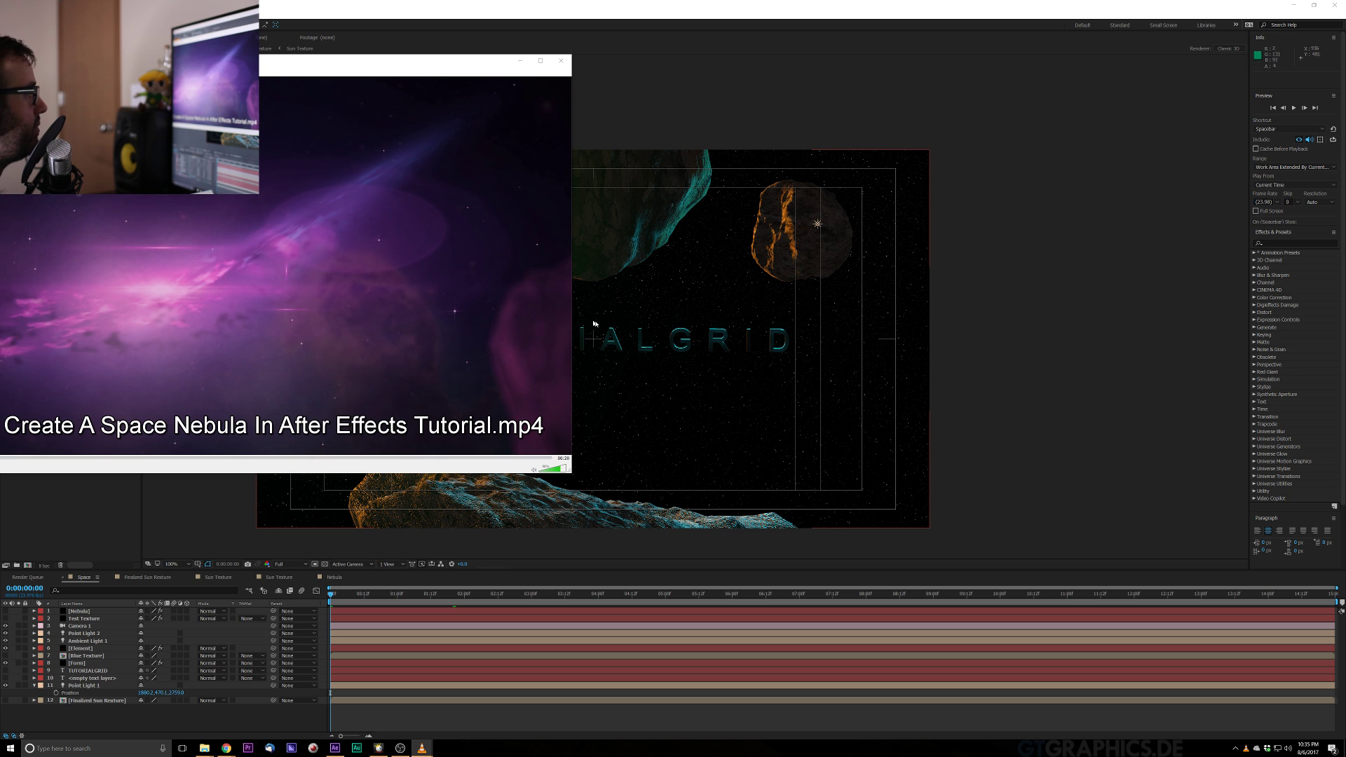
Review the finished nebula animation in the video player, pausing and jumping back to the nebula shot, and close the player
{"action": "left_click_drag", "start_coordinate": [467, 65], "coordinate": [800, 157]}
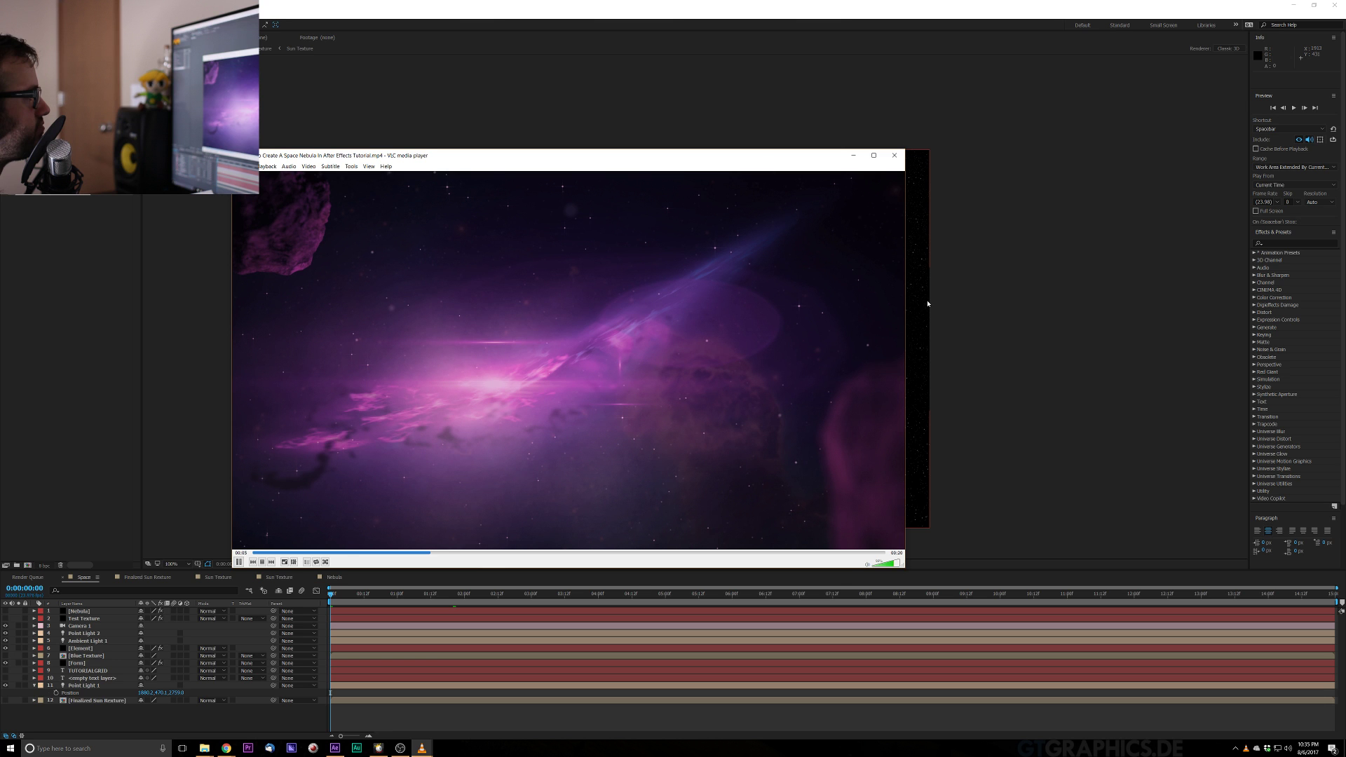
{"action": "left_click", "coordinate": [239, 561]}
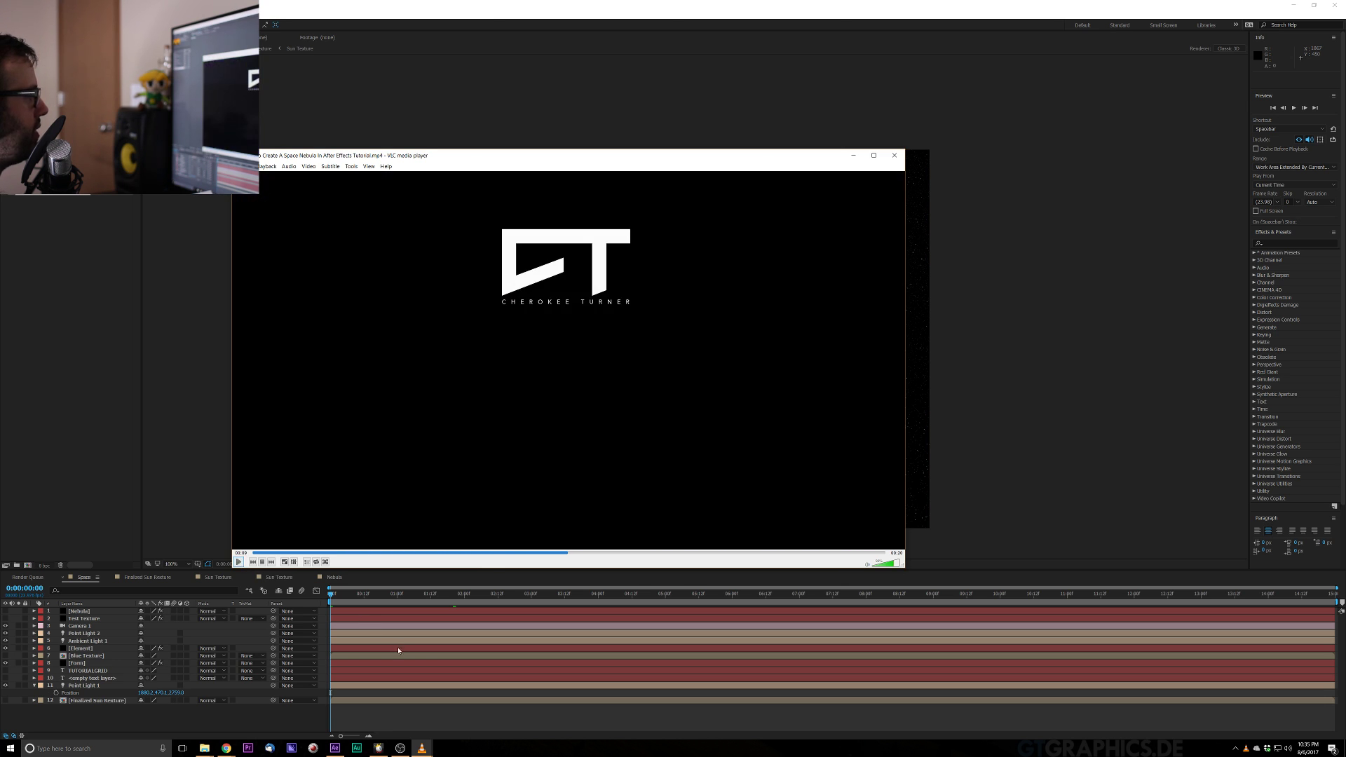
{"action": "left_click", "coordinate": [494, 554]}
{"action": "left_click", "coordinate": [447, 554]}
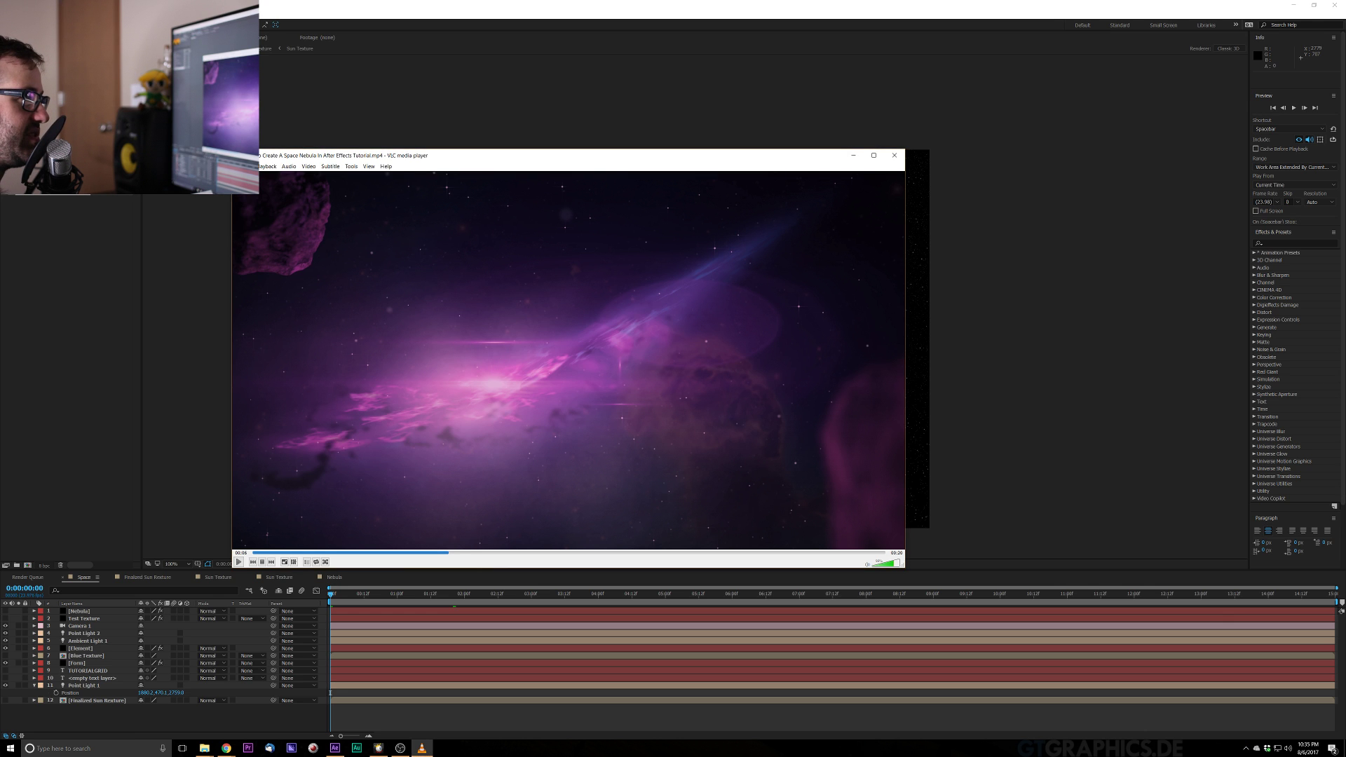
{"action": "left_click", "coordinate": [264, 553]}
{"action": "left_click", "coordinate": [239, 561]}
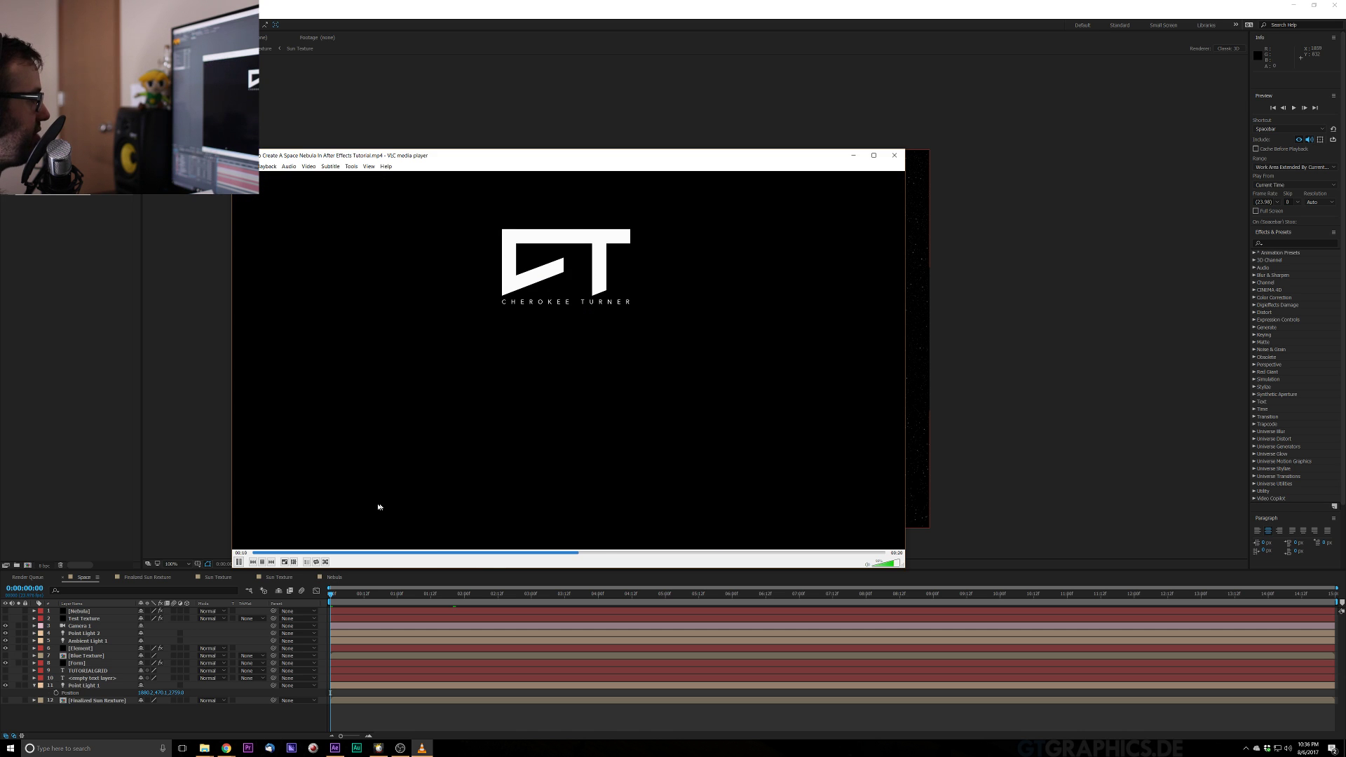
{"action": "left_click", "coordinate": [426, 553]}
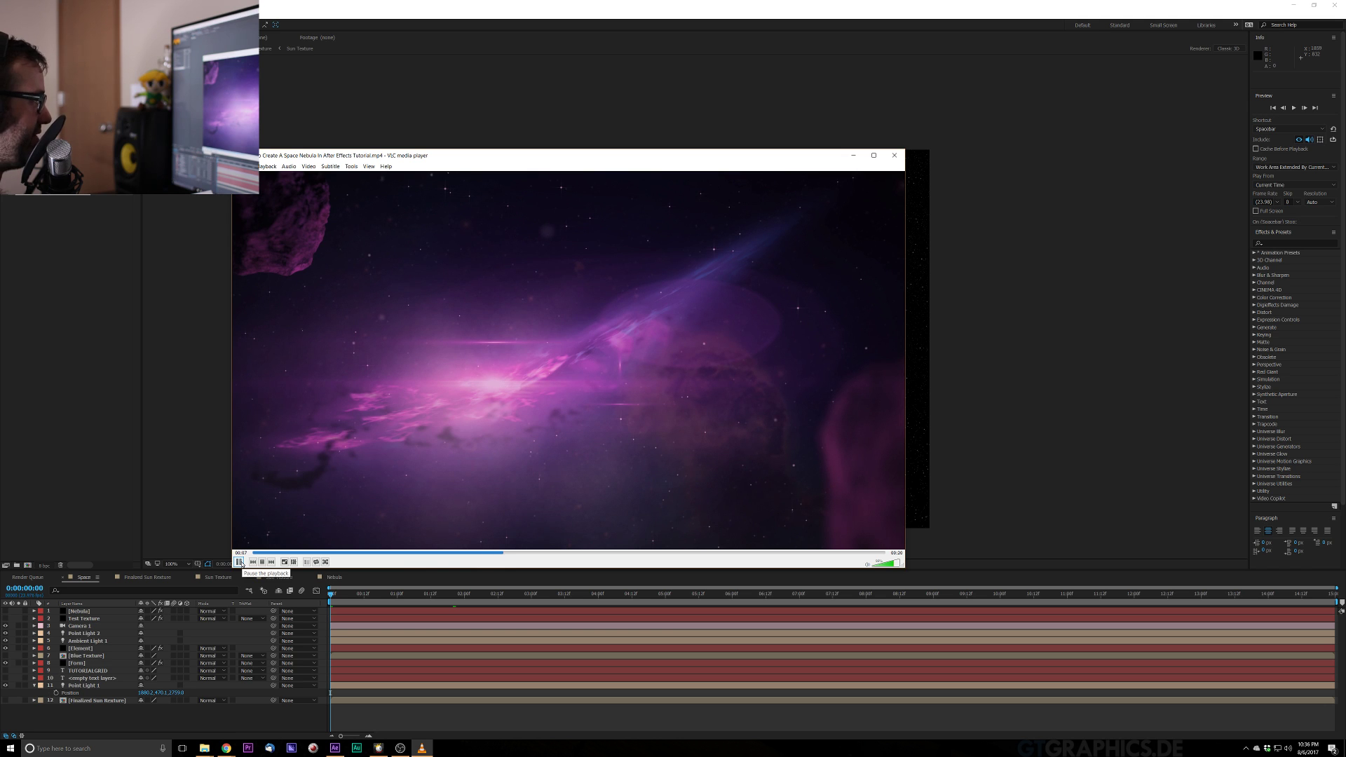
{"action": "left_click", "coordinate": [240, 562]}
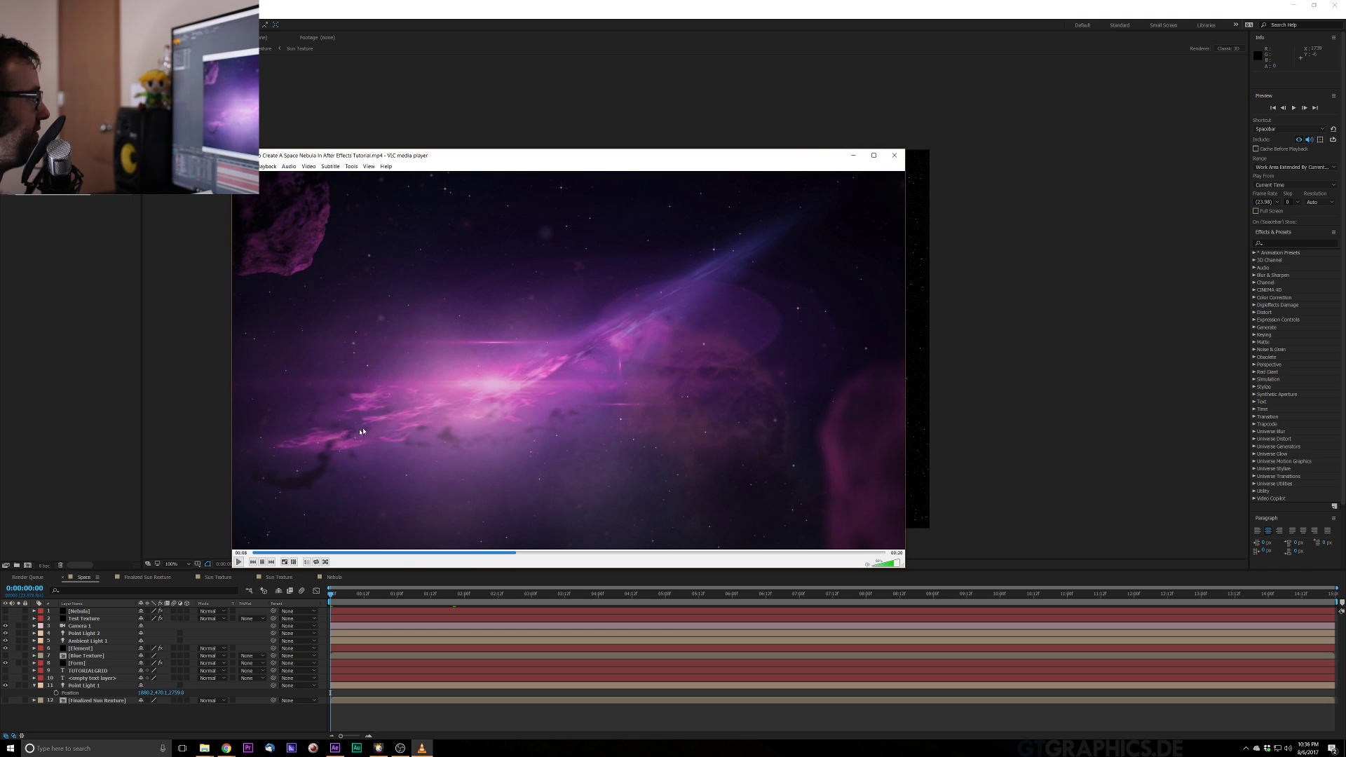
{"action": "left_click", "coordinate": [894, 155]}
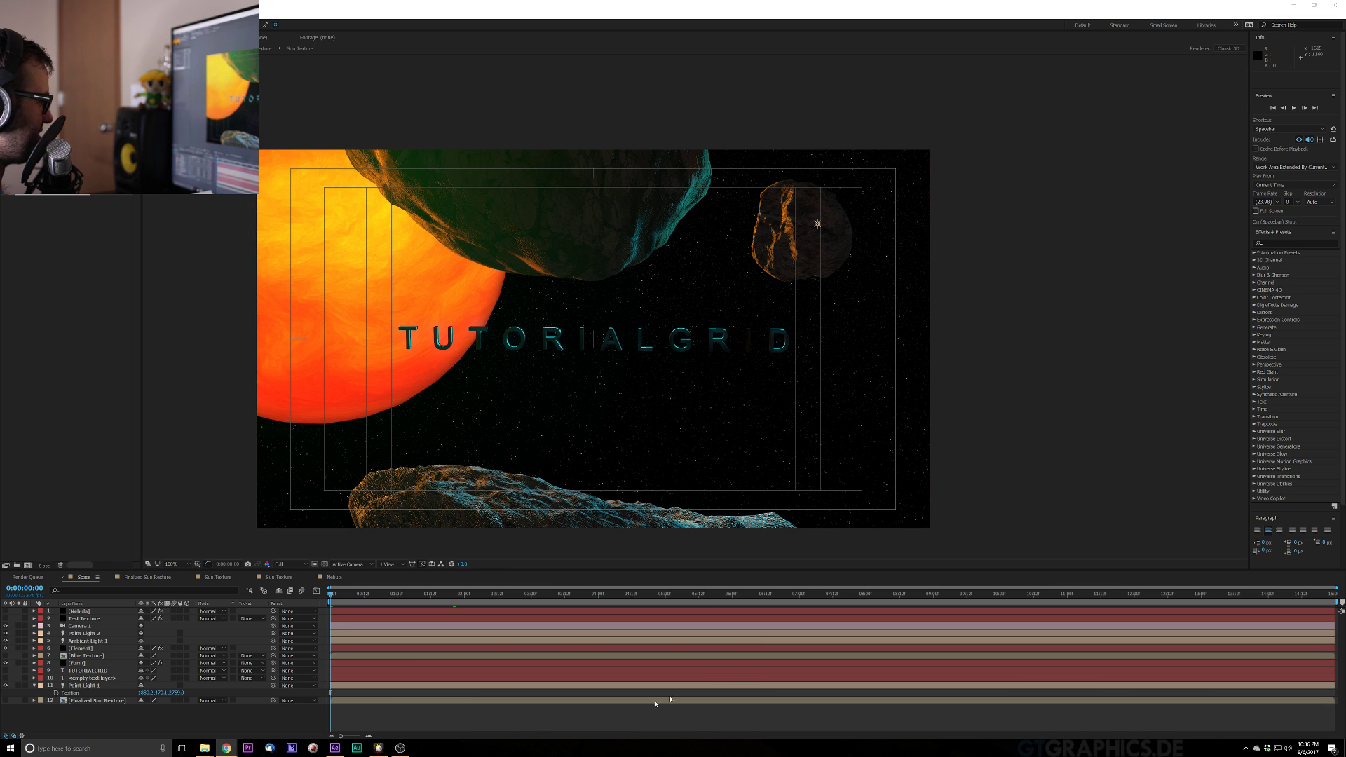
Examine the Nebula composition's stacked, masked Nebula layers and the scene's look around the middle of the timeline
{"action": "left_click", "coordinate": [335, 577]}
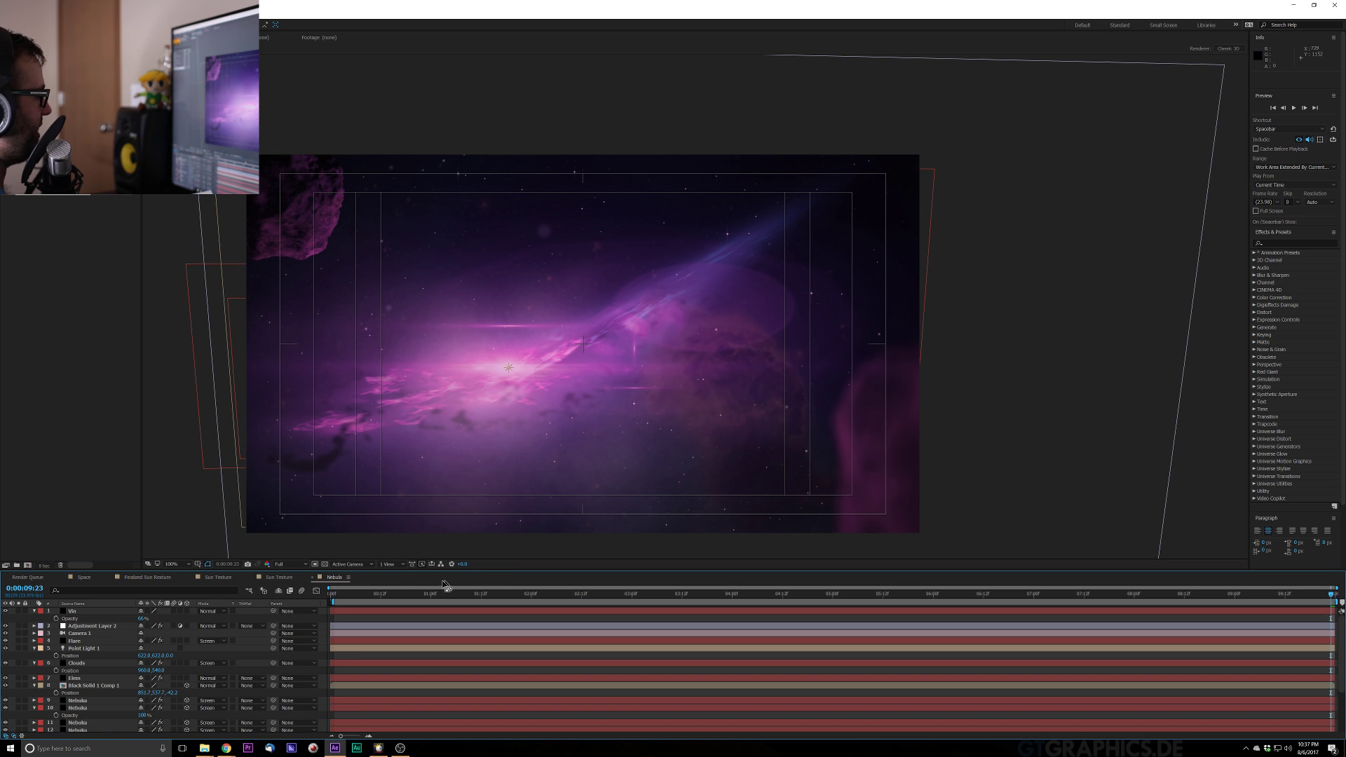
{"action": "scroll", "coordinate": [152, 676], "scroll_direction": "down", "scroll_amount": 4}
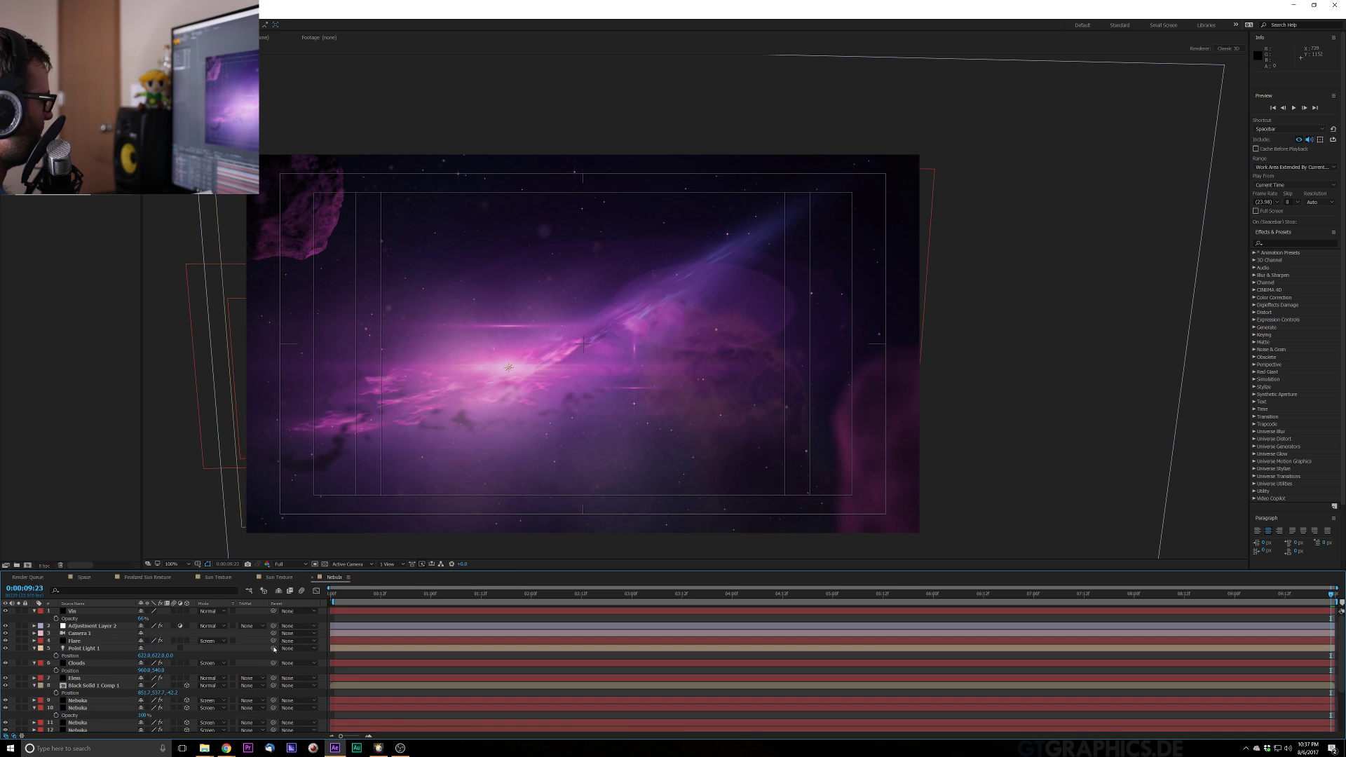
{"action": "left_click", "coordinate": [88, 713]}
{"action": "left_click", "coordinate": [84, 670]}
{"action": "left_click", "coordinate": [78, 683]}
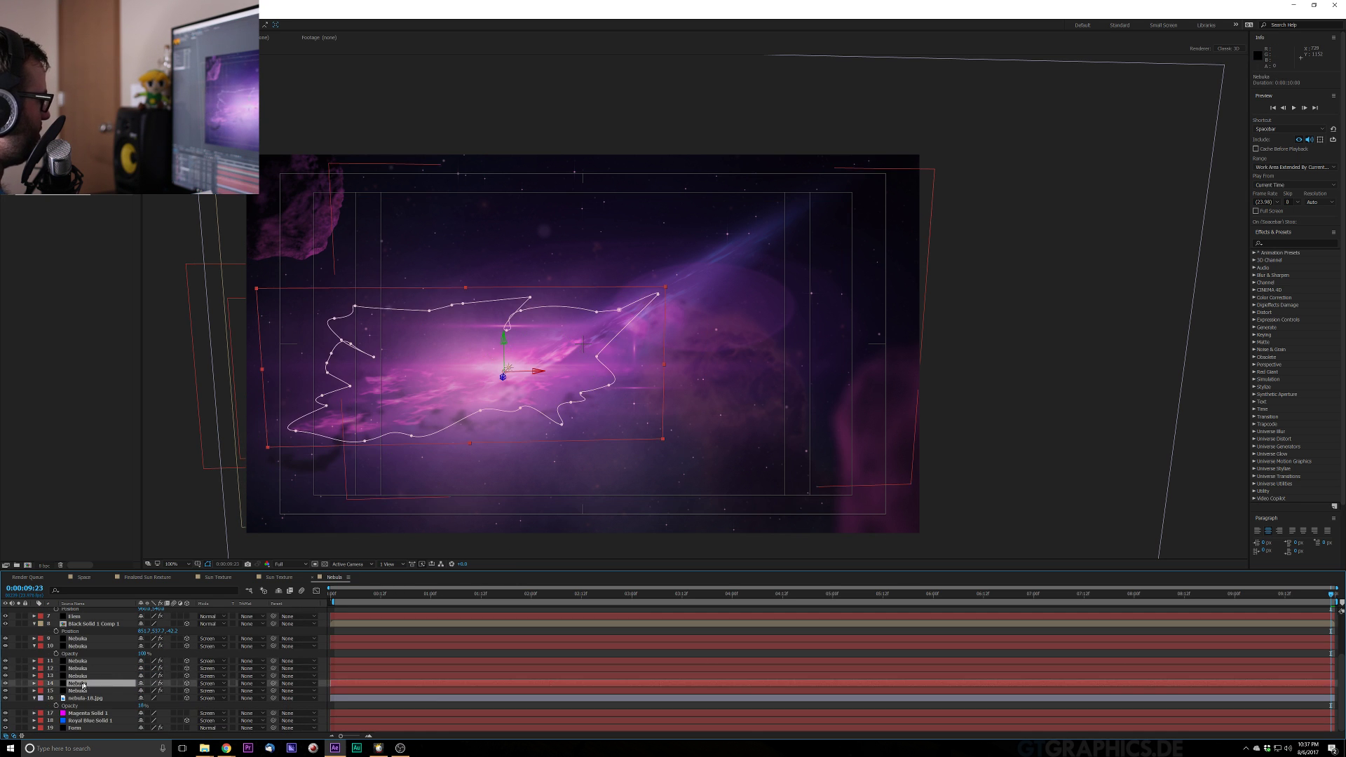
{"action": "left_click", "coordinate": [646, 586]}
{"action": "left_click_drag", "start_coordinate": [646, 584], "coordinate": [830, 594]}
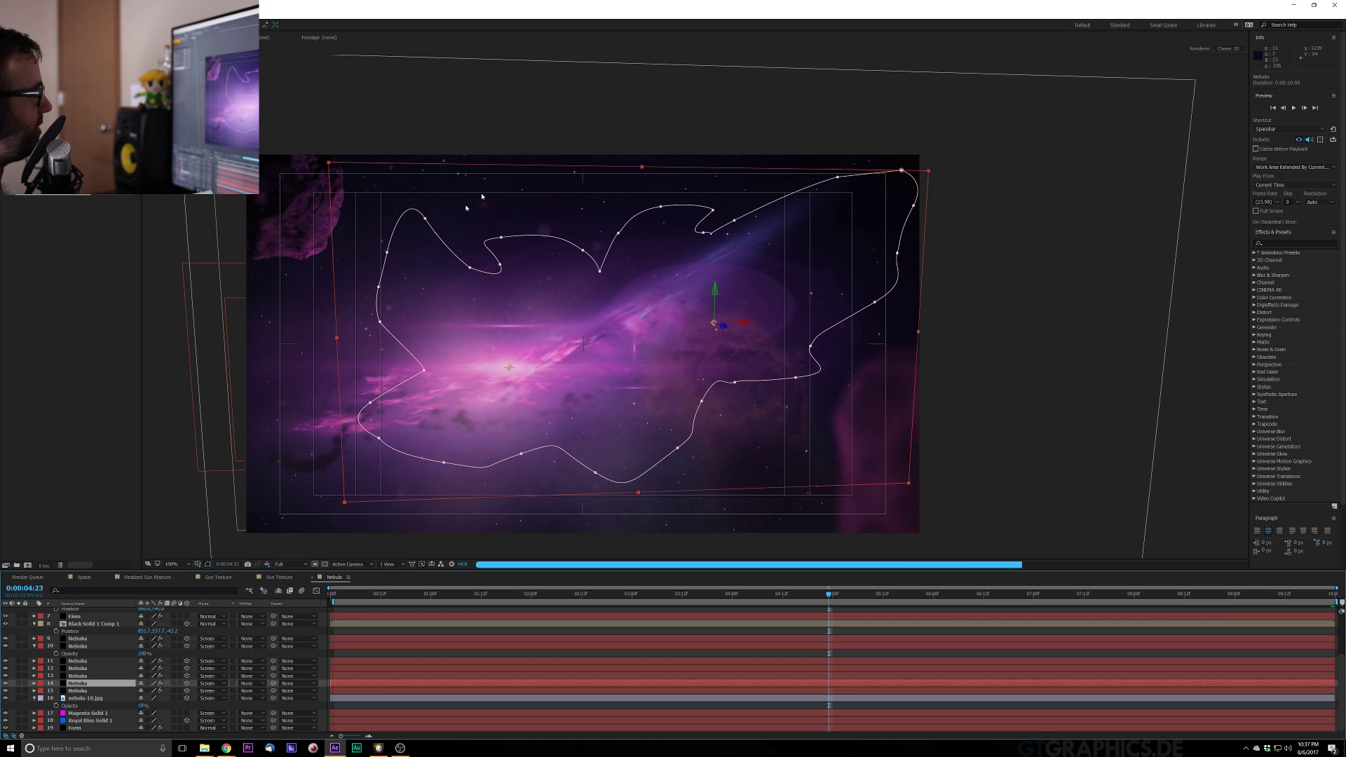
In the Space composition, move the TUTORIALGRID and empty text layers directly above the Finalized Sun Texture layer
{"action": "left_click", "coordinate": [86, 577]}
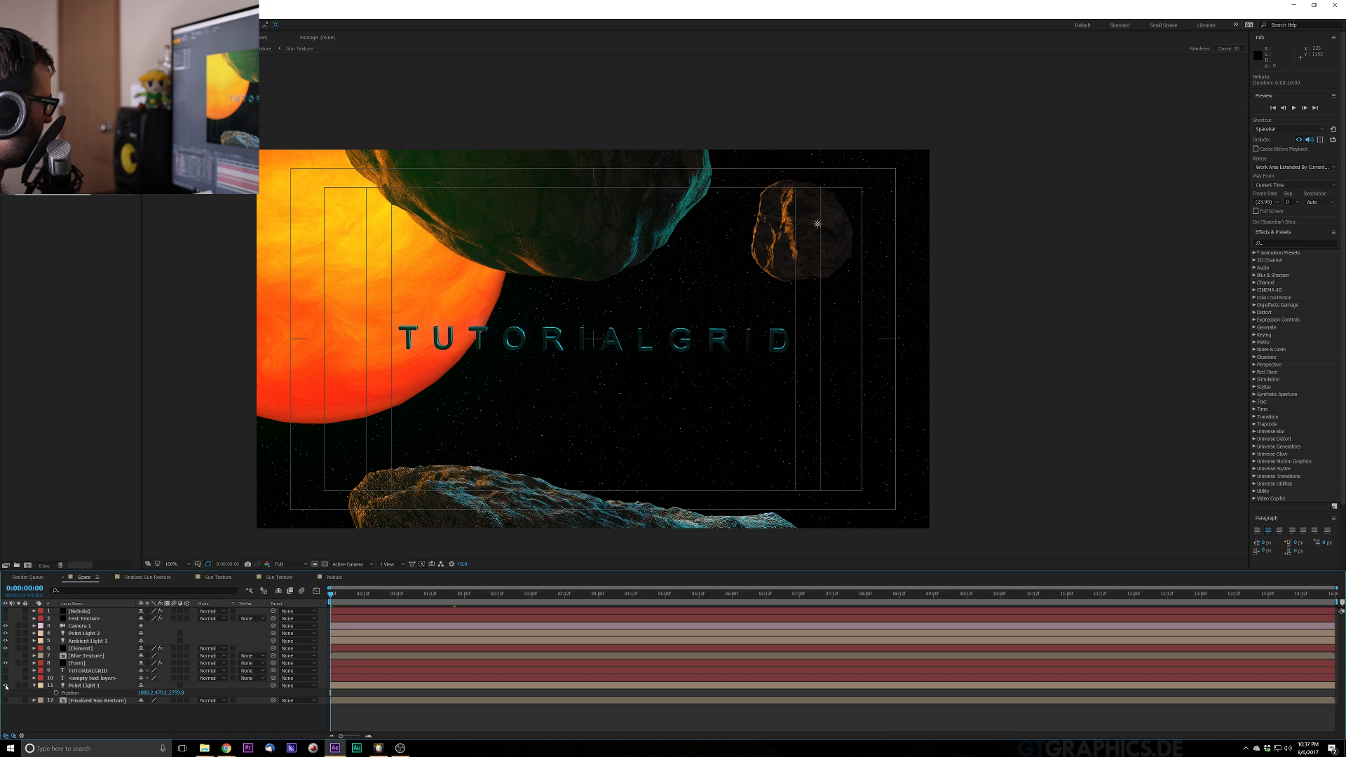
{"action": "left_click", "coordinate": [88, 679]}
{"action": "left_click", "coordinate": [91, 671], "text": "shift"}
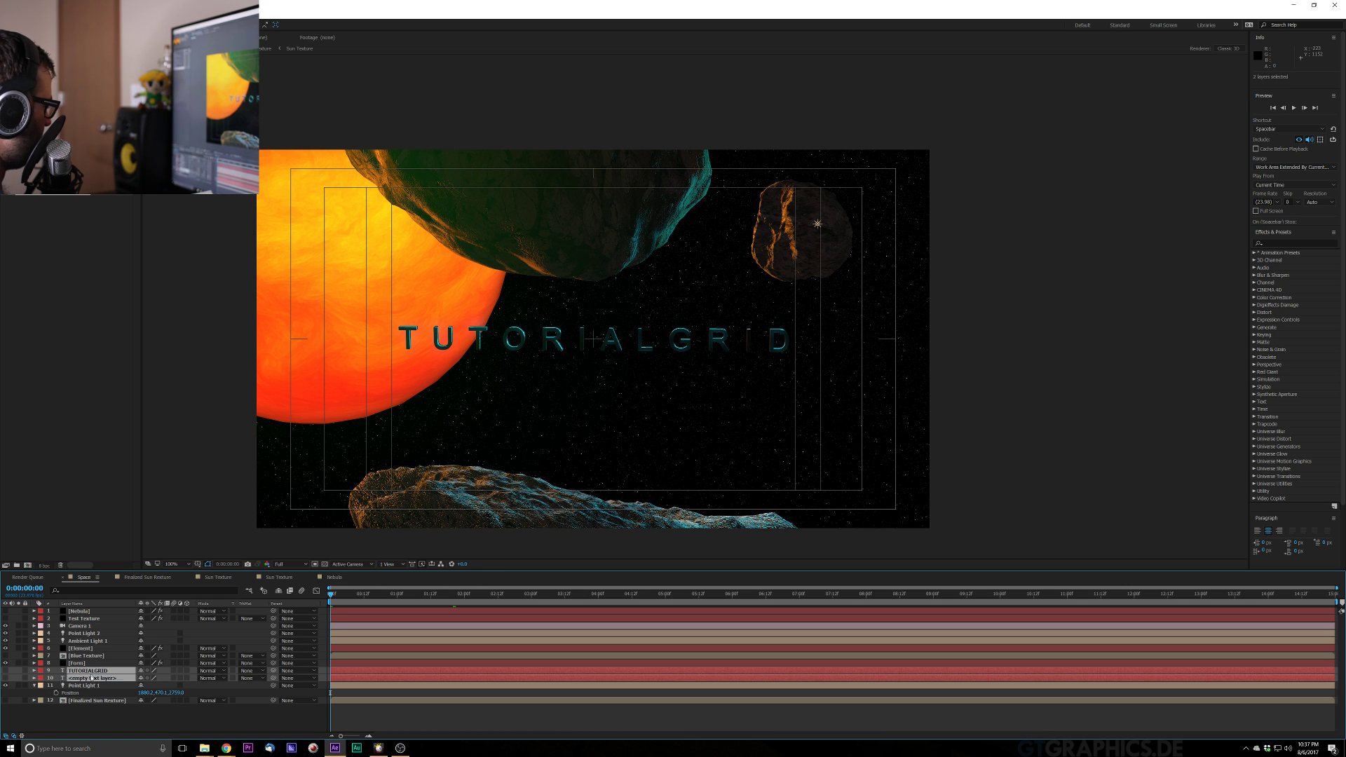
{"action": "left_click_drag", "start_coordinate": [92, 679], "coordinate": [14, 697]}
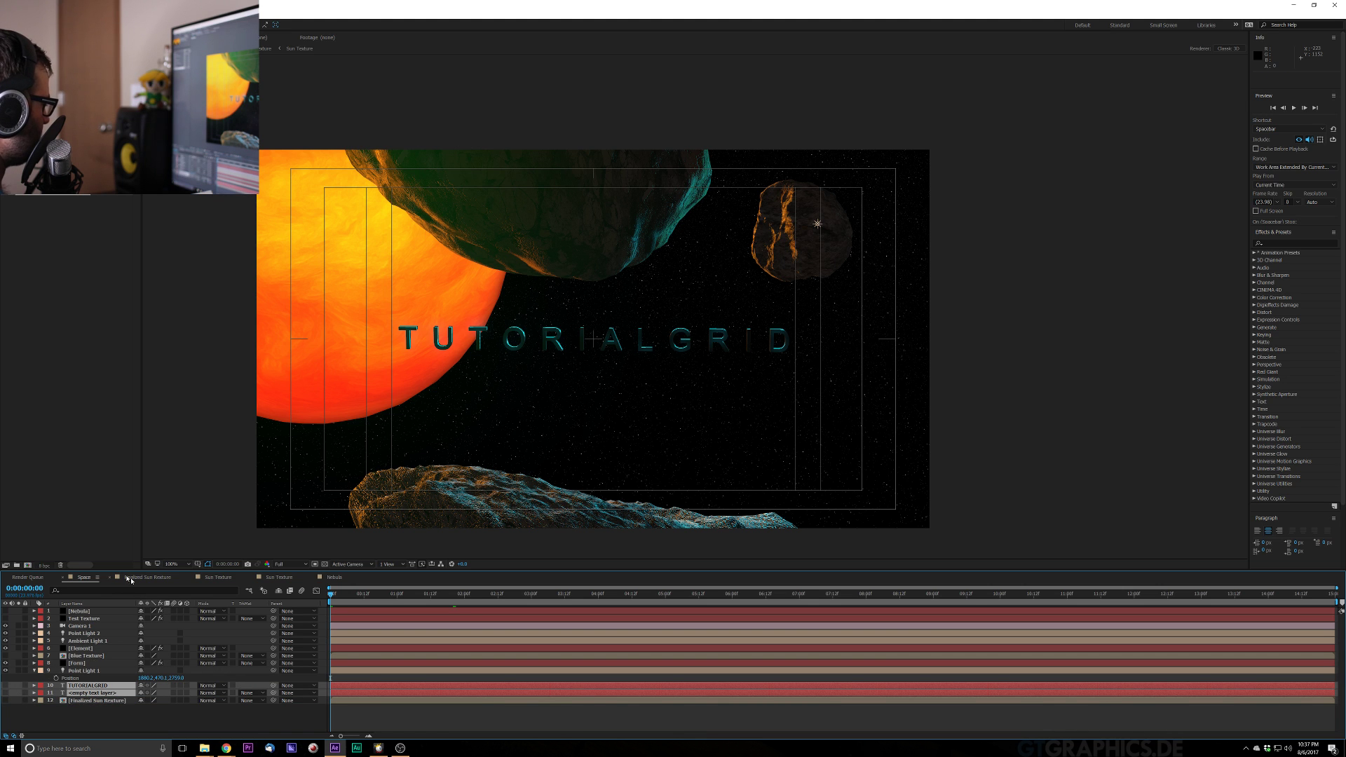
Move the Text Texture and Nebula layers down the stack, with Nebula directly above the Finalized Sun Texture layer
{"action": "left_click", "coordinate": [75, 620]}
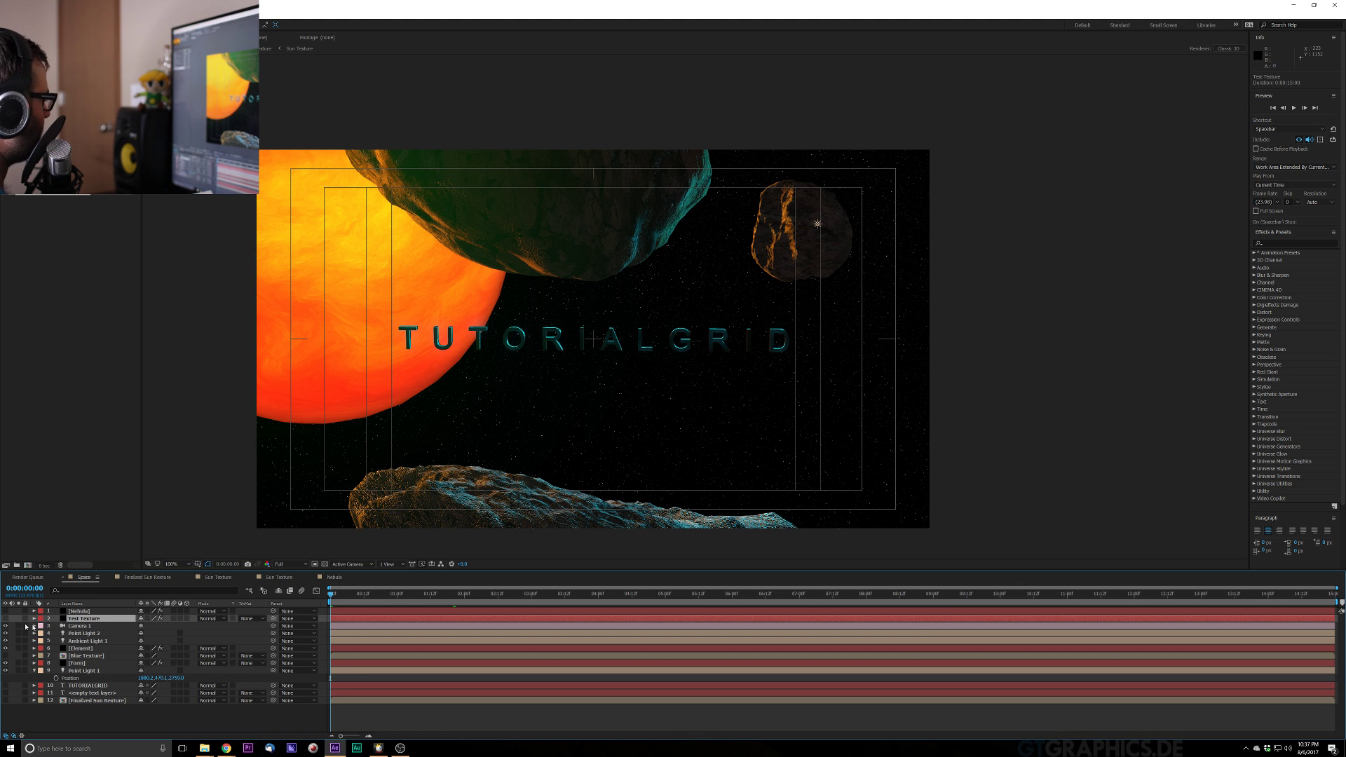
{"action": "left_click_drag", "start_coordinate": [90, 620], "coordinate": [80, 697]}
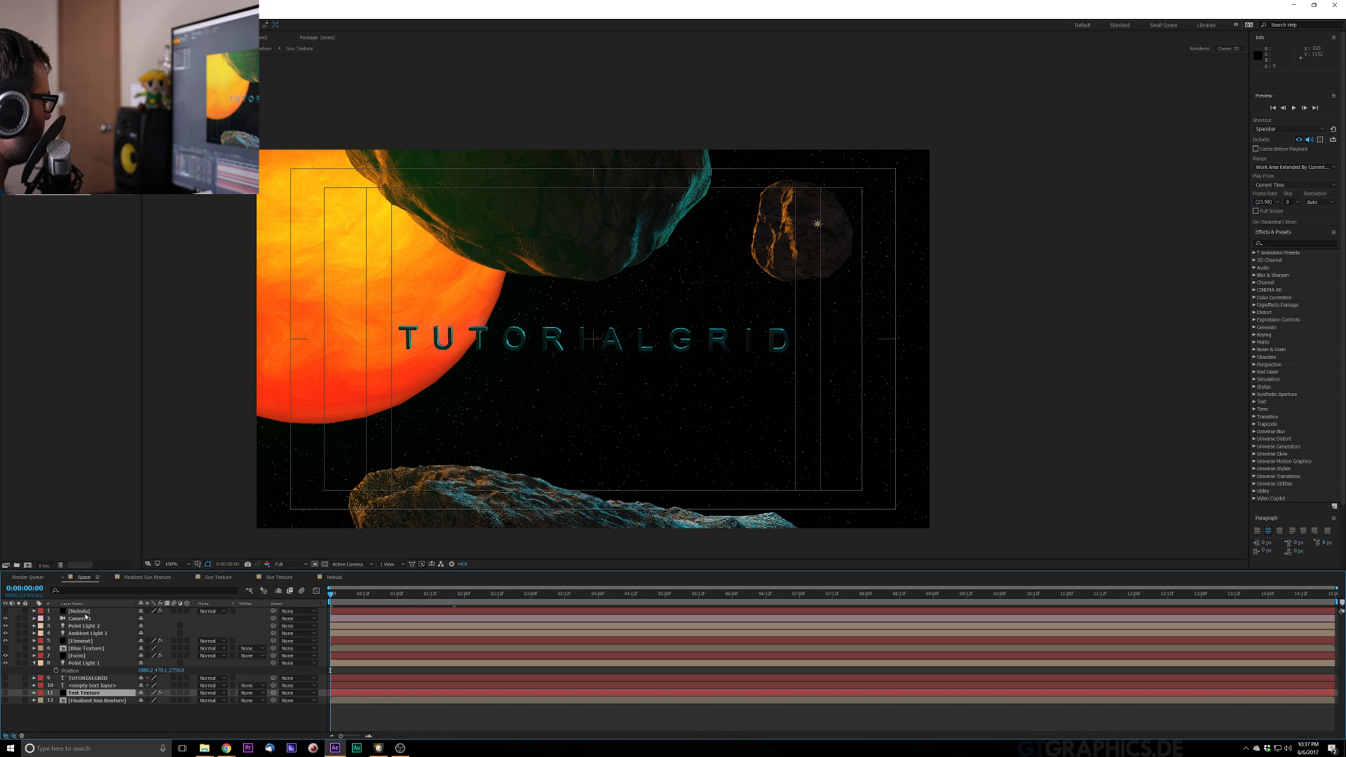
{"action": "left_click", "coordinate": [90, 612]}
{"action": "left_click_drag", "start_coordinate": [90, 613], "coordinate": [39, 694]}
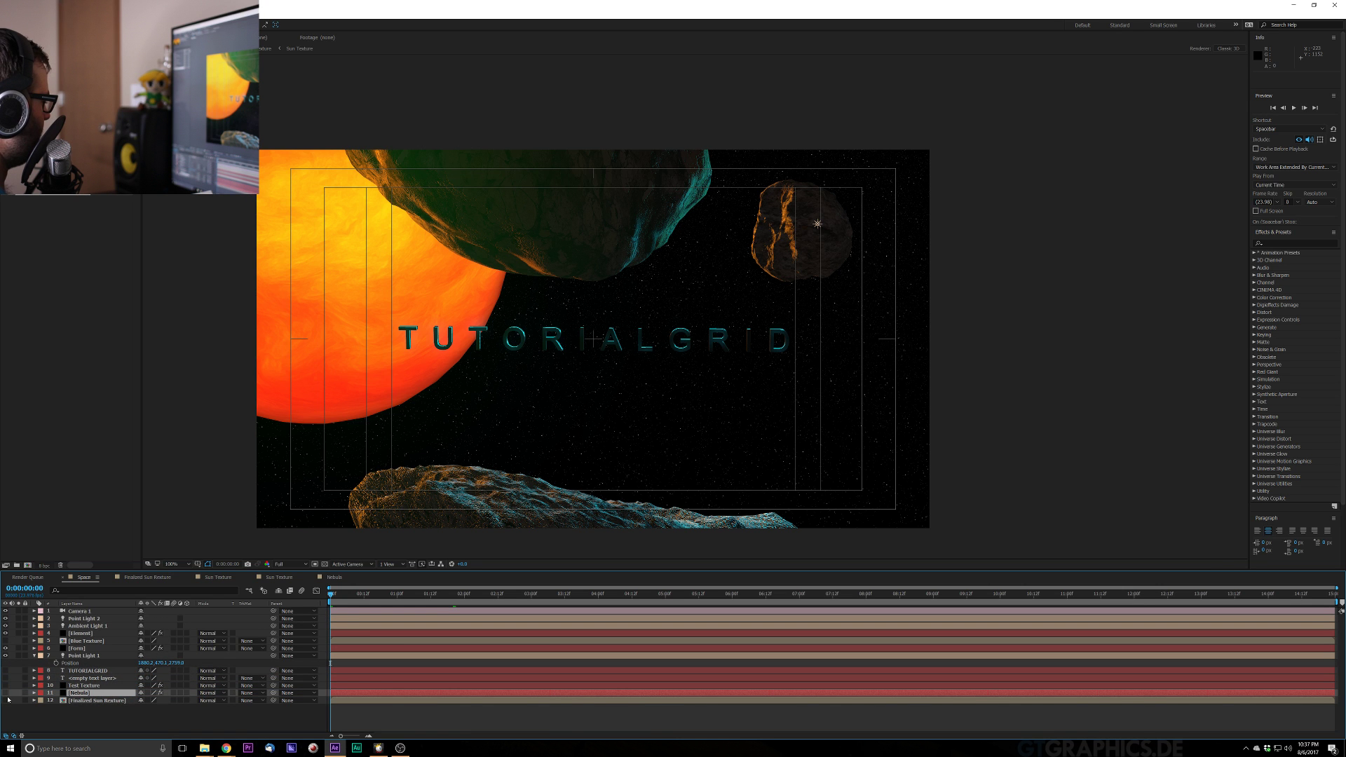
Remove the existing particle effect from the Nebula layer
{"action": "left_click", "coordinate": [68, 37]}
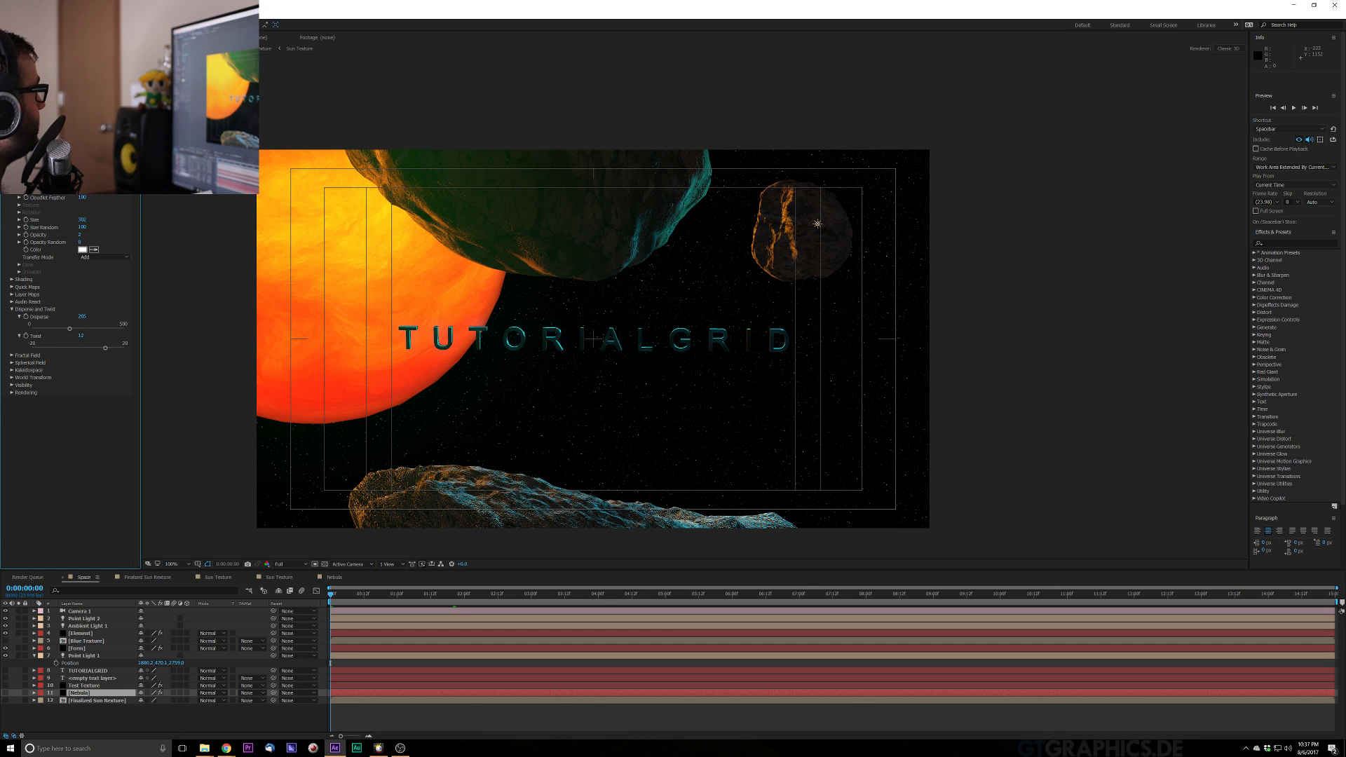
{"action": "key", "text": "Return"}
{"action": "key", "text": "Delete"}
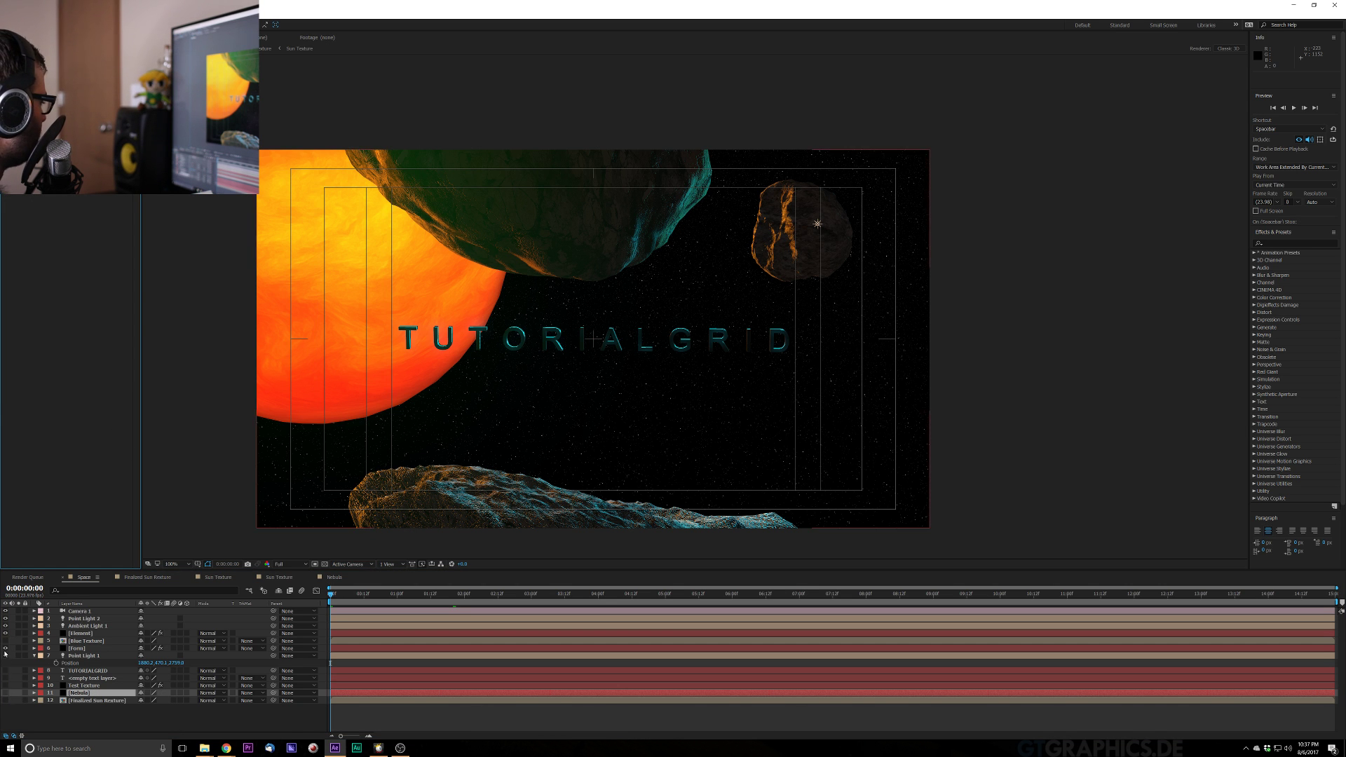
Move the Blue Texture layer below Nebula, directly above the Finalized Sun Texture layer
{"action": "left_click", "coordinate": [80, 633]}
{"action": "left_click", "coordinate": [81, 641]}
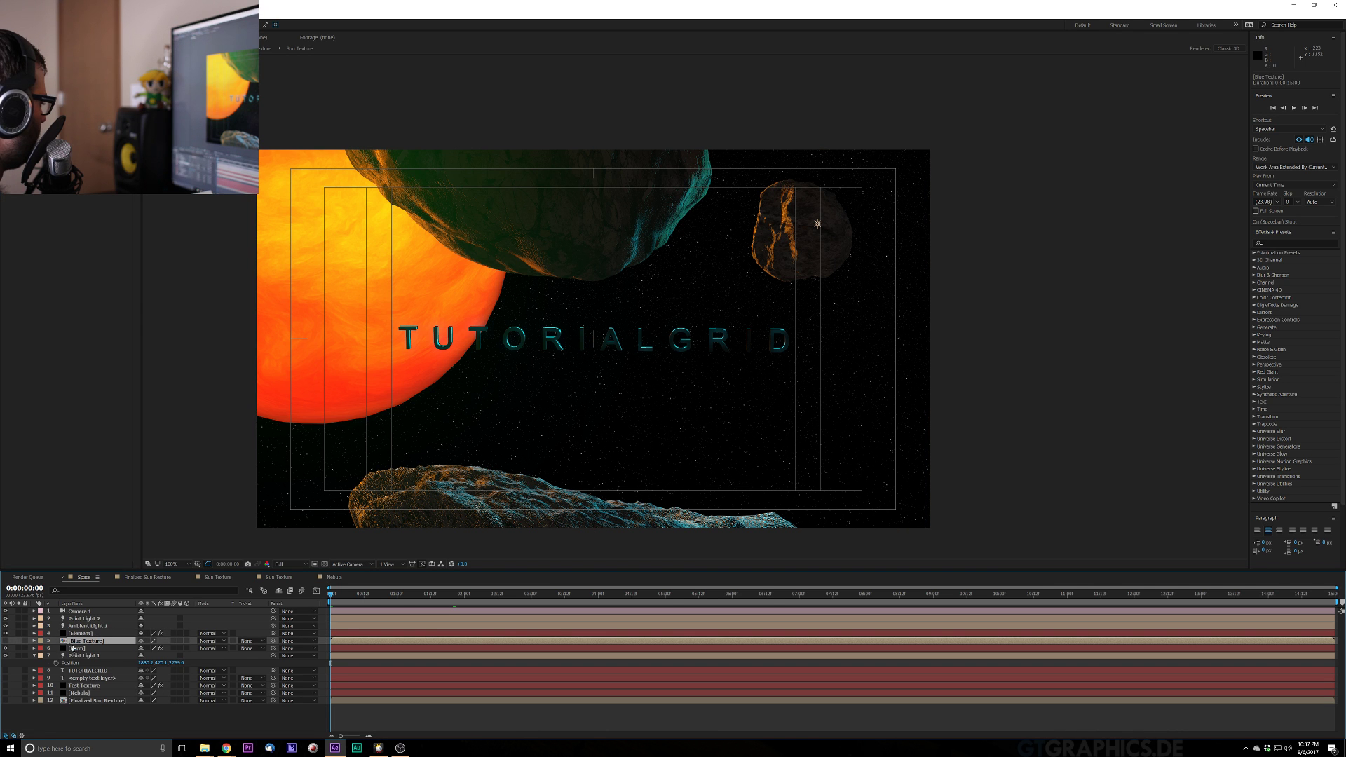
{"action": "left_click_drag", "start_coordinate": [72, 645], "coordinate": [73, 697]}
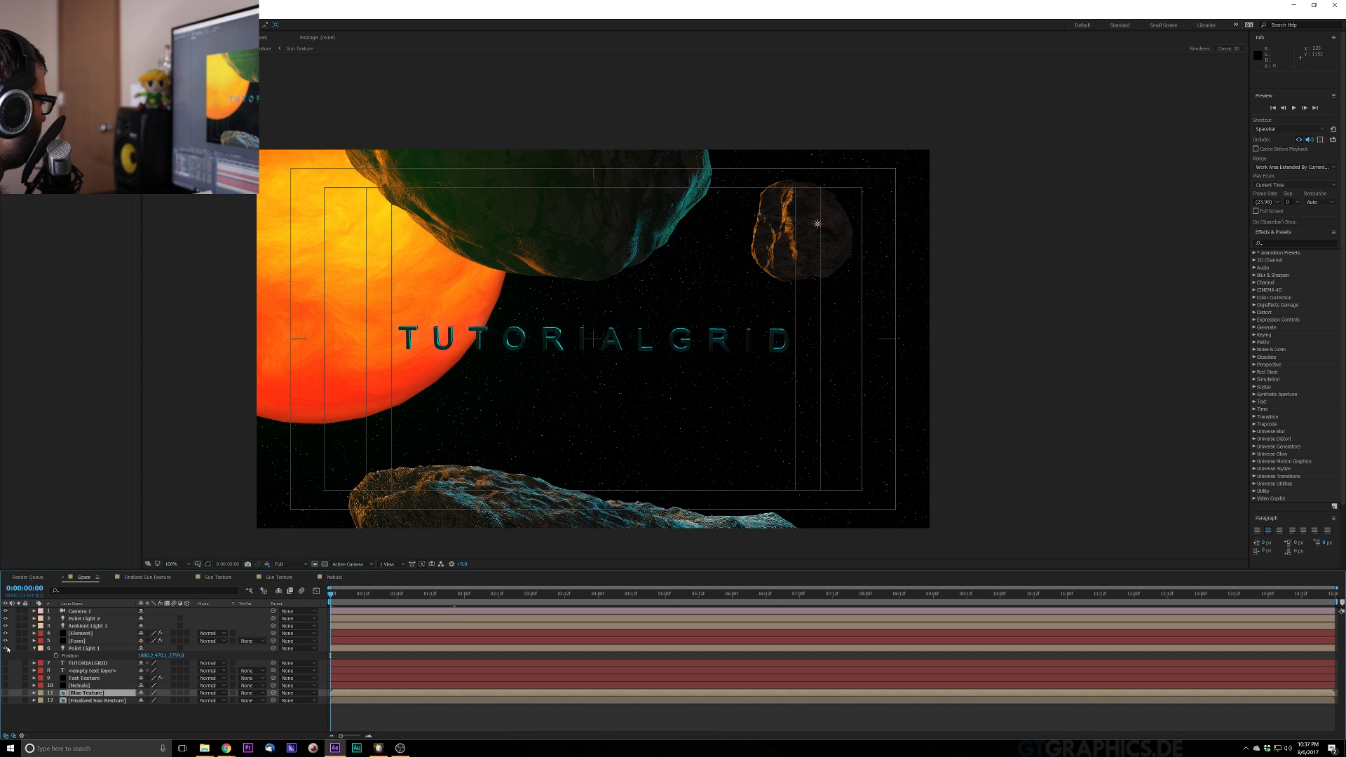
Hide all visible lights, camera, Element and Form layers, and make only the Nebula layer visible
{"action": "left_click", "coordinate": [5, 648]}
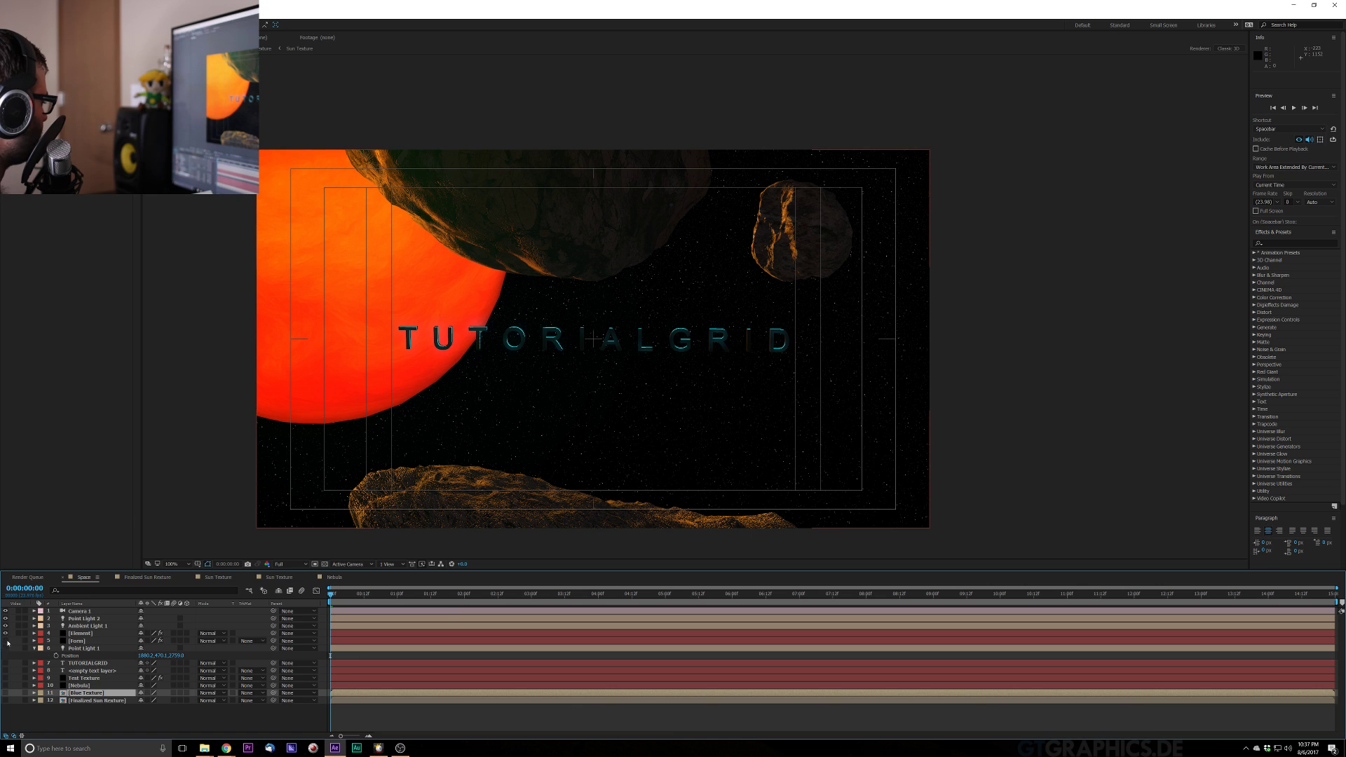
{"action": "left_click_drag", "start_coordinate": [6, 641], "coordinate": [5, 610]}
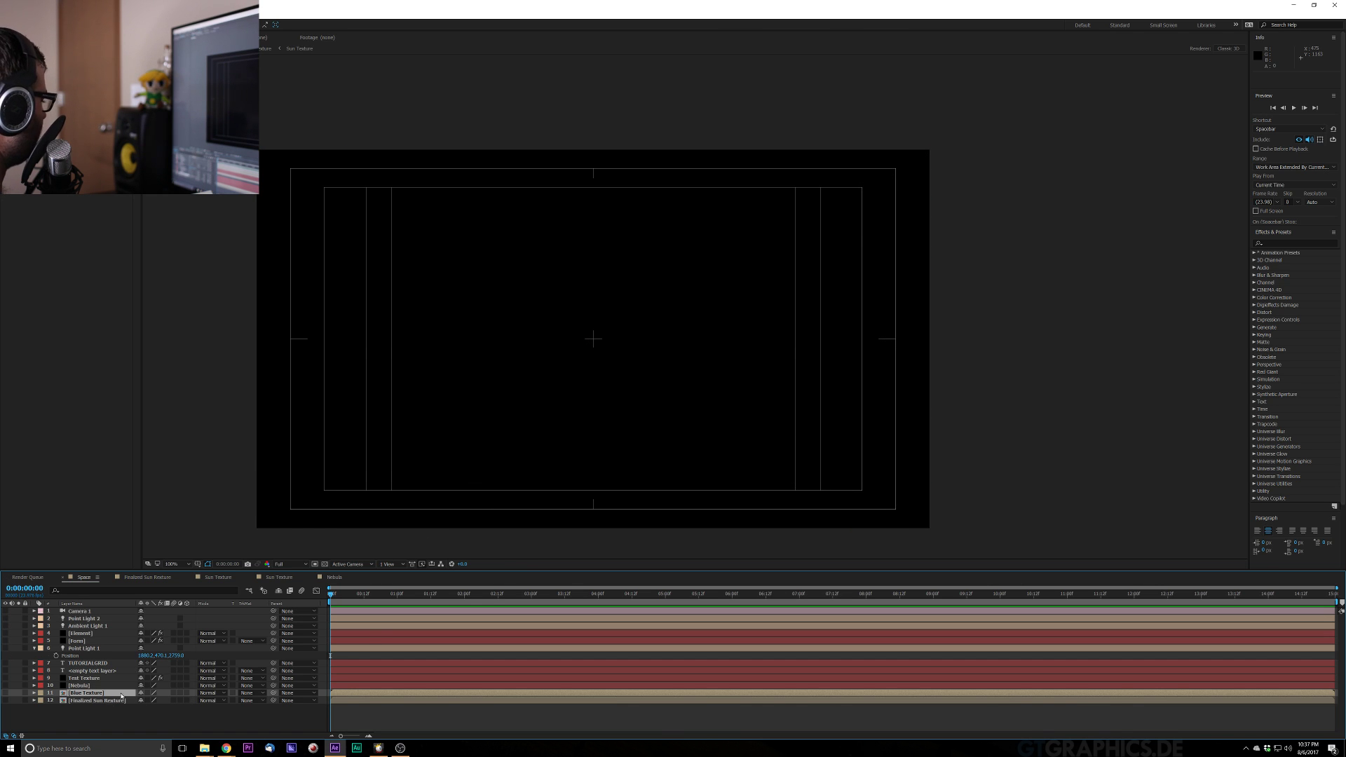
{"action": "left_click", "coordinate": [81, 685]}
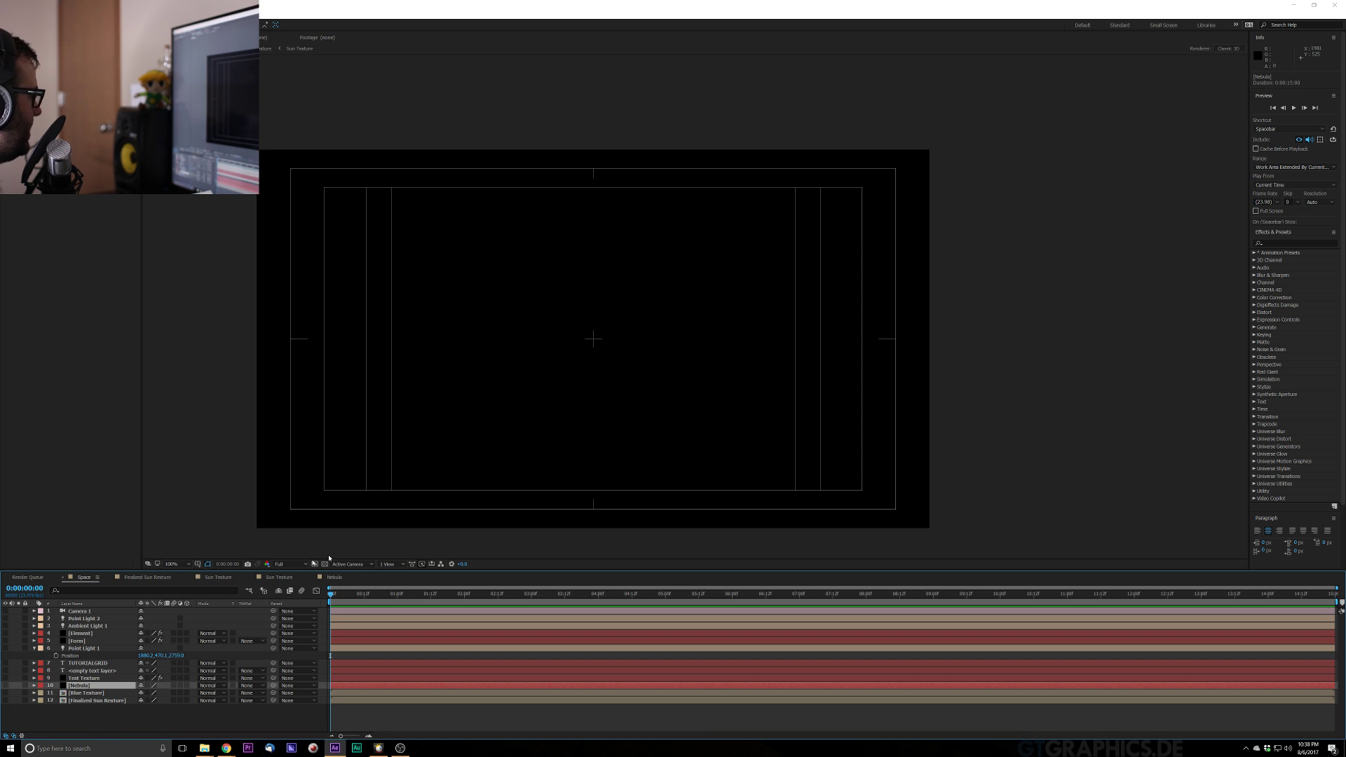
{"action": "key", "text": "ctrl+space"}
{"action": "left_click", "coordinate": [7, 687]}
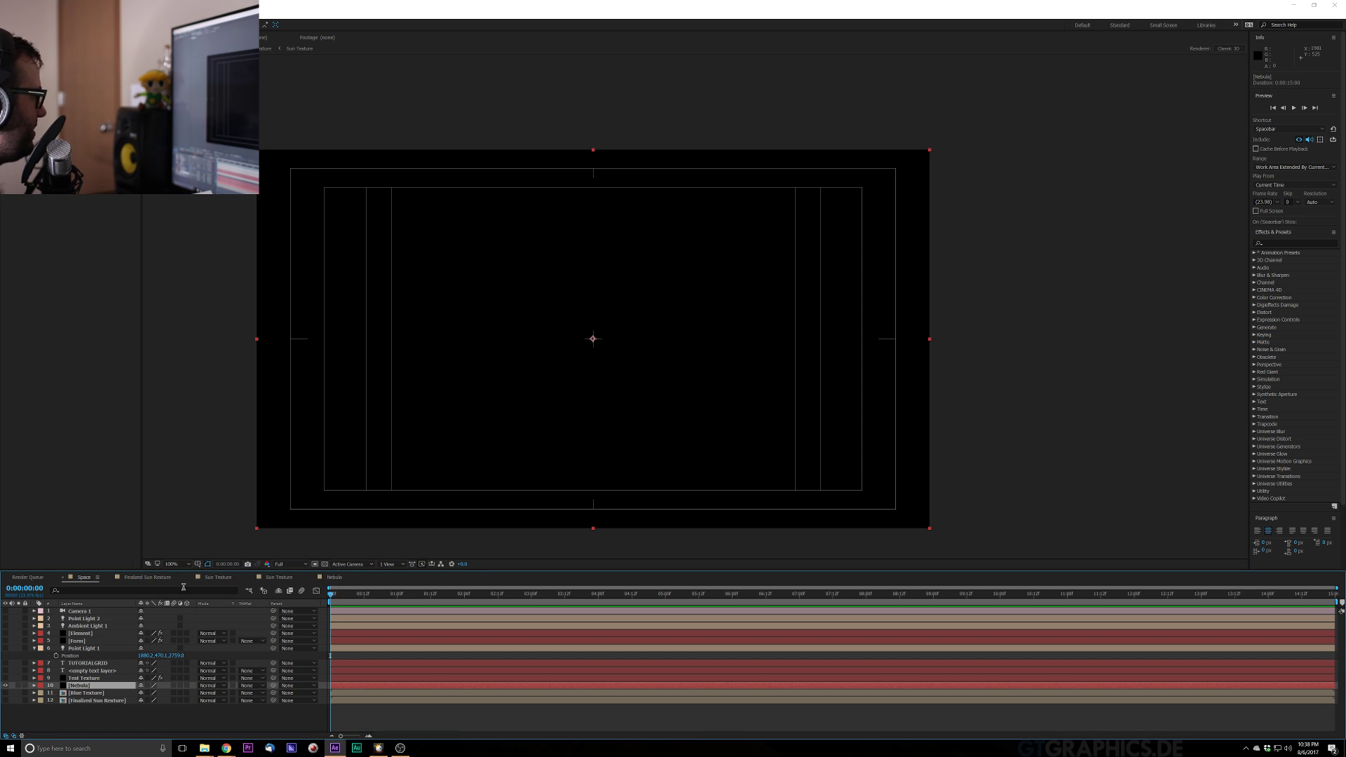
{"action": "key", "text": "ctrl+space"}
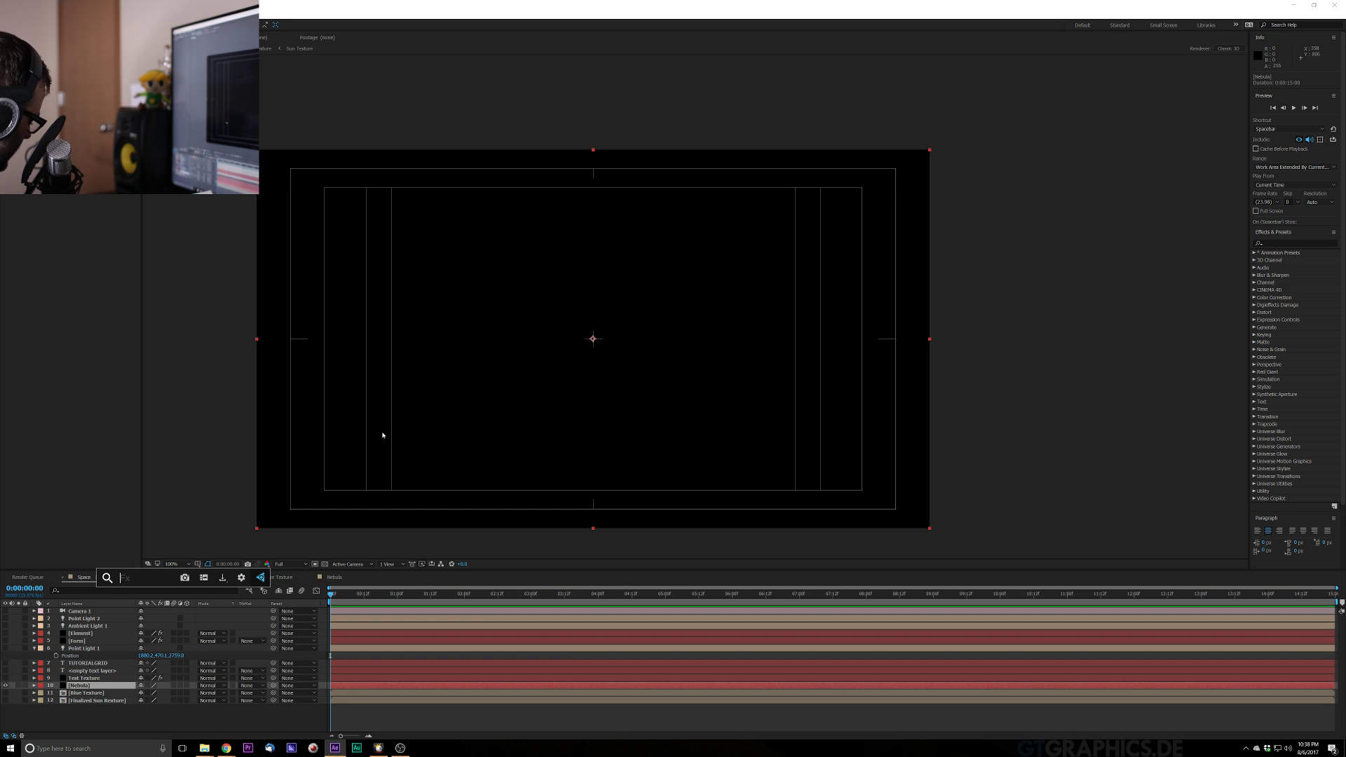
{"action": "type", "text": "turb"}
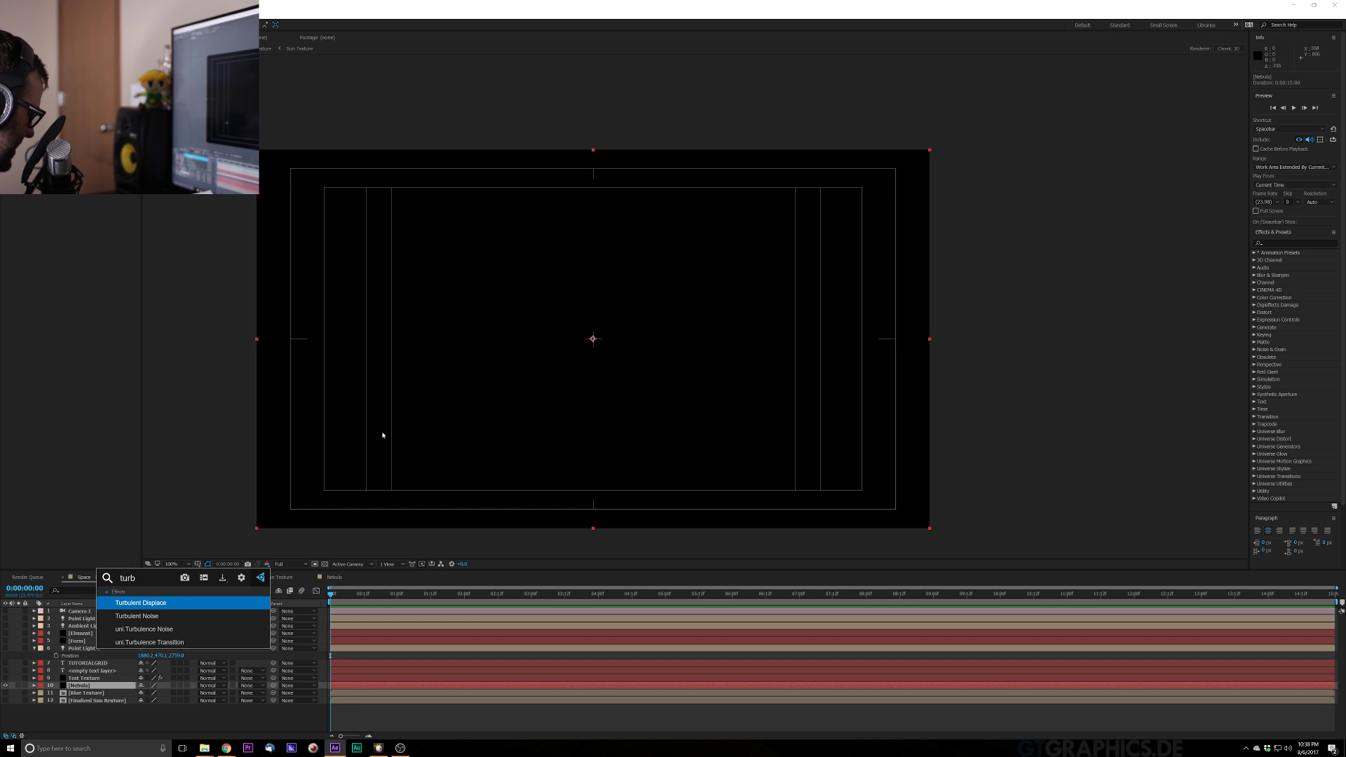
{"action": "key", "text": "Return"}
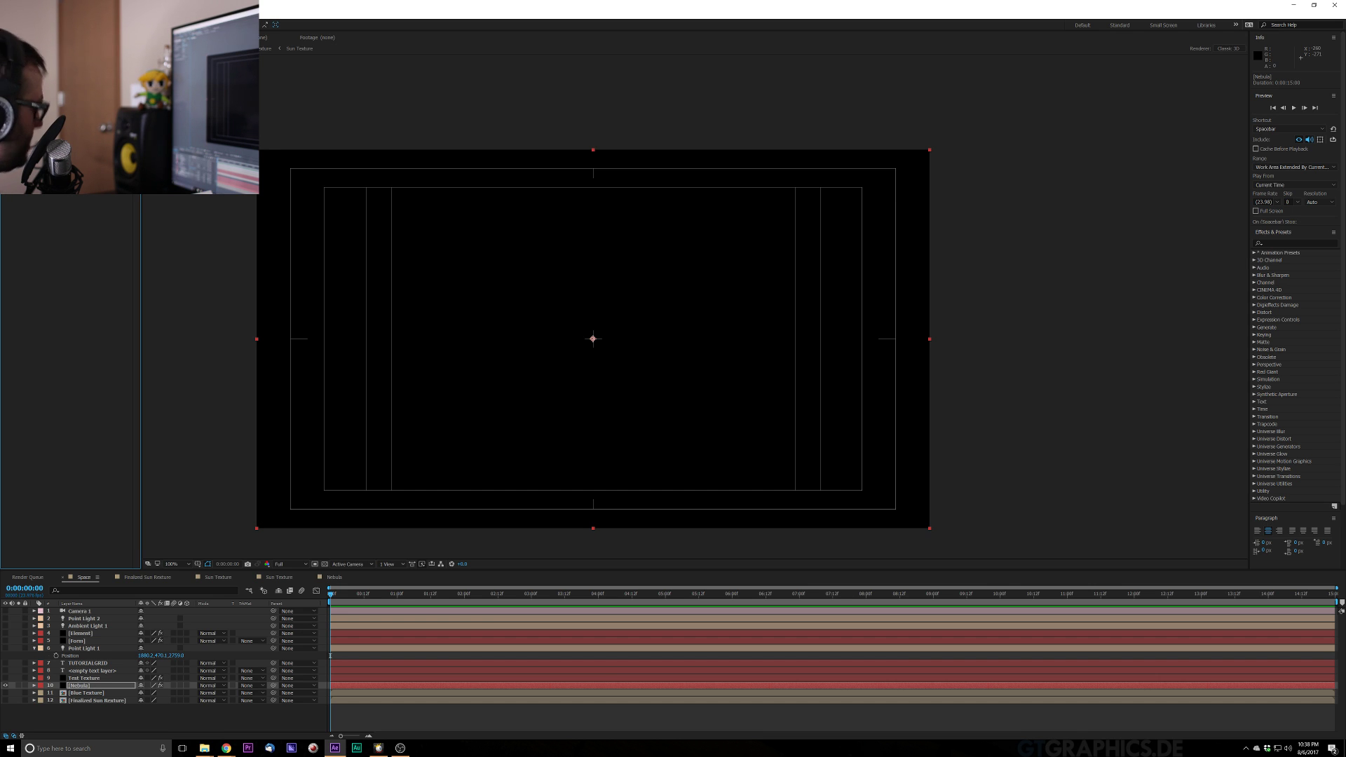
{"action": "key", "text": "Delete"}
Apply the Turbulent Noise effect to the Nebula layer
{"action": "key", "text": "ctrl+space"}
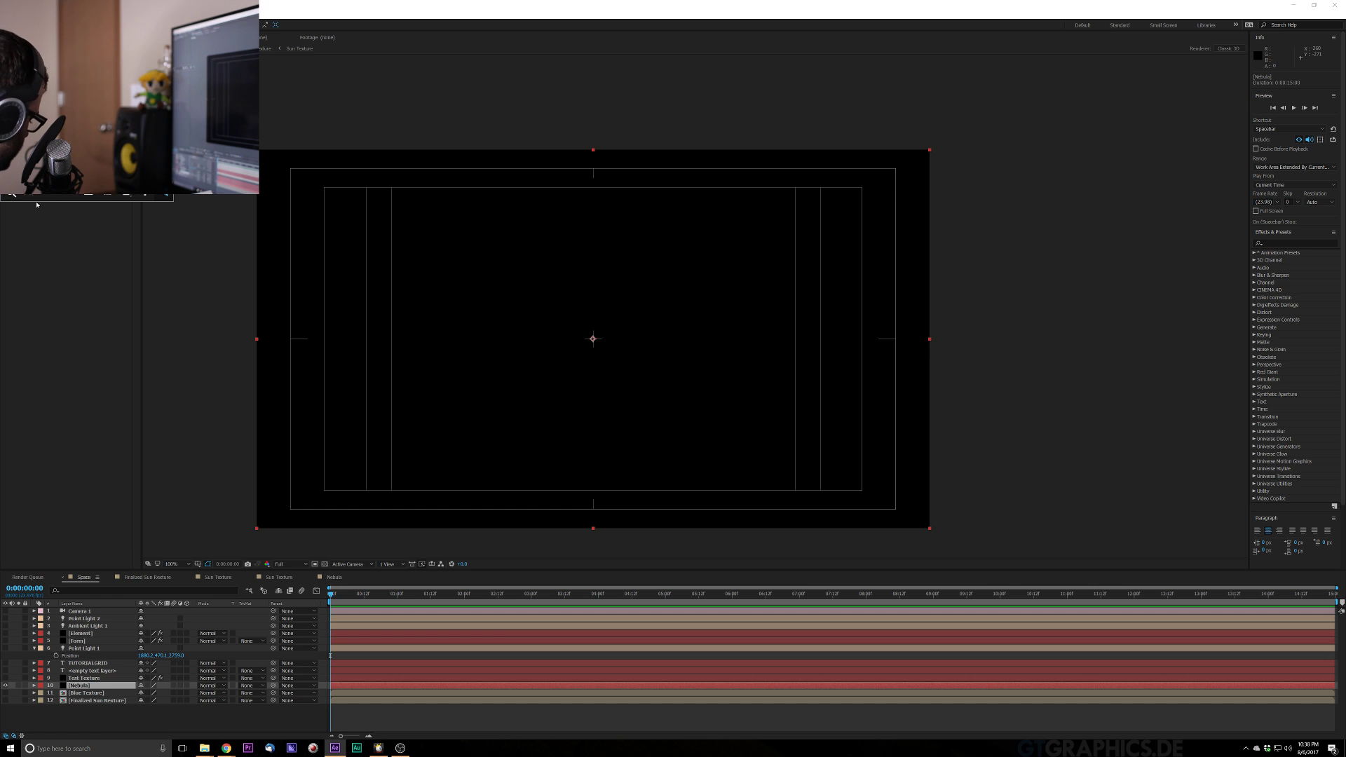
{"action": "type", "text": "turb"}
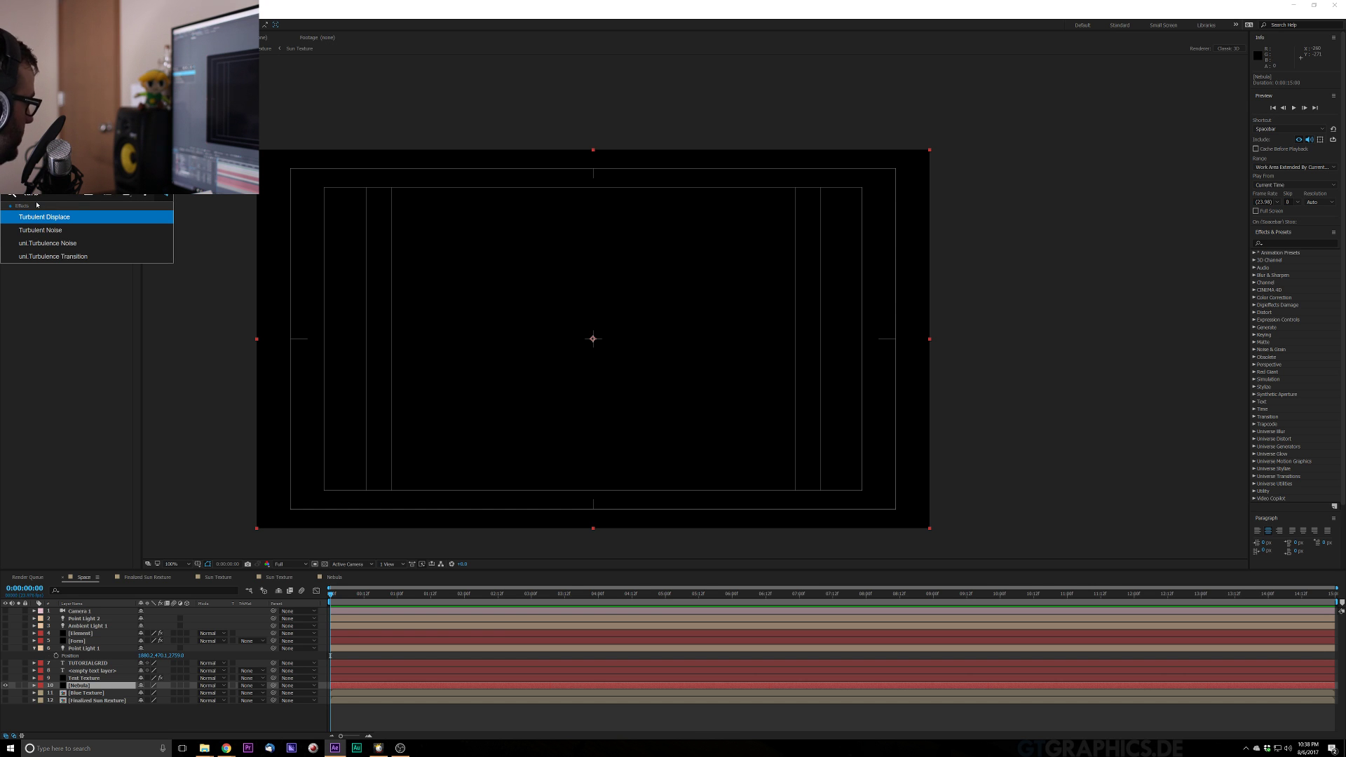
{"action": "key", "text": "Down"}
{"action": "key", "text": "Return"}
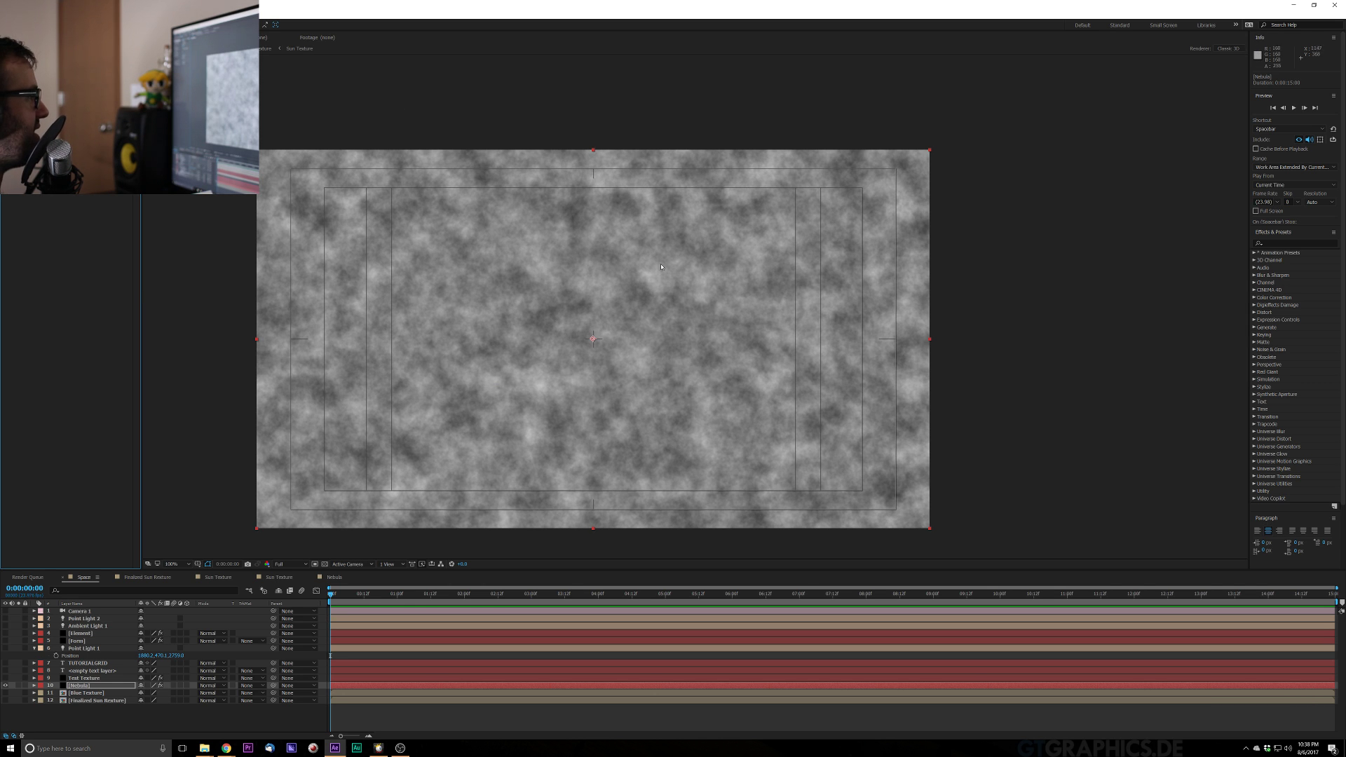
Switch the Turbulent Noise fractal type to a wispy, veined pattern and raise the contrast strongly for white areas with dark strands
{"action": "left_click", "coordinate": [105, 69]}
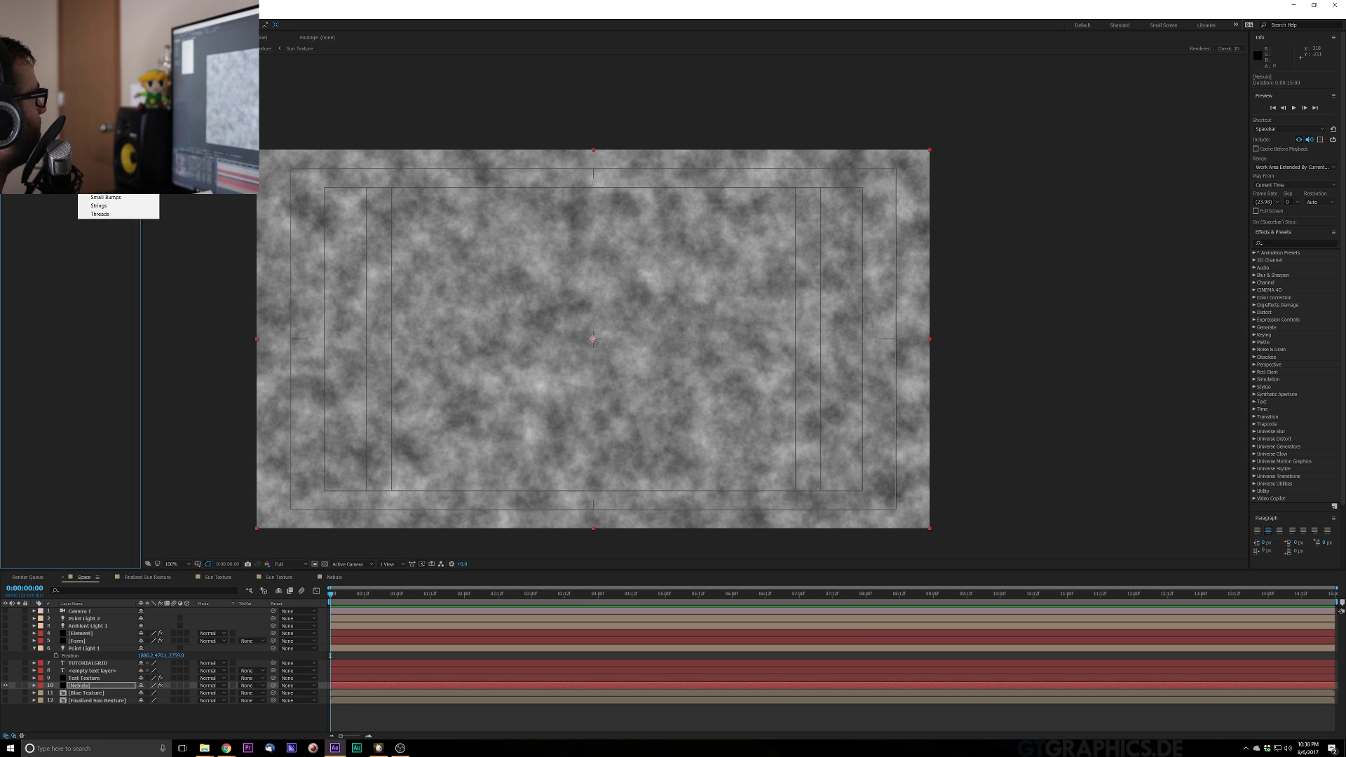
{"action": "left_click", "coordinate": [127, 155]}
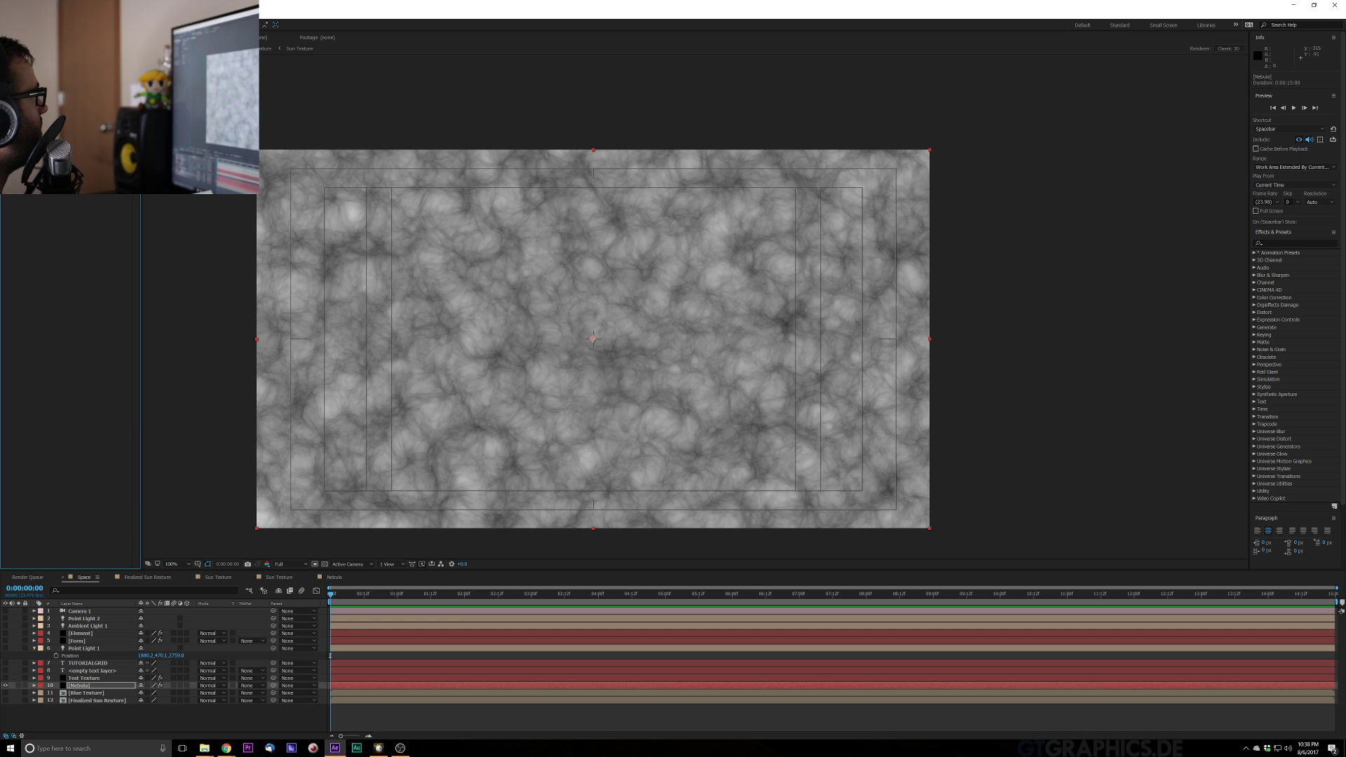
{"action": "left_click_drag", "start_coordinate": [99, 93], "coordinate": [139, 101]}
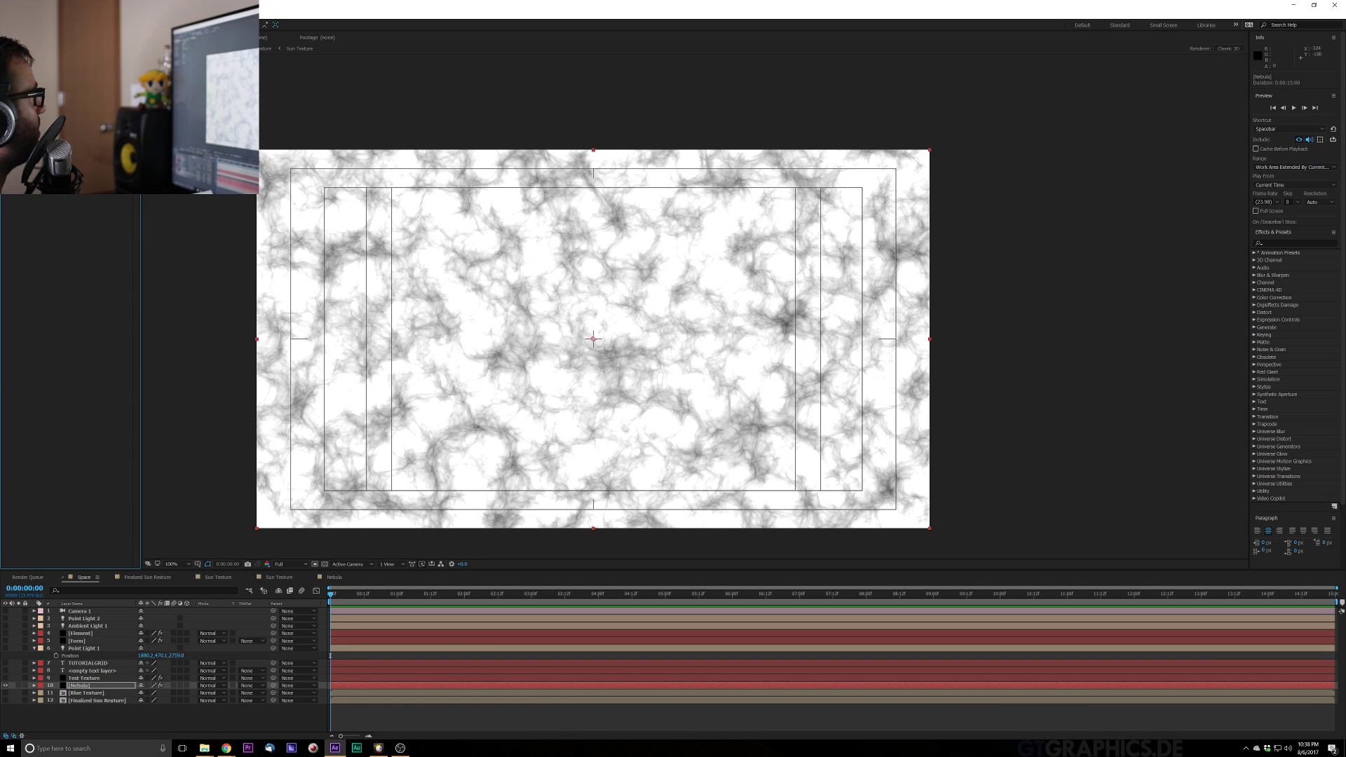
{"action": "left_click_drag", "start_coordinate": [100, 93], "coordinate": [146, 90]}
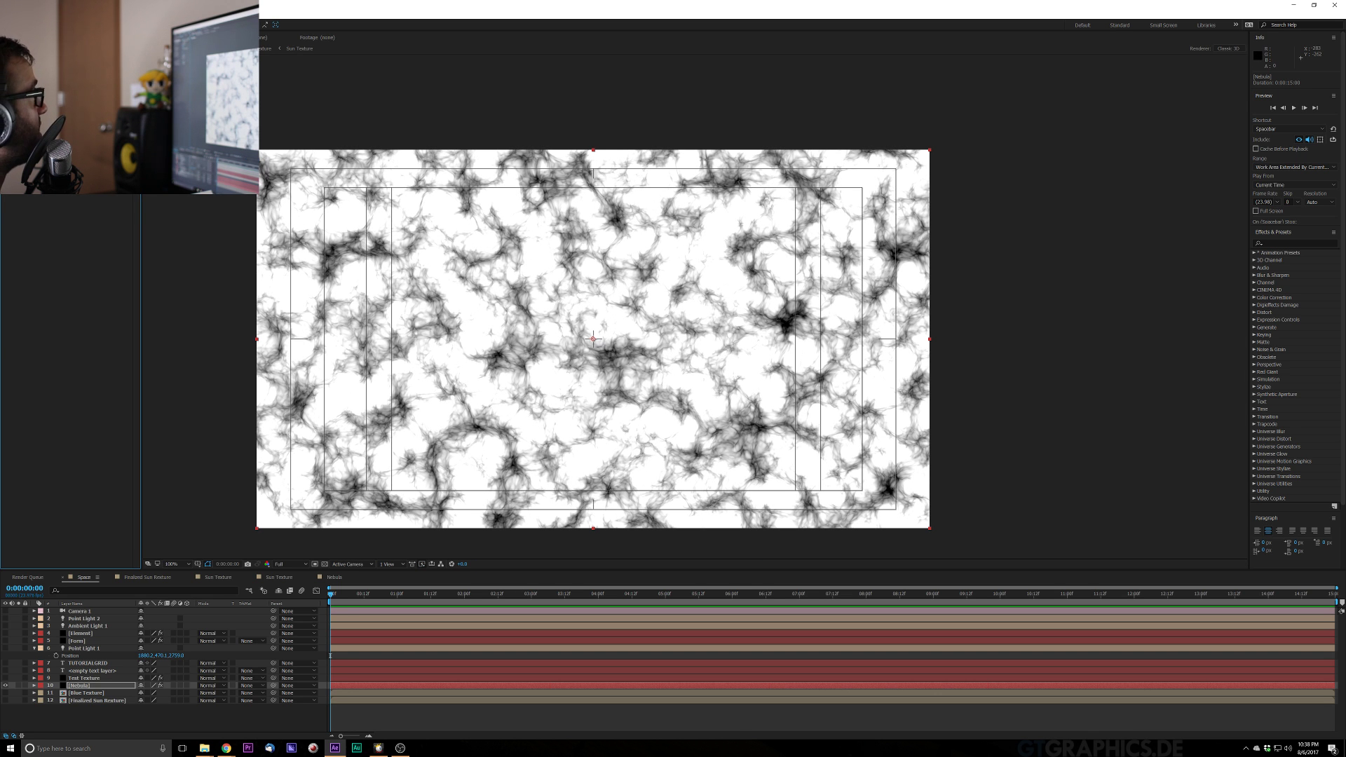
Fine-tune the Turbulent Noise on the Nebula layer so the dark strands spread wider, and compare the noise pattern with a setting toggled
{"action": "left_click_drag", "start_coordinate": [99, 101], "coordinate": [102, 101]}
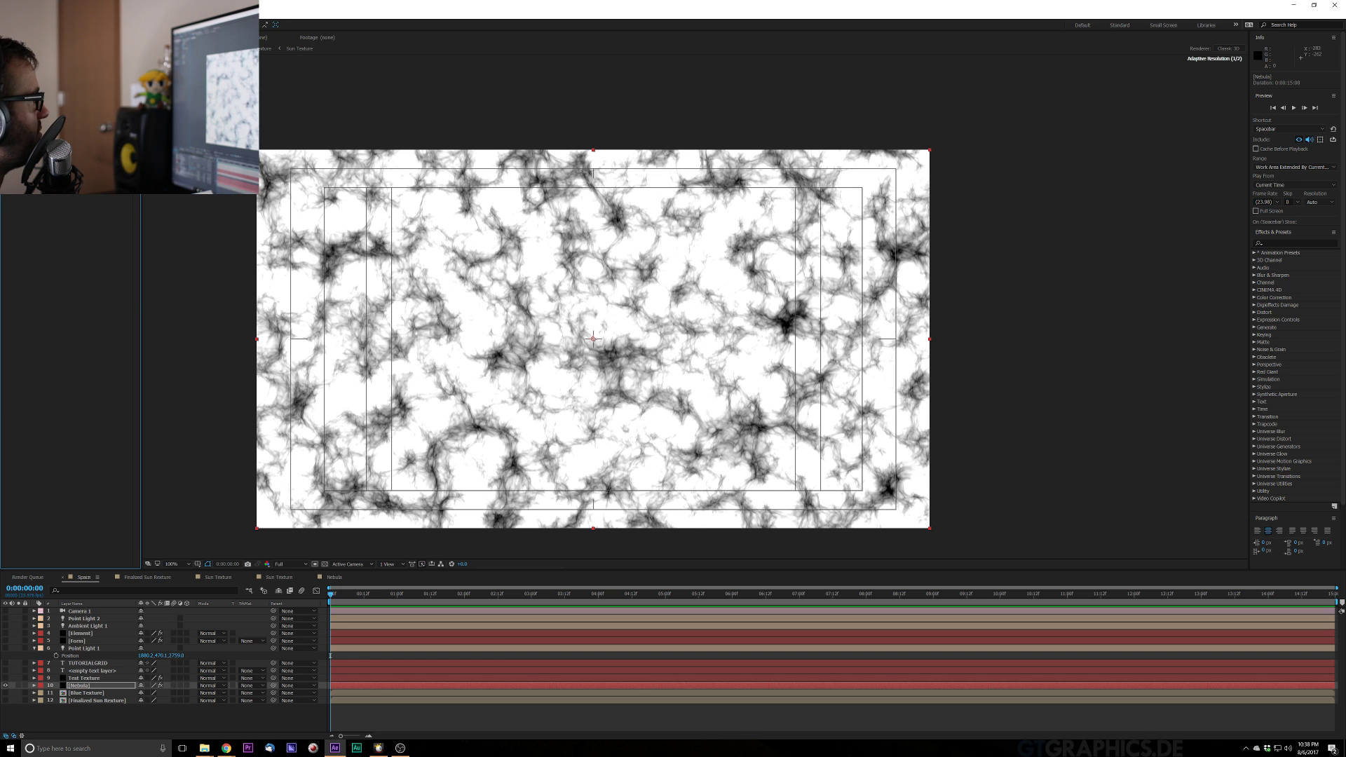
{"action": "scroll", "coordinate": [158, 58], "scroll_direction": "up", "scroll_amount": 2}
{"action": "scroll", "coordinate": [158, 58], "scroll_direction": "down", "scroll_amount": 2}
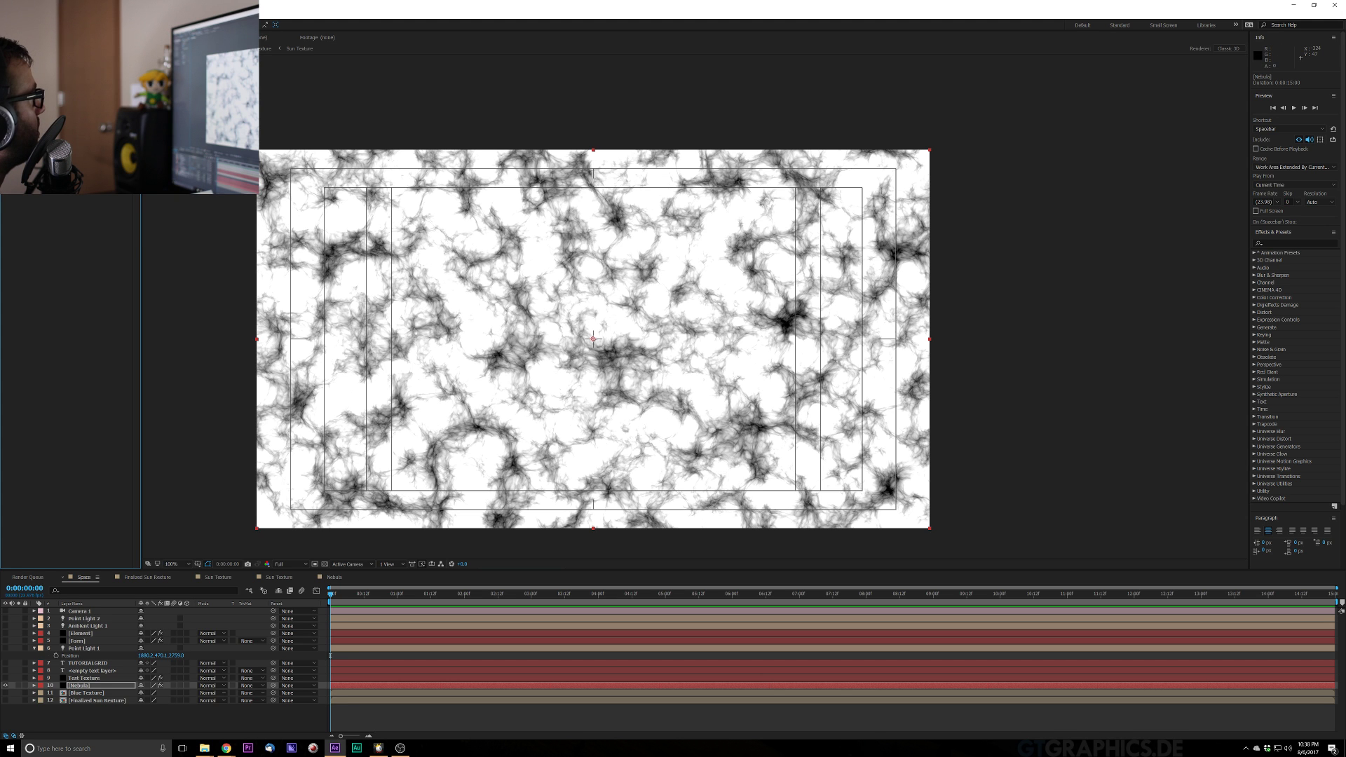
{"action": "scroll", "coordinate": [530, 374], "scroll_direction": "up", "scroll_amount": 1}
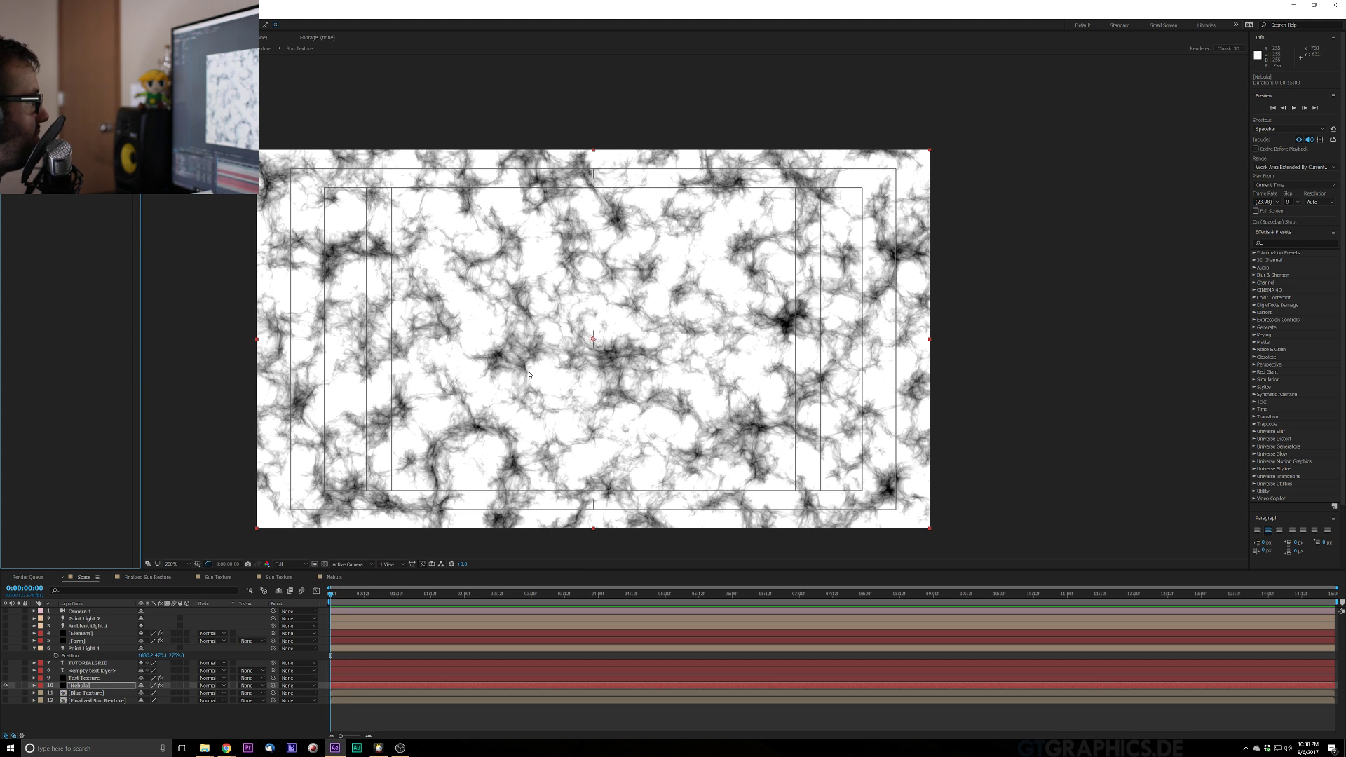
{"action": "scroll", "coordinate": [533, 379], "scroll_direction": "down", "scroll_amount": 1}
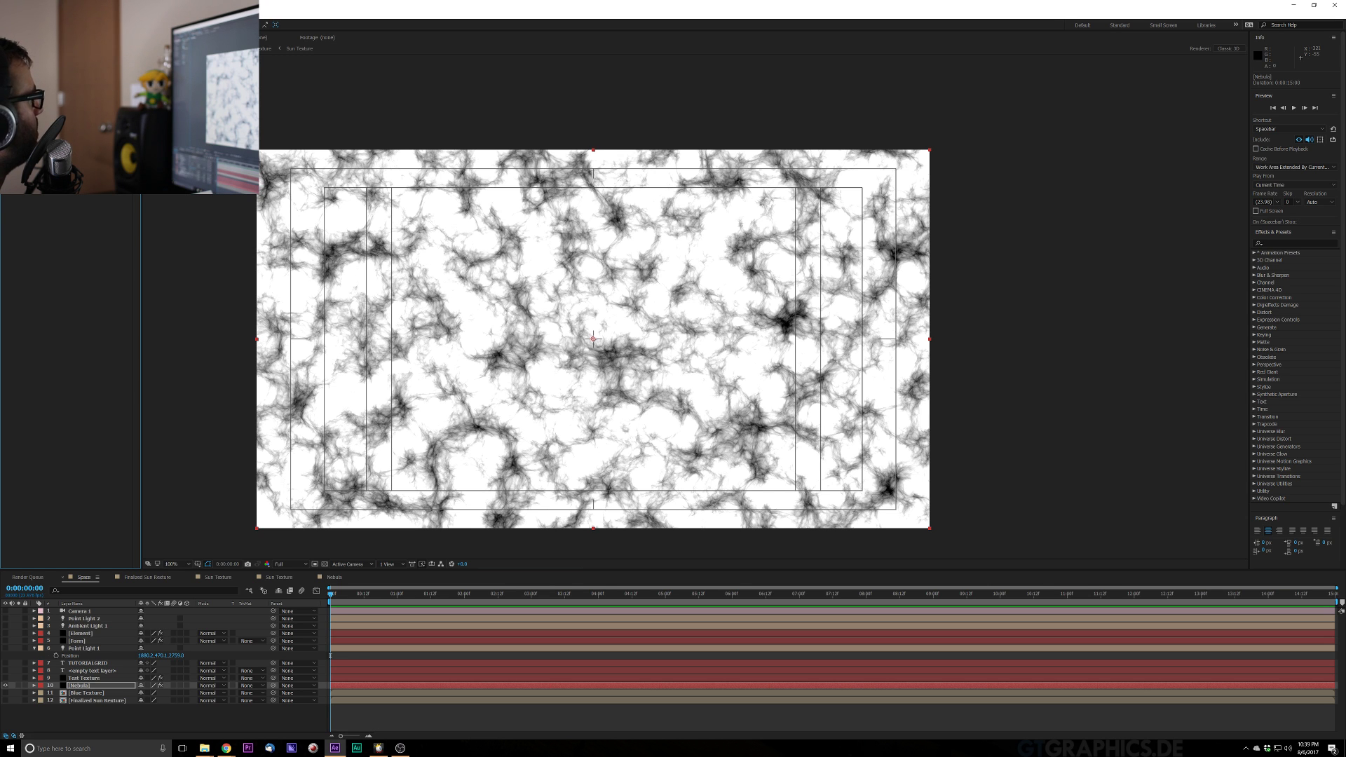
{"action": "mouse_move", "coordinate": [88, 130]}
{"action": "left_mouse_down"}
{"action": "mouse_move", "coordinate": [99, 131]}
{"action": "mouse_move", "coordinate": [66, 130]}
{"action": "mouse_move", "coordinate": [95, 131]}
{"action": "left_mouse_up"}
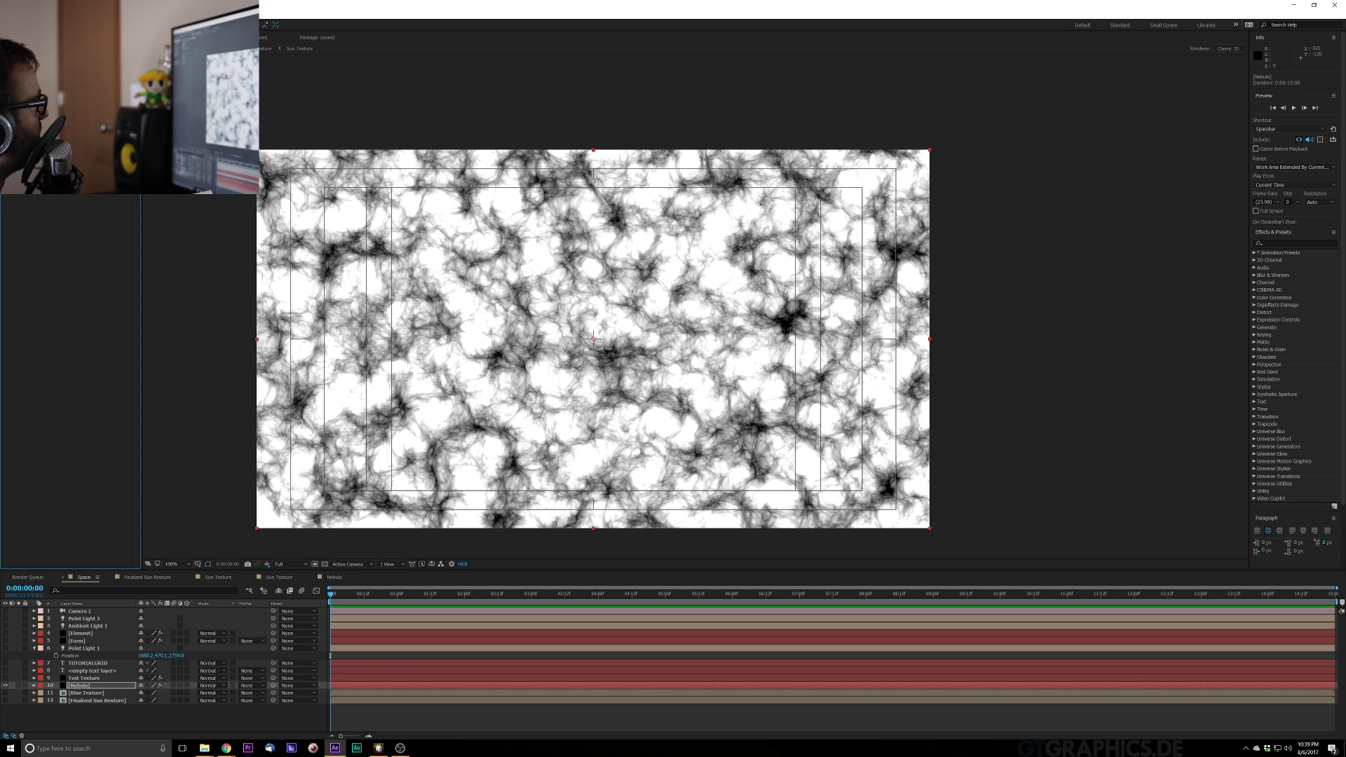
{"action": "left_click", "coordinate": [8, 63]}
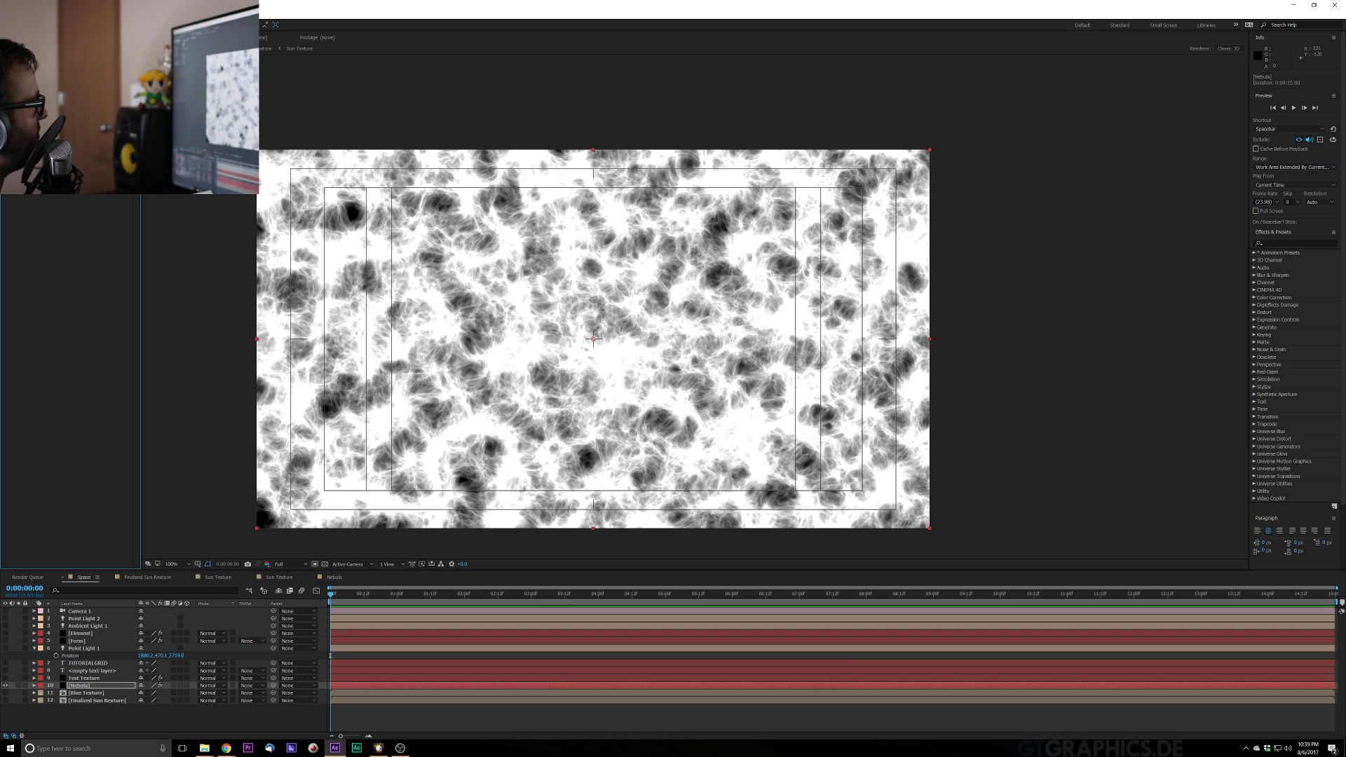
{"action": "left_click", "coordinate": [9, 63]}
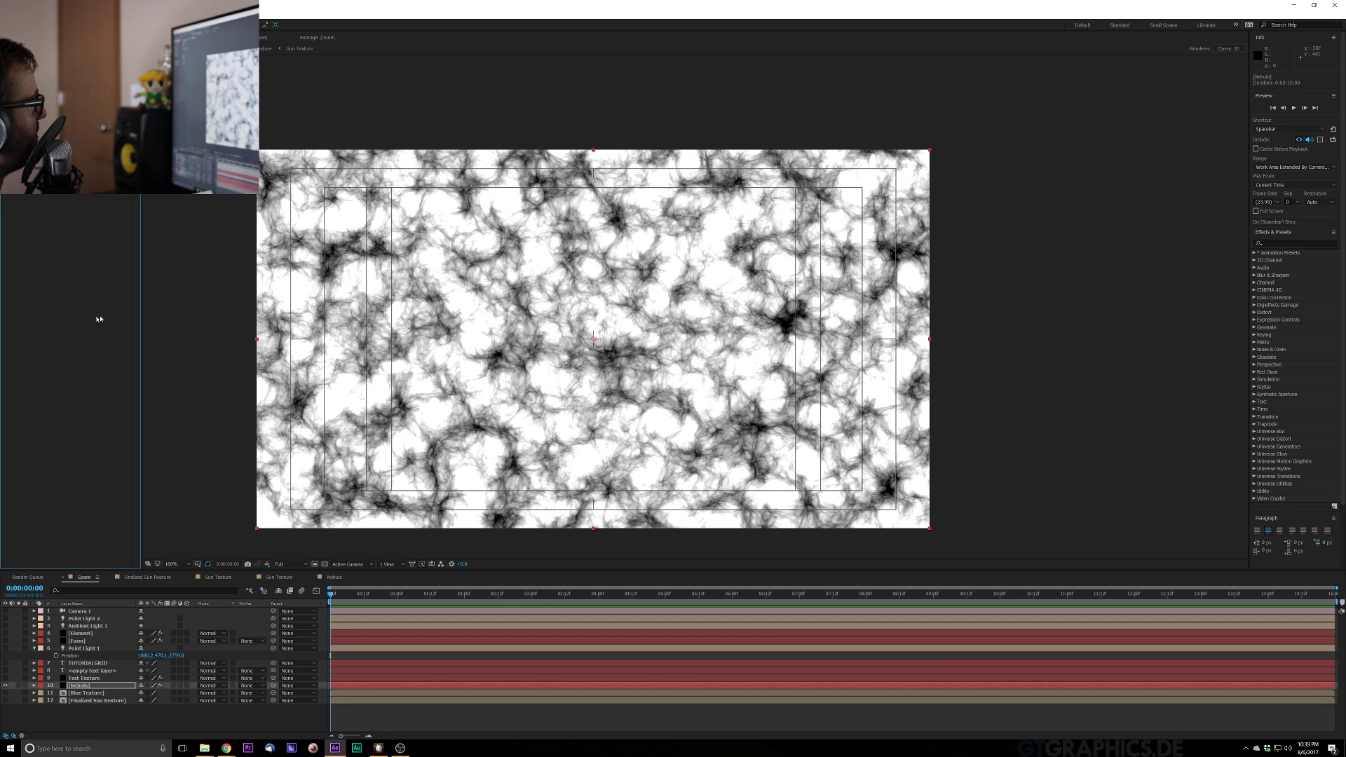
Apply the Invert effect to the Nebula layer to get bright strands on black
{"action": "key", "text": "ctrl+space"}
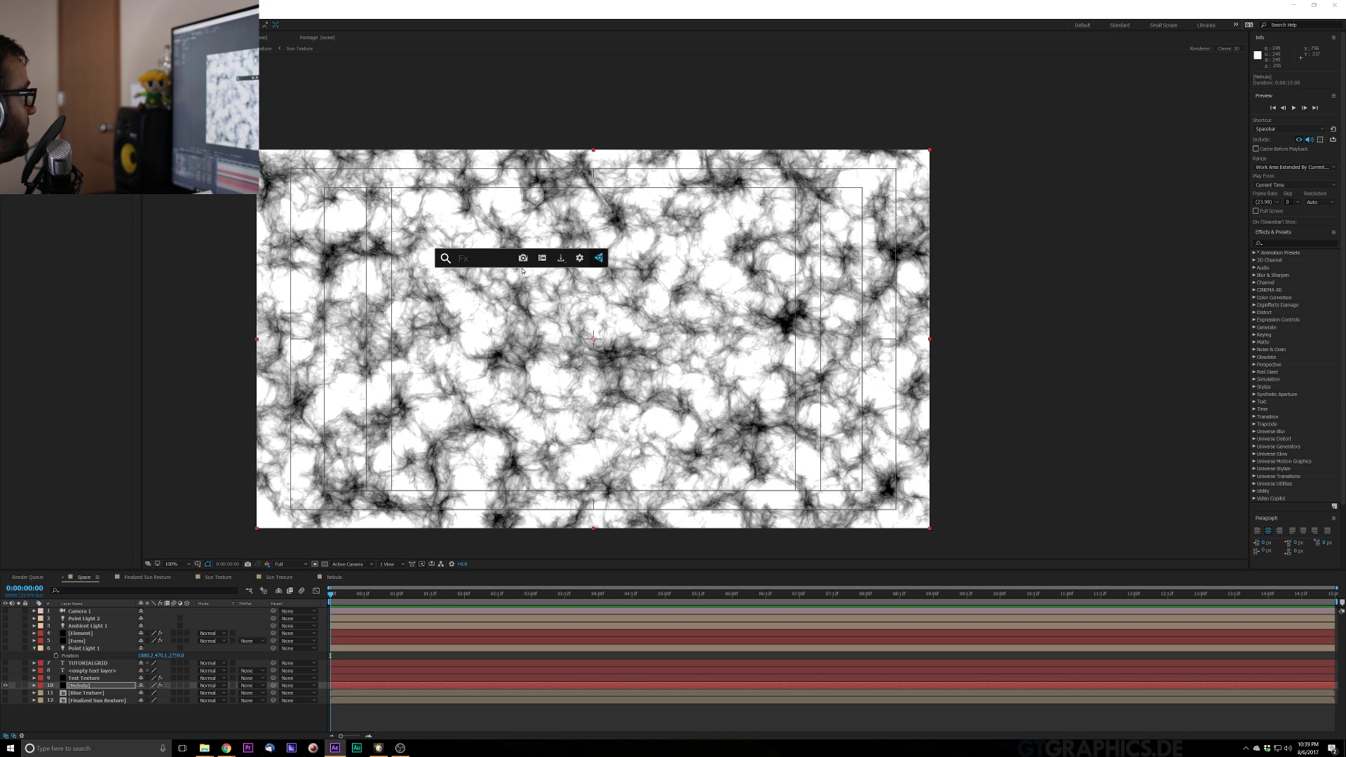
{"action": "type", "text": "invert"}
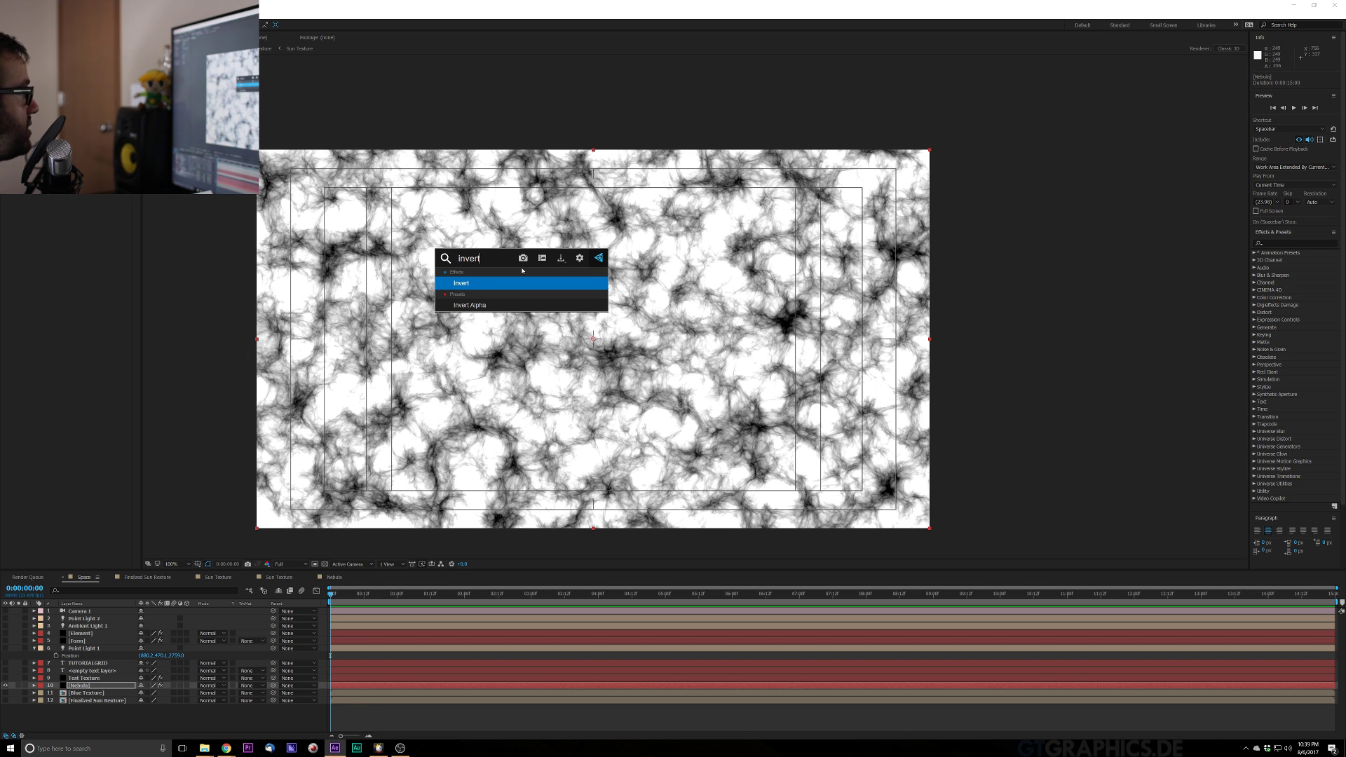
{"action": "key", "text": "Return"}
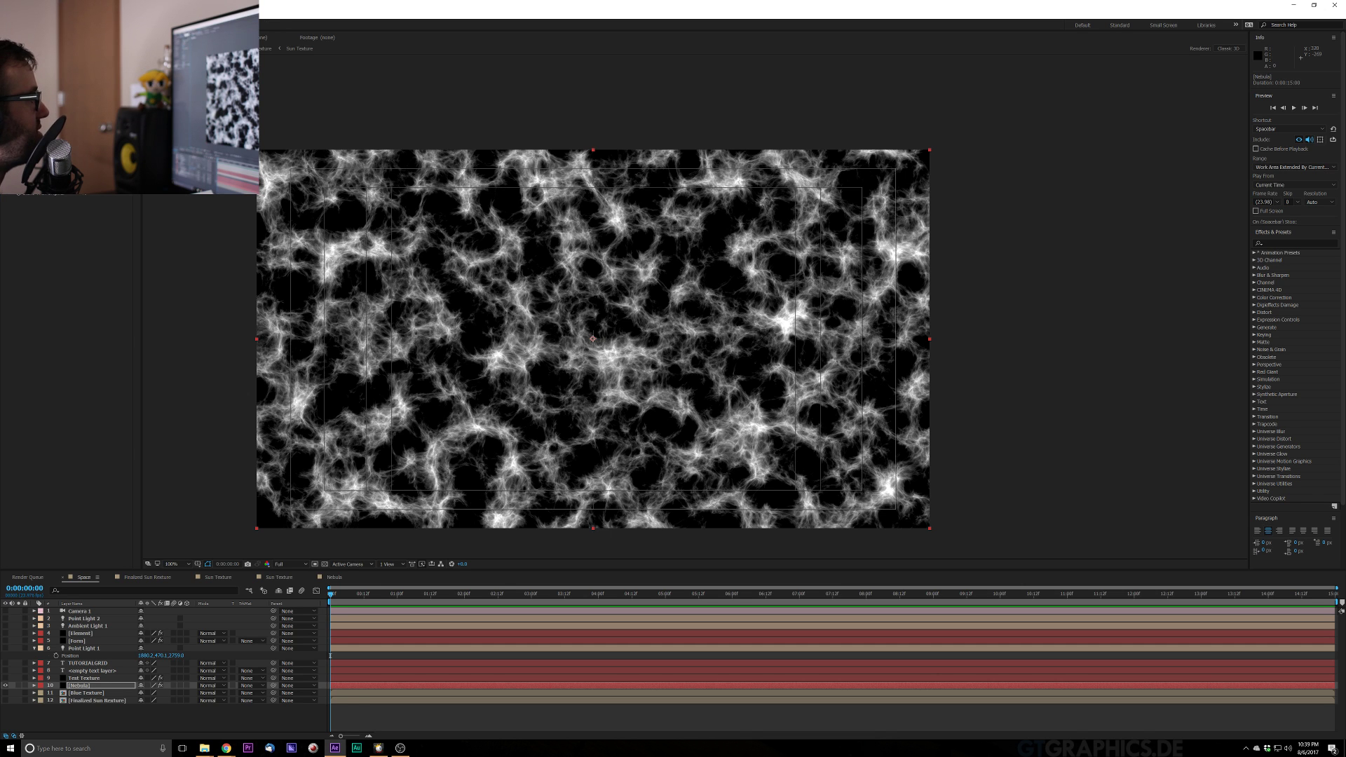
Draw a closed, irregular, curved mask on the Nebula layer with the Pen tool, running from left of centre to the upper right, and try feathering it
{"action": "key", "text": "g"}
{"action": "left_click", "coordinate": [469, 375]}
{"action": "left_click", "coordinate": [543, 433]}
{"action": "left_click_drag", "start_coordinate": [497, 412], "coordinate": [581, 454]}
{"action": "left_click", "coordinate": [598, 457]}
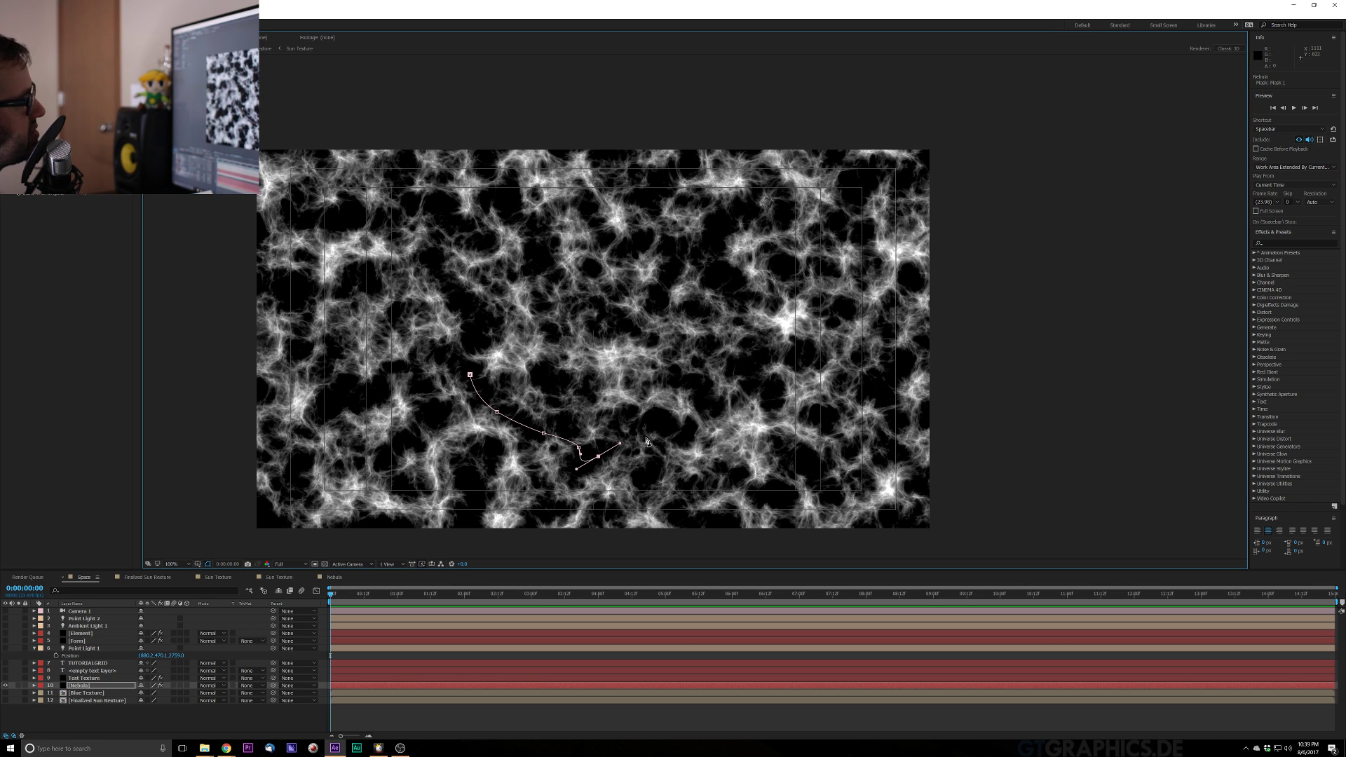
{"action": "left_click", "coordinate": [663, 425]}
{"action": "left_click_drag", "start_coordinate": [694, 424], "coordinate": [708, 410]}
{"action": "left_click", "coordinate": [725, 404]}
{"action": "left_click", "coordinate": [758, 366]}
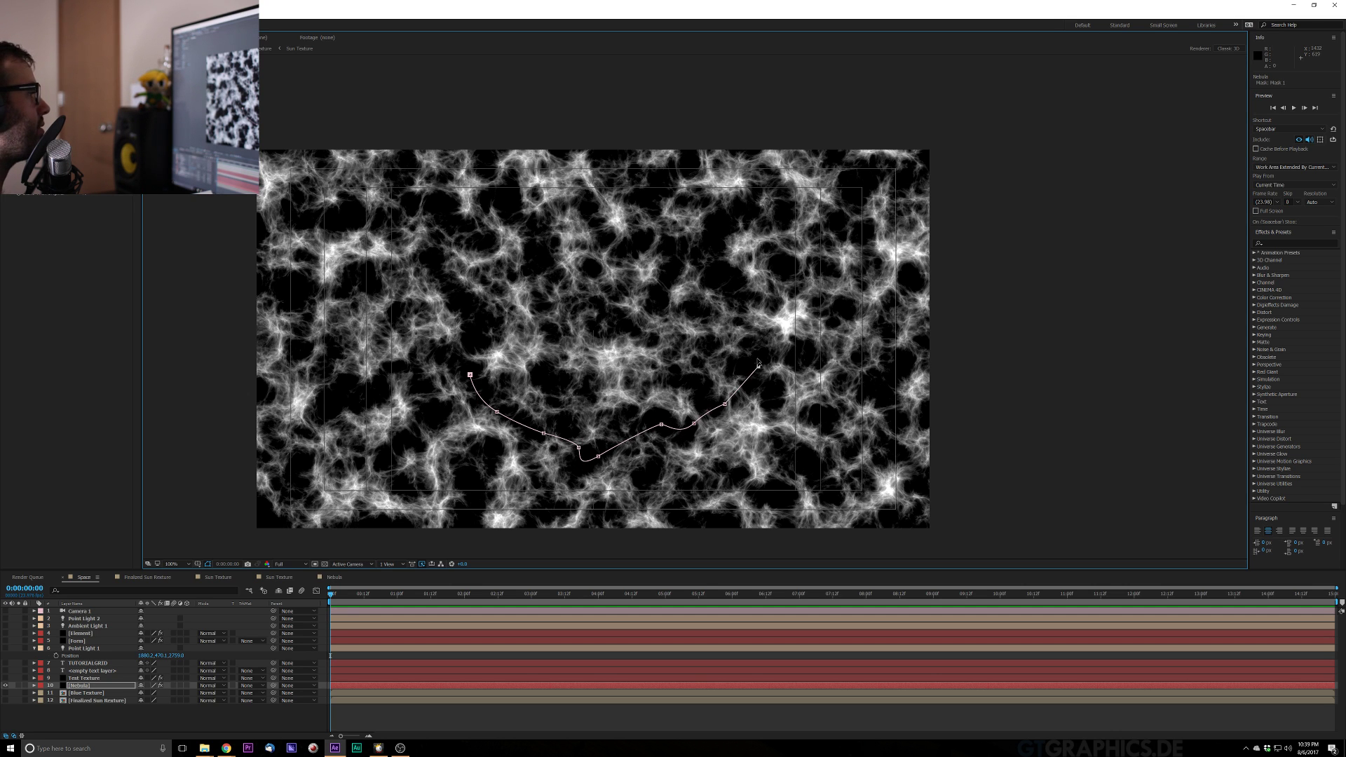
{"action": "left_click", "coordinate": [756, 337]}
{"action": "left_click", "coordinate": [742, 300]}
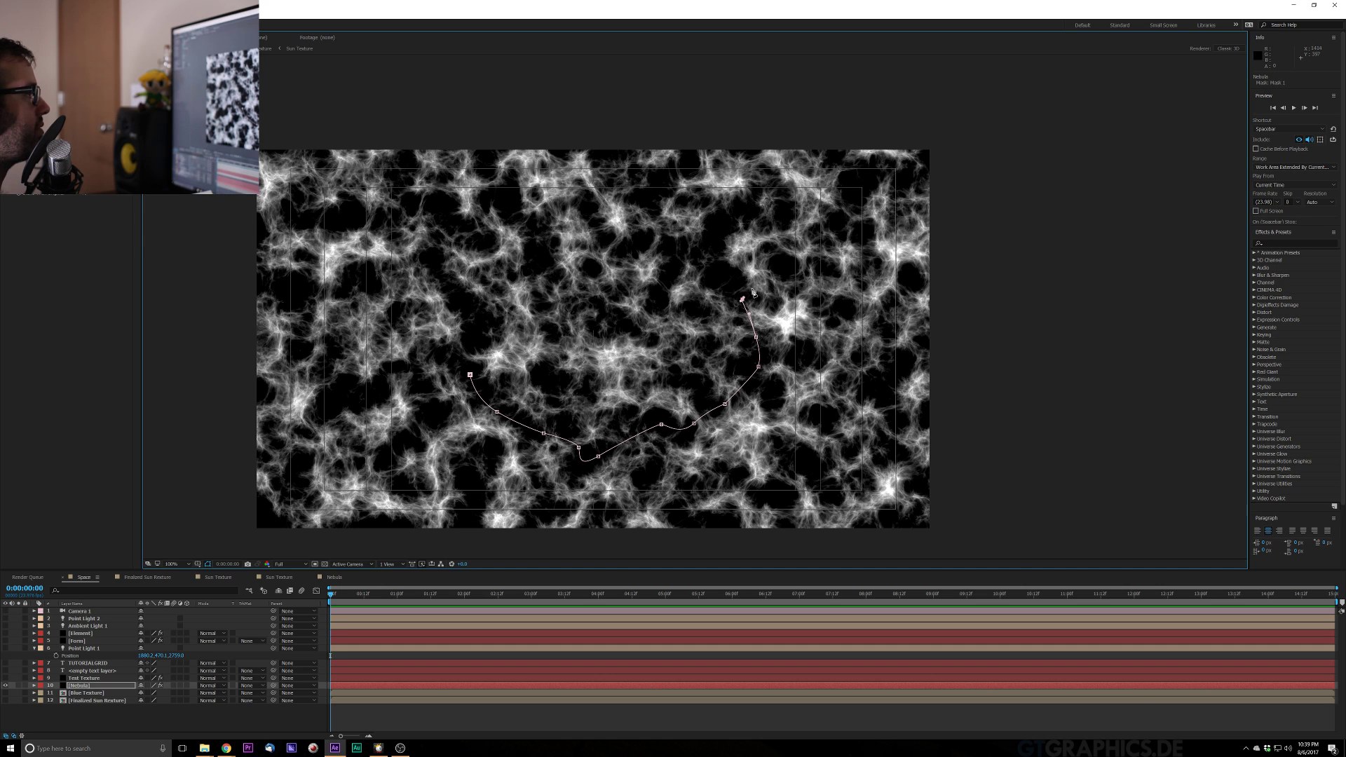
{"action": "left_click", "coordinate": [774, 304]}
{"action": "left_click", "coordinate": [810, 278]}
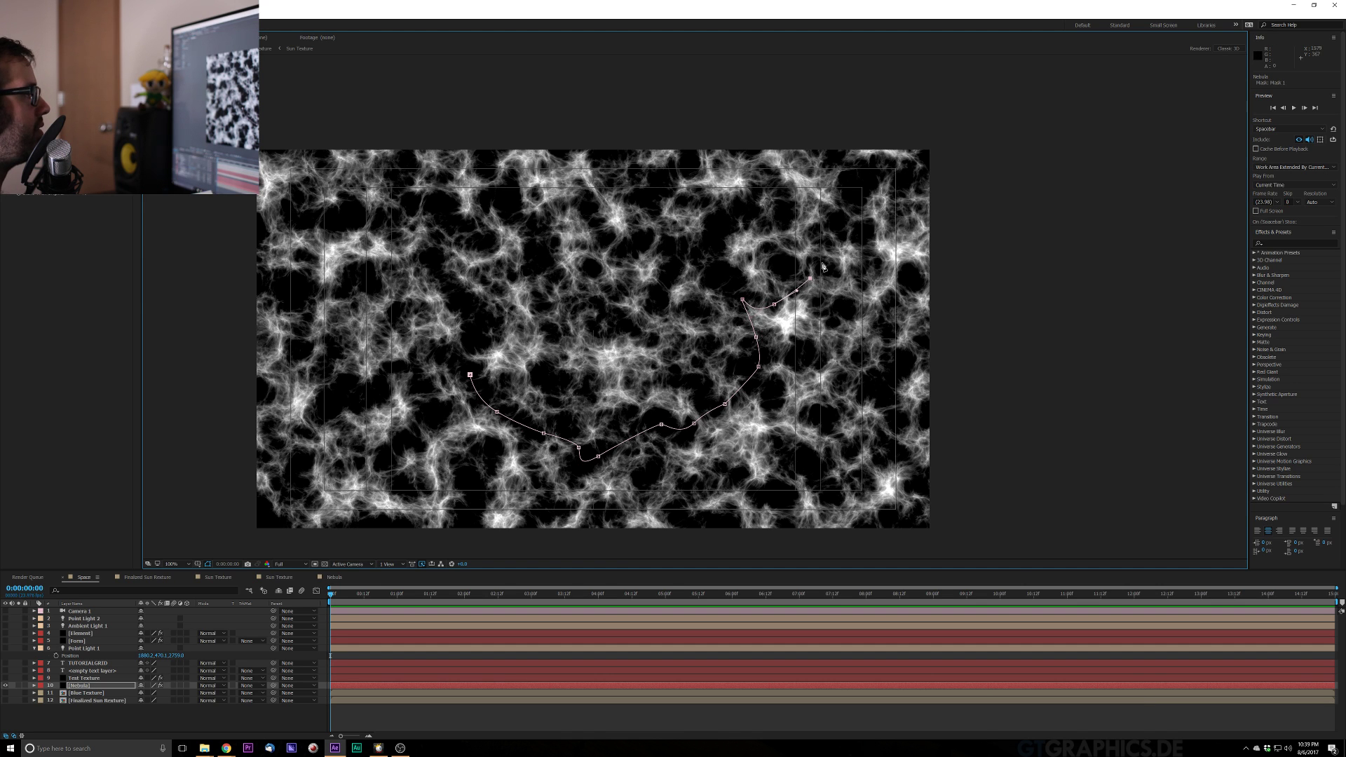
{"action": "left_click", "coordinate": [825, 263]}
{"action": "left_click", "coordinate": [853, 235]}
{"action": "left_click", "coordinate": [790, 210]}
{"action": "left_click", "coordinate": [737, 220]}
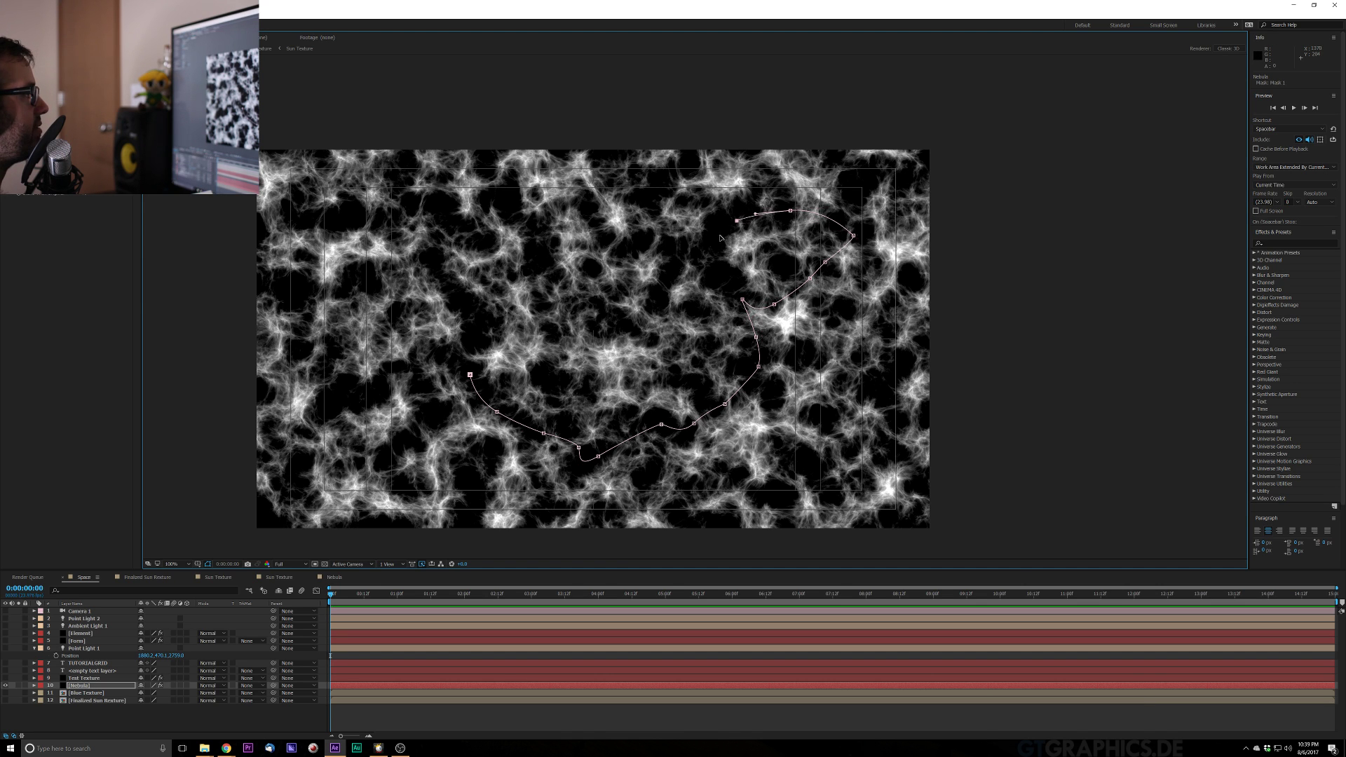
{"action": "left_click", "coordinate": [709, 249]}
{"action": "left_click", "coordinate": [694, 265]}
{"action": "left_click", "coordinate": [671, 281]}
{"action": "left_click", "coordinate": [657, 294]}
{"action": "left_click_drag", "start_coordinate": [655, 303], "coordinate": [626, 289]}
{"action": "left_click", "coordinate": [617, 293]}
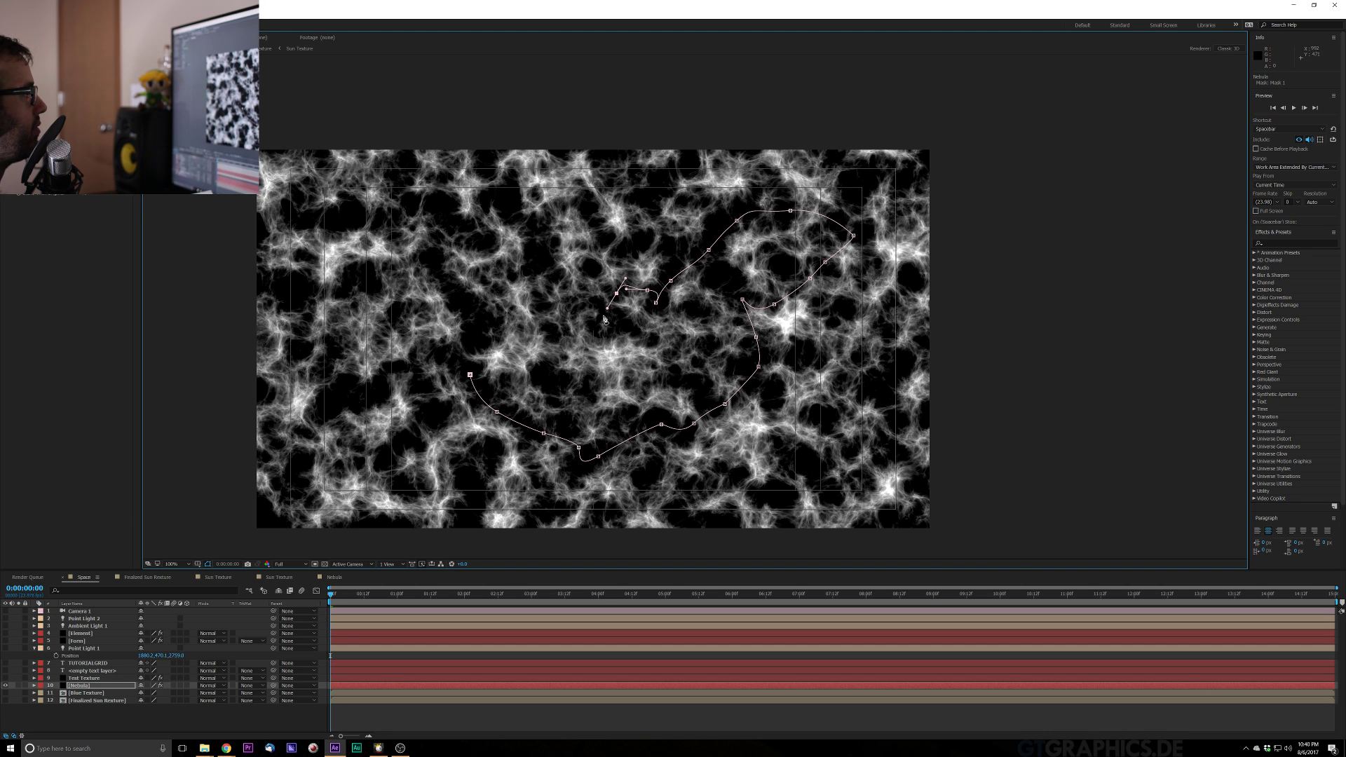
{"action": "left_click", "coordinate": [604, 316]}
{"action": "left_click", "coordinate": [587, 328]}
{"action": "left_click", "coordinate": [544, 331]}
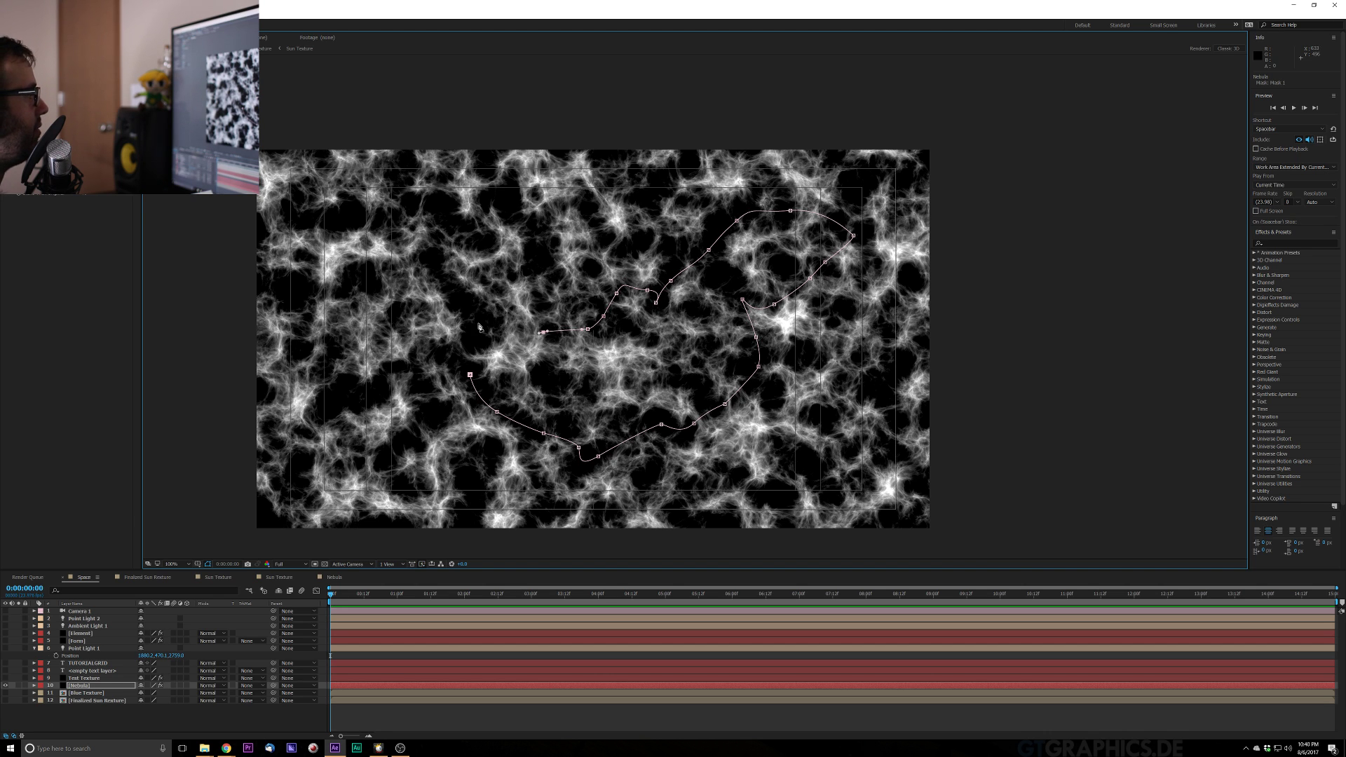
{"action": "left_click_drag", "start_coordinate": [479, 323], "coordinate": [468, 345]}
{"action": "left_click_drag", "start_coordinate": [460, 364], "coordinate": [474, 397]}
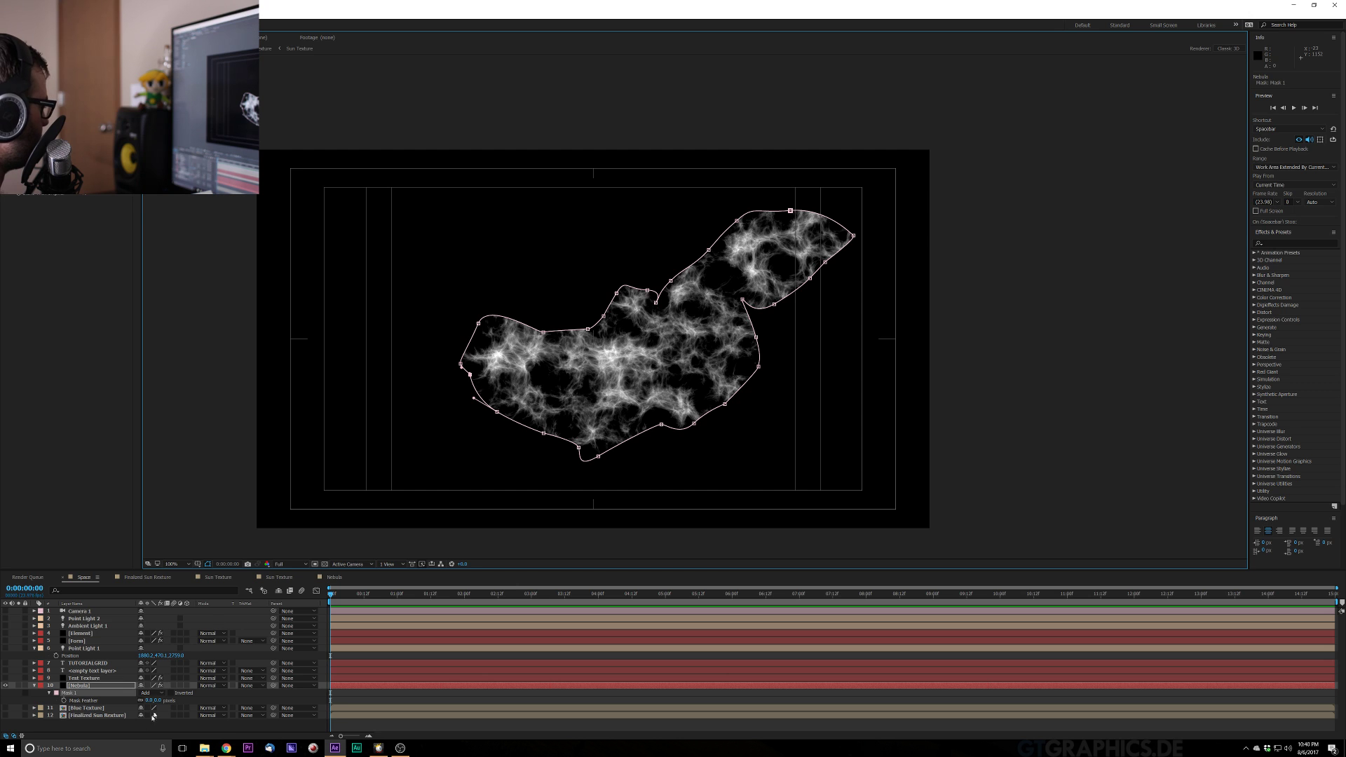
{"action": "left_click_drag", "start_coordinate": [155, 702], "coordinate": [143, 738]}
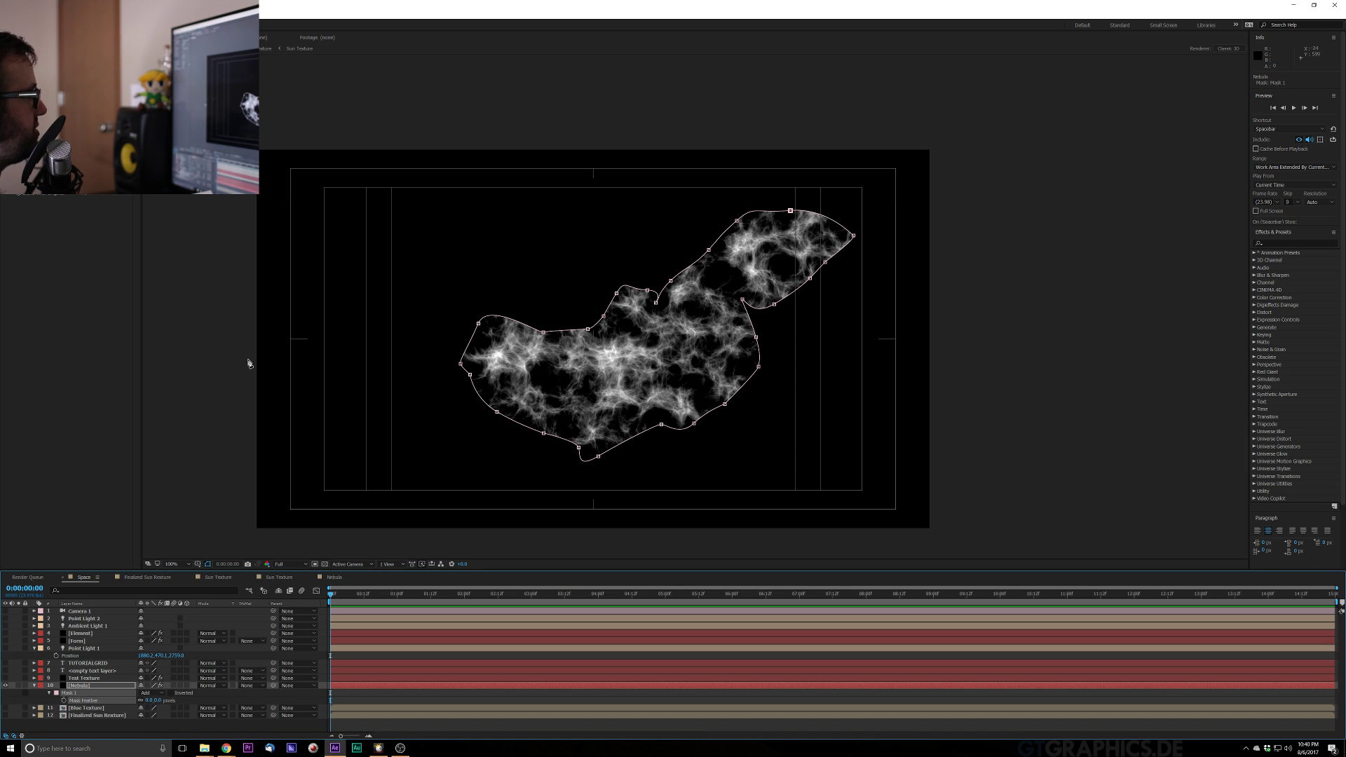
Apply Gaussian Blur to the Nebula layer and raise its blurriness slightly to soften the strands
{"action": "key", "text": "ctrl+space"}
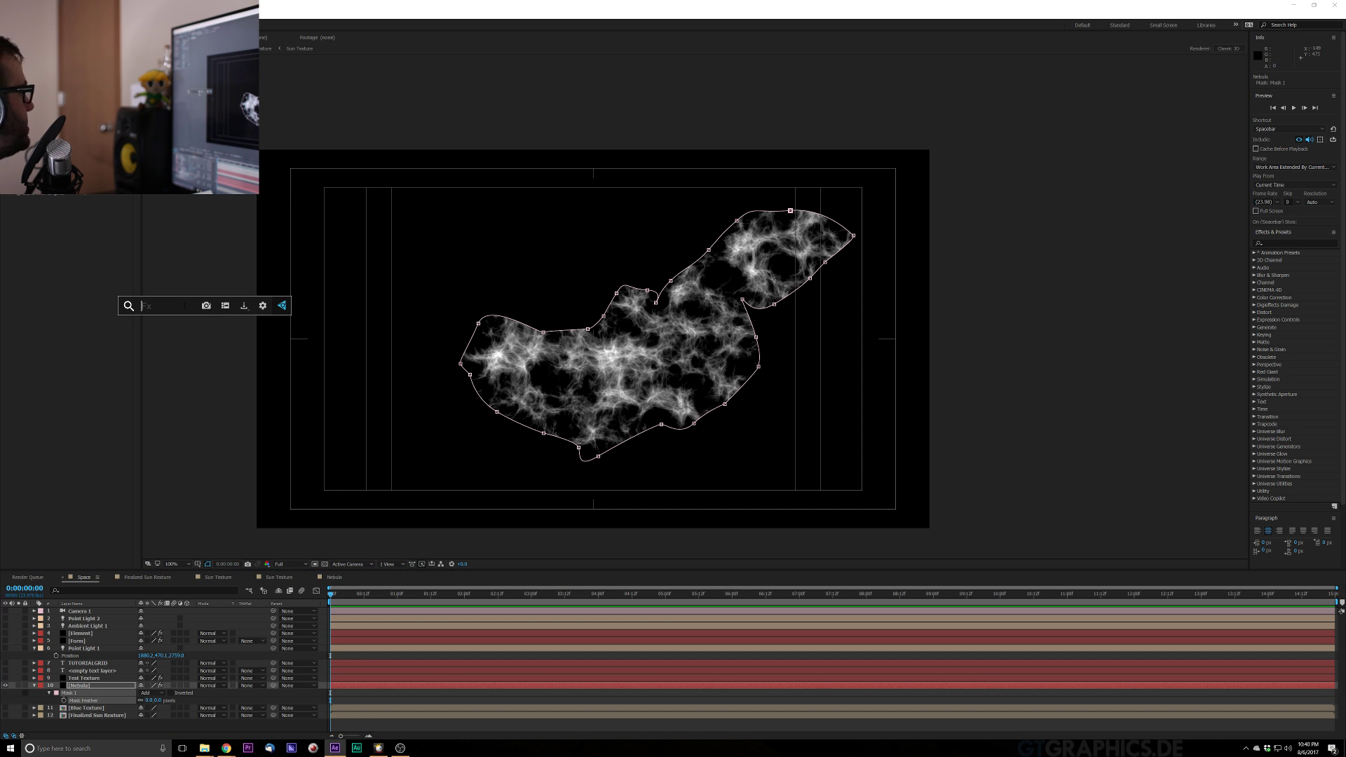
{"action": "type", "text": "gauss"}
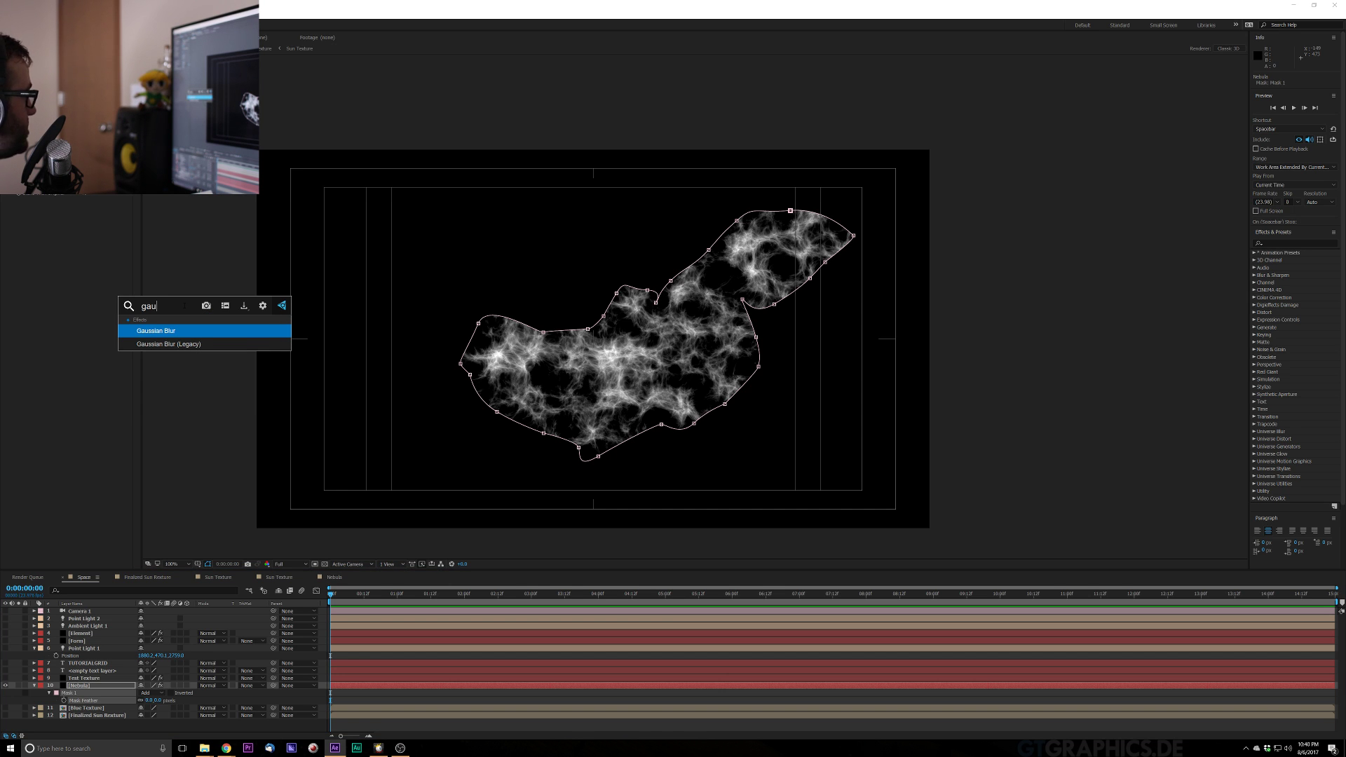
{"action": "key", "text": "Return"}
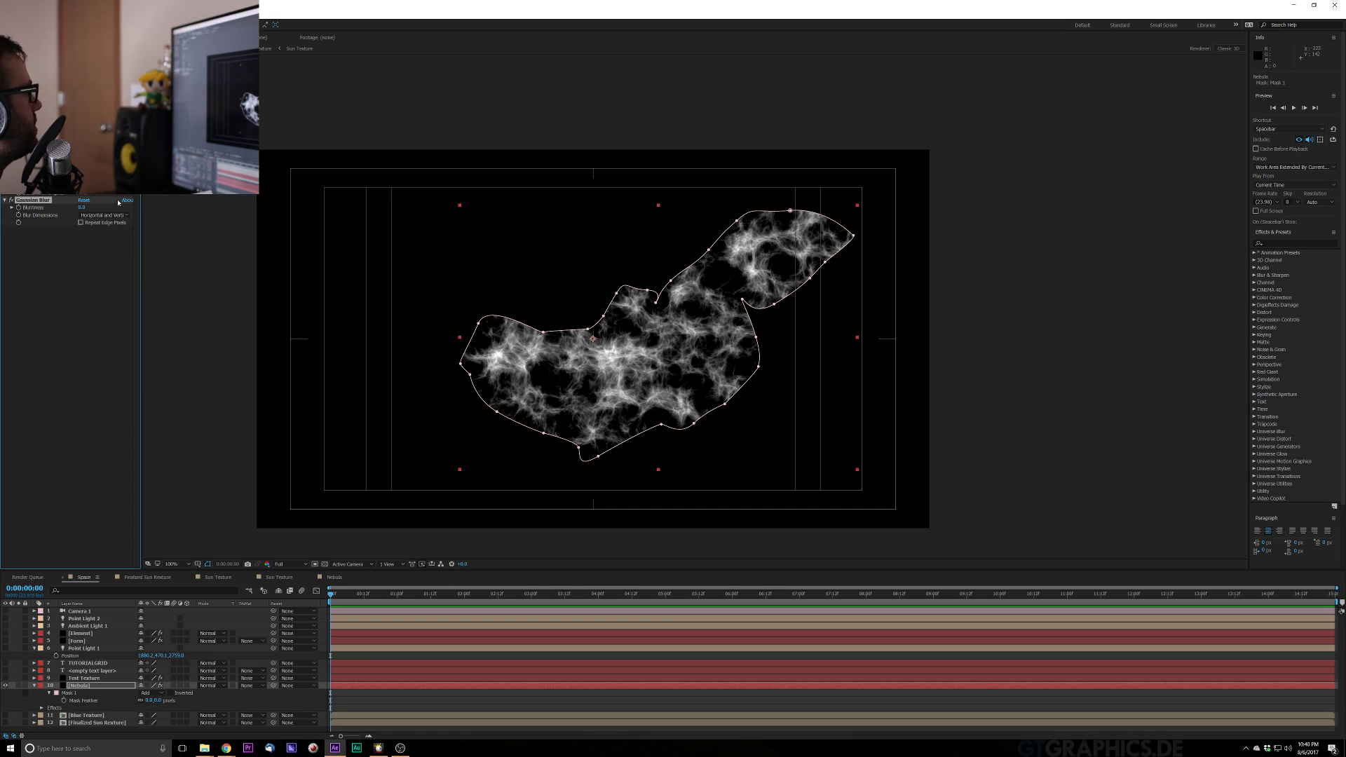
{"action": "left_click_drag", "start_coordinate": [91, 208], "coordinate": [105, 209]}
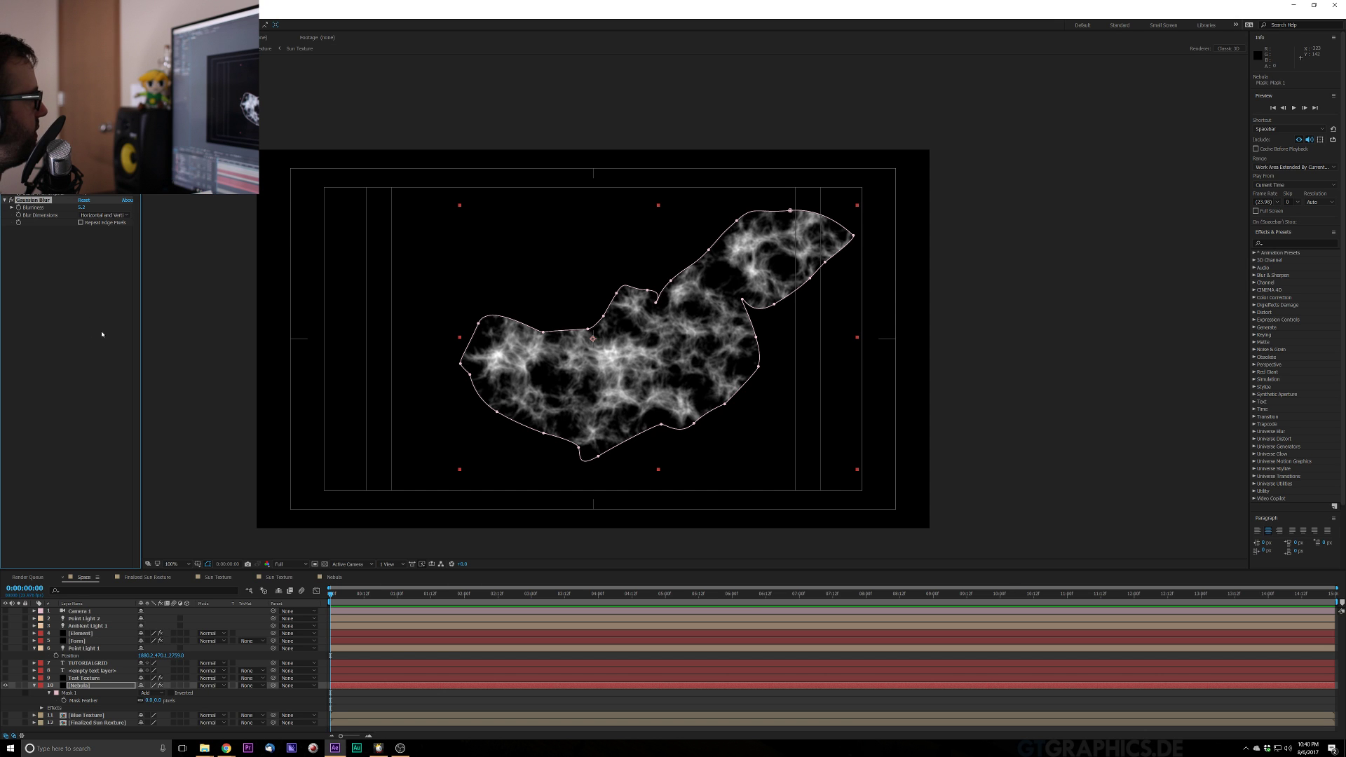
Apply Bezier Warp to the Nebula layer, moving its Top Left Tangent to about 879, 406 and its Right Top Tangent to about 2097, -164
{"action": "key", "text": "ctrl+space"}
{"action": "type", "text": "be"}
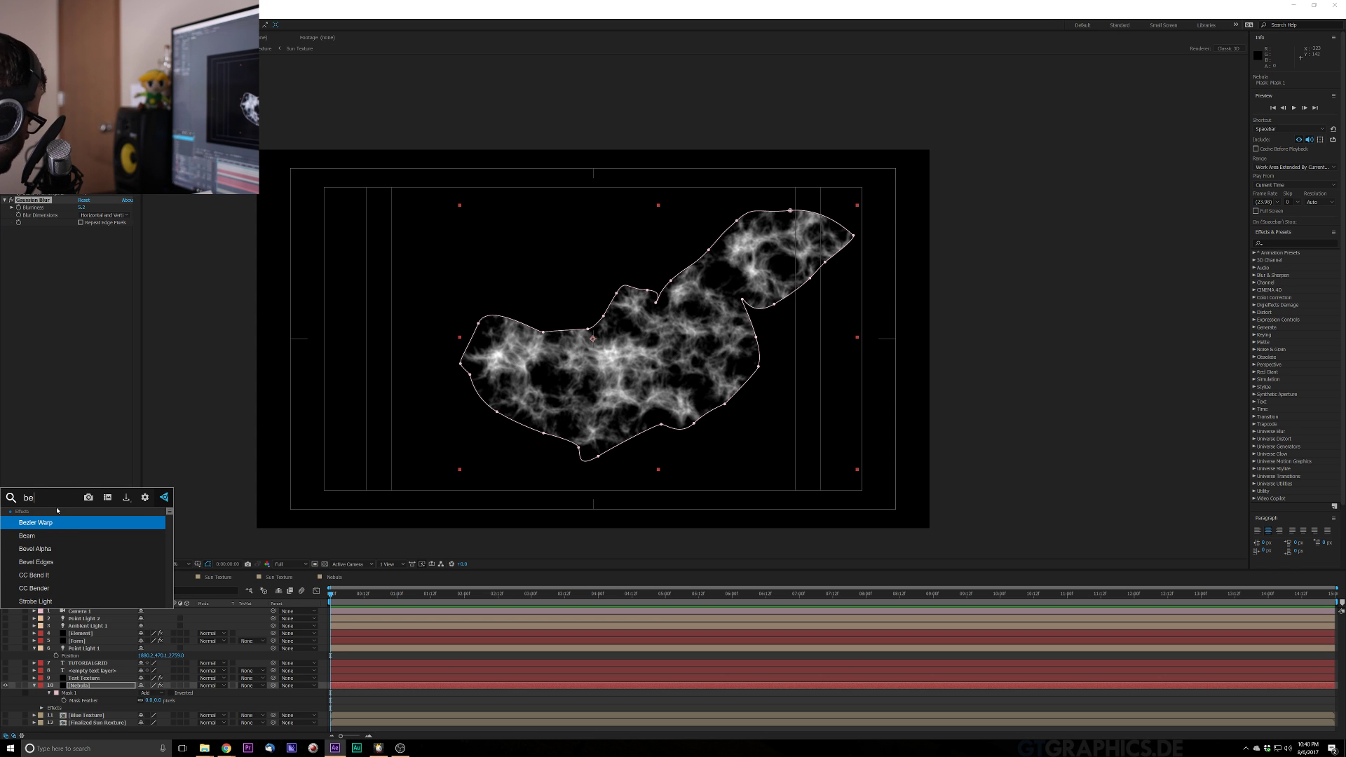
{"action": "key", "text": "Return"}
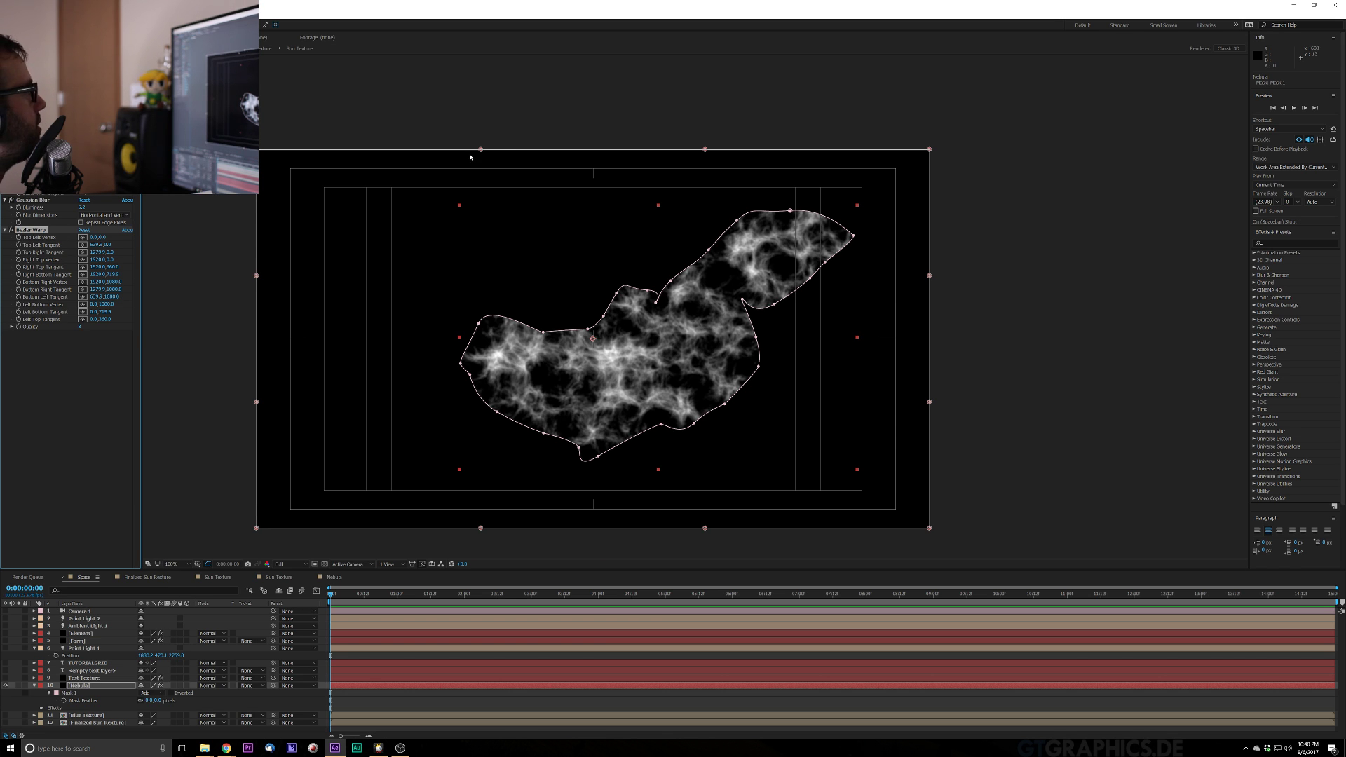
{"action": "left_click_drag", "start_coordinate": [481, 151], "coordinate": [572, 298]}
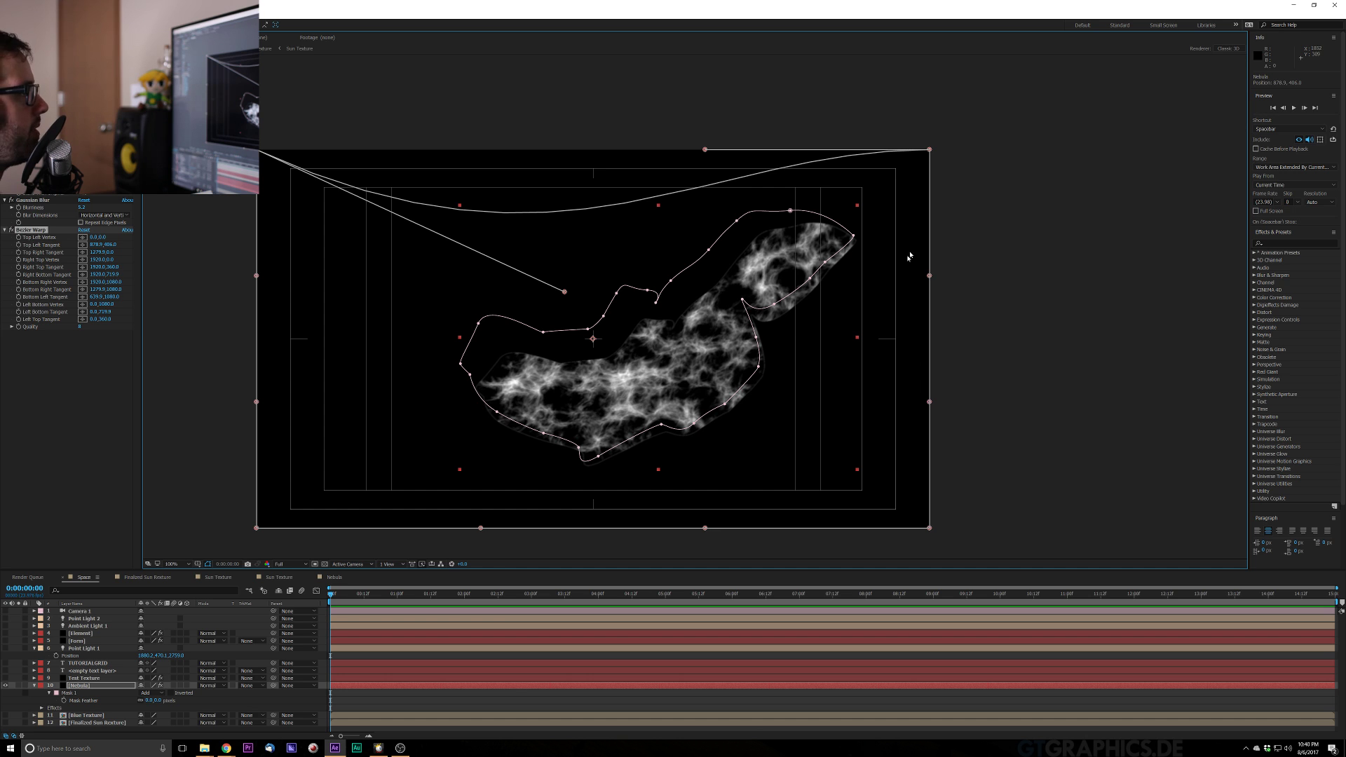
{"action": "left_click_drag", "start_coordinate": [926, 276], "coordinate": [1002, 93]}
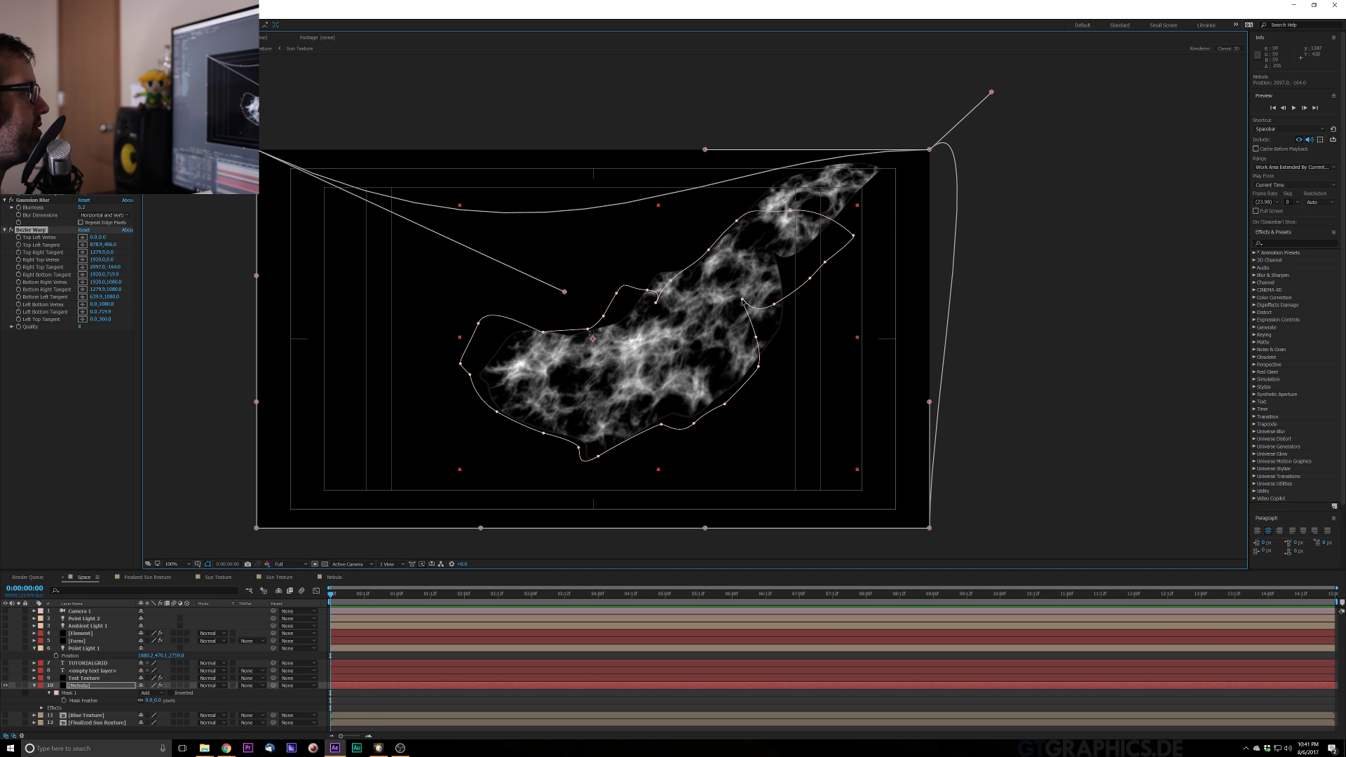
Reshape the nebula mask by pulling its upper-right points outward and its far-left points inward
{"action": "left_click_drag", "start_coordinate": [743, 301], "coordinate": [816, 264]}
{"action": "left_click", "coordinate": [808, 252]}
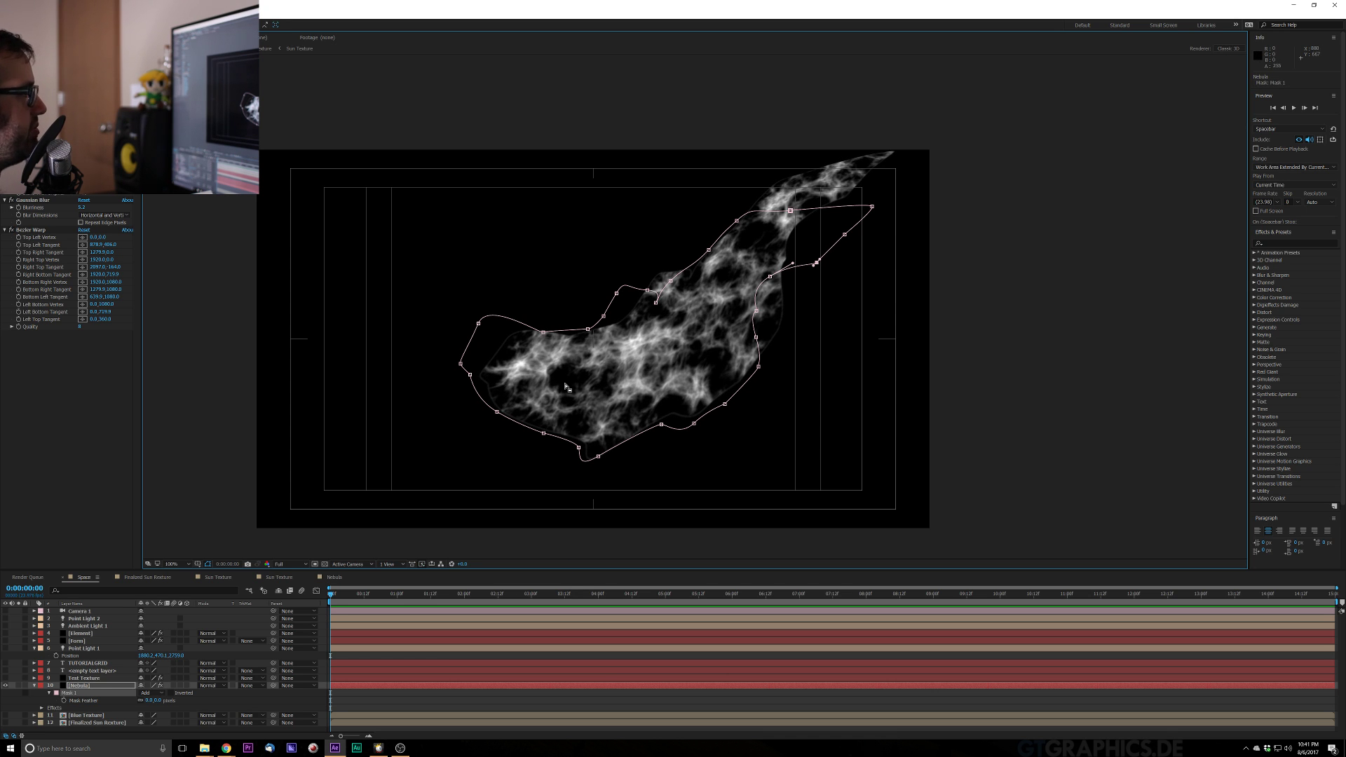
{"action": "left_click", "coordinate": [151, 701]}
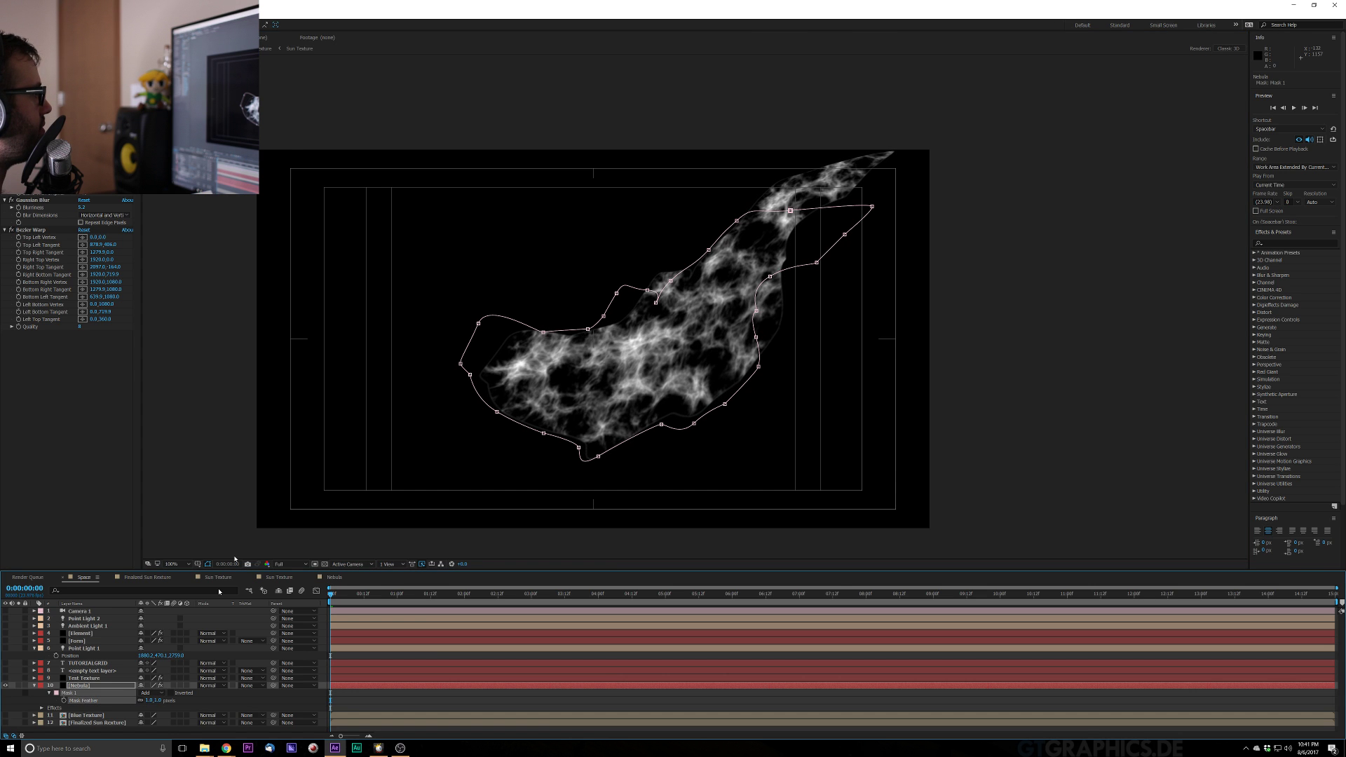
{"action": "left_click_drag", "start_coordinate": [461, 363], "coordinate": [478, 363]}
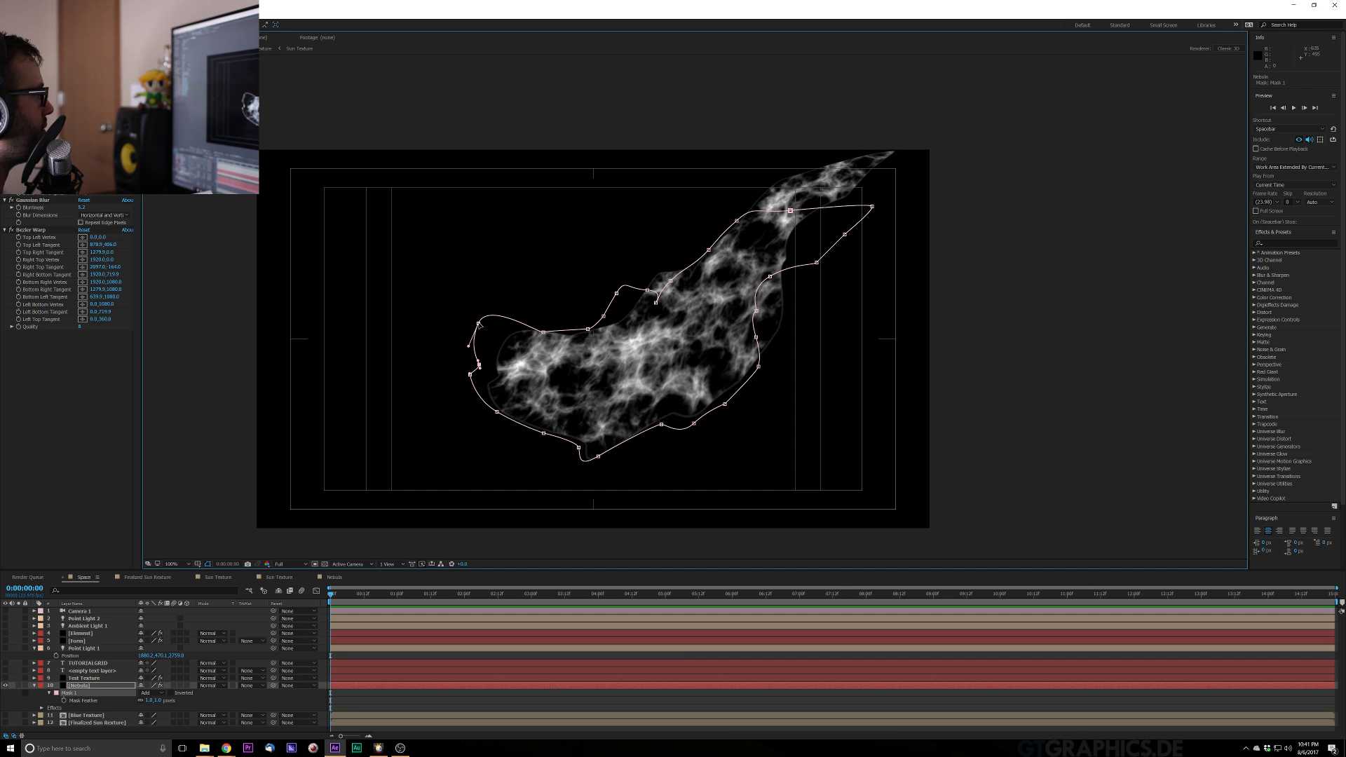
{"action": "mouse_move", "coordinate": [480, 327]}
{"action": "left_mouse_down"}
{"action": "mouse_move", "coordinate": [493, 338]}
{"action": "mouse_move", "coordinate": [459, 263]}
{"action": "mouse_move", "coordinate": [495, 351]}
{"action": "mouse_move", "coordinate": [500, 326]}
{"action": "left_mouse_up"}
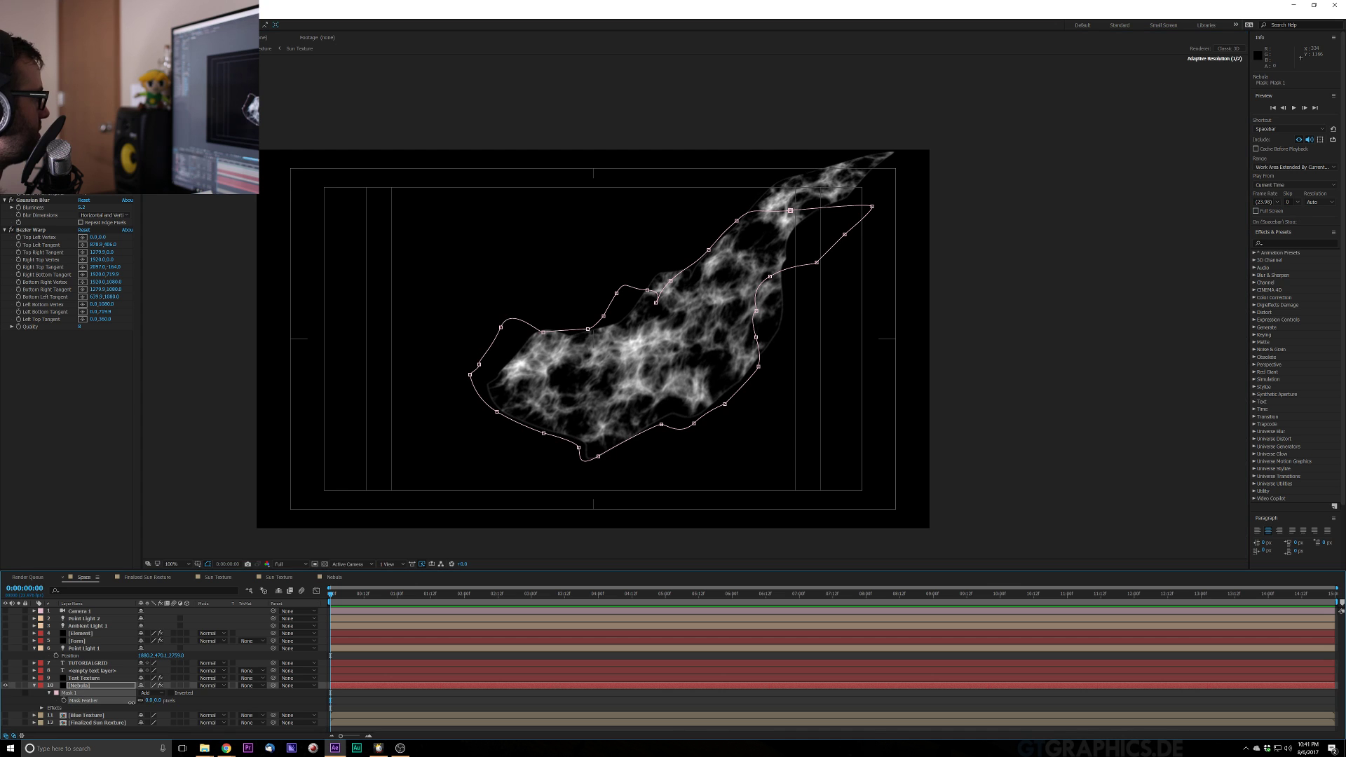
Feather the edges of the nebula mask by about 45 pixels
{"action": "left_click_drag", "start_coordinate": [147, 701], "coordinate": [155, 705]}
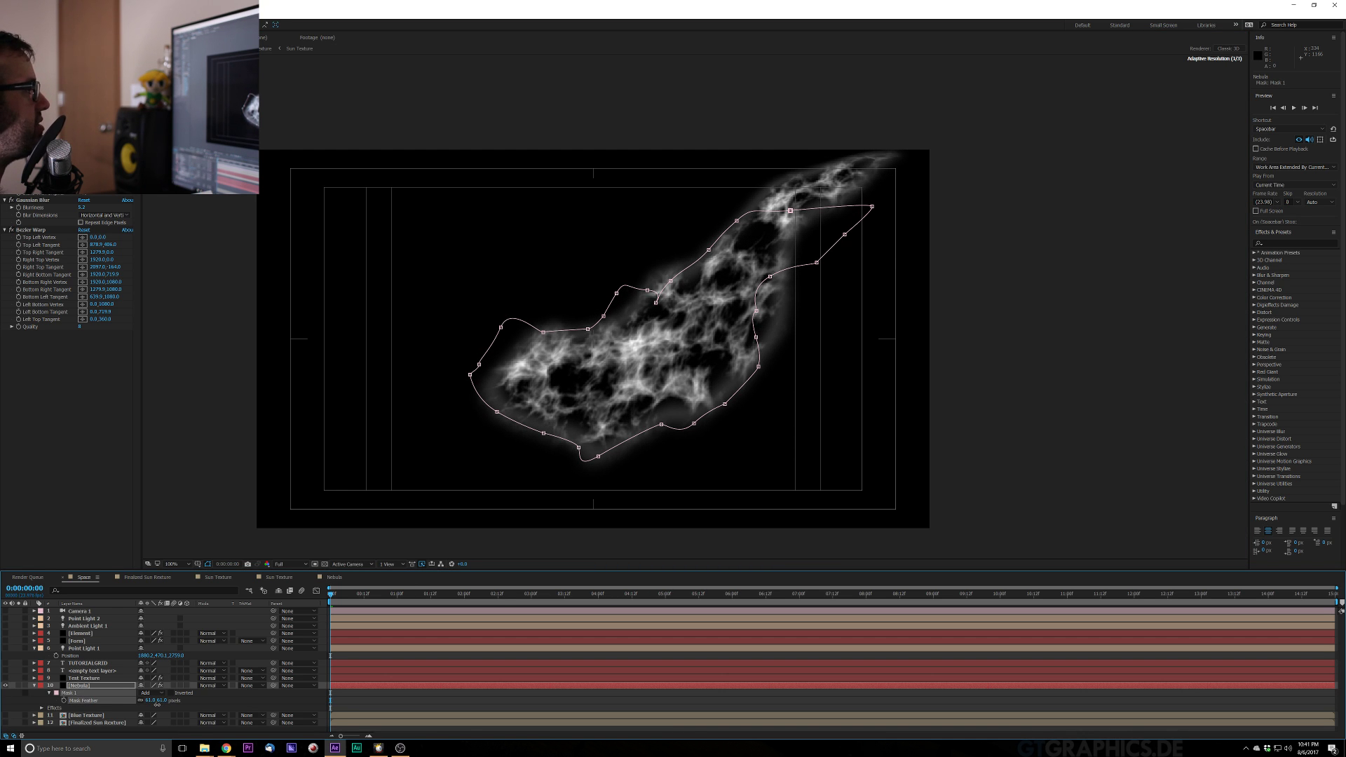
{"action": "left_click_drag", "start_coordinate": [159, 705], "coordinate": [155, 707]}
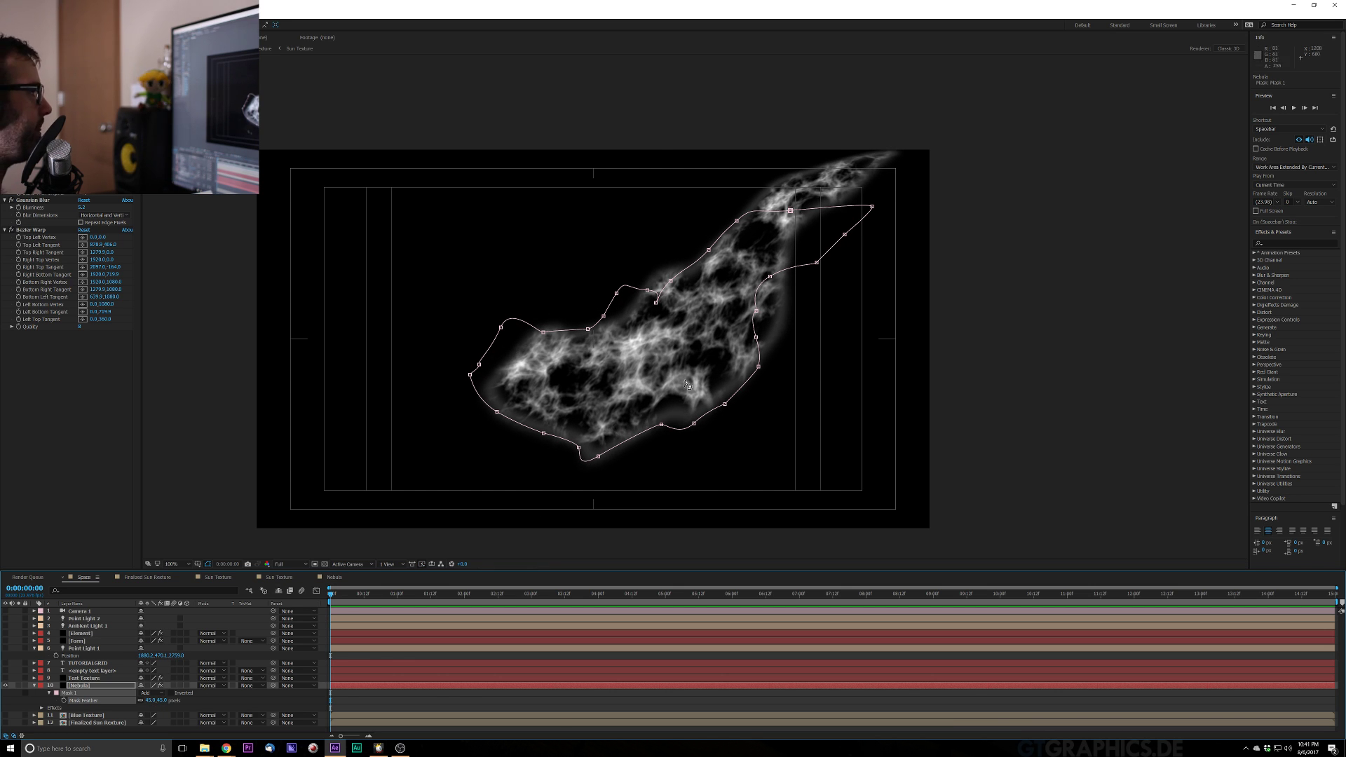
Apply the Tritone effect to the Nebula layer and set its highlights to a light sky blue
{"action": "key", "text": "ctrl+space"}
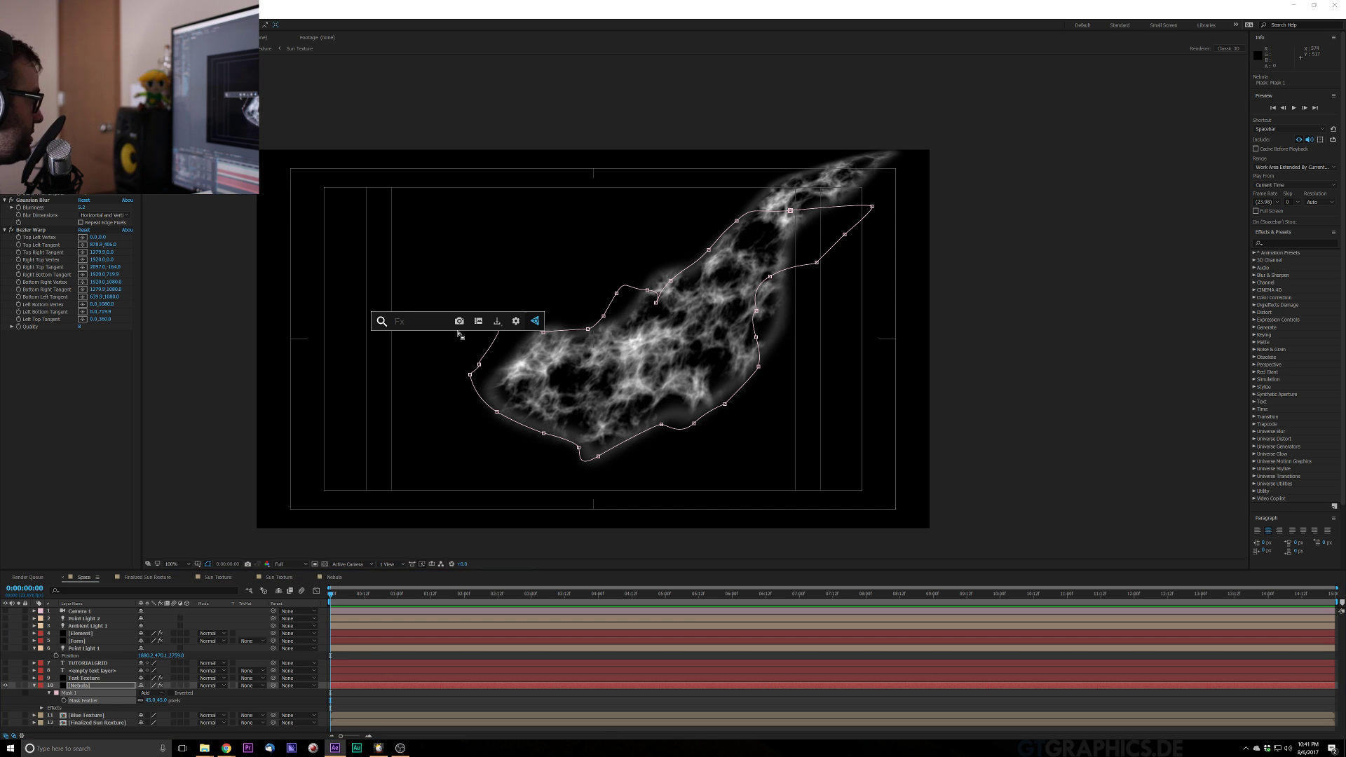
{"action": "type", "text": "triton"}
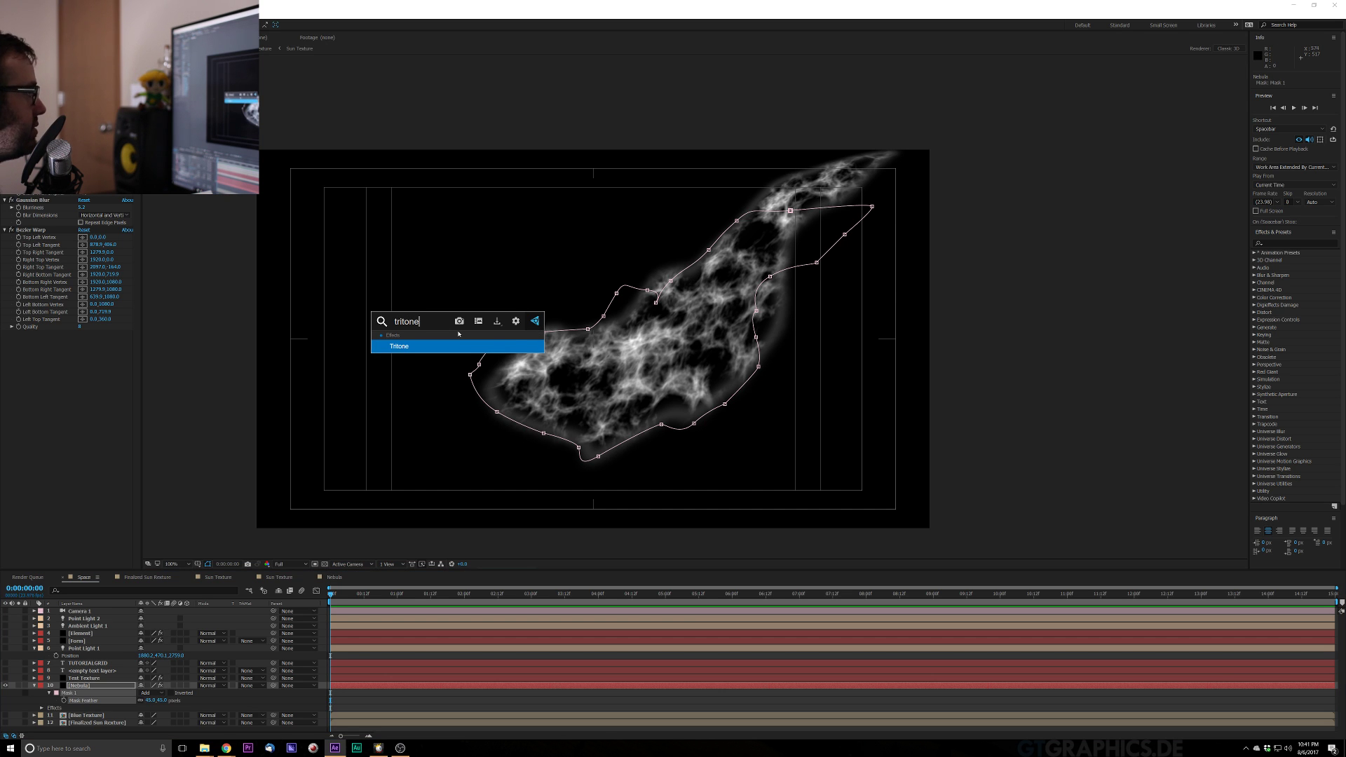
{"action": "type", "text": "e"}
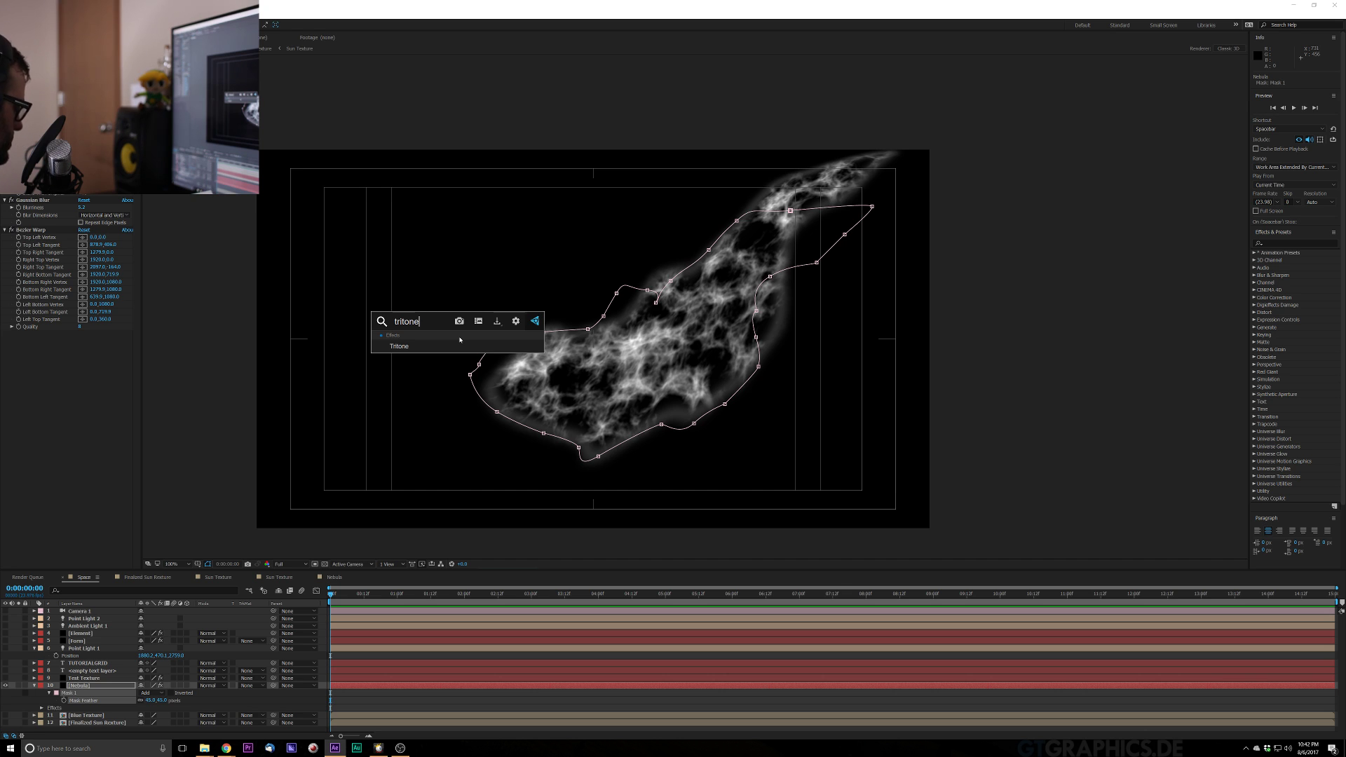
{"action": "key", "text": "Return"}
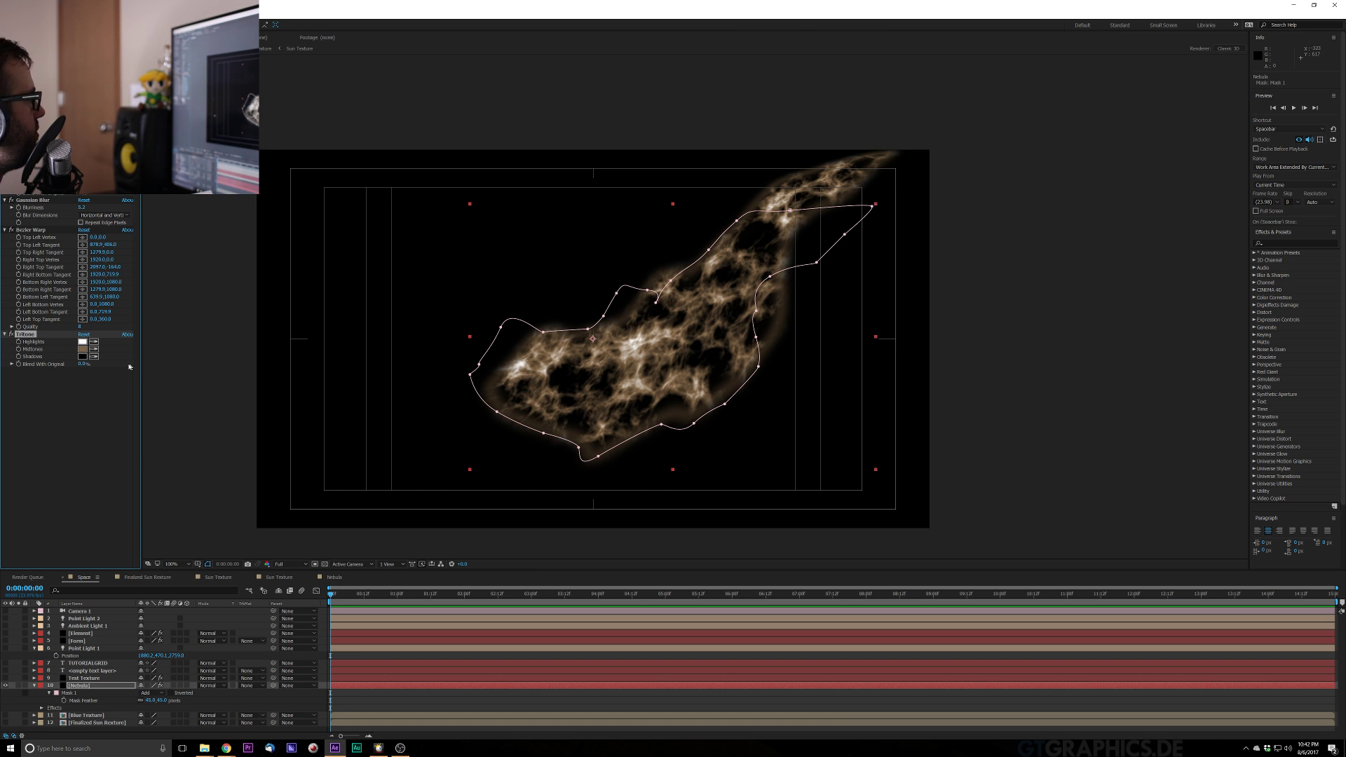
{"action": "left_click", "coordinate": [82, 342]}
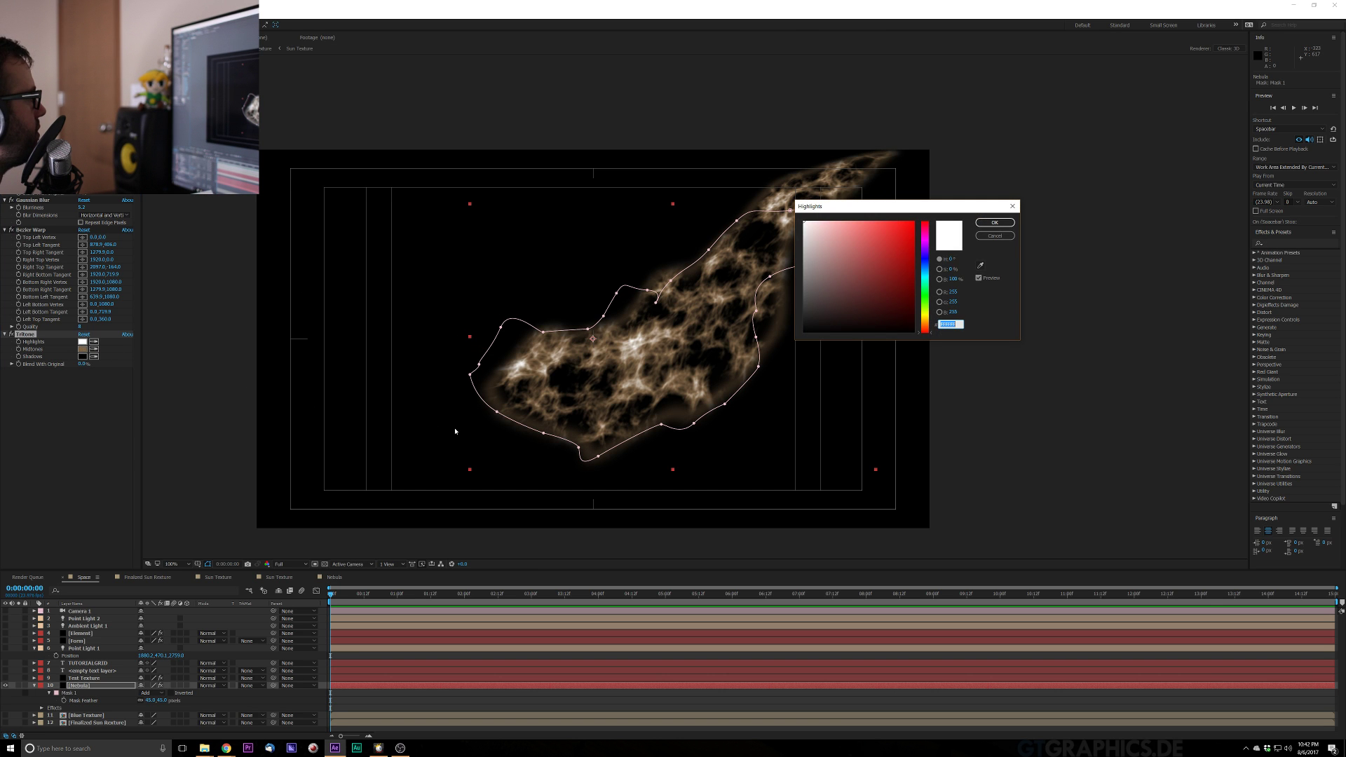
{"action": "left_click", "coordinate": [925, 269]}
{"action": "left_click_drag", "start_coordinate": [904, 224], "coordinate": [861, 204]}
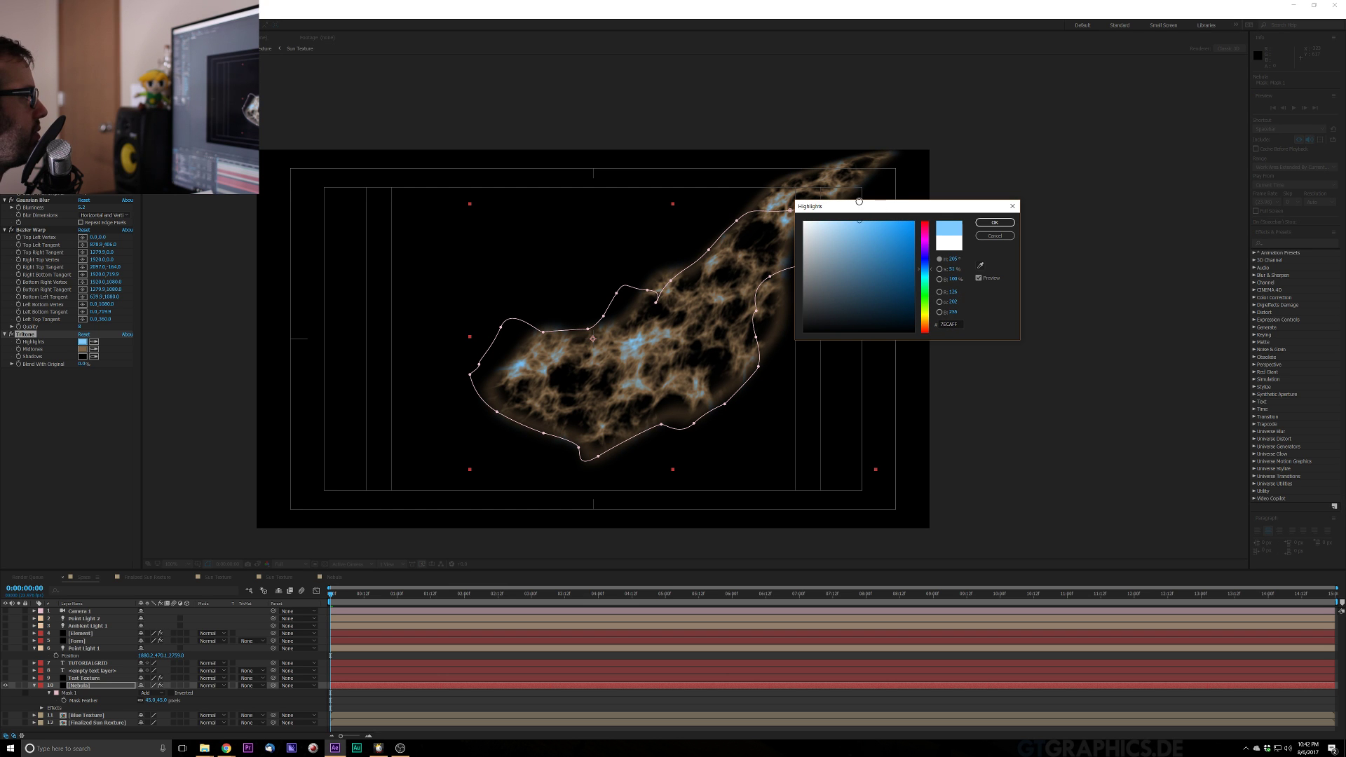
{"action": "left_click", "coordinate": [994, 222]}
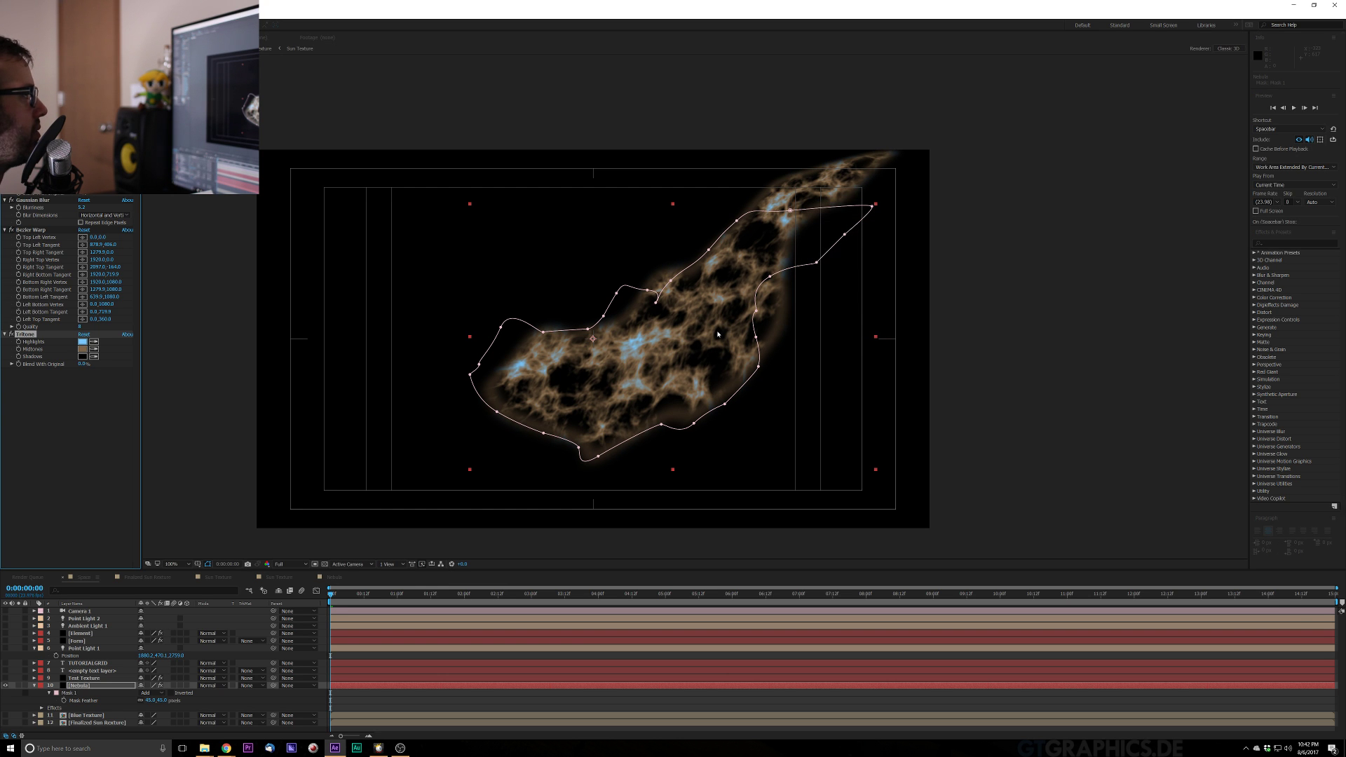
Set the Tritone midtones on the Nebula layer to a muted medium-dark blue
{"action": "left_click", "coordinate": [83, 349]}
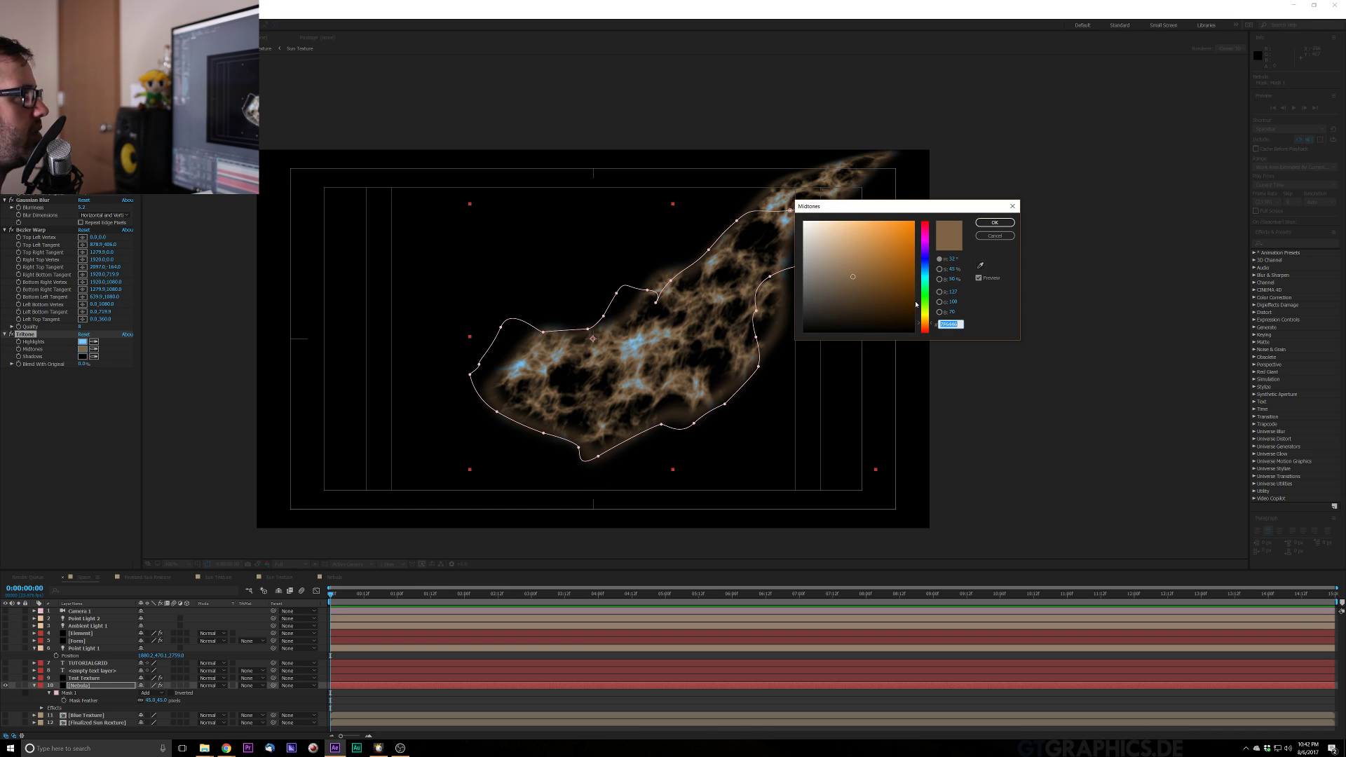
{"action": "mouse_move", "coordinate": [926, 258]}
{"action": "left_mouse_down"}
{"action": "mouse_move", "coordinate": [925, 275]}
{"action": "mouse_move", "coordinate": [915, 219]}
{"action": "mouse_move", "coordinate": [931, 273]}
{"action": "left_mouse_up"}
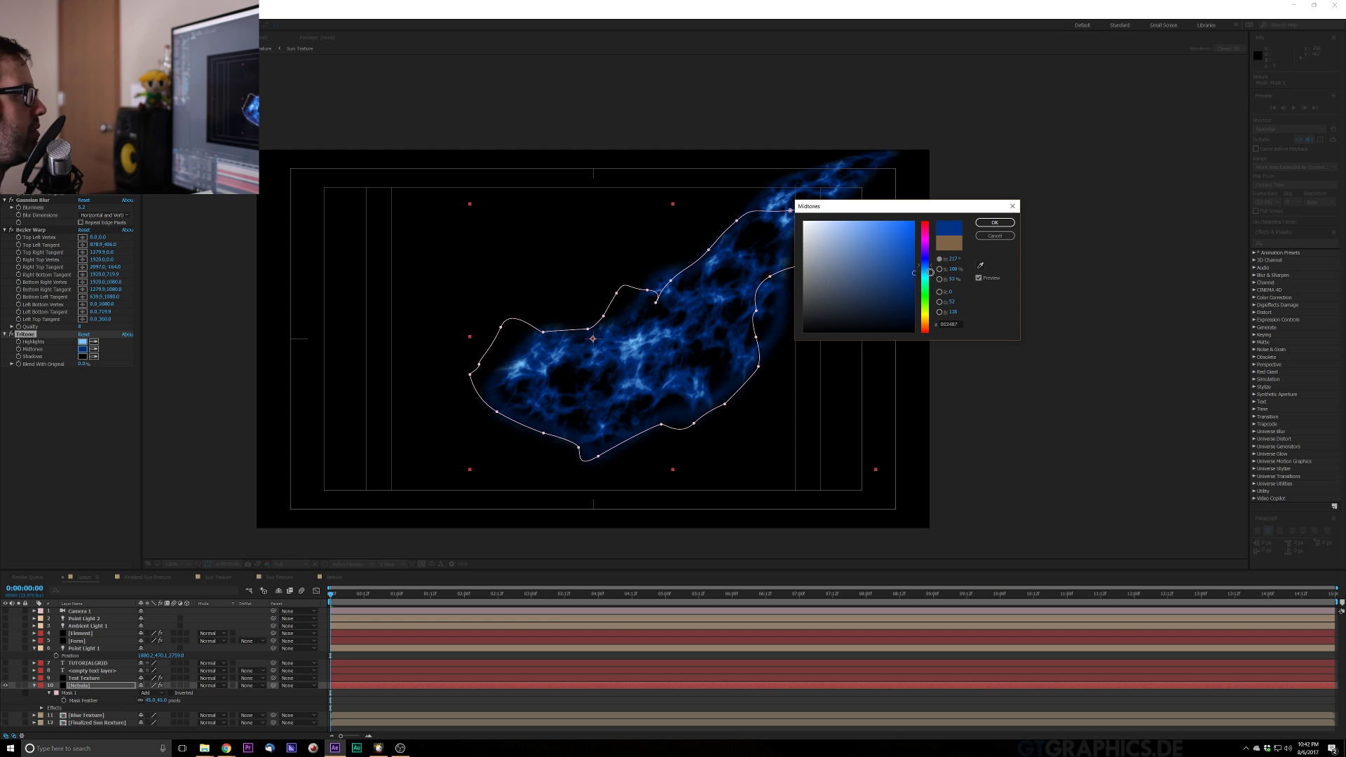
{"action": "mouse_move", "coordinate": [931, 272]}
{"action": "left_mouse_down"}
{"action": "mouse_move", "coordinate": [878, 251]}
{"action": "mouse_move", "coordinate": [881, 269]}
{"action": "left_mouse_up"}
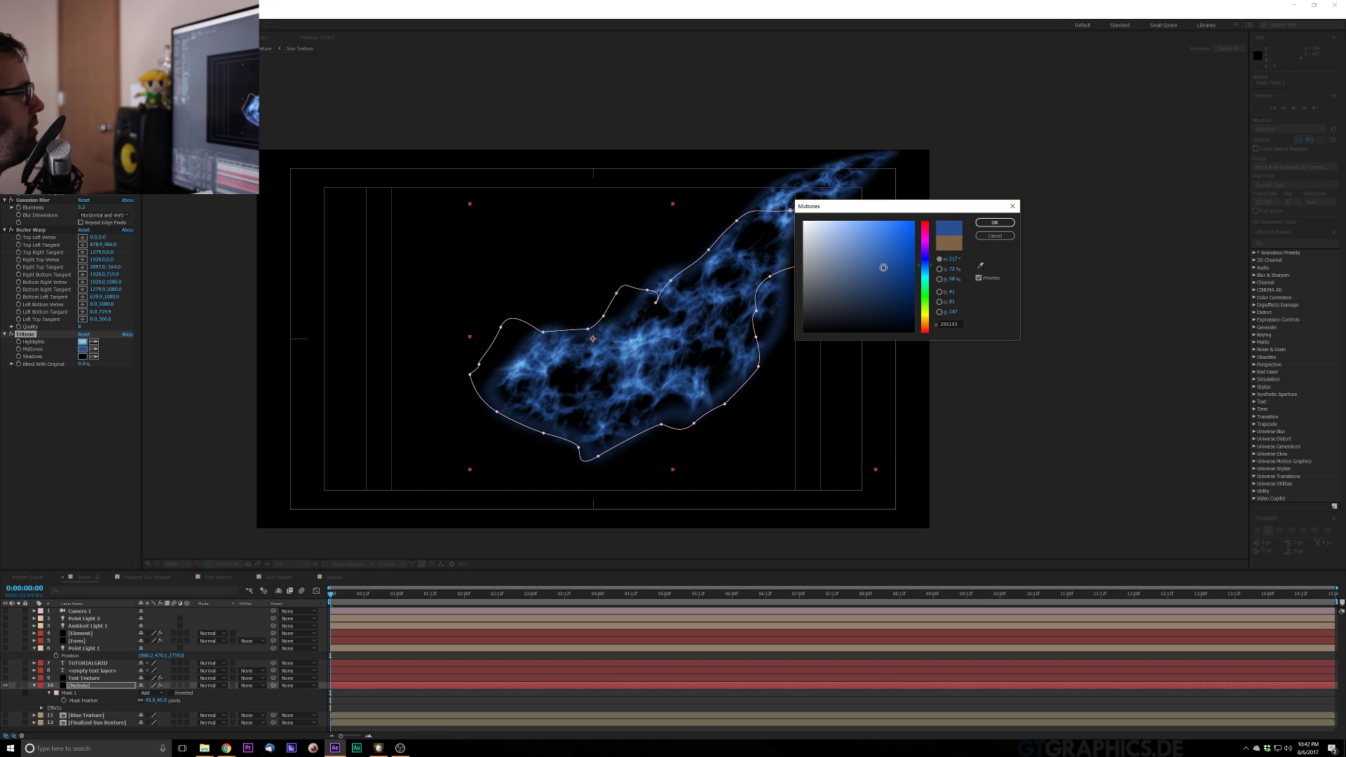
{"action": "left_click", "coordinate": [995, 222]}
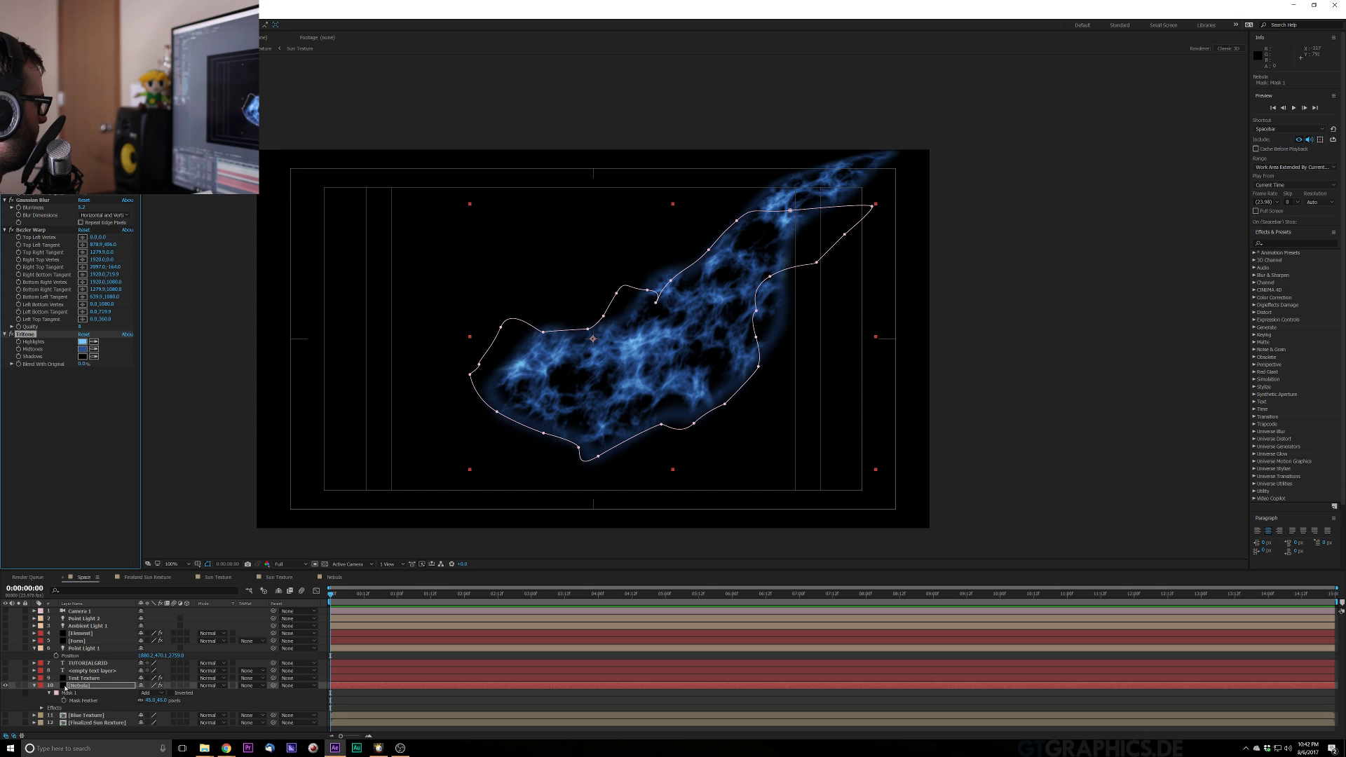
Composite the Nebula layer over the starfield by moving it above the unhidden Form layer and using Screen blending
{"action": "left_click_drag", "start_coordinate": [82, 688], "coordinate": [5, 645]}
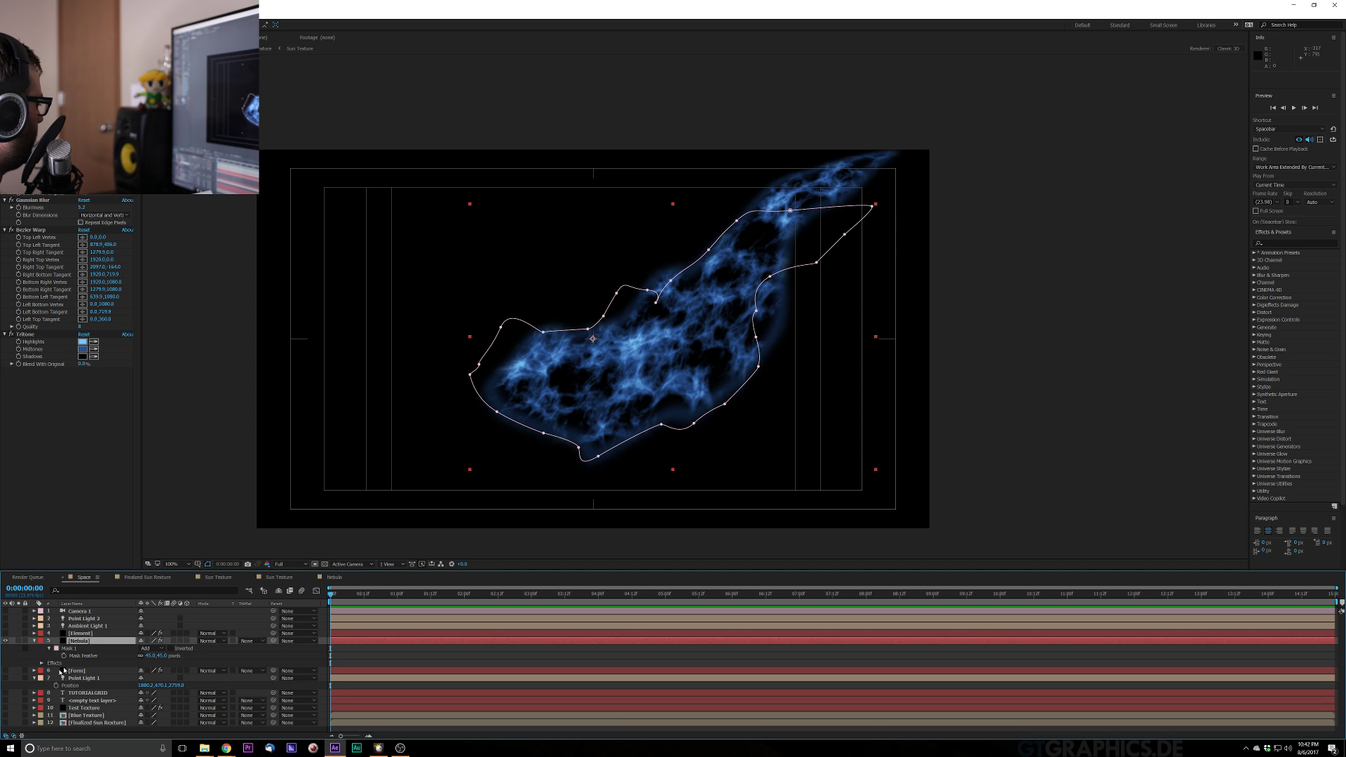
{"action": "left_click", "coordinate": [6, 672]}
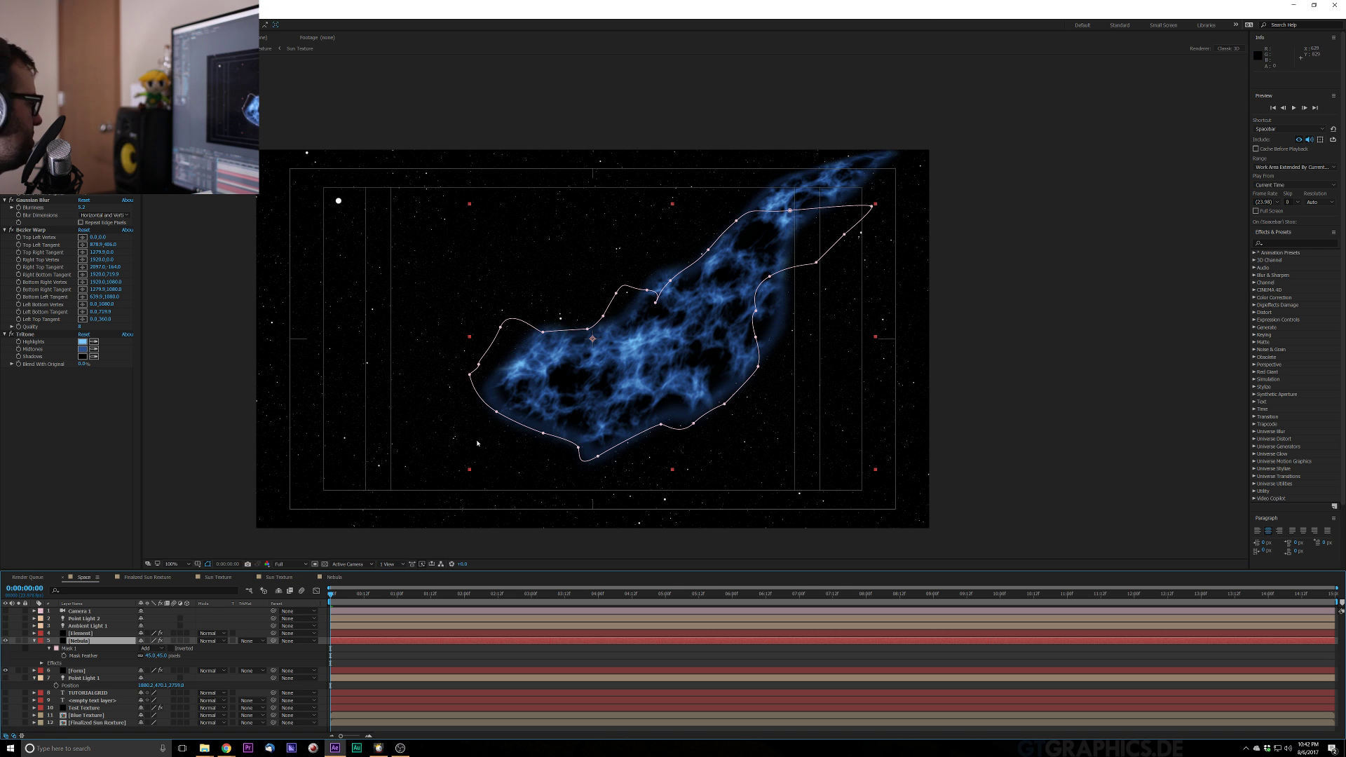
{"action": "left_click", "coordinate": [220, 643]}
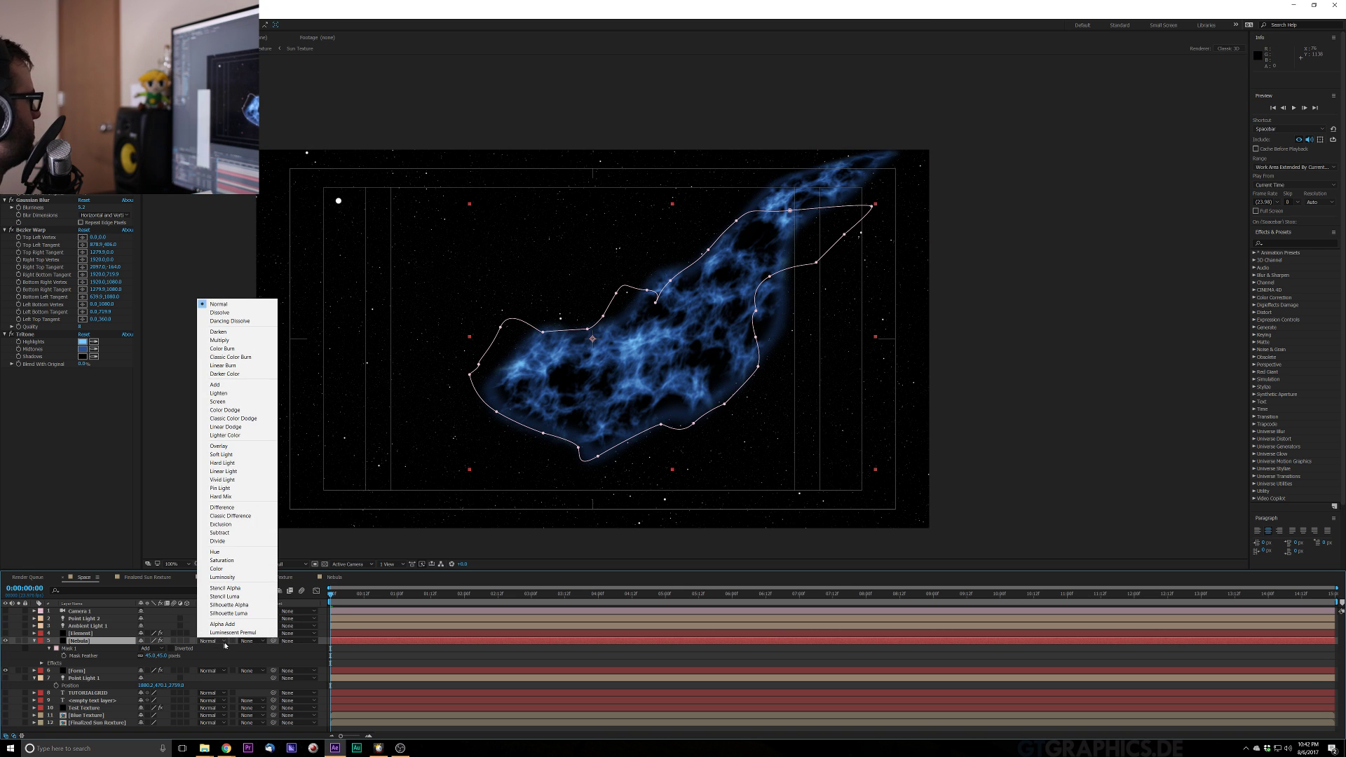
{"action": "left_click", "coordinate": [231, 401]}
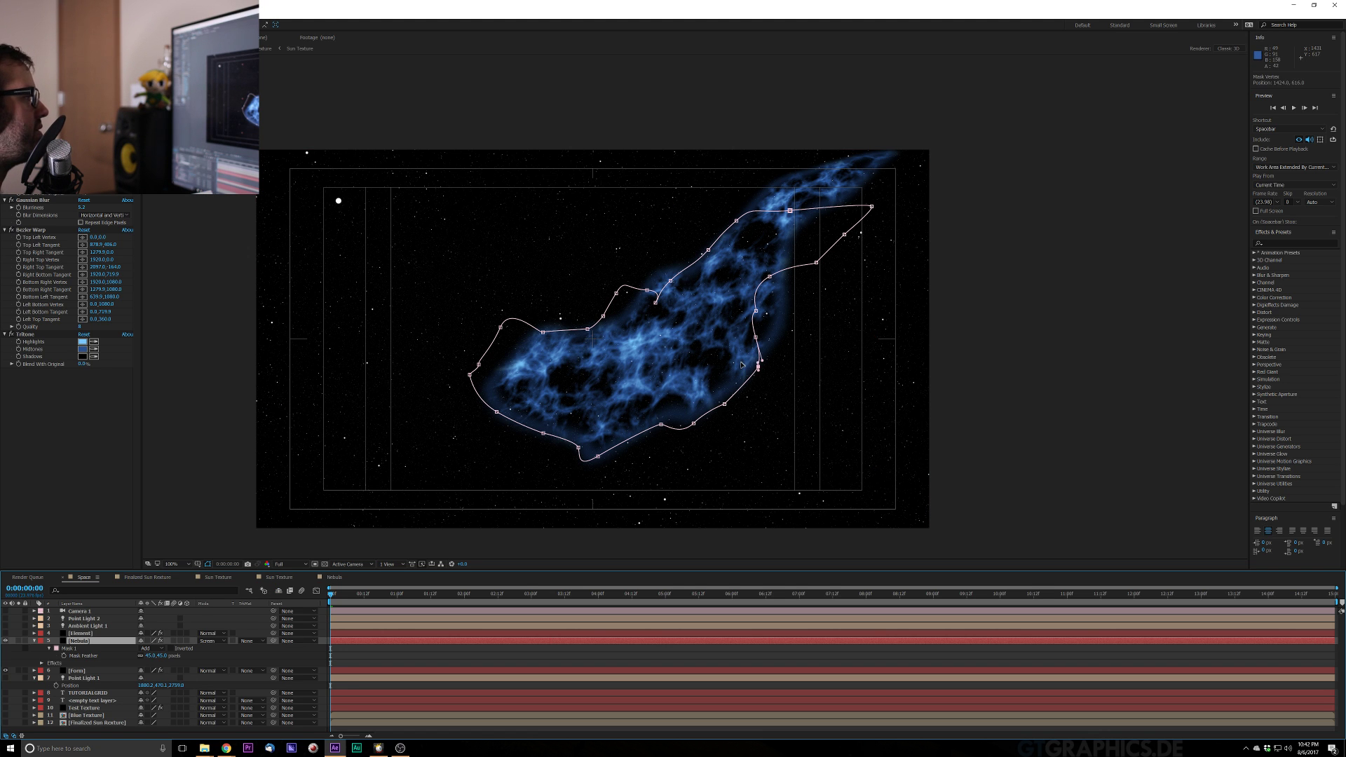
Reshape the nebula mask by pulling its lower-right points inward and its upper-left corner slightly in
{"action": "left_click_drag", "start_coordinate": [758, 365], "coordinate": [742, 322]}
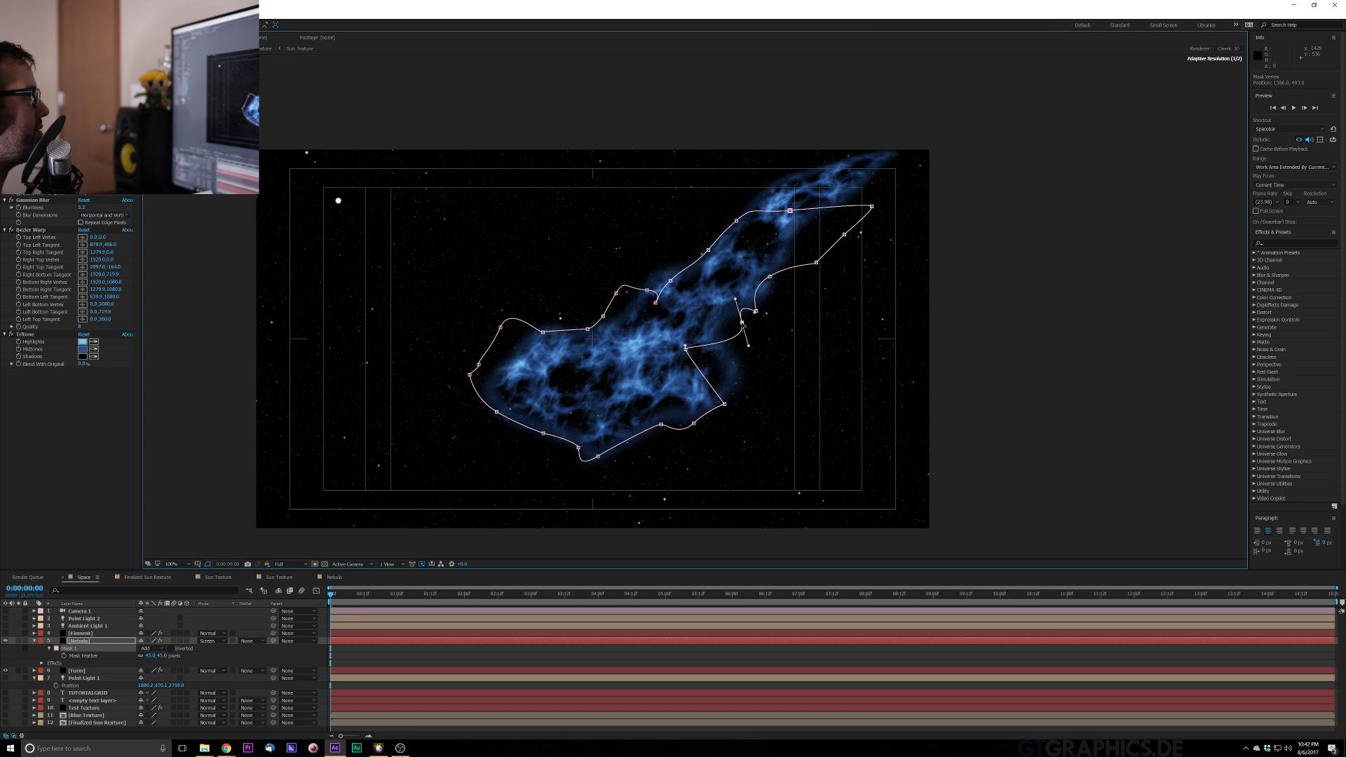
{"action": "left_click_drag", "start_coordinate": [725, 404], "coordinate": [662, 373]}
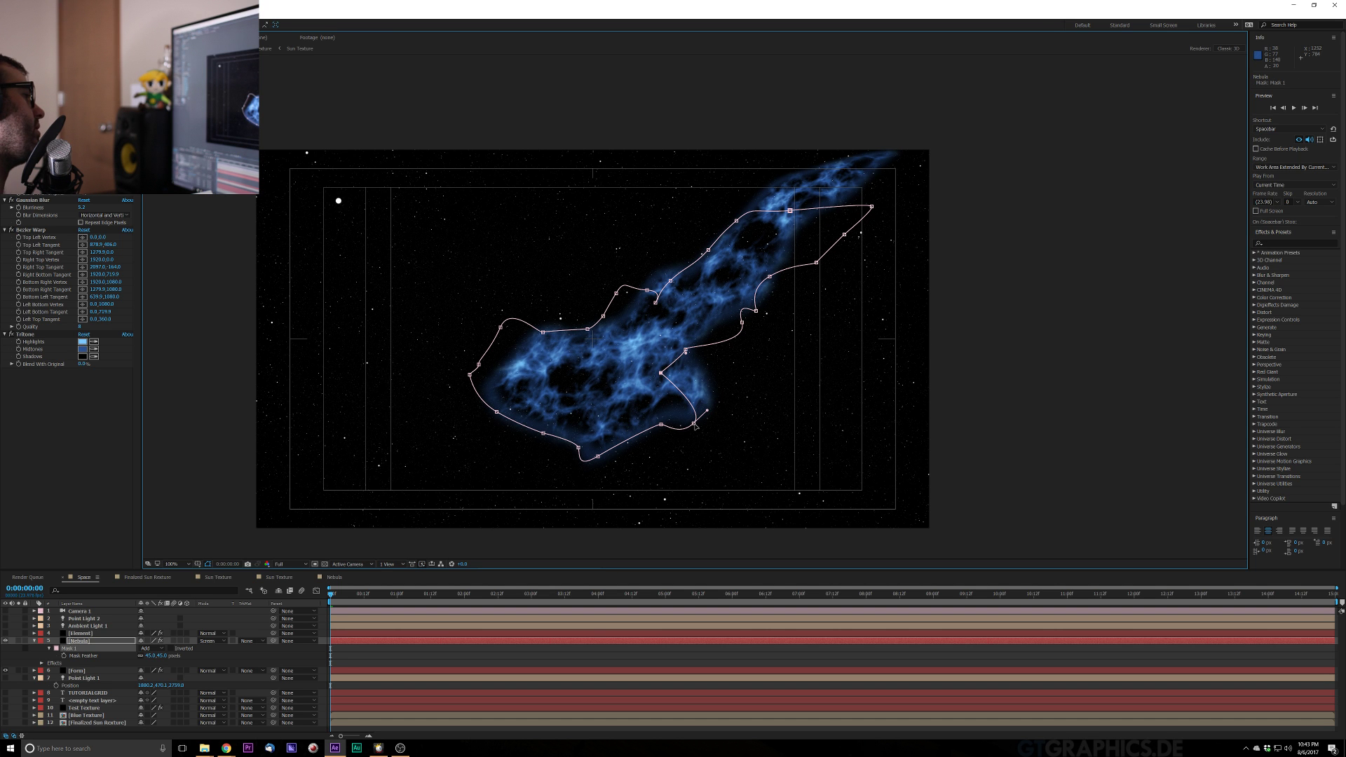
{"action": "left_click_drag", "start_coordinate": [695, 425], "coordinate": [633, 369]}
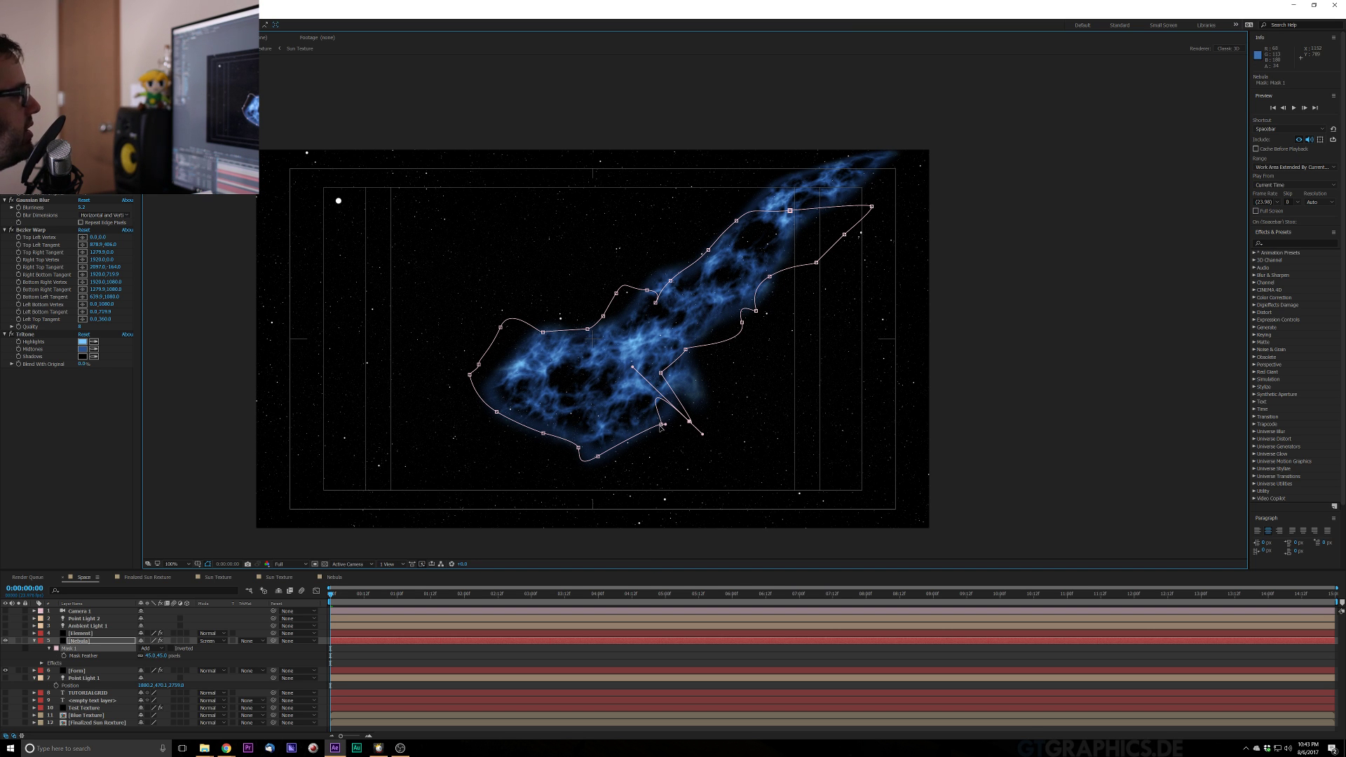
{"action": "left_click_drag", "start_coordinate": [661, 426], "coordinate": [652, 420]}
{"action": "mouse_move", "coordinate": [501, 328]}
{"action": "left_mouse_down"}
{"action": "mouse_move", "coordinate": [486, 317]}
{"action": "mouse_move", "coordinate": [493, 343]}
{"action": "left_mouse_up"}
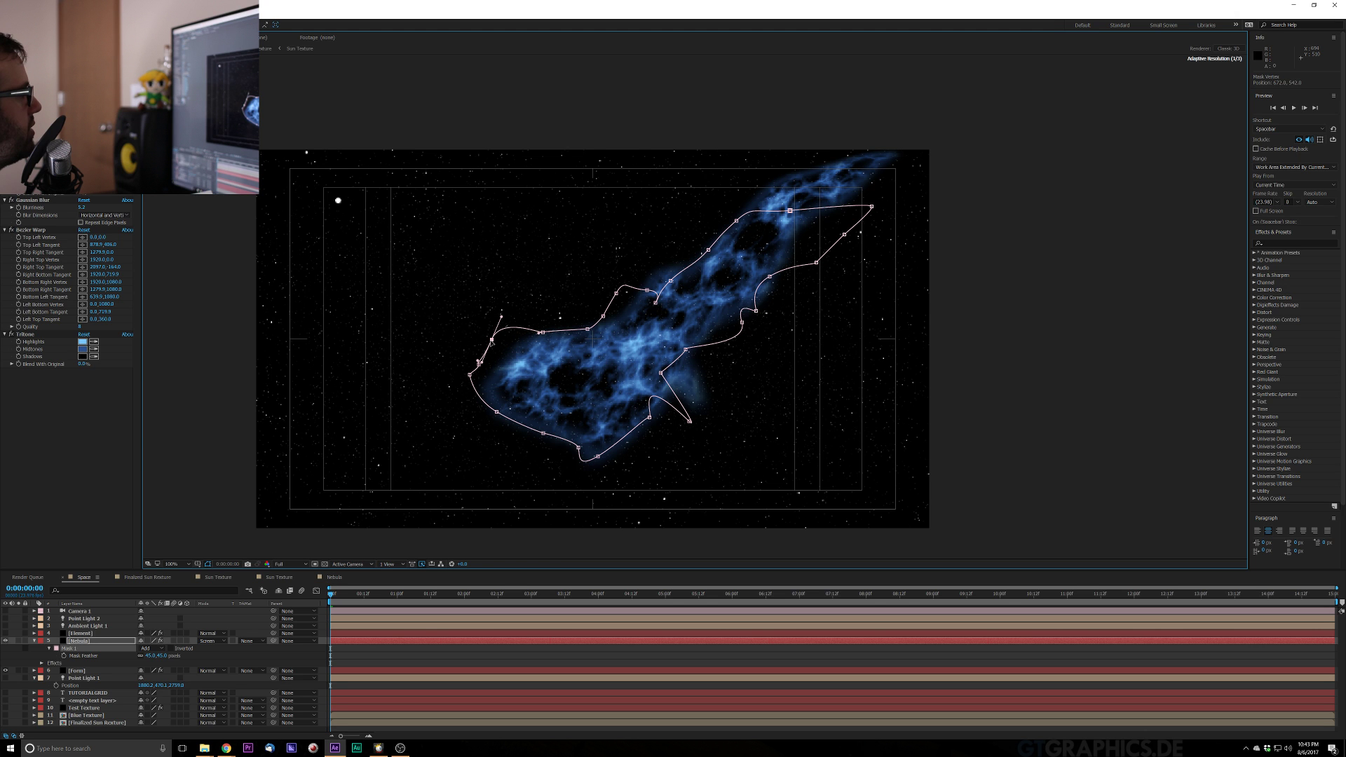
{"action": "left_click_drag", "start_coordinate": [492, 342], "coordinate": [492, 342]}
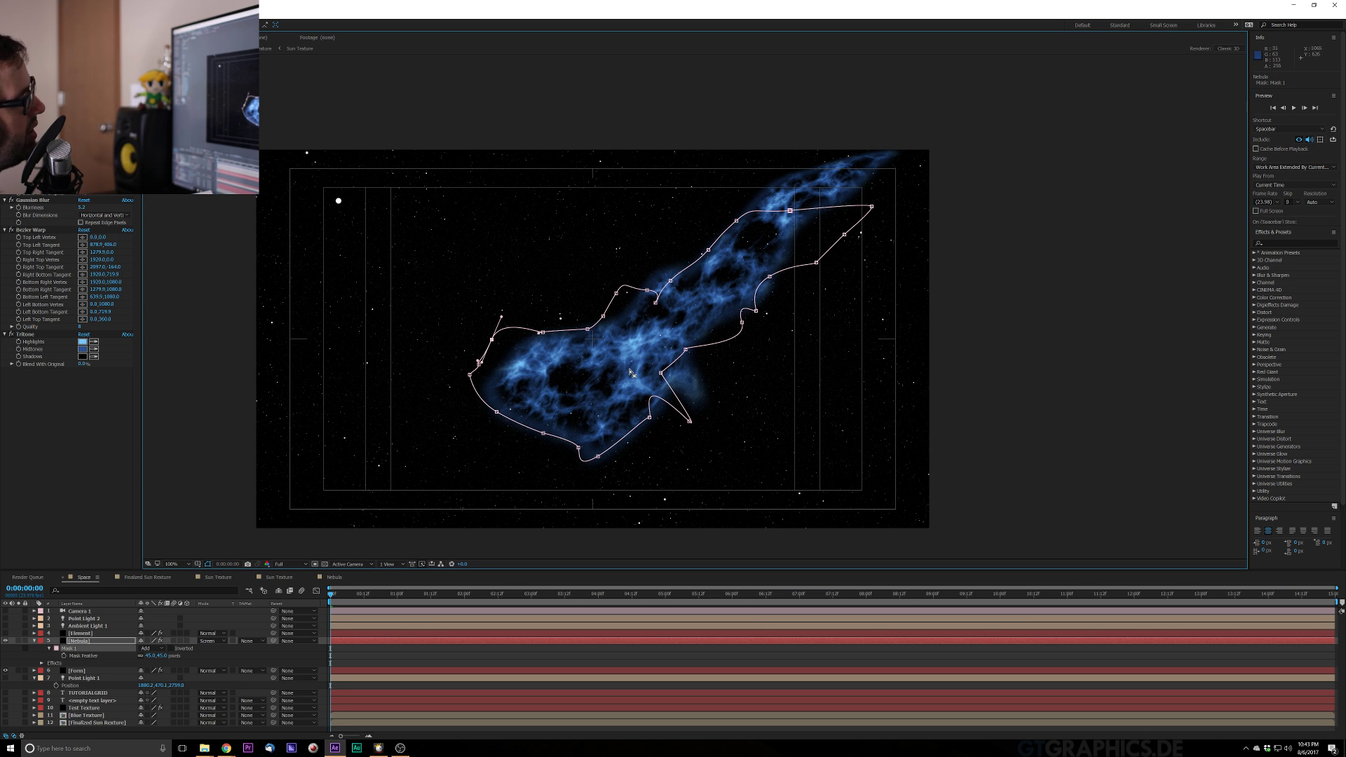
Duplicate the Nebula layer and strongly increase the copy's Gaussian Blur blurriness to create a soft glow
{"action": "left_click", "coordinate": [161, 639]}
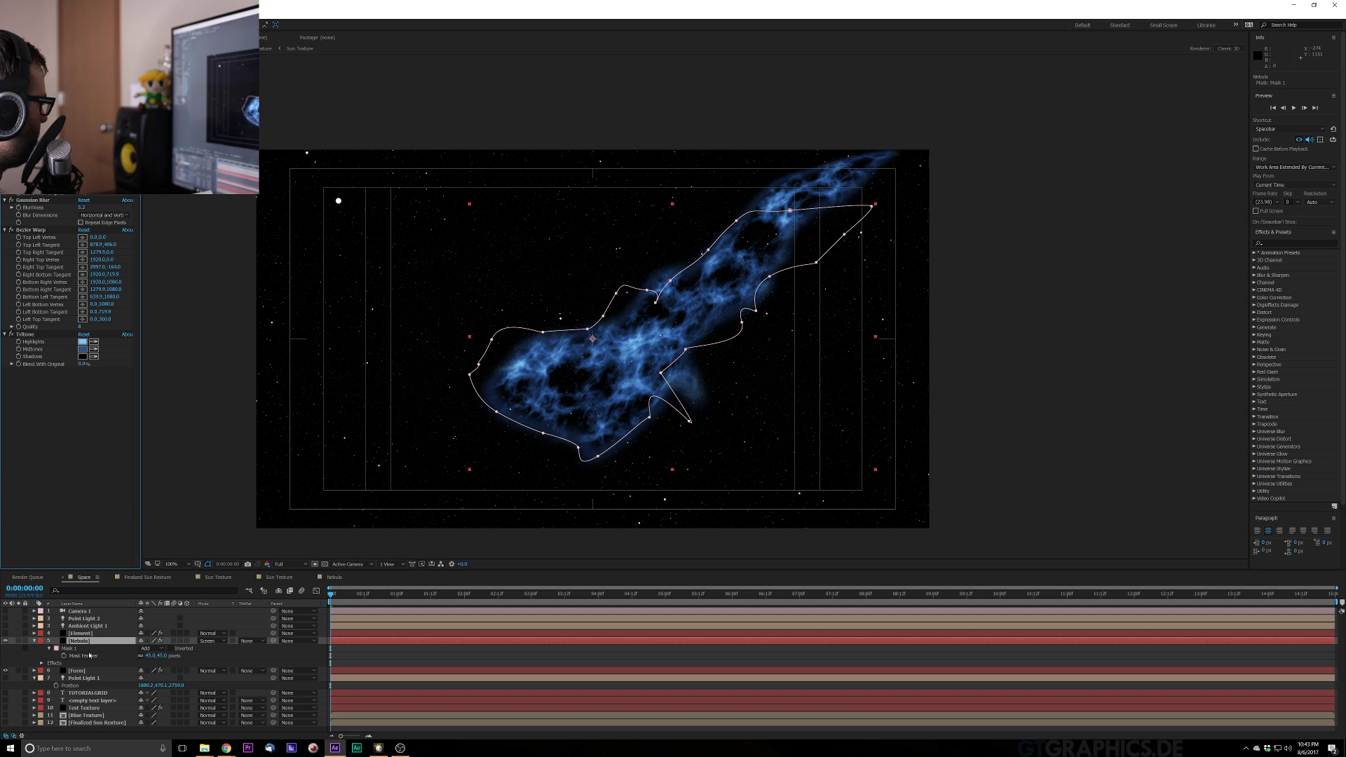
{"action": "key", "text": "ctrl+d"}
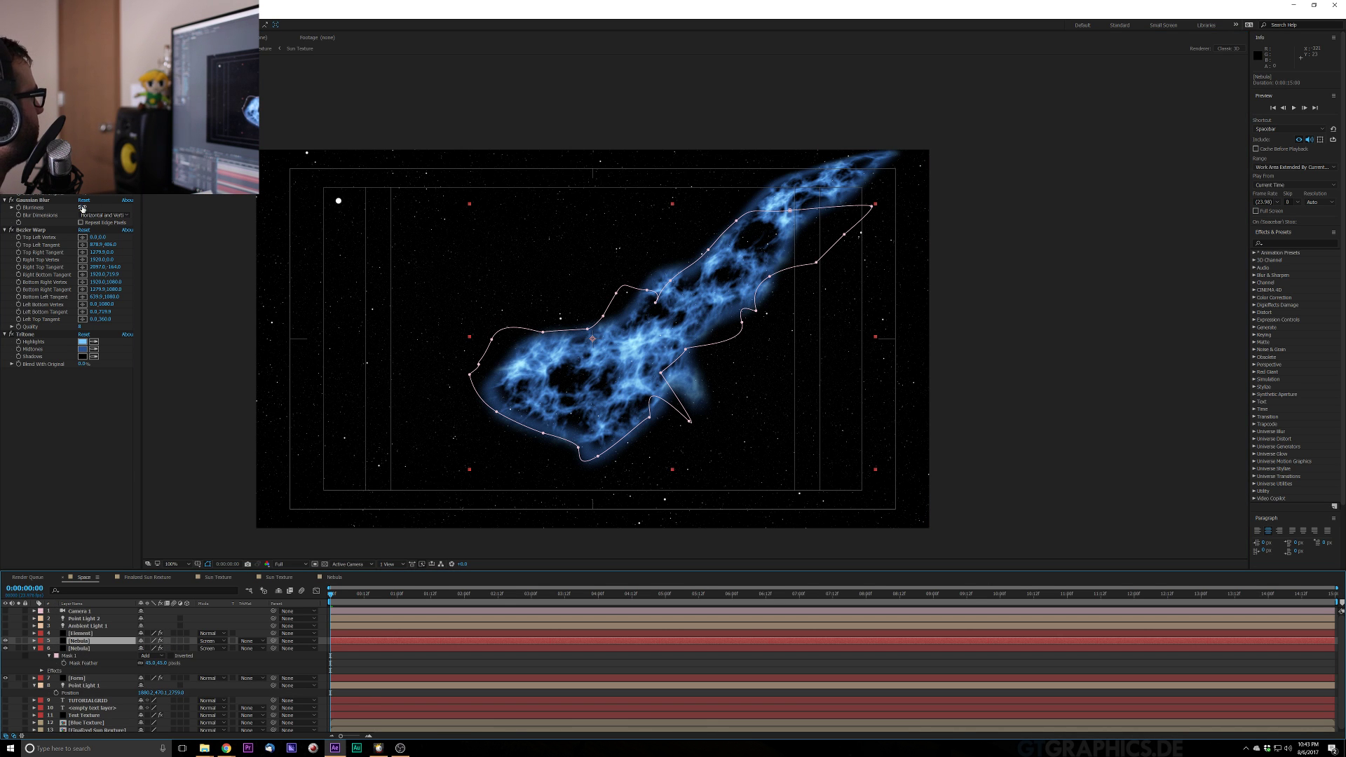
{"action": "left_click_drag", "start_coordinate": [82, 207], "coordinate": [474, 223]}
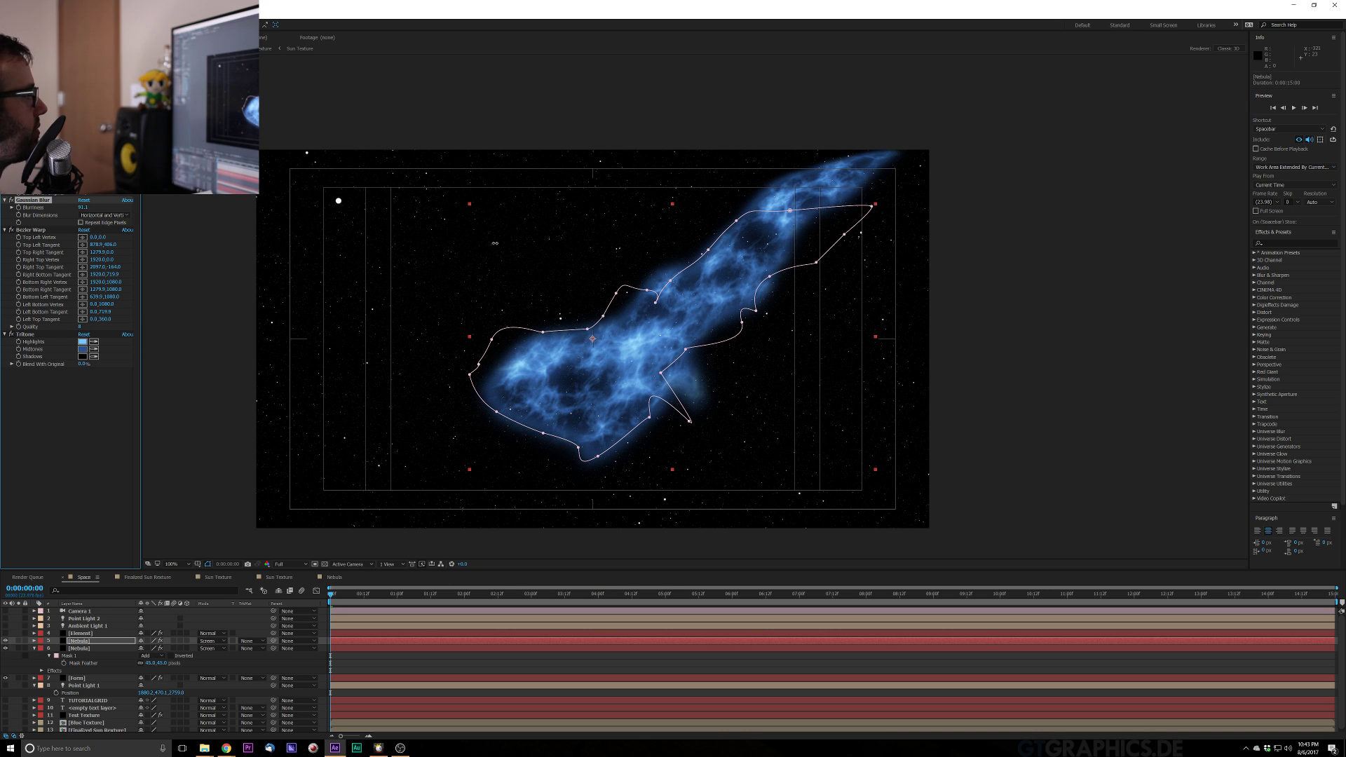
{"action": "left_click_drag", "start_coordinate": [614, 231], "coordinate": [676, 238]}
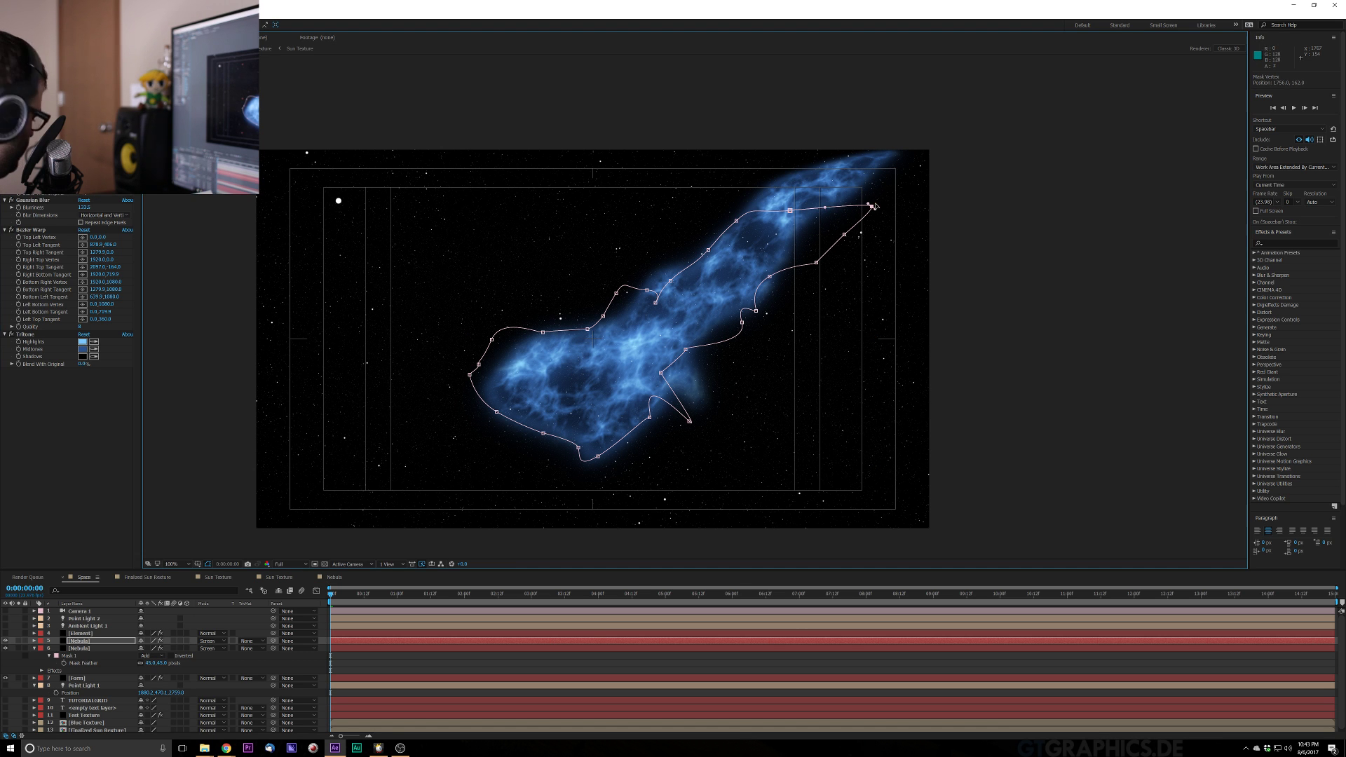
Scale the duplicated Nebula layer up to about 120% and reduce its Gaussian Blur blurriness to recover strand detail
{"action": "left_click_drag", "start_coordinate": [874, 205], "coordinate": [890, 189]}
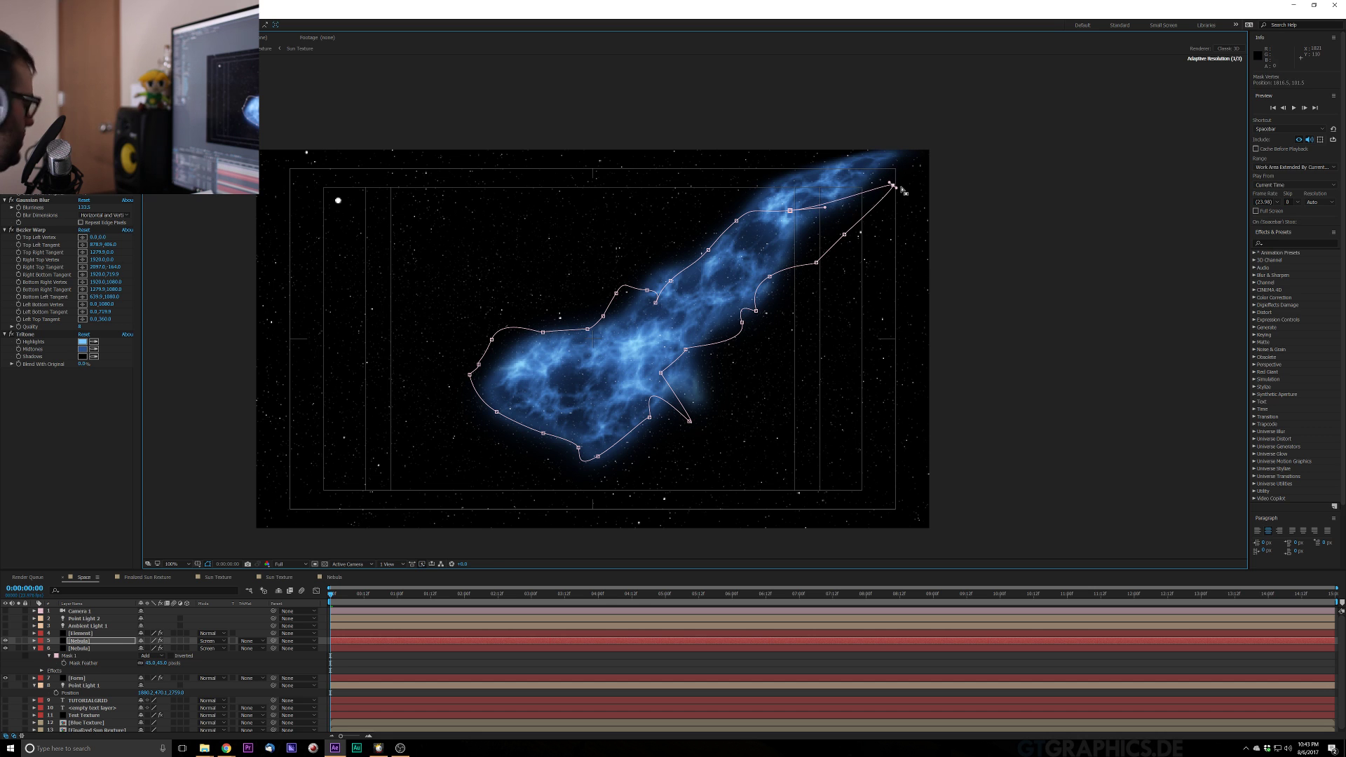
{"action": "key", "text": "ctrl+z"}
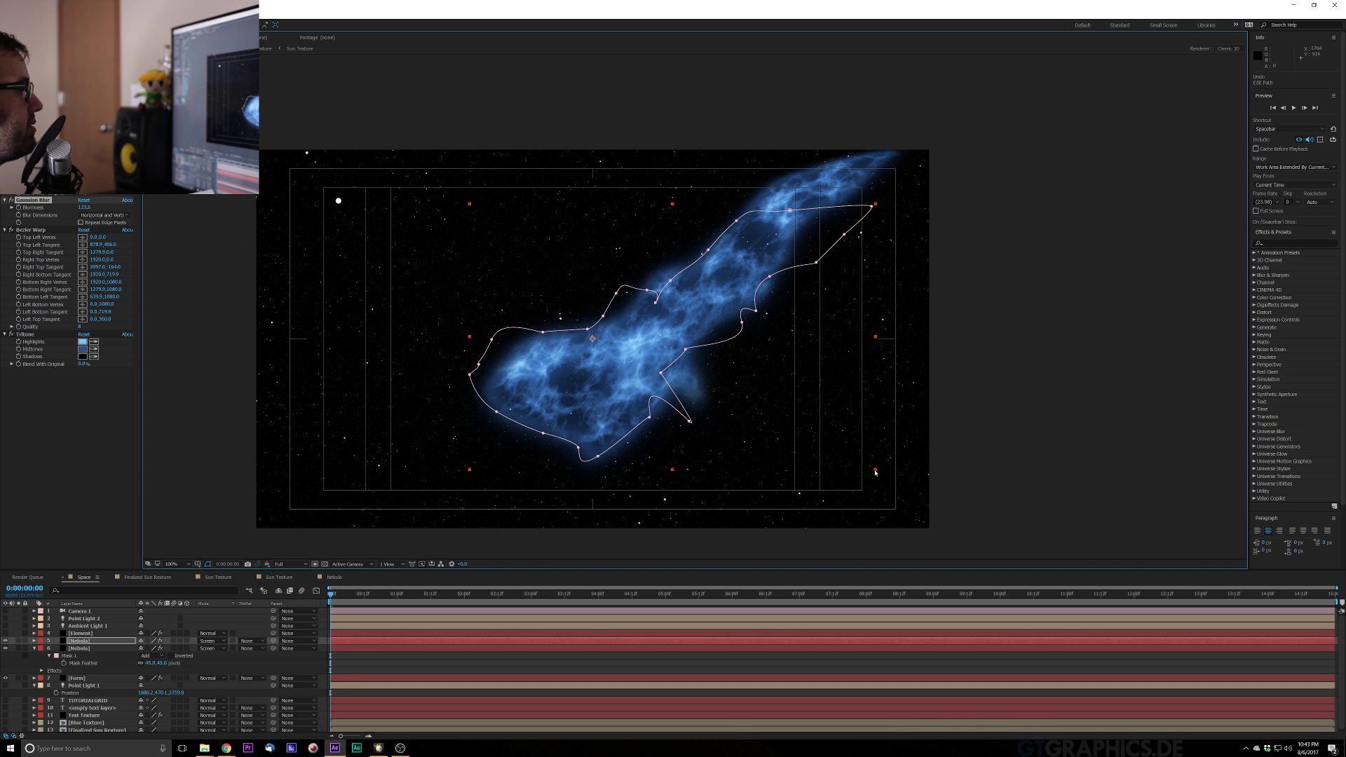
{"action": "left_click_drag", "start_coordinate": [876, 470], "coordinate": [931, 515]}
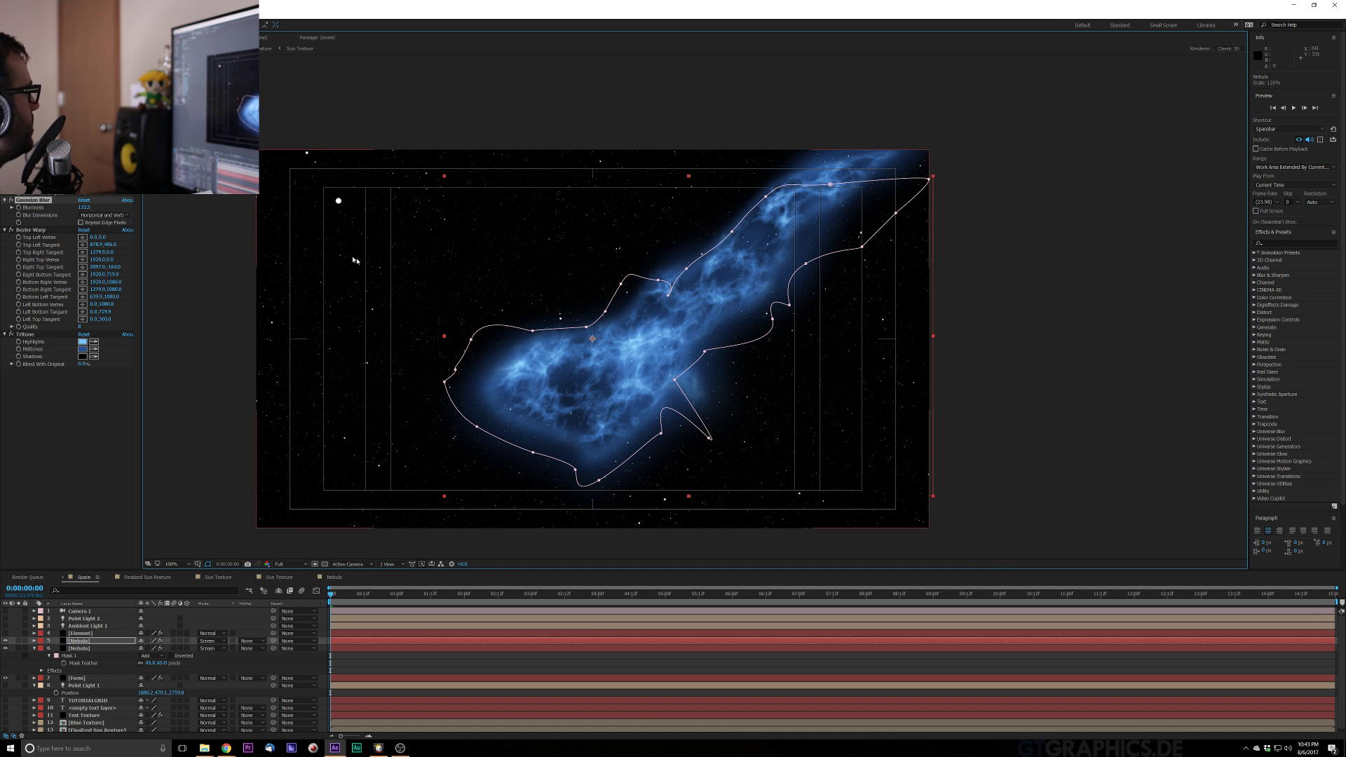
{"action": "left_click_drag", "start_coordinate": [82, 208], "coordinate": [25, 425]}
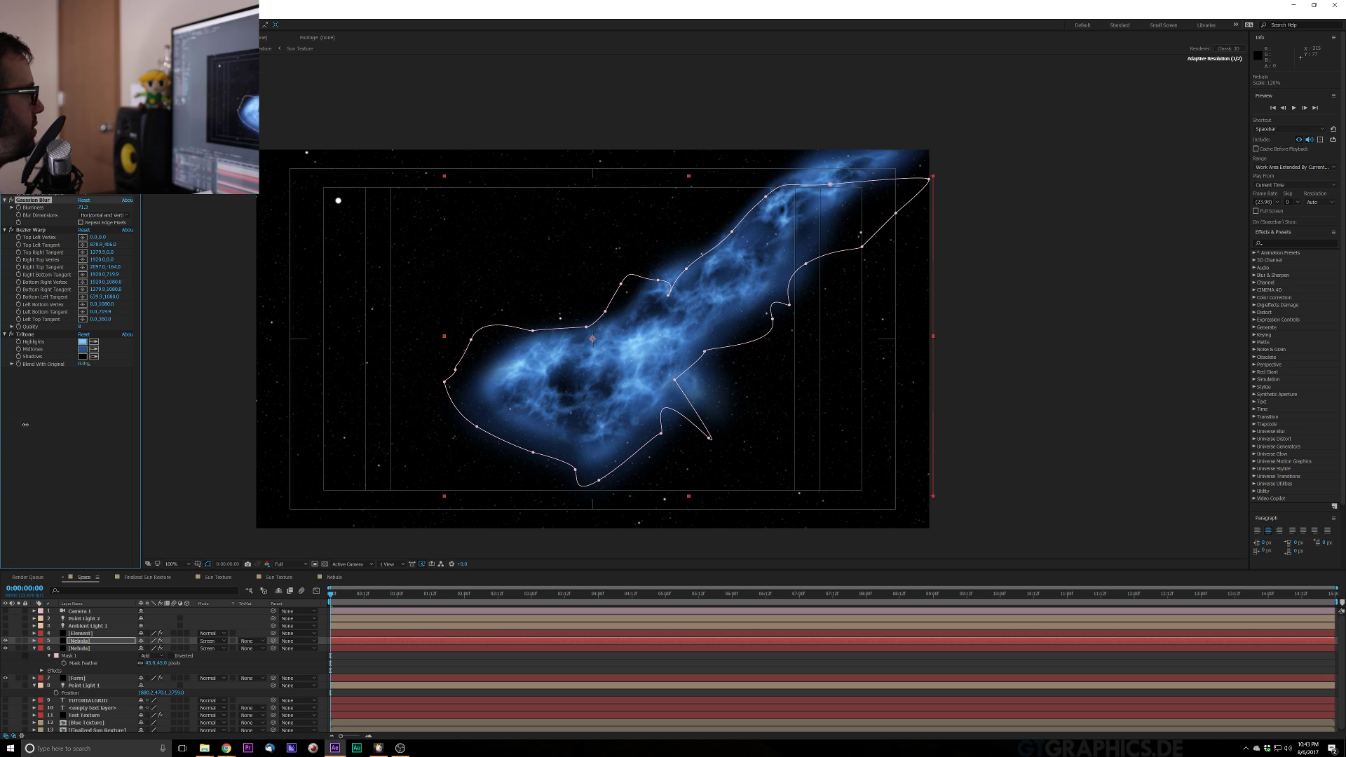
{"action": "left_click_drag", "start_coordinate": [28, 559], "coordinate": [25, 604]}
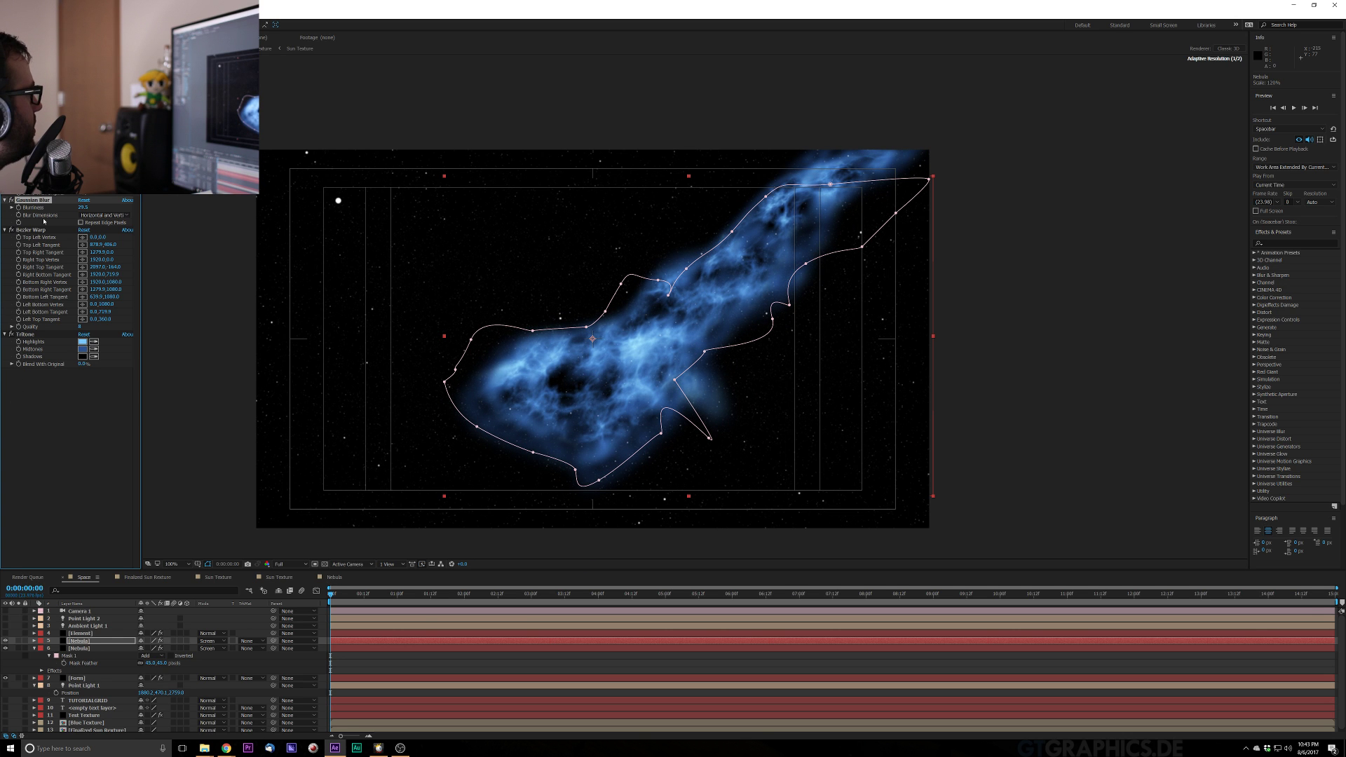
{"action": "left_click_drag", "start_coordinate": [83, 184], "coordinate": [87, 180]}
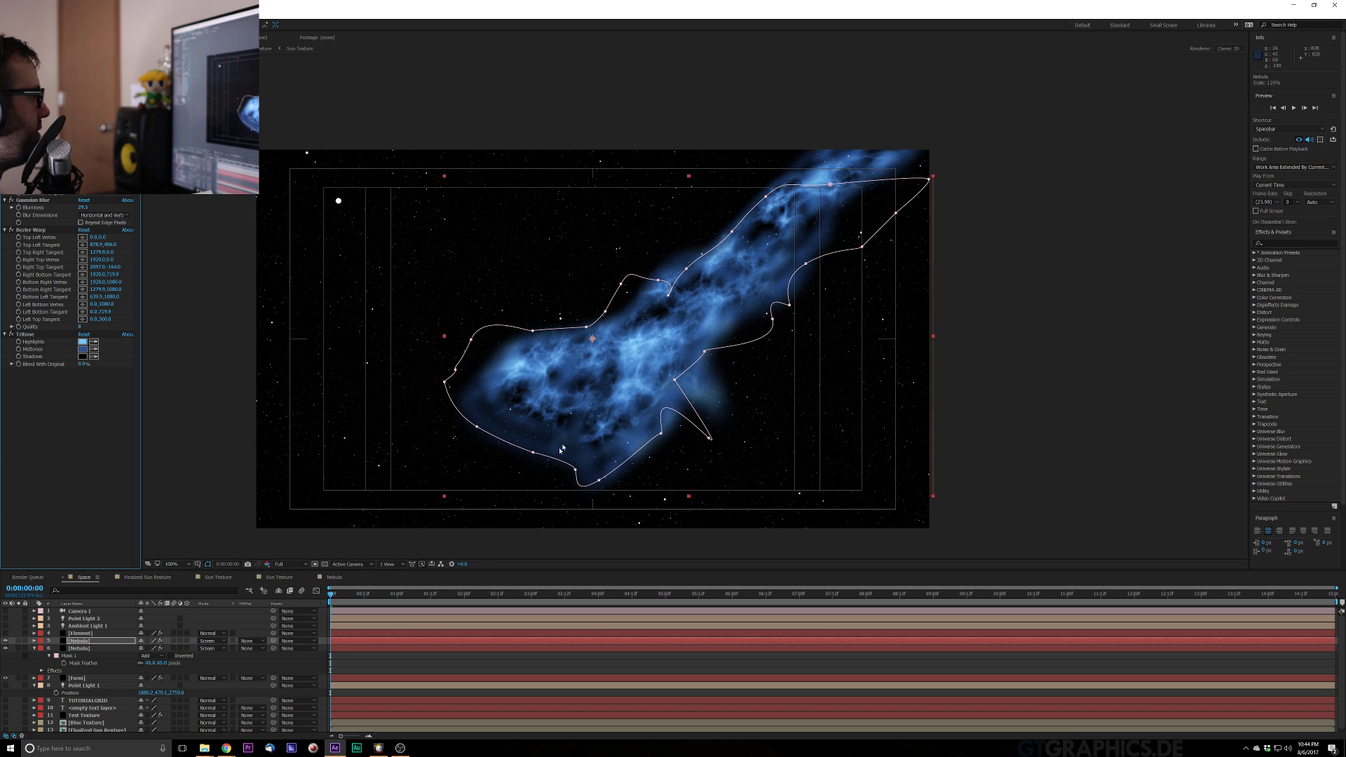
Pull the lower-left points of the duplicated nebula's mask inward and deselect the layer
{"action": "left_click_drag", "start_coordinate": [533, 453], "coordinate": [559, 420]}
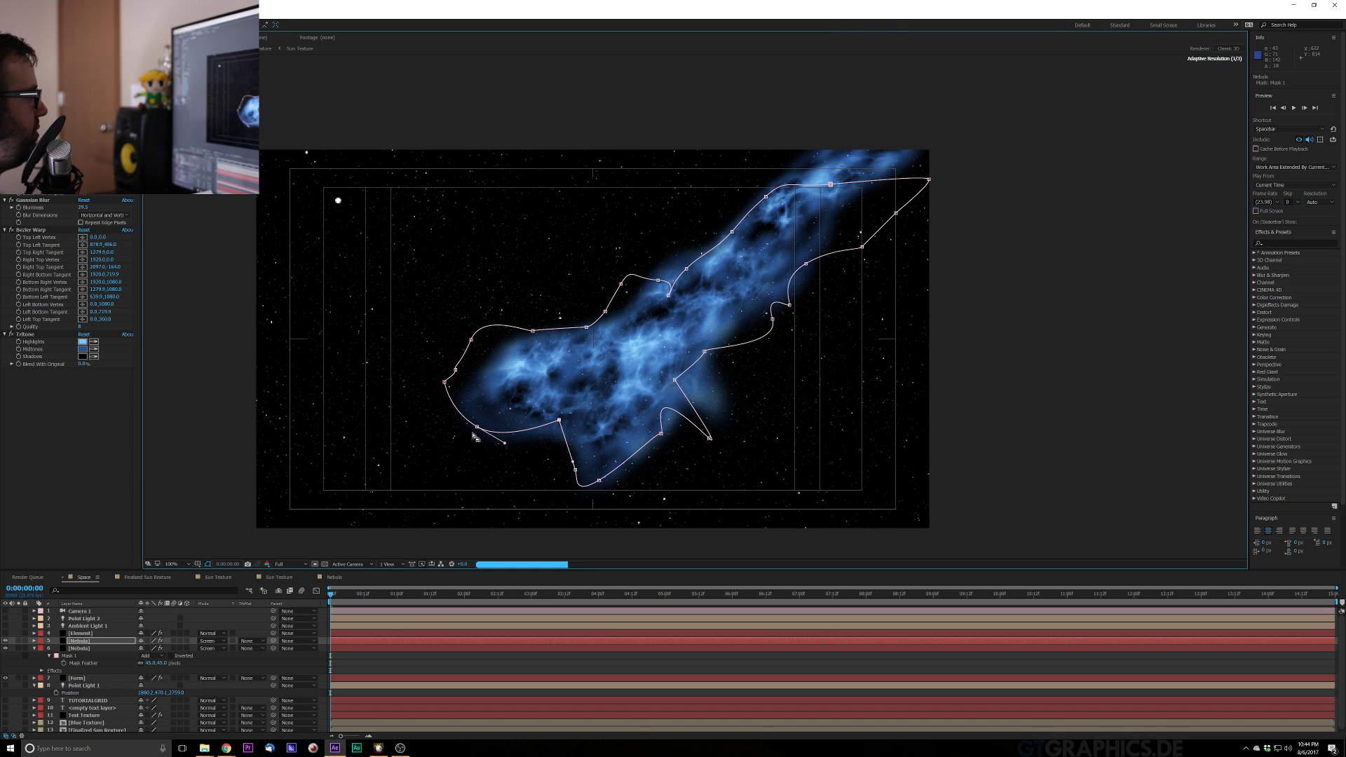
{"action": "left_click_drag", "start_coordinate": [476, 426], "coordinate": [512, 415]}
{"action": "left_click_drag", "start_coordinate": [444, 382], "coordinate": [494, 393]}
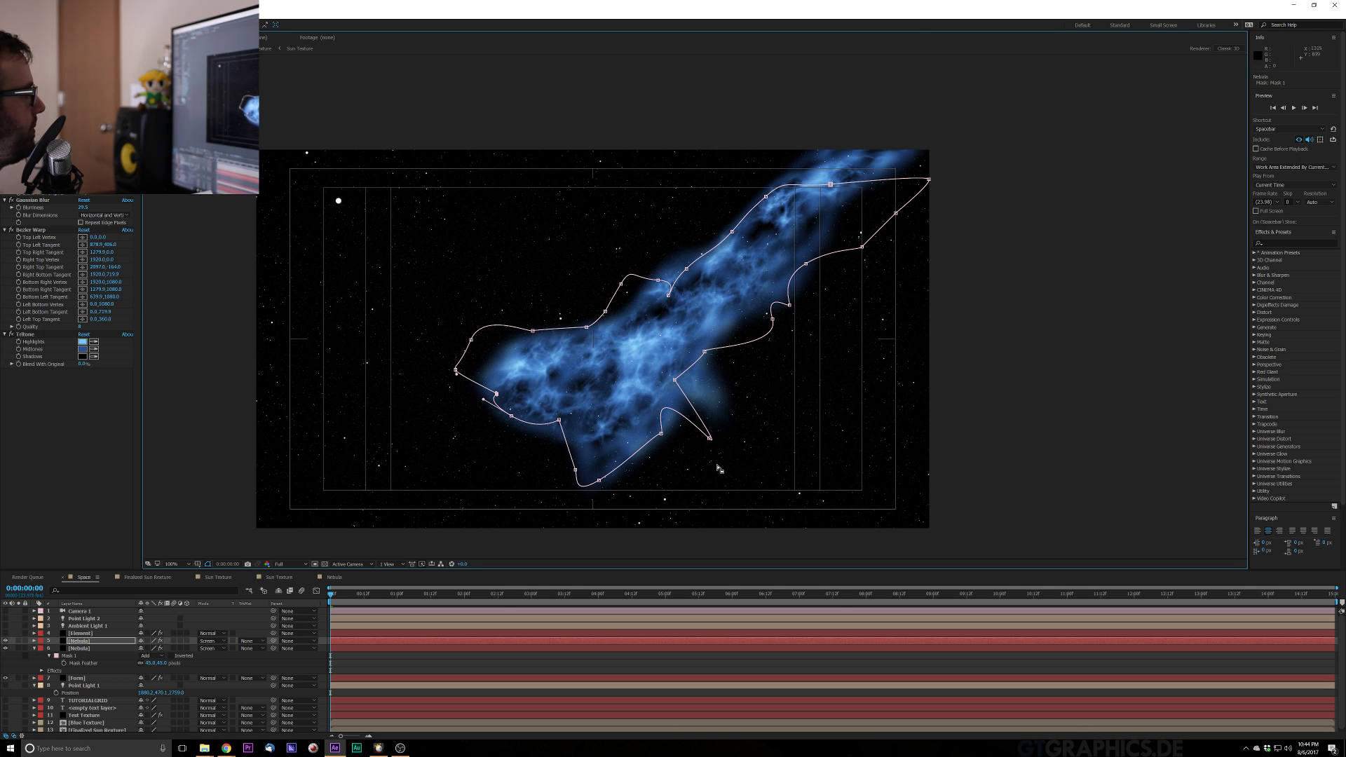
{"action": "left_click", "coordinate": [972, 407]}
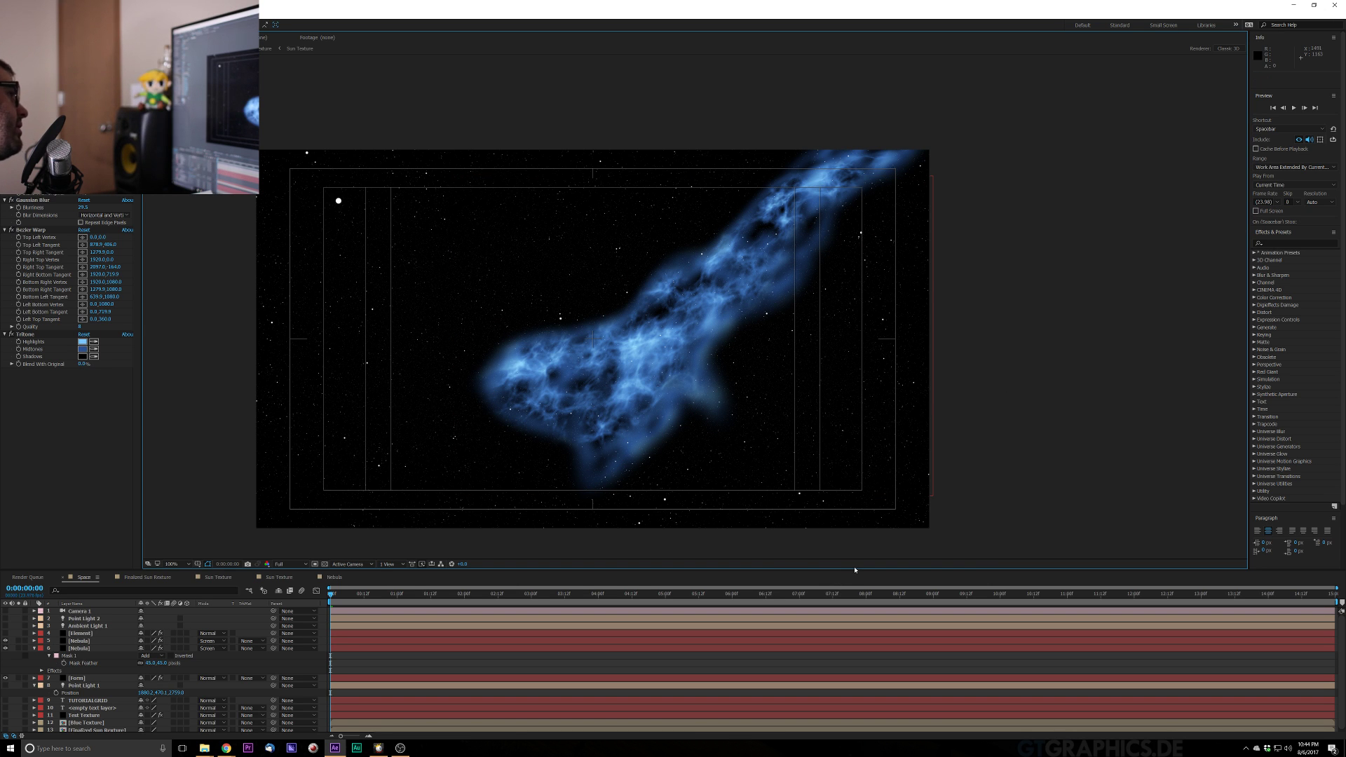
Show the layers' opacity values and lower the enlarged, blurred Nebula copy's opacity to about 45%
{"action": "left_click", "coordinate": [817, 481]}
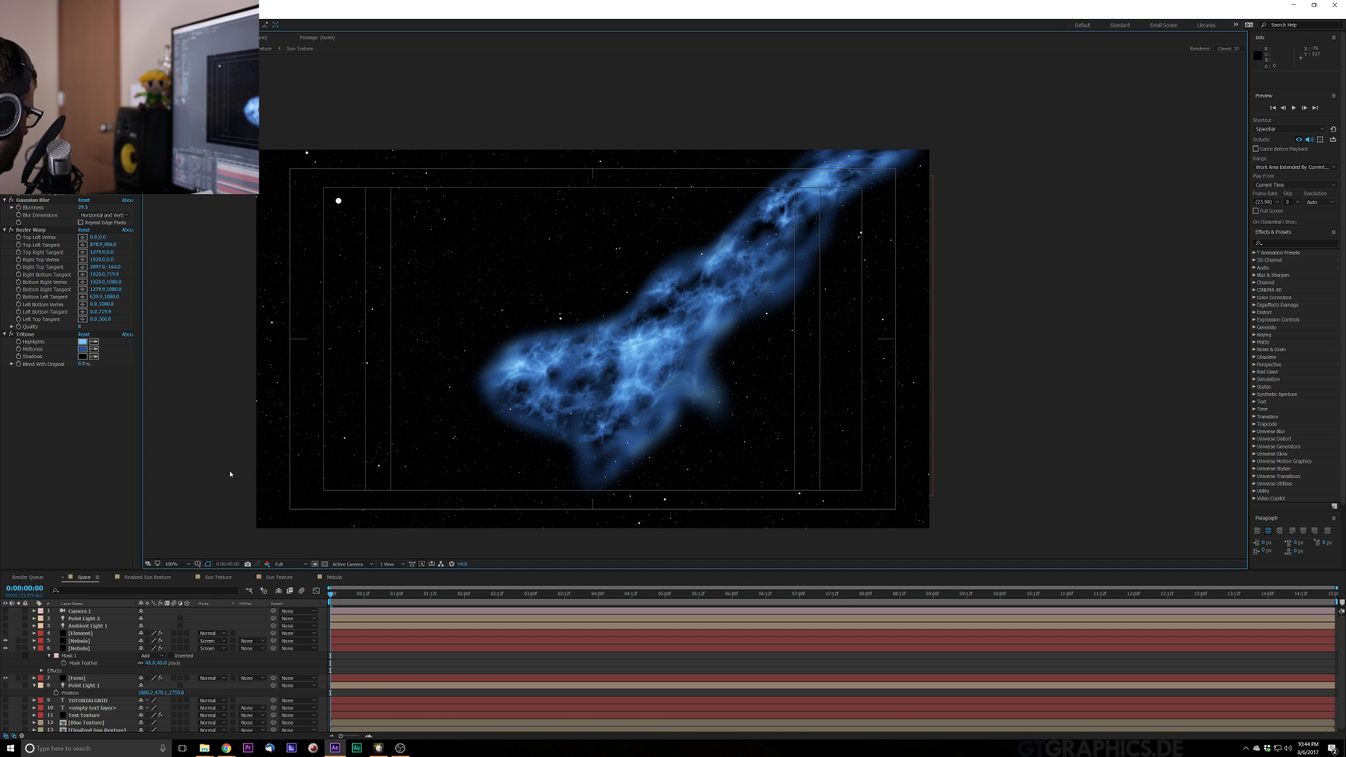
{"action": "key", "text": "t"}
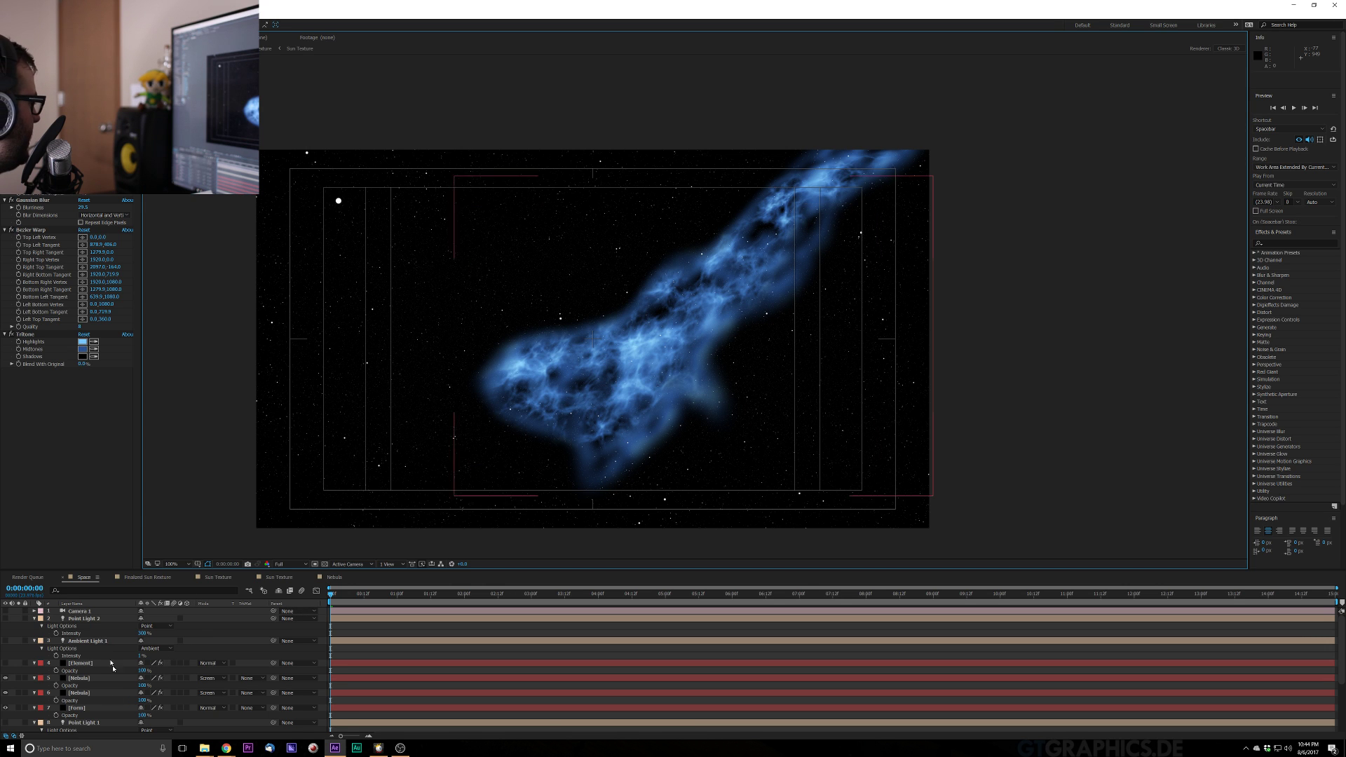
{"action": "left_click", "coordinate": [50, 692]}
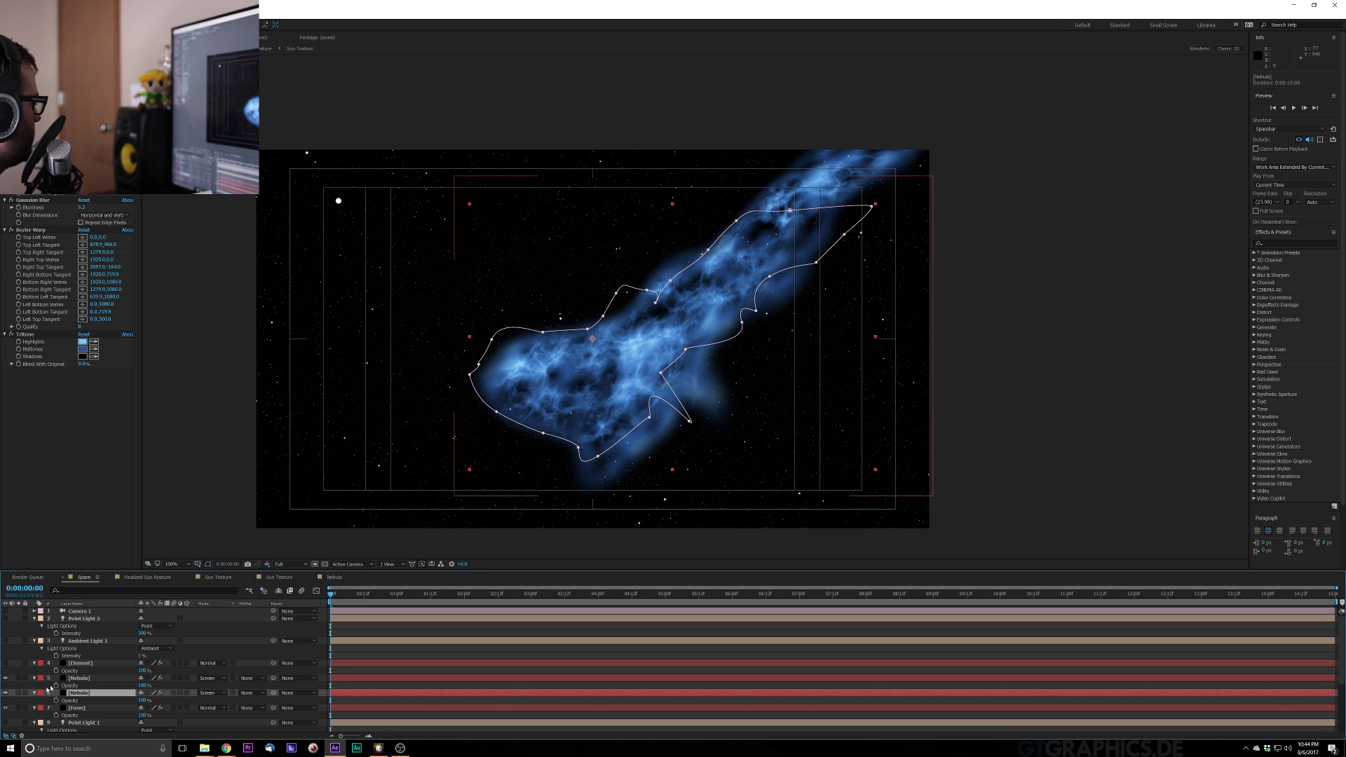
{"action": "left_click", "coordinate": [5, 694]}
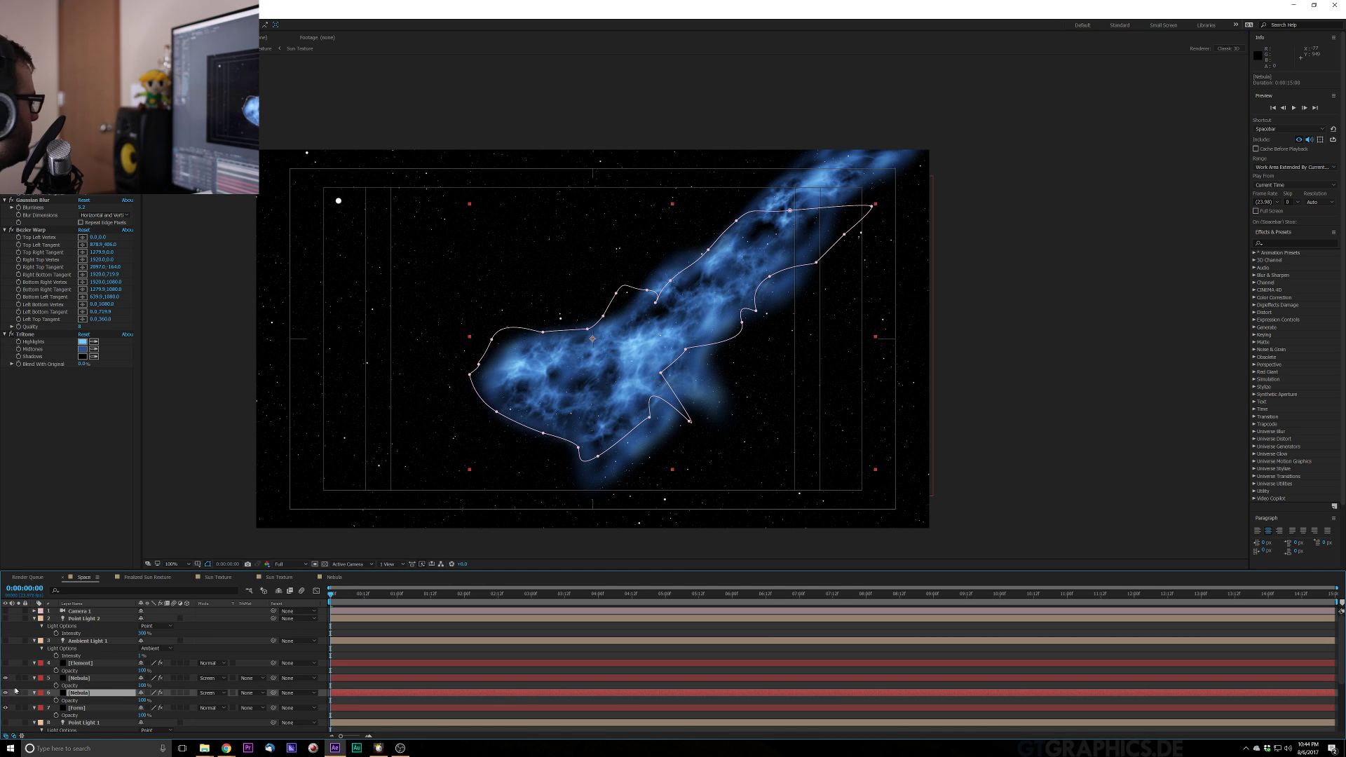
{"action": "left_click", "coordinate": [79, 678]}
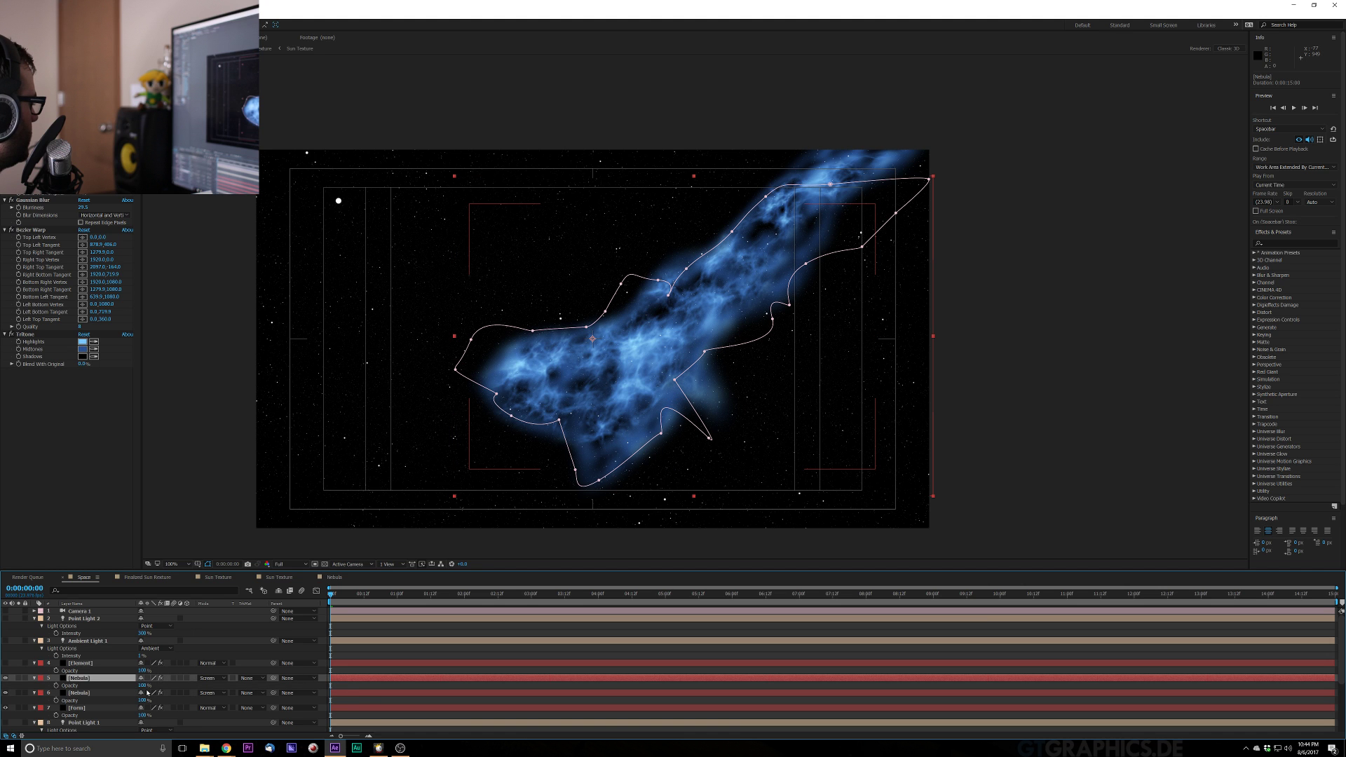
{"action": "left_click_drag", "start_coordinate": [144, 685], "coordinate": [117, 698]}
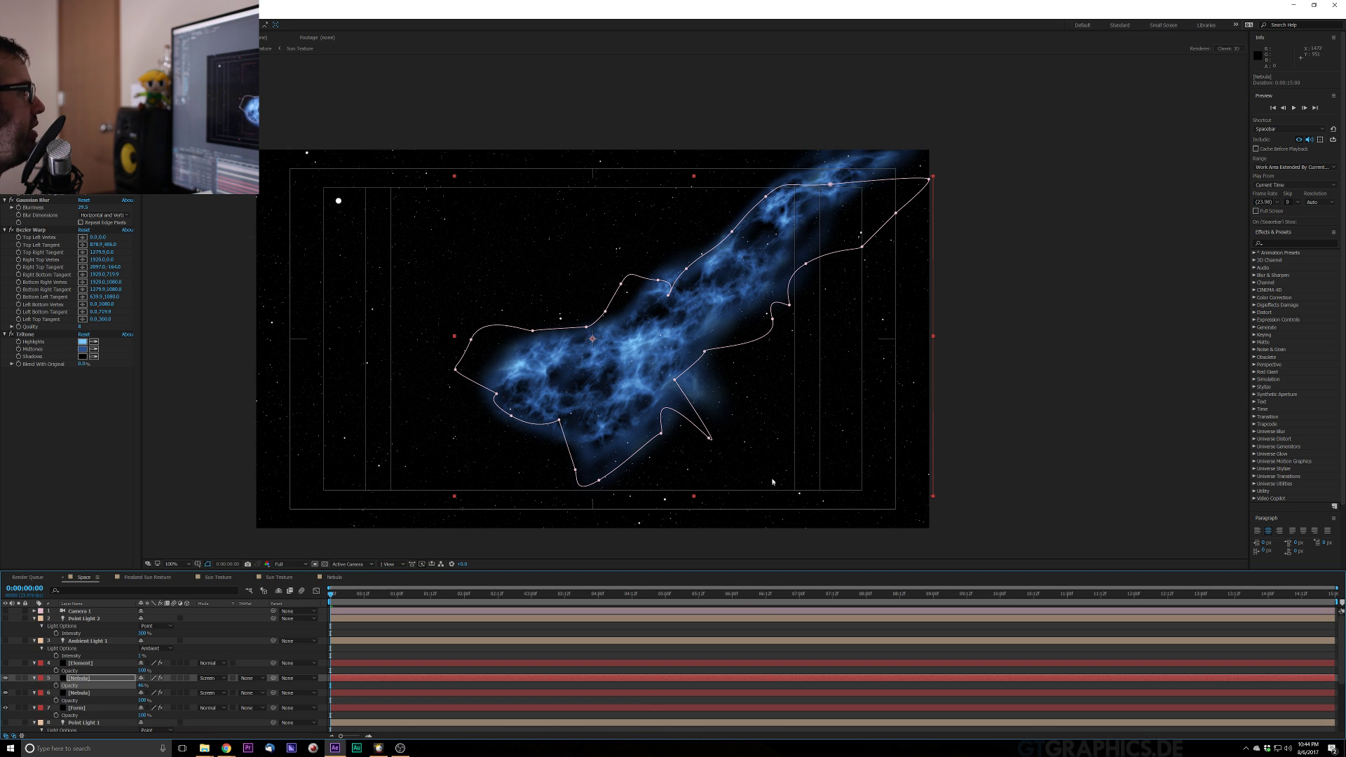
{"action": "left_click", "coordinate": [968, 469]}
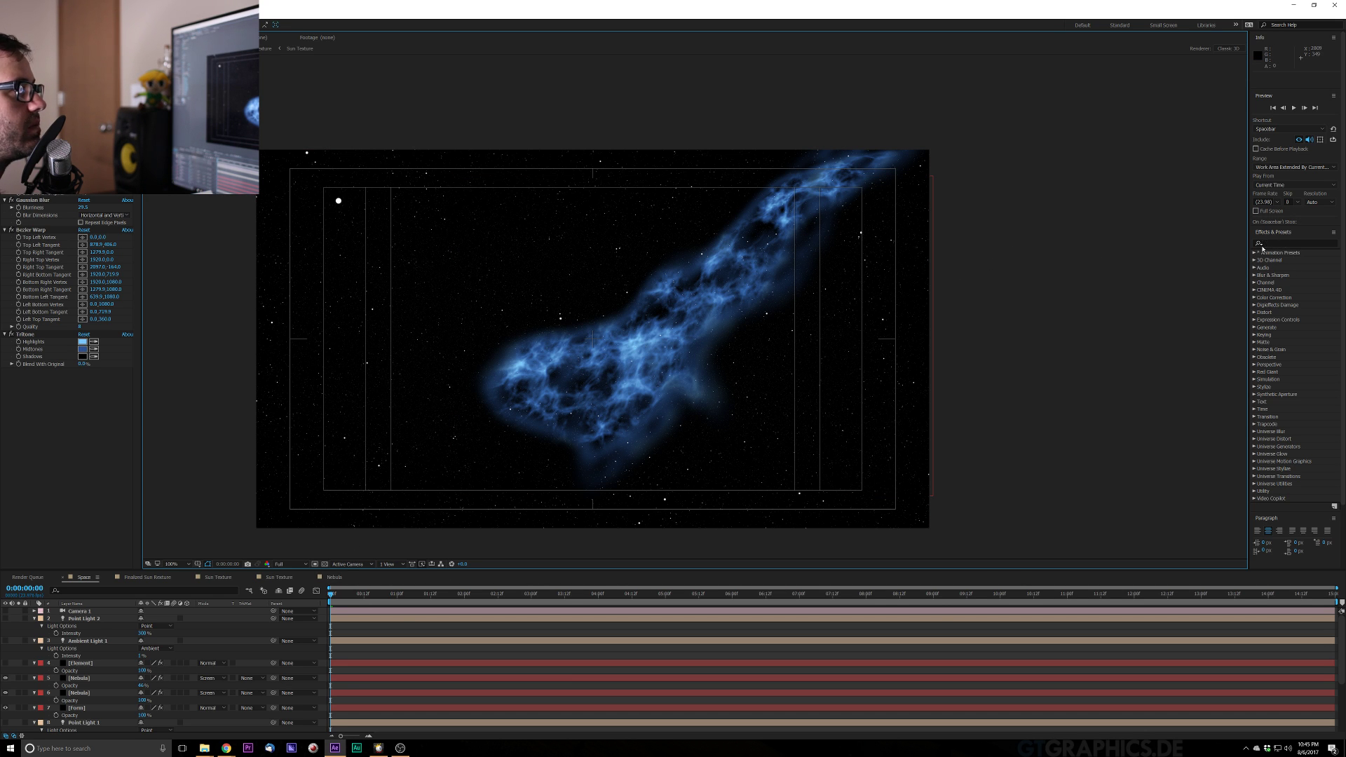
Duplicate the smaller, sharper Nebula layer
{"action": "left_click", "coordinate": [1285, 244]}
{"action": "left_click", "coordinate": [1297, 242]}
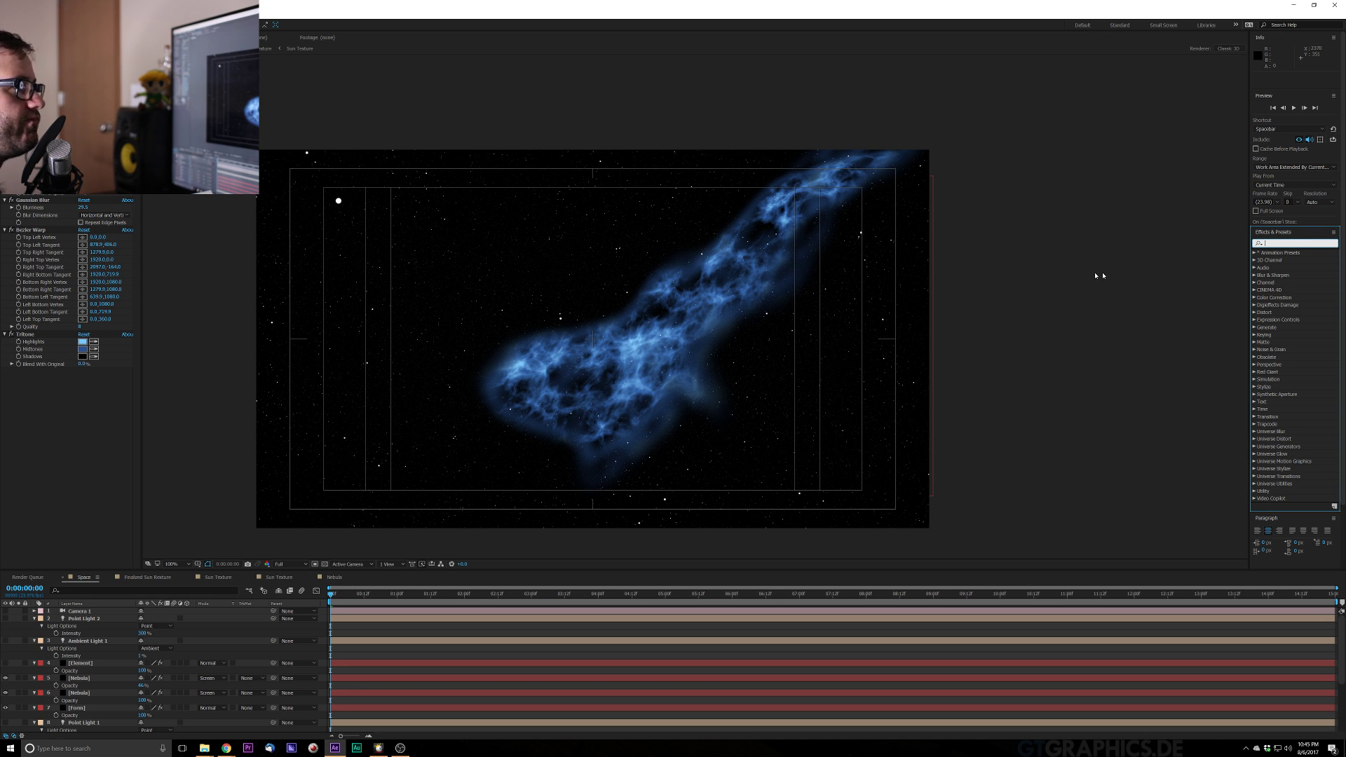
{"action": "left_click", "coordinate": [83, 693]}
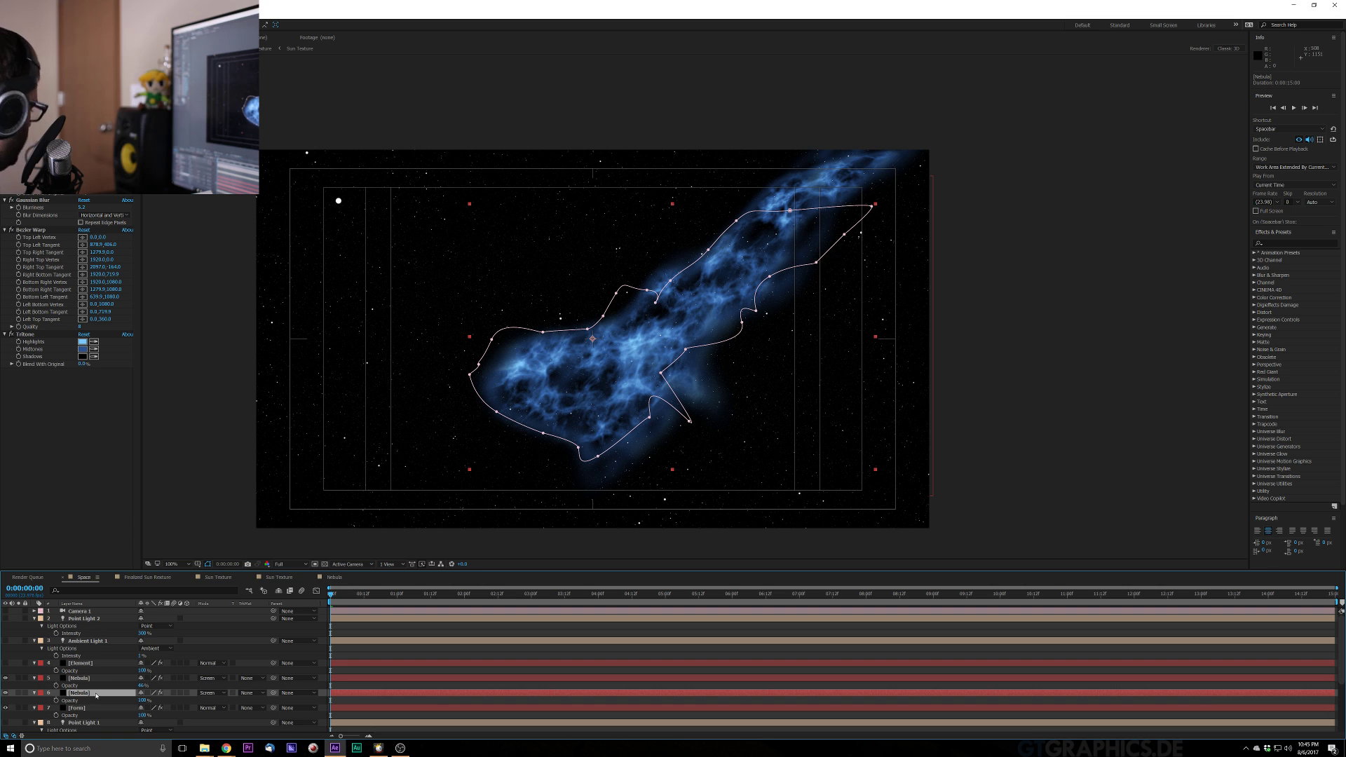
{"action": "key", "text": "ctrl+d"}
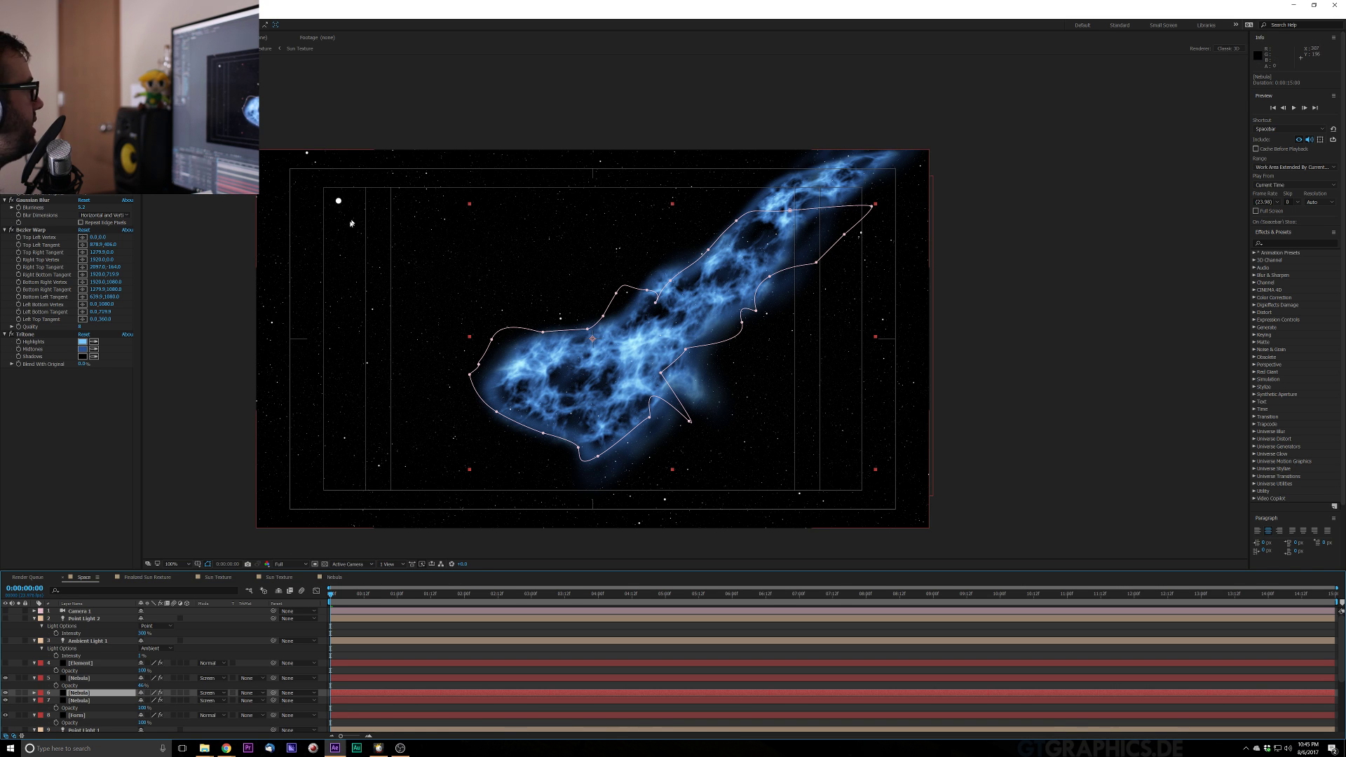
Recolour the new Nebula copy's Tritone effect with pinkish-violet highlights and dark purple midtones
{"action": "left_click", "coordinate": [83, 342]}
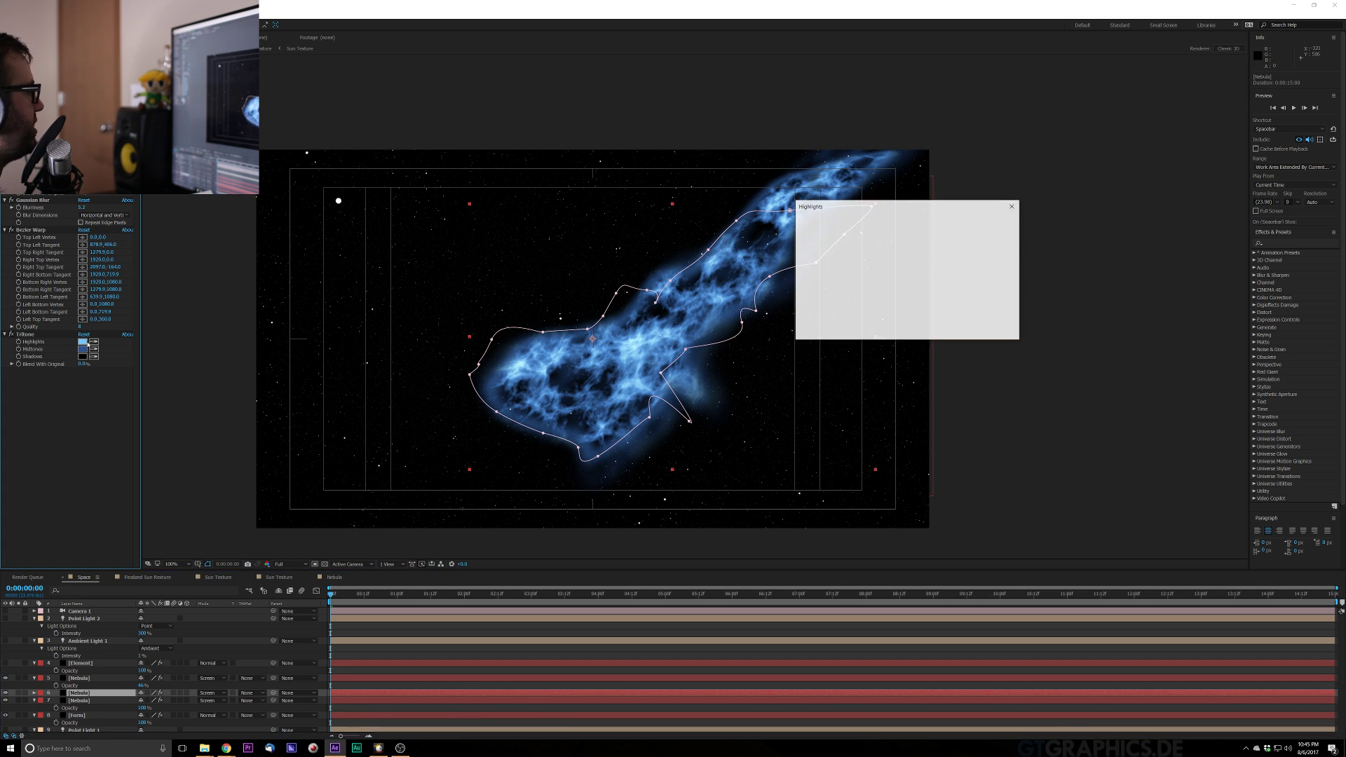
{"action": "left_click_drag", "start_coordinate": [927, 268], "coordinate": [929, 245]}
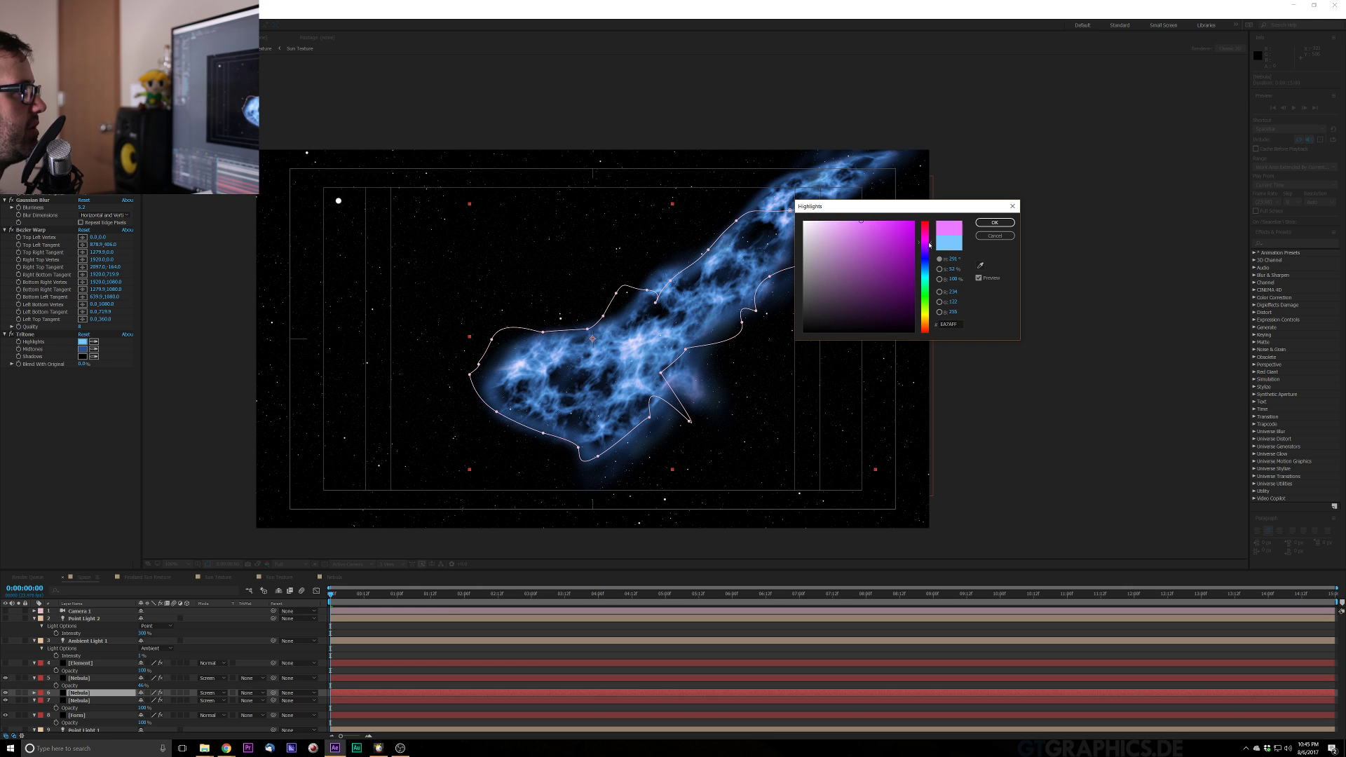
{"action": "left_click", "coordinate": [914, 222]}
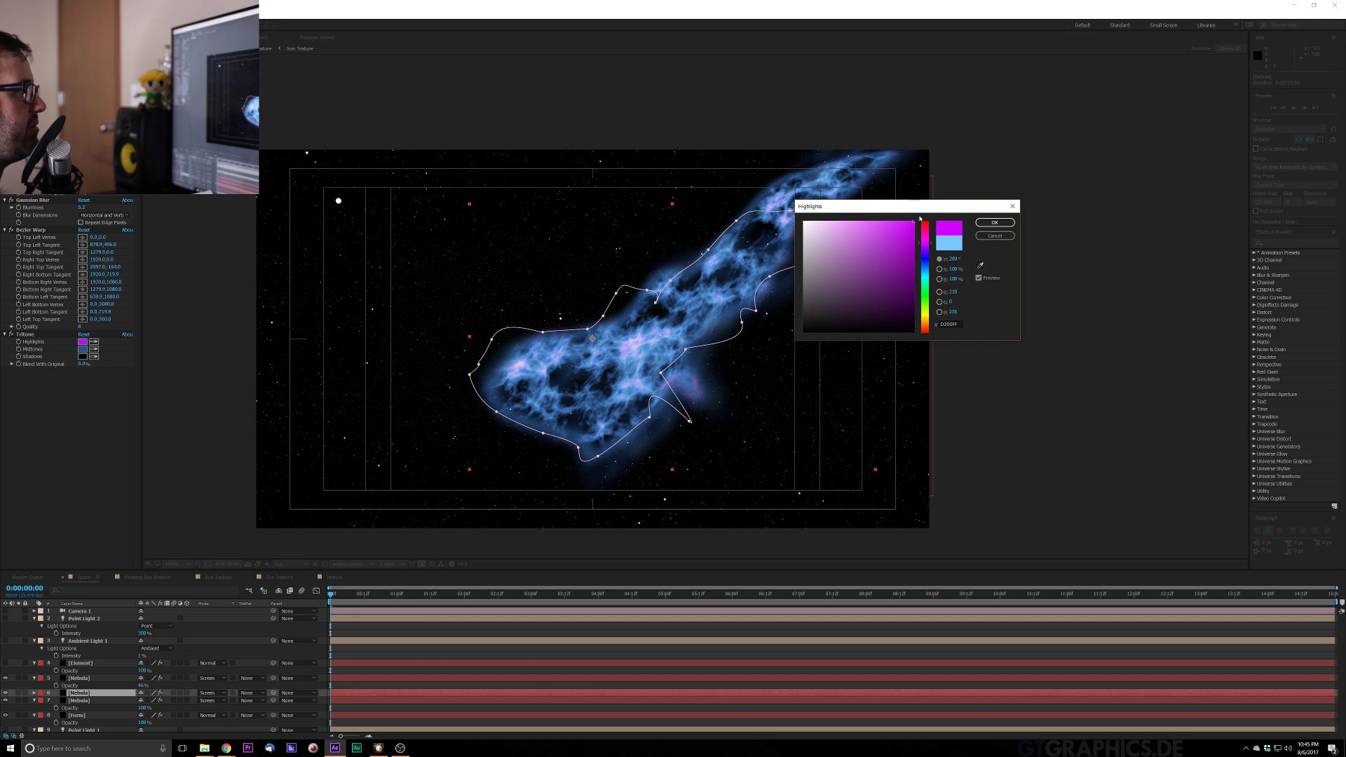
{"action": "left_click_drag", "start_coordinate": [908, 223], "coordinate": [856, 209]}
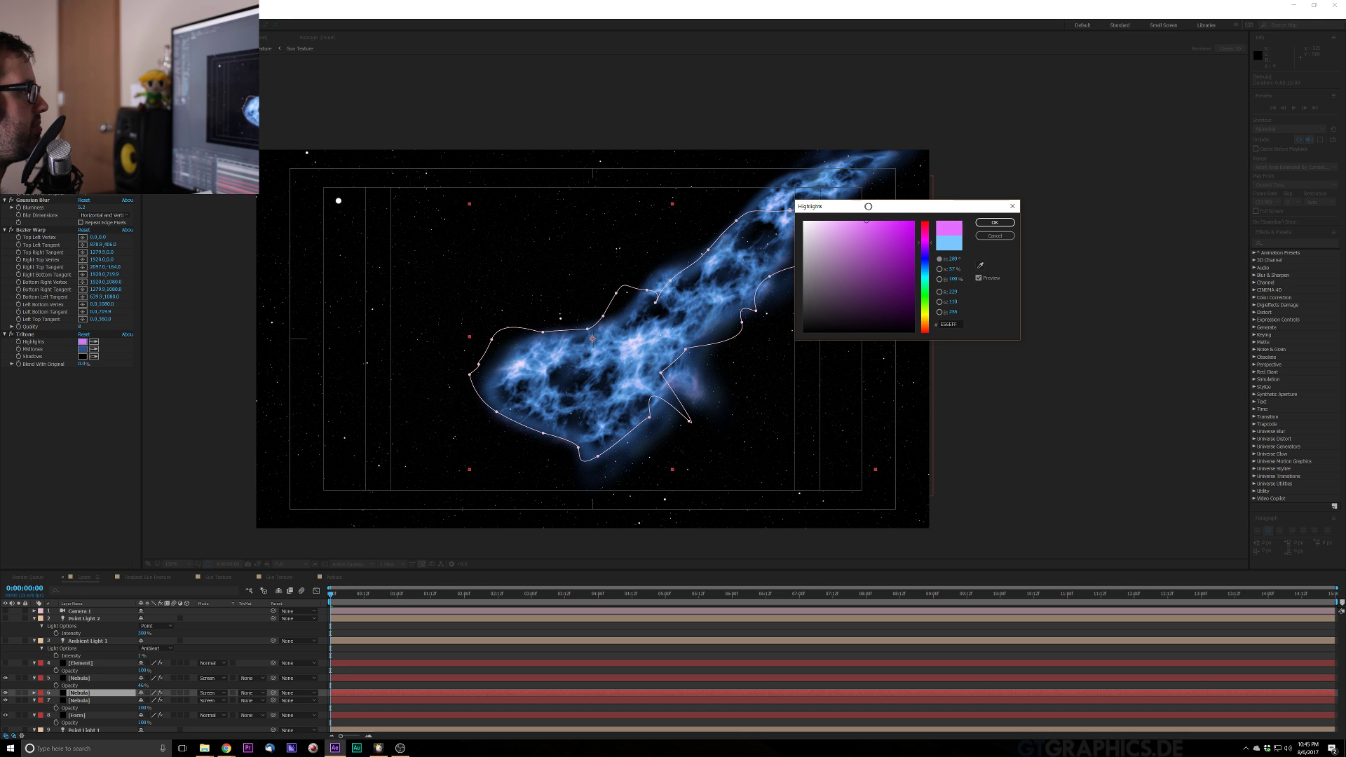
{"action": "left_click", "coordinate": [995, 223]}
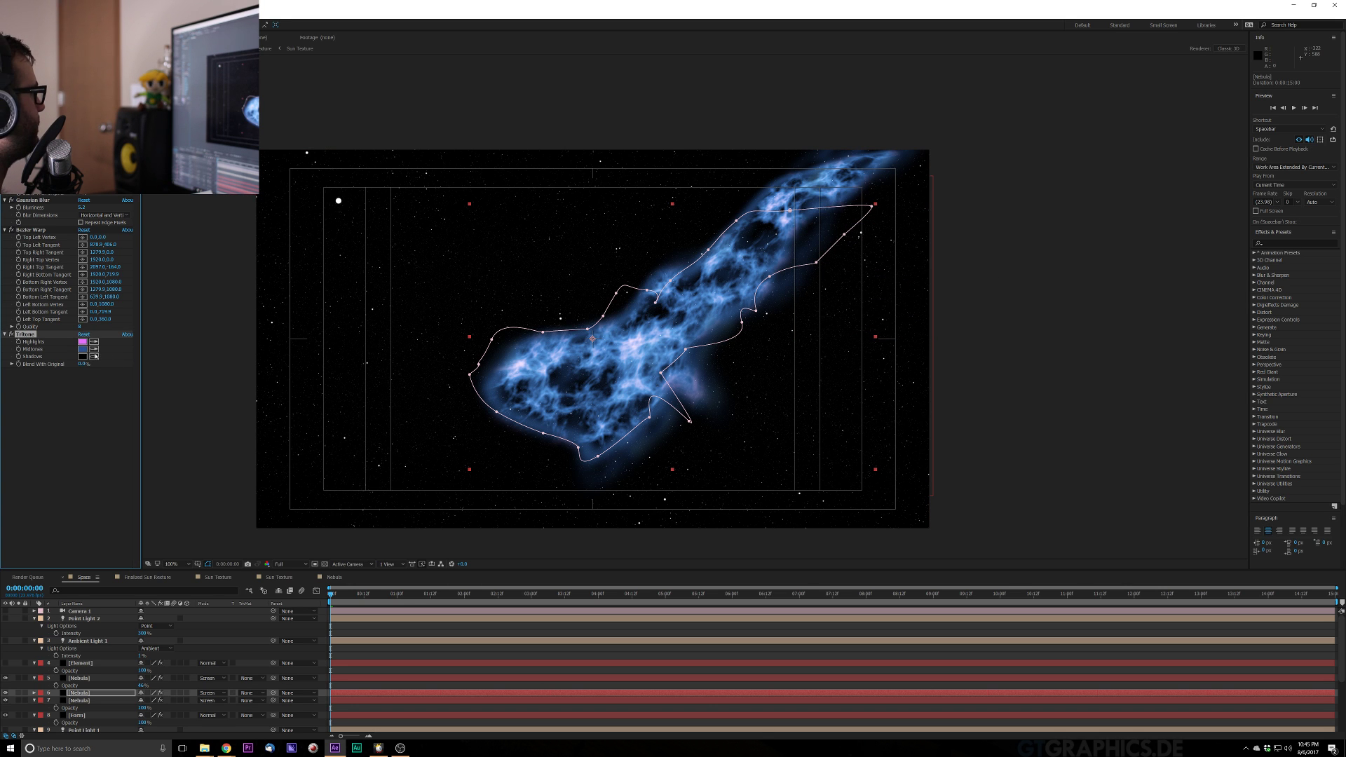
{"action": "left_click", "coordinate": [82, 348]}
{"action": "left_click_drag", "start_coordinate": [929, 258], "coordinate": [932, 245]}
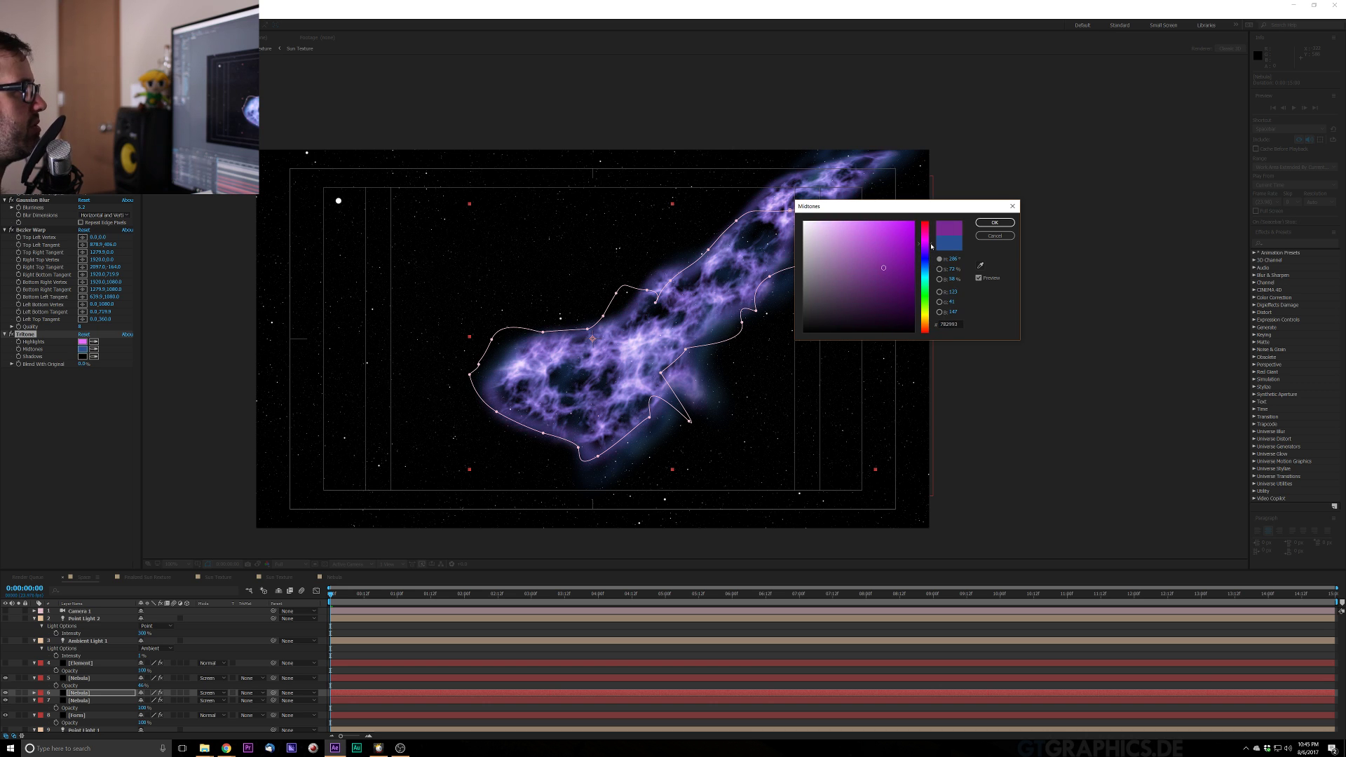
{"action": "left_click", "coordinate": [995, 222]}
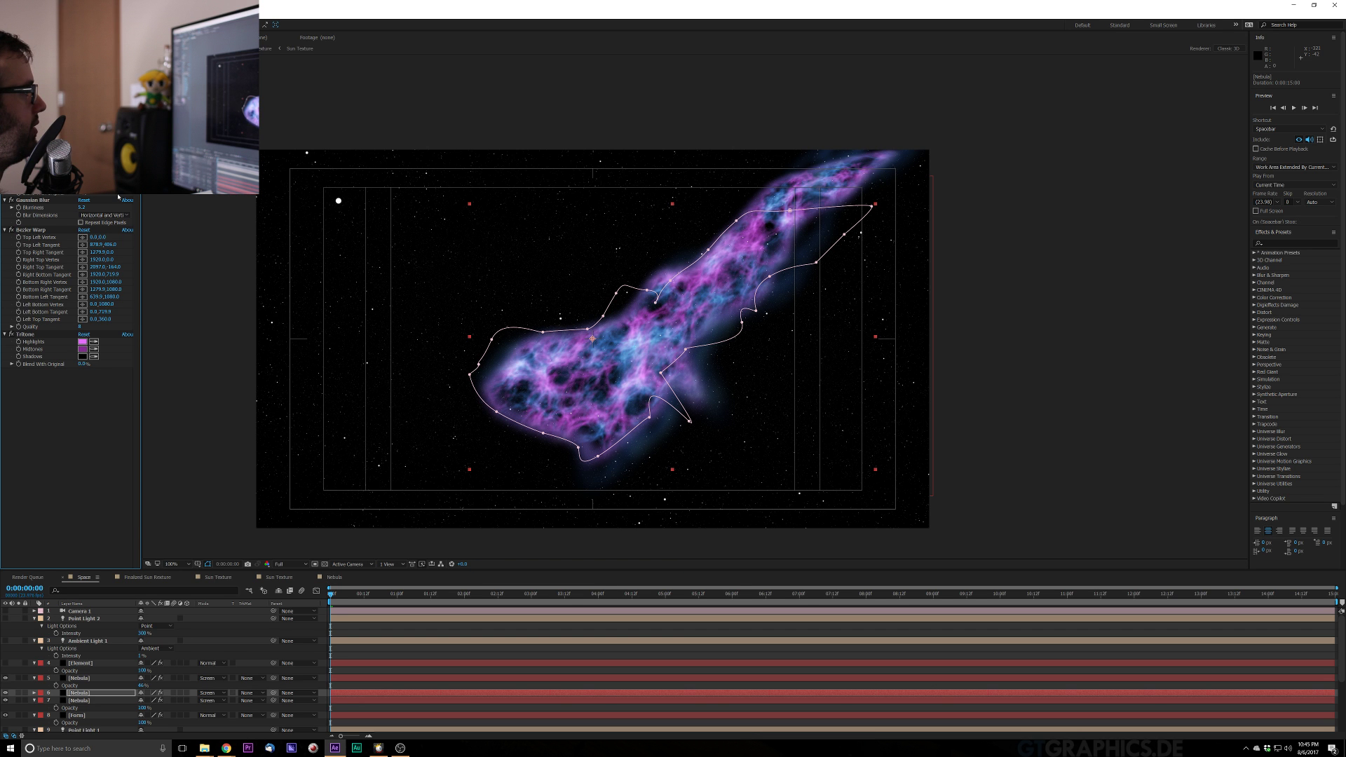
Move the purple Nebula copy down to the lower left of the composition and delete its mask
{"action": "left_click_drag", "start_coordinate": [543, 385], "coordinate": [342, 462]}
{"action": "key", "text": "m"}
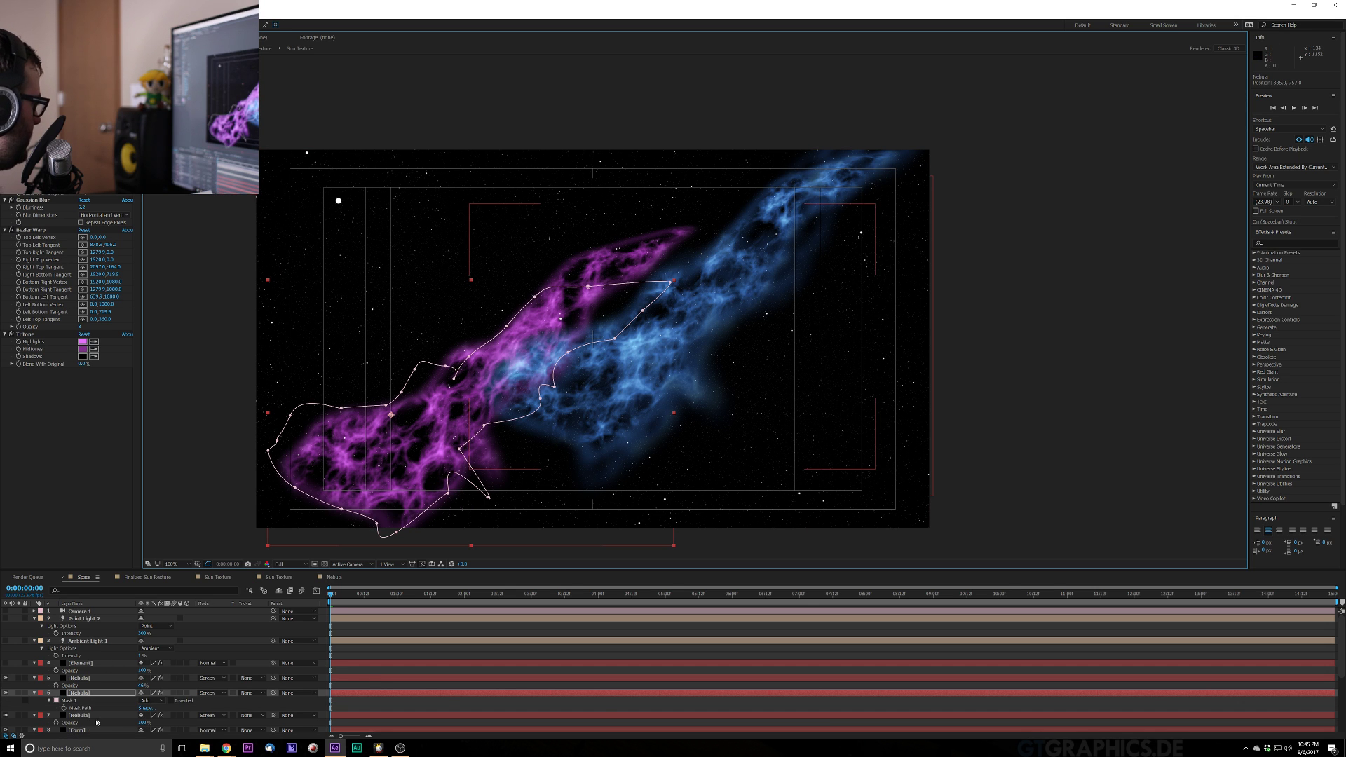
{"action": "left_click", "coordinate": [87, 701]}
{"action": "key", "text": "Delete"}
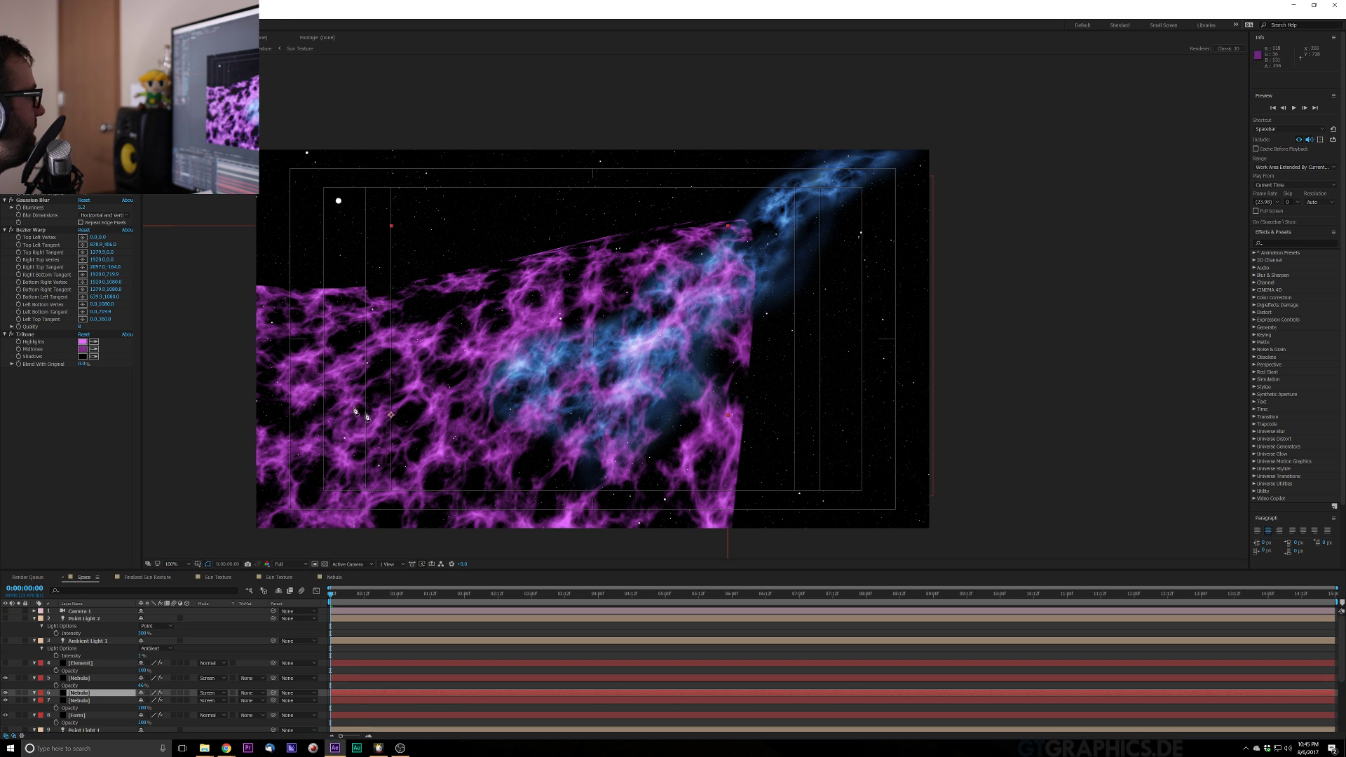
Draw a closed, curved, irregular Pen mask around the lower-left part of the purple nebula
{"action": "left_click_drag", "start_coordinate": [266, 398], "coordinate": [270, 373]}
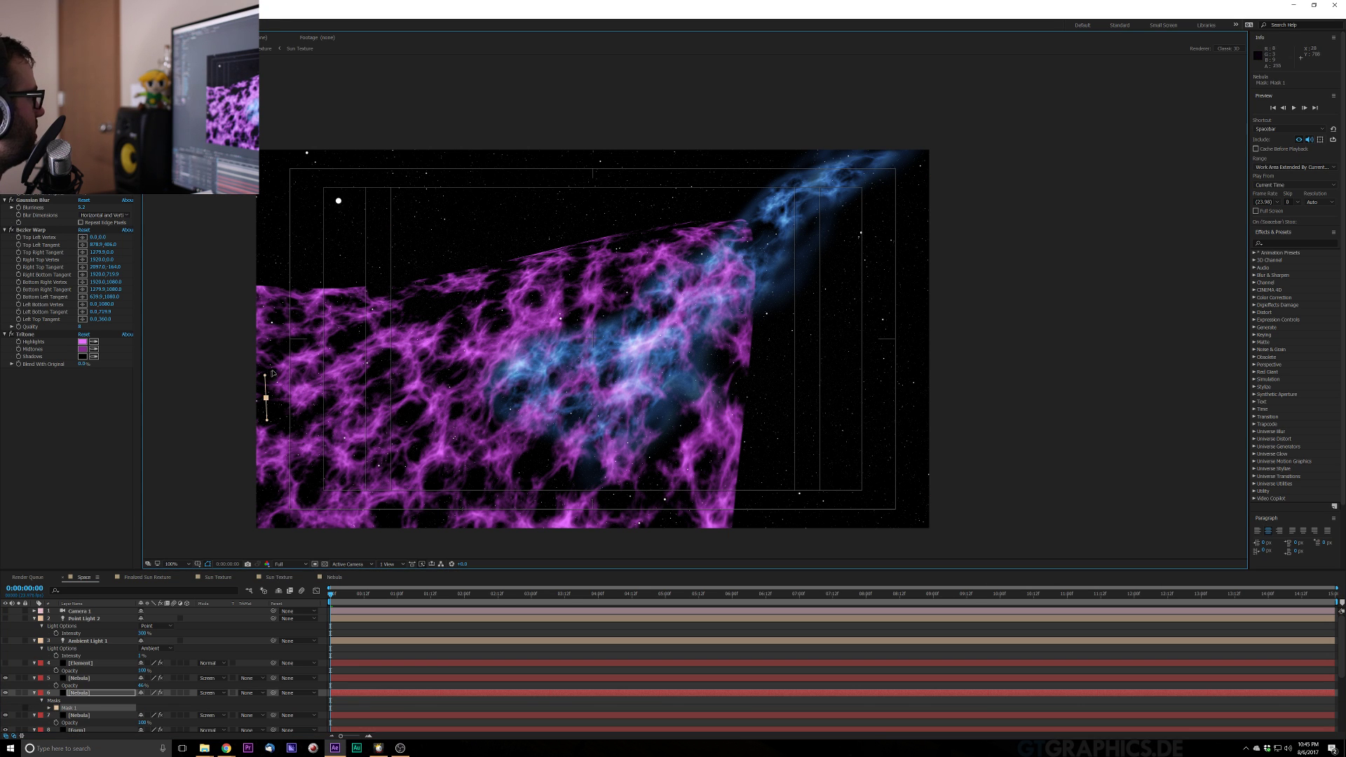
{"action": "left_click", "coordinate": [289, 344]}
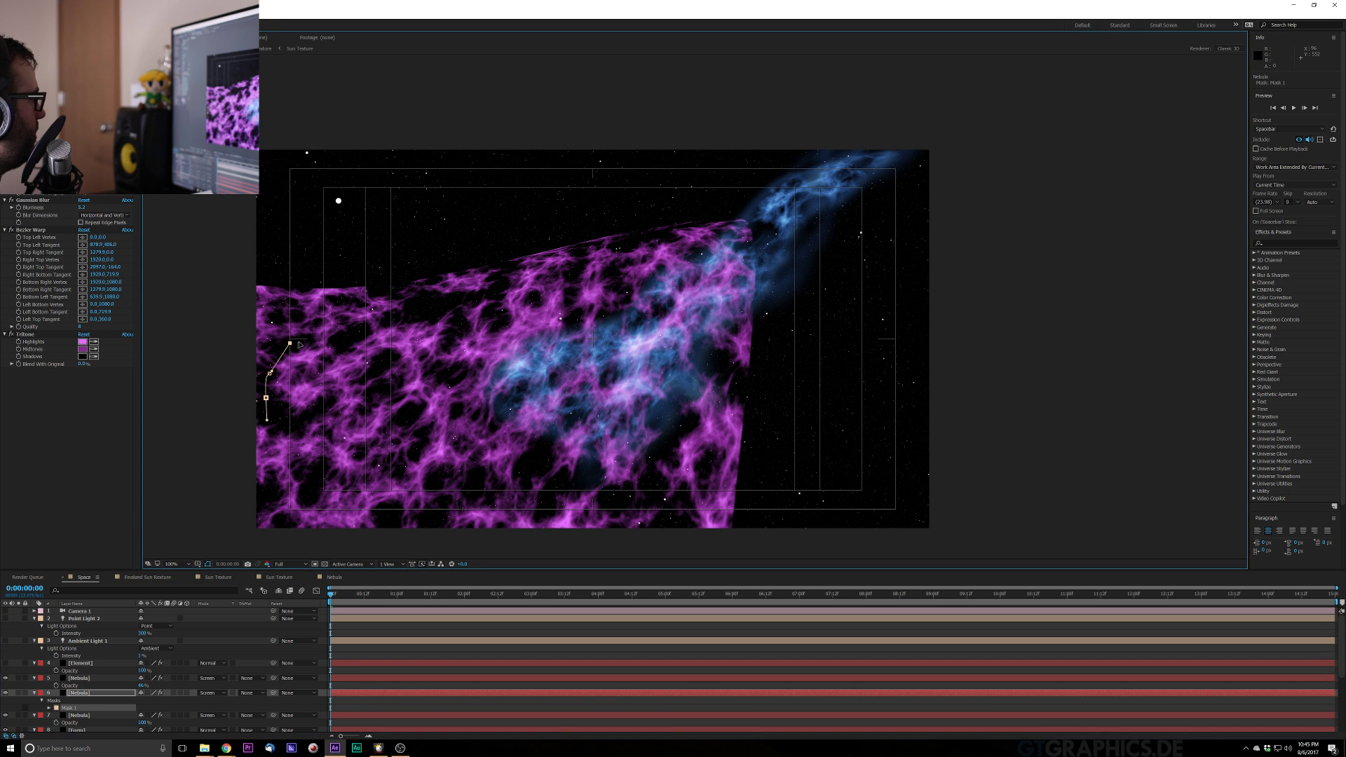
{"action": "left_click_drag", "start_coordinate": [298, 343], "coordinate": [321, 342]}
{"action": "left_click_drag", "start_coordinate": [344, 339], "coordinate": [356, 334]}
{"action": "left_click_drag", "start_coordinate": [394, 319], "coordinate": [408, 314]}
{"action": "left_click_drag", "start_coordinate": [446, 304], "coordinate": [446, 354]}
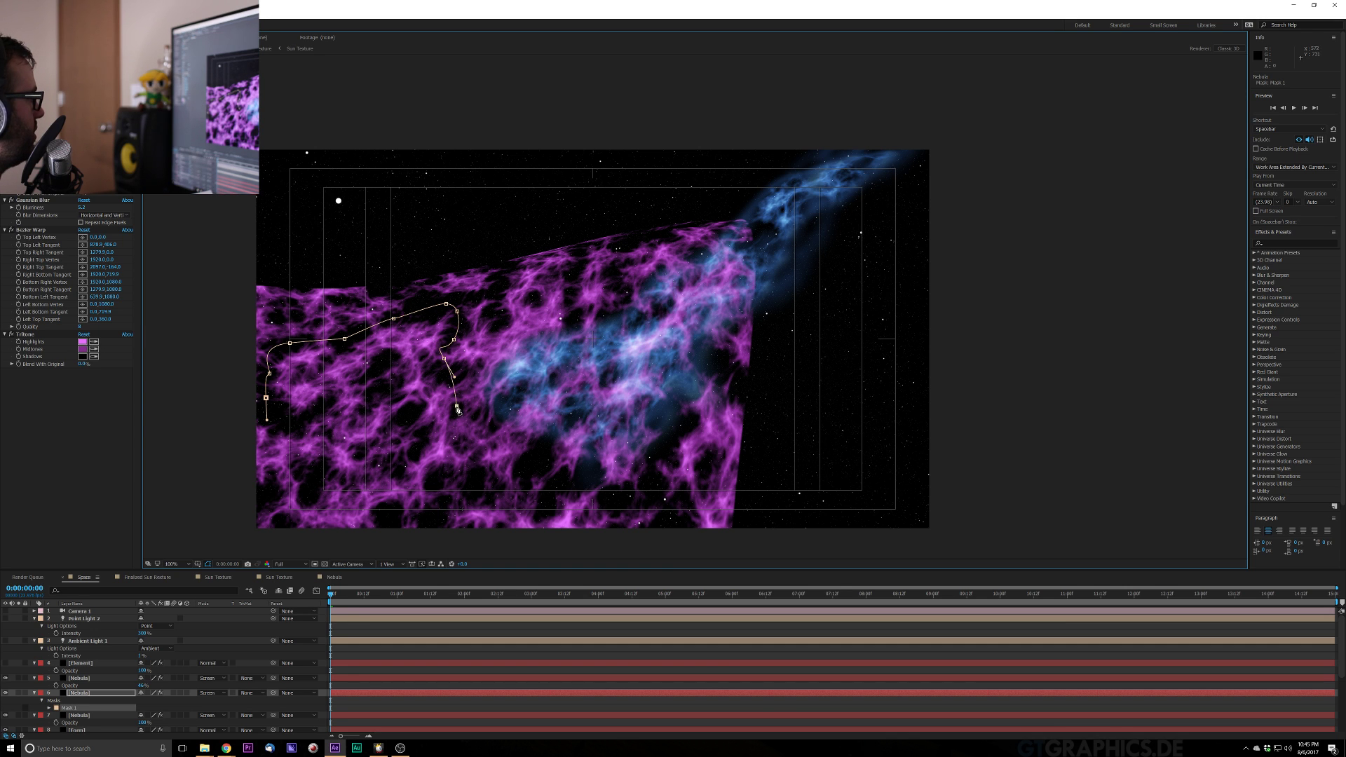
{"action": "left_click_drag", "start_coordinate": [456, 406], "coordinate": [542, 466]}
{"action": "left_click", "coordinate": [498, 413]}
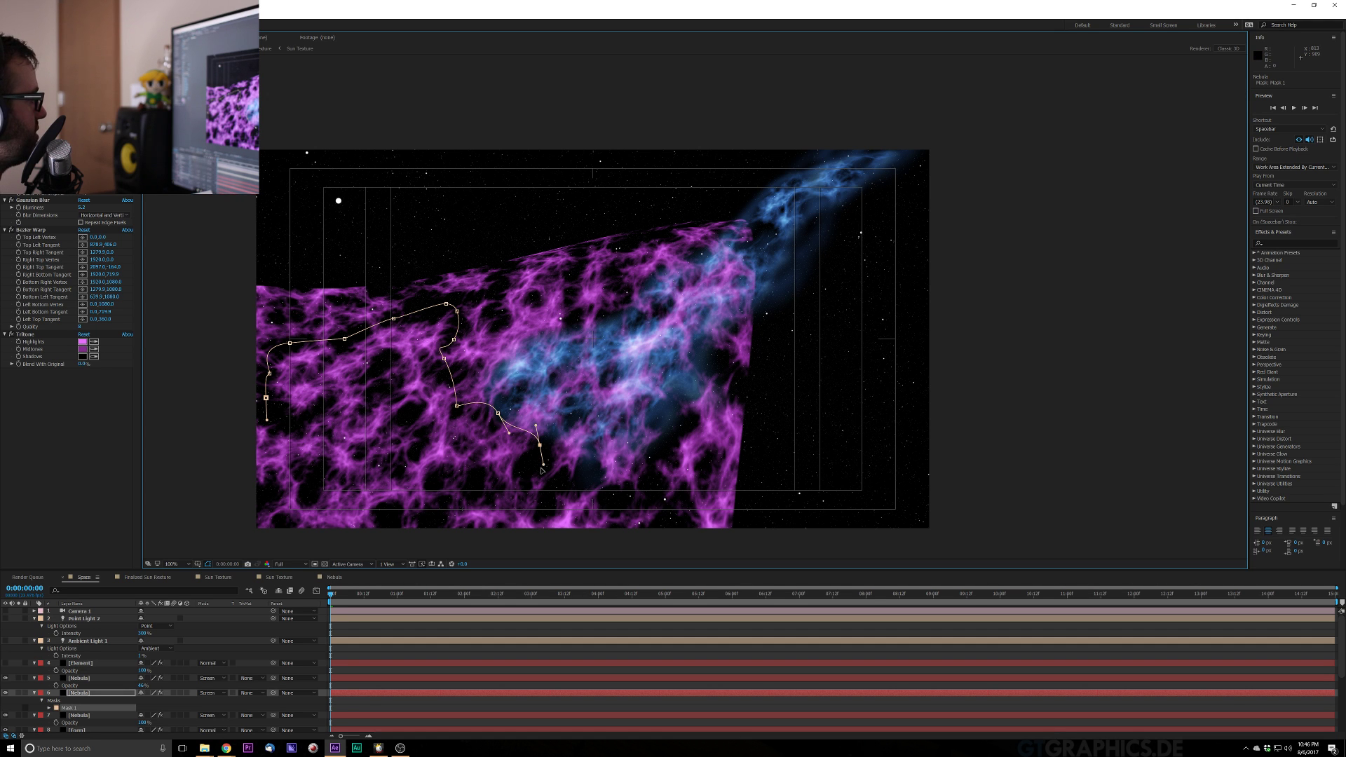
{"action": "left_click", "coordinate": [533, 472]}
{"action": "left_click", "coordinate": [551, 493]}
{"action": "left_click_drag", "start_coordinate": [547, 511], "coordinate": [544, 514]}
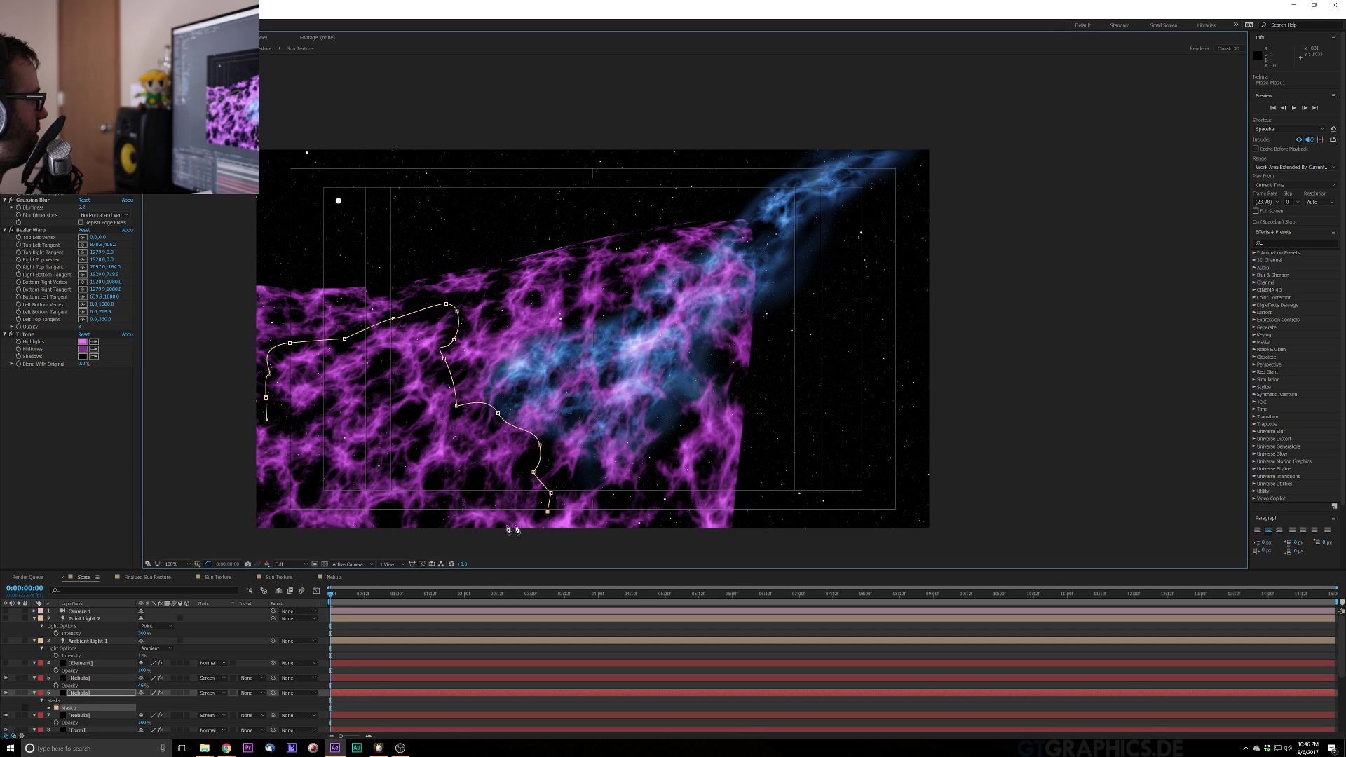
{"action": "left_click", "coordinate": [430, 523]}
{"action": "left_click", "coordinate": [380, 525]}
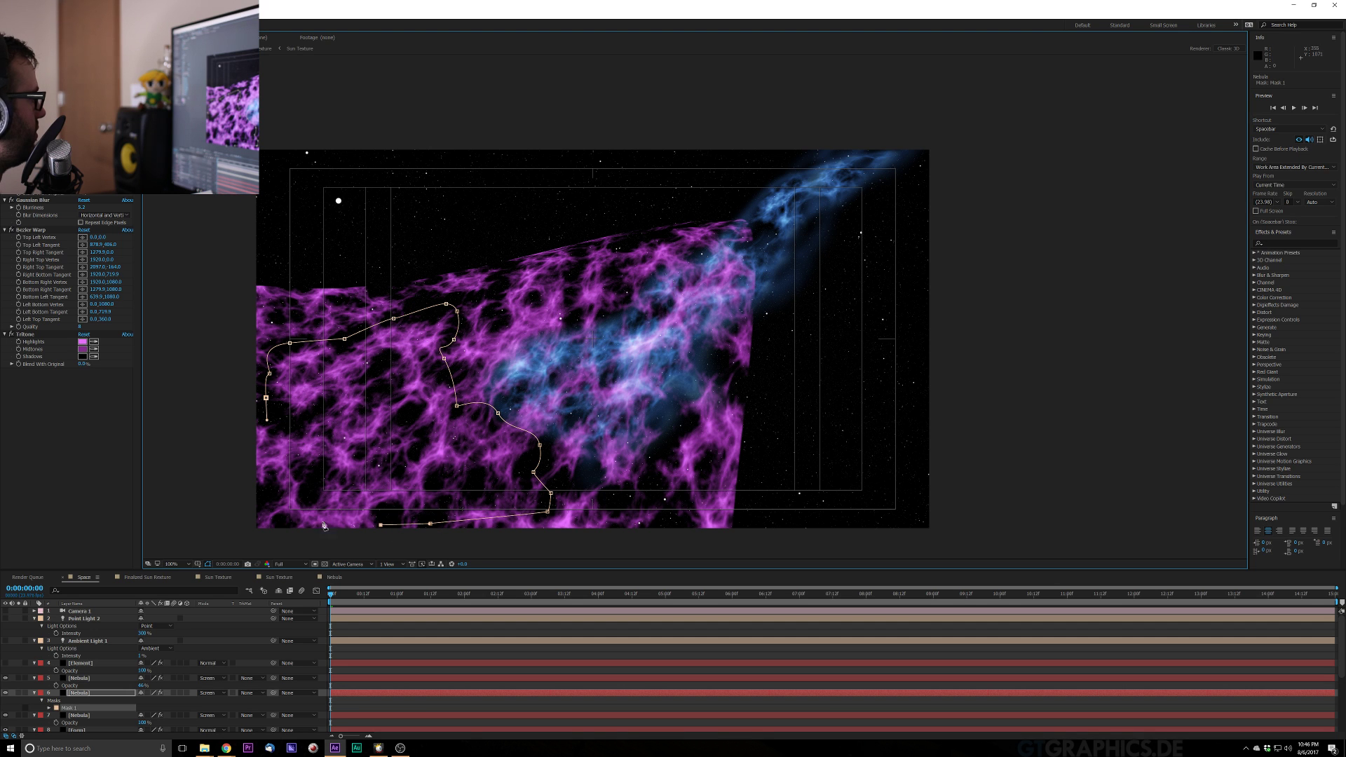
{"action": "left_click", "coordinate": [282, 524]}
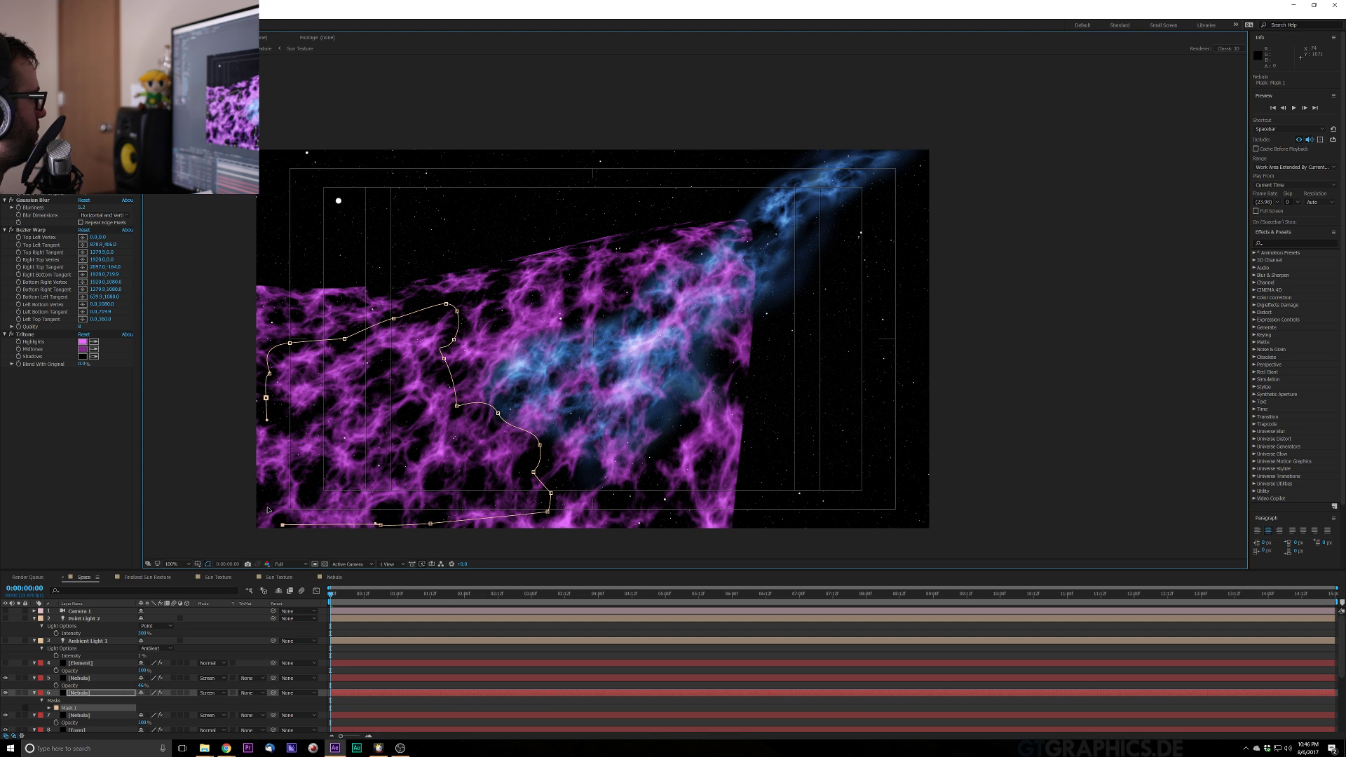
{"action": "left_click", "coordinate": [264, 493]}
{"action": "left_click", "coordinate": [266, 398]}
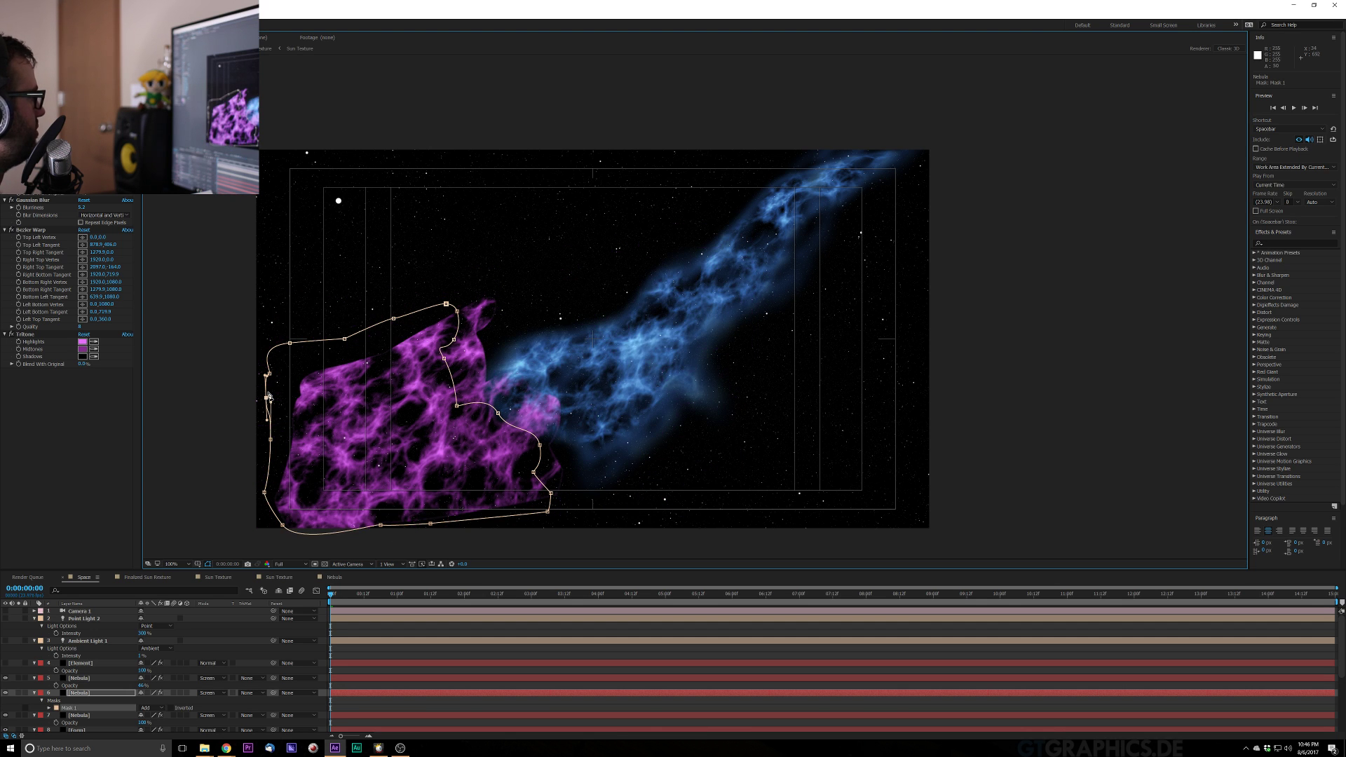
Move the masked purple nebula over the blue nebula's lower-left end and raise the Top Left Tangent of its Bezier Warp
{"action": "left_click", "coordinate": [10, 24]}
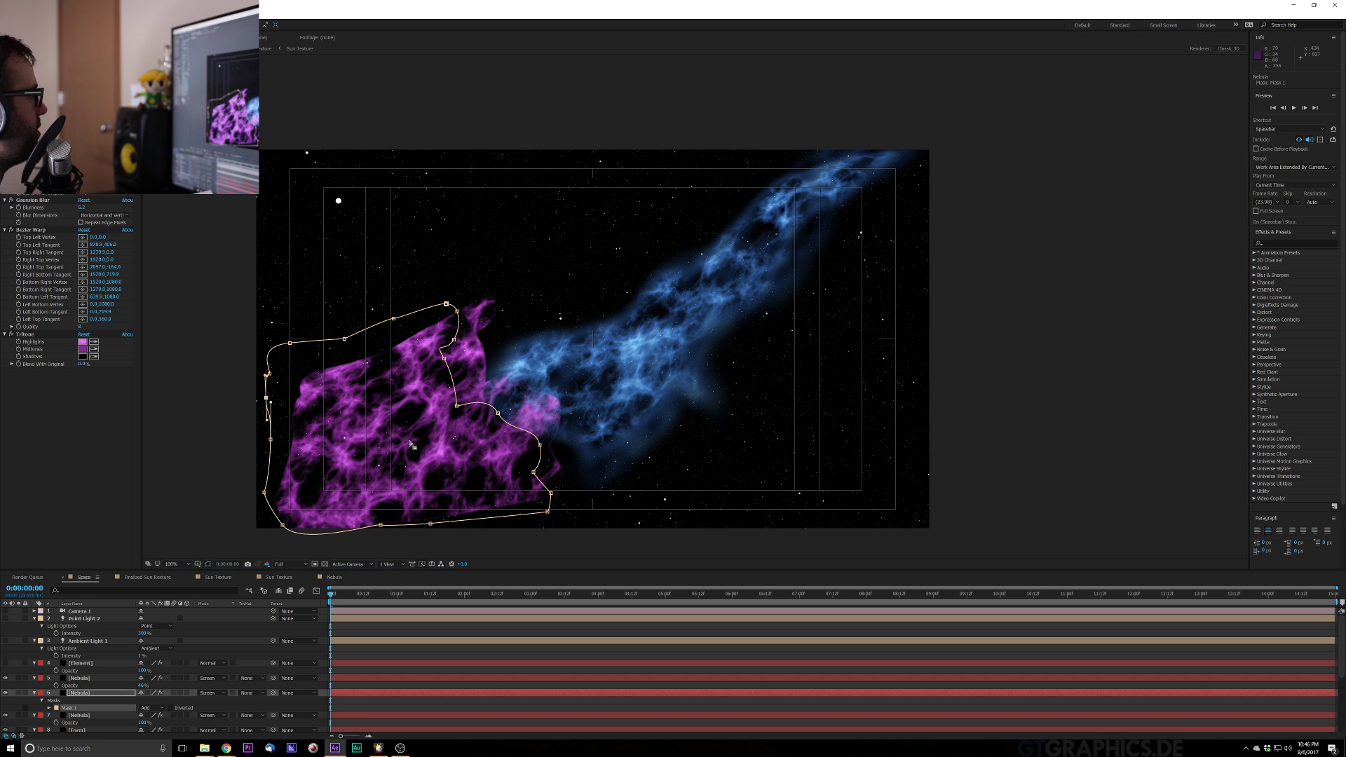
{"action": "left_click_drag", "start_coordinate": [413, 447], "coordinate": [504, 396]}
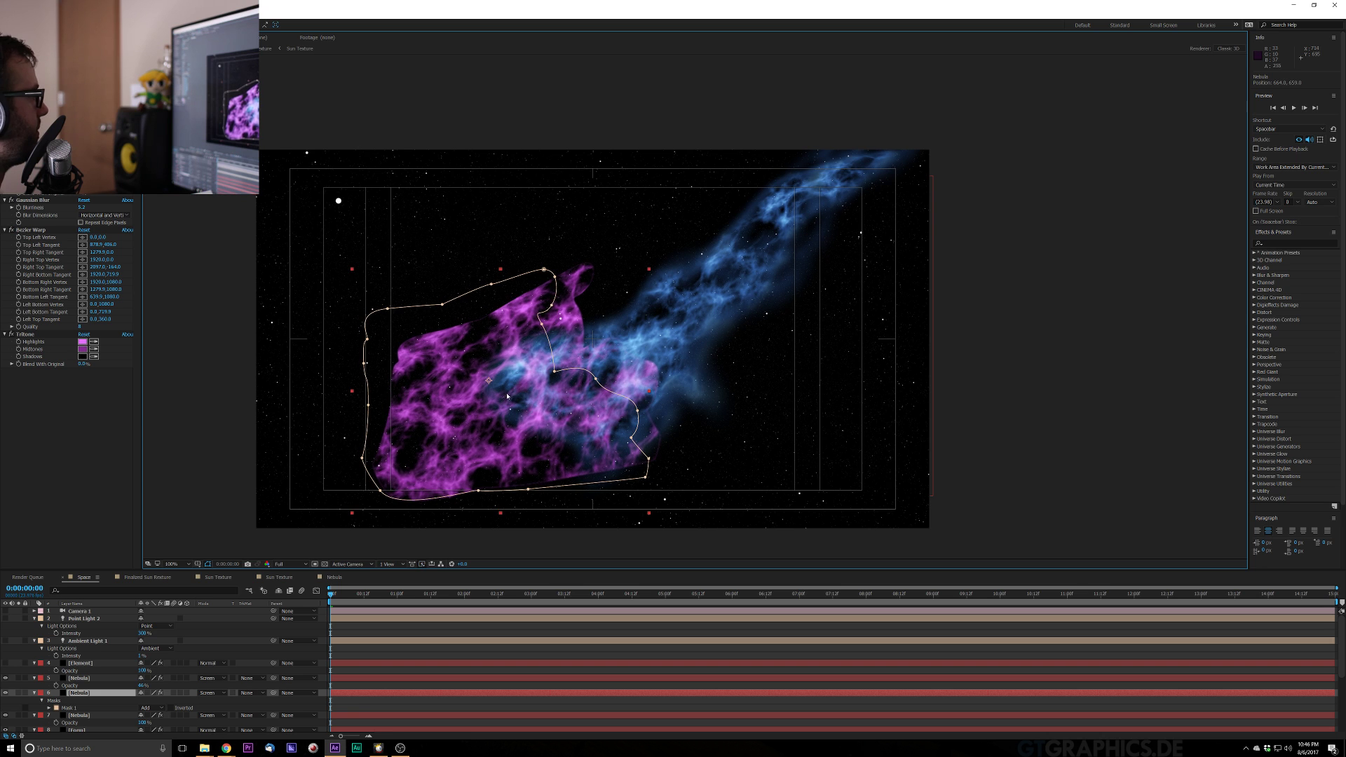
{"action": "left_click", "coordinate": [31, 229]}
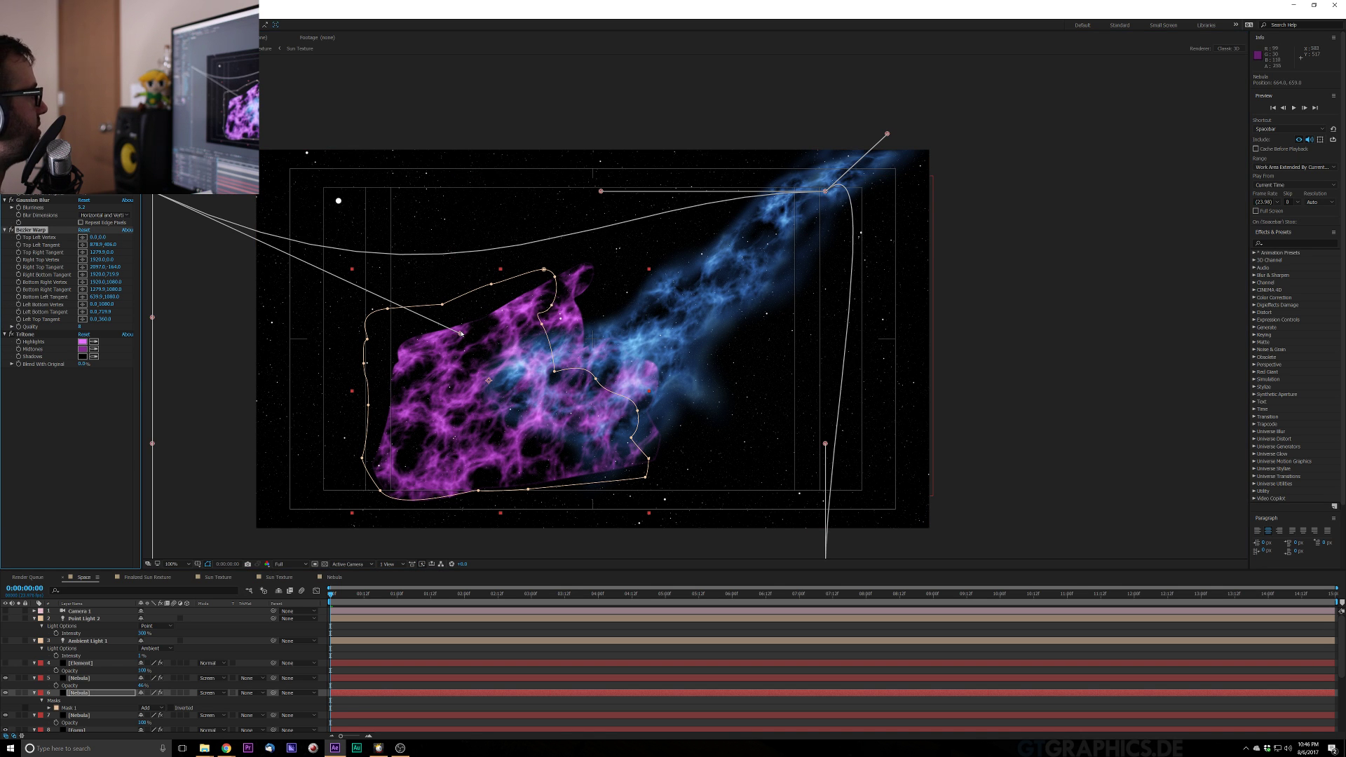
{"action": "left_click_drag", "start_coordinate": [461, 334], "coordinate": [445, 264]}
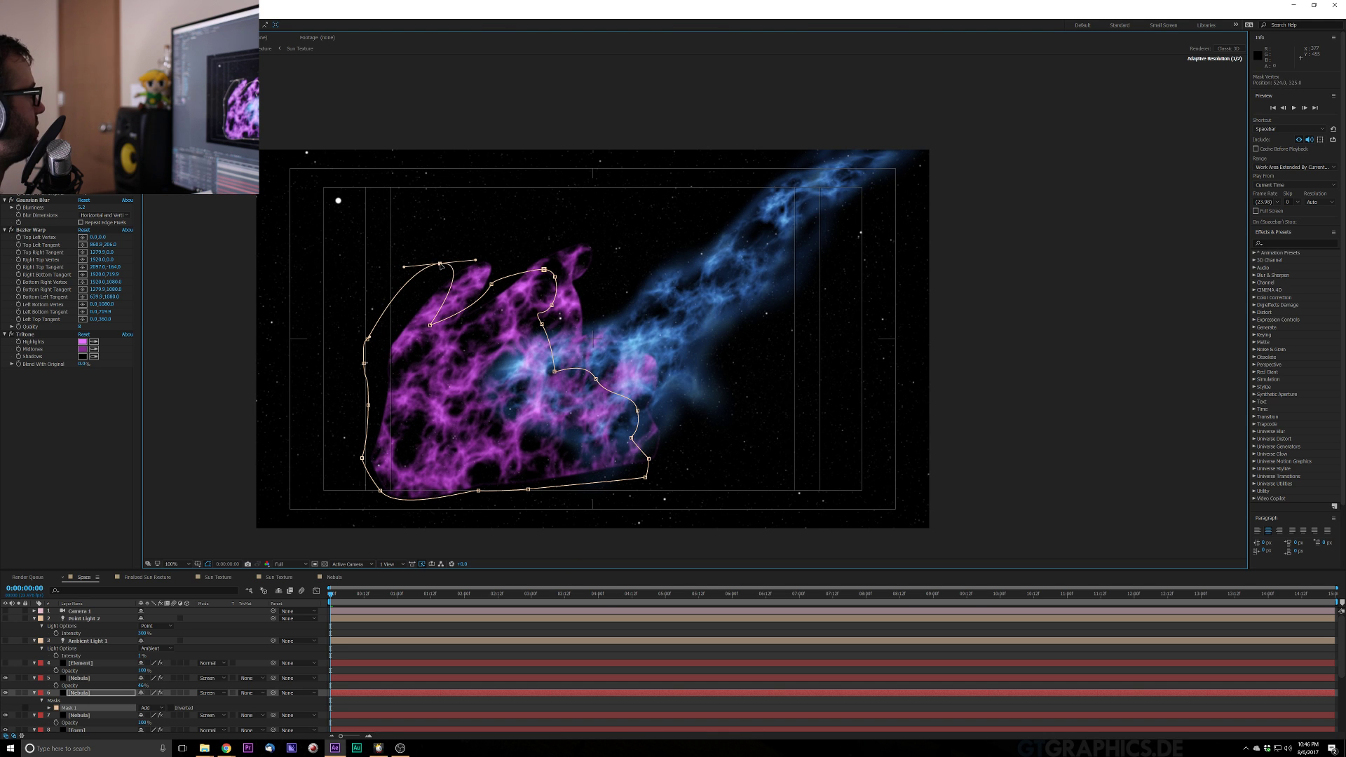
Reshape the purple nebula's mask by smoothing its upper edge, extending its upper-right side and pulling in its lower-right corner
{"action": "left_click_drag", "start_coordinate": [430, 326], "coordinate": [559, 271]}
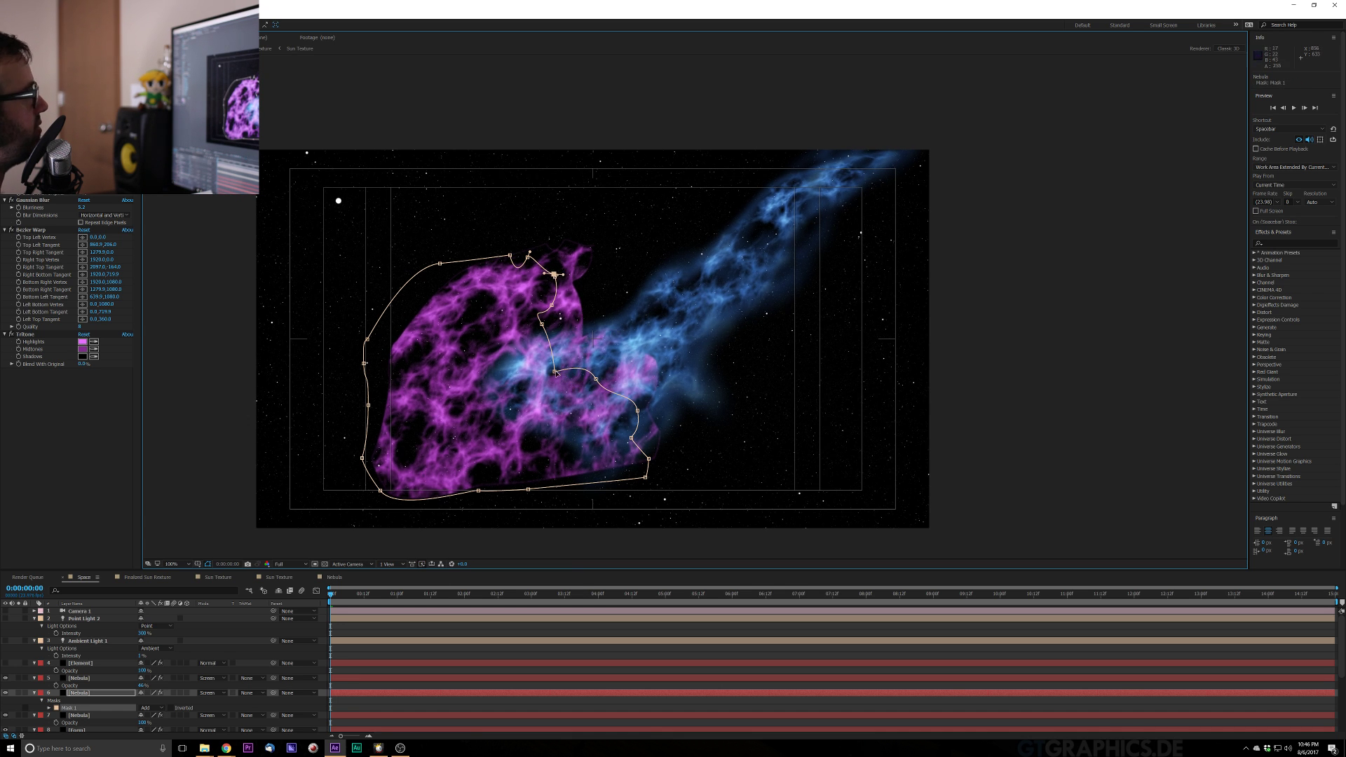
{"action": "left_click_drag", "start_coordinate": [554, 371], "coordinate": [627, 316]}
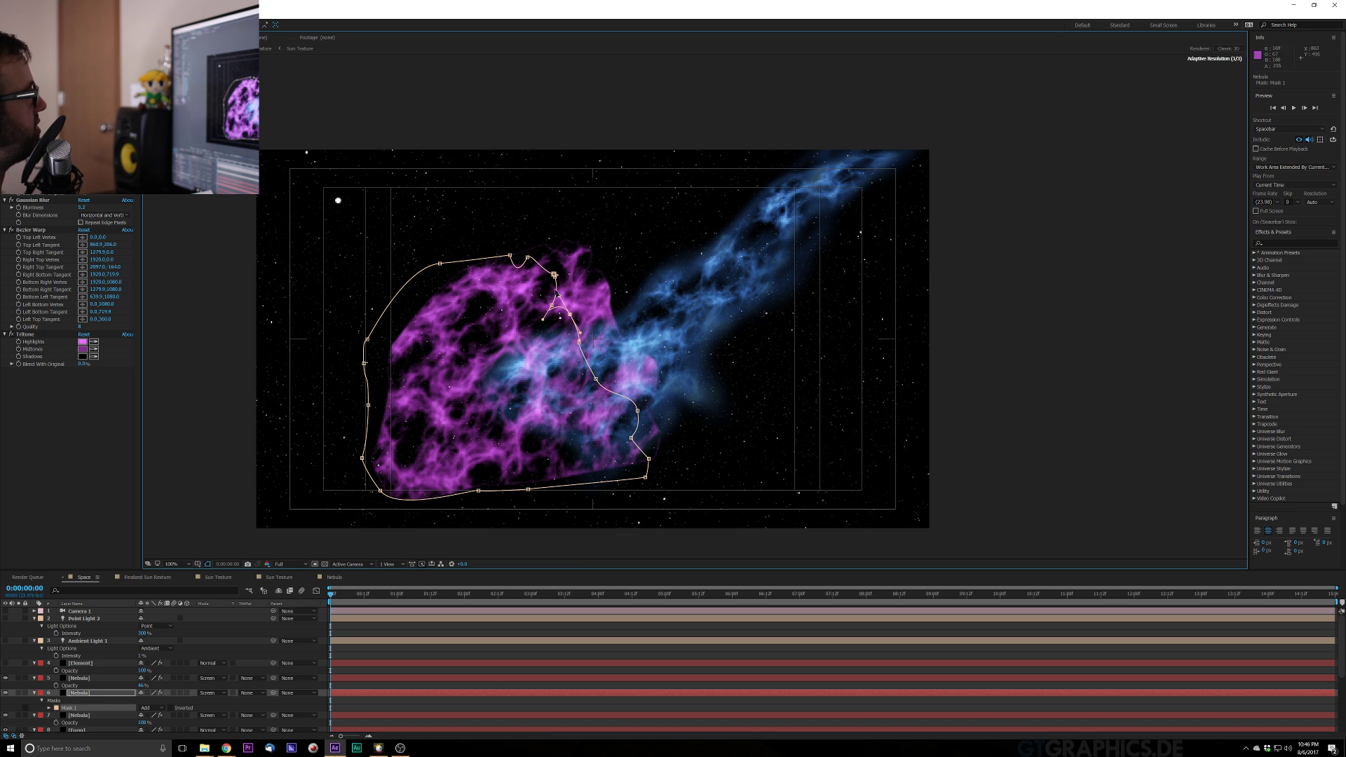
{"action": "left_click_drag", "start_coordinate": [551, 306], "coordinate": [553, 306]}
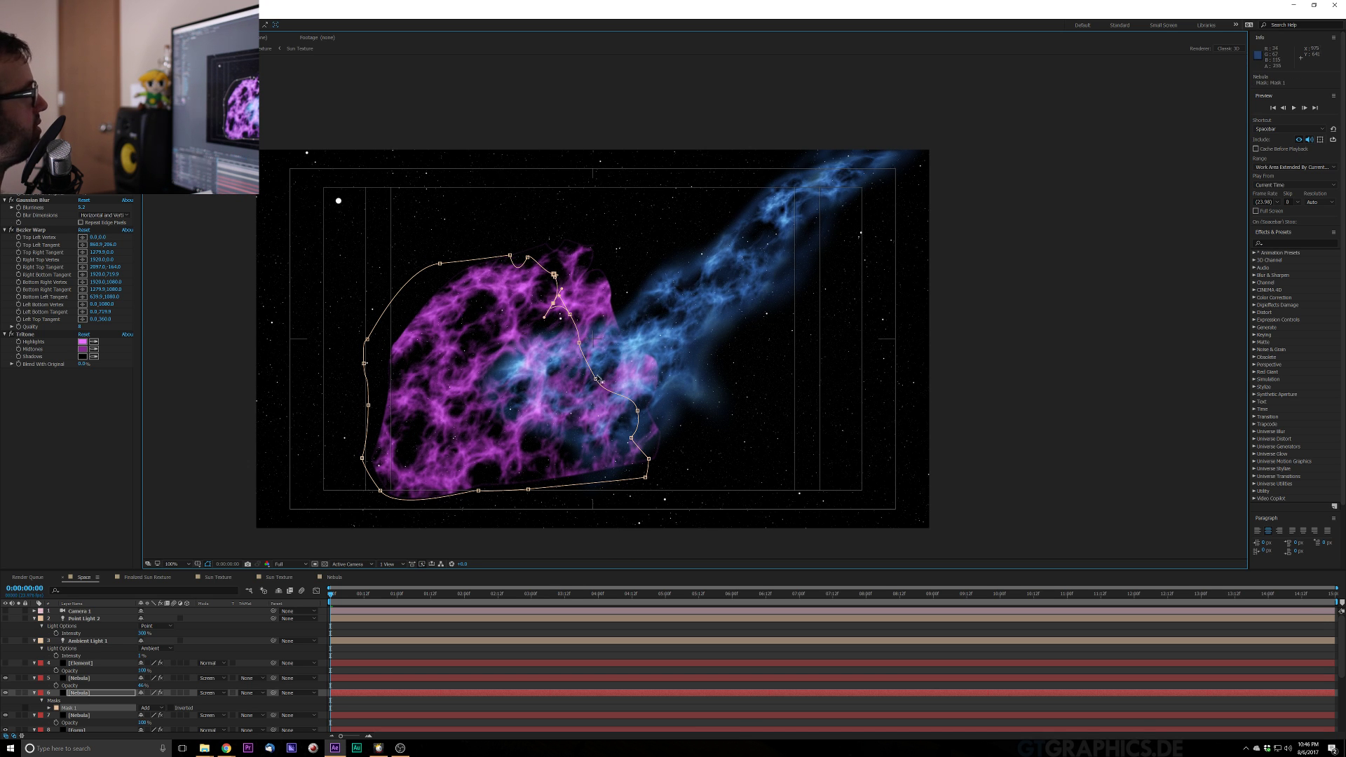
{"action": "left_click_drag", "start_coordinate": [596, 378], "coordinate": [569, 290]}
{"action": "key", "text": "ctrl+z"}
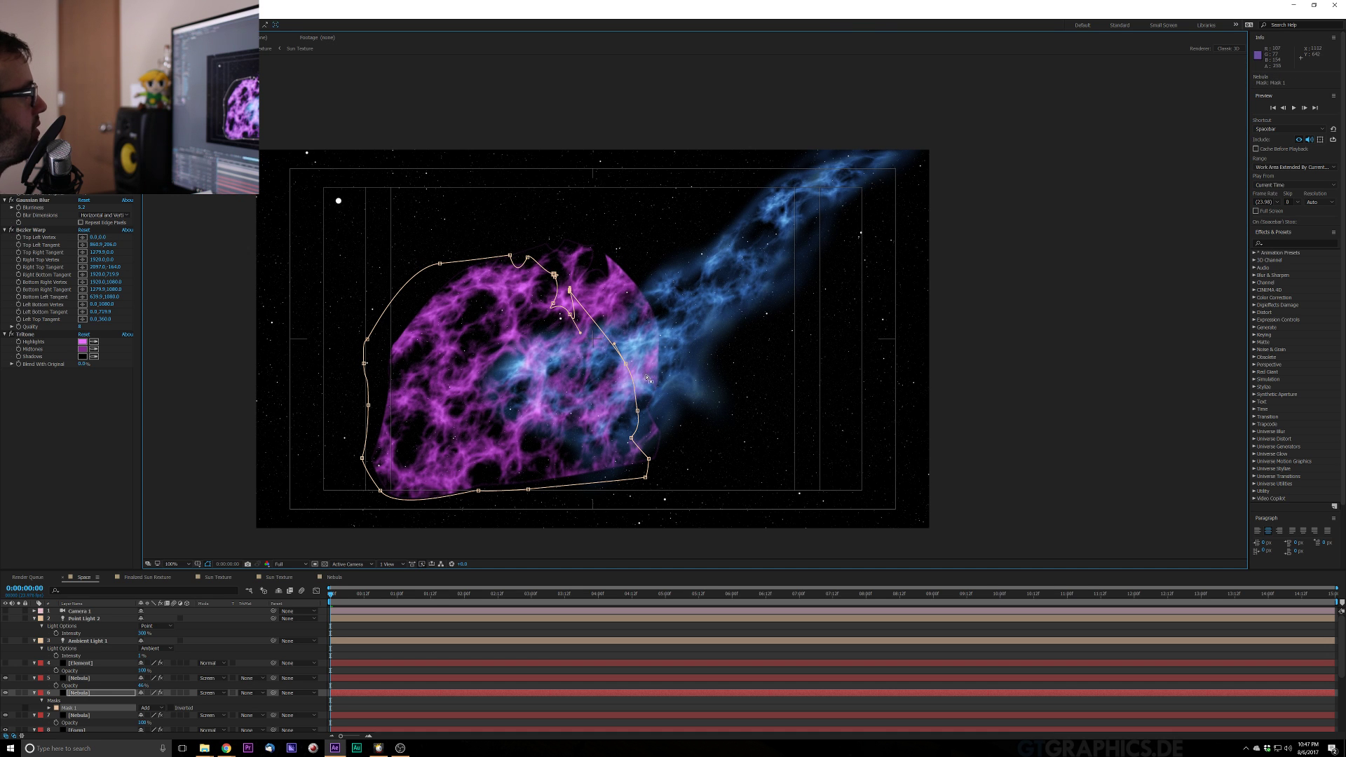
{"action": "left_click_drag", "start_coordinate": [636, 415], "coordinate": [636, 470]}
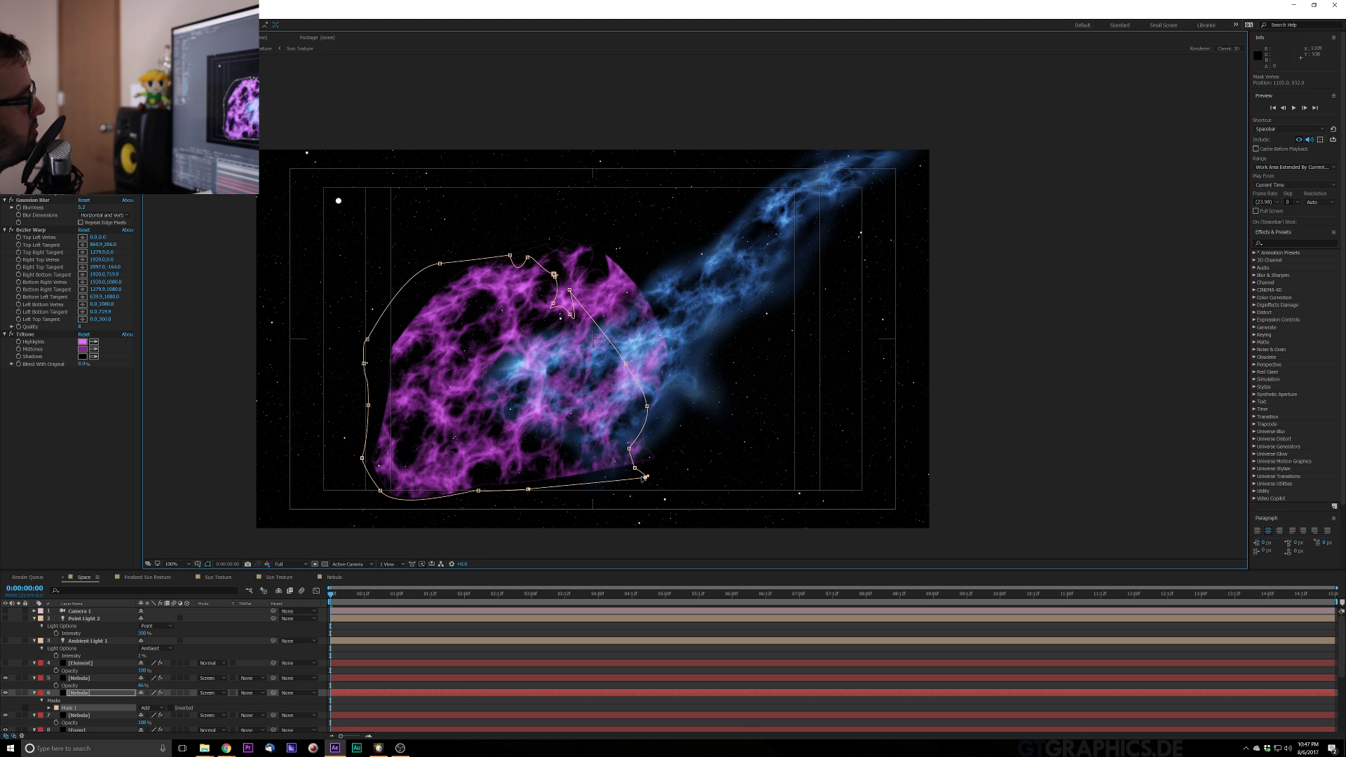
{"action": "left_click_drag", "start_coordinate": [644, 478], "coordinate": [629, 450]}
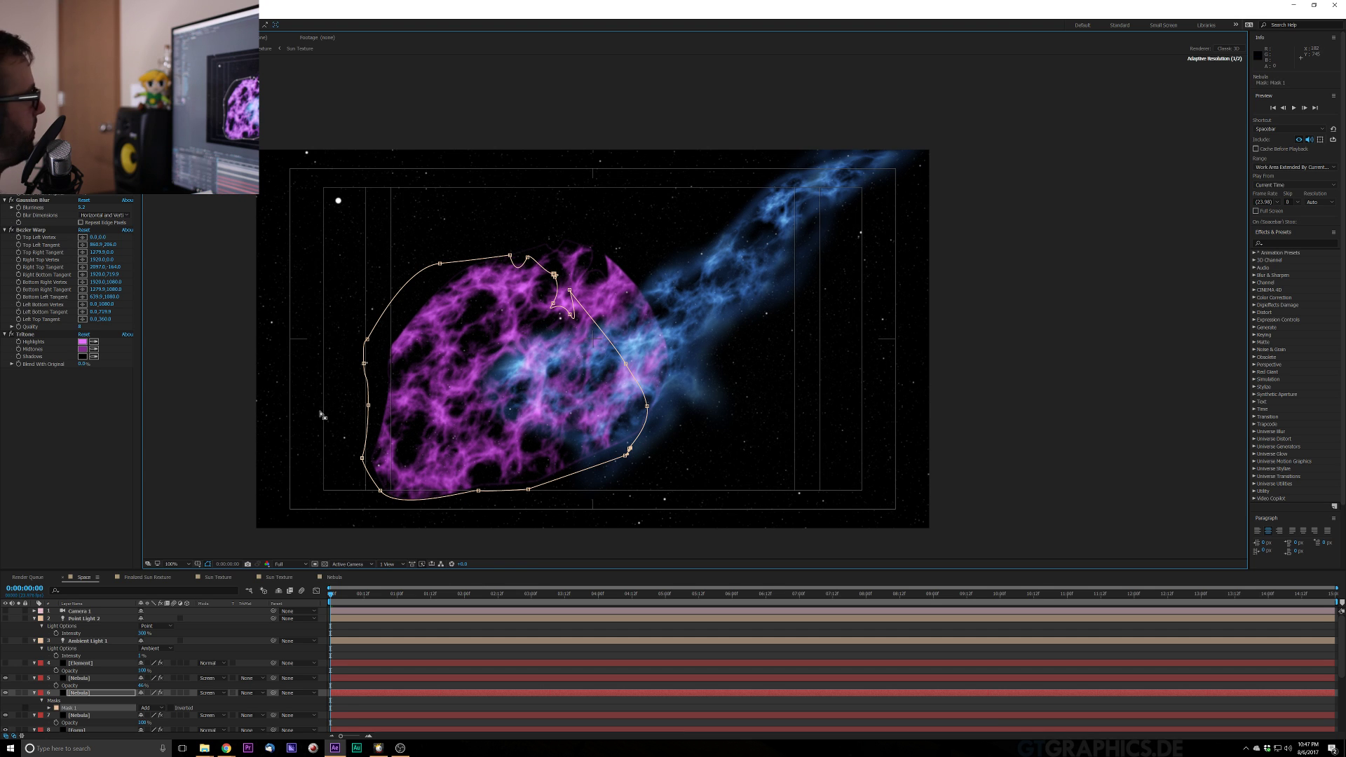
Feather the purple nebula's mask by about 175 pixels
{"action": "key", "text": "f"}
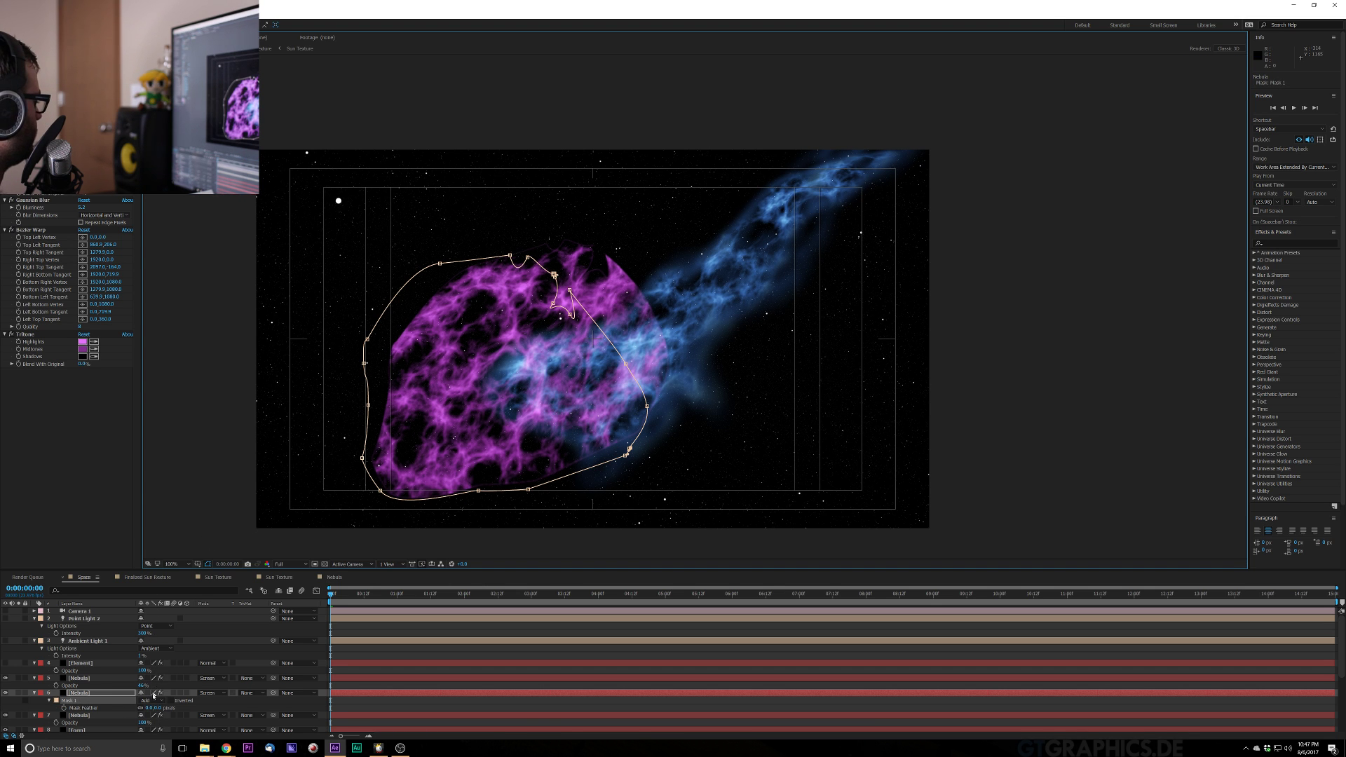
{"action": "left_click_drag", "start_coordinate": [159, 711], "coordinate": [228, 705]}
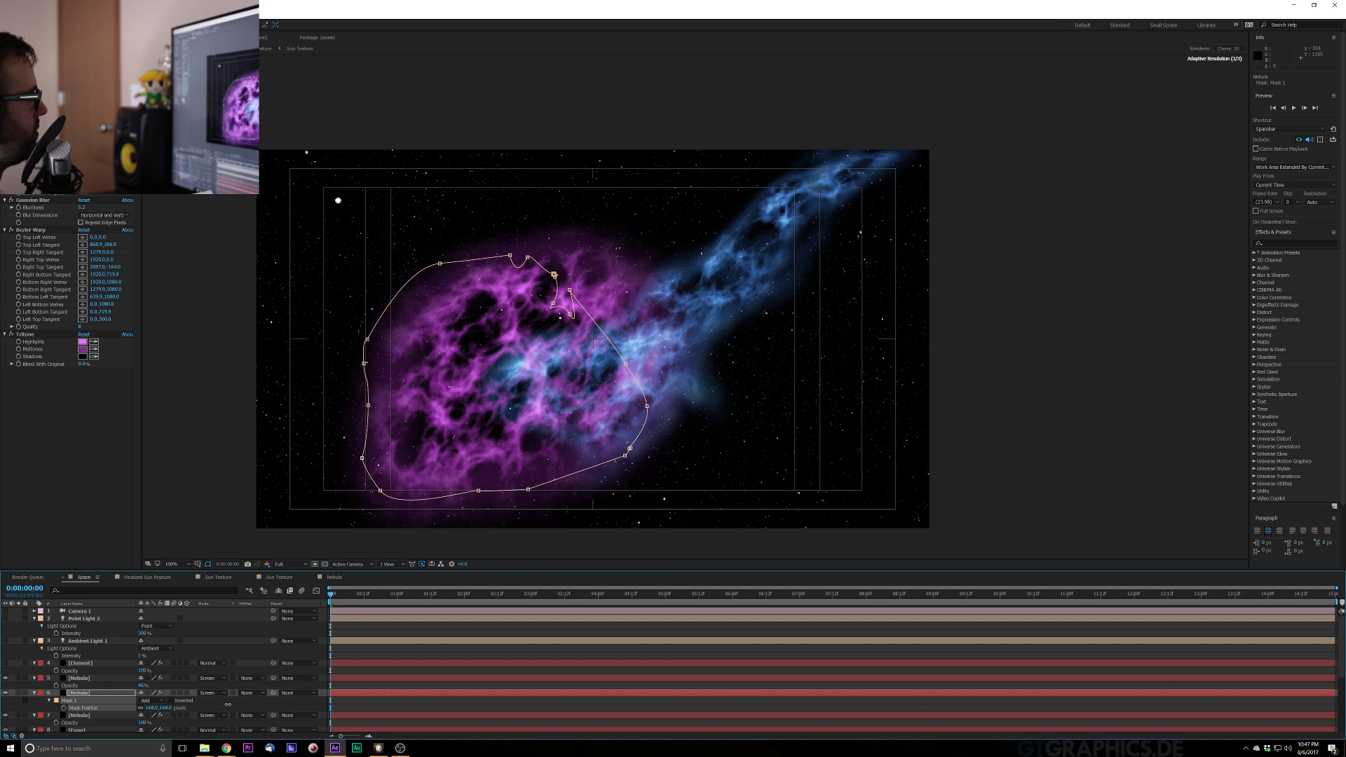
{"action": "left_click_drag", "start_coordinate": [228, 704], "coordinate": [231, 704]}
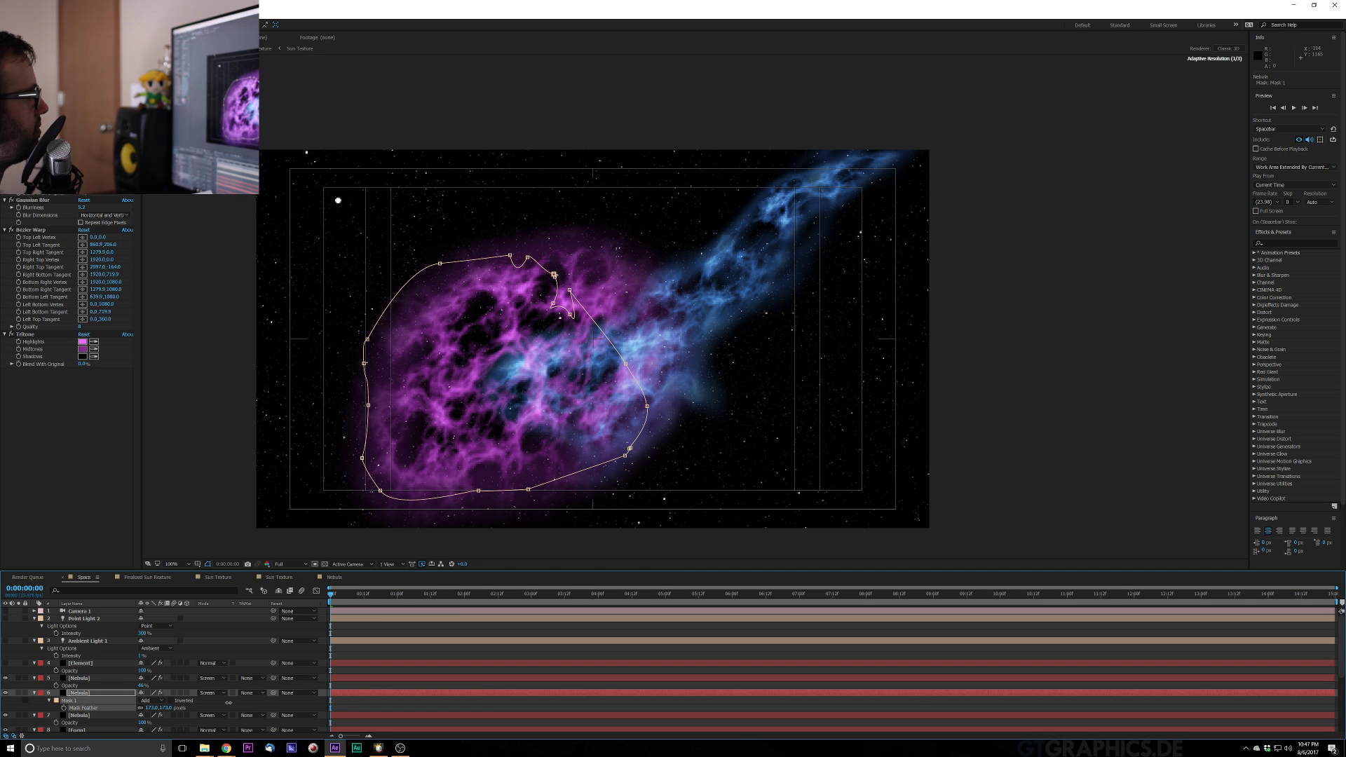
{"action": "left_click_drag", "start_coordinate": [229, 703], "coordinate": [230, 702]}
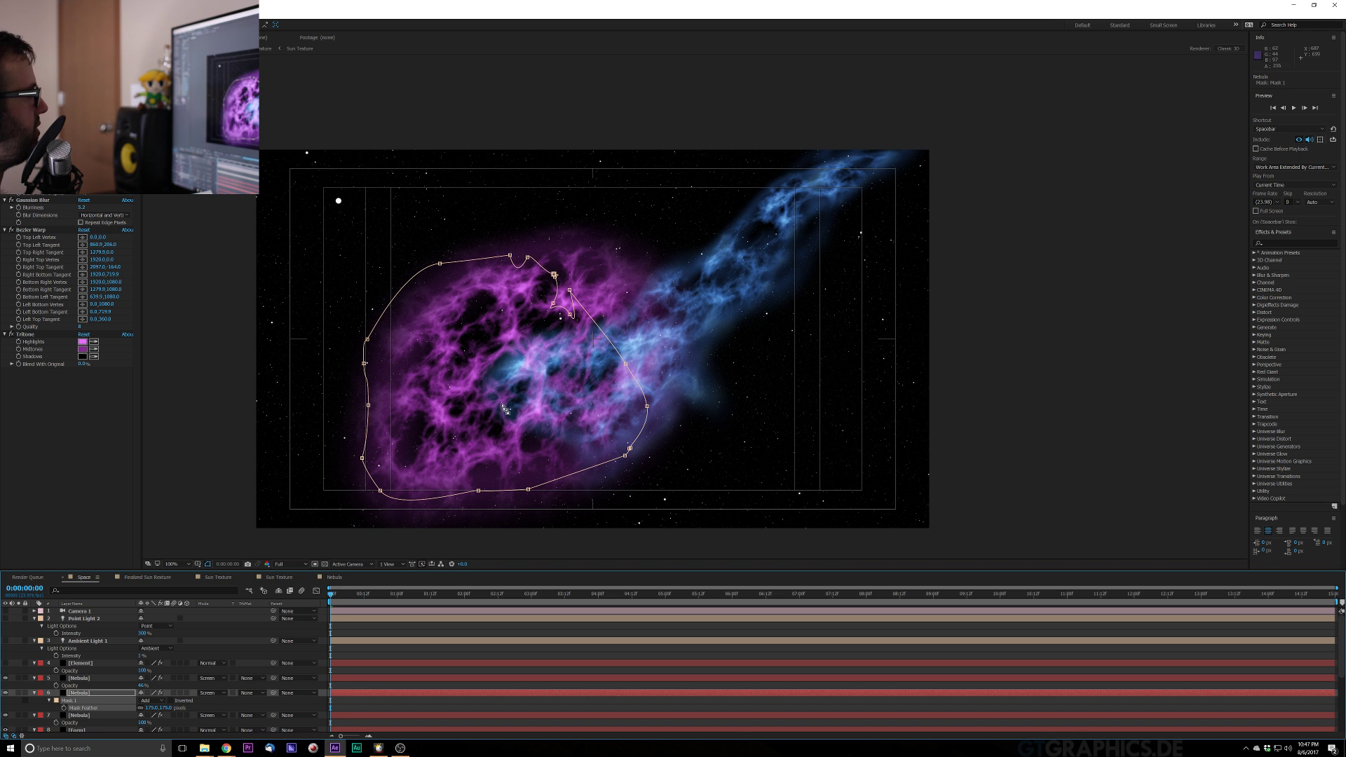
Shift the purple nebula slightly down and right over the blue nebula's end and scale it down to about 76%
{"action": "left_click_drag", "start_coordinate": [476, 457], "coordinate": [540, 468]}
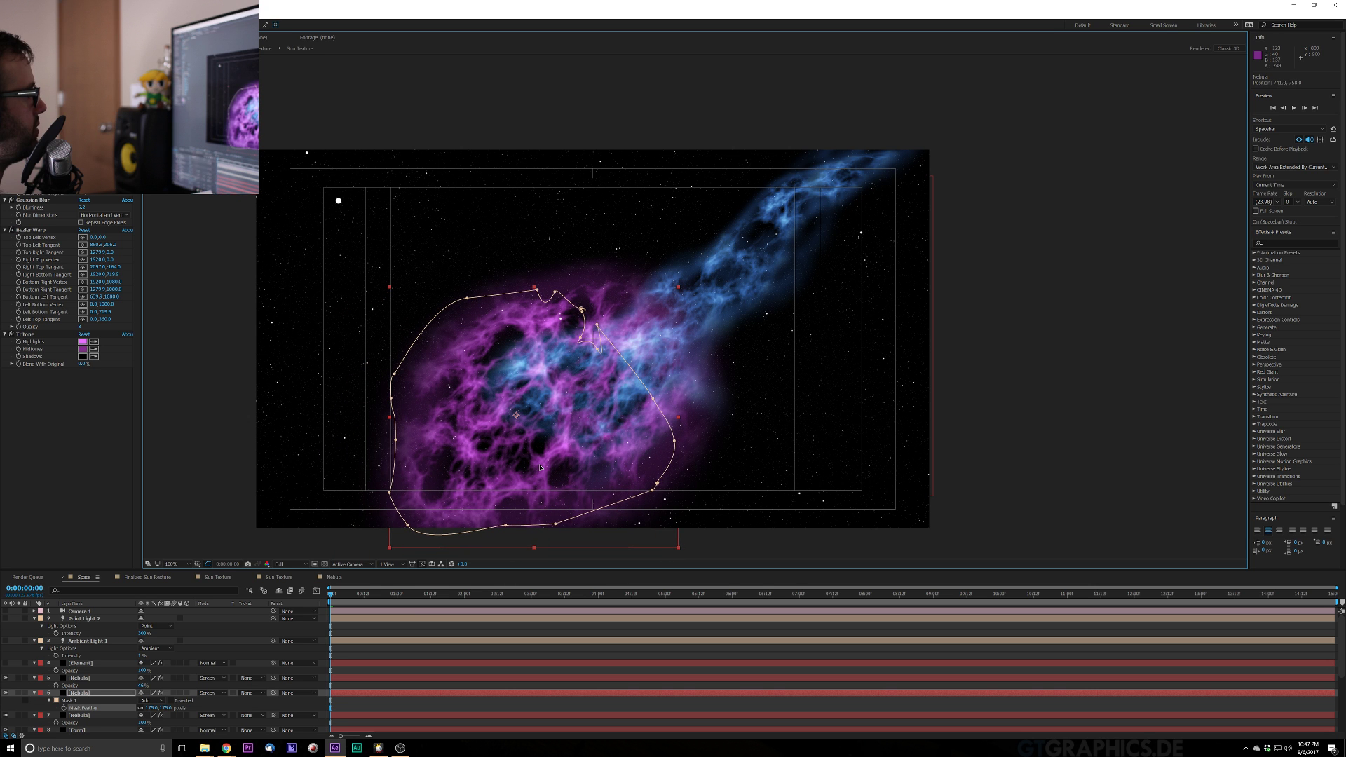
{"action": "left_click_drag", "start_coordinate": [678, 547], "coordinate": [655, 518]}
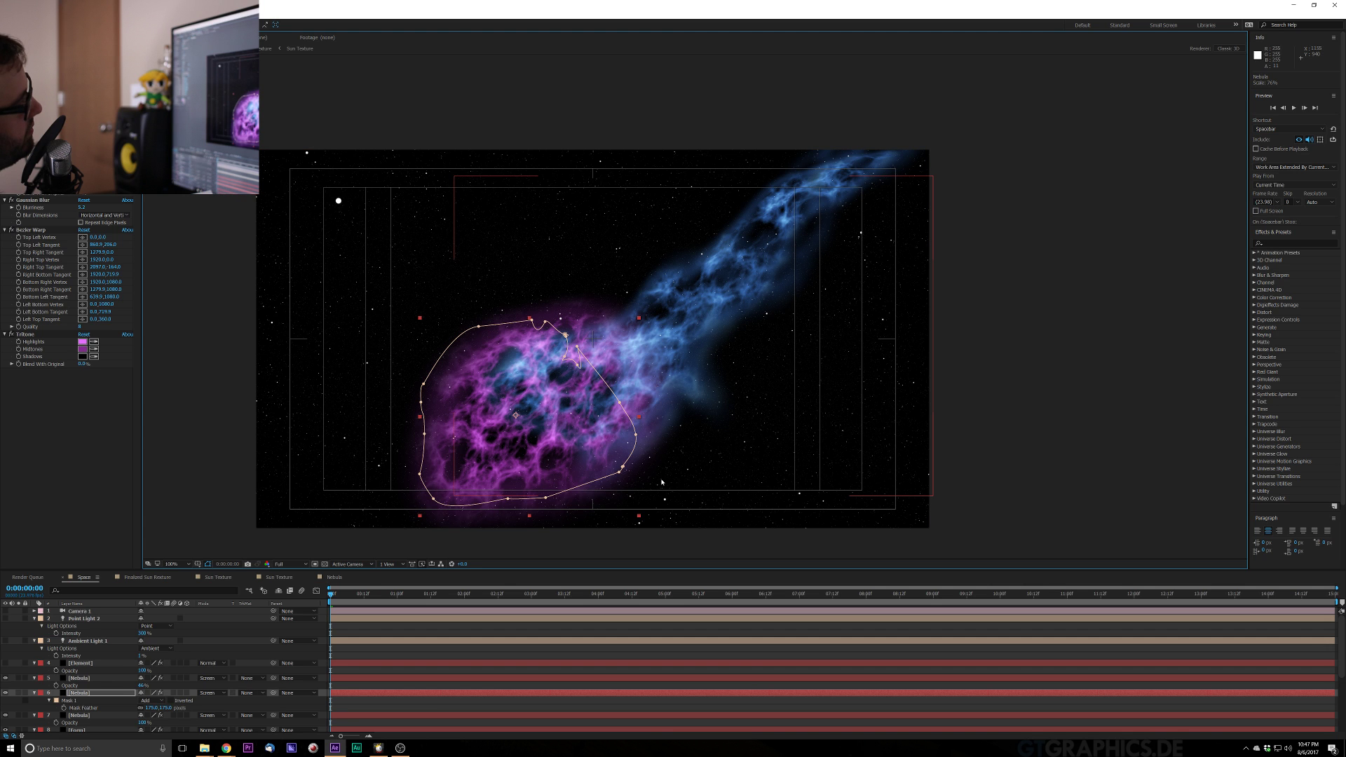
Duplicate the purple Nebula layer, placing the copy beneath the original, and raise the copy's Gaussian Blur blurriness to about 62
{"action": "left_click", "coordinate": [96, 694]}
{"action": "key", "text": "ctrl+d"}
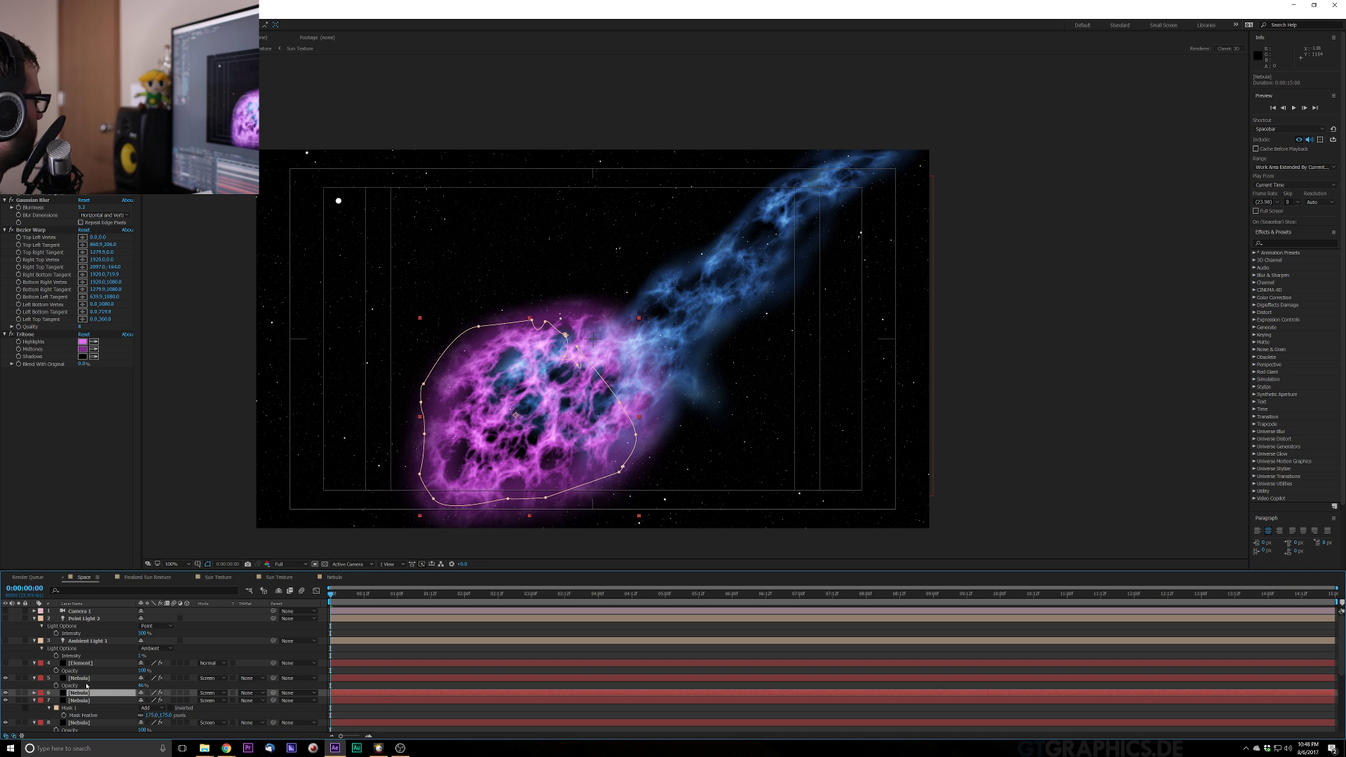
{"action": "key", "text": "ctrl+bracketleft"}
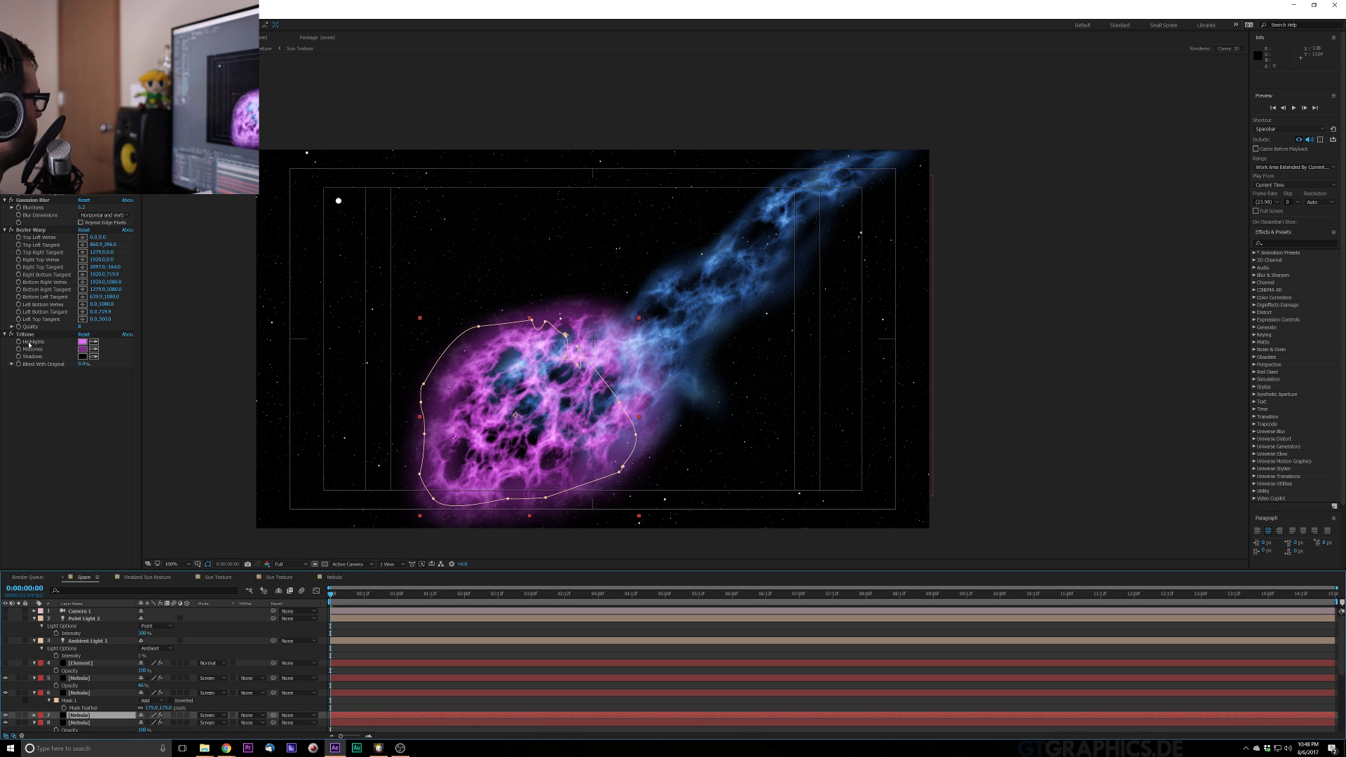
{"action": "left_click_drag", "start_coordinate": [86, 170], "coordinate": [109, 169]}
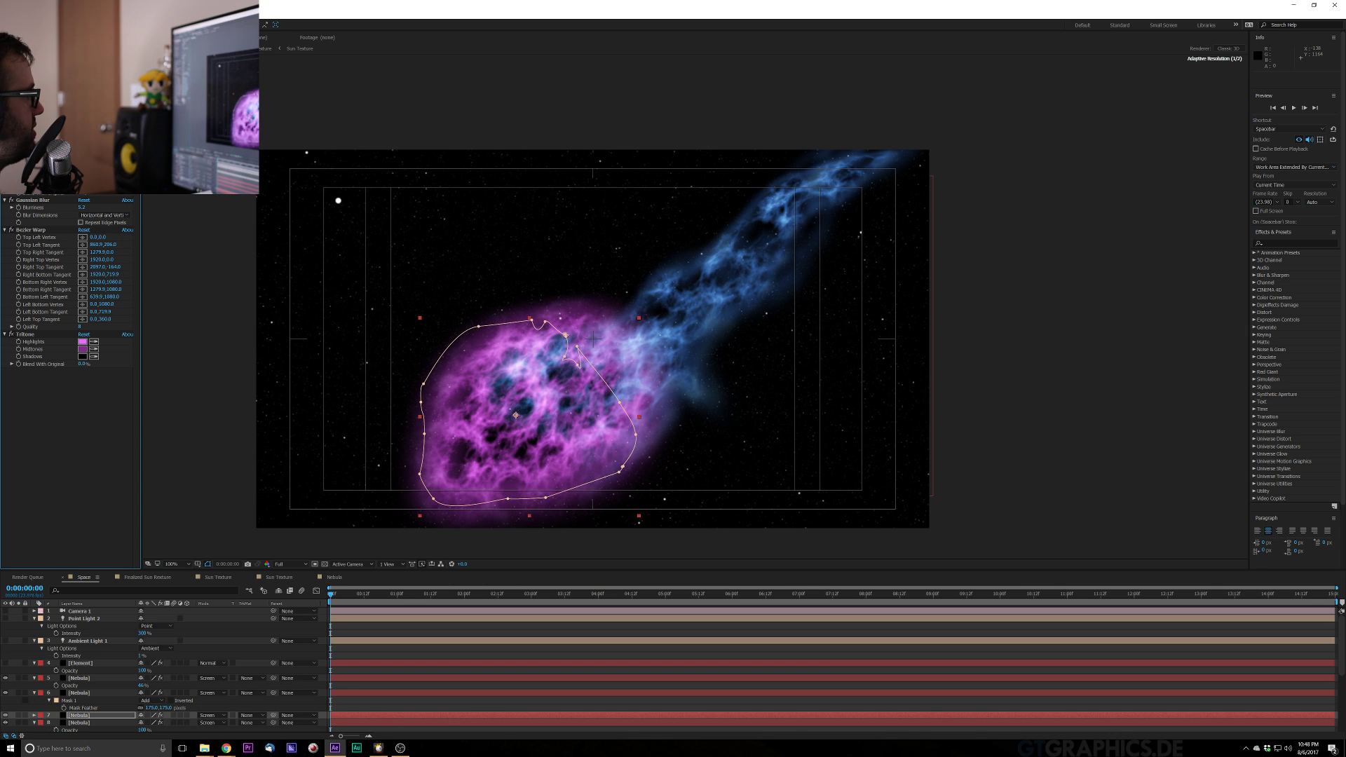
{"action": "left_click_drag", "start_coordinate": [81, 207], "coordinate": [93, 207]}
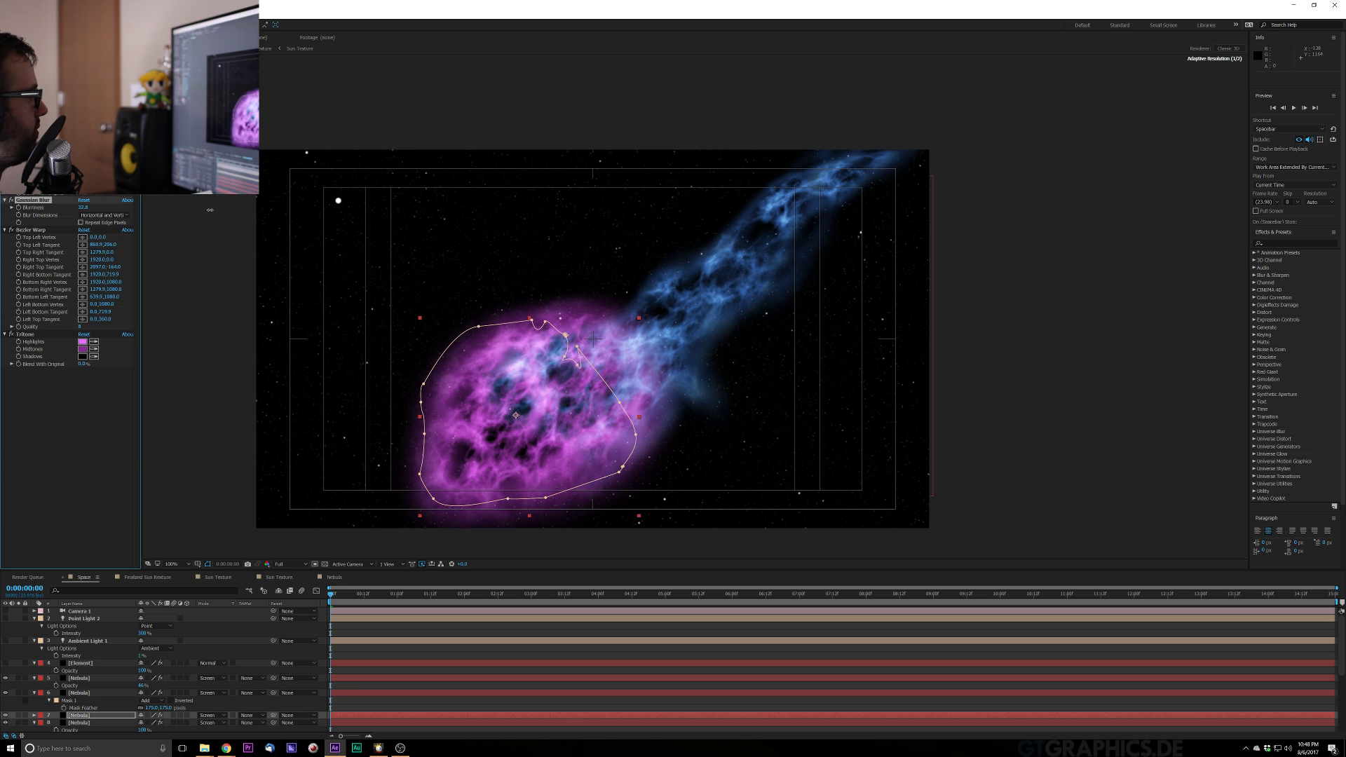
{"action": "left_click_drag", "start_coordinate": [93, 208], "coordinate": [94, 207]}
{"action": "left_click_drag", "start_coordinate": [286, 232], "coordinate": [390, 225]}
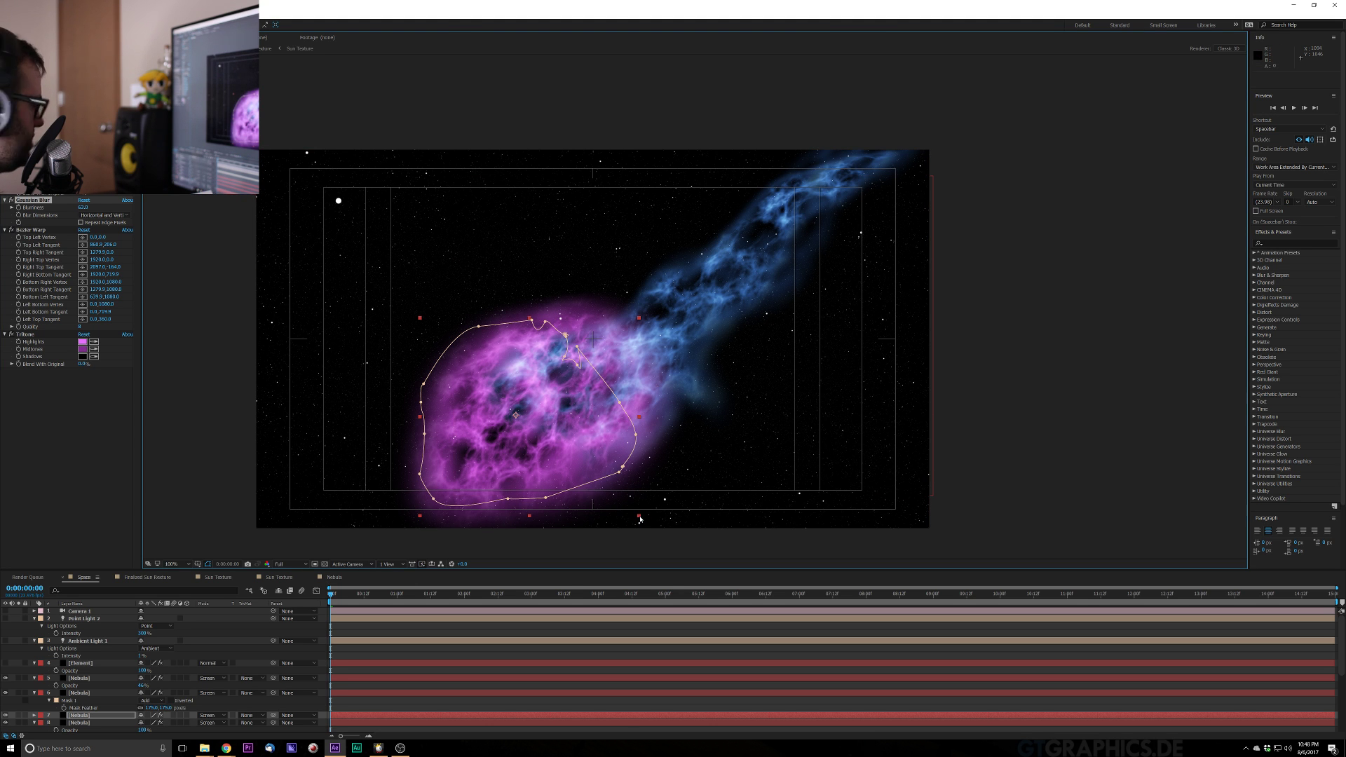
Scale the blurred purple copy up to about 84% wide and 88% high and lower its opacity
{"action": "left_click_drag", "start_coordinate": [640, 518], "coordinate": [653, 532]}
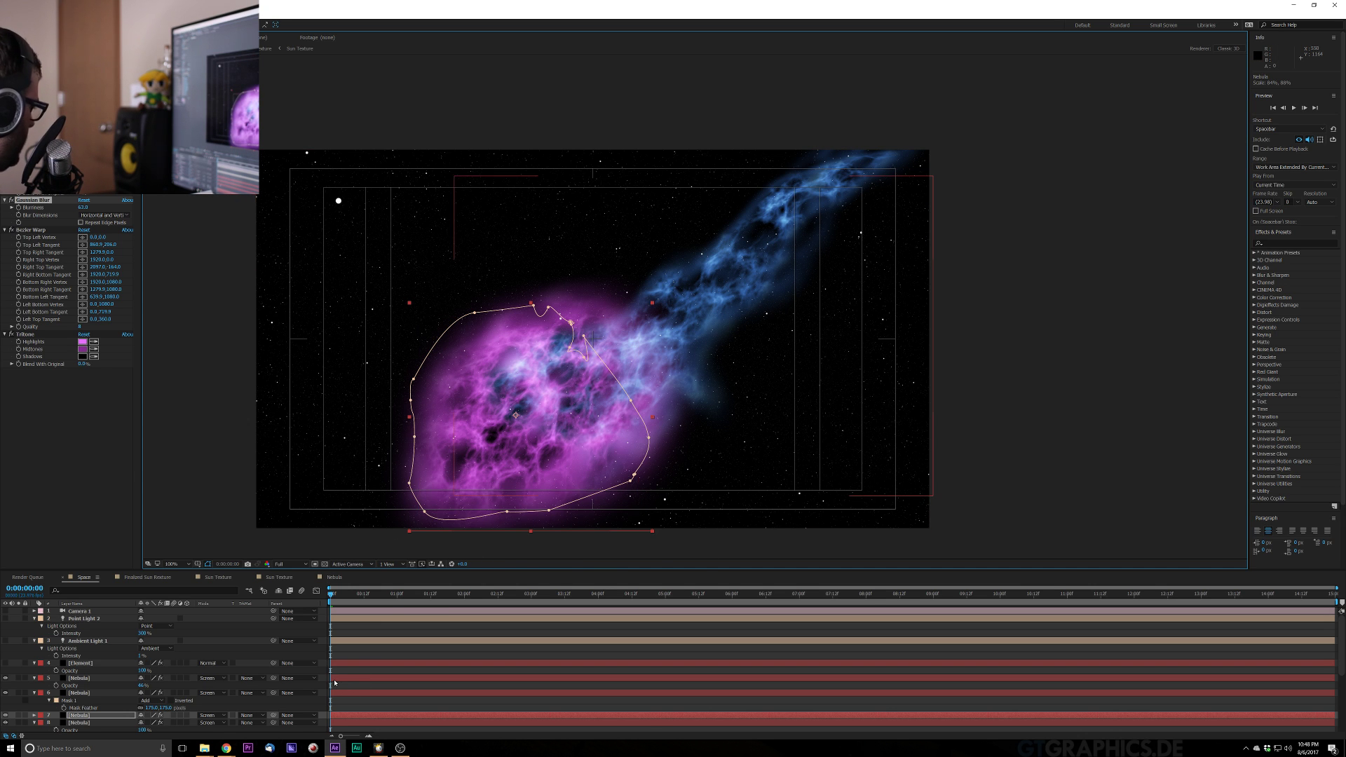
{"action": "key", "text": "t"}
{"action": "mouse_move", "coordinate": [143, 723]}
{"action": "left_mouse_down"}
{"action": "mouse_move", "coordinate": [101, 732]}
{"action": "mouse_move", "coordinate": [119, 734]}
{"action": "left_mouse_up"}
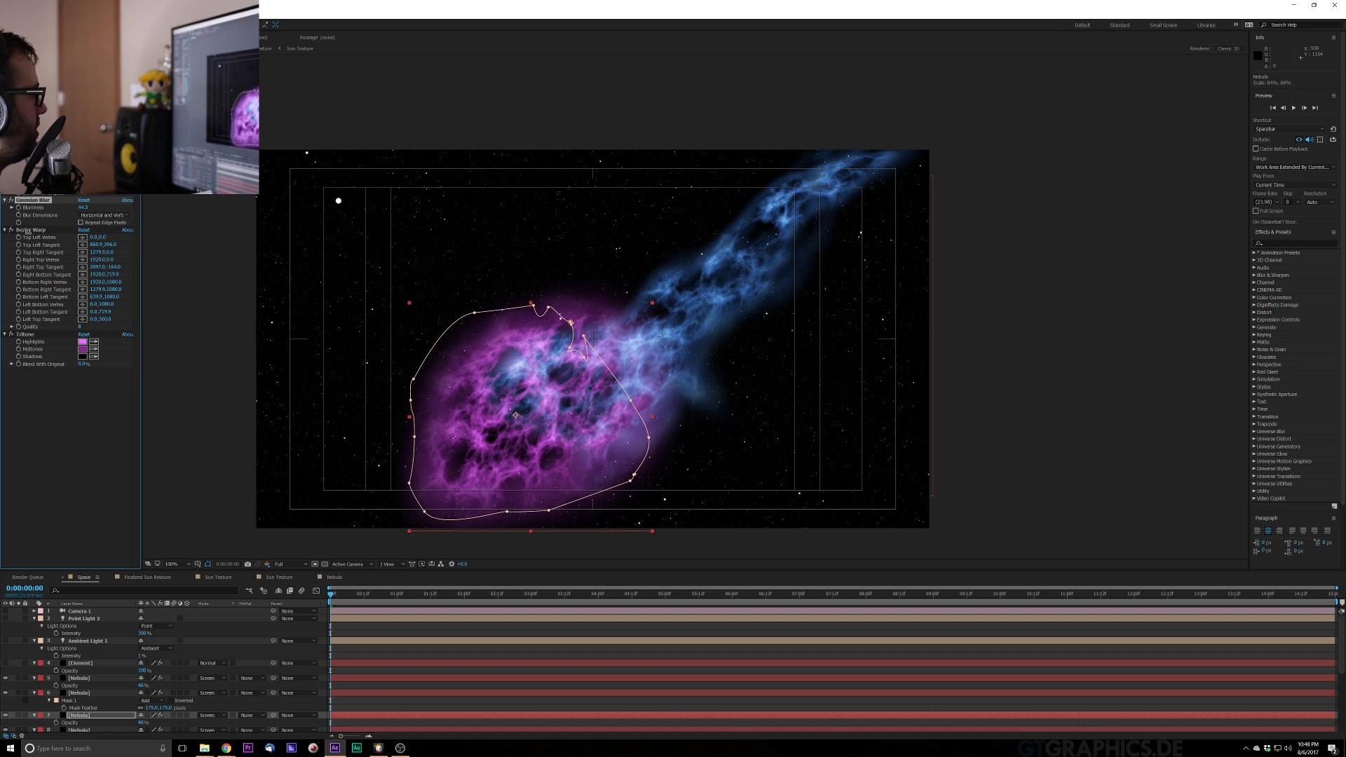
Reduce the Gaussian Blur blurriness of the purple Nebula copy
{"action": "left_click_drag", "start_coordinate": [83, 207], "coordinate": [2, 377]}
{"action": "left_click_drag", "start_coordinate": [24, 274], "coordinate": [92, 295]}
{"action": "left_click_drag", "start_coordinate": [103, 244], "coordinate": [84, 245]}
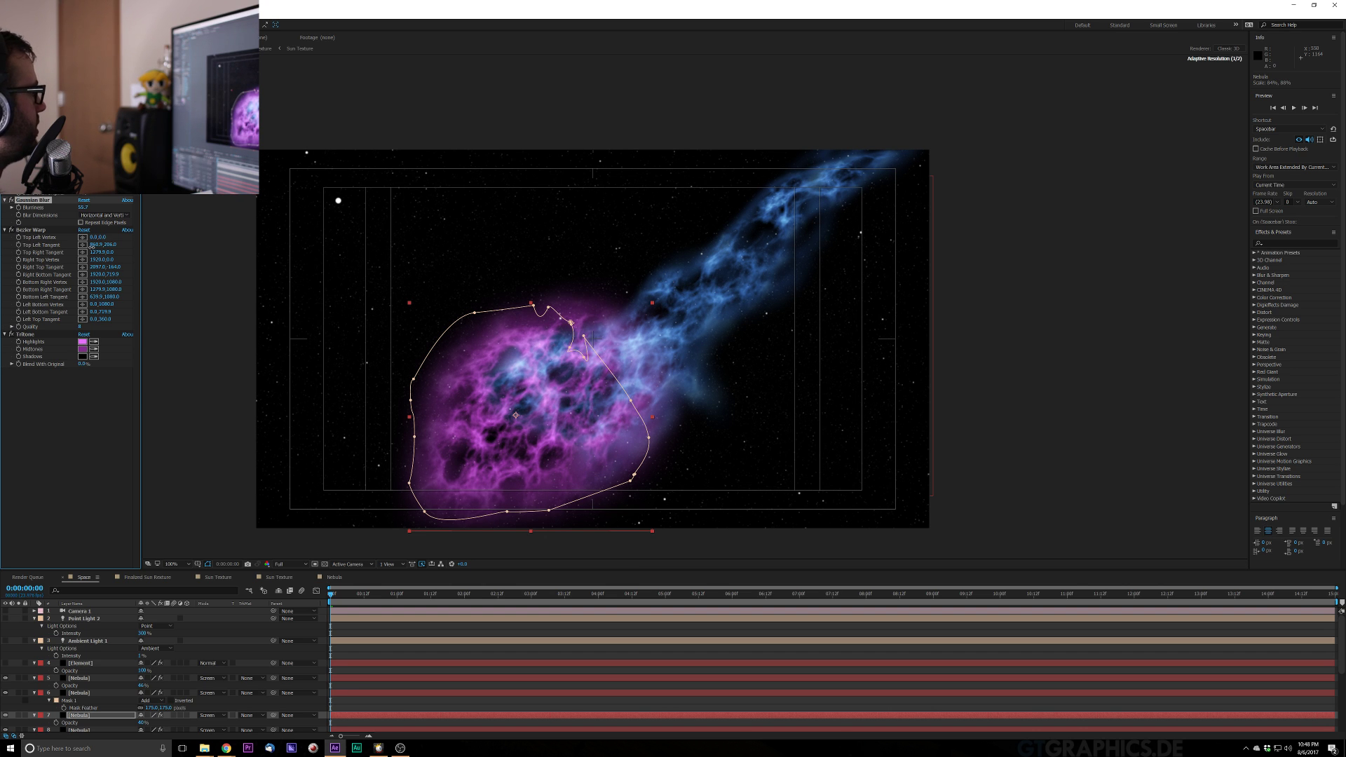
Apply a Curves effect to the sharp purple Nebula layer and shape its RGB curve into a contrast-boosting S-curve
{"action": "left_click", "coordinate": [87, 693]}
{"action": "key", "text": "ctrl+space"}
{"action": "type", "text": "curves"}
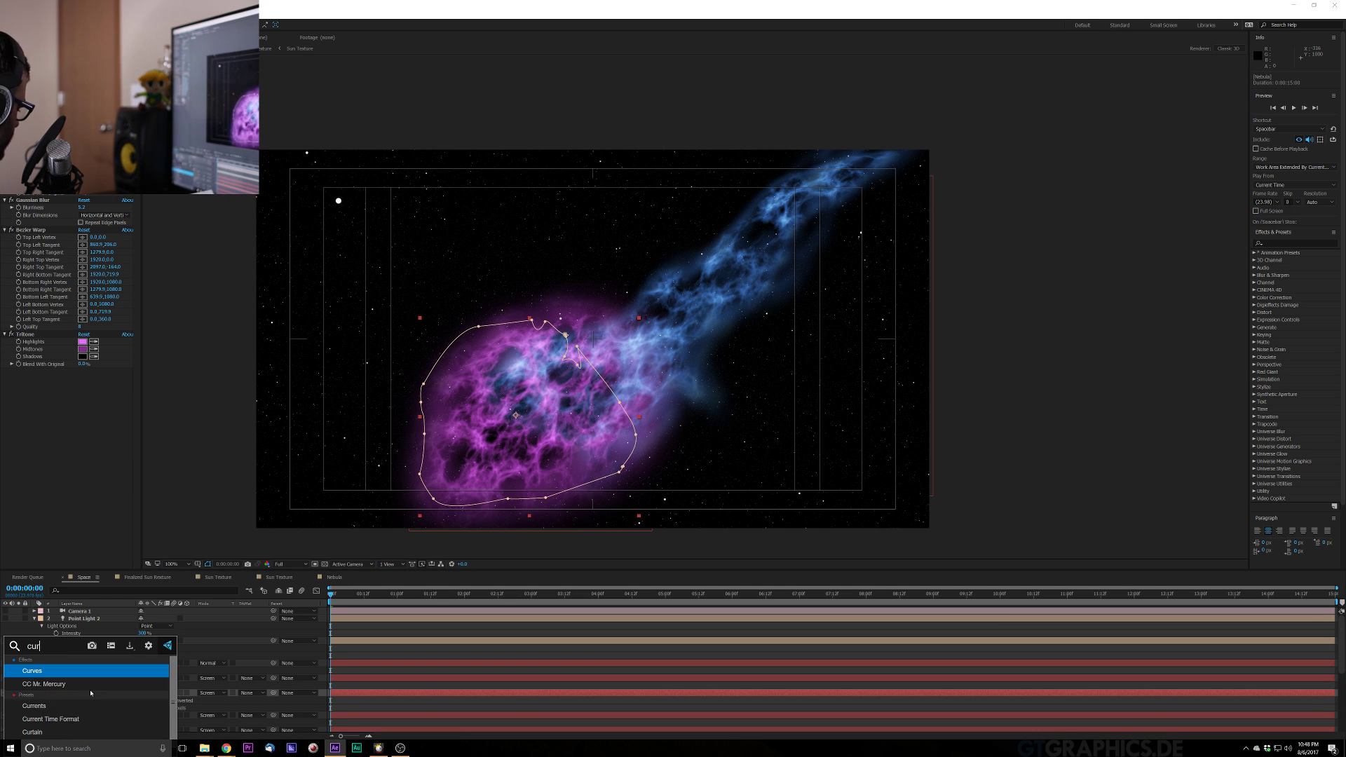
{"action": "left_click", "coordinate": [91, 671]}
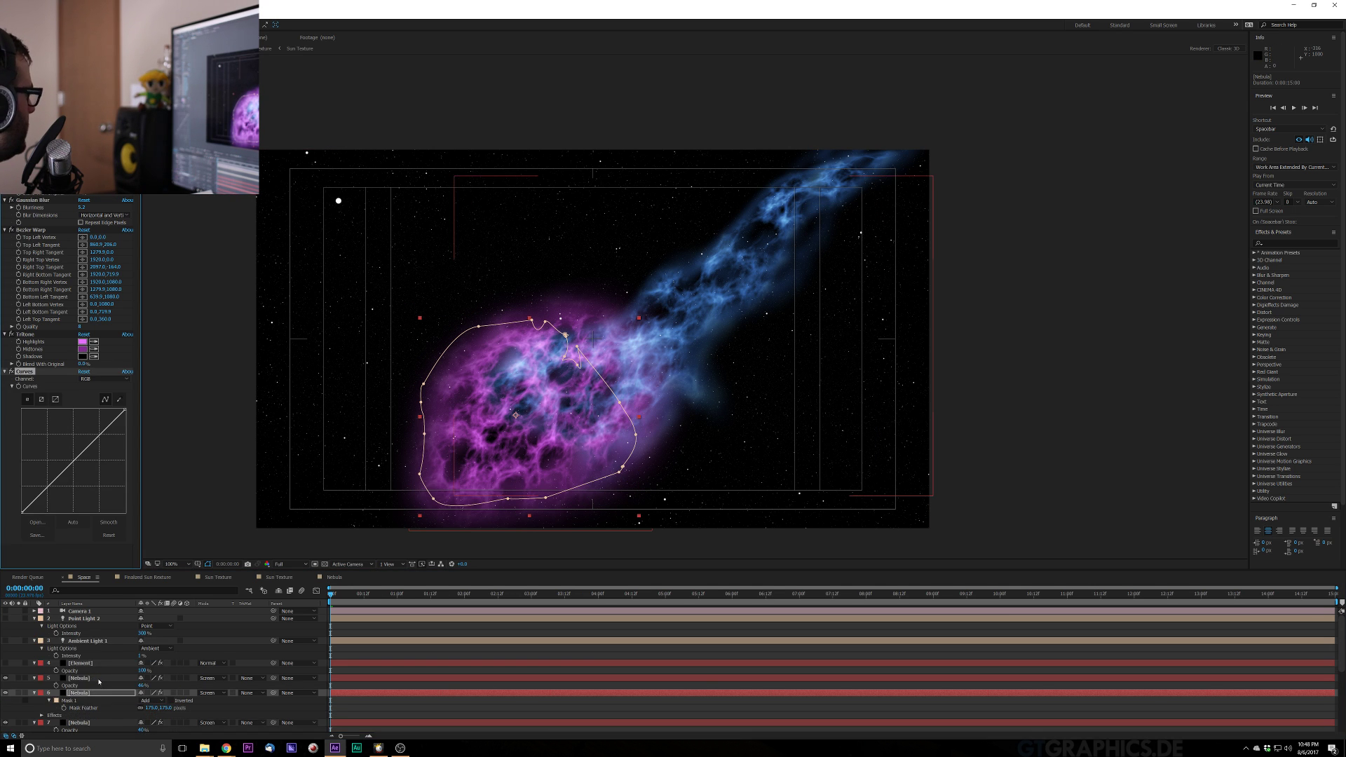
{"action": "left_click_drag", "start_coordinate": [95, 440], "coordinate": [89, 435]}
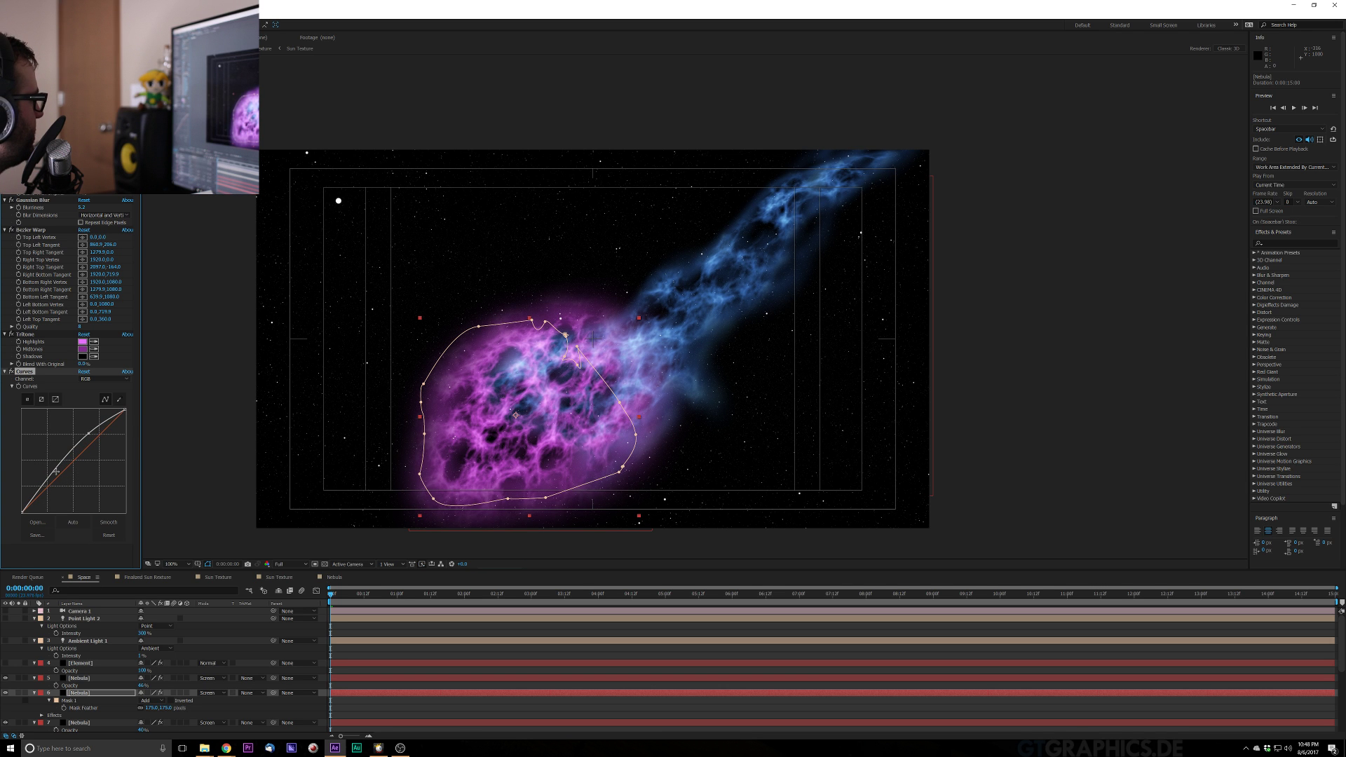
{"action": "left_click_drag", "start_coordinate": [56, 472], "coordinate": [62, 484]}
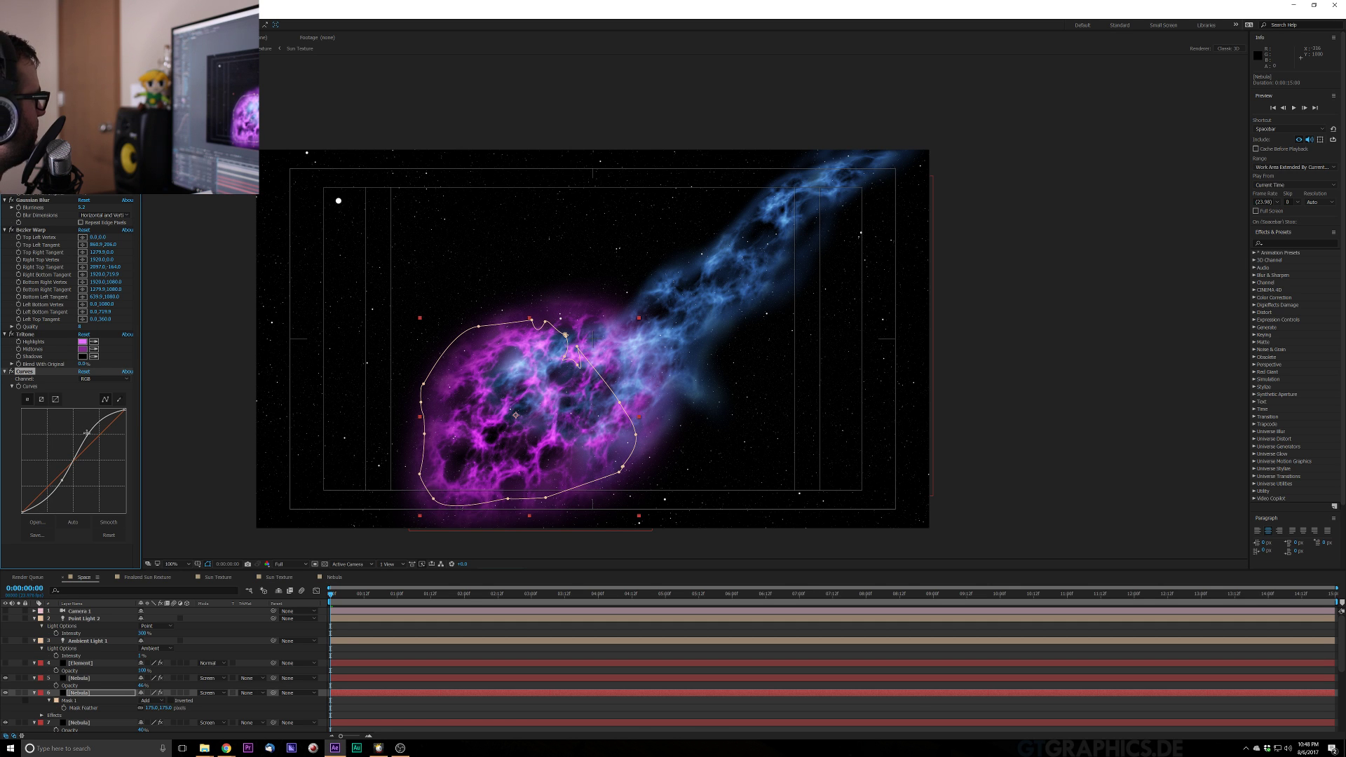
{"action": "left_click_drag", "start_coordinate": [86, 433], "coordinate": [87, 436]}
Lighten the sharp purple Nebula's Tritone highlights to a pale pinkish violet and deselect the layer
{"action": "left_click", "coordinate": [91, 342]}
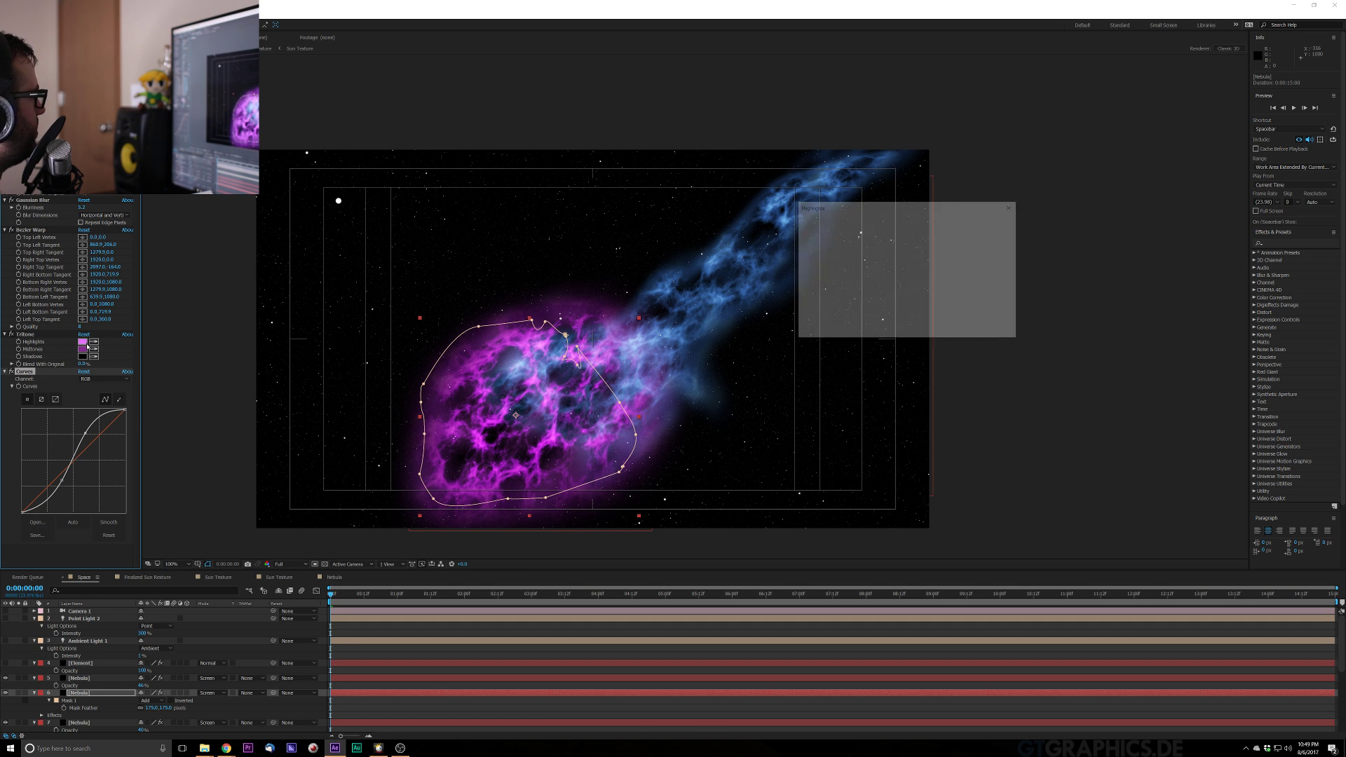
{"action": "left_click", "coordinate": [837, 216]}
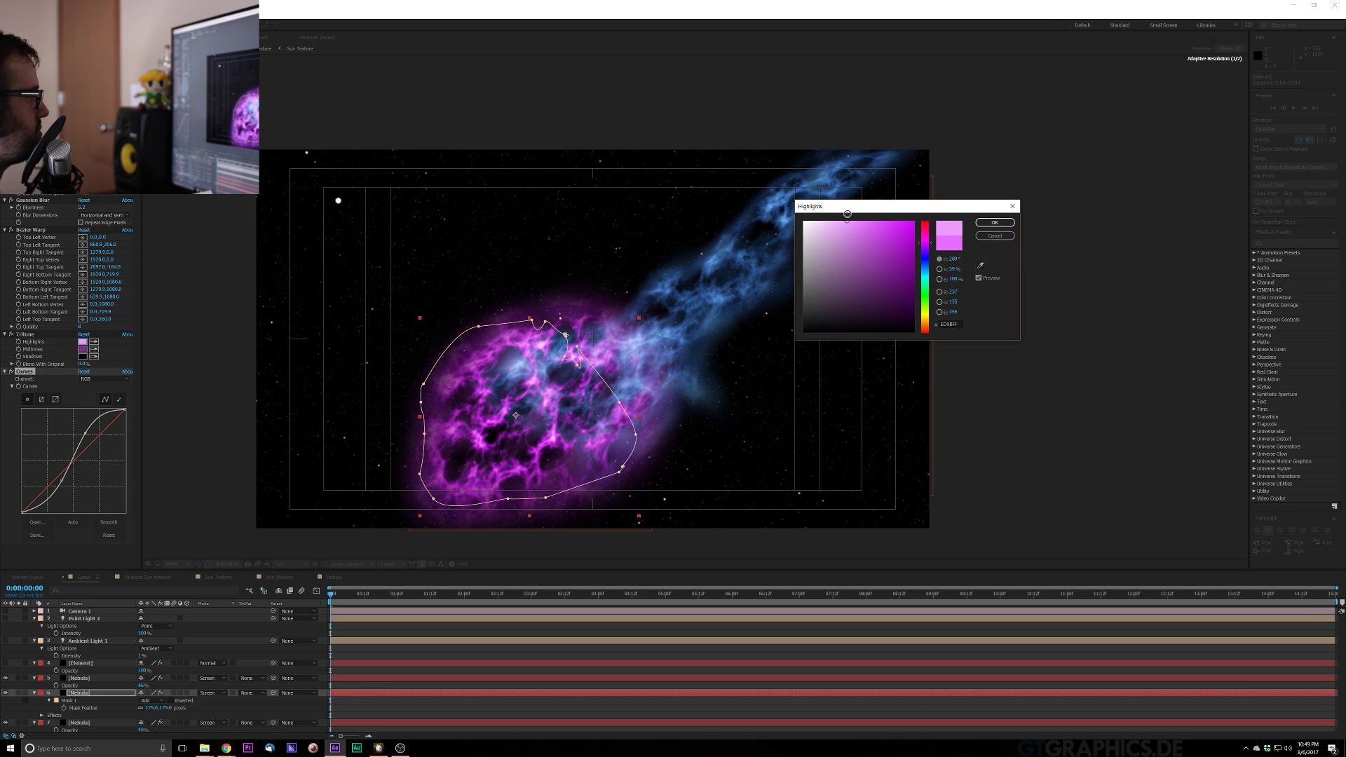
{"action": "left_click", "coordinate": [995, 223]}
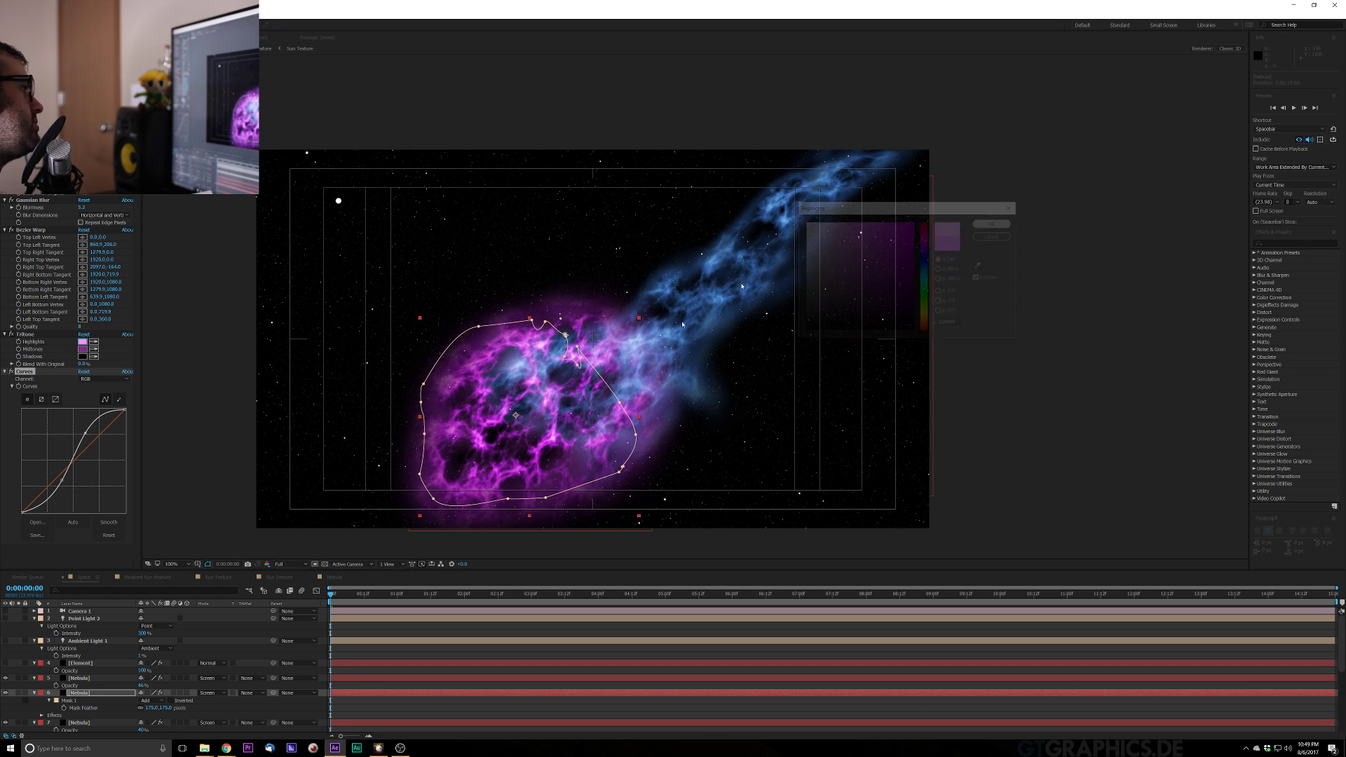
{"action": "left_click", "coordinate": [1005, 408]}
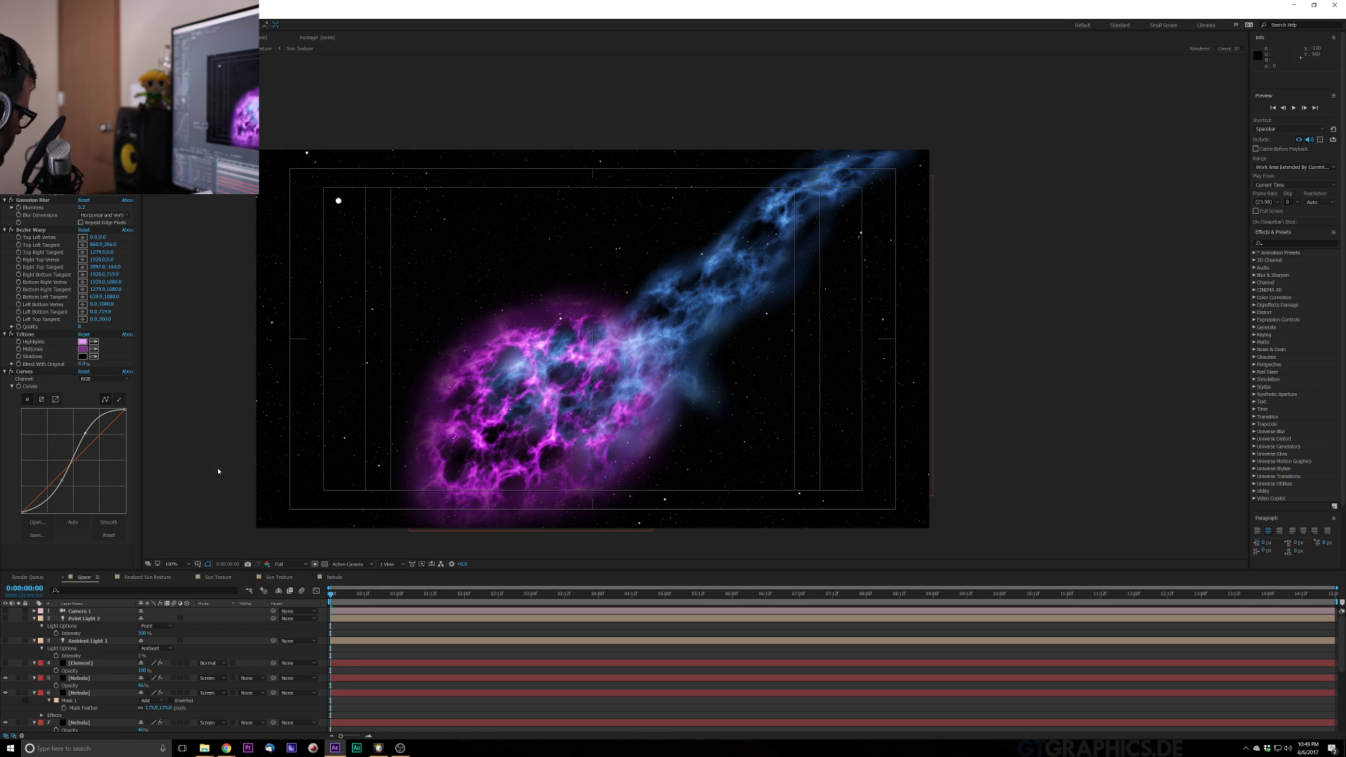
Check which Nebula layers form the blue and the sharp purple clouds by switching their visibility off and on
{"action": "key", "text": "r"}
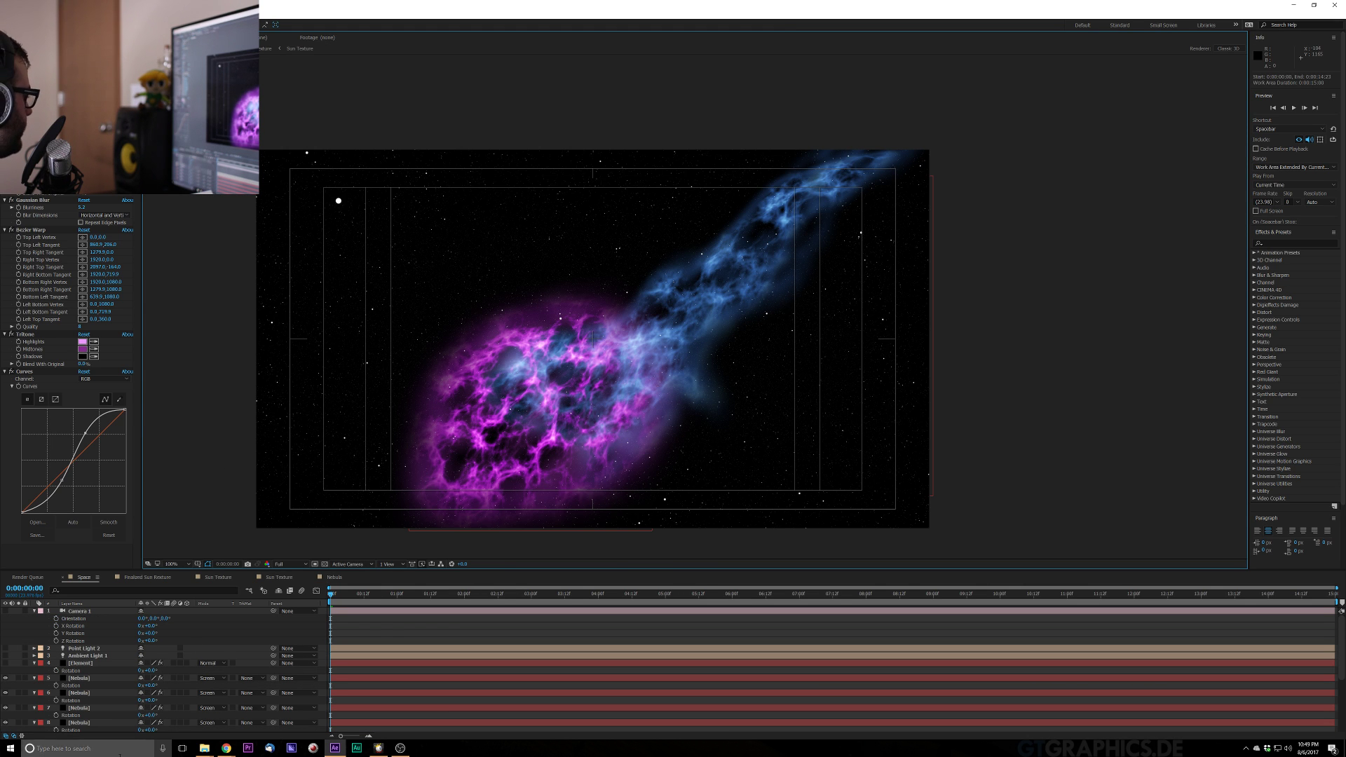
{"action": "left_click", "coordinate": [11, 722]}
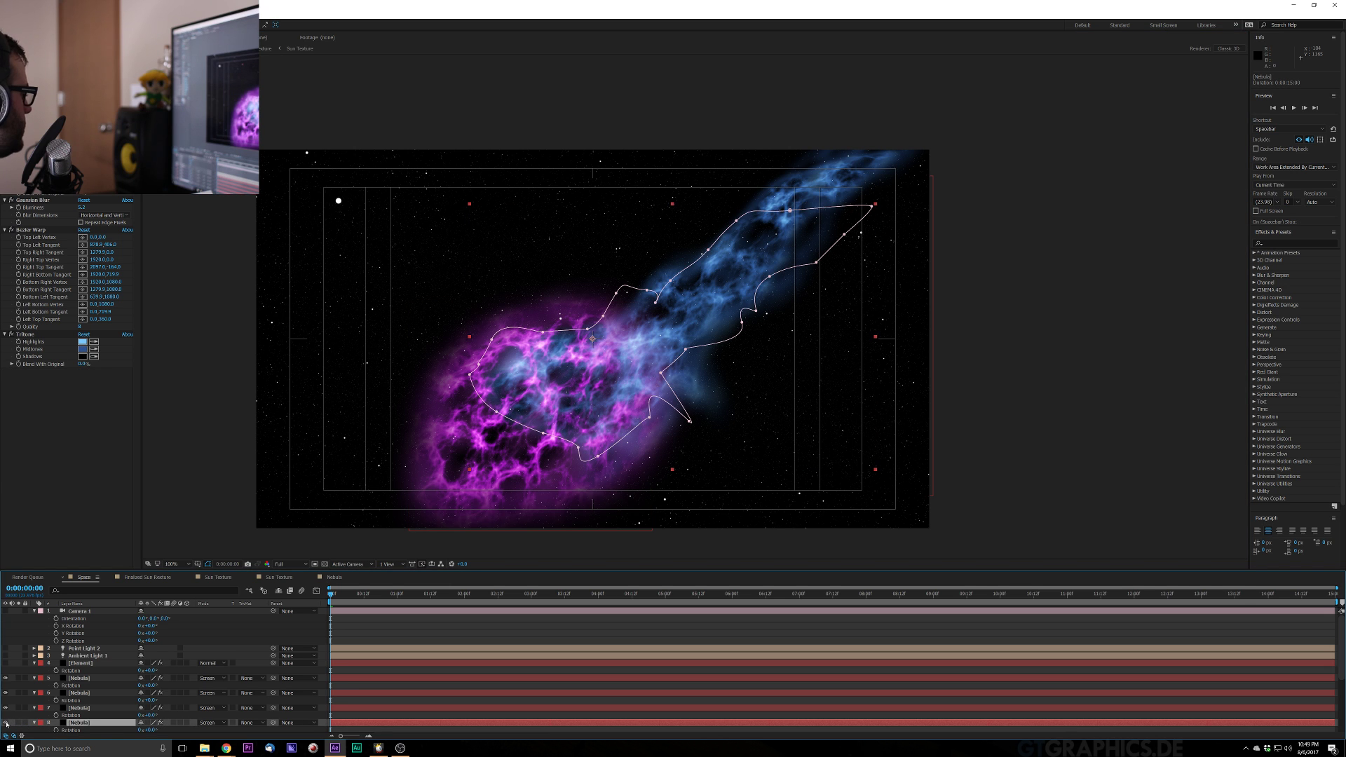
{"action": "left_click", "coordinate": [8, 723]}
{"action": "left_click", "coordinate": [8, 722]}
{"action": "scroll", "coordinate": [10, 718], "scroll_direction": "down", "scroll_amount": 3}
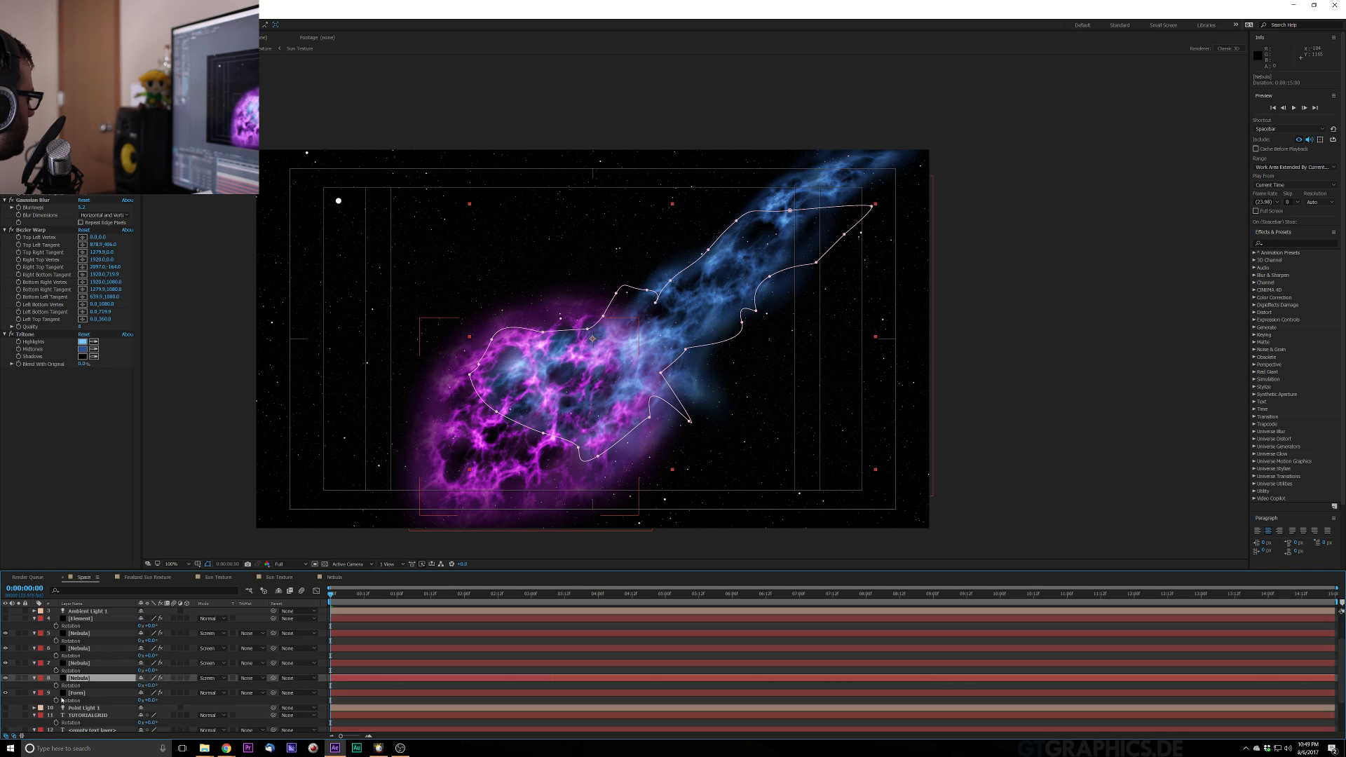
{"action": "scroll", "coordinate": [78, 668], "scroll_direction": "up", "scroll_amount": 2}
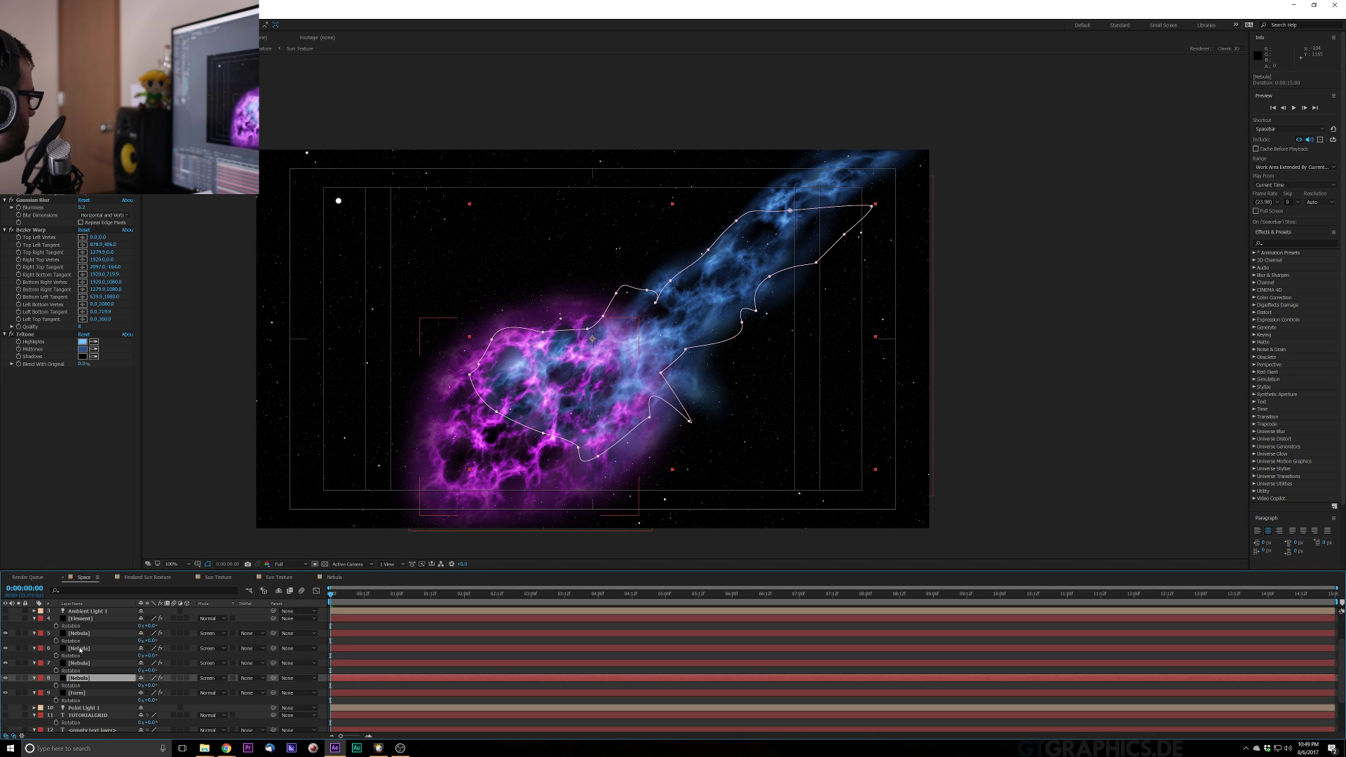
{"action": "left_click", "coordinate": [79, 647]}
{"action": "left_click", "coordinate": [6, 650]}
{"action": "left_click", "coordinate": [6, 650]}
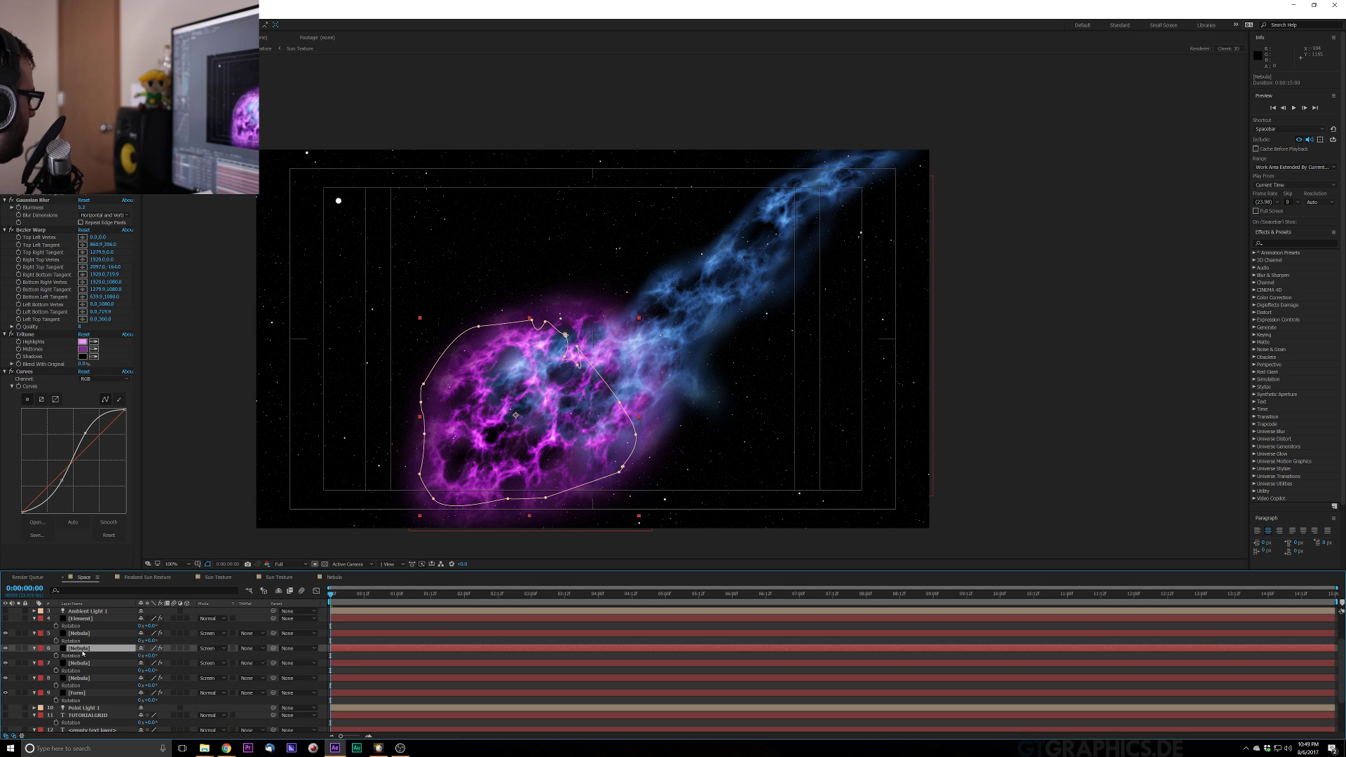
Apply a Turbulent Displace effect to the sharp purple Nebula layer
{"action": "key", "text": "ctrl+space"}
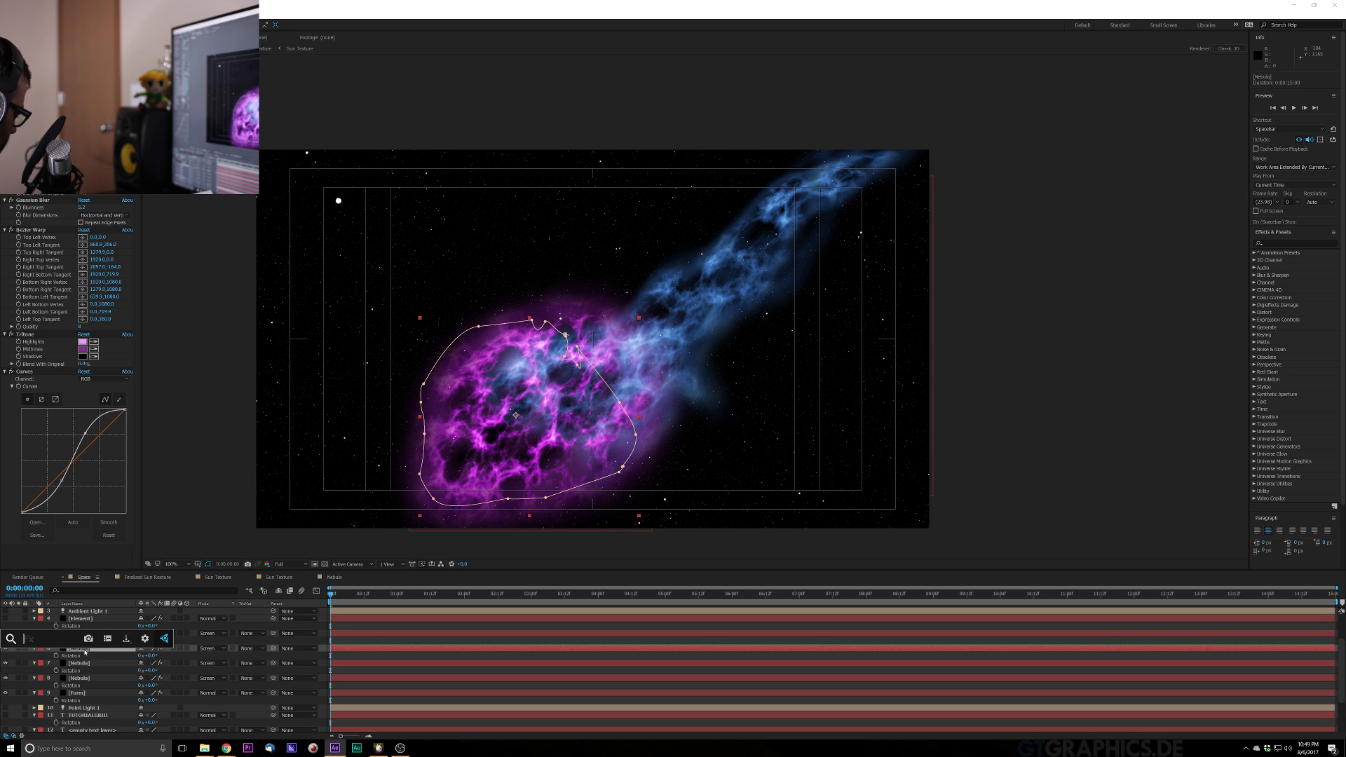
{"action": "type", "text": "tur"}
{"action": "key", "text": "Return"}
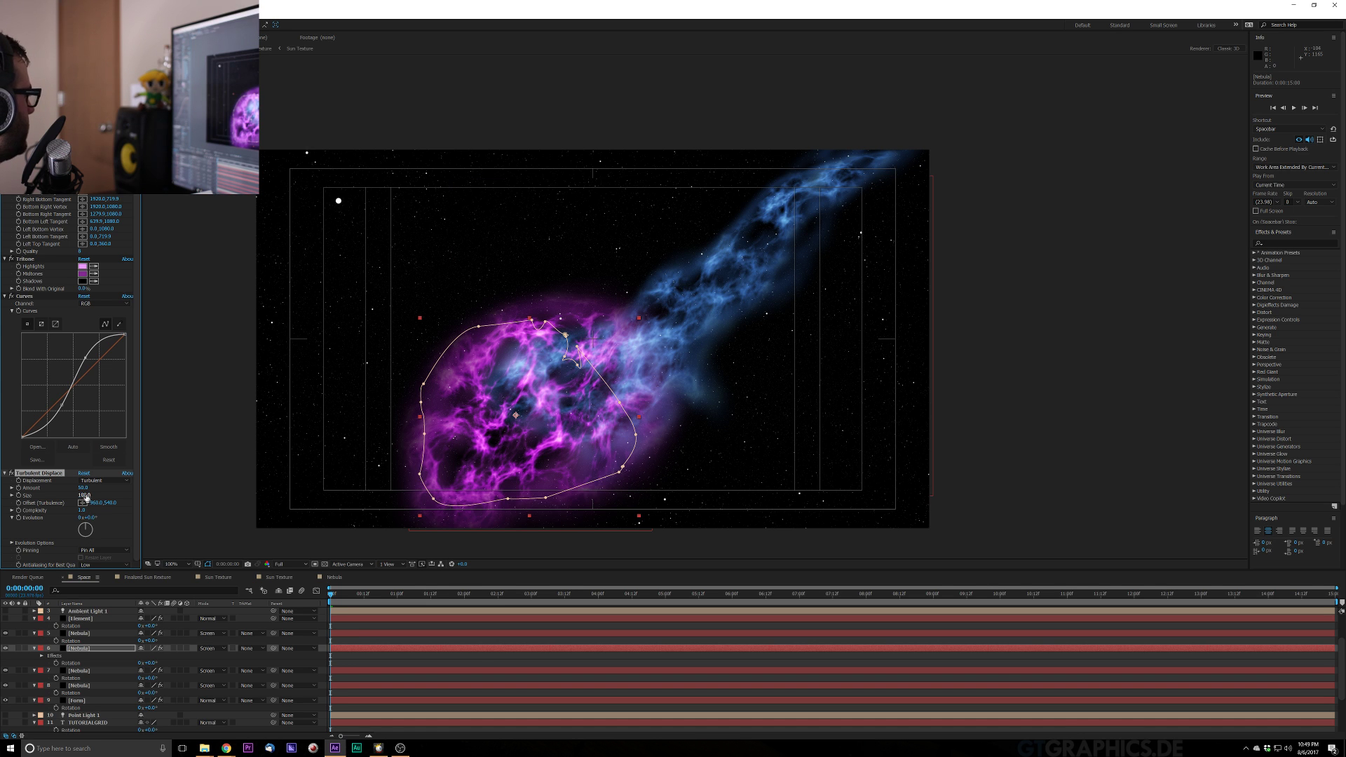
Try different Turbulent Displace amounts and sizes on the sharp purple Nebula layer, remove the effect and deselect the layer
{"action": "left_click_drag", "start_coordinate": [83, 488], "coordinate": [101, 486]}
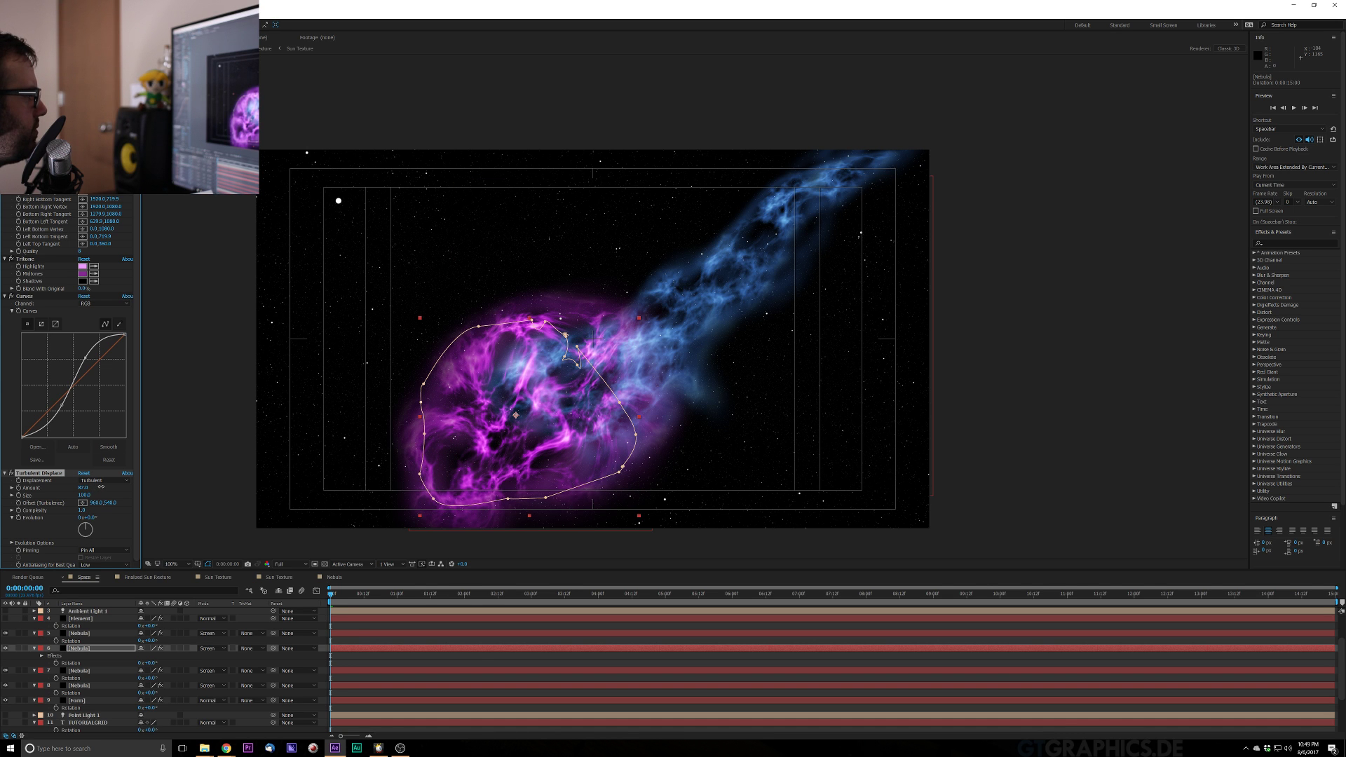
{"action": "key", "text": "ctrl+z"}
{"action": "key", "text": "ctrl+z"}
{"action": "key", "text": "ctrl+z"}
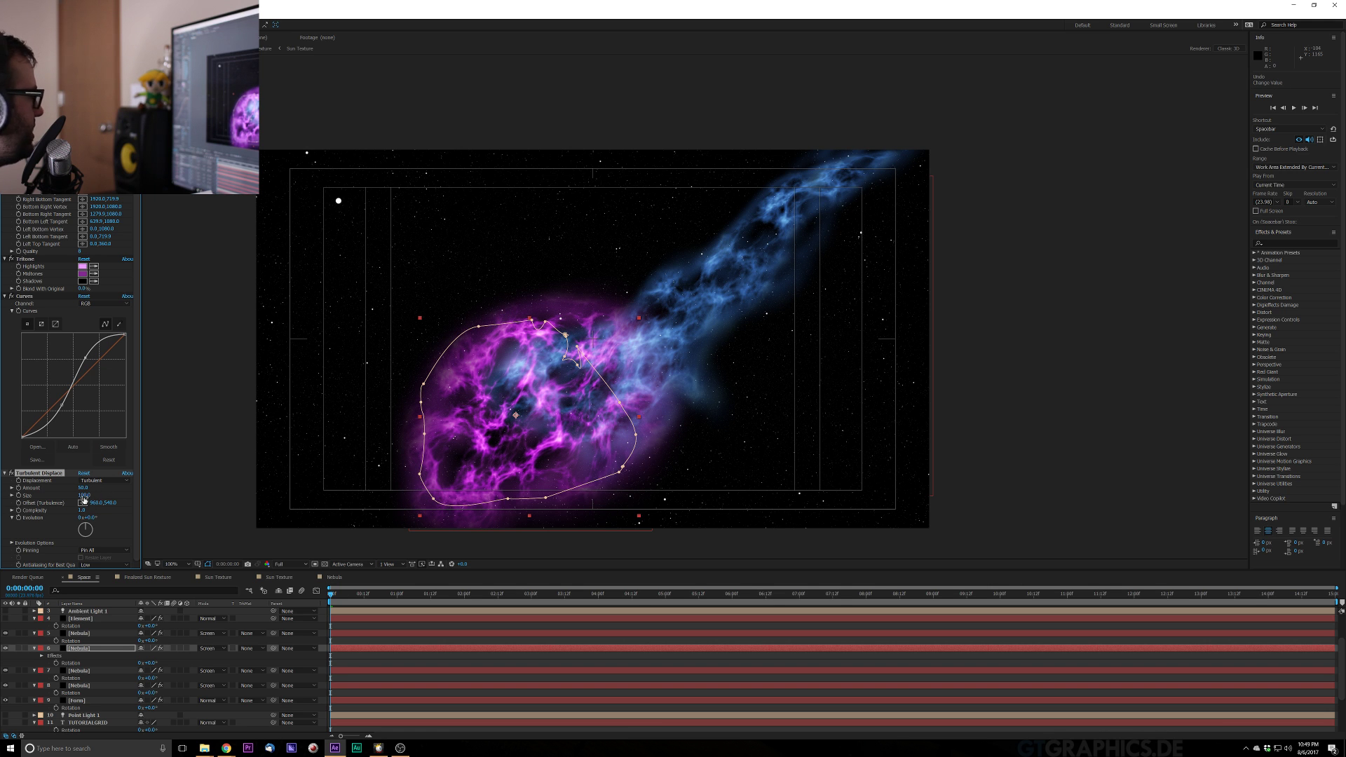
{"action": "left_click_drag", "start_coordinate": [79, 495], "coordinate": [44, 511]}
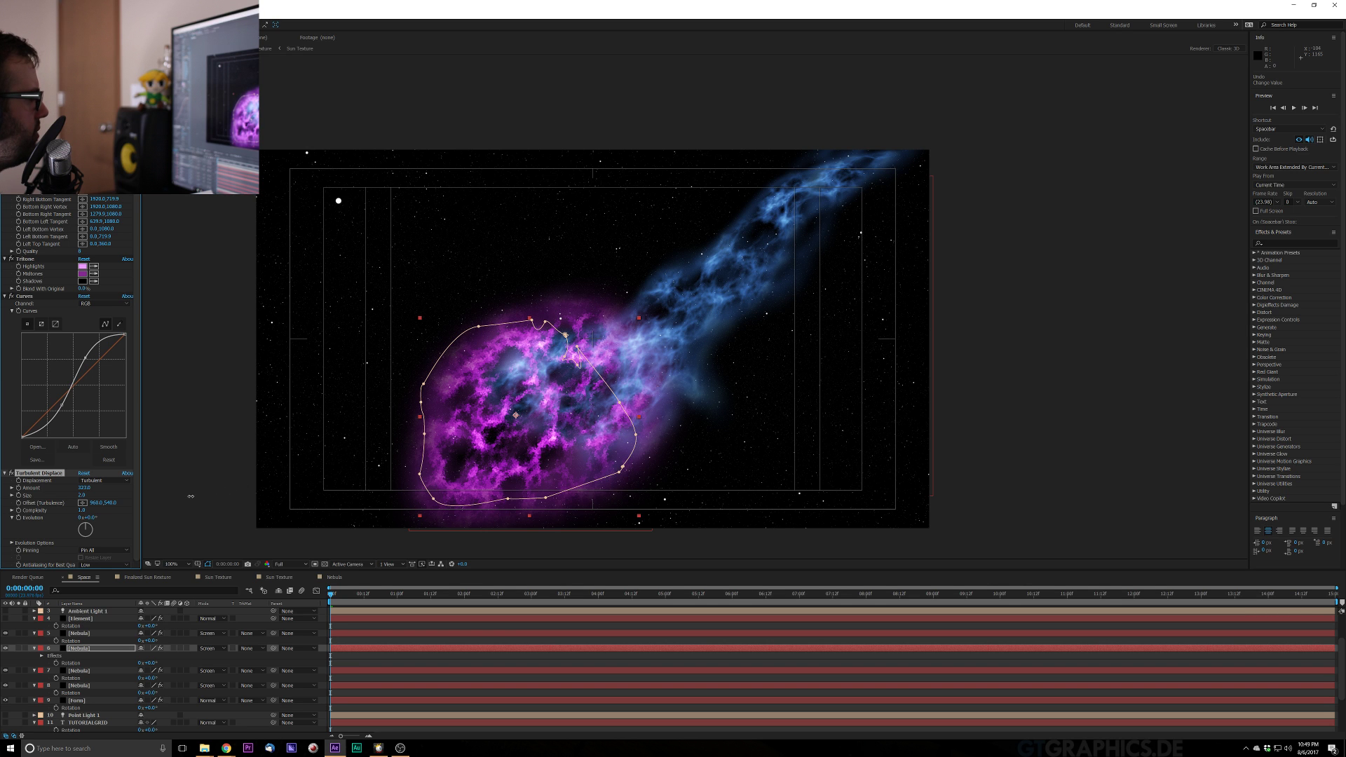
{"action": "scroll", "coordinate": [190, 496], "scroll_direction": "up", "scroll_amount": 3}
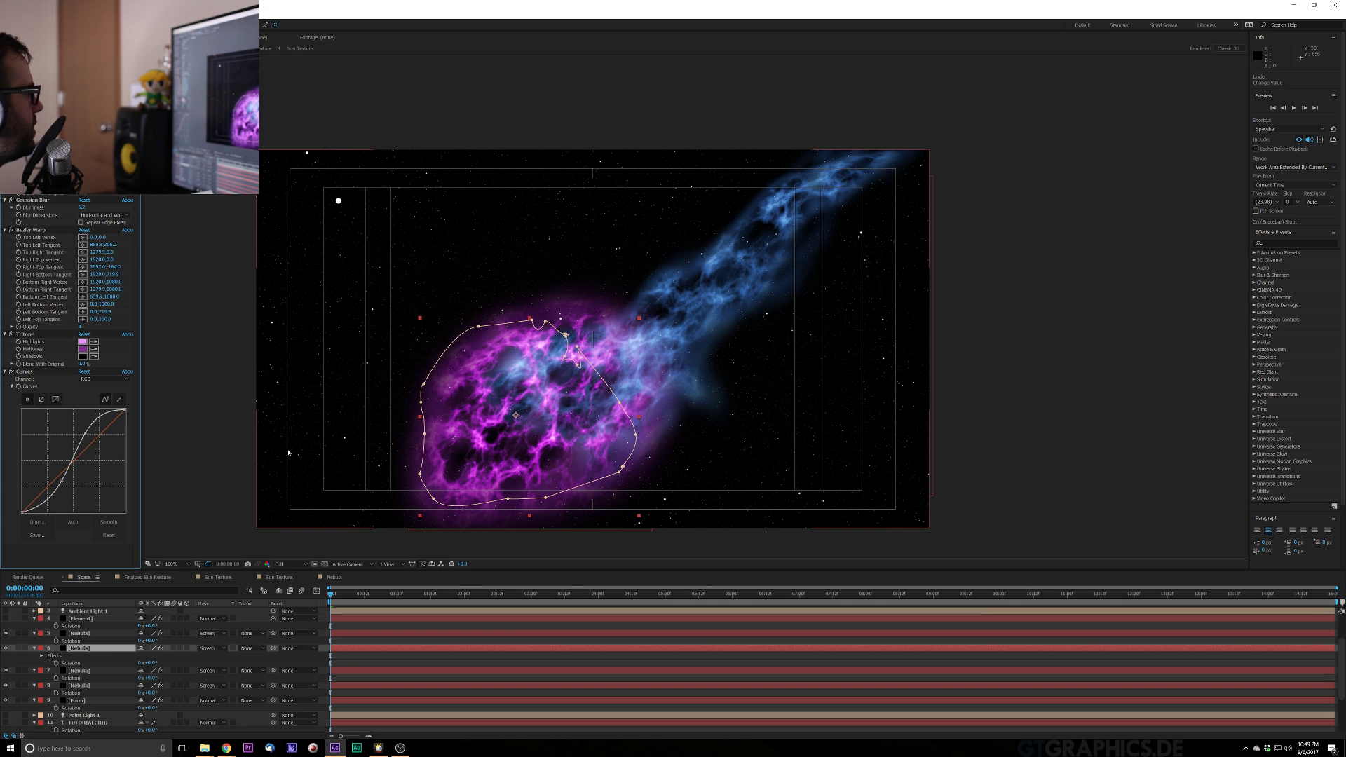
{"action": "left_click", "coordinate": [288, 452]}
{"action": "scroll", "coordinate": [435, 406], "scroll_direction": "down", "scroll_amount": 1}
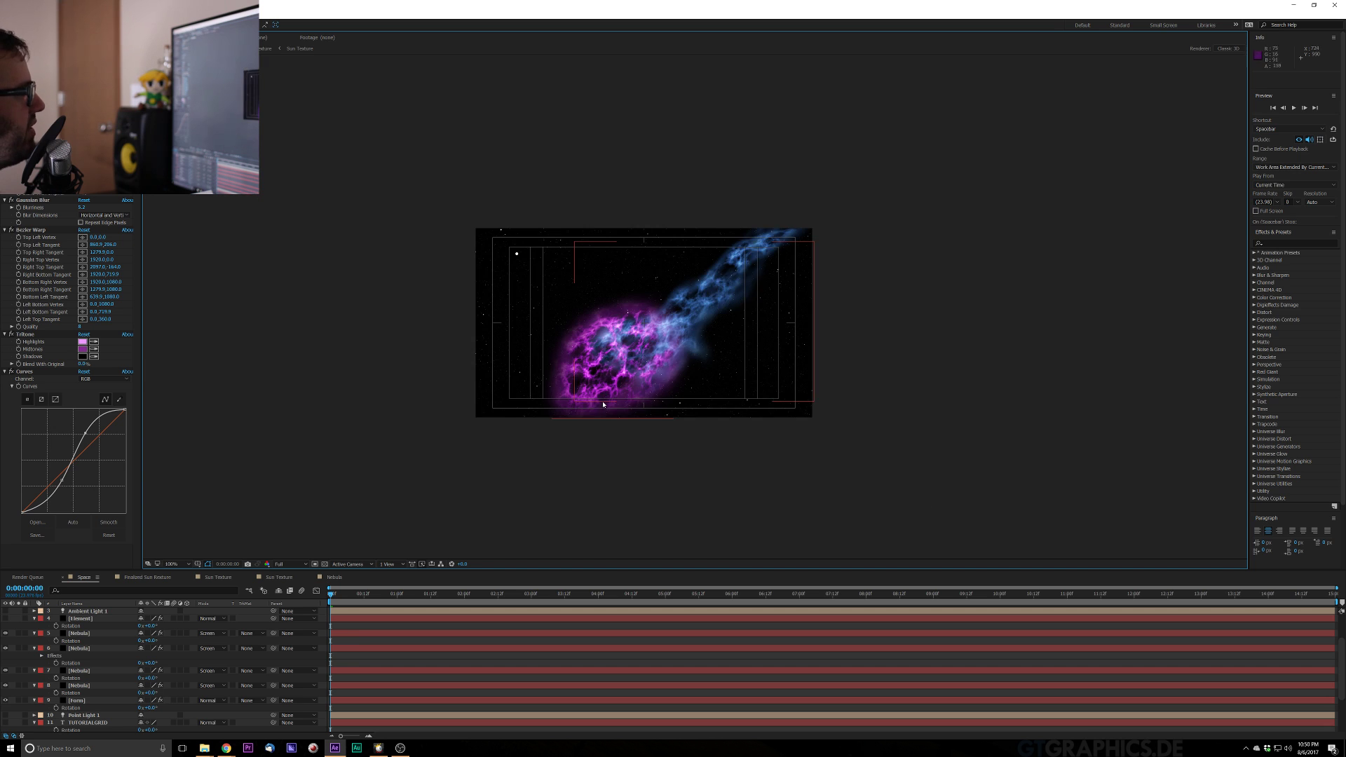
{"action": "scroll", "coordinate": [435, 405], "scroll_direction": "up", "scroll_amount": 1}
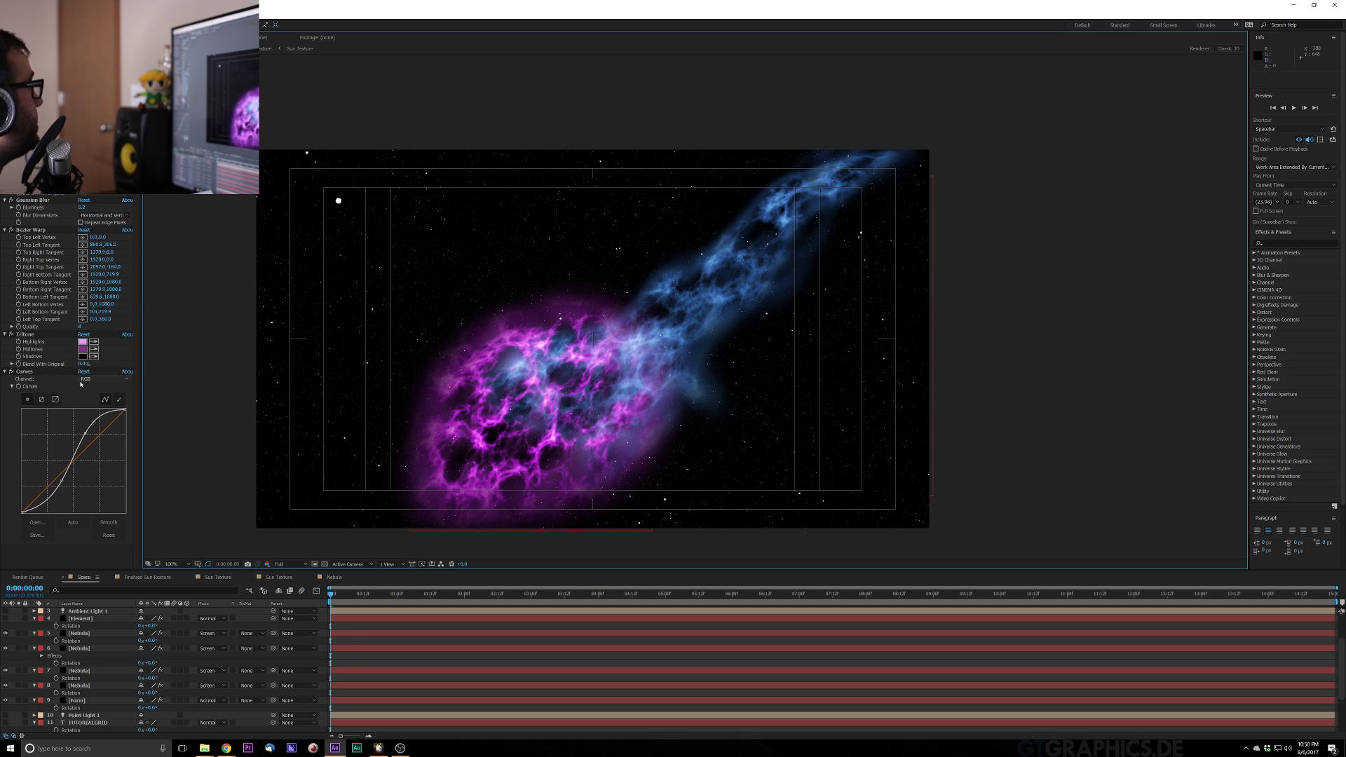
Create a bright magenta solid and place it beneath all Nebula layers, directly above the Form layer
{"action": "left_click", "coordinate": [69, 15]}
{"action": "mouse_move", "coordinate": [141, 23]}
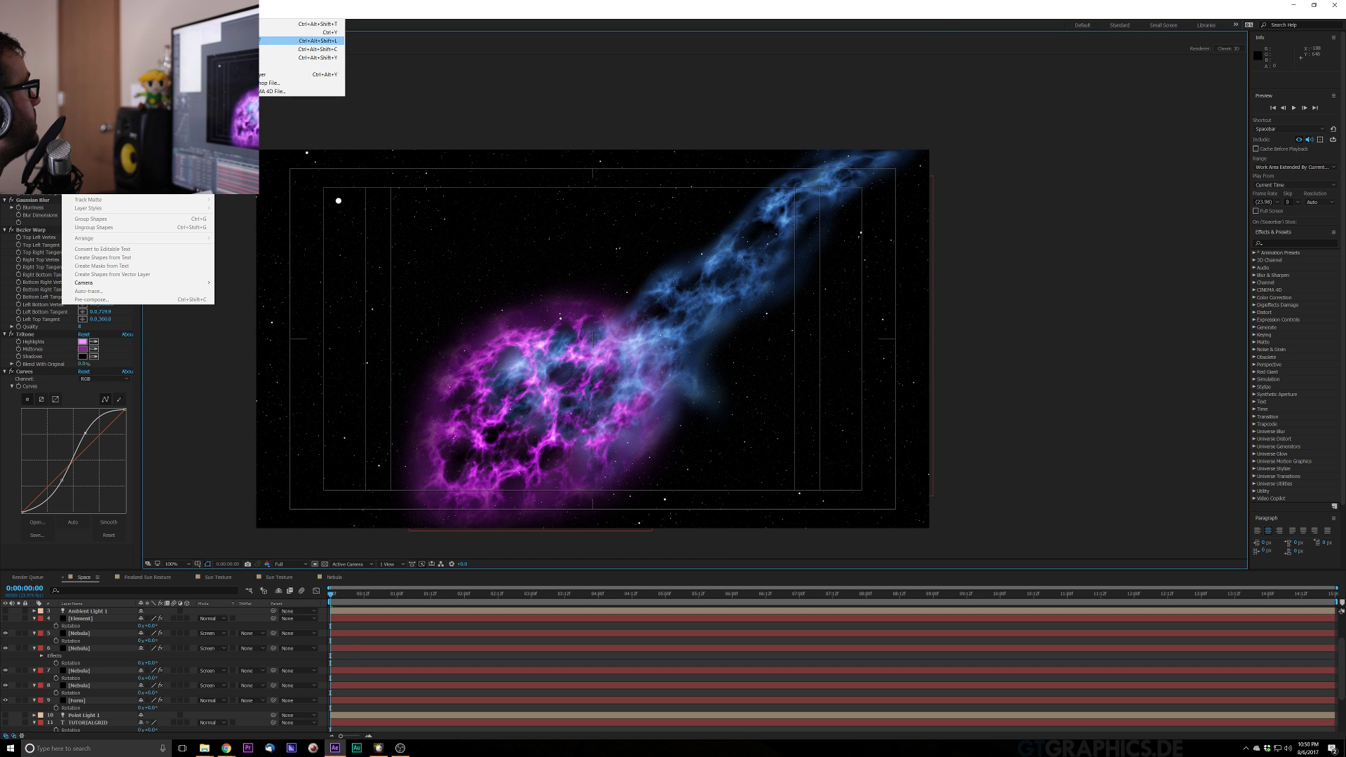
{"action": "left_click", "coordinate": [242, 33]}
{"action": "left_click", "coordinate": [667, 426]}
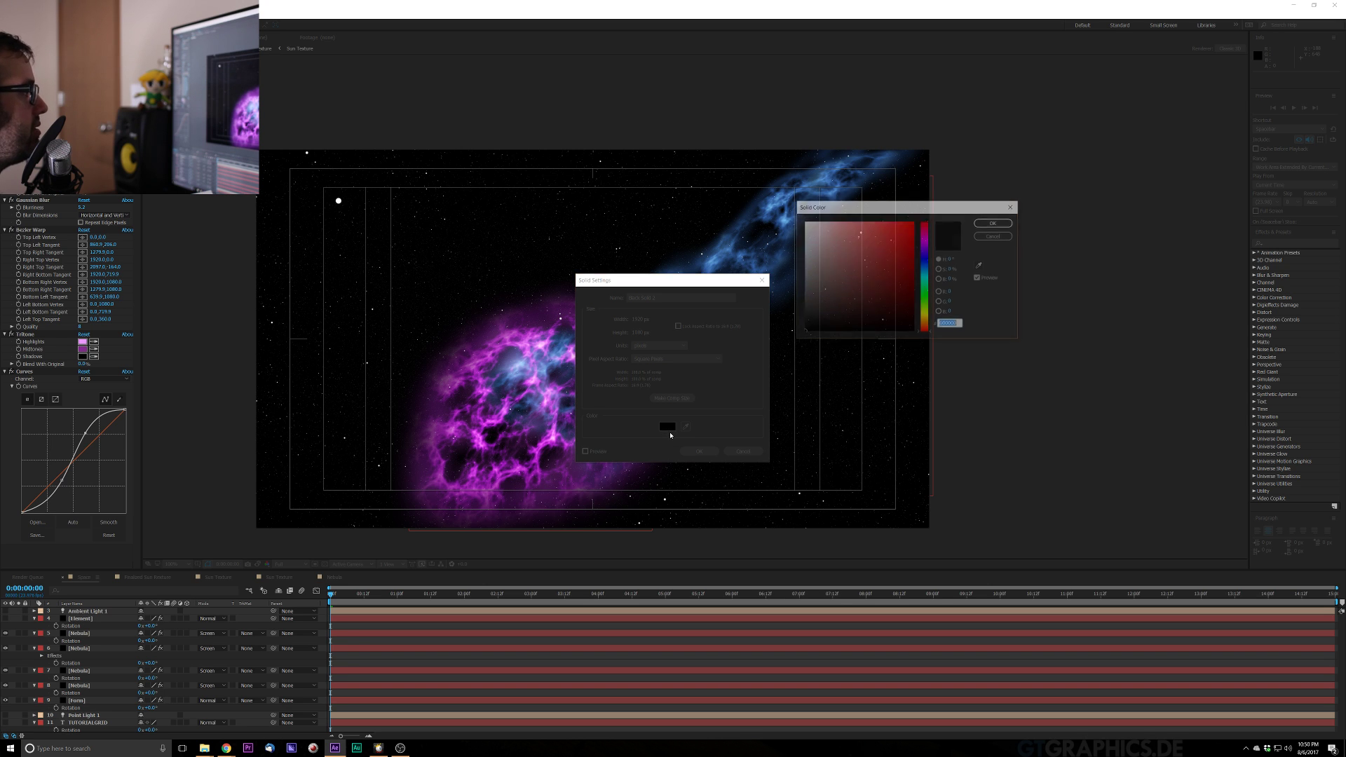
{"action": "left_click", "coordinate": [913, 222]}
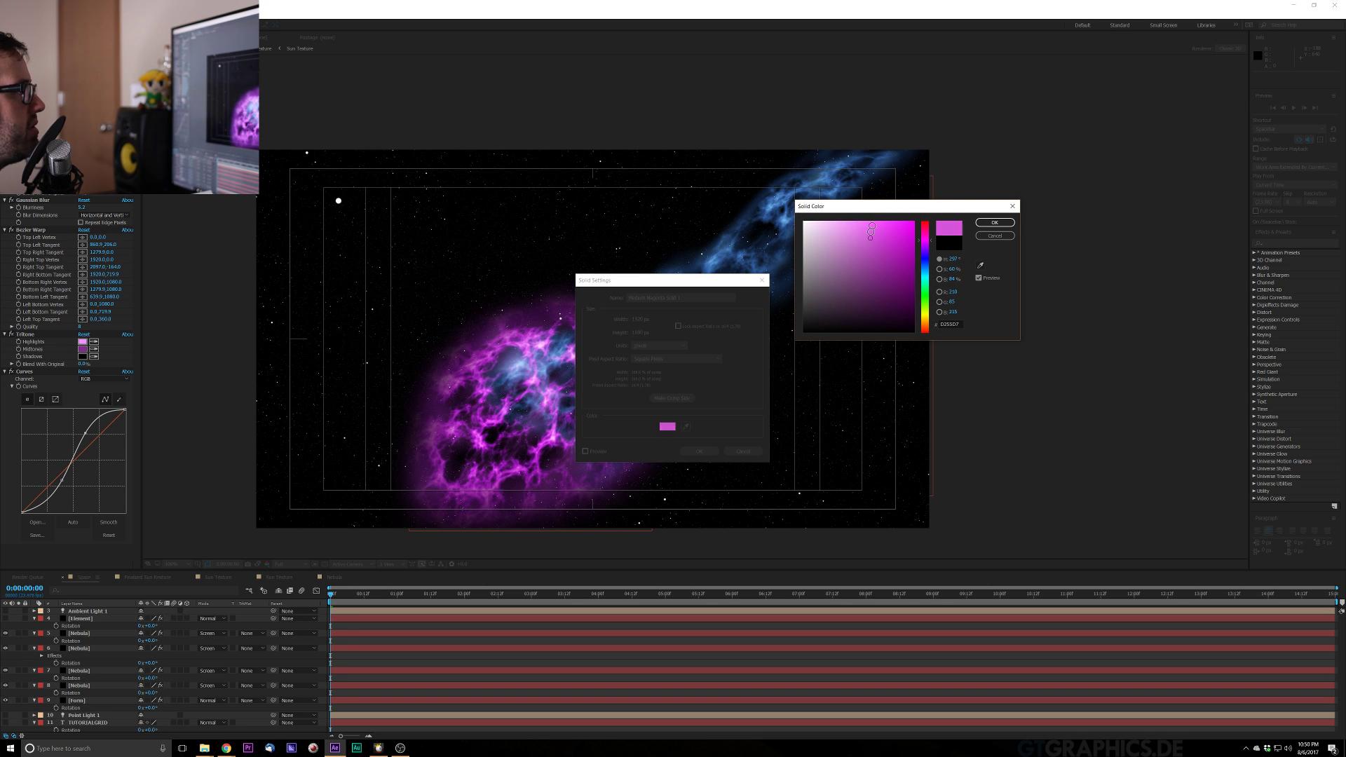
{"action": "left_click", "coordinate": [995, 223]}
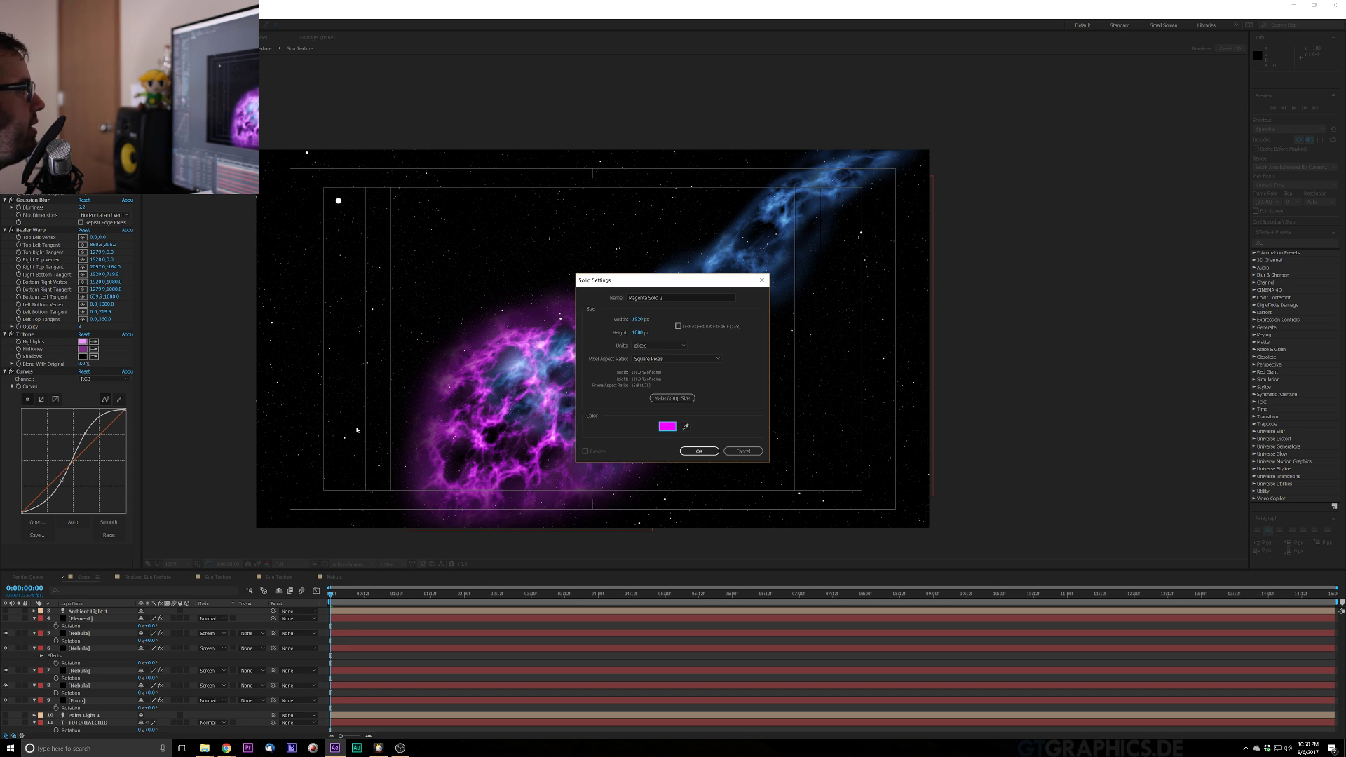
{"action": "left_click", "coordinate": [688, 452]}
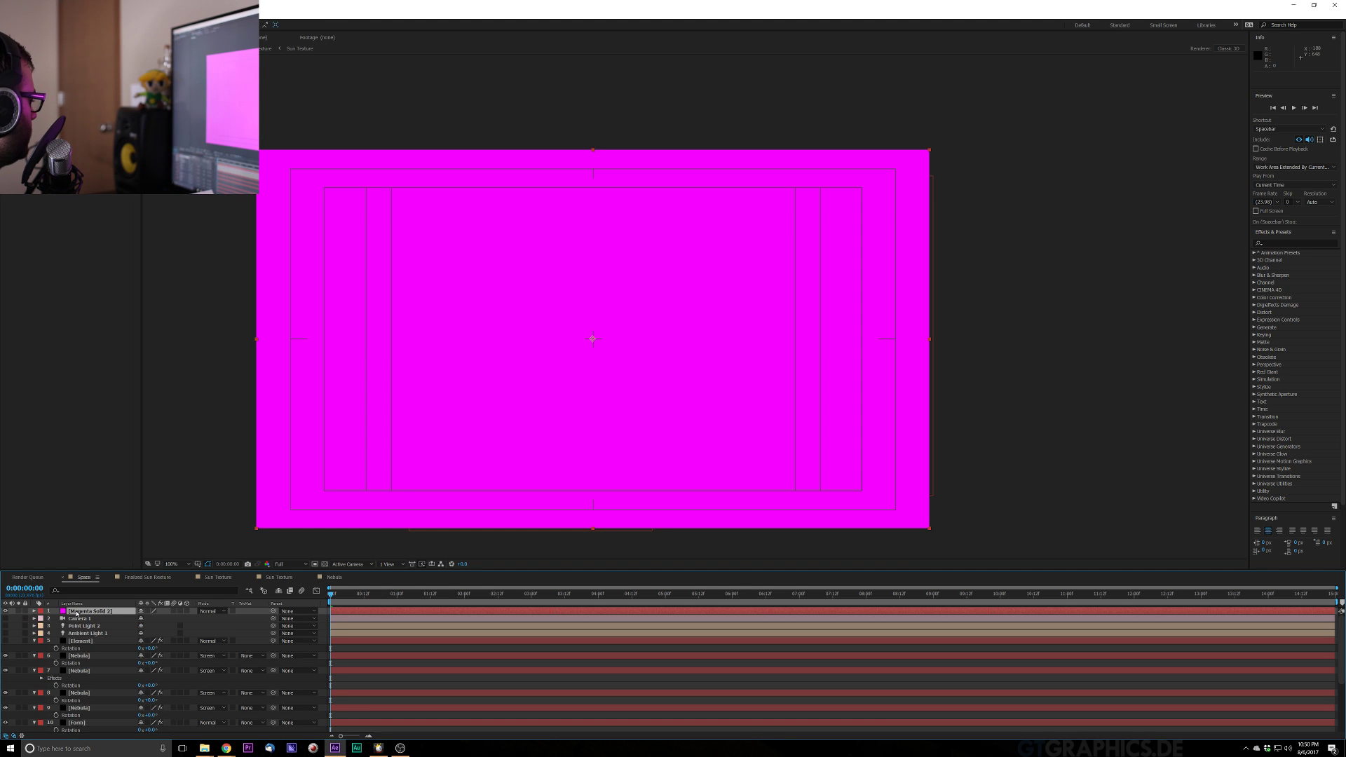
{"action": "left_click_drag", "start_coordinate": [76, 612], "coordinate": [101, 719]}
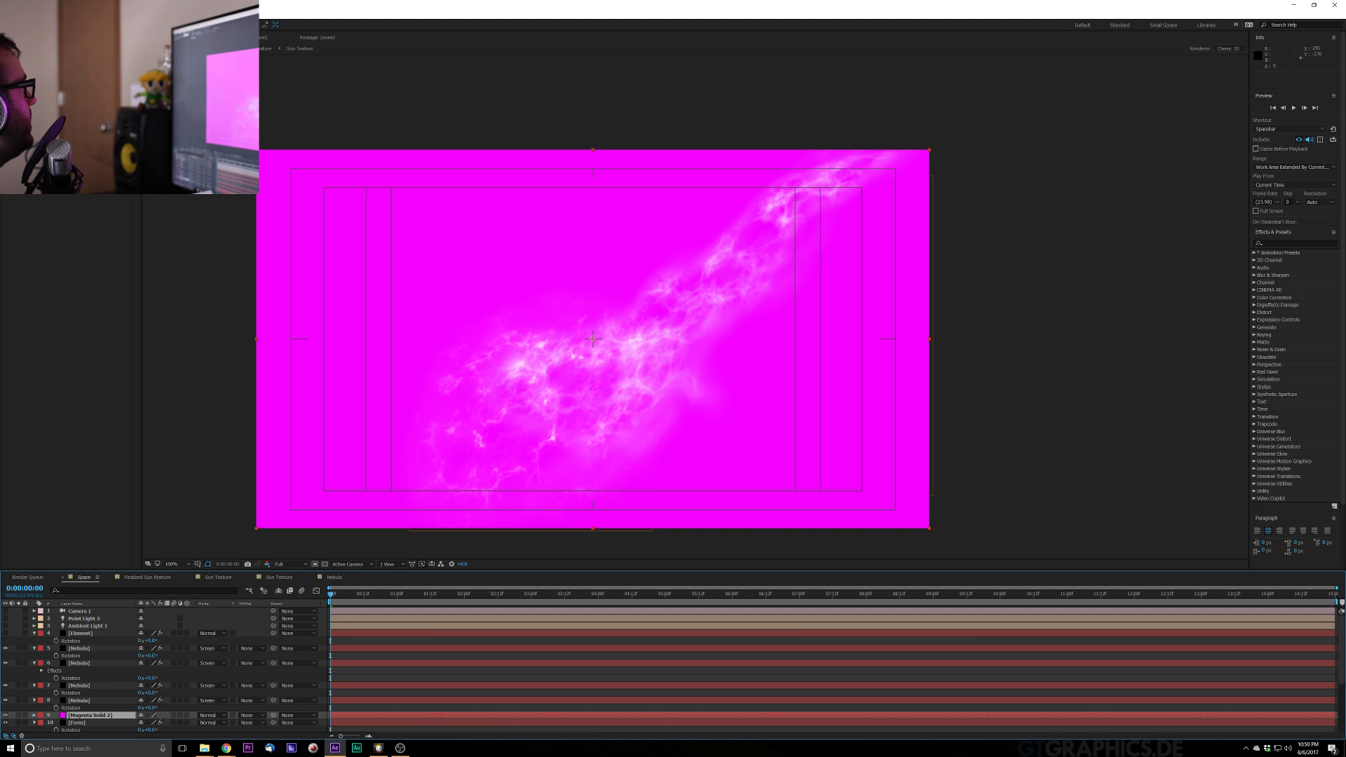
Draw a closed, curved mask on the magenta solid that follows the outline of the purple cloud
{"action": "left_click", "coordinate": [579, 308]}
{"action": "left_click", "coordinate": [500, 323]}
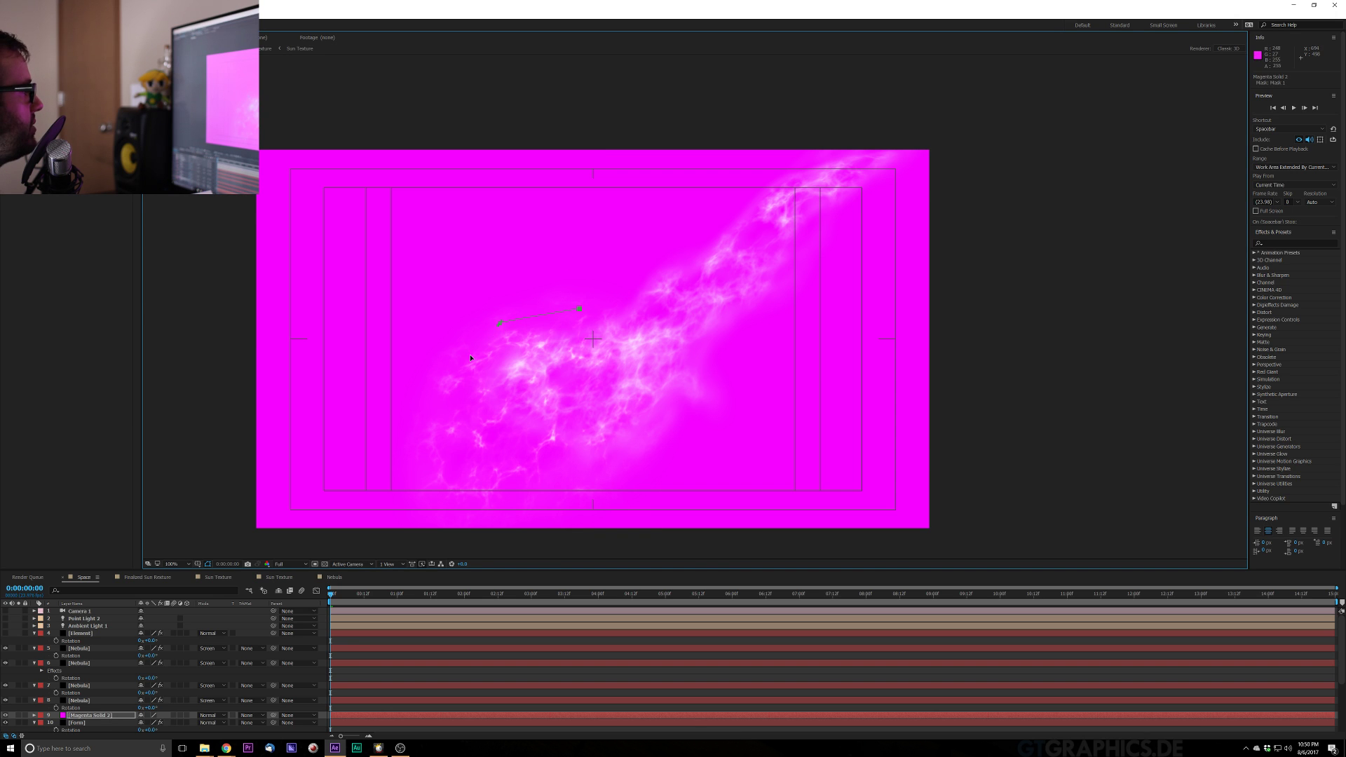
{"action": "left_click_drag", "start_coordinate": [500, 323], "coordinate": [470, 357]}
{"action": "left_click_drag", "start_coordinate": [447, 480], "coordinate": [436, 495]}
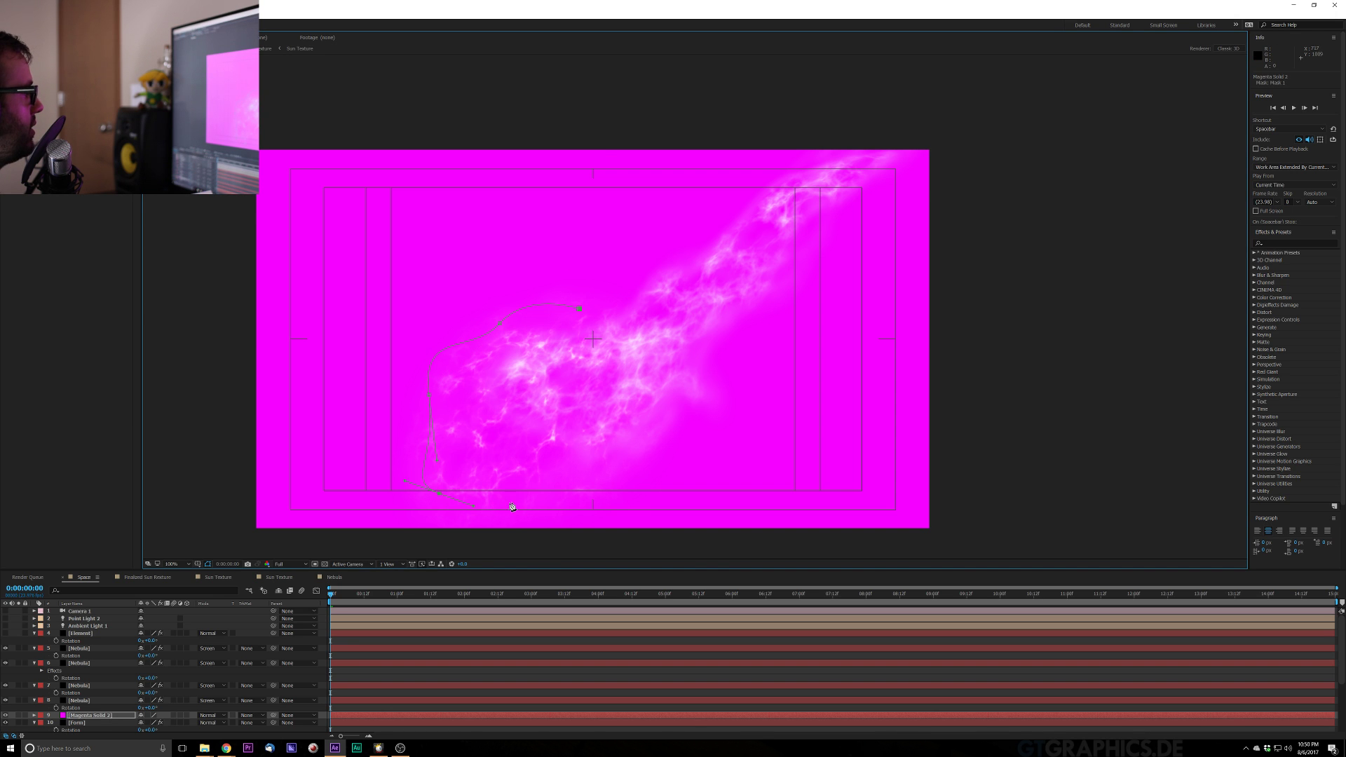
{"action": "left_click", "coordinate": [657, 413]}
{"action": "left_click", "coordinate": [674, 368]}
{"action": "left_click", "coordinate": [644, 321]}
{"action": "left_click", "coordinate": [624, 312]}
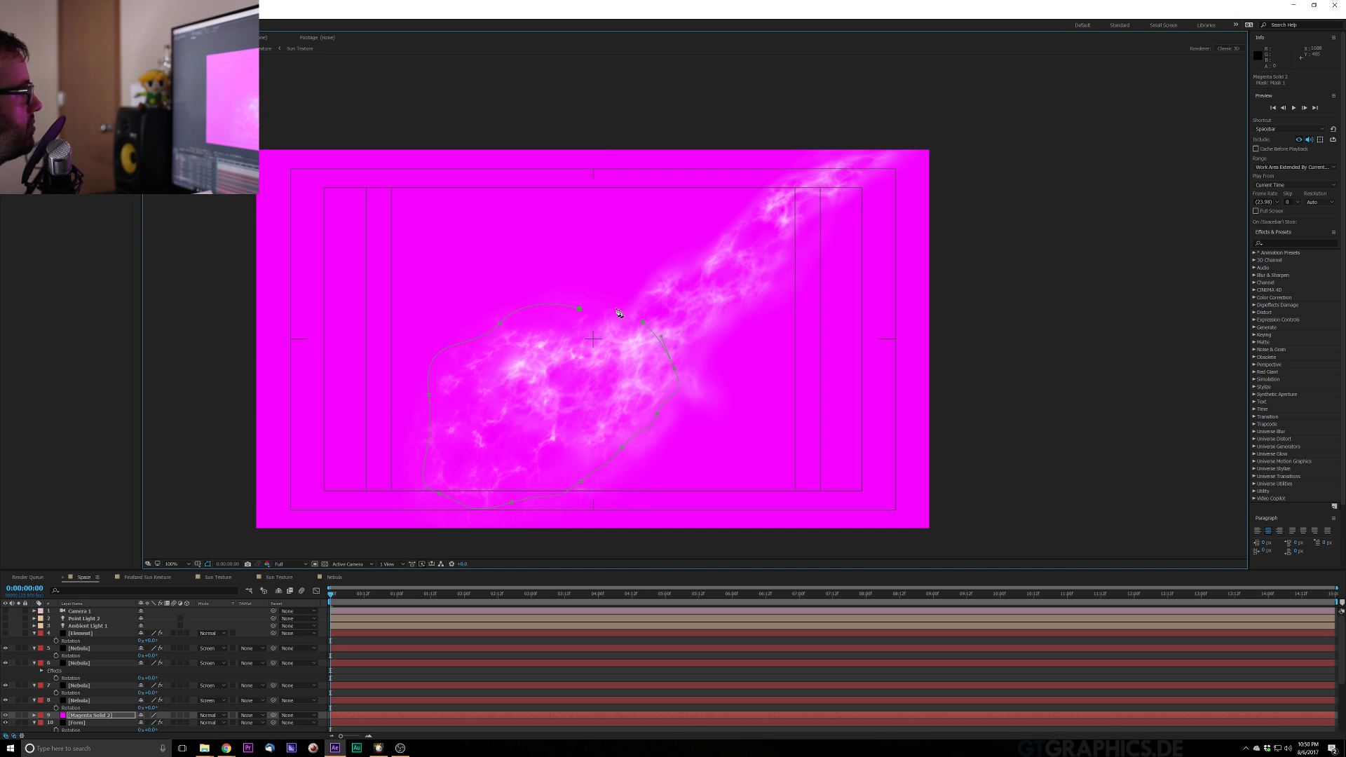
{"action": "left_click", "coordinate": [580, 309]}
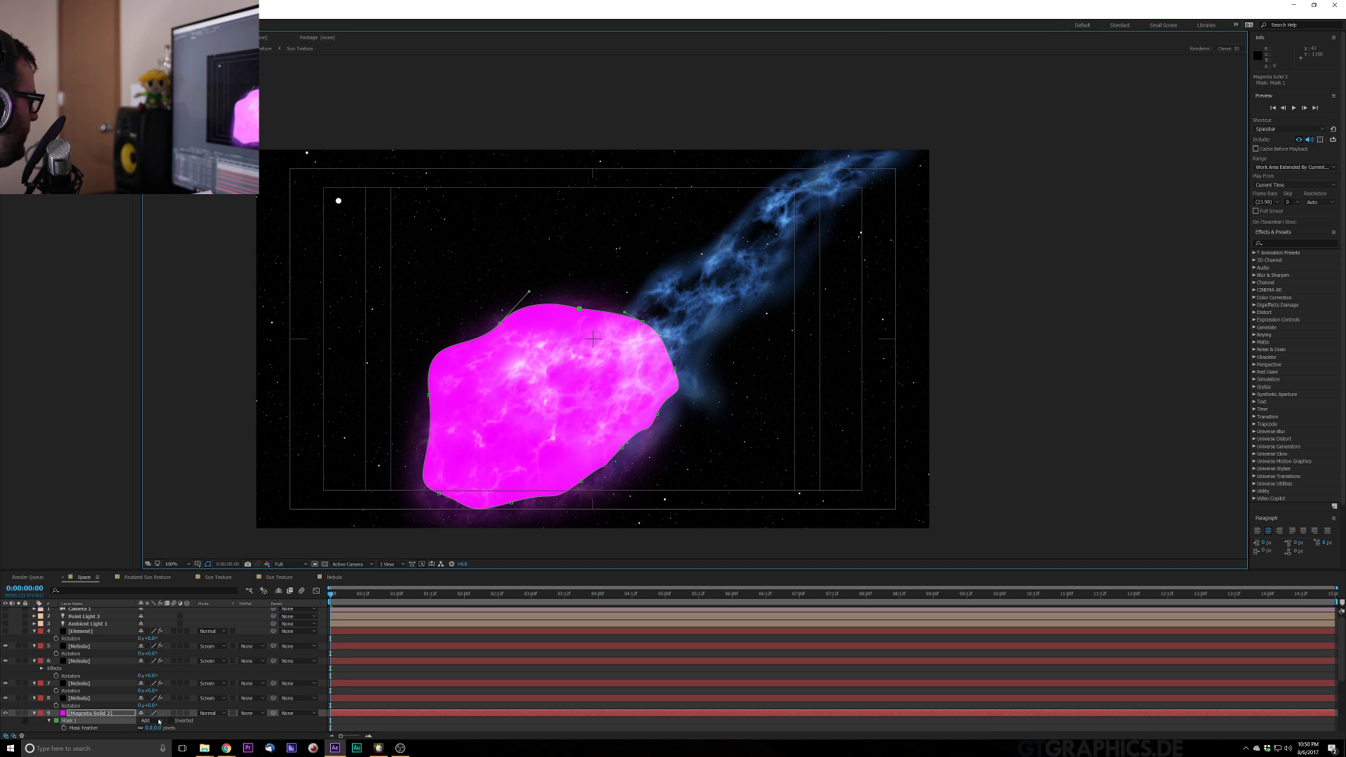
Feather the magenta solid's mask heavily into a soft glow and lower the layer's opacity
{"action": "scroll", "coordinate": [160, 690], "scroll_direction": "down", "scroll_amount": 2}
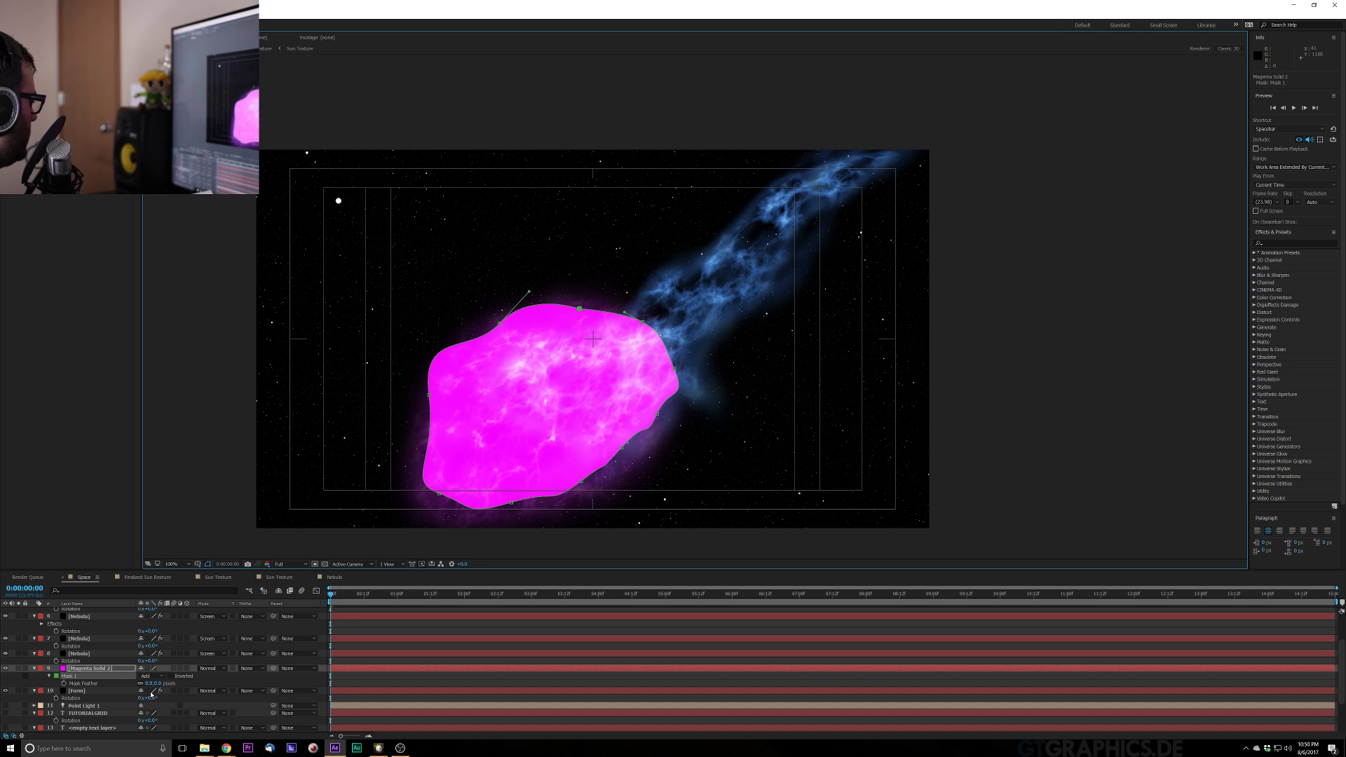
{"action": "left_click_drag", "start_coordinate": [159, 687], "coordinate": [393, 667]}
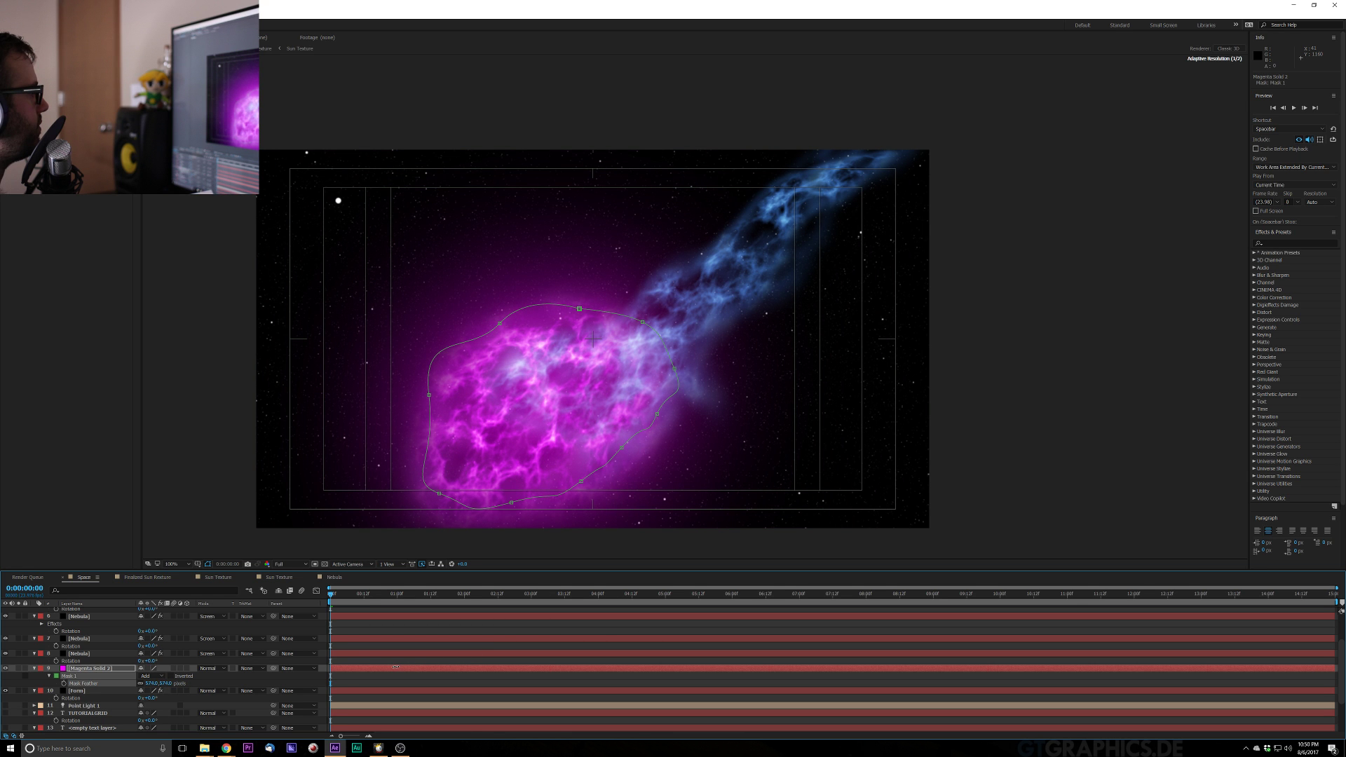
{"action": "key", "text": "t"}
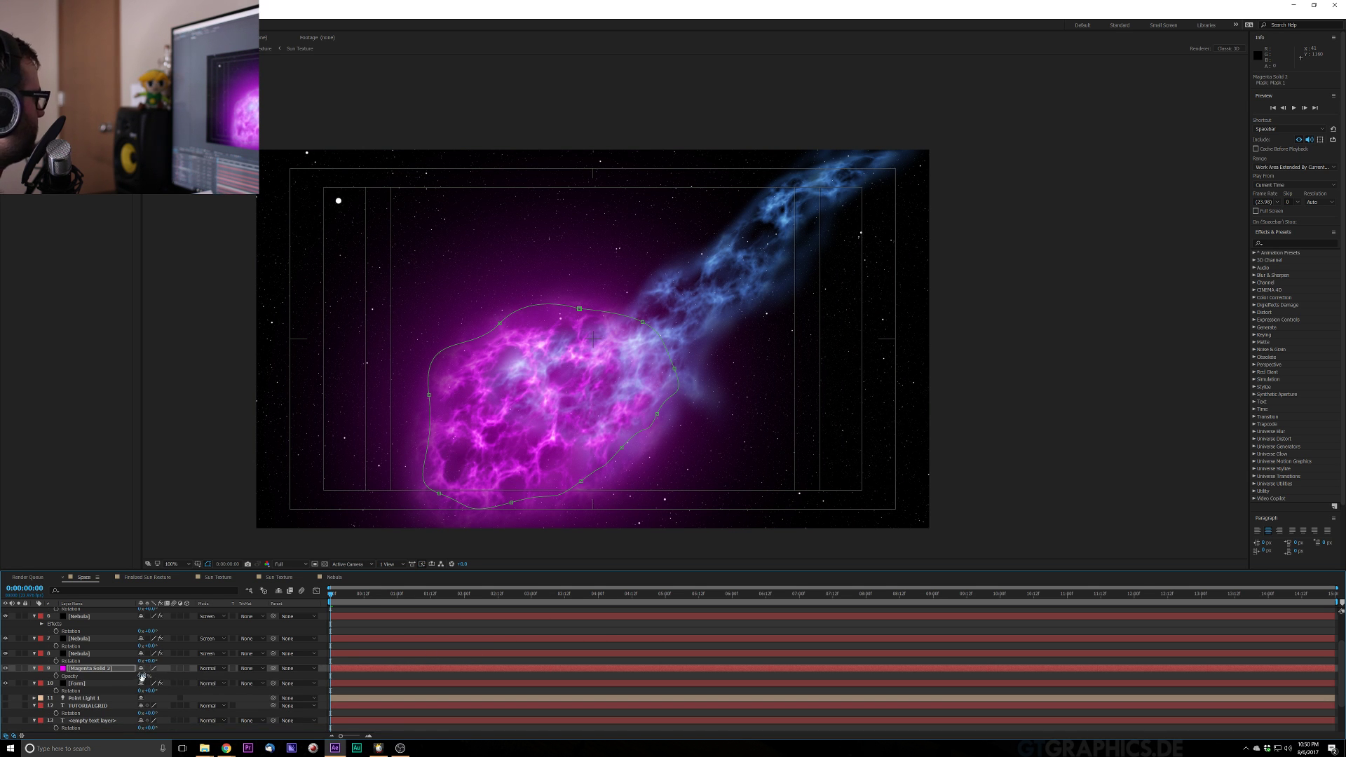
{"action": "left_click_drag", "start_coordinate": [142, 677], "coordinate": [125, 681]}
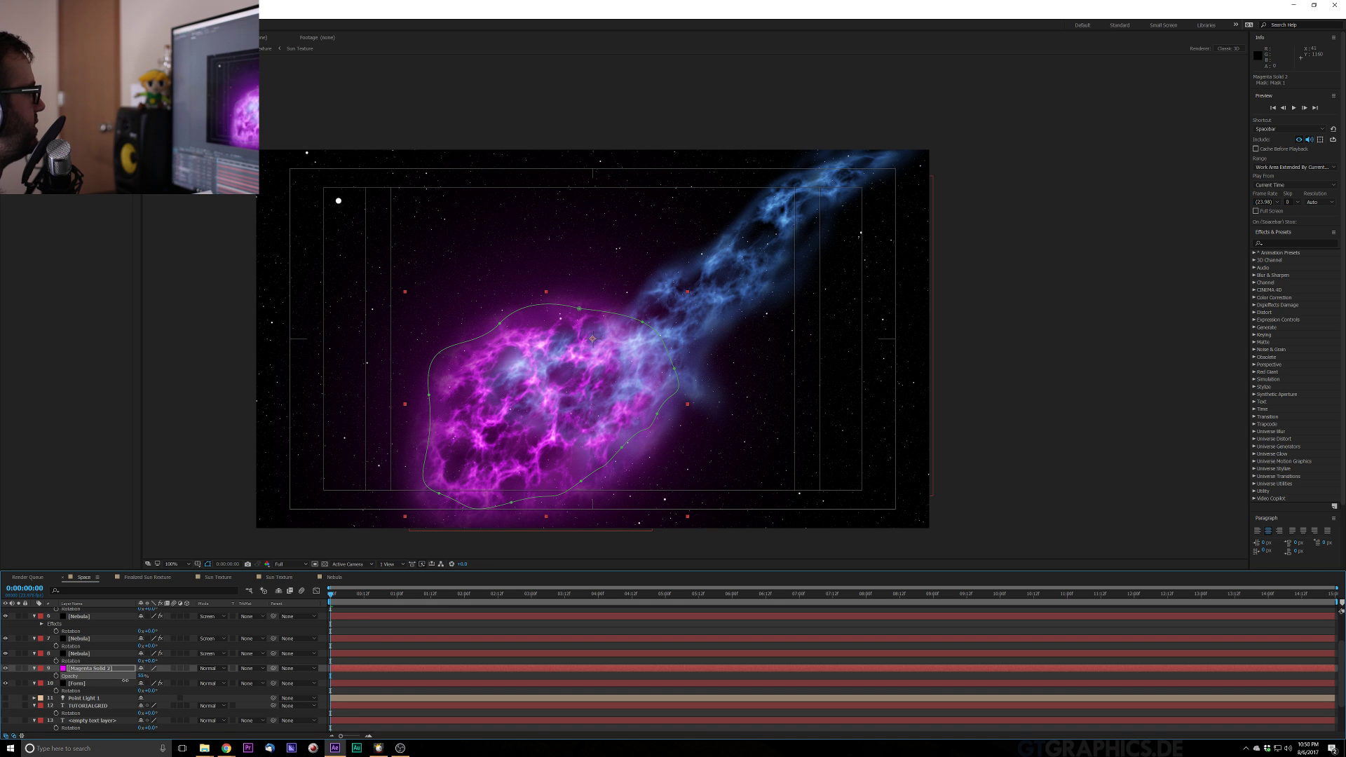
{"action": "left_click", "coordinate": [1043, 372]}
{"action": "left_click", "coordinate": [1042, 320]}
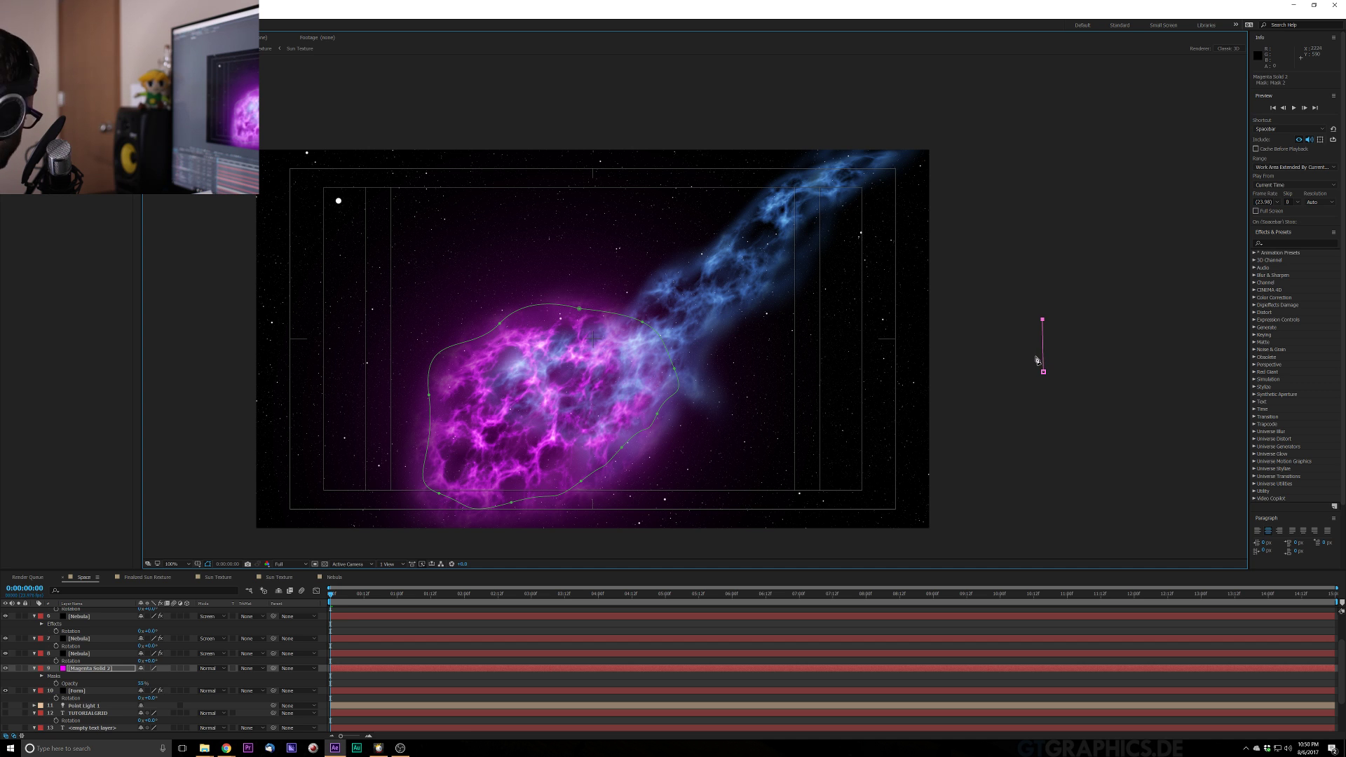
{"action": "key", "text": "ctrl+z"}
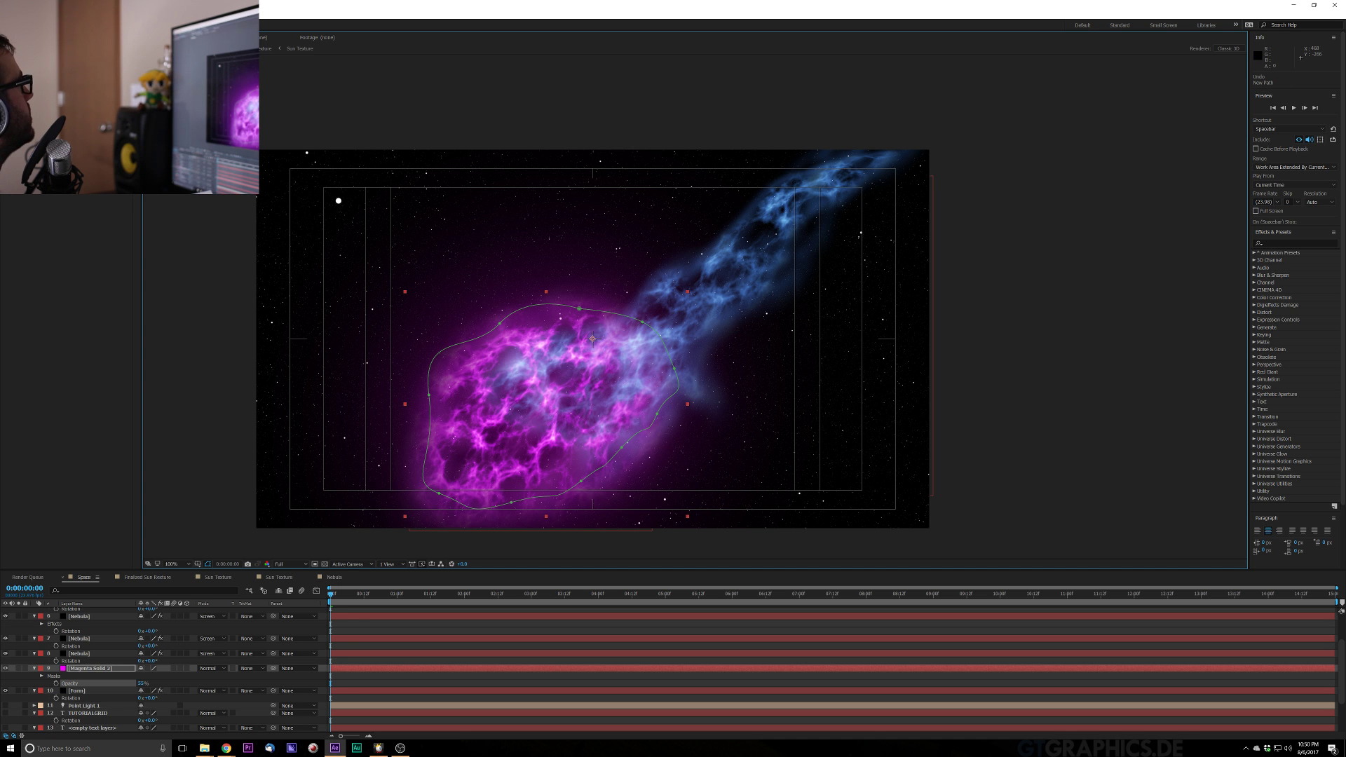
Deselect the magenta solid and readjust its mask feather for a wide, soft glow around the purple cloud
{"action": "left_click", "coordinate": [6, 25]}
{"action": "left_click", "coordinate": [210, 91]}
{"action": "scroll", "coordinate": [360, 202], "scroll_direction": "down", "scroll_amount": 1}
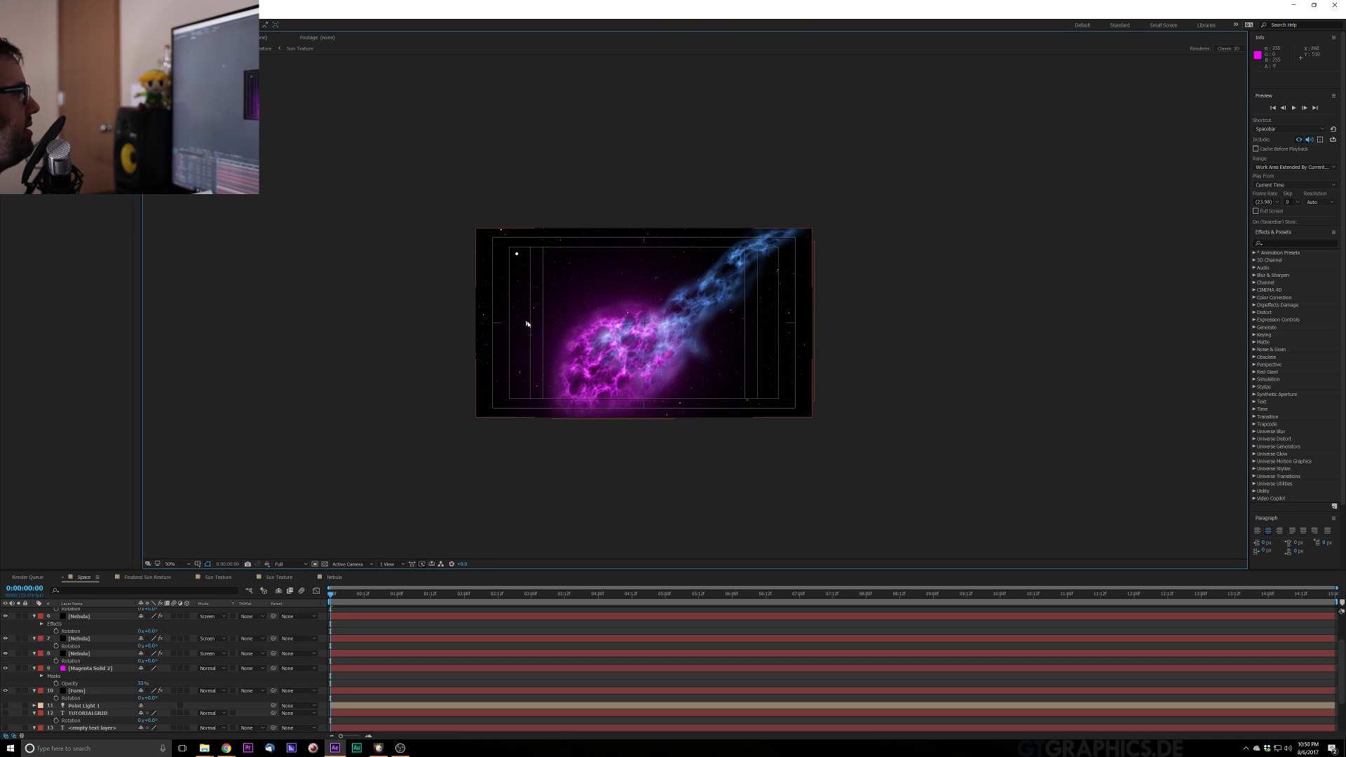
{"action": "scroll", "coordinate": [528, 324], "scroll_direction": "up", "scroll_amount": 2}
{"action": "scroll", "coordinate": [445, 325], "scroll_direction": "down", "scroll_amount": 1}
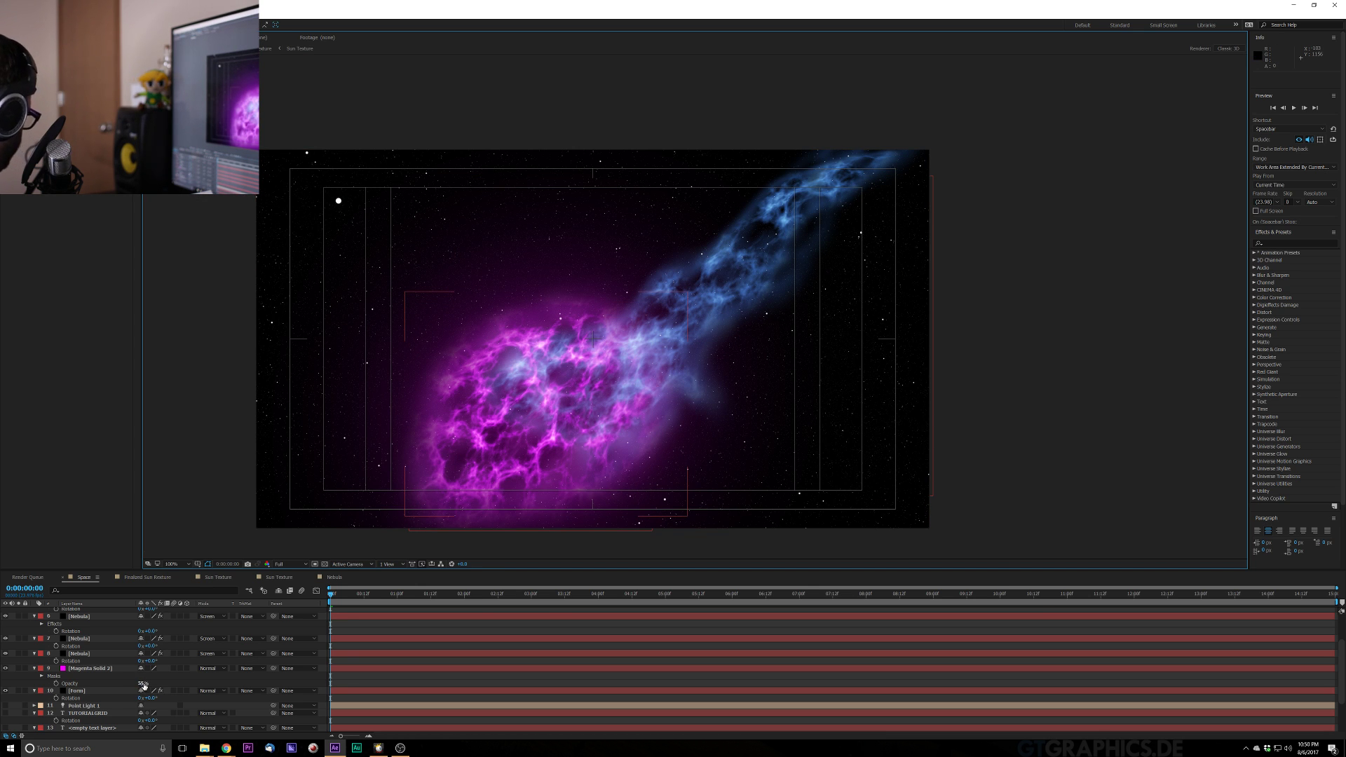
{"action": "key", "text": "f"}
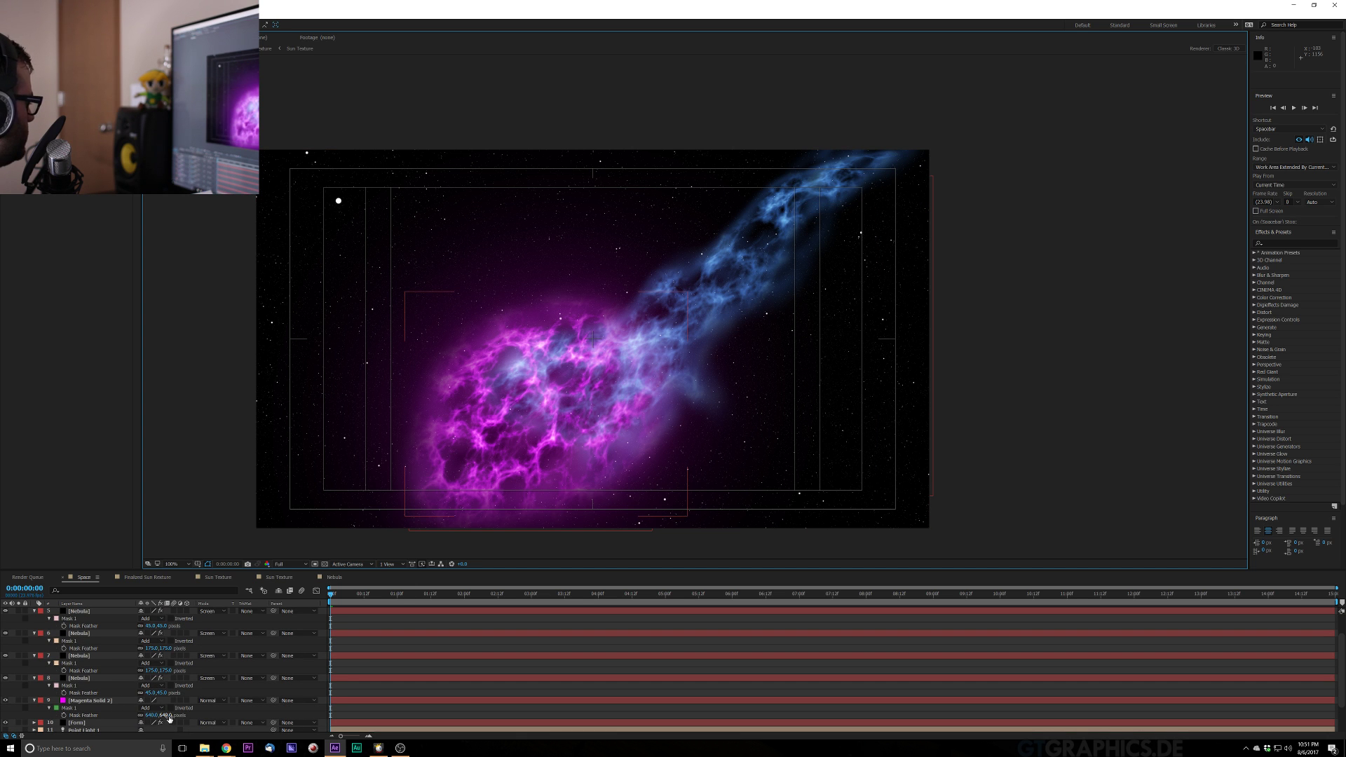
{"action": "left_click_drag", "start_coordinate": [158, 715], "coordinate": [188, 715]}
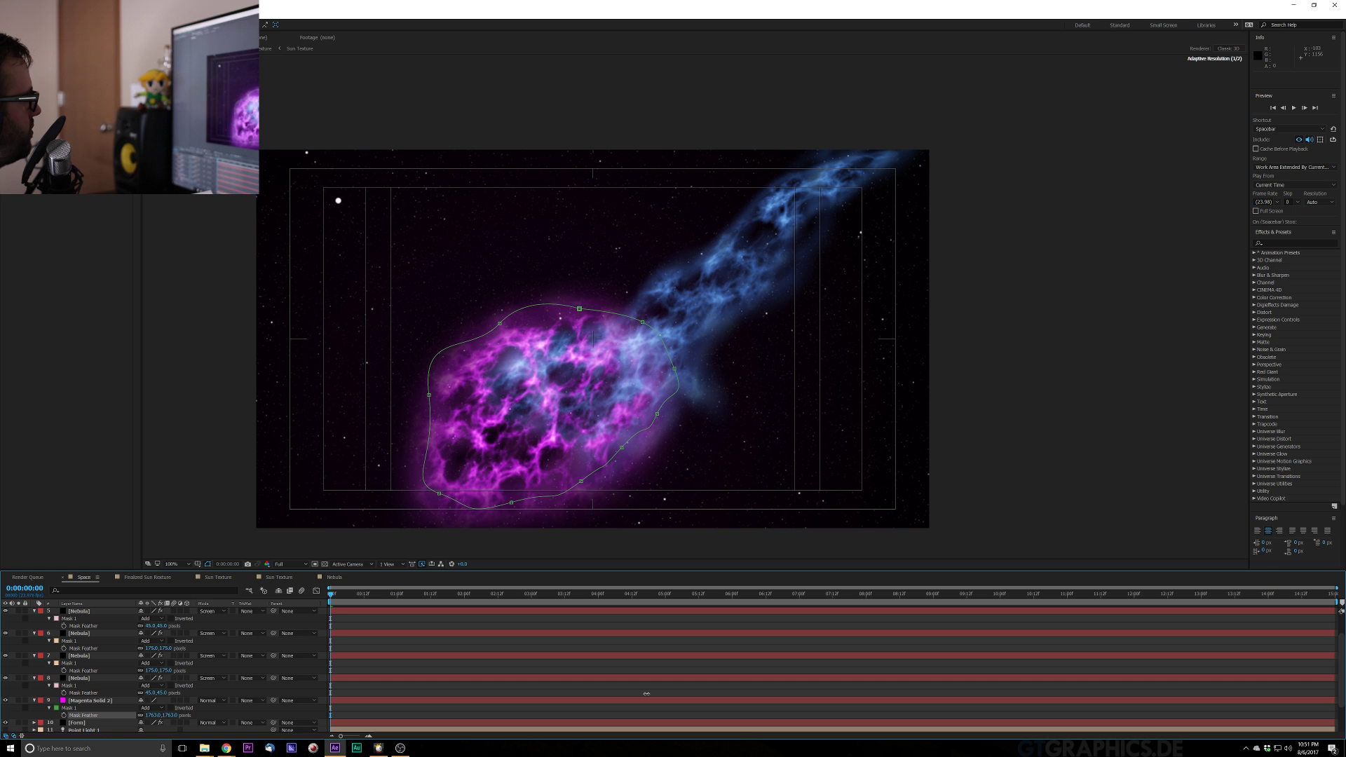
{"action": "left_click_drag", "start_coordinate": [647, 693], "coordinate": [263, 677]}
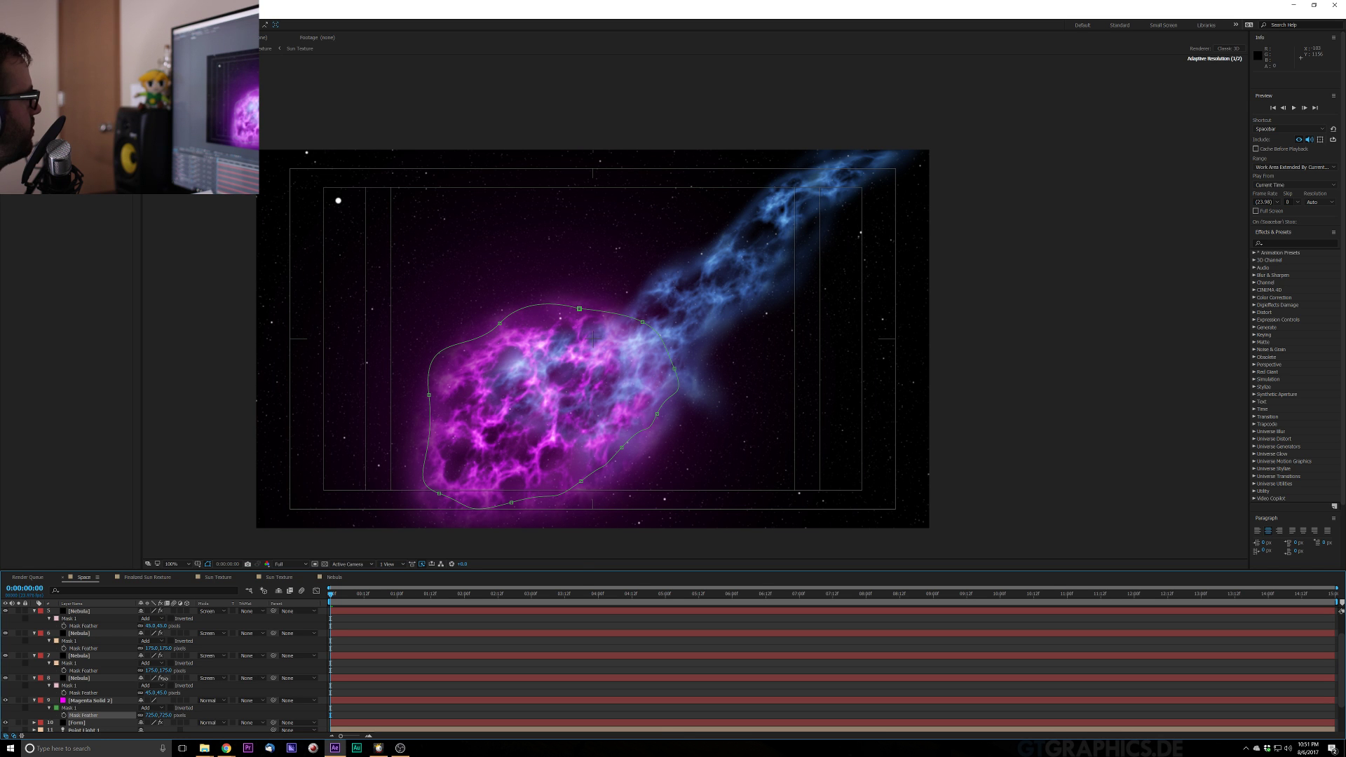
{"action": "left_click_drag", "start_coordinate": [133, 685], "coordinate": [143, 684]}
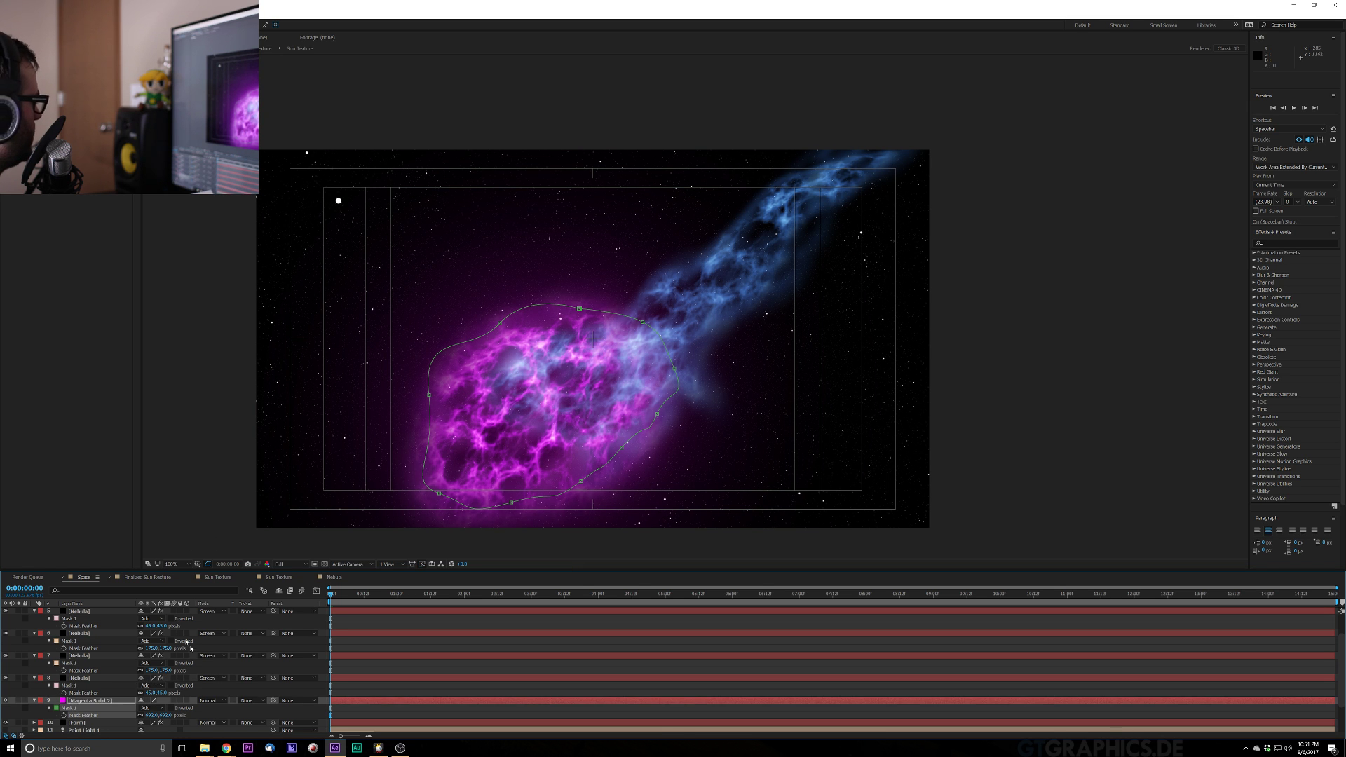
Check which clouds the two lowest Nebula layers form by switching their visibility off and on
{"action": "left_click", "coordinate": [88, 677]}
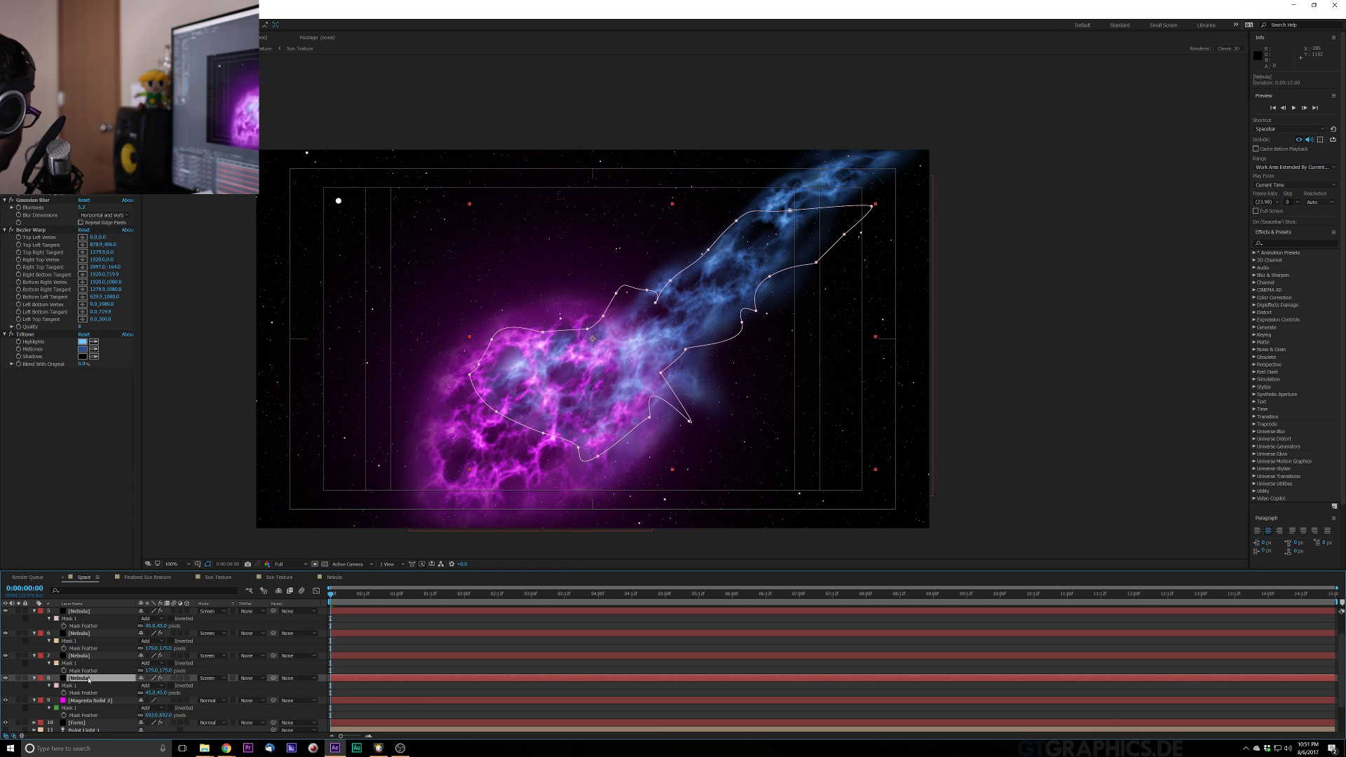
{"action": "key", "text": "t"}
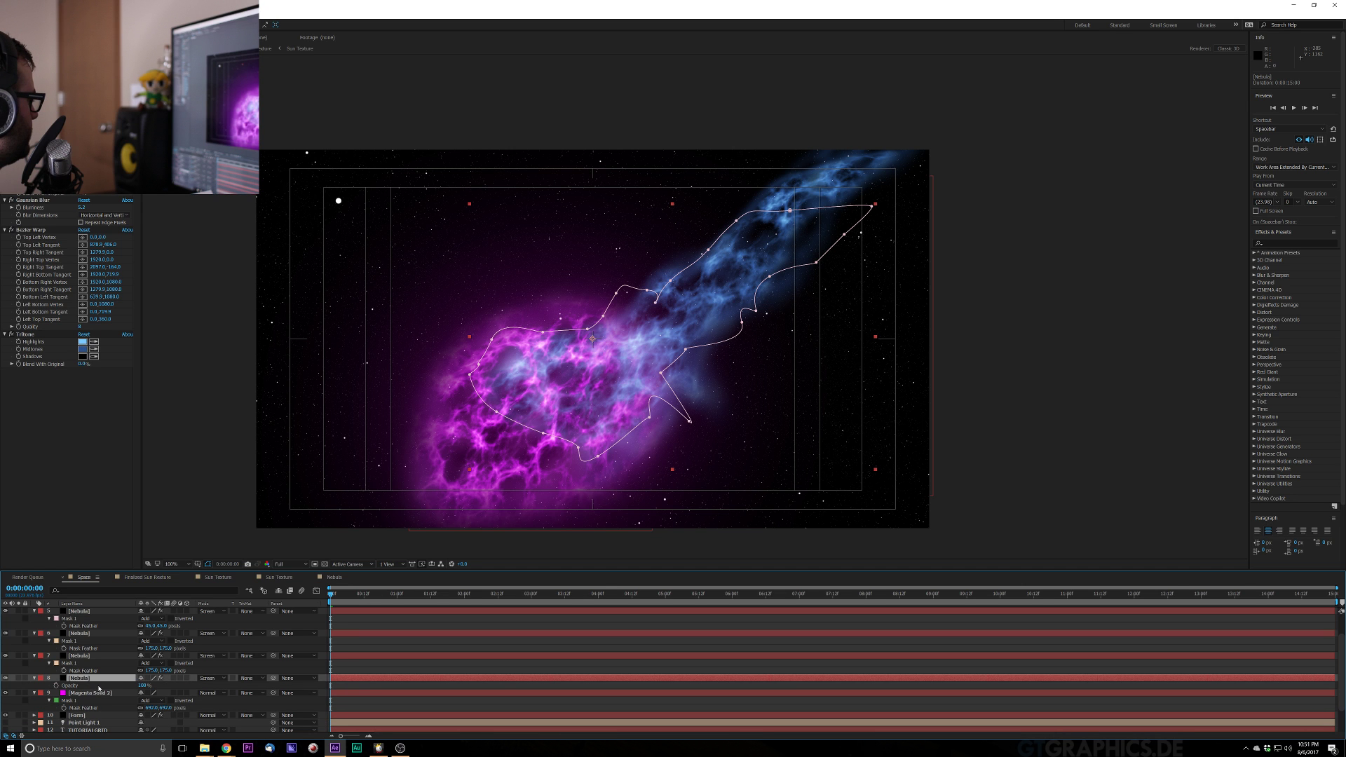
{"action": "left_click", "coordinate": [5, 678]}
{"action": "left_click", "coordinate": [6, 678]}
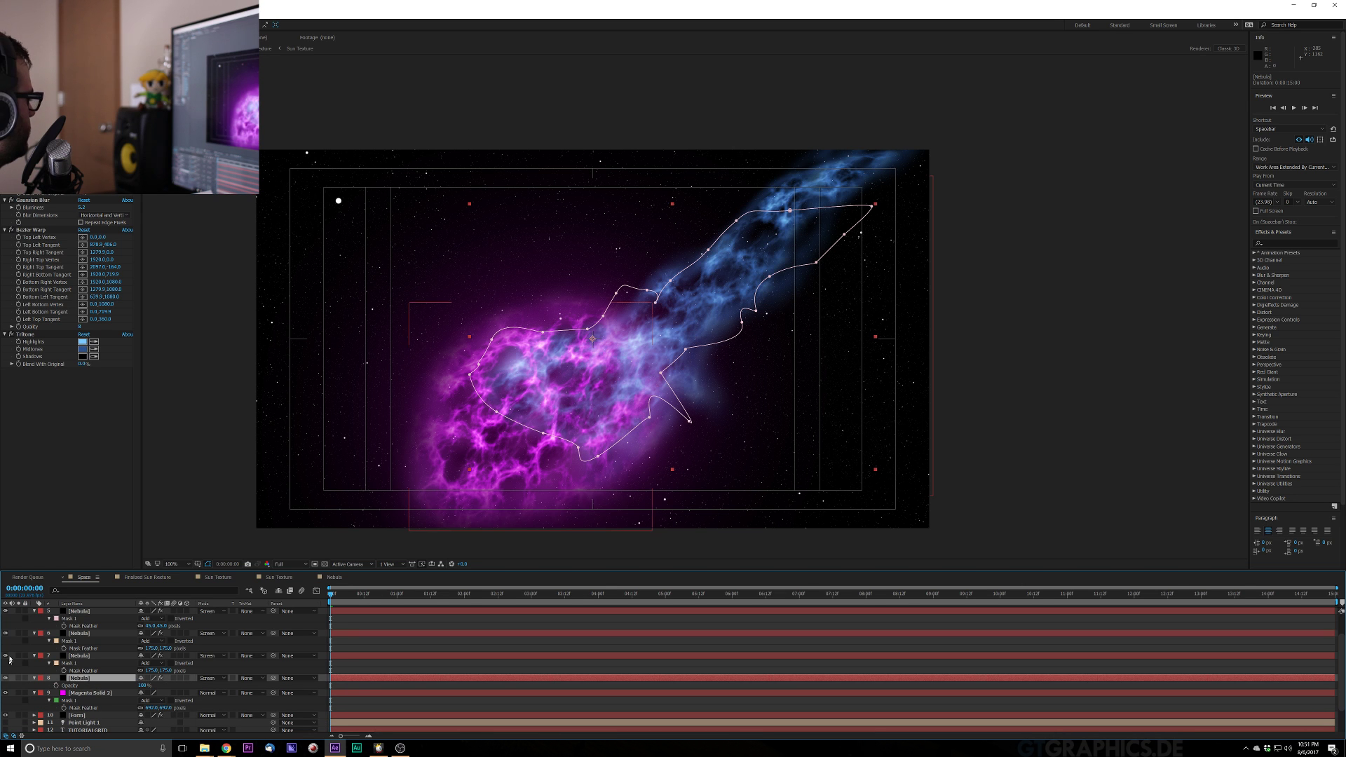
{"action": "left_click", "coordinate": [6, 656]}
{"action": "left_click", "coordinate": [6, 656]}
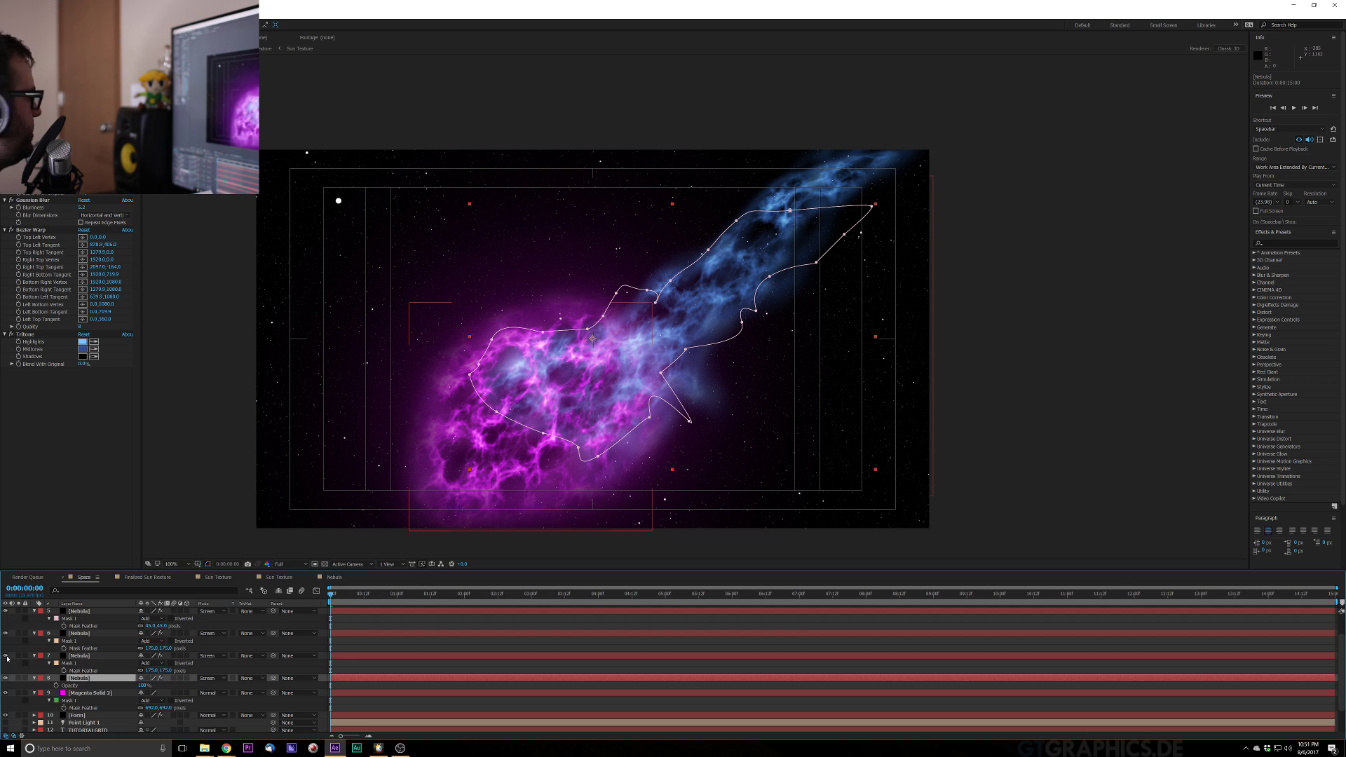
Adjust the opacity of the blurred purple Nebula layer to rebalance its glow
{"action": "left_click", "coordinate": [91, 656]}
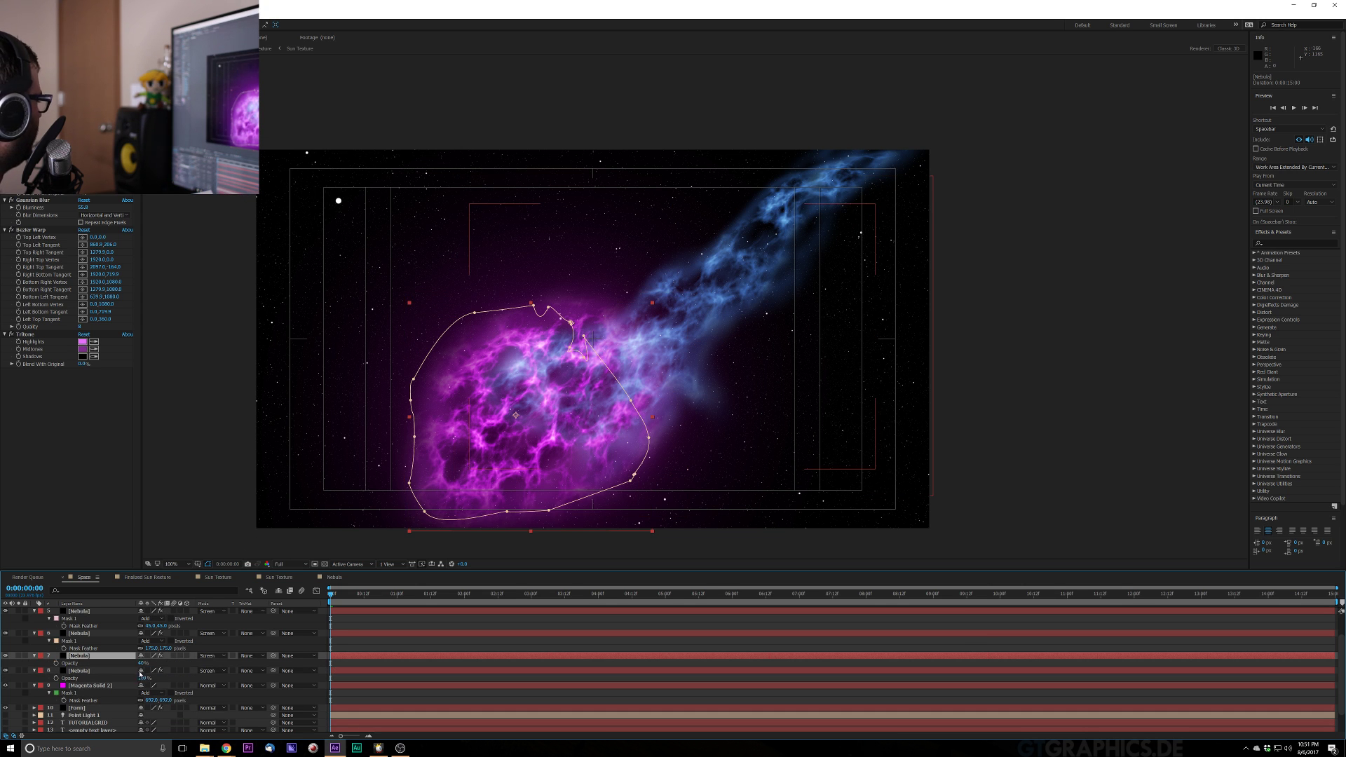
{"action": "key", "text": "t"}
{"action": "left_click_drag", "start_coordinate": [138, 663], "coordinate": [147, 664]}
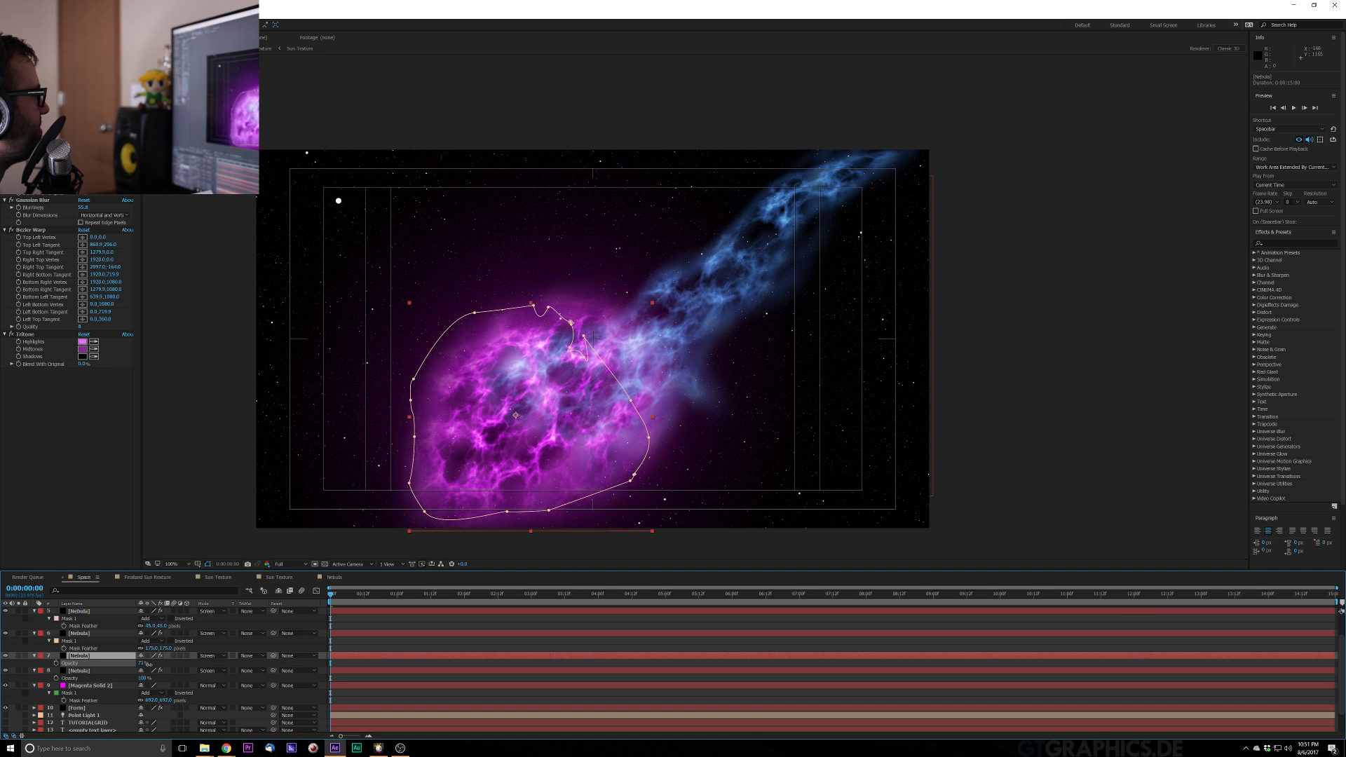
{"action": "left_click_drag", "start_coordinate": [148, 664], "coordinate": [102, 423]}
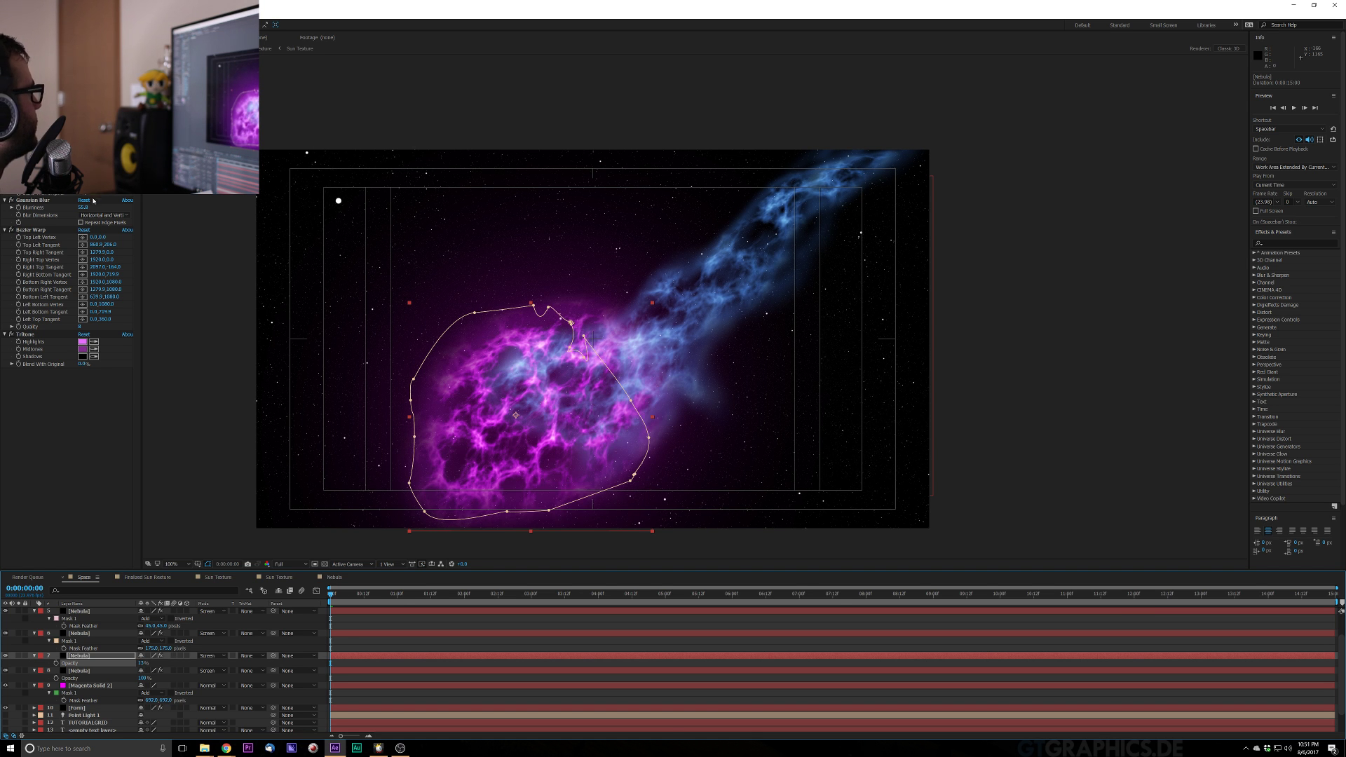
Increase the Gaussian blur on the blurred purple Nebula layer and slightly lower the opacity of the sharper purple Nebula layer
{"action": "left_click_drag", "start_coordinate": [83, 208], "coordinate": [43, 223]}
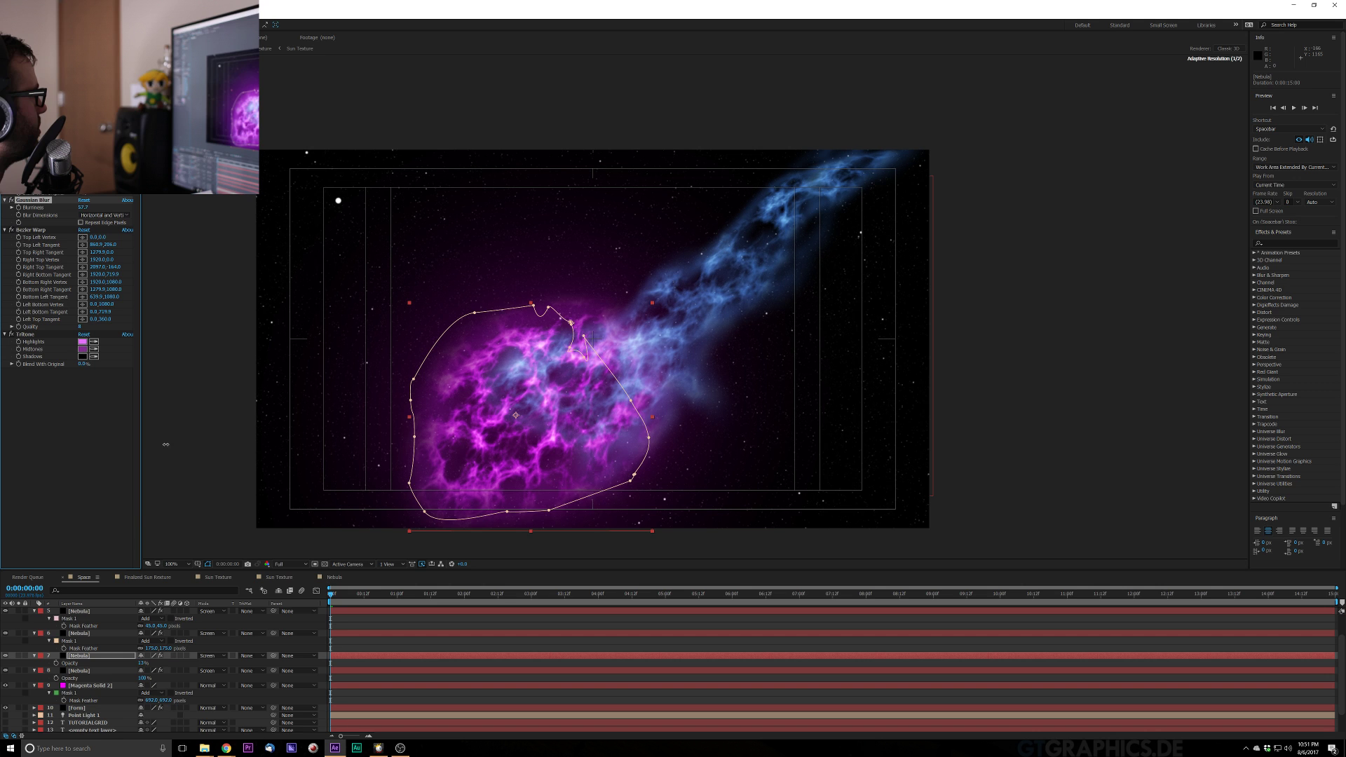
{"action": "left_click_drag", "start_coordinate": [51, 521], "coordinate": [206, 391]}
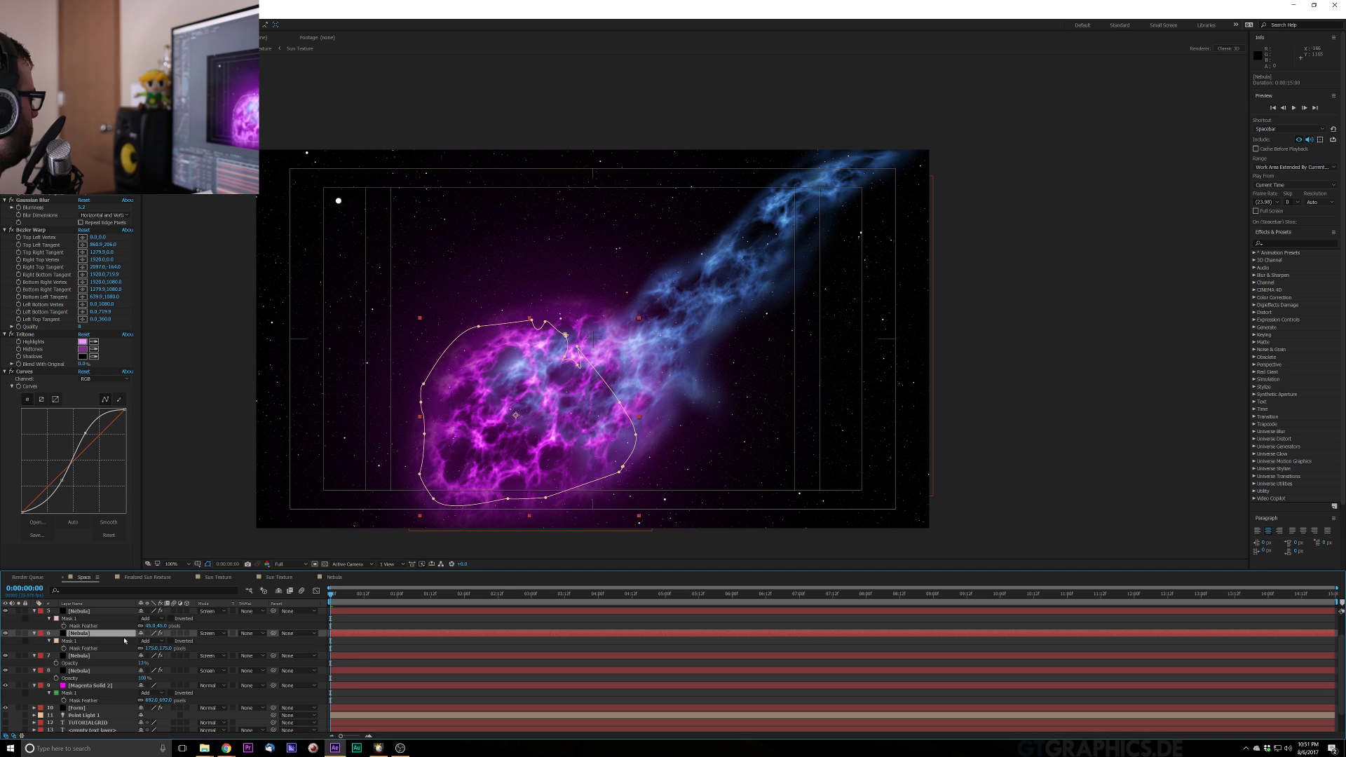
{"action": "key", "text": "t"}
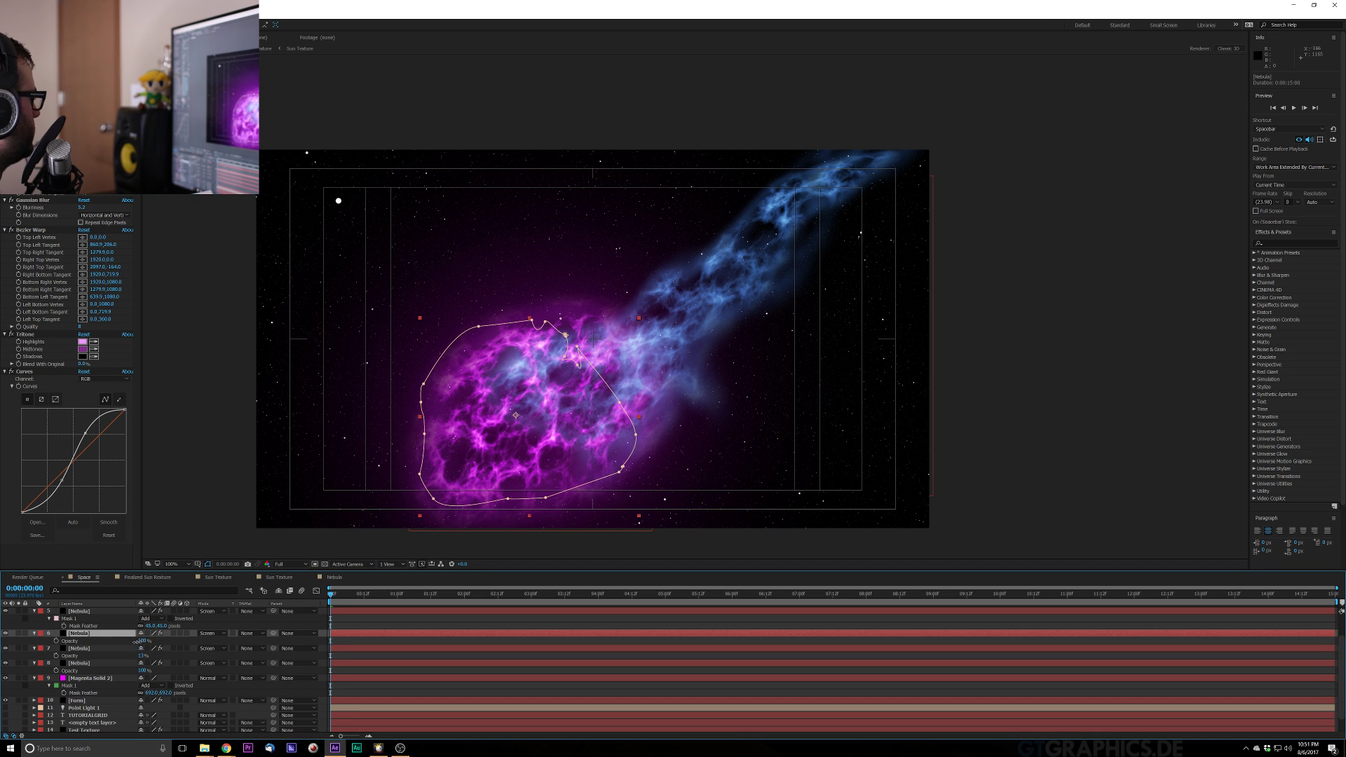
{"action": "mouse_move", "coordinate": [142, 641]}
{"action": "left_mouse_down"}
{"action": "mouse_move", "coordinate": [118, 648]}
{"action": "mouse_move", "coordinate": [143, 640]}
{"action": "left_mouse_up"}
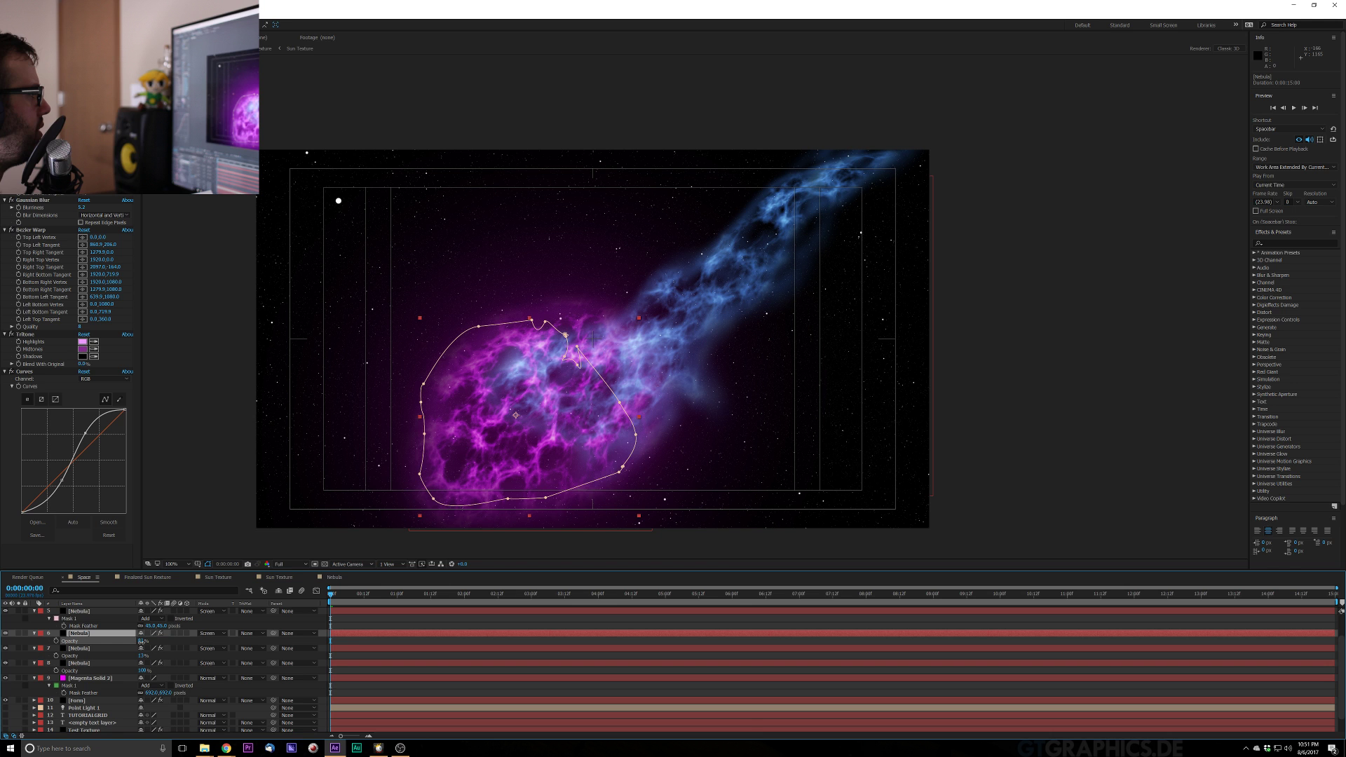
{"action": "left_click", "coordinate": [203, 484]}
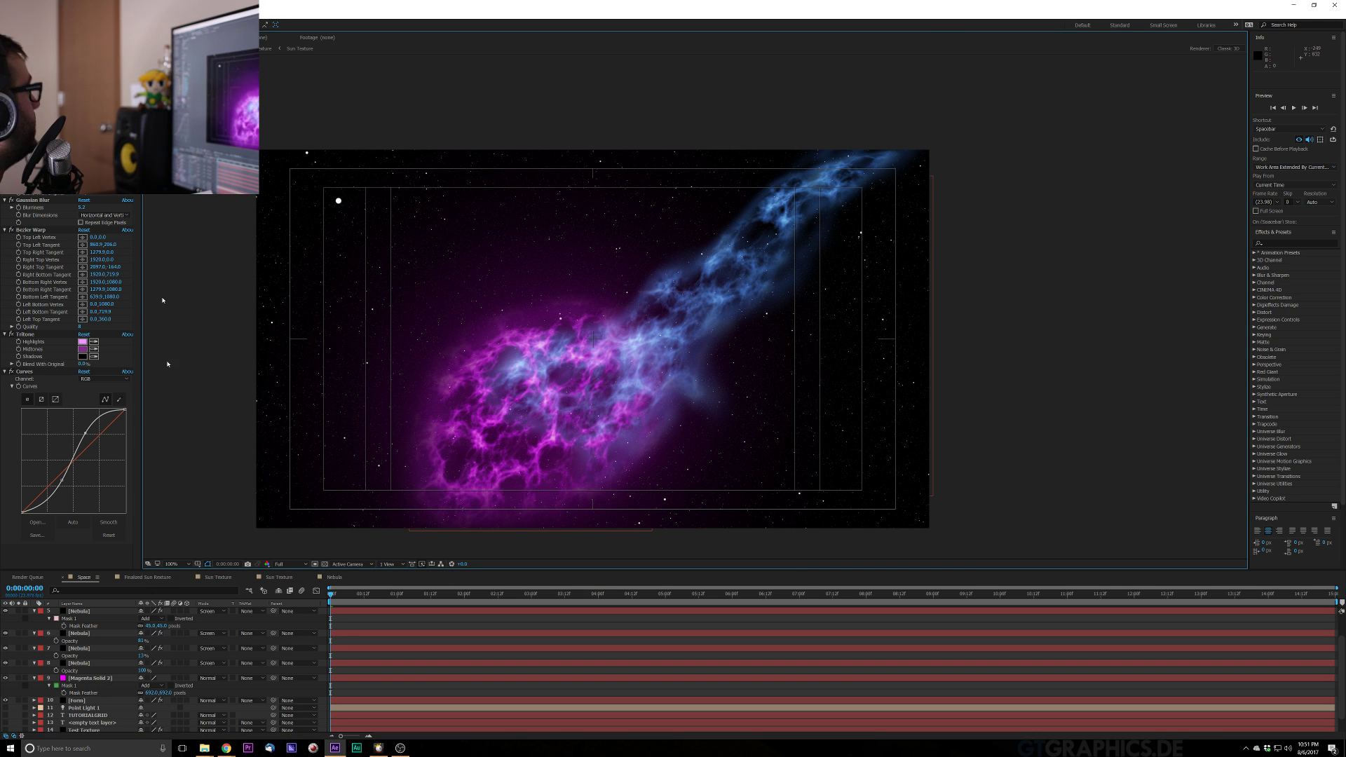
Create a composition-sized royal blue solid and place it beneath the Nebula layers, above the magenta solid
{"action": "left_click", "coordinate": [75, 10]}
{"action": "mouse_move", "coordinate": [200, 28]}
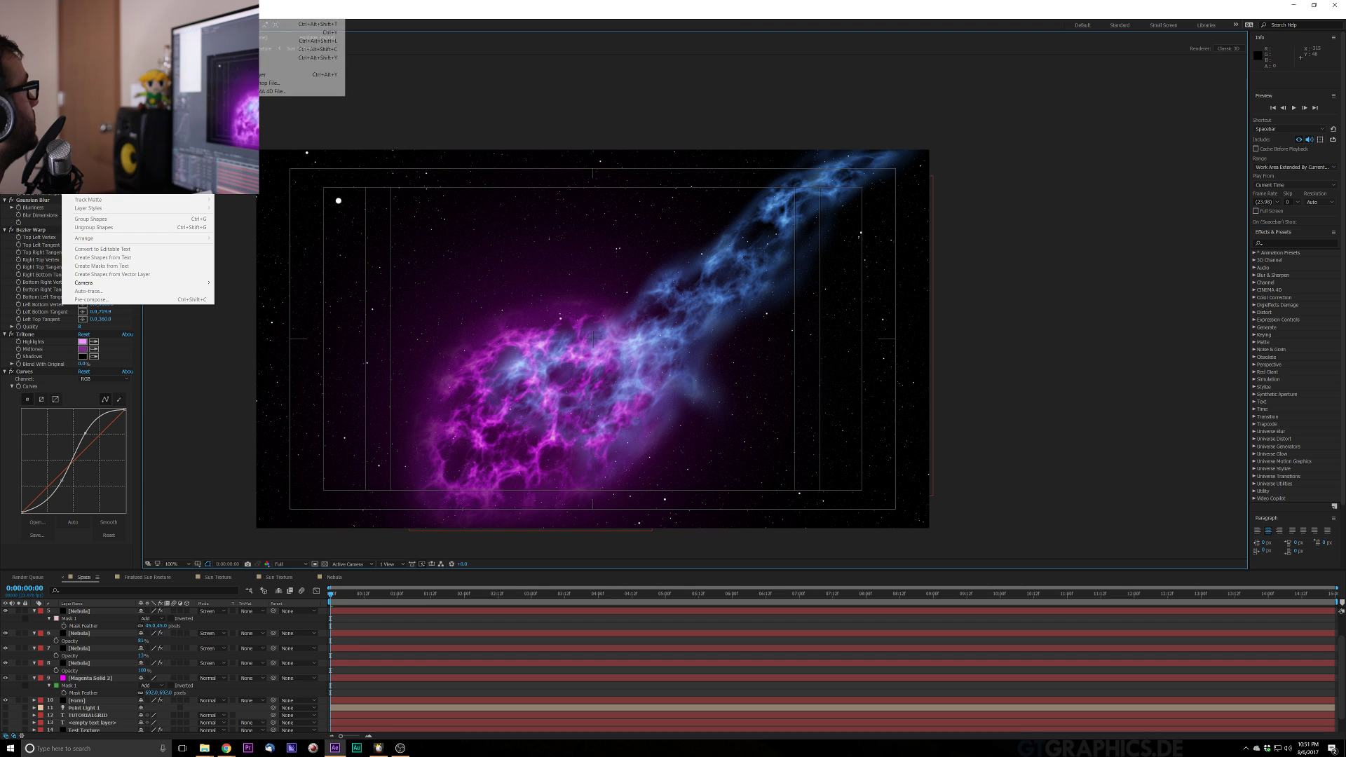
{"action": "left_click", "coordinate": [274, 36]}
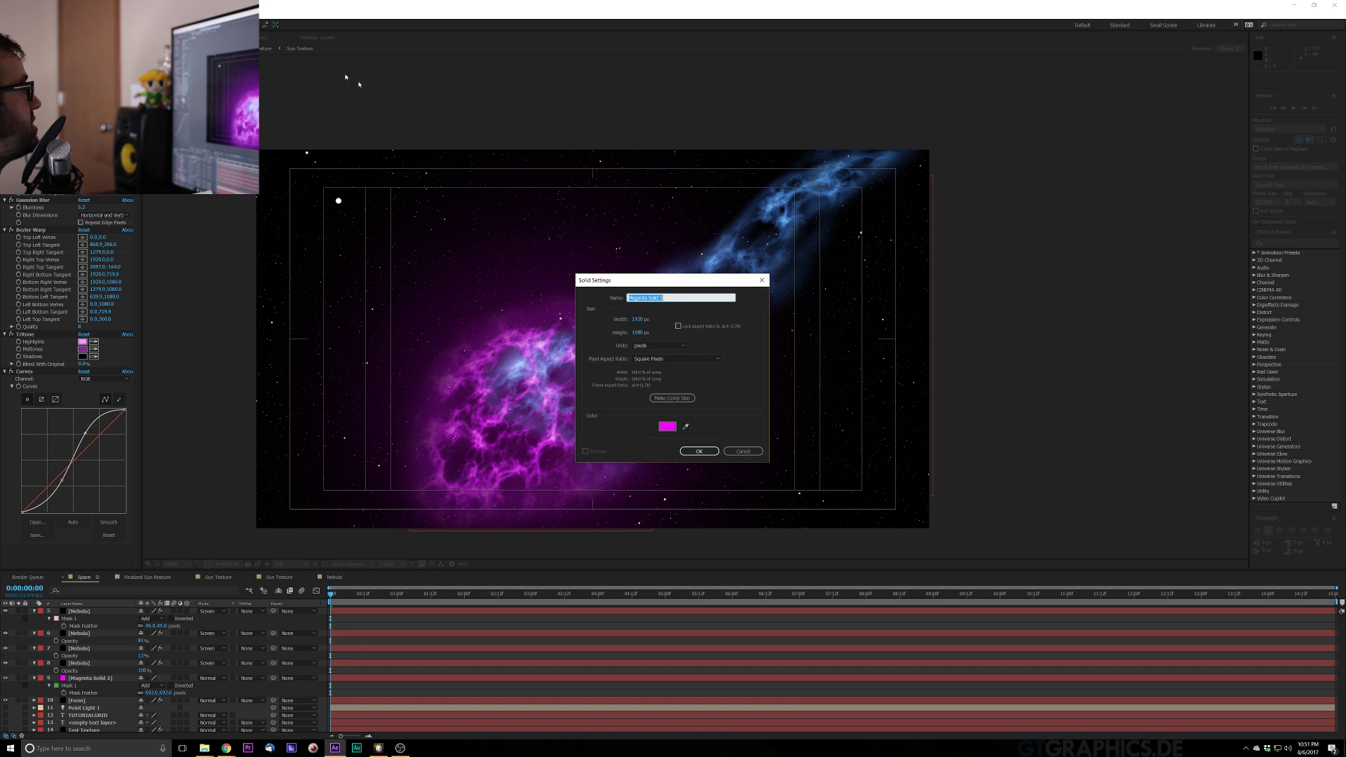
{"action": "left_click", "coordinate": [667, 426]}
{"action": "left_click_drag", "start_coordinate": [925, 244], "coordinate": [925, 262]}
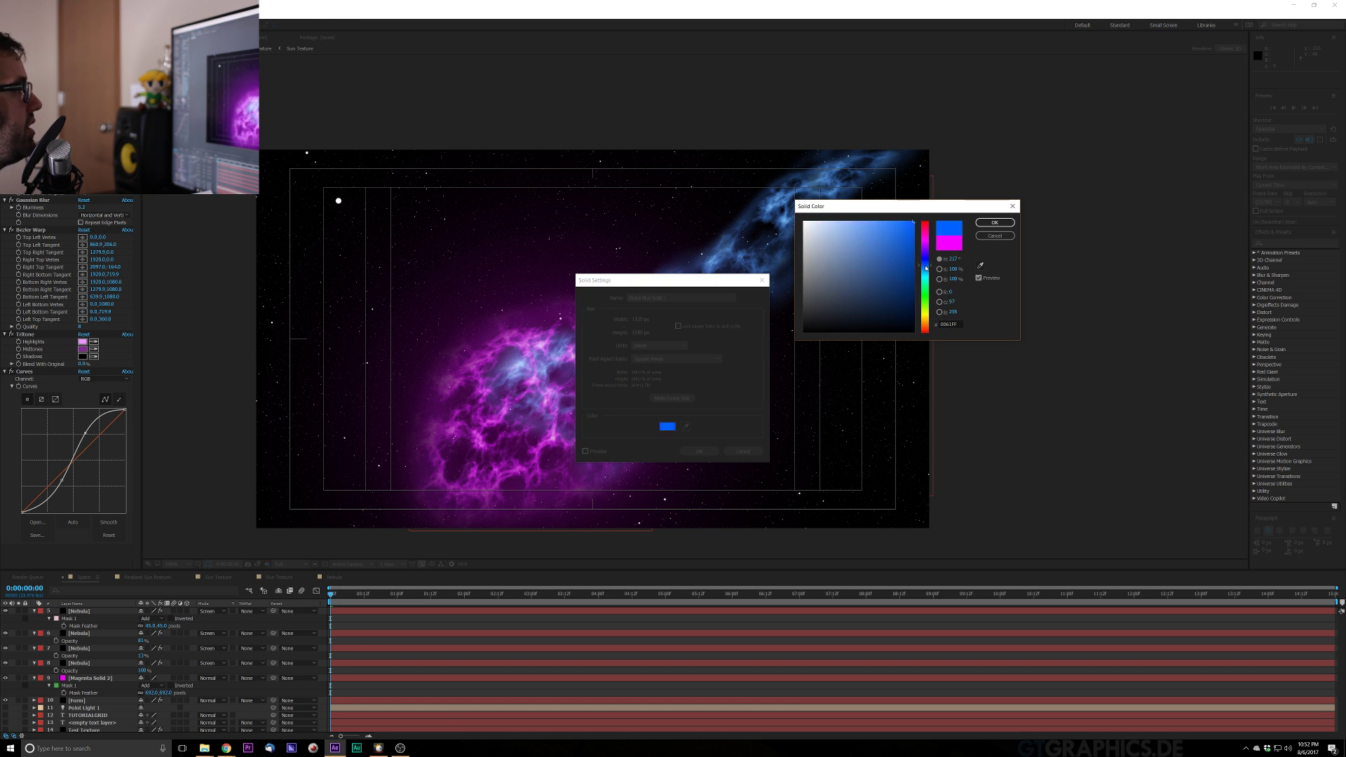
{"action": "left_click", "coordinate": [994, 223]}
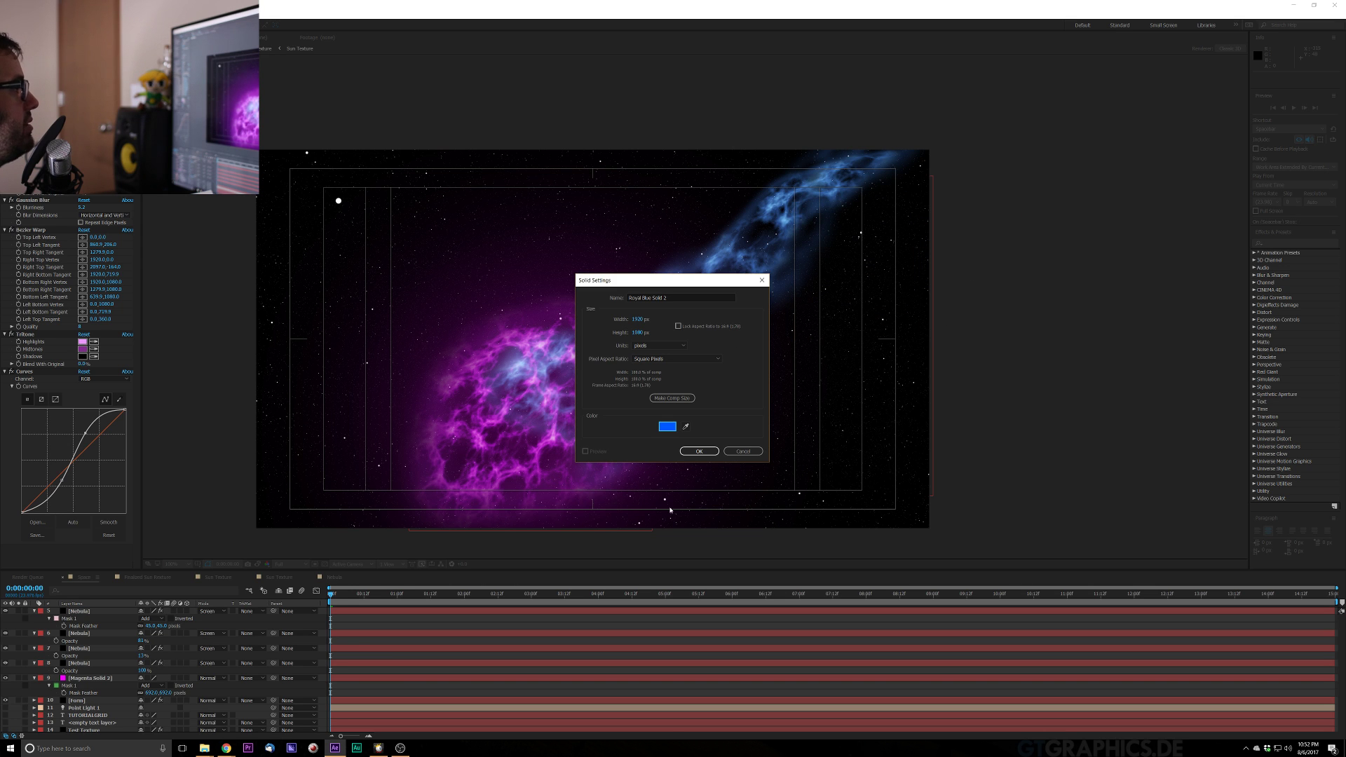
{"action": "left_click", "coordinate": [697, 452]}
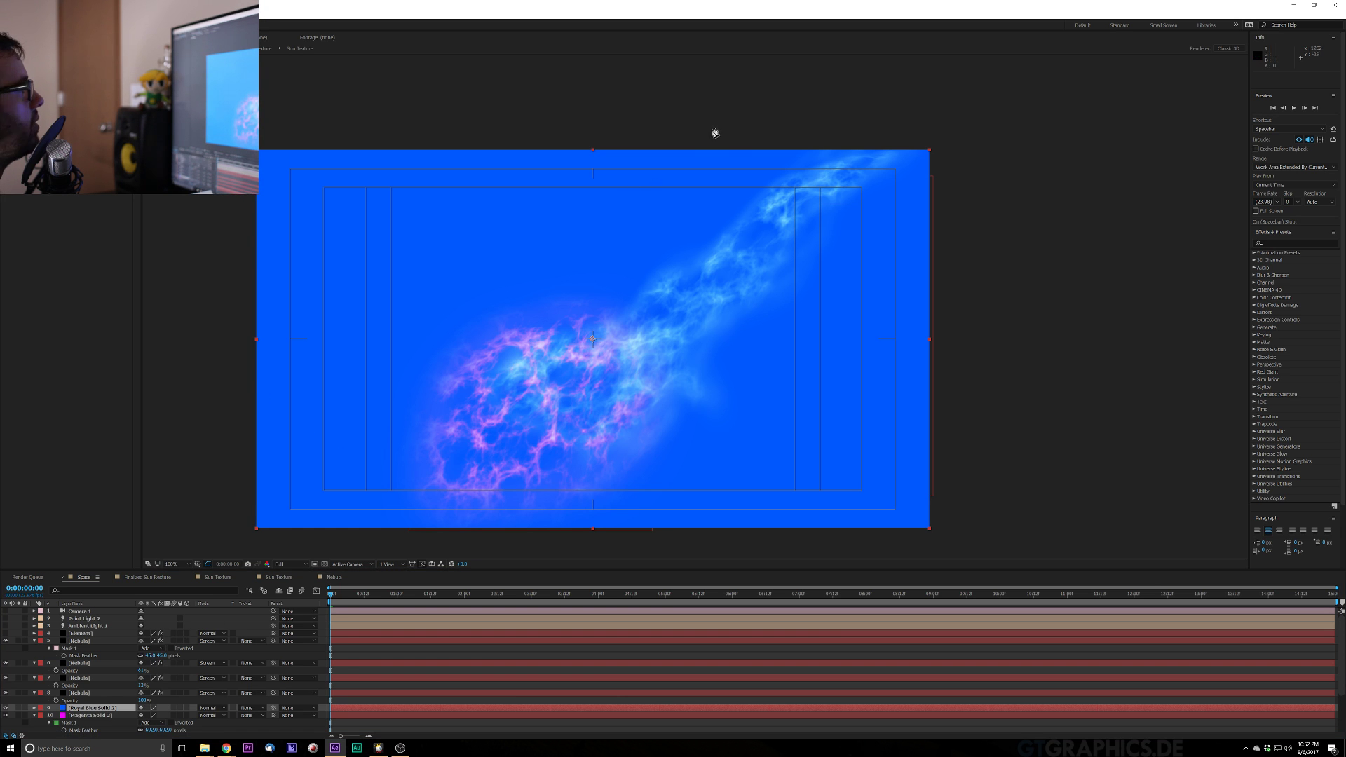
Draw a closed, curved mask on the blue solid around the blue streak, from beyond the frame's upper-right corner into the purple cloud
{"action": "left_click", "coordinate": [881, 146]}
{"action": "left_click", "coordinate": [813, 165]}
{"action": "left_click", "coordinate": [758, 189]}
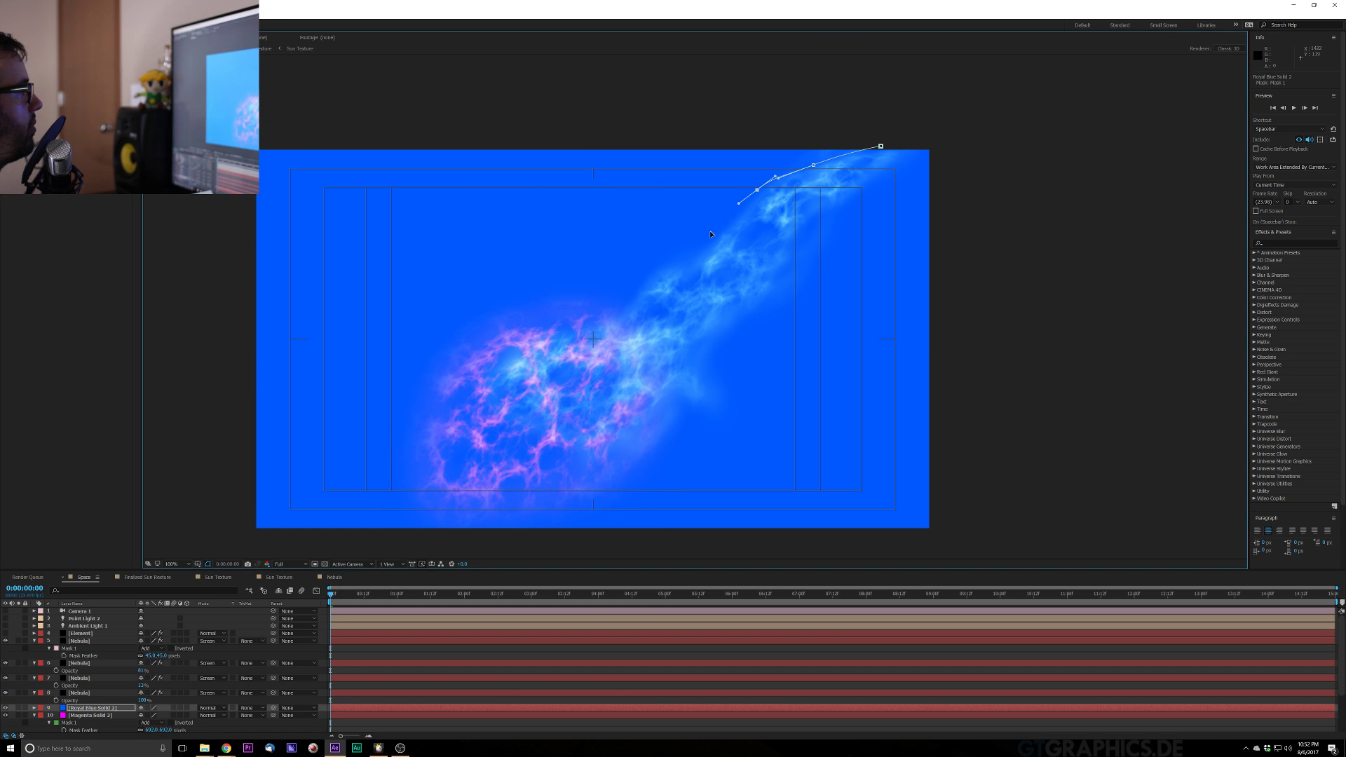
{"action": "left_click", "coordinate": [668, 258]}
{"action": "left_click", "coordinate": [624, 301]}
{"action": "left_click", "coordinate": [554, 317]}
{"action": "left_click", "coordinate": [507, 358]}
{"action": "left_click", "coordinate": [514, 434]}
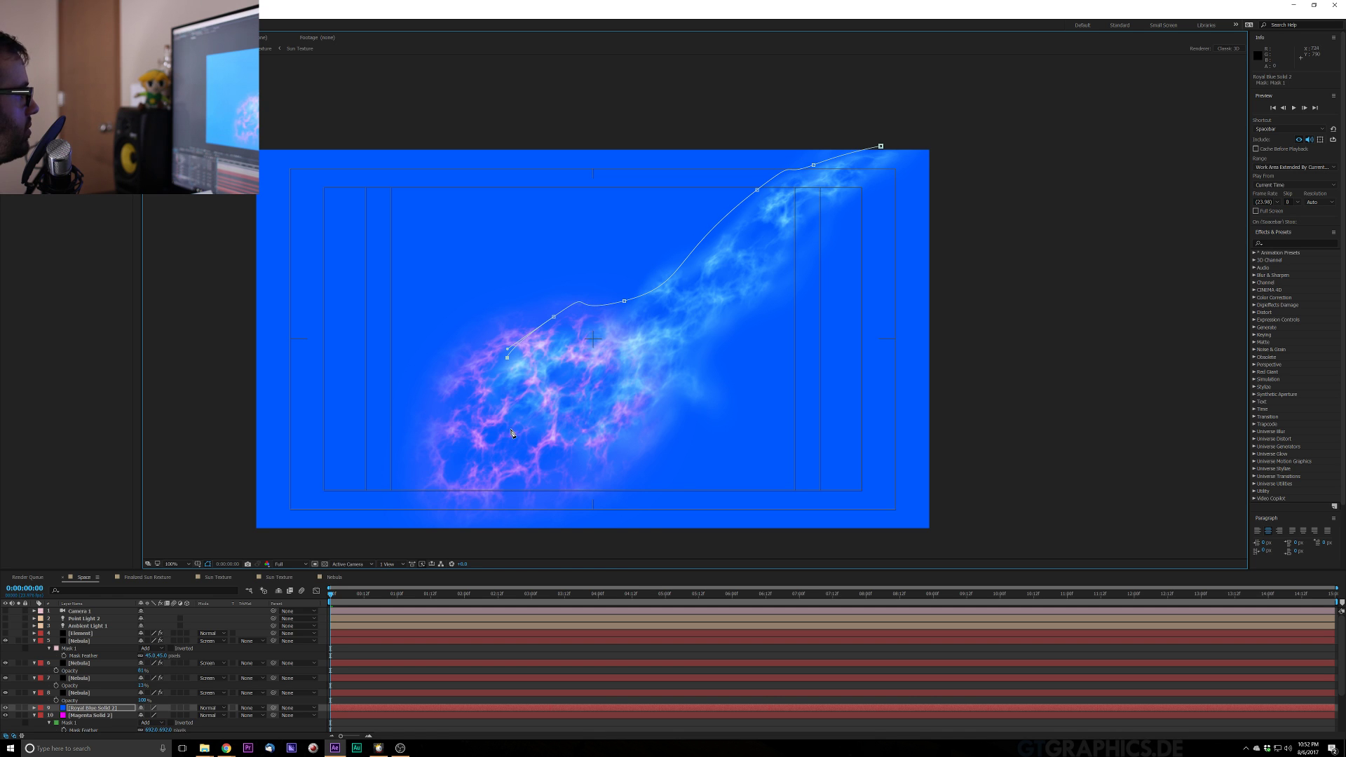
{"action": "left_click", "coordinate": [624, 455]}
{"action": "left_click", "coordinate": [694, 394]}
{"action": "left_click_drag", "start_coordinate": [705, 376], "coordinate": [712, 366]}
{"action": "left_click", "coordinate": [751, 309]}
{"action": "left_click", "coordinate": [818, 246]}
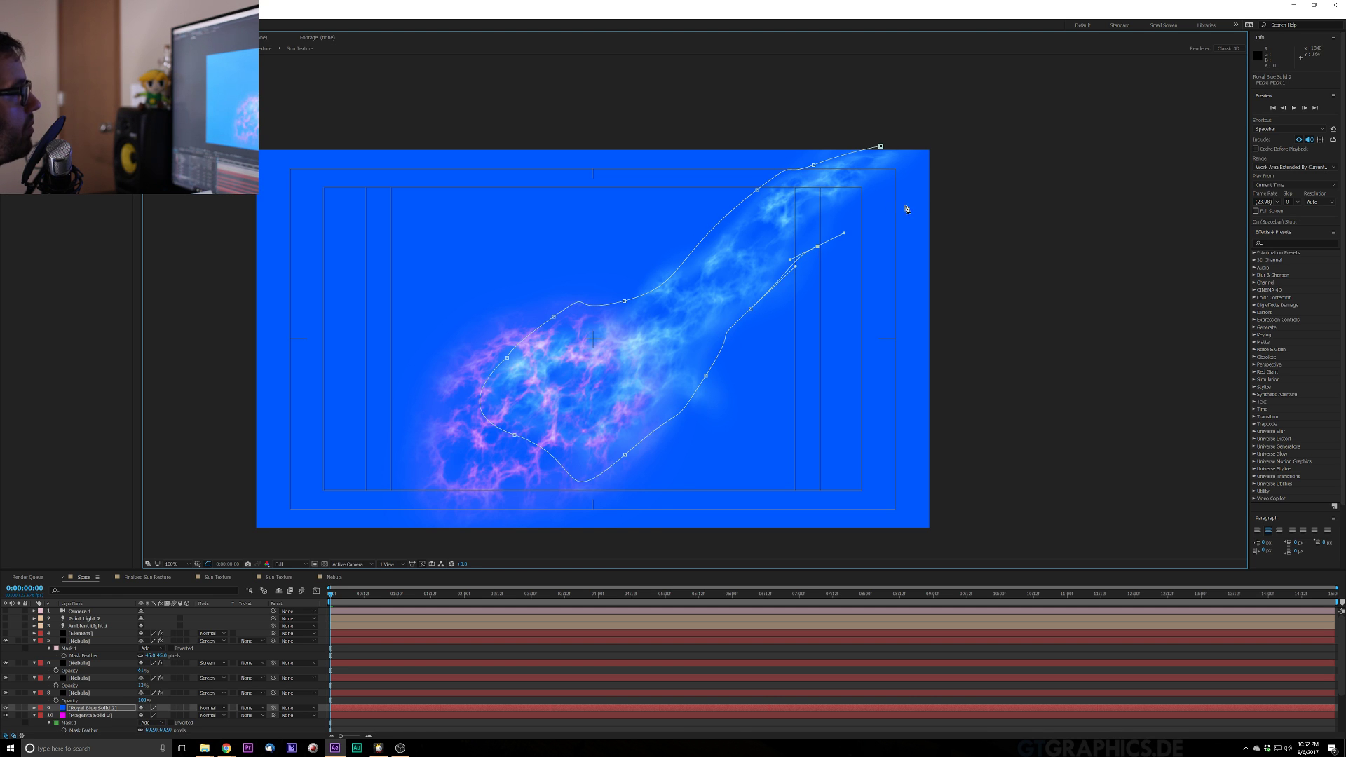
{"action": "left_click", "coordinate": [920, 199]}
{"action": "left_click_drag", "start_coordinate": [947, 142], "coordinate": [955, 157]}
{"action": "left_click", "coordinate": [880, 144]}
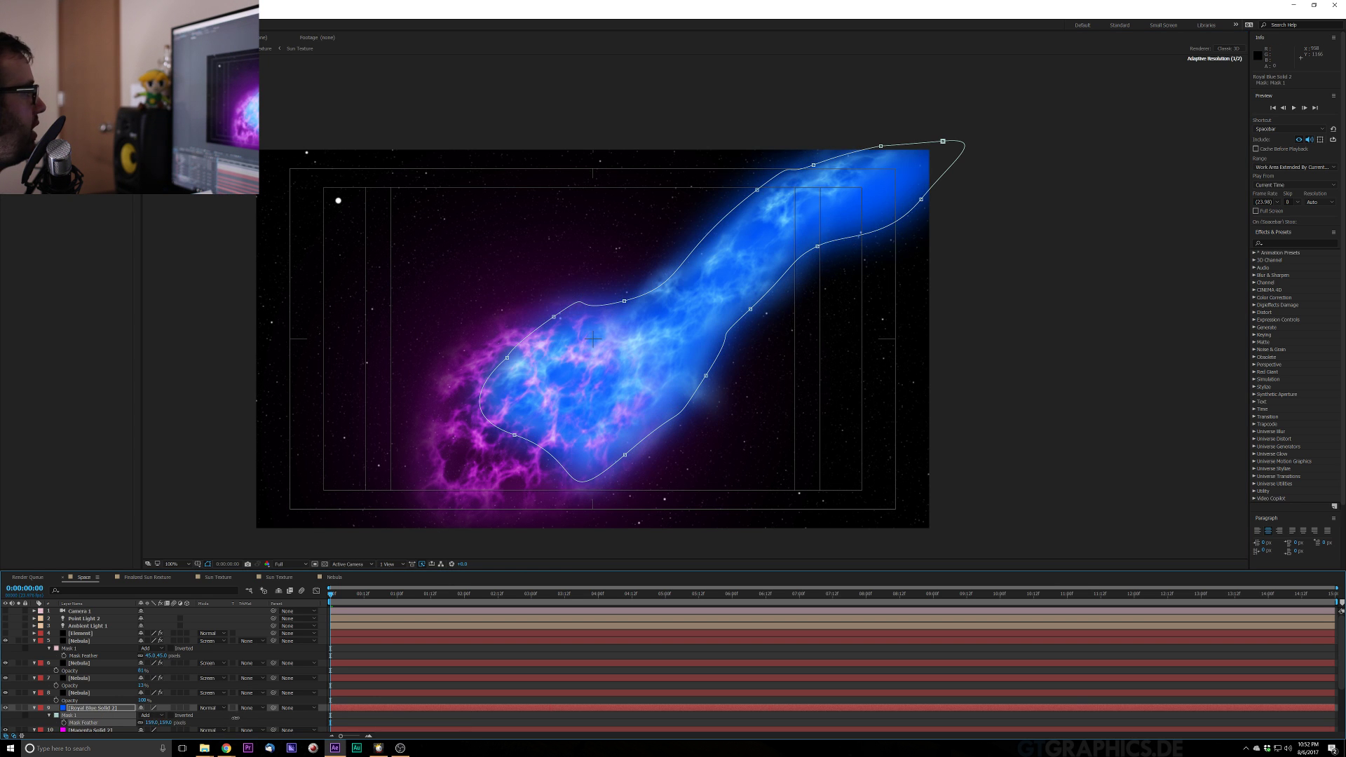
Feather the blue solid's mask widely into a soft halo and lower the layer's opacity for a subtle blue glow
{"action": "left_click_drag", "start_coordinate": [158, 722], "coordinate": [168, 722]}
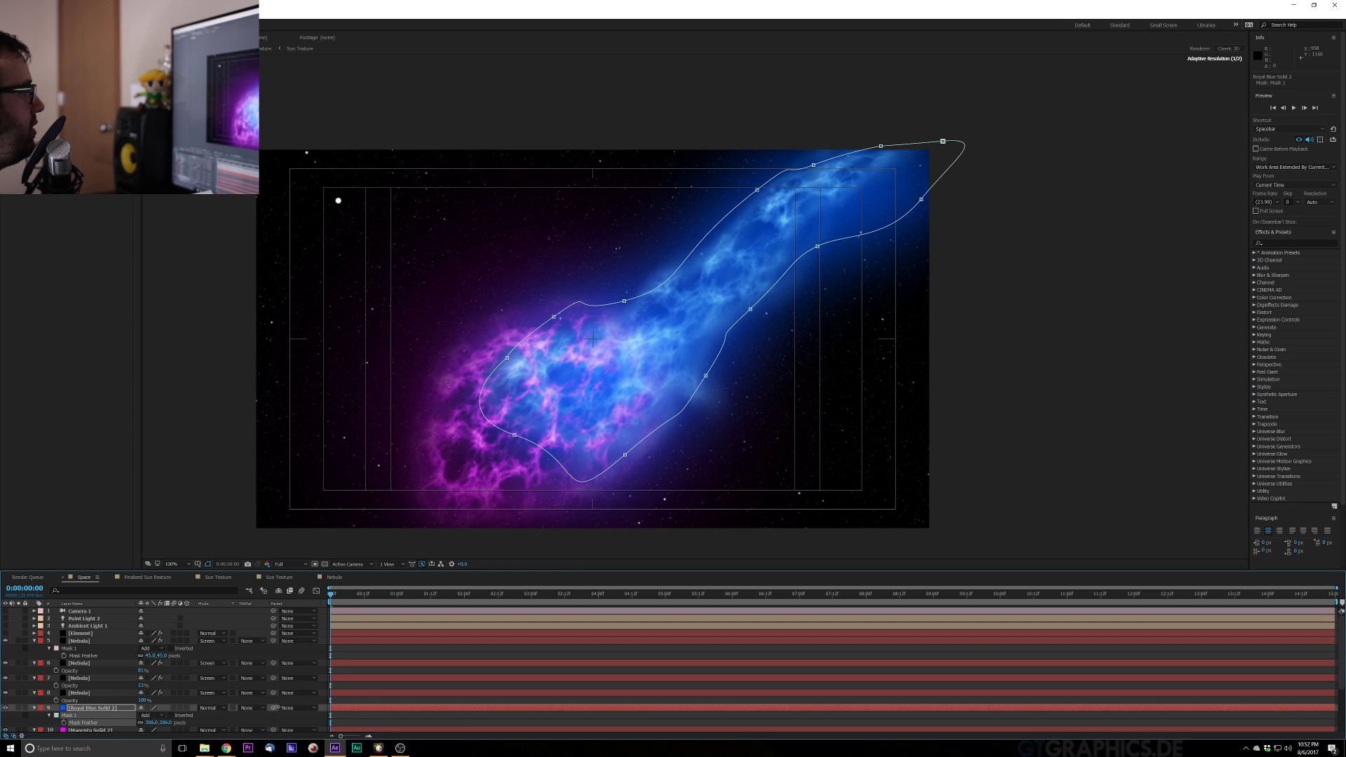
{"action": "mouse_move", "coordinate": [389, 704]}
{"action": "left_mouse_down"}
{"action": "mouse_move", "coordinate": [414, 697]}
{"action": "mouse_move", "coordinate": [363, 702]}
{"action": "left_mouse_up"}
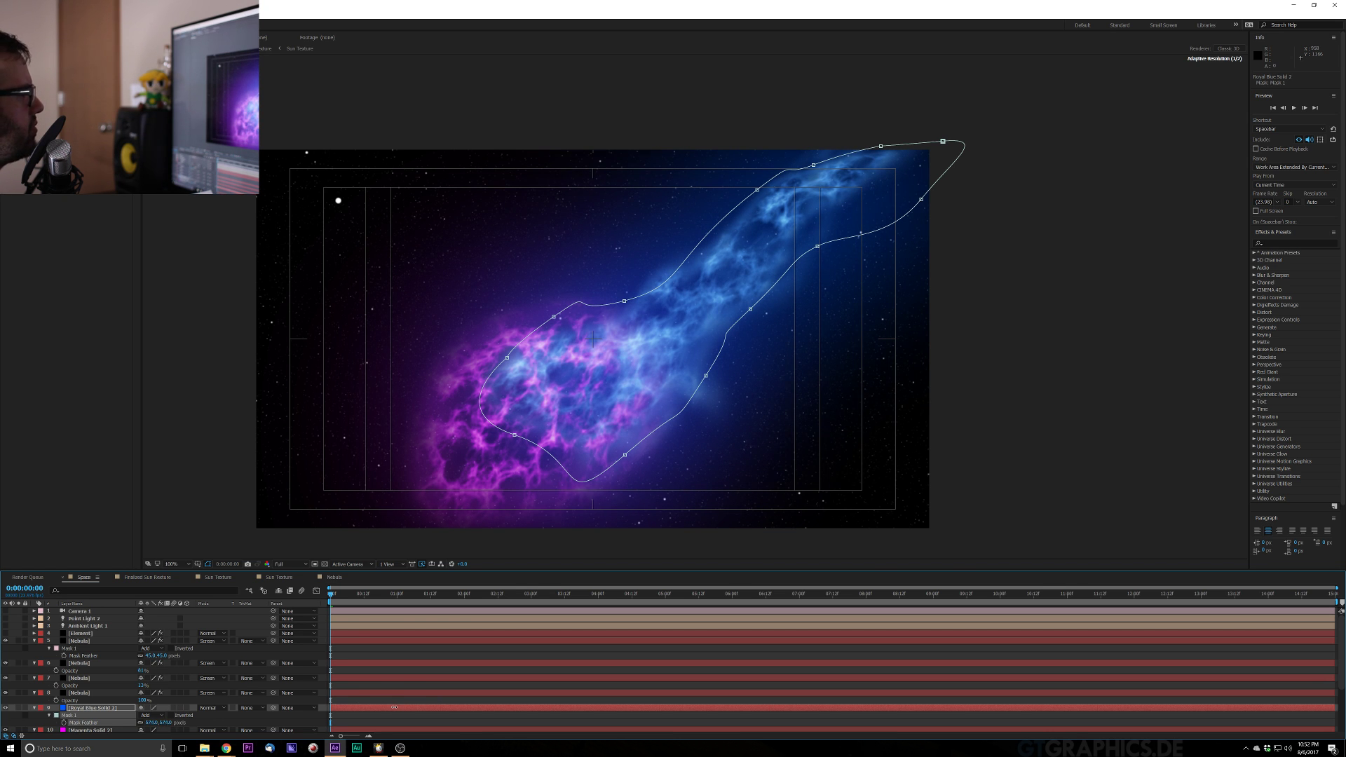
{"action": "key", "text": "t"}
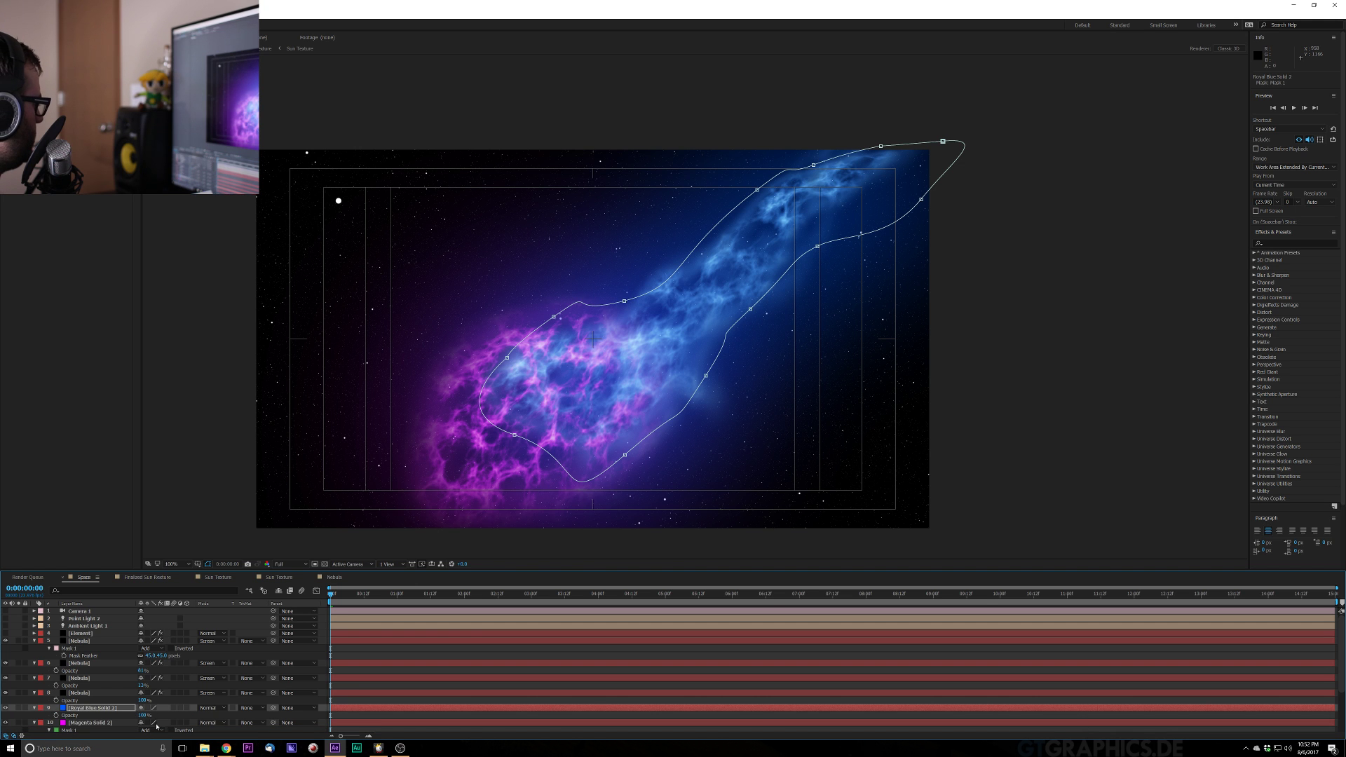
{"action": "left_click_drag", "start_coordinate": [146, 715], "coordinate": [106, 722]}
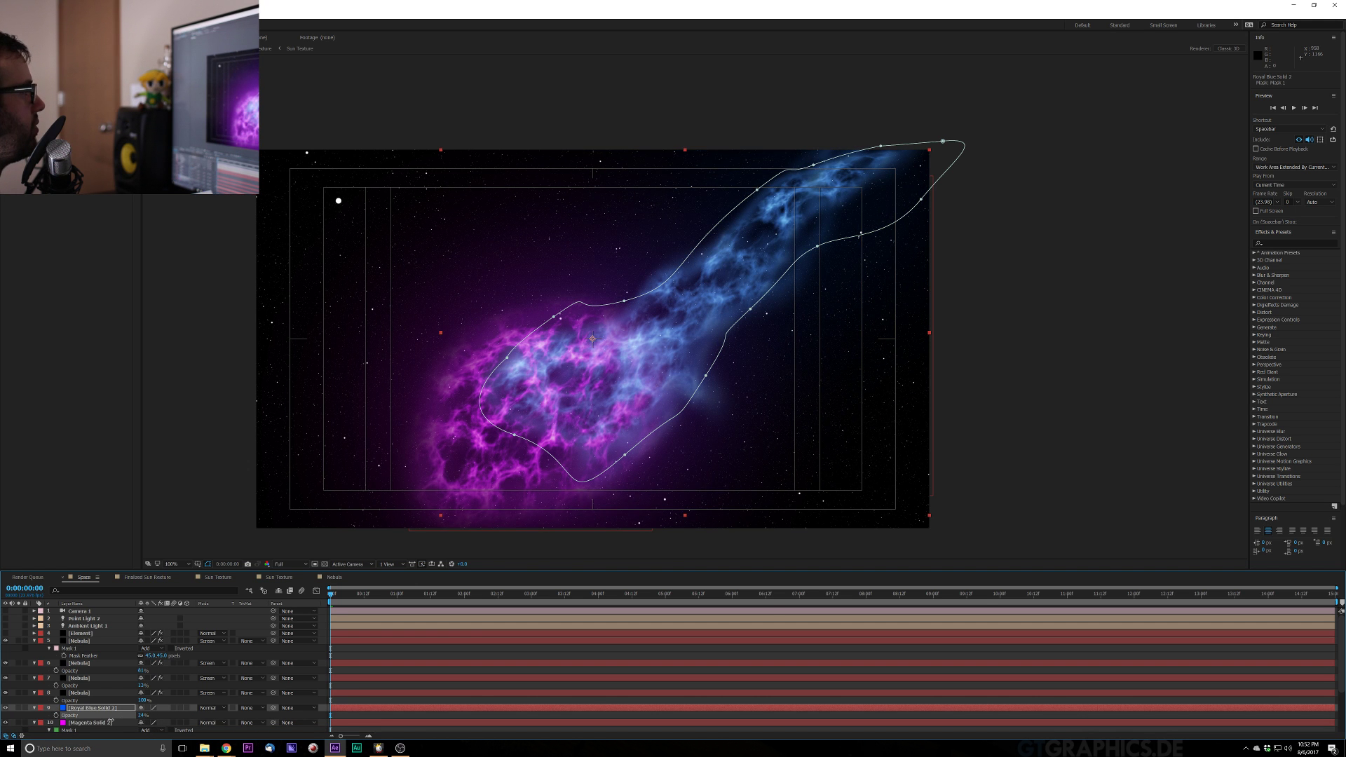
{"action": "left_click_drag", "start_coordinate": [110, 722], "coordinate": [119, 721]}
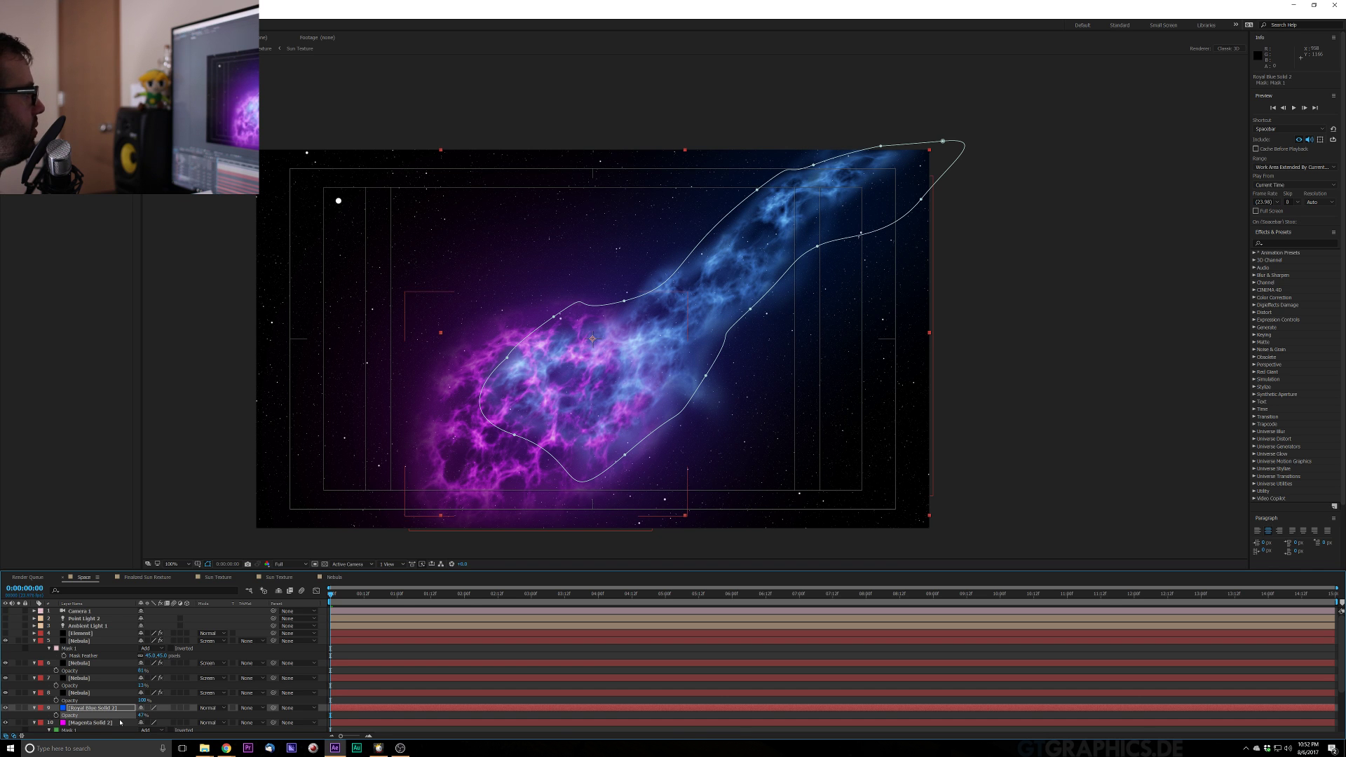
Set the blue solid's blending mode to Screen and the magenta solid's blending mode to Lighten
{"action": "left_click", "coordinate": [210, 709]}
{"action": "left_click", "coordinate": [234, 469]}
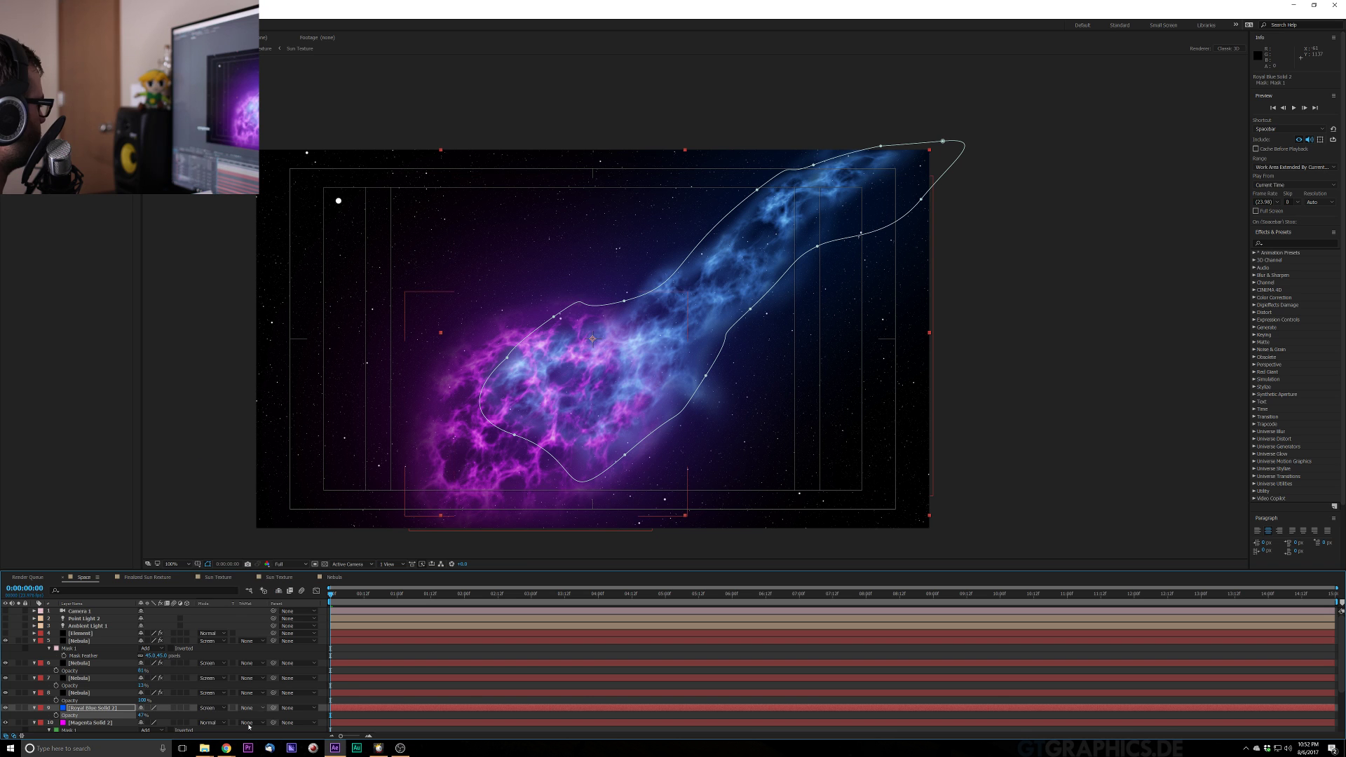
{"action": "left_click", "coordinate": [211, 723]}
{"action": "left_click", "coordinate": [219, 474]}
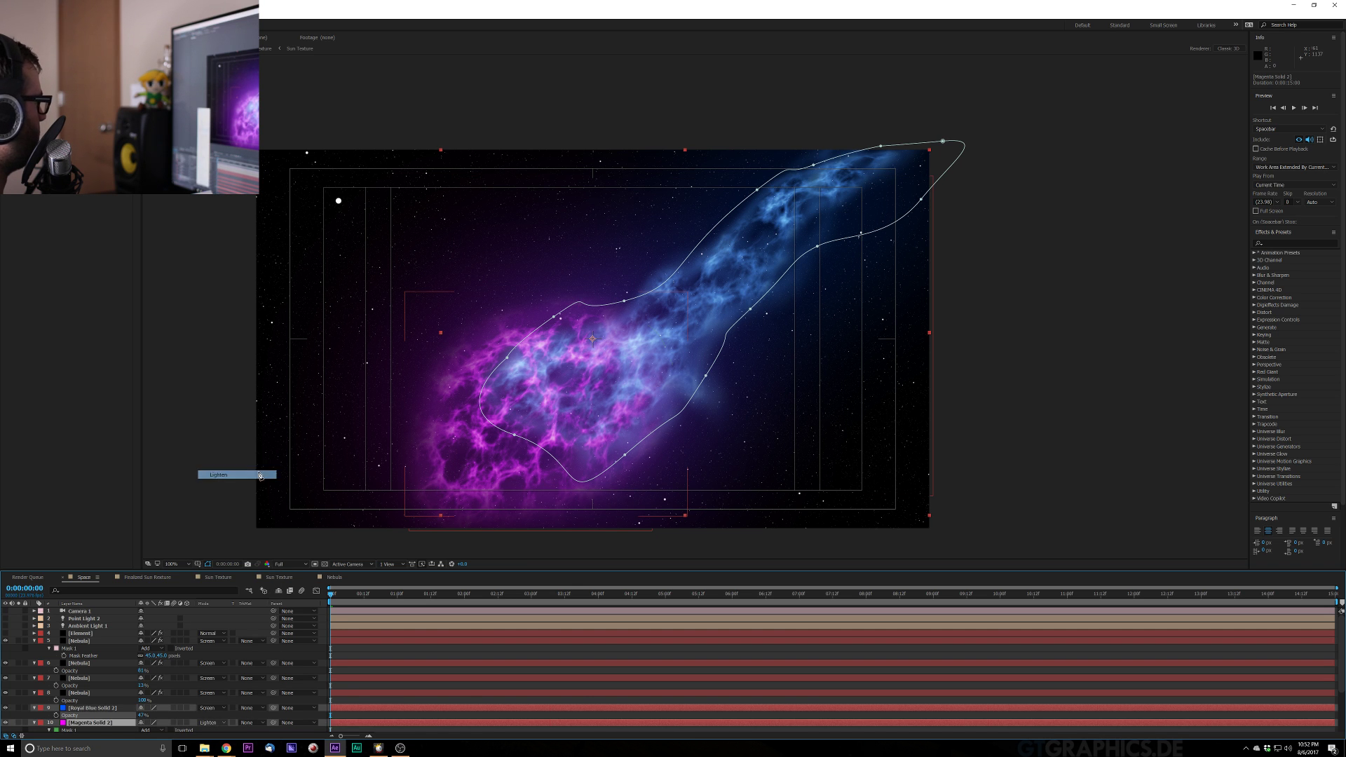
{"action": "left_click", "coordinate": [217, 482]}
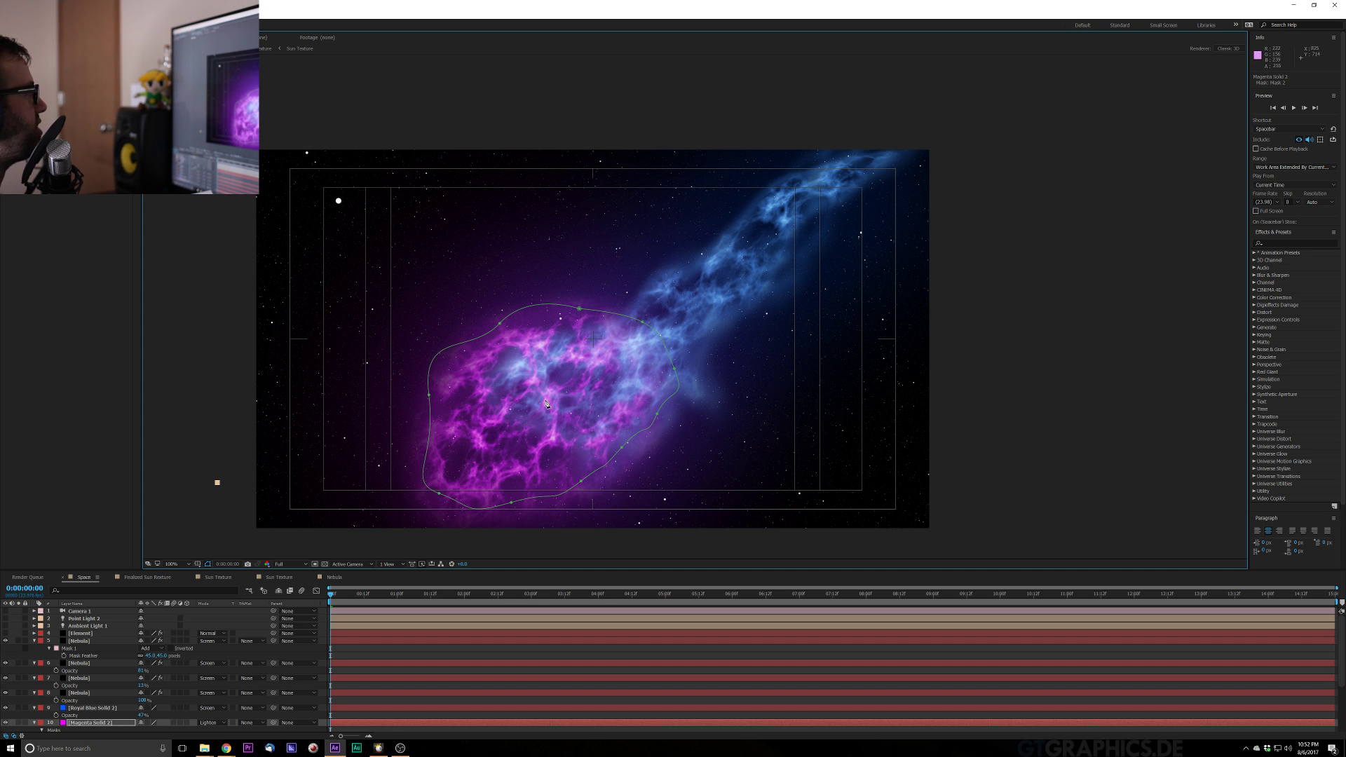
{"action": "scroll", "coordinate": [547, 385], "scroll_direction": "down", "scroll_amount": 2}
{"action": "scroll", "coordinate": [545, 387], "scroll_direction": "up", "scroll_amount": 2}
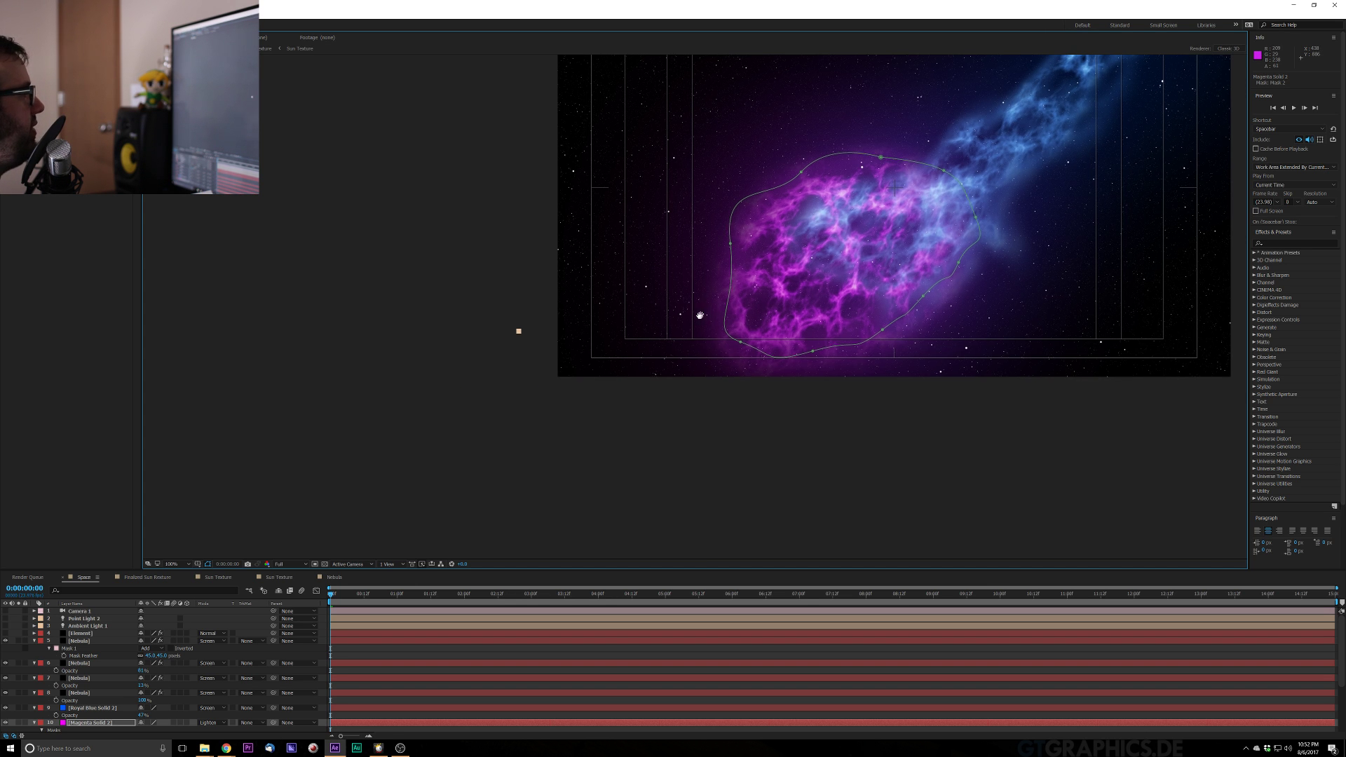
{"action": "left_click_drag", "start_coordinate": [701, 312], "coordinate": [427, 495]}
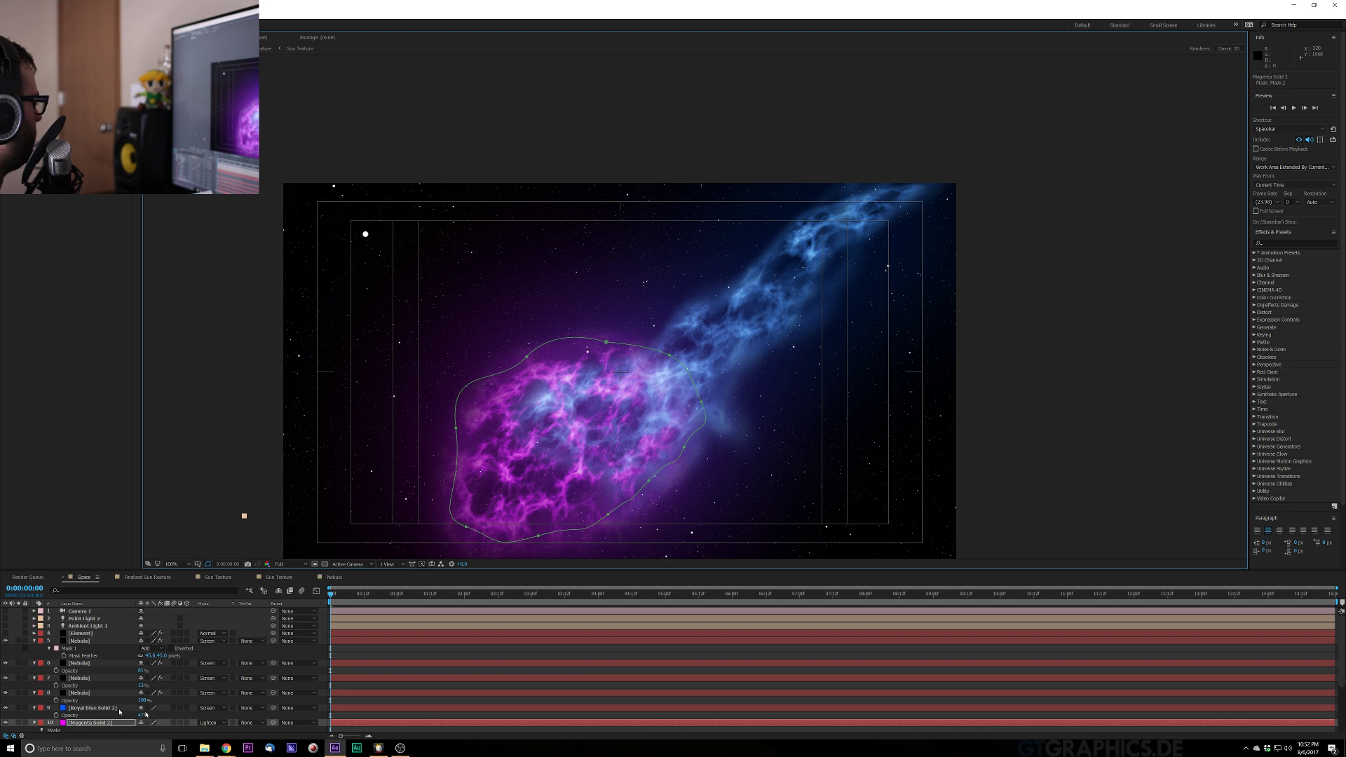
Collapse the expanded Nebula, Royal Blue Solid and Magenta Solid layers and turn layers 5 through 10 into 3D layers
{"action": "left_click", "coordinate": [34, 641]}
{"action": "left_click", "coordinate": [34, 647]}
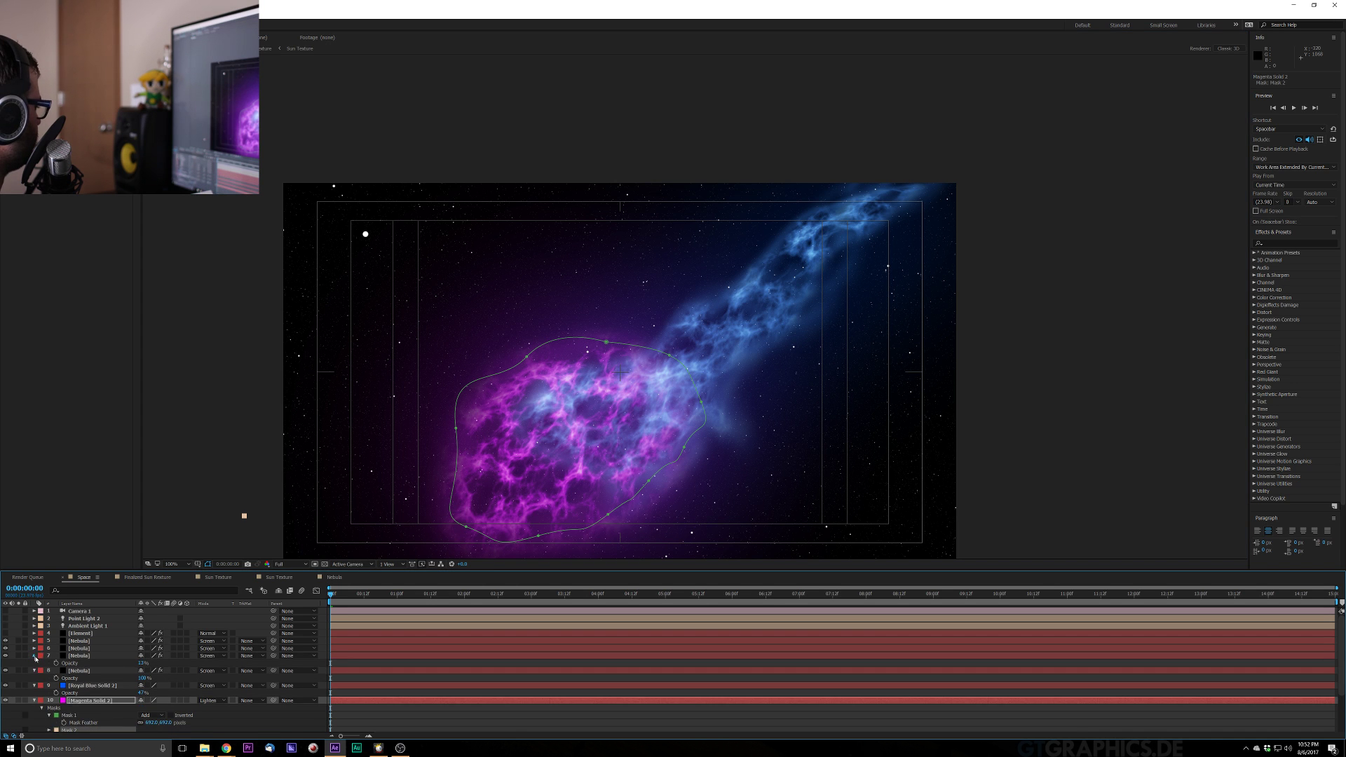
{"action": "left_click", "coordinate": [35, 655]}
{"action": "left_click", "coordinate": [34, 664]}
{"action": "left_click", "coordinate": [34, 670]}
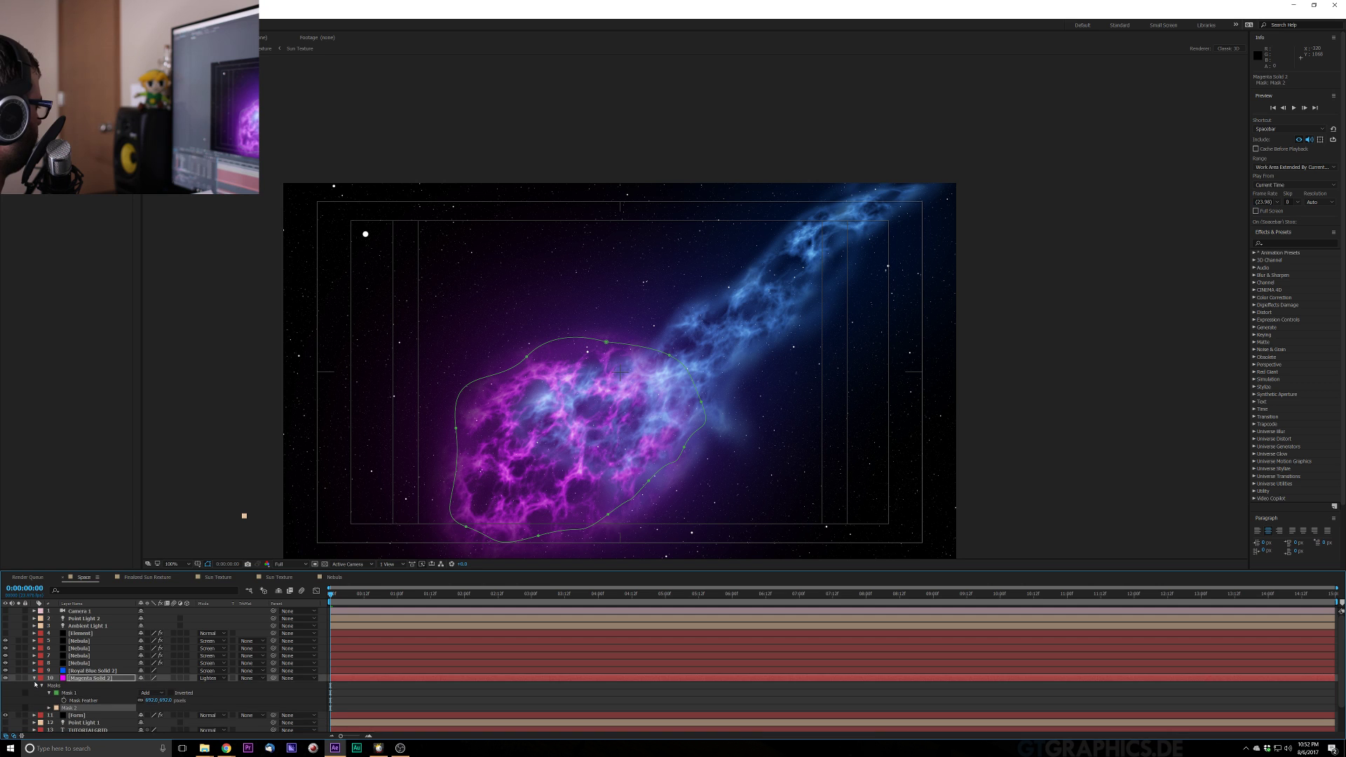
{"action": "left_click", "coordinate": [35, 678]}
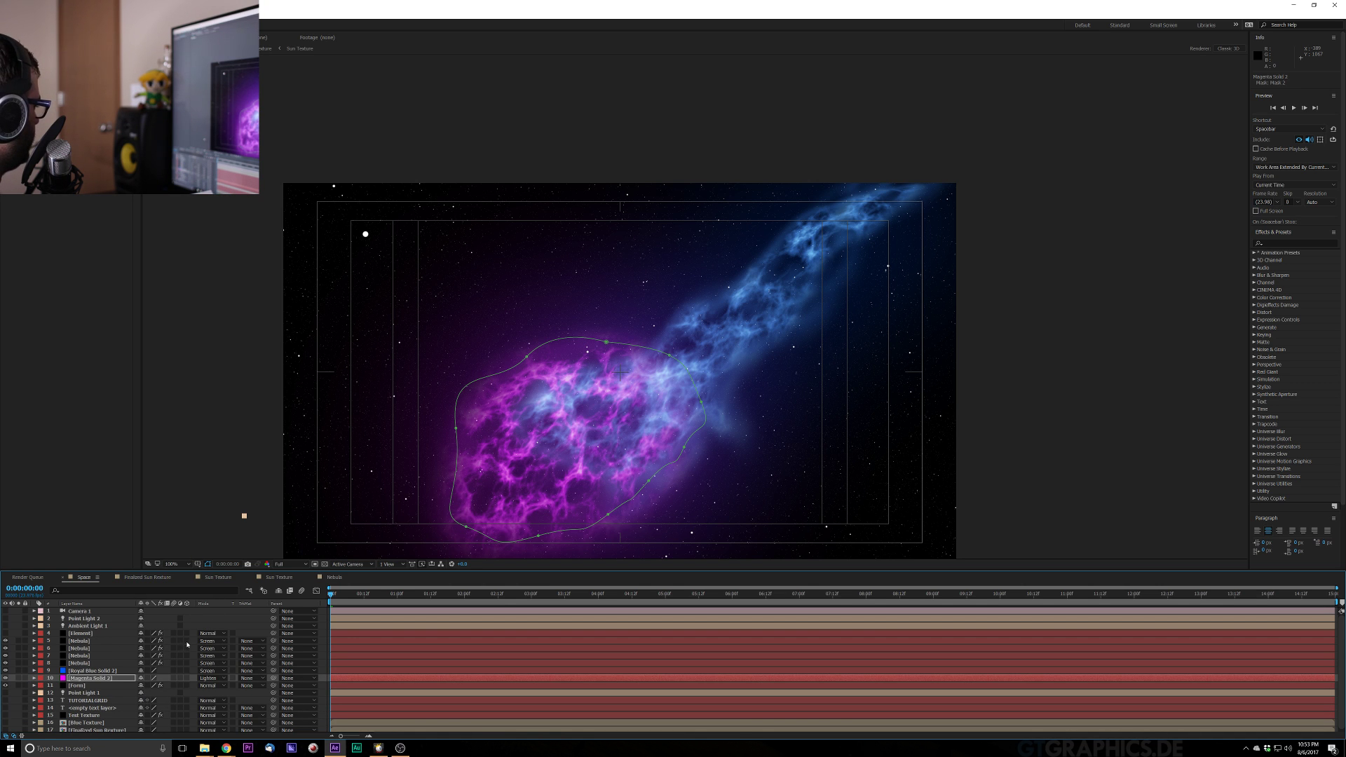
{"action": "left_click_drag", "start_coordinate": [188, 642], "coordinate": [188, 679]}
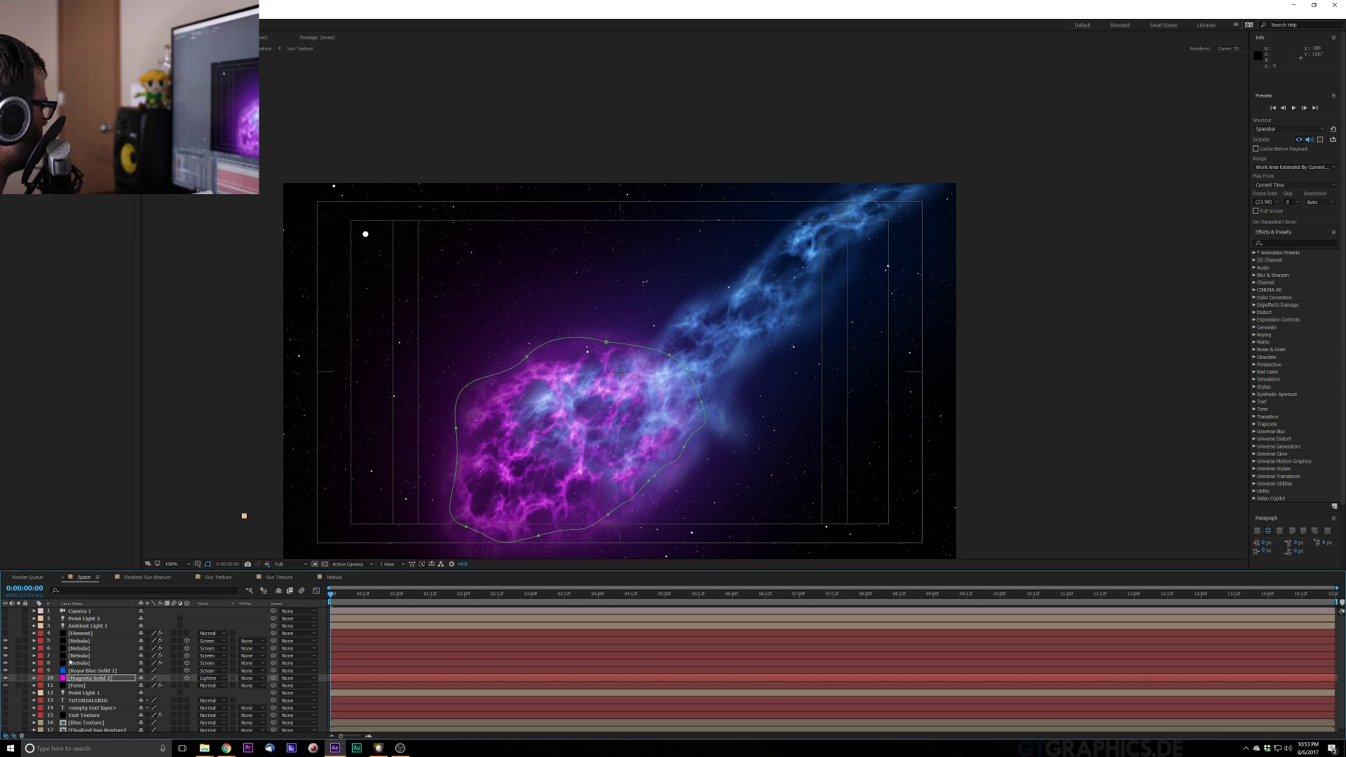
Set Accepts Lights to Off in the material options of the topmost Nebula layer, layer 5
{"action": "left_click", "coordinate": [90, 640]}
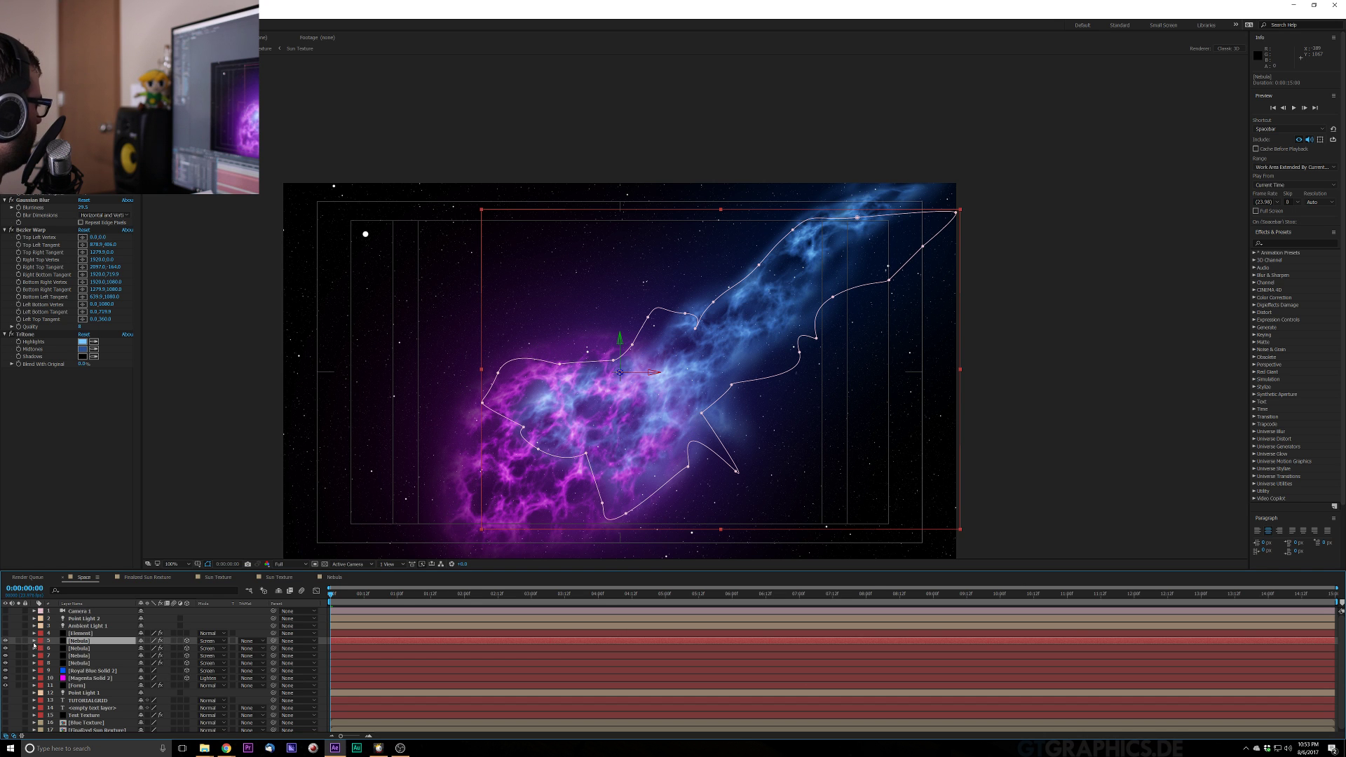
{"action": "left_click", "coordinate": [35, 641]}
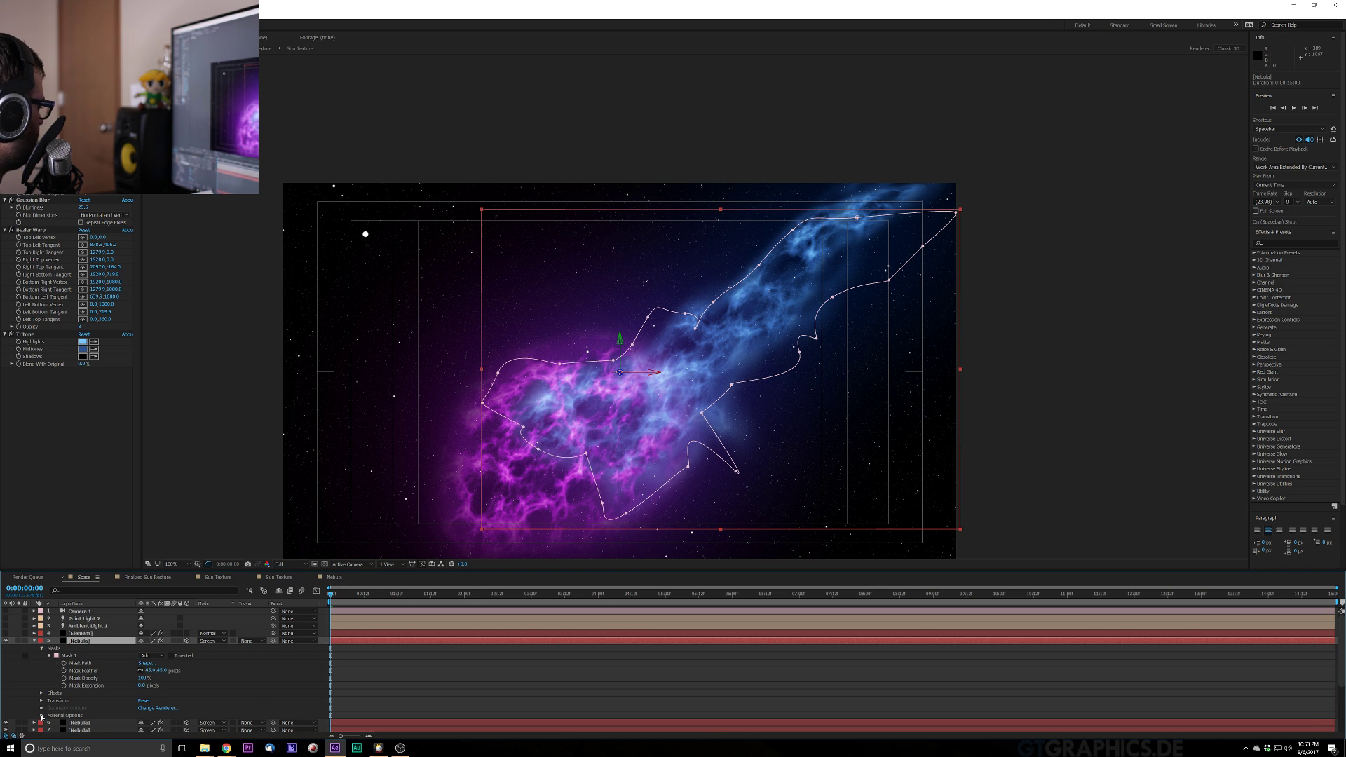
{"action": "left_click", "coordinate": [41, 716]}
{"action": "scroll", "coordinate": [110, 657], "scroll_direction": "down", "scroll_amount": 3}
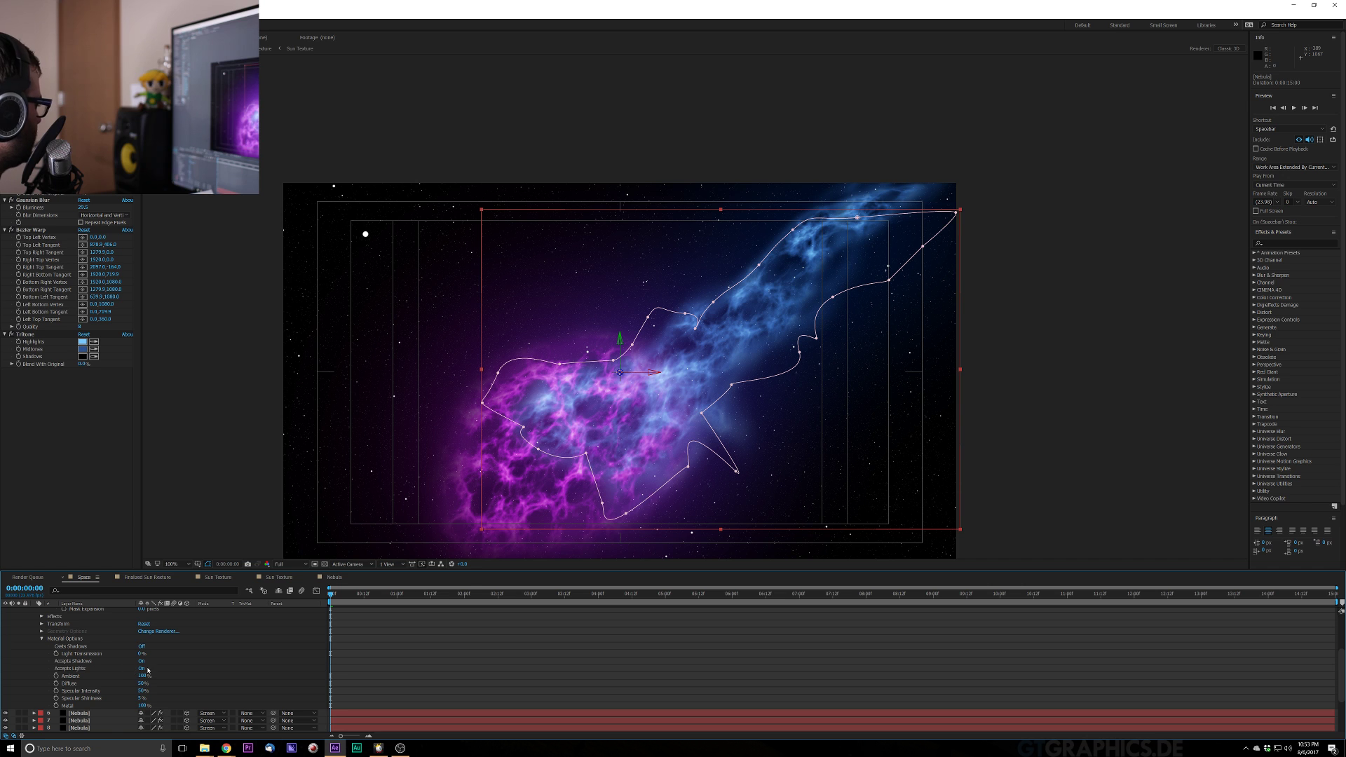
{"action": "left_click", "coordinate": [141, 668]}
Set Accepts Lights to Off in the material options of the second Nebula layer, layer 6
{"action": "scroll", "coordinate": [140, 670], "scroll_direction": "down", "scroll_amount": 2}
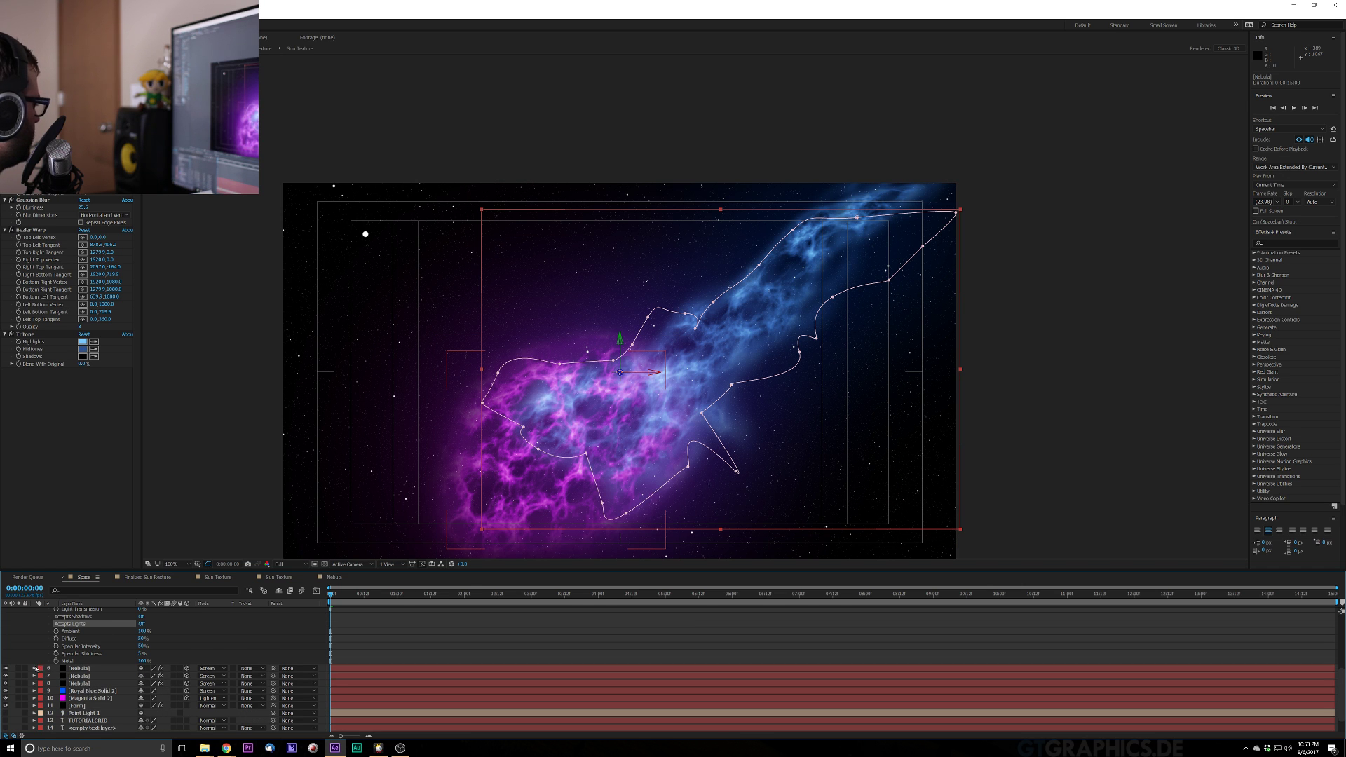
{"action": "left_click", "coordinate": [35, 668]}
{"action": "scroll", "coordinate": [42, 685], "scroll_direction": "down", "scroll_amount": 2}
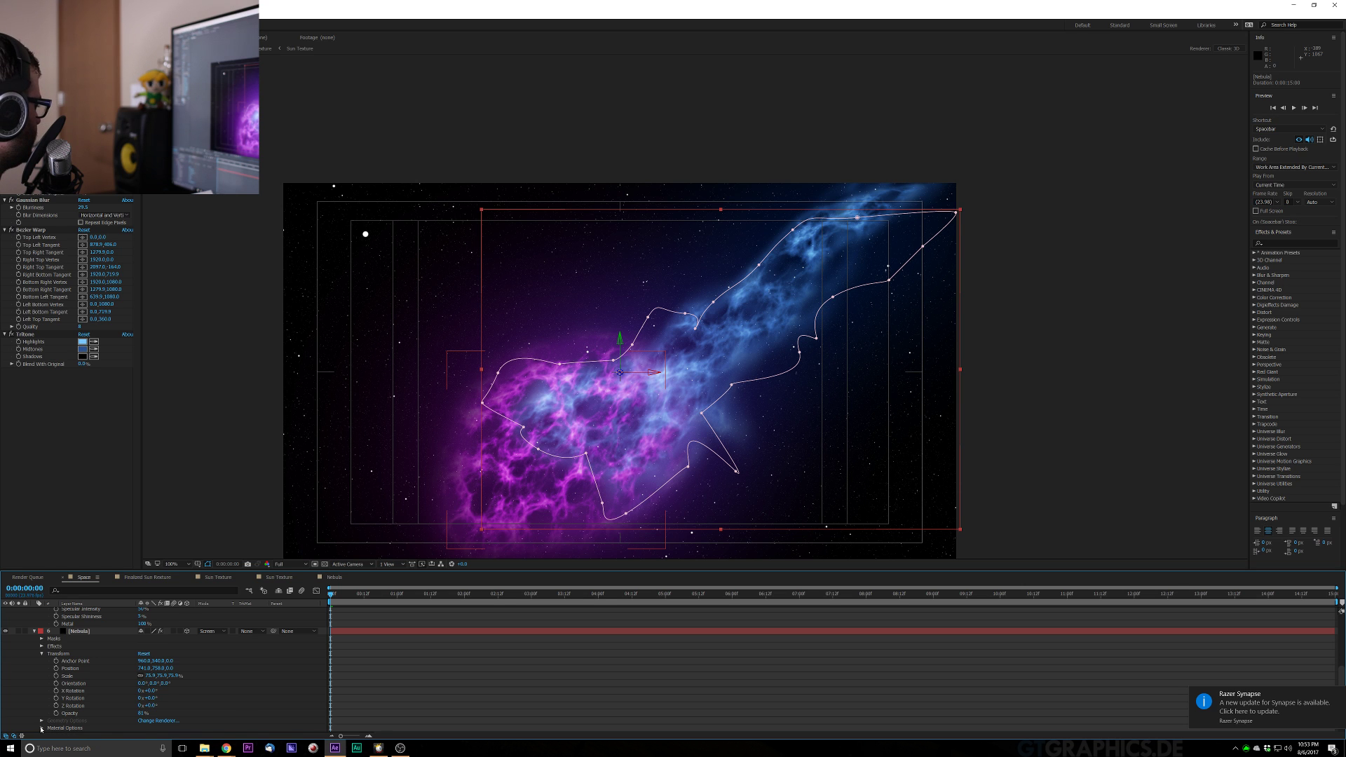
{"action": "left_click", "coordinate": [42, 728]}
{"action": "scroll", "coordinate": [77, 712], "scroll_direction": "down", "scroll_amount": 5}
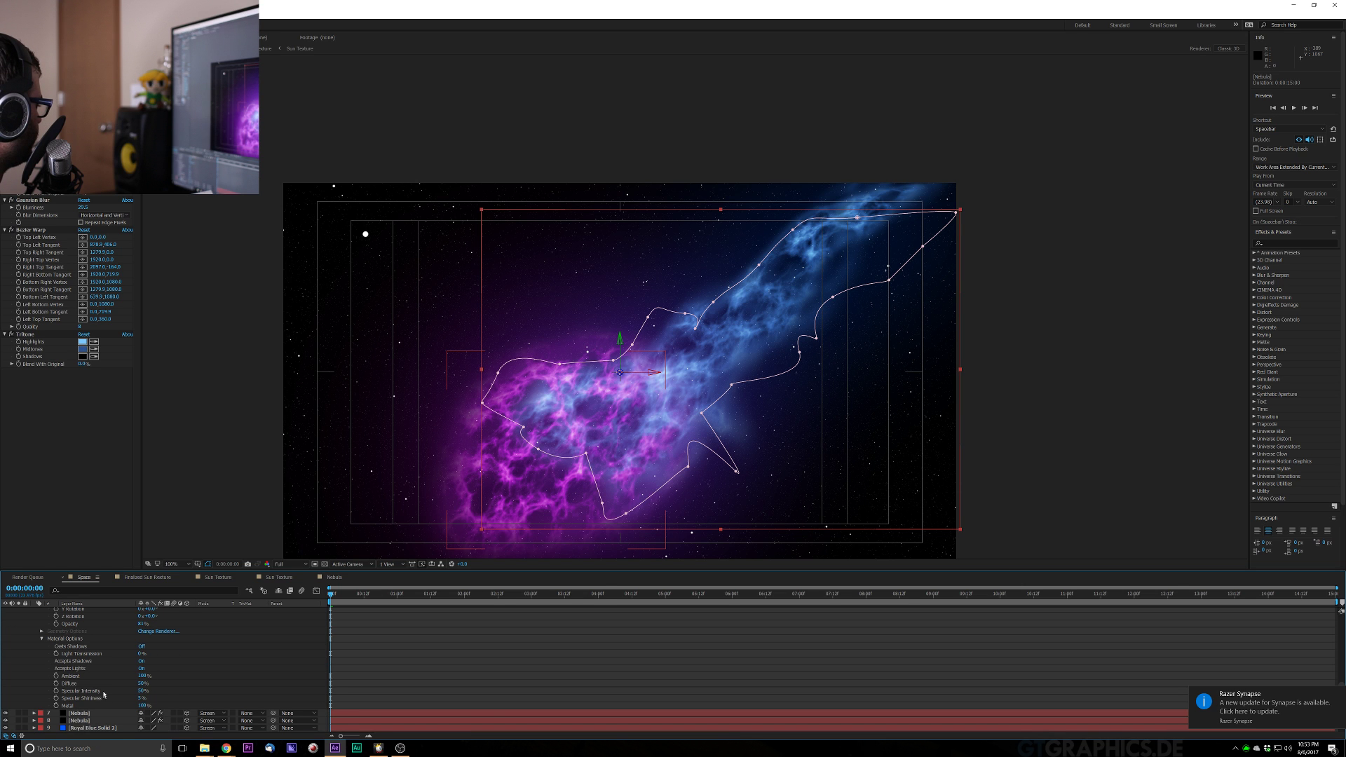
{"action": "left_click", "coordinate": [79, 713]}
Turn off Accepts Lights in the material options of the third Nebula layer, layer 7
{"action": "scroll", "coordinate": [62, 673], "scroll_direction": "down", "scroll_amount": 3}
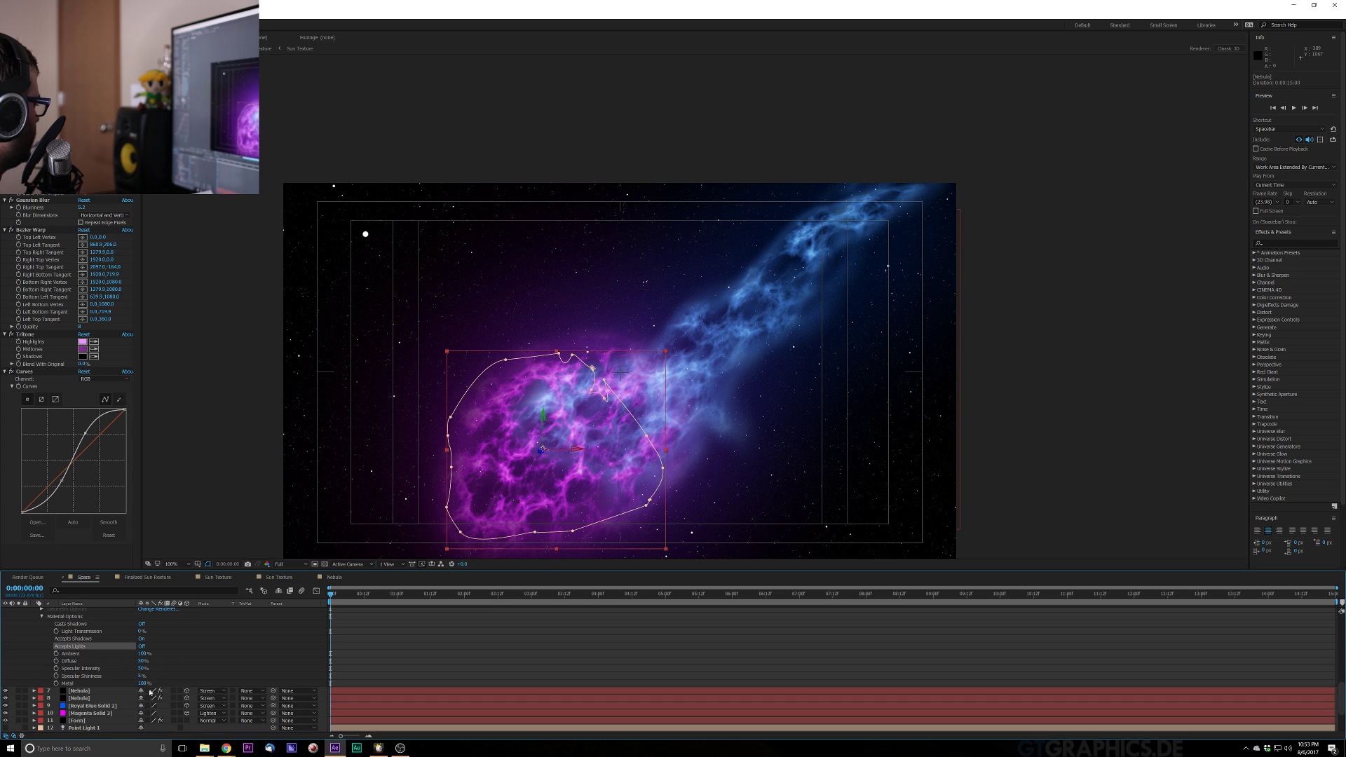
{"action": "left_click", "coordinate": [34, 668]}
{"action": "scroll", "coordinate": [66, 681], "scroll_direction": "down", "scroll_amount": 2}
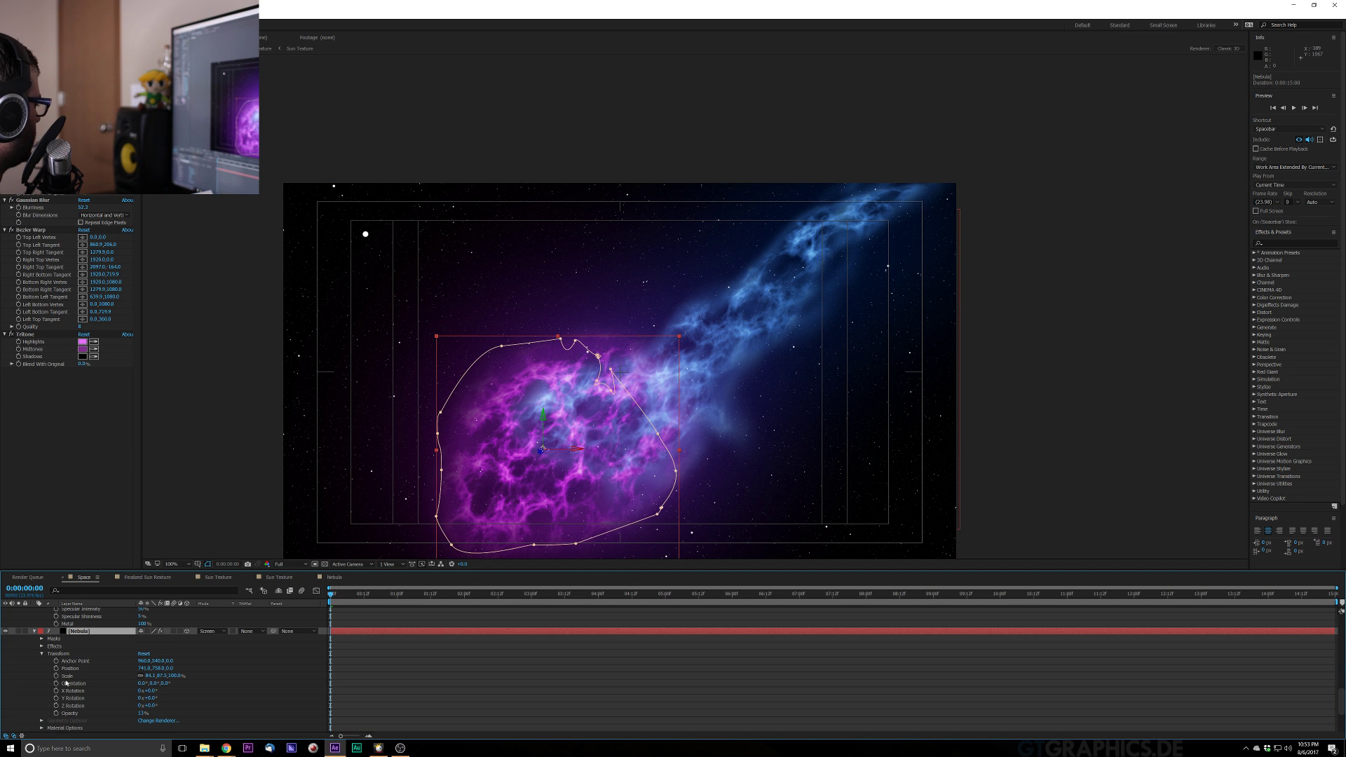
{"action": "scroll", "coordinate": [68, 725], "scroll_direction": "down", "scroll_amount": 4}
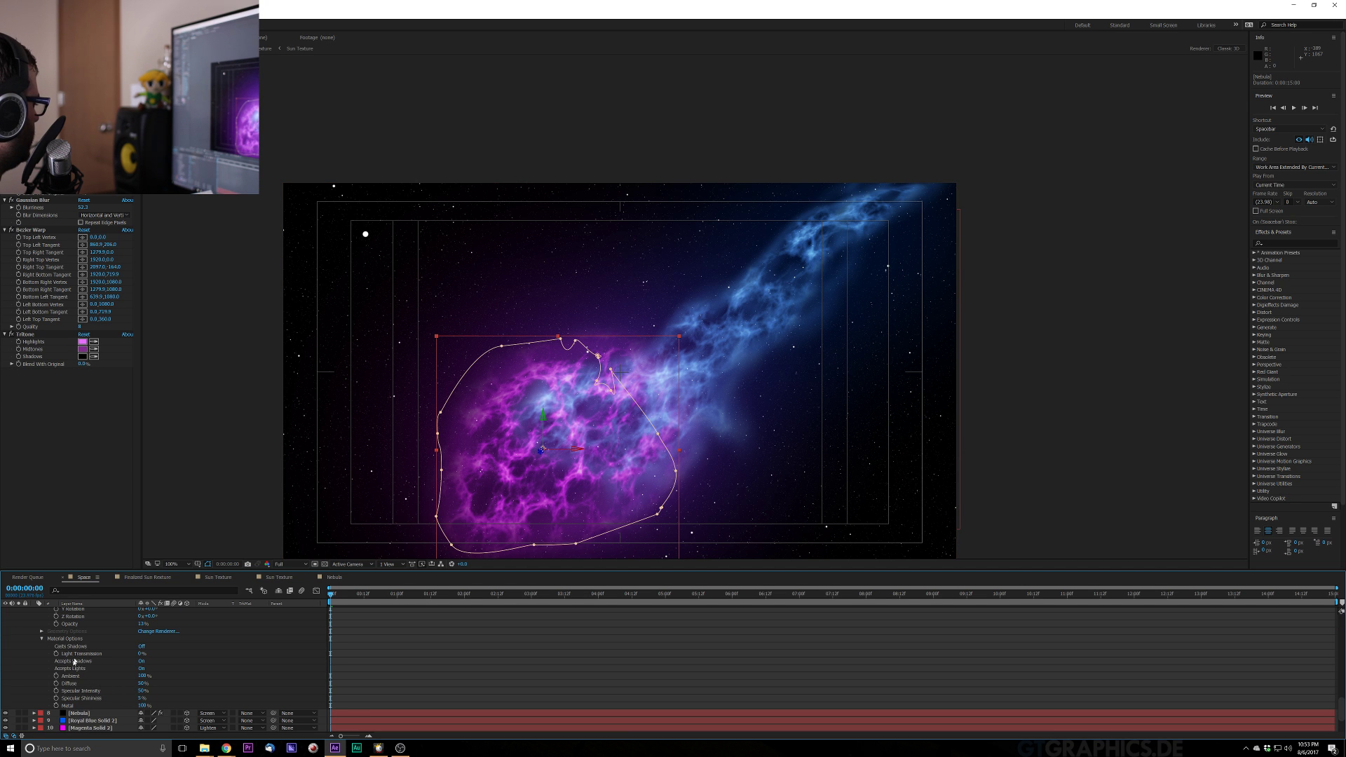
{"action": "left_click", "coordinate": [141, 668]}
Turn off Accepts Lights in the material options of the lowest Nebula layer, layer 8
{"action": "scroll", "coordinate": [85, 673], "scroll_direction": "down", "scroll_amount": 3}
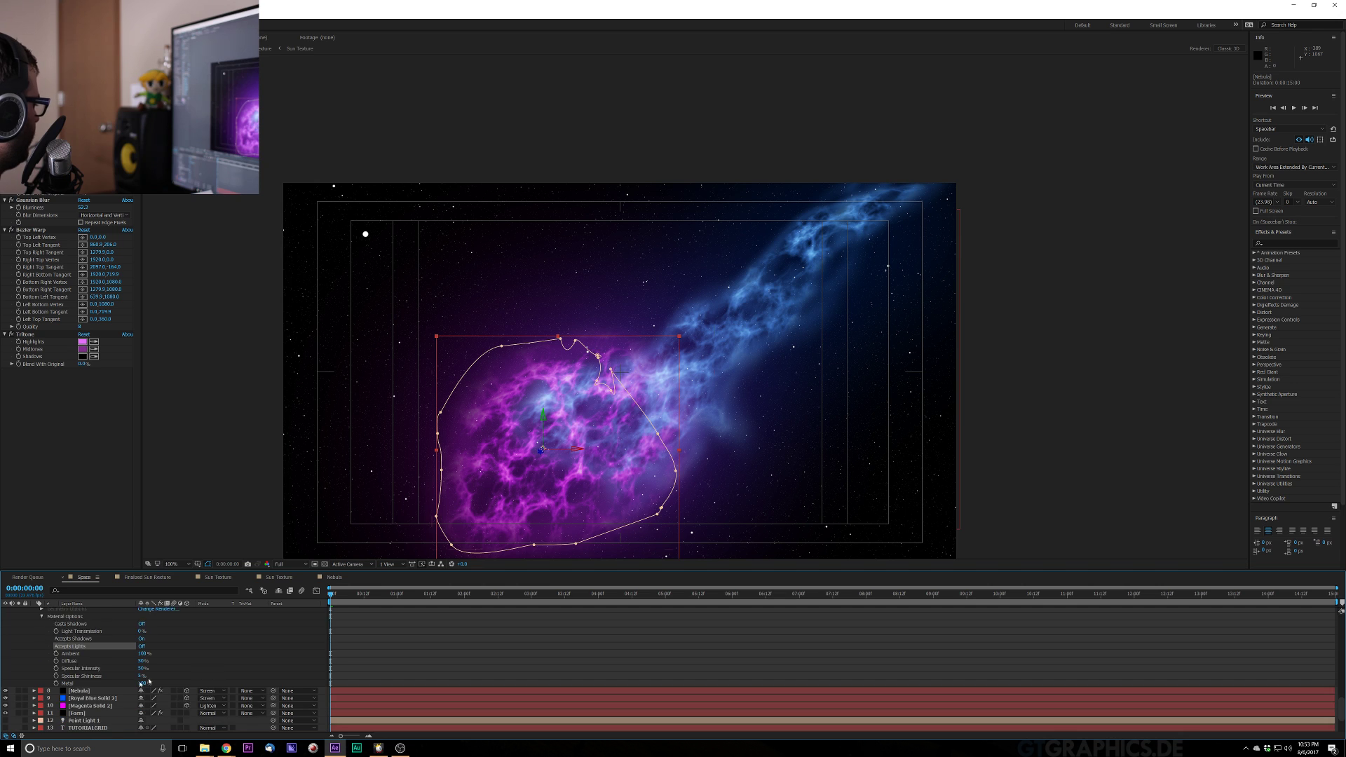
{"action": "left_click", "coordinate": [34, 670]}
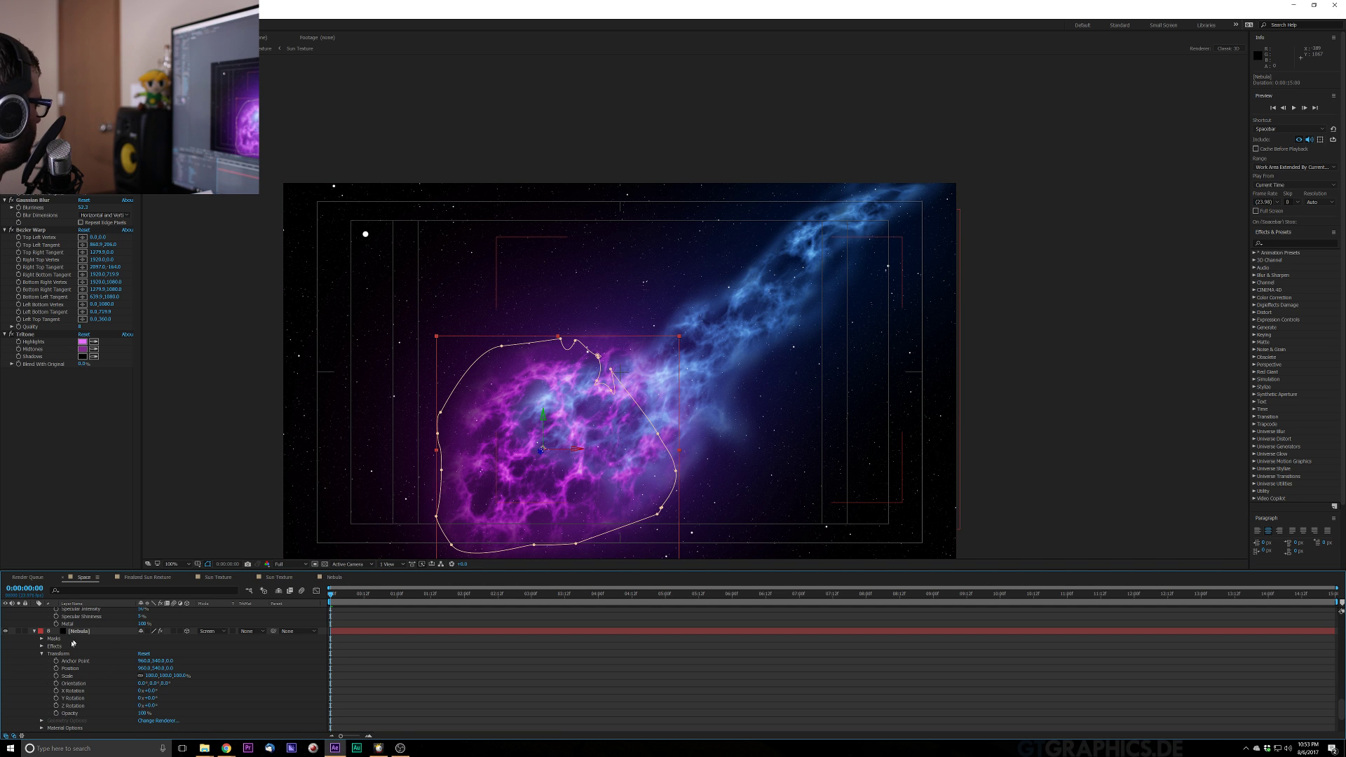
{"action": "left_click", "coordinate": [41, 729]}
{"action": "left_click", "coordinate": [141, 691]}
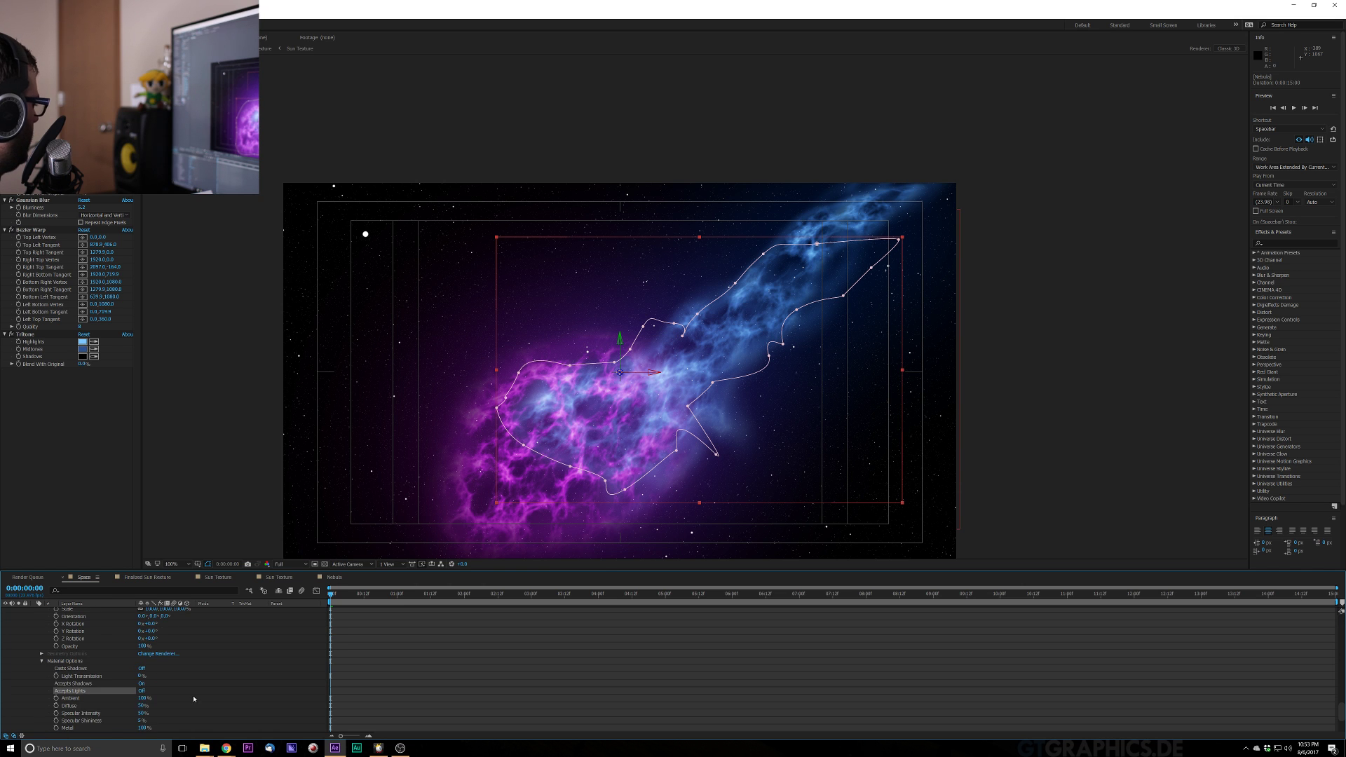
Set Accepts Lights to Off in the material options of the Royal Blue Solid layer
{"action": "scroll", "coordinate": [193, 696], "scroll_direction": "down", "scroll_amount": 3}
{"action": "left_click", "coordinate": [34, 669]}
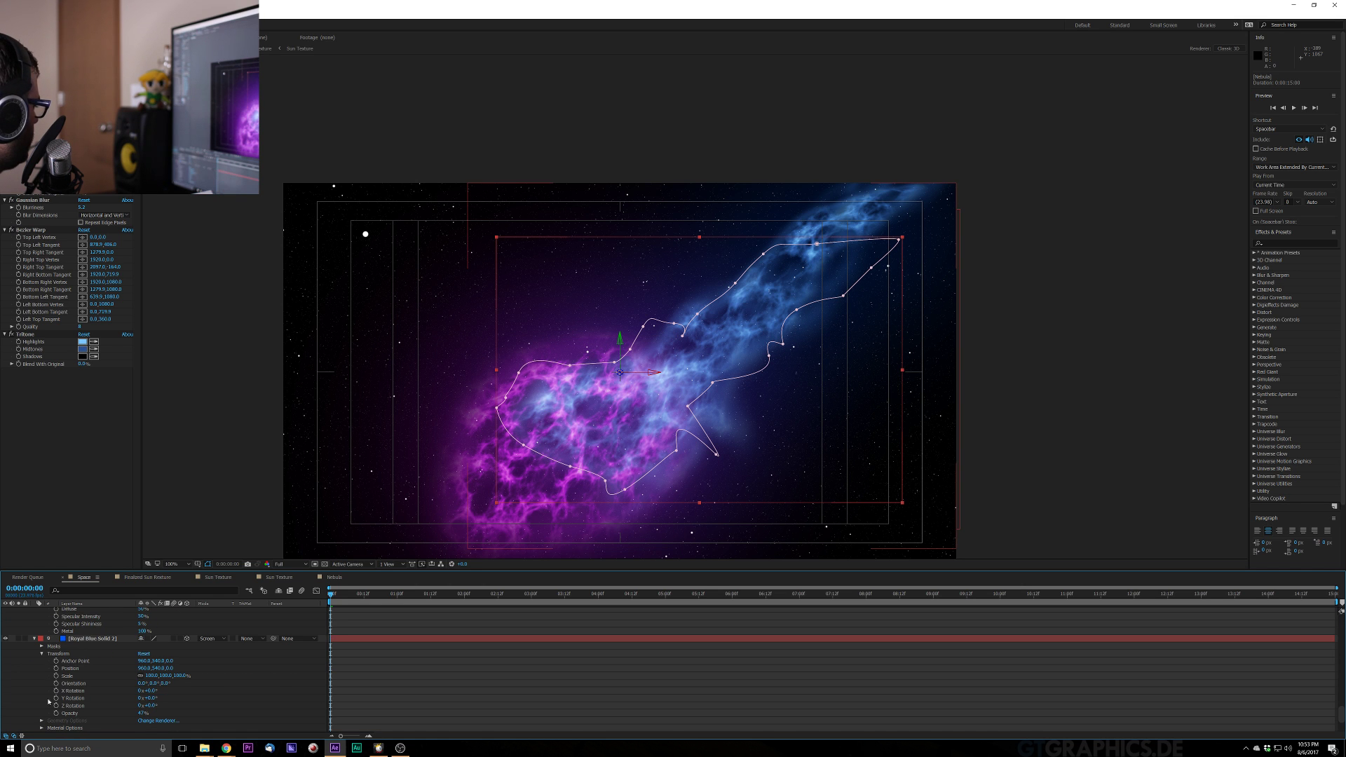
{"action": "left_click", "coordinate": [42, 728]}
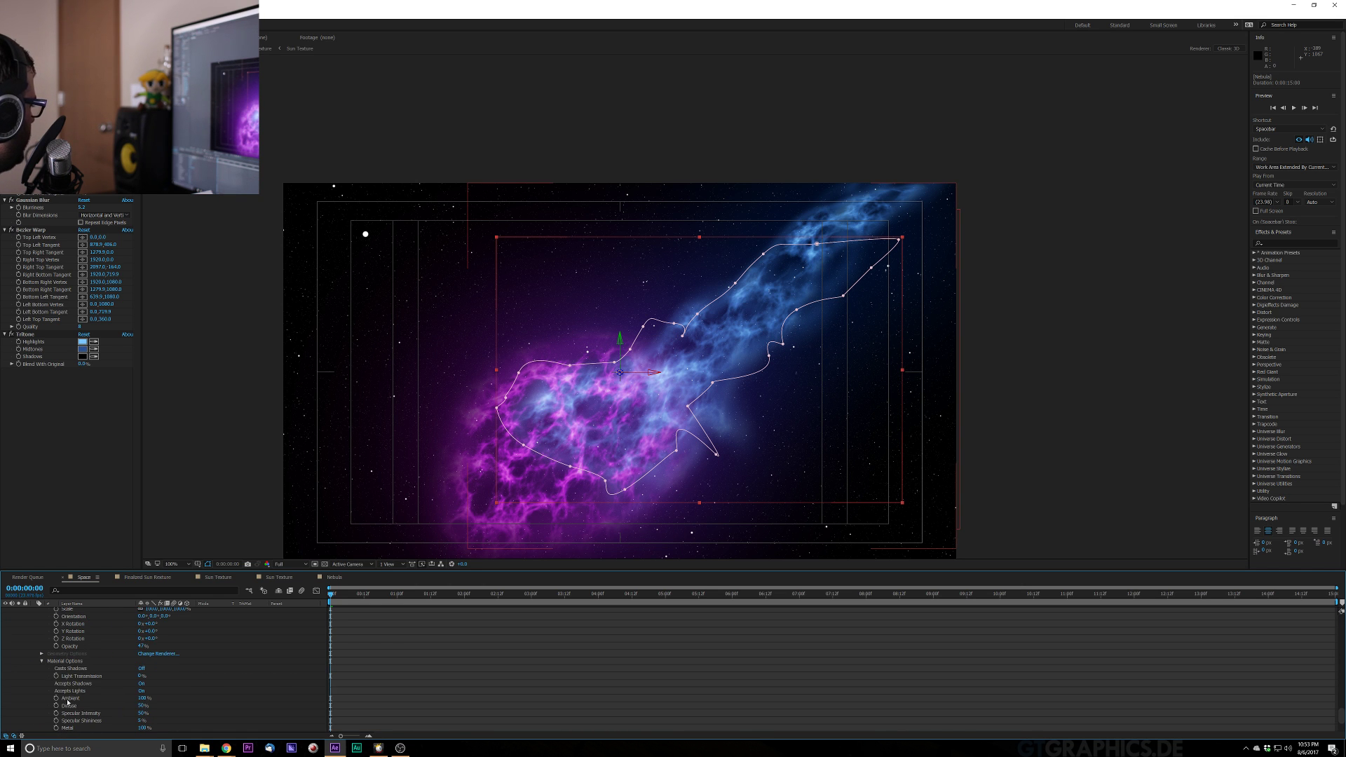
{"action": "left_click", "coordinate": [141, 691]}
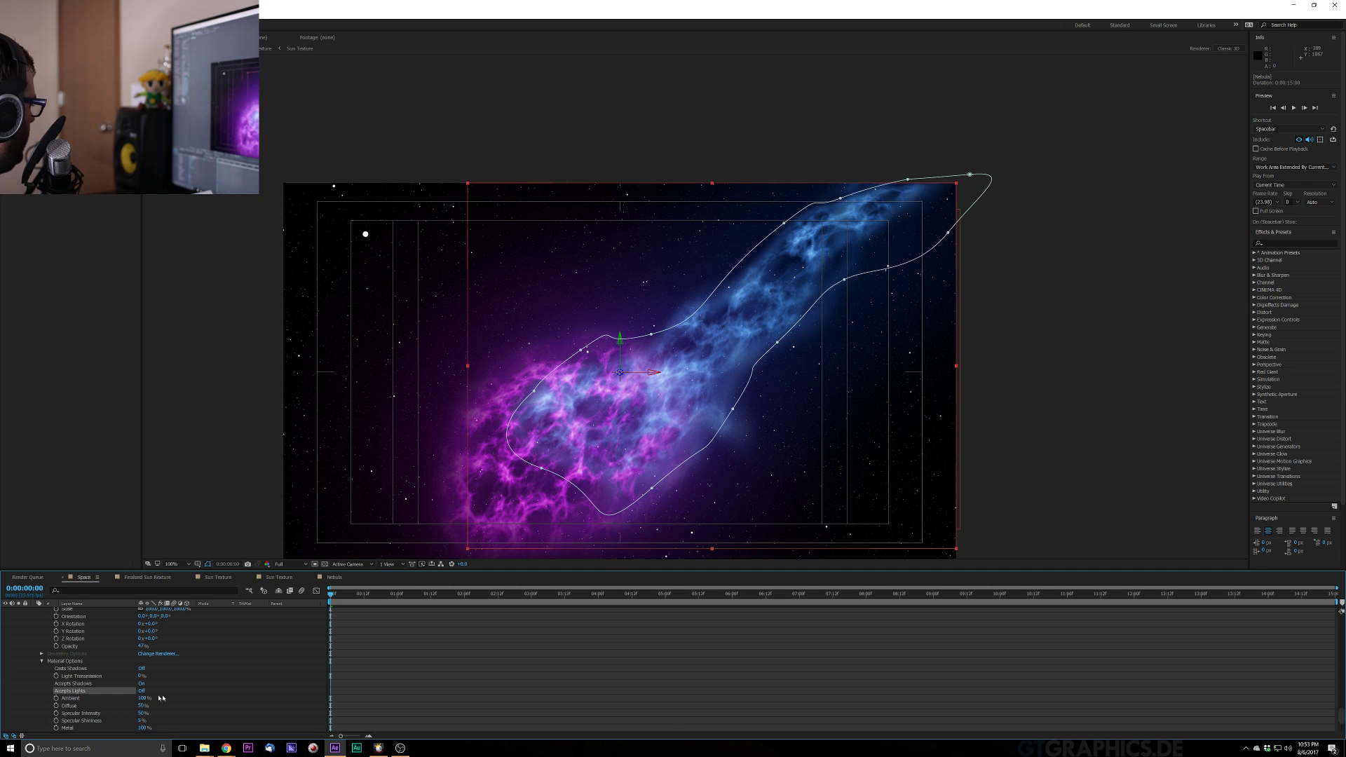
Set Accepts Lights to Off in the material options of the Magenta Solid layer
{"action": "scroll", "coordinate": [190, 696], "scroll_direction": "down", "scroll_amount": 3}
{"action": "left_click", "coordinate": [89, 676]}
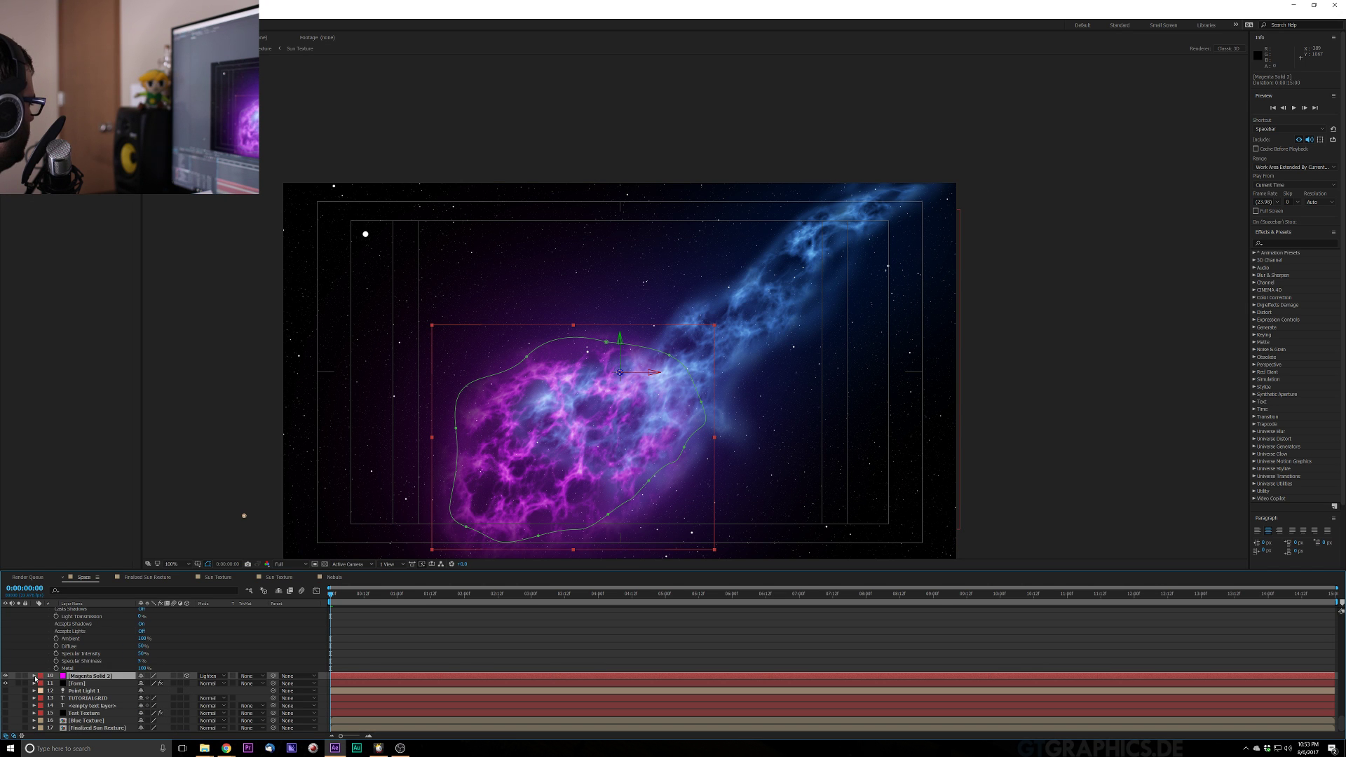
{"action": "left_click", "coordinate": [34, 676]}
{"action": "left_click", "coordinate": [41, 728]}
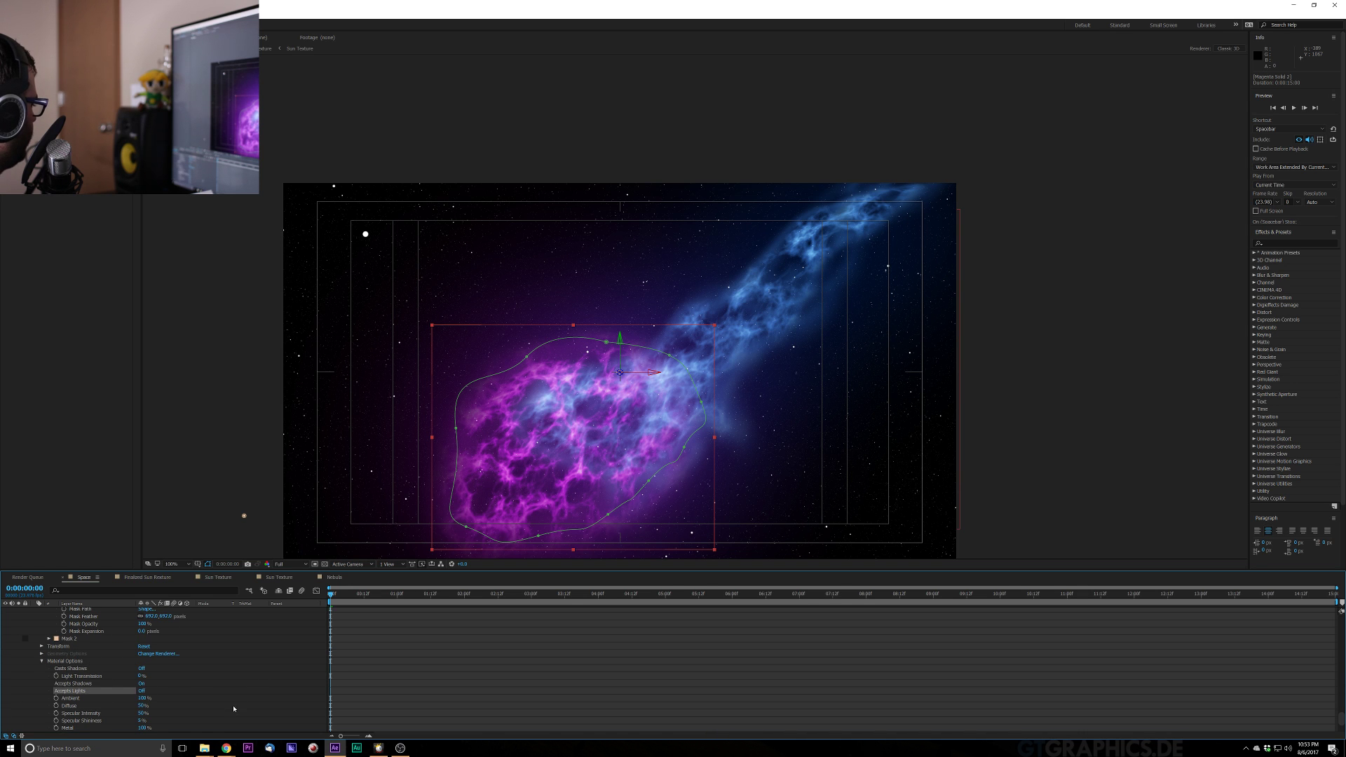
Collapse the expanded properties of the Magenta Solid and Royal Blue Solid layers
{"action": "scroll", "coordinate": [68, 659], "scroll_direction": "up", "scroll_amount": 2}
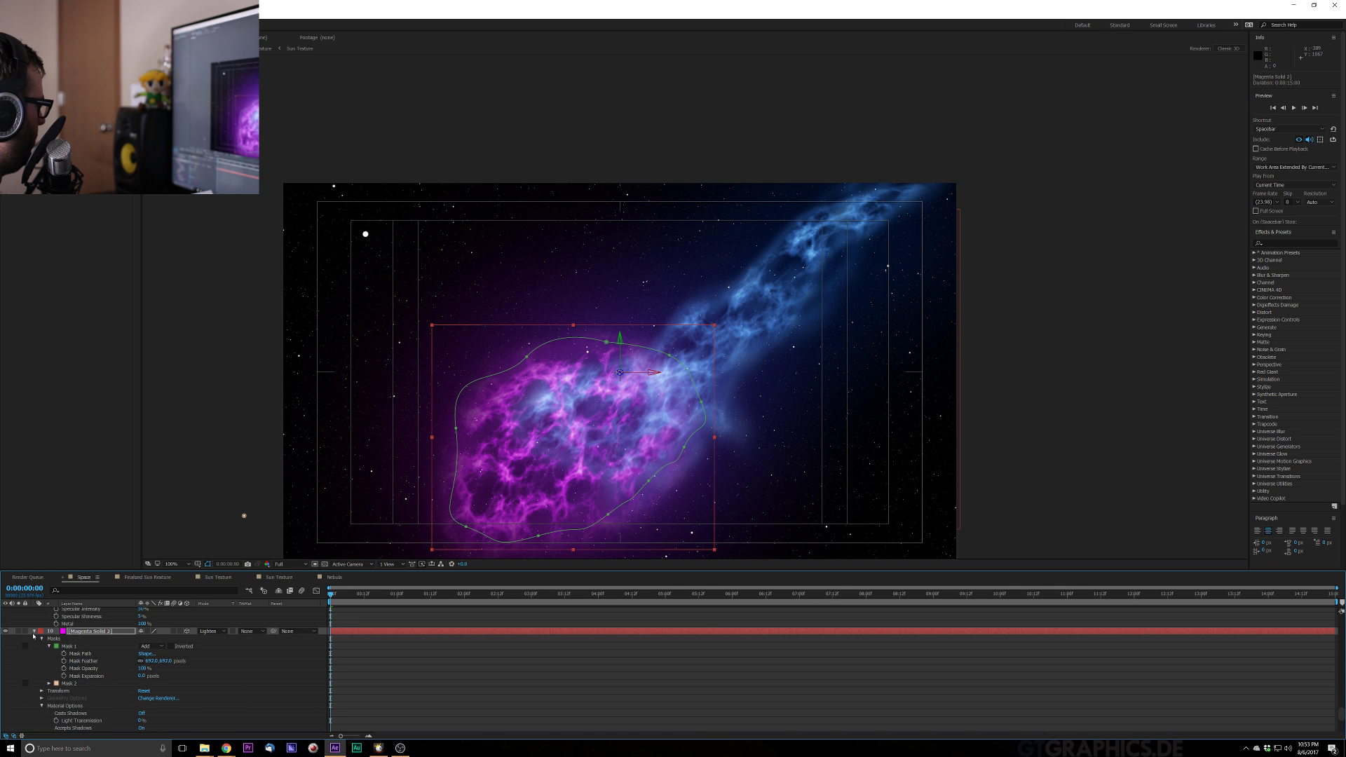
{"action": "left_click", "coordinate": [33, 631]}
{"action": "scroll", "coordinate": [35, 639], "scroll_direction": "up", "scroll_amount": 6}
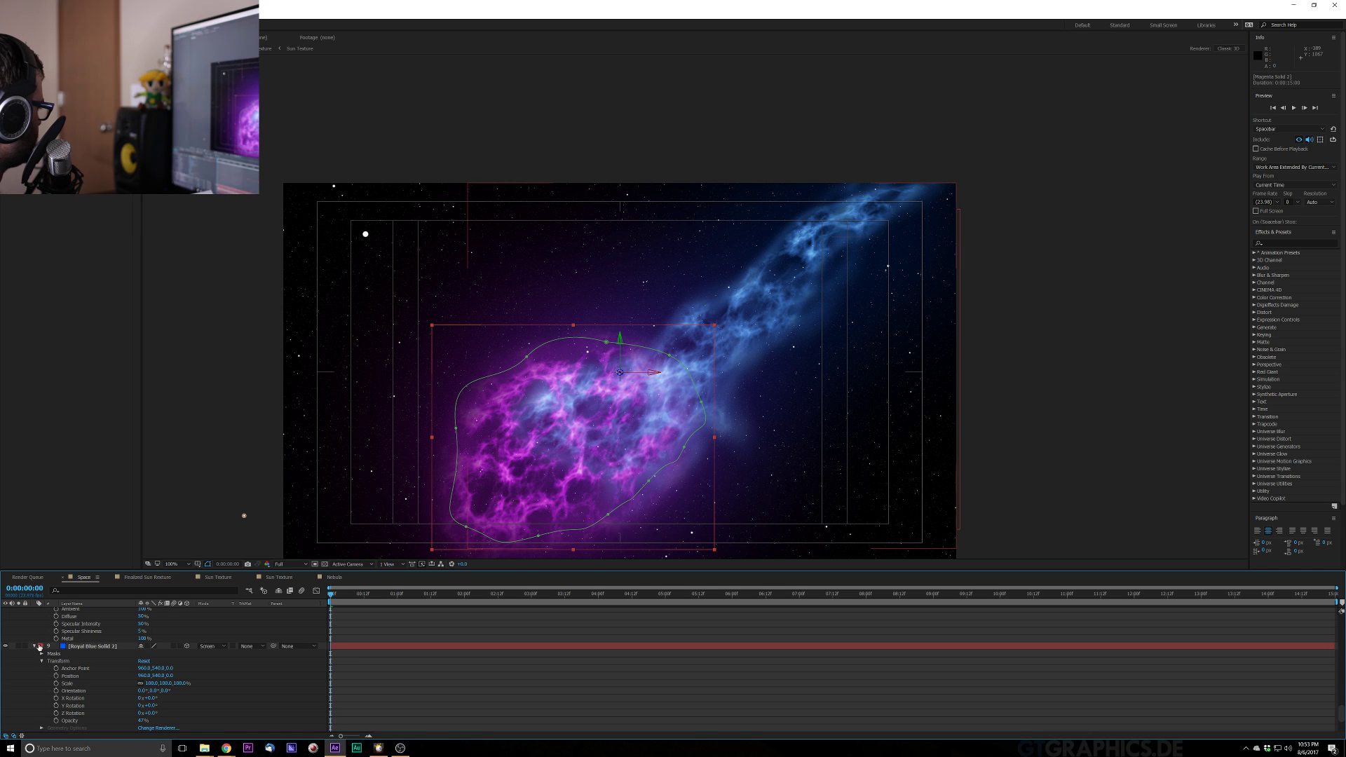
{"action": "left_click", "coordinate": [34, 646]}
{"action": "scroll", "coordinate": [42, 631], "scroll_direction": "up", "scroll_amount": 3}
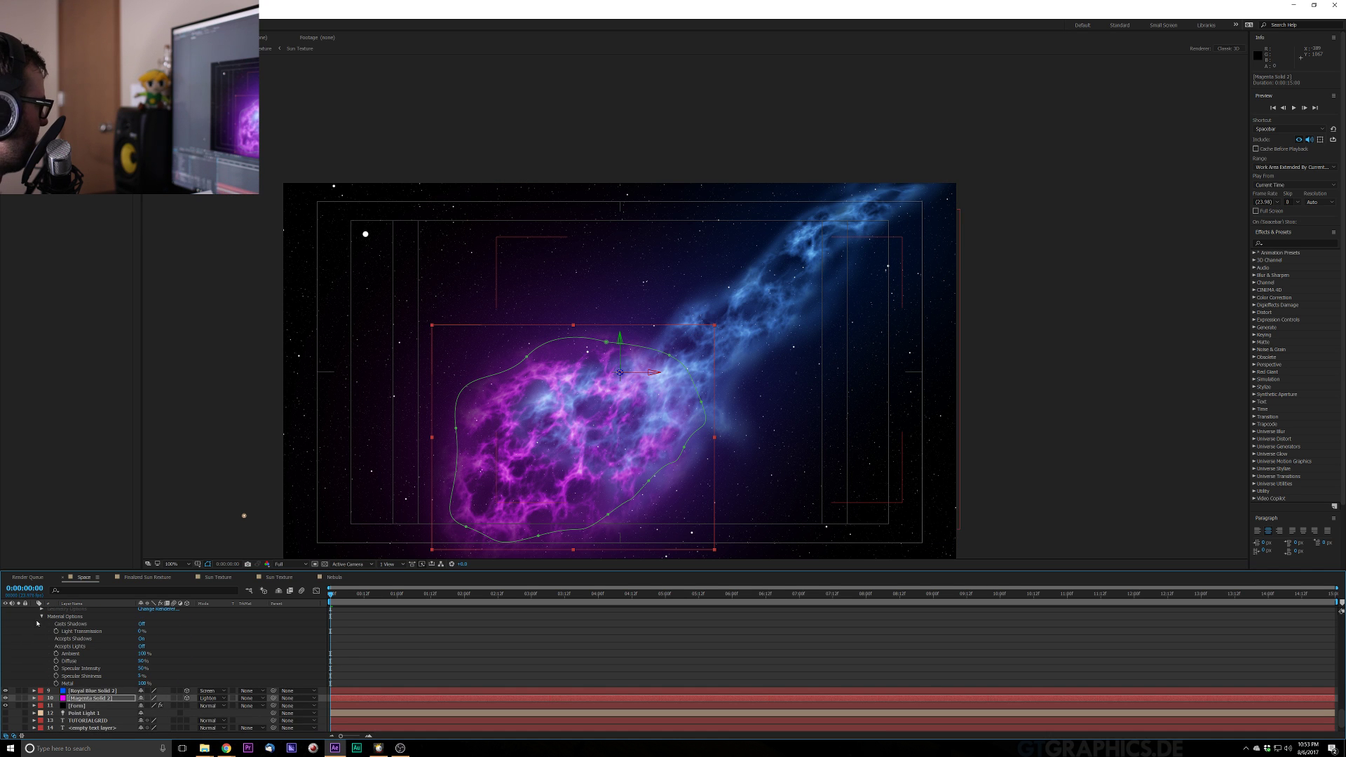
Collapse the material options and transform properties of Nebula layer 8, including the layer itself
{"action": "left_click", "coordinate": [42, 616]}
{"action": "scroll", "coordinate": [42, 631], "scroll_direction": "up", "scroll_amount": 5}
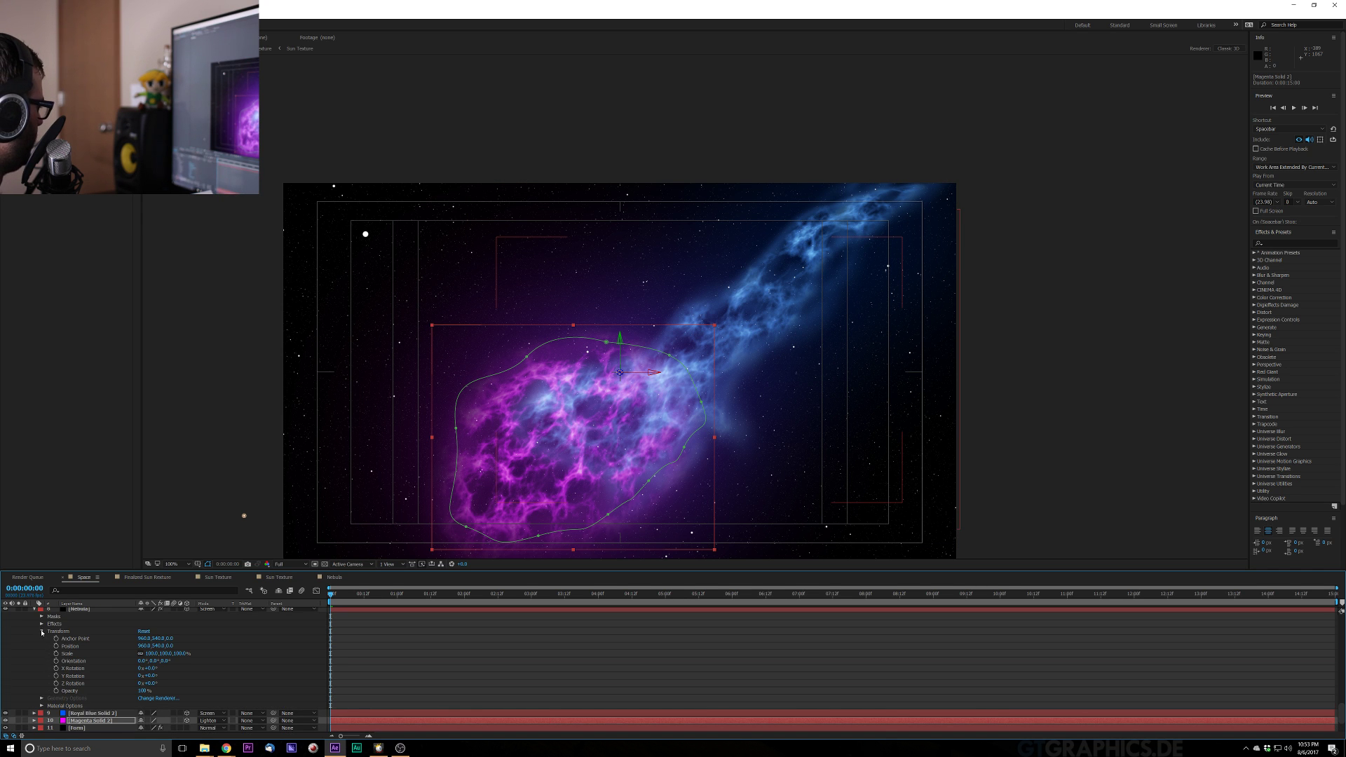
{"action": "left_click", "coordinate": [42, 632]}
{"action": "scroll", "coordinate": [38, 642], "scroll_direction": "up", "scroll_amount": 2}
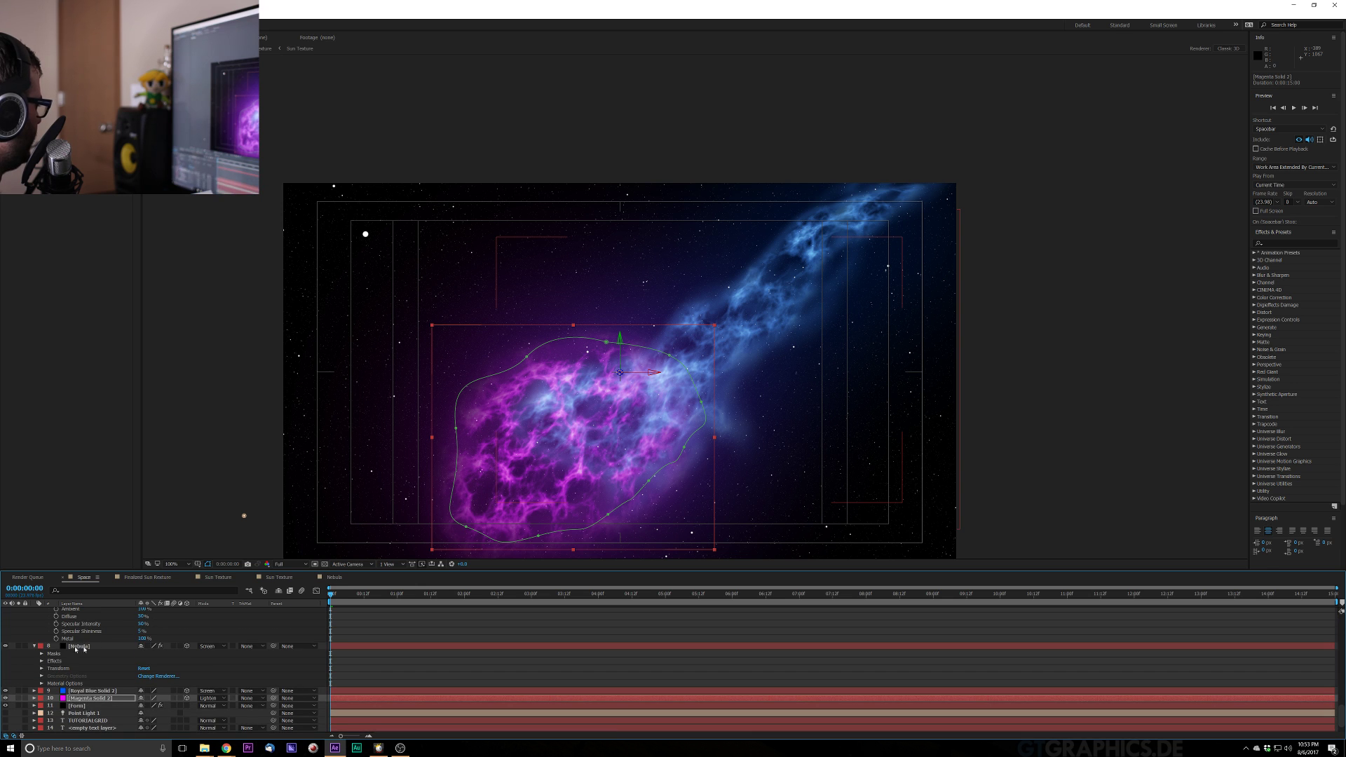
{"action": "left_click", "coordinate": [34, 647]}
Collapse Nebula layer 7 completely and close the transform and material options groups of Nebula layer 6
{"action": "scroll", "coordinate": [71, 652], "scroll_direction": "up", "scroll_amount": 3}
{"action": "left_click", "coordinate": [42, 632]}
{"action": "scroll", "coordinate": [68, 646], "scroll_direction": "up", "scroll_amount": 1}
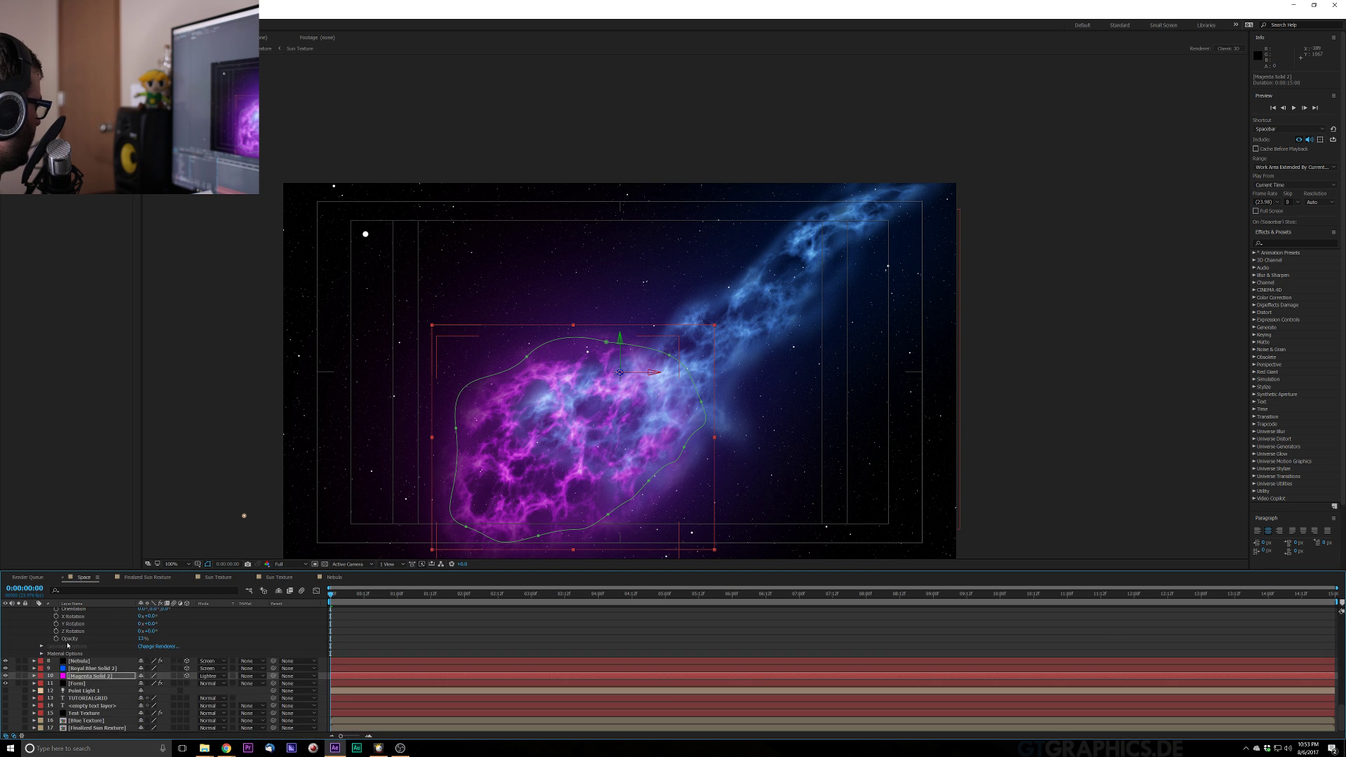
{"action": "scroll", "coordinate": [68, 646], "scroll_direction": "up", "scroll_amount": 5}
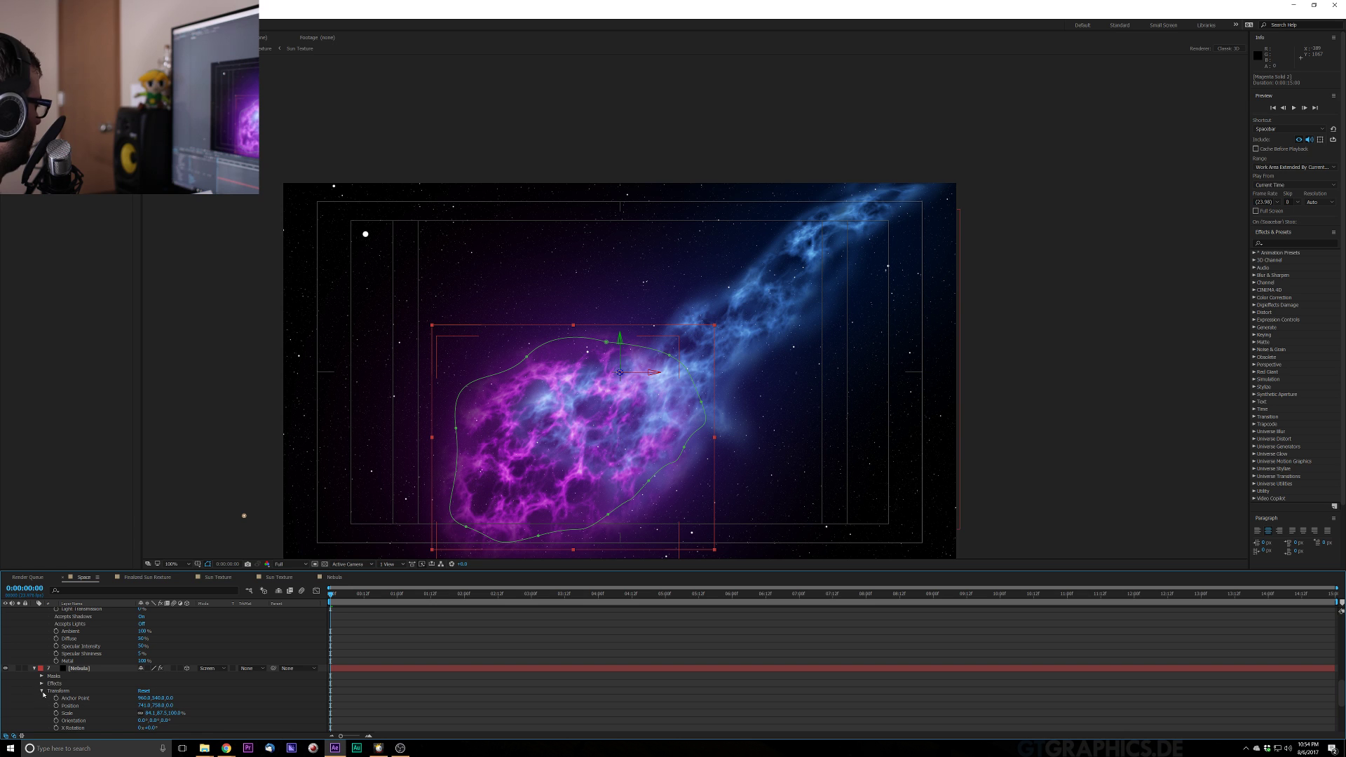
{"action": "left_click", "coordinate": [41, 690]}
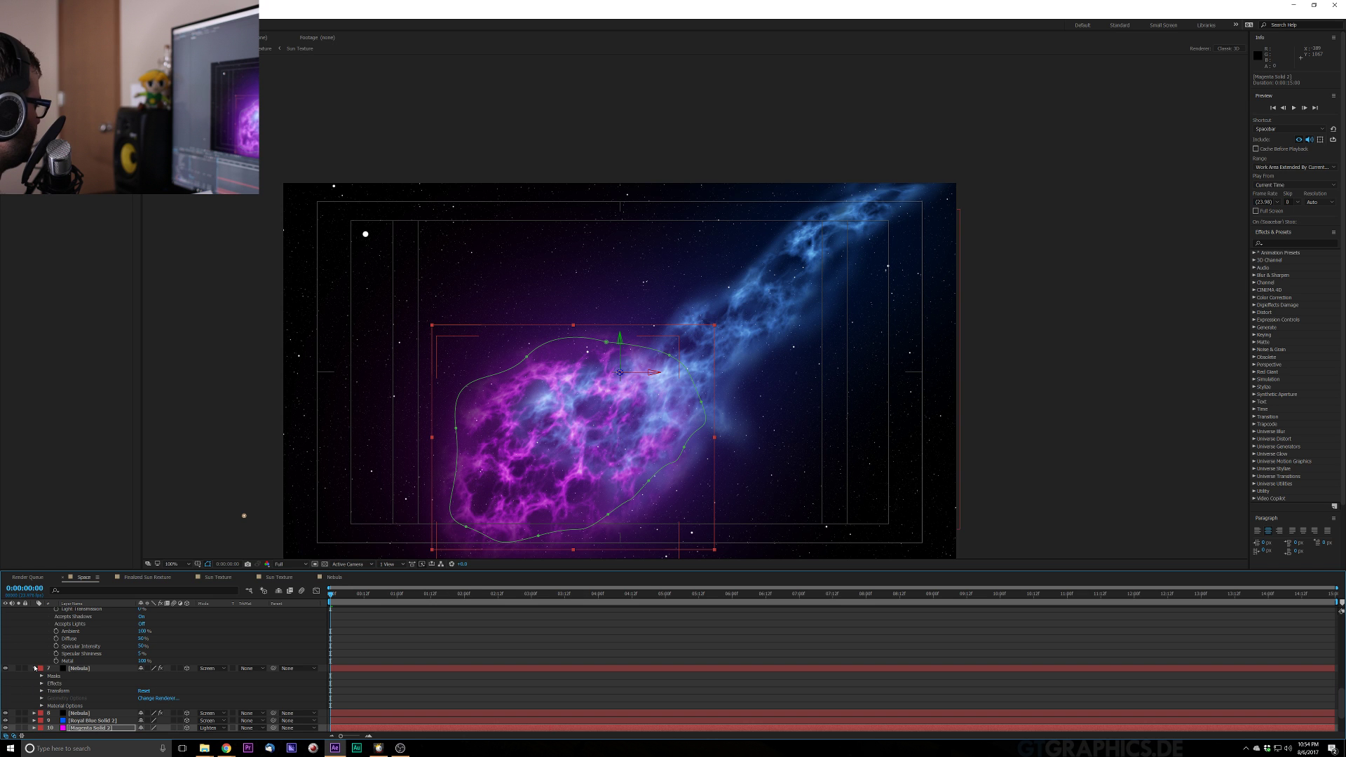
{"action": "left_click", "coordinate": [42, 691]}
{"action": "scroll", "coordinate": [42, 640], "scroll_direction": "down", "scroll_amount": 2}
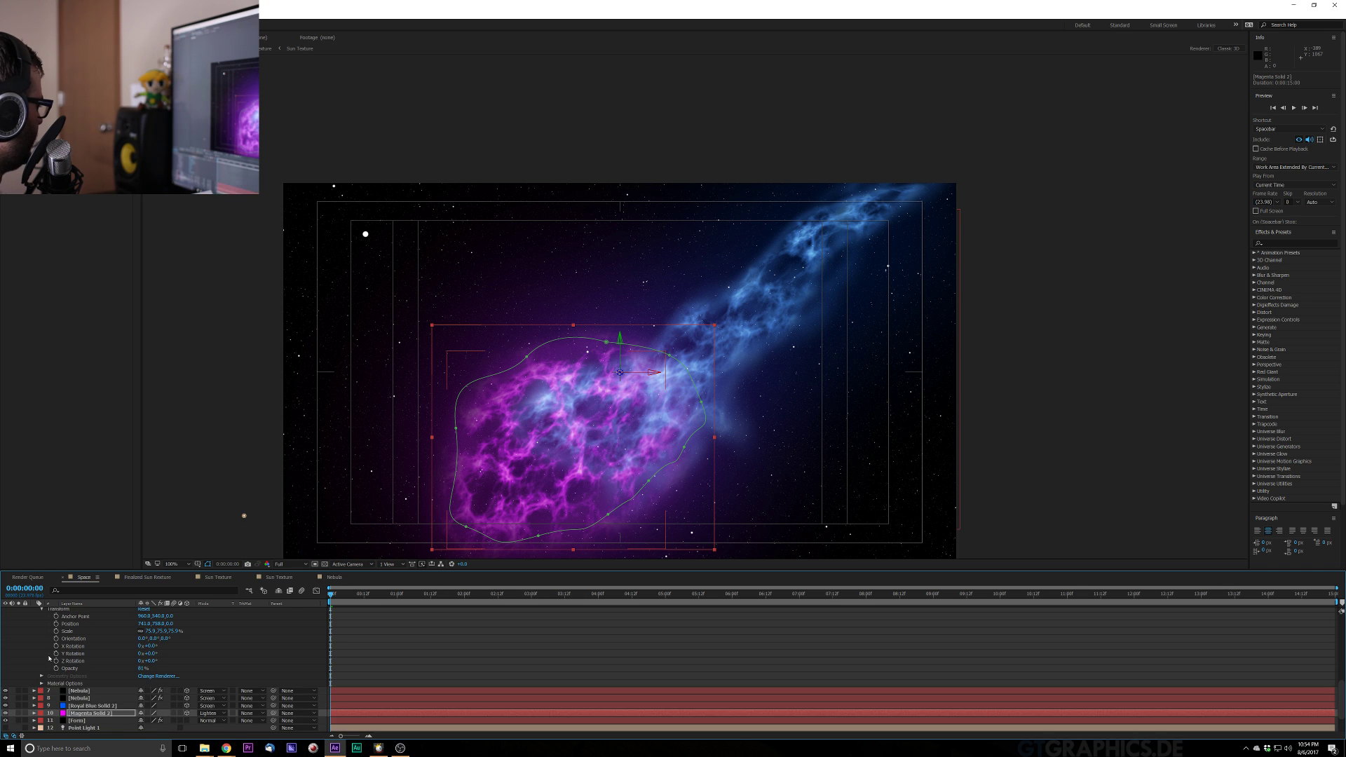
{"action": "left_click", "coordinate": [42, 654]}
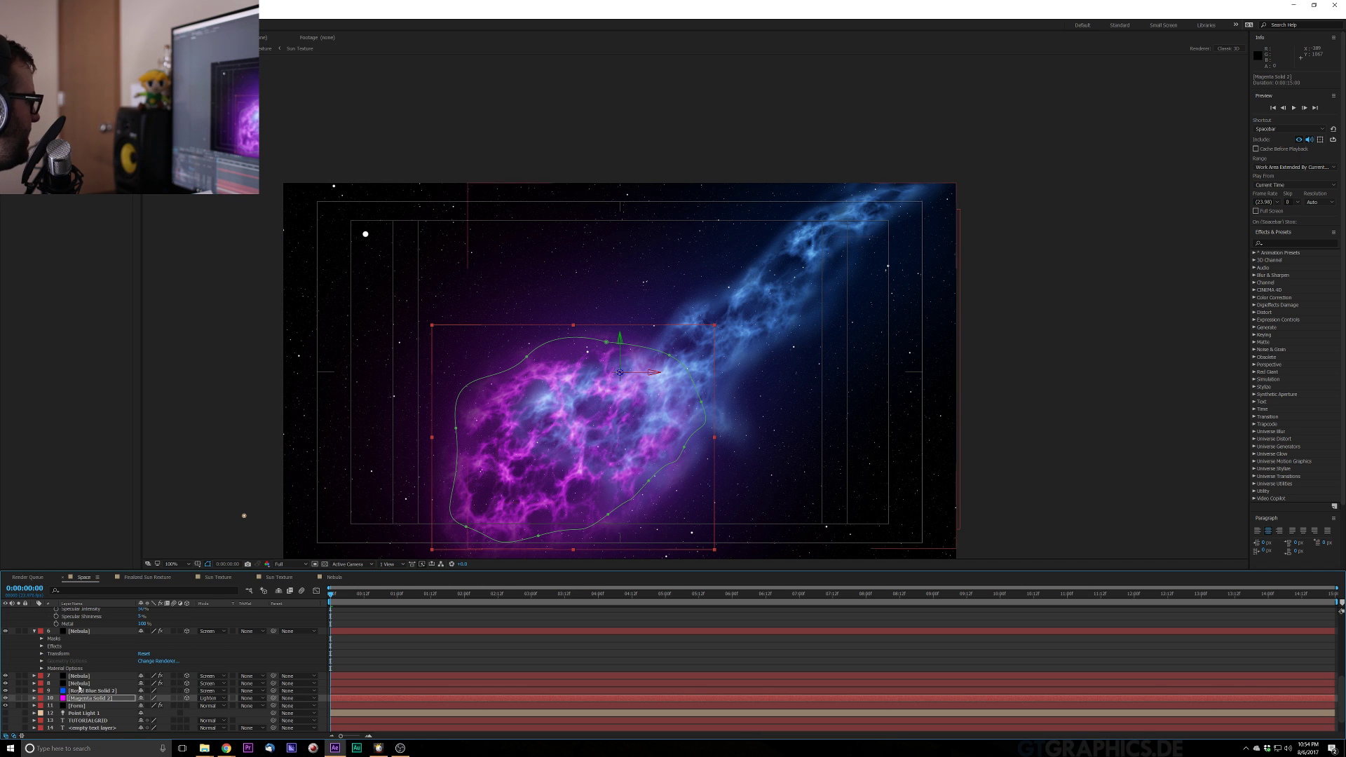
{"action": "key", "text": "comma"}
{"action": "key", "text": "comma"}
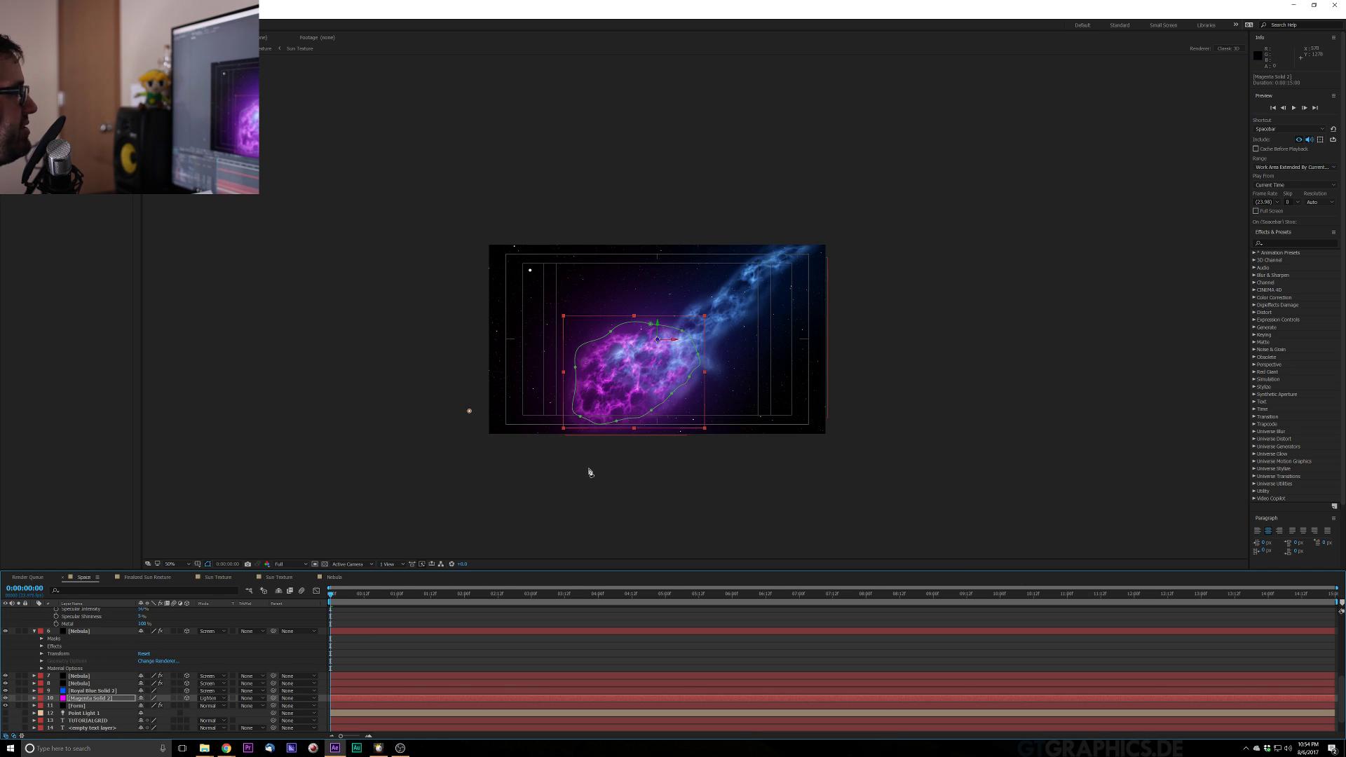
{"action": "scroll", "coordinate": [732, 421], "scroll_direction": "up", "scroll_amount": 2}
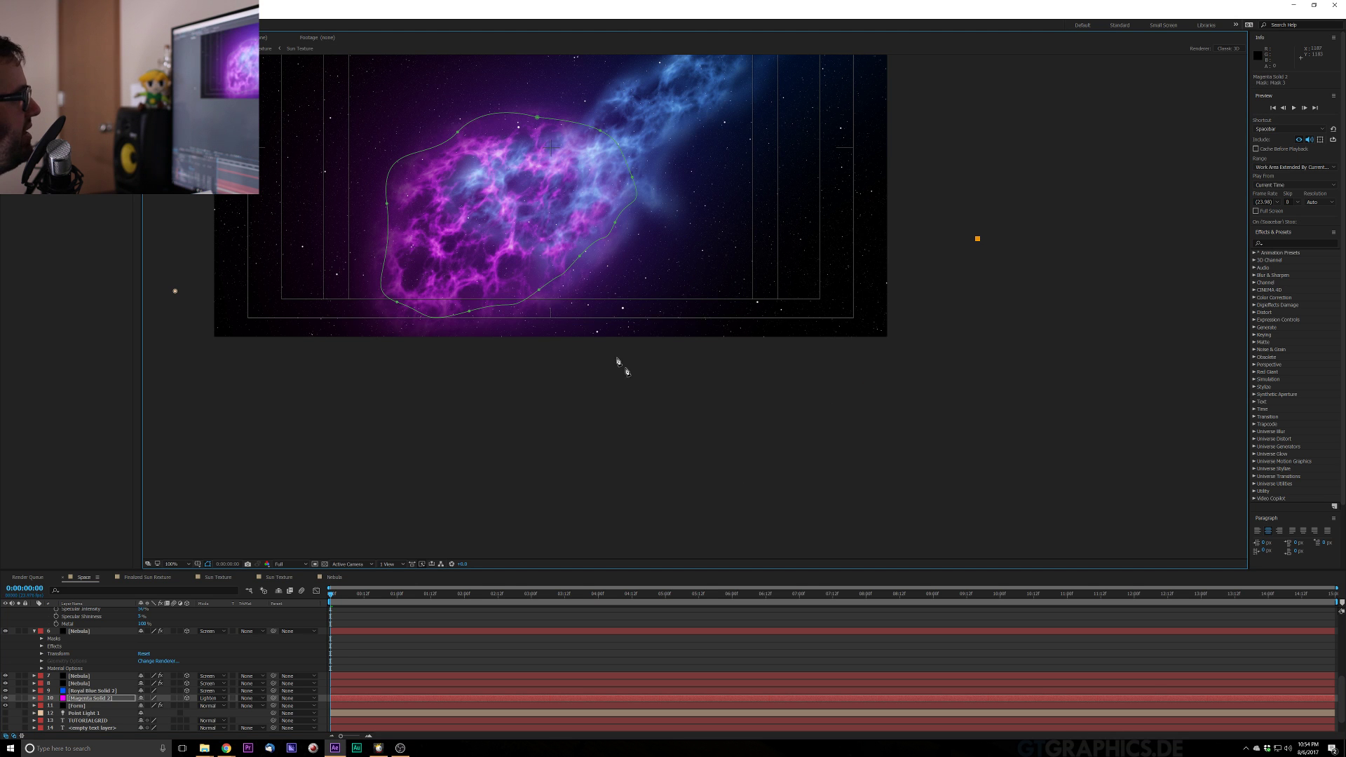
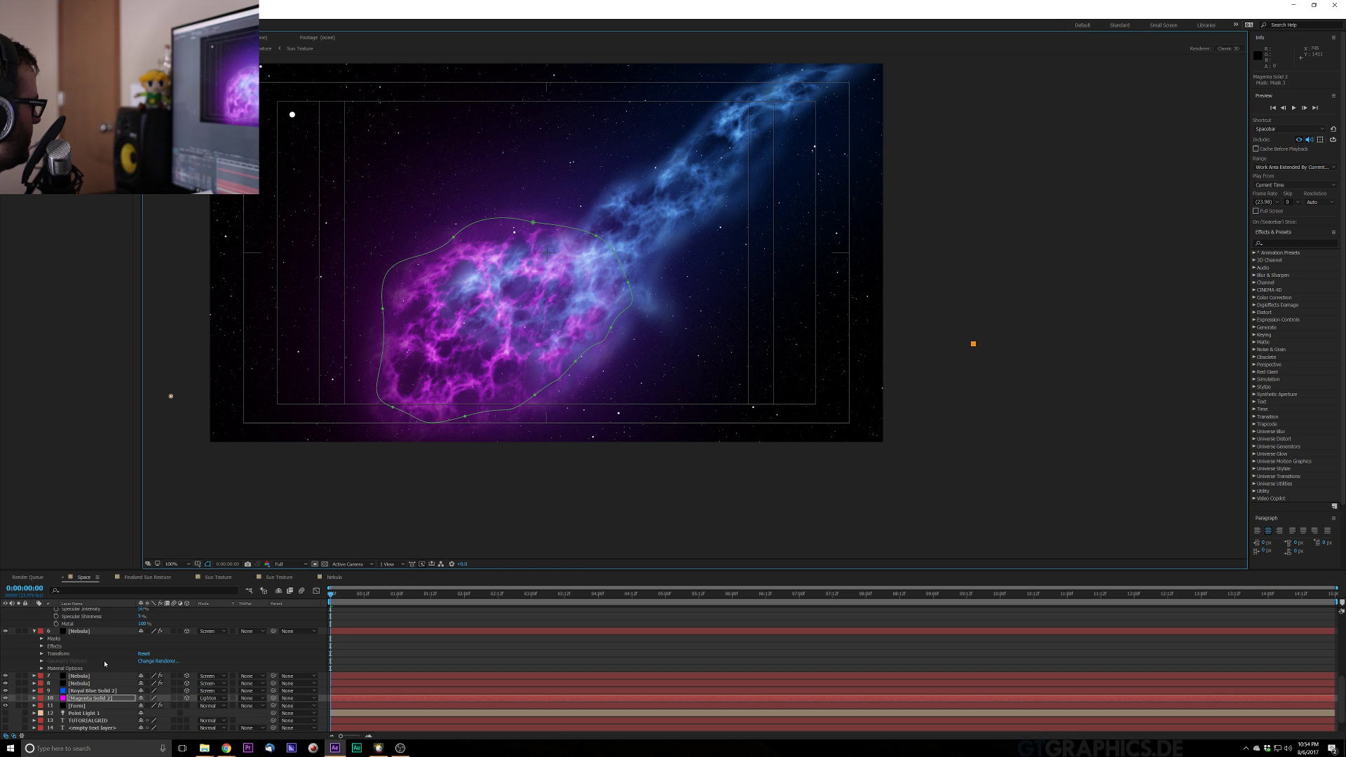
{"action": "scroll", "coordinate": [105, 664], "scroll_direction": "up", "scroll_amount": 5}
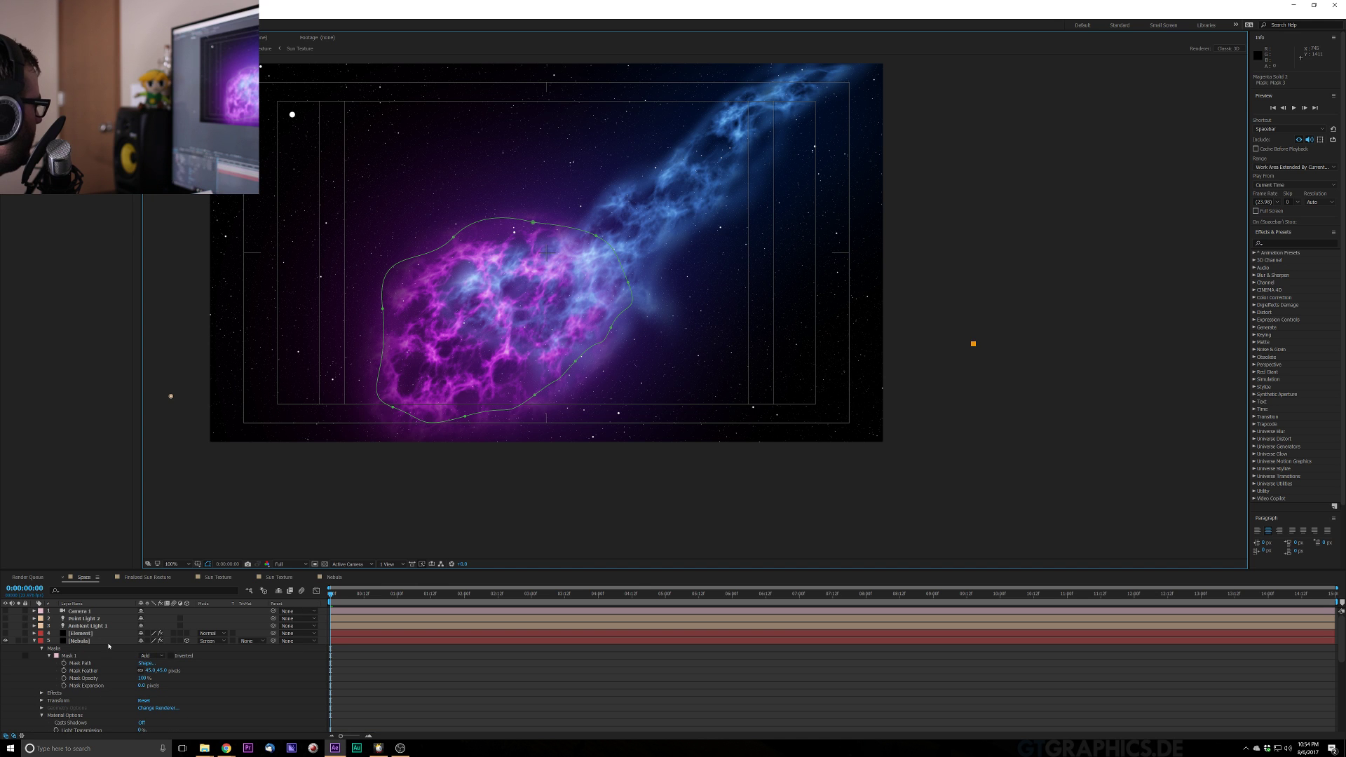
Turn on the Camera 1 layer and collapse the expanded properties of Nebula layers 5 and 6
{"action": "left_click", "coordinate": [6, 612]}
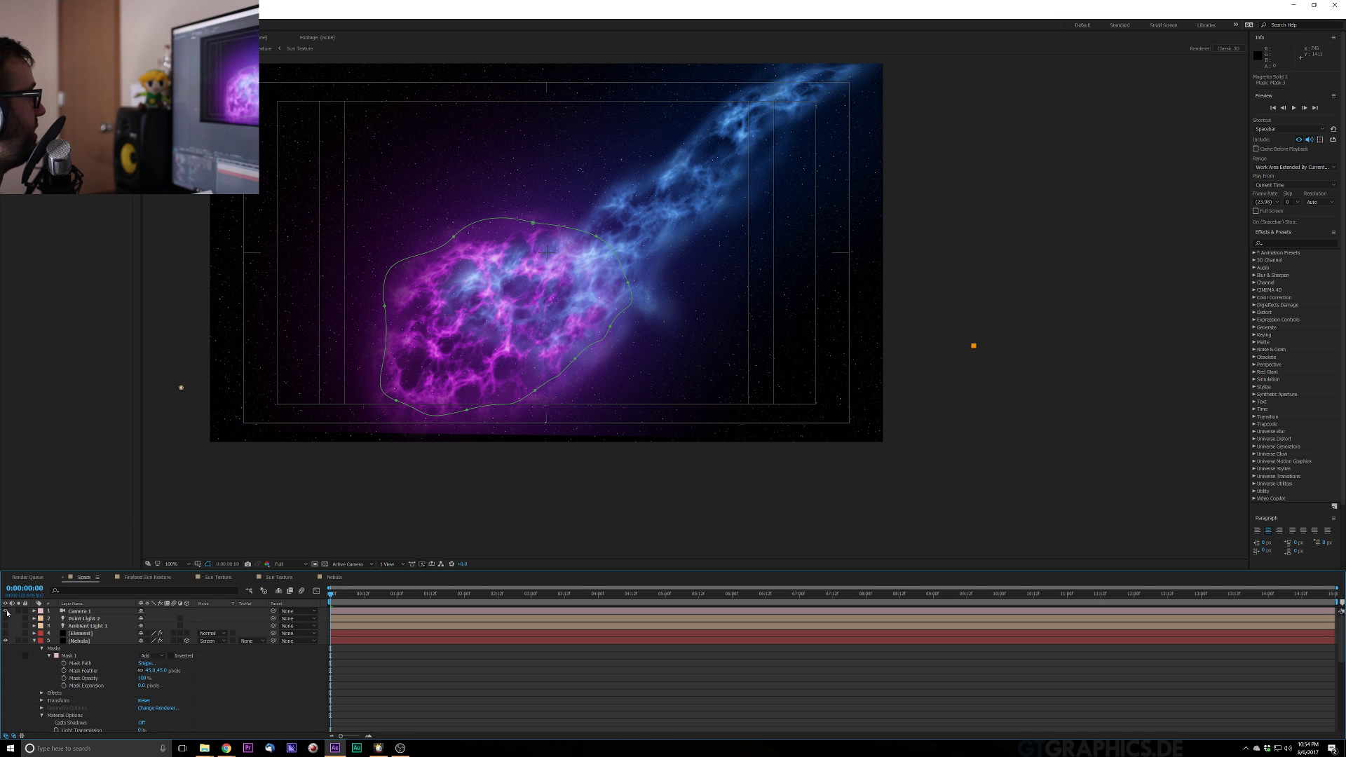
{"action": "left_click", "coordinate": [33, 641]}
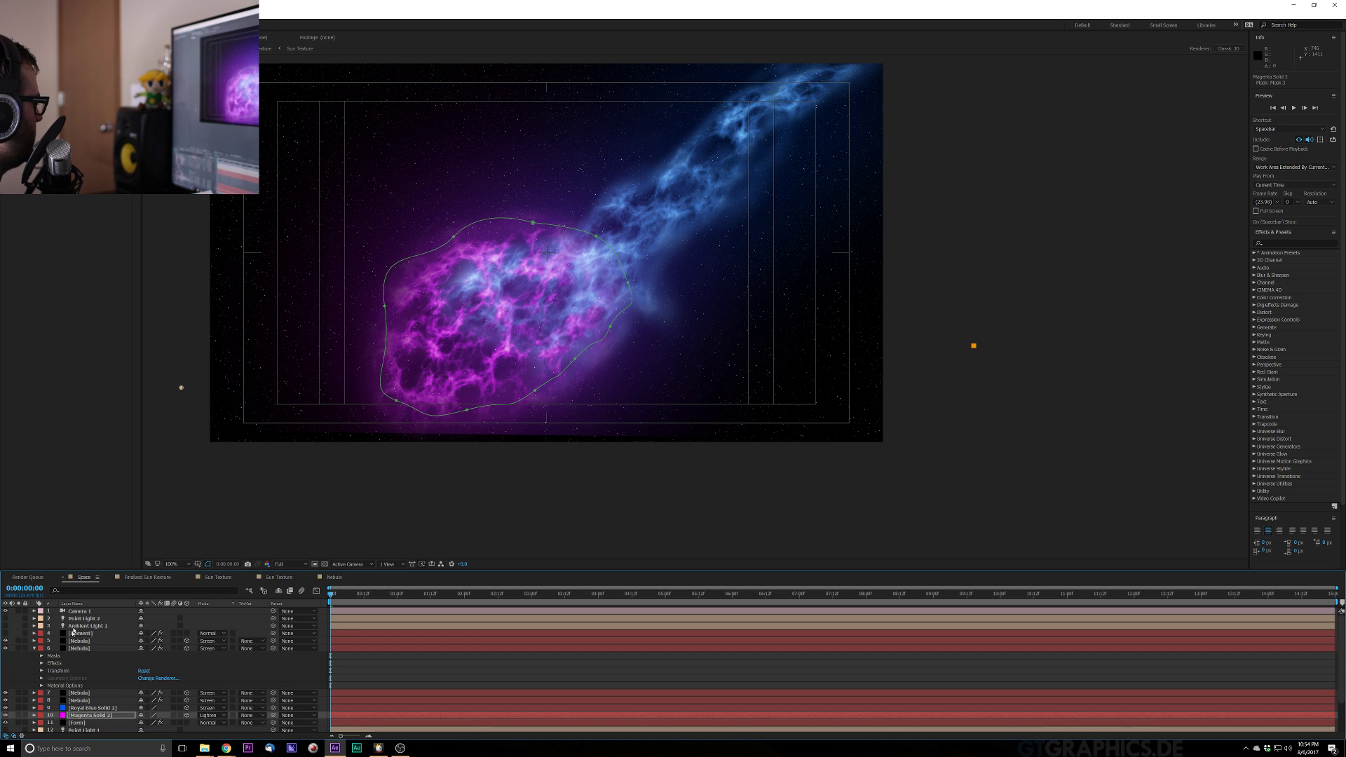
{"action": "left_click", "coordinate": [39, 650]}
{"action": "left_click", "coordinate": [34, 650]}
{"action": "left_click", "coordinate": [34, 648]}
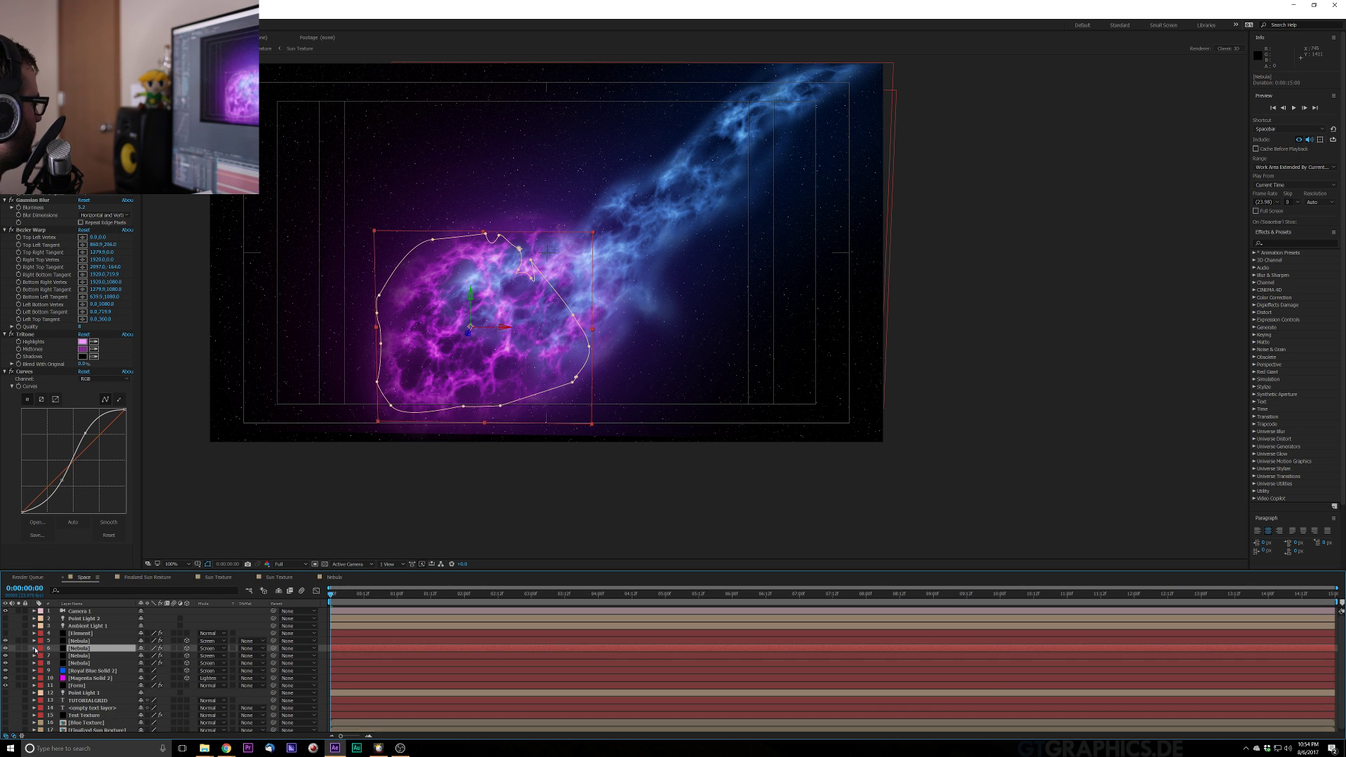
Scale up the four Nebula layers and the Royal Blue and Magenta solids together so they extend beyond the frame, then deselect them
{"action": "left_click", "coordinate": [84, 640]}
{"action": "left_click", "coordinate": [87, 679], "text": "shift"}
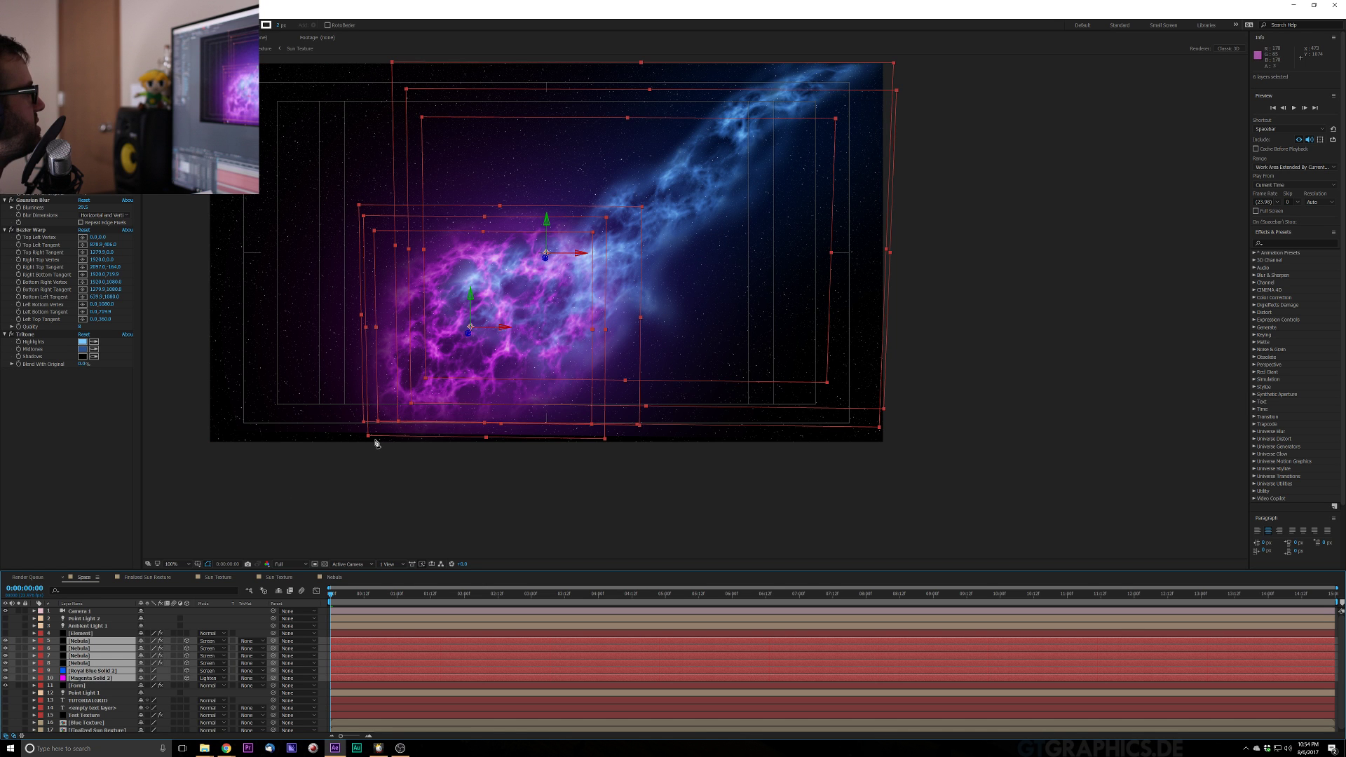
{"action": "key", "text": "v"}
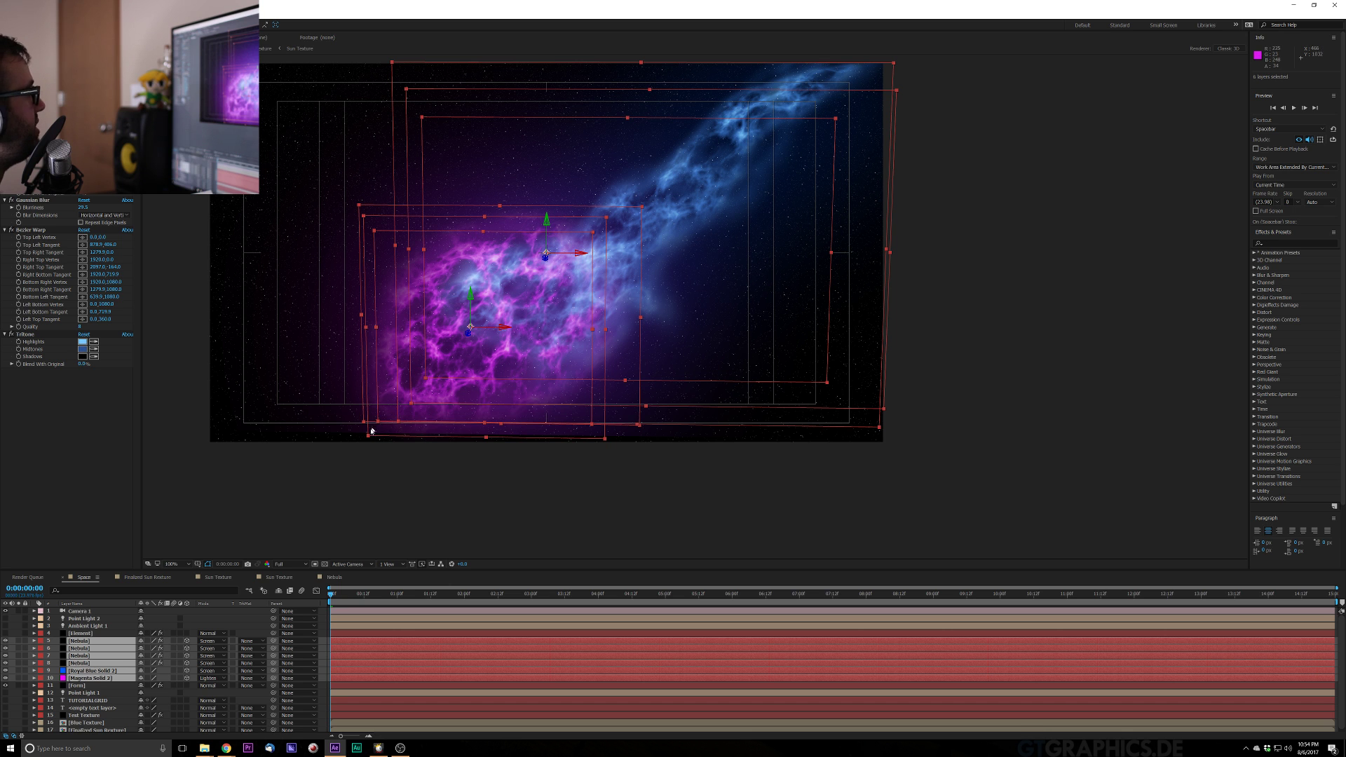
{"action": "left_click_drag", "start_coordinate": [368, 436], "coordinate": [347, 463]}
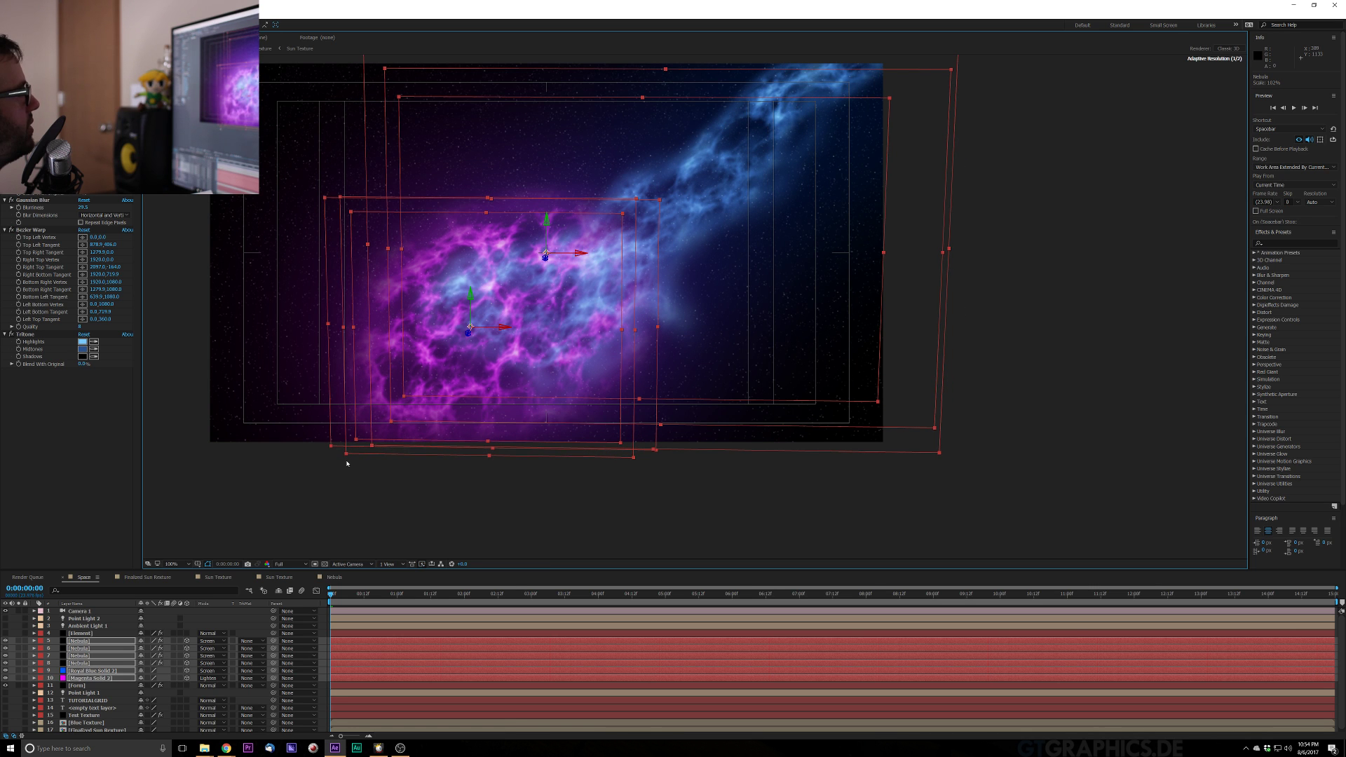
{"action": "left_click", "coordinate": [417, 505]}
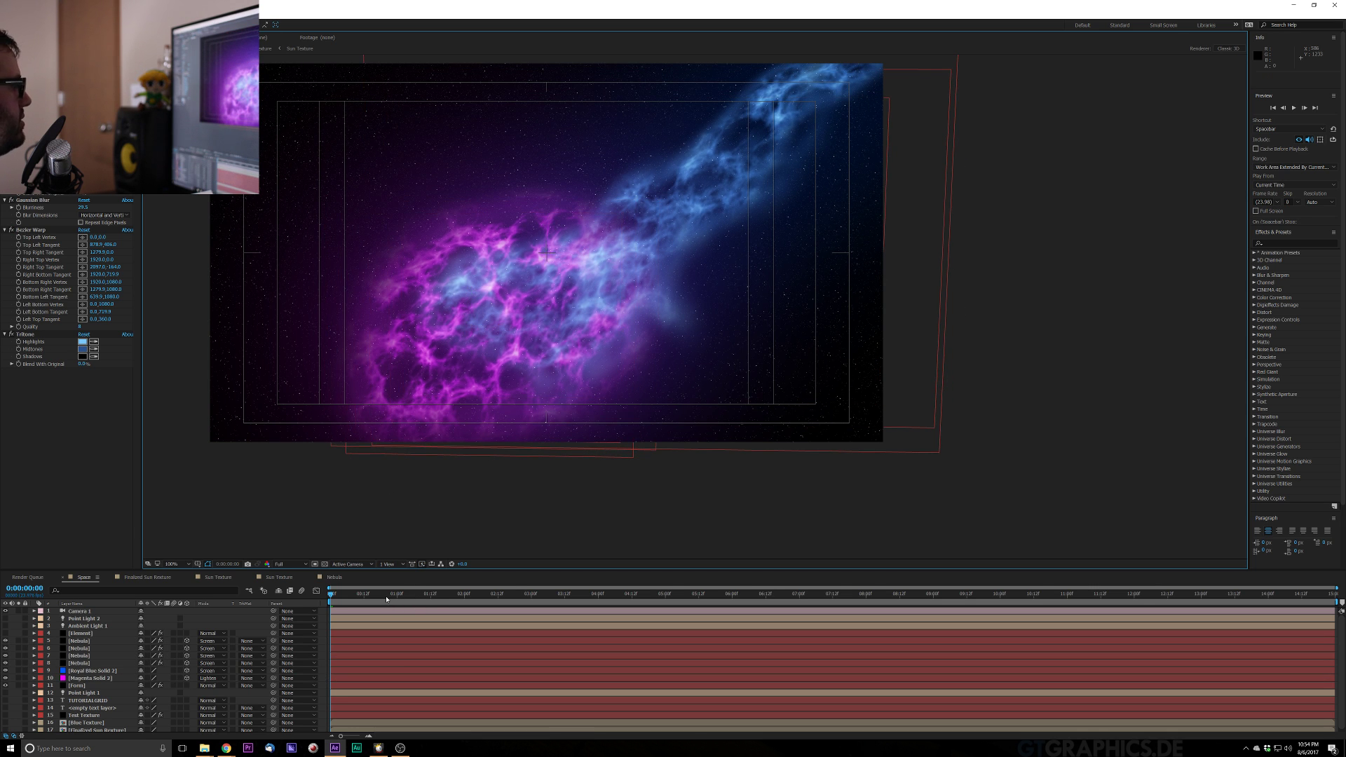
Scrub the composition to 0:00:07:10 and check the depth of the nebula and Form stars by briefly orbiting the camera, restoring its original view
{"action": "key", "text": "space"}
{"action": "left_click_drag", "start_coordinate": [543, 611], "coordinate": [828, 623]}
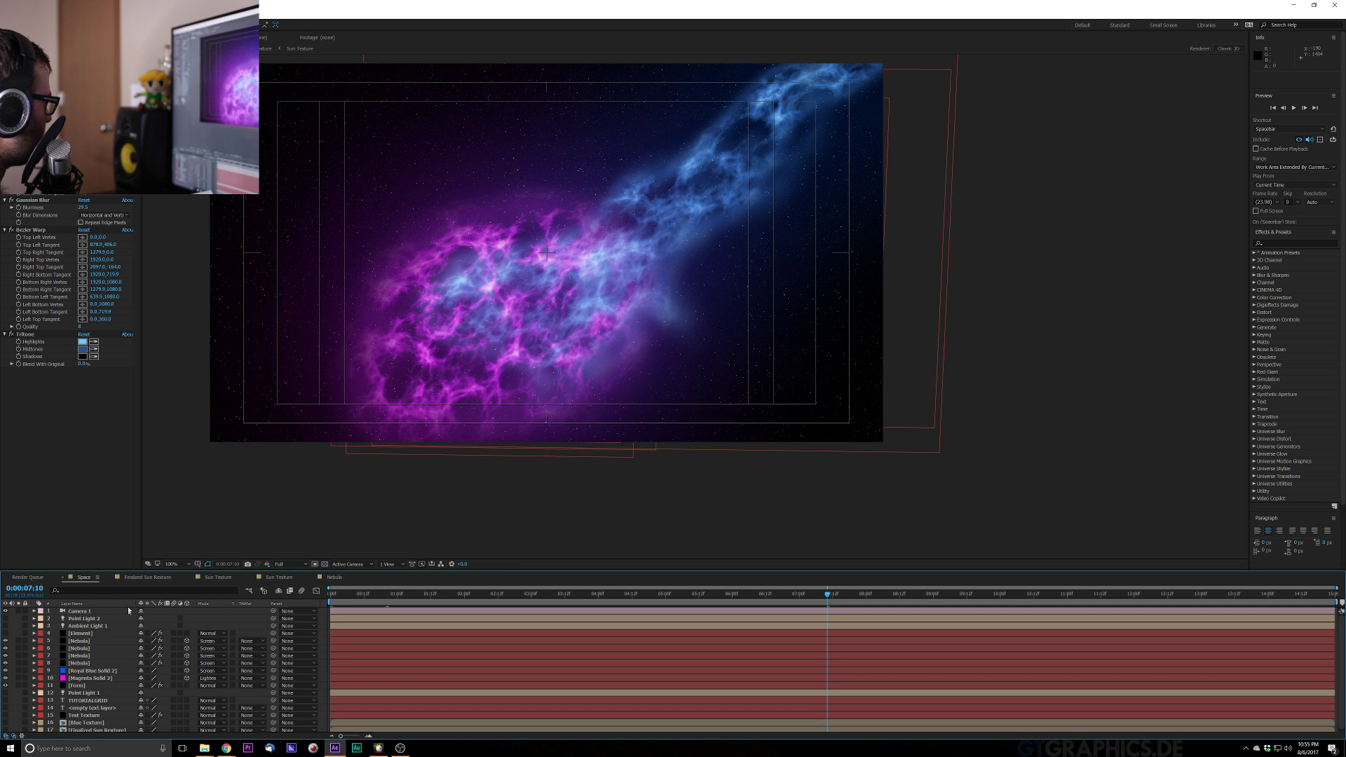
{"action": "left_click", "coordinate": [88, 686]}
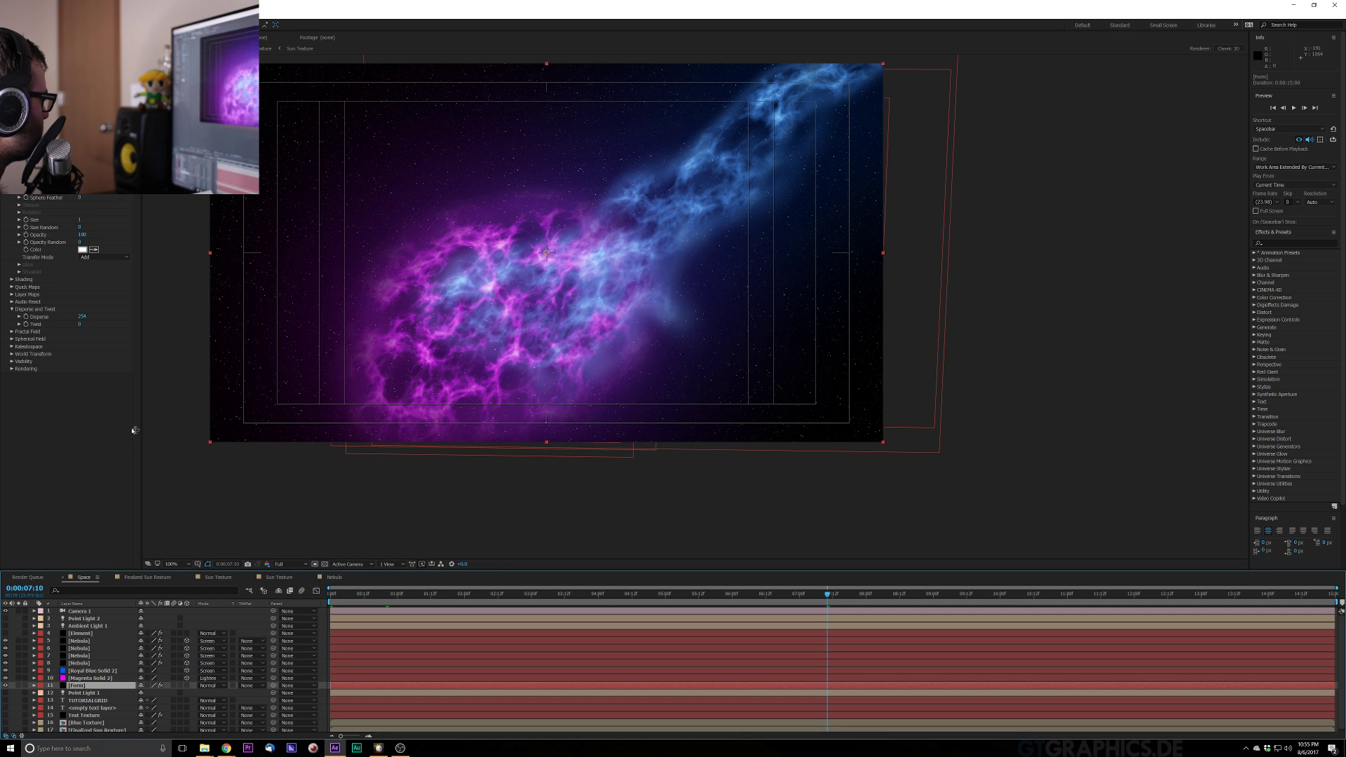
{"action": "key", "text": "c"}
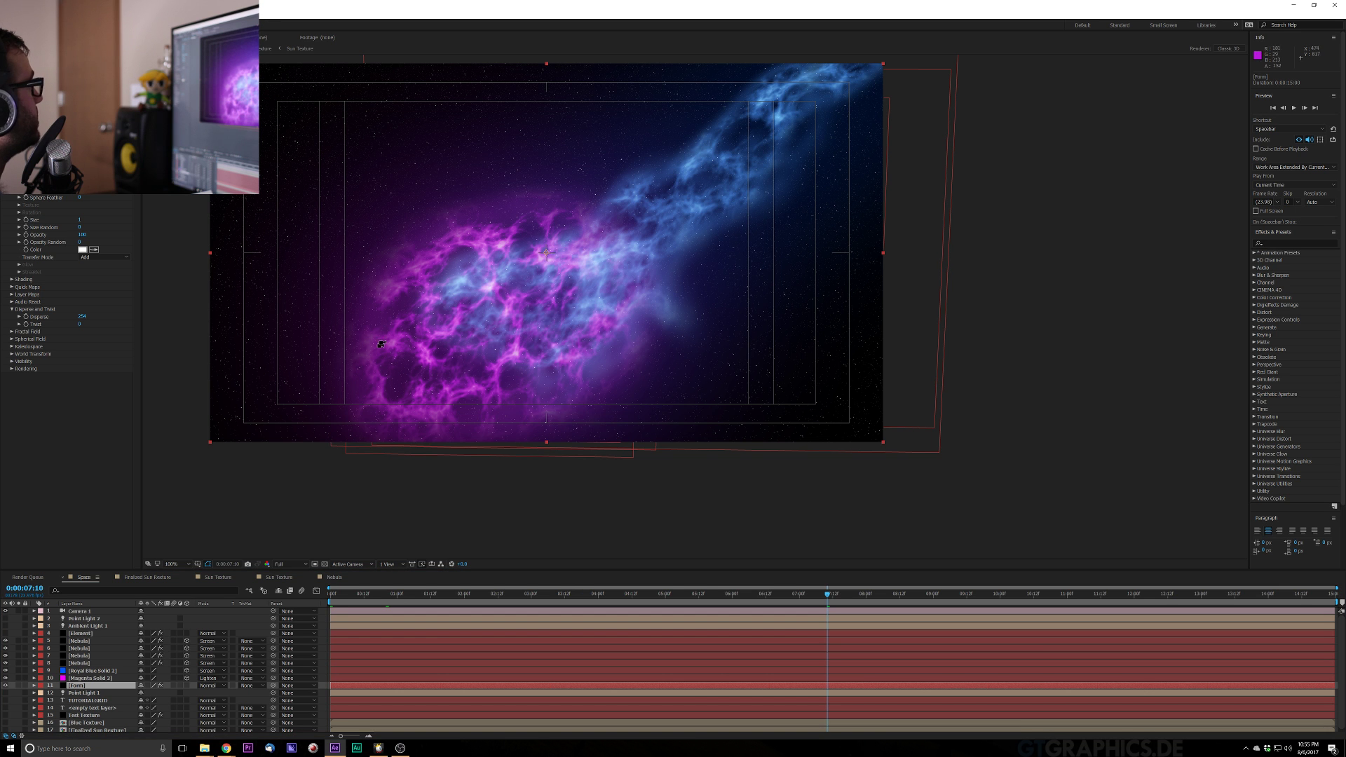
{"action": "left_click_drag", "start_coordinate": [426, 243], "coordinate": [413, 243]}
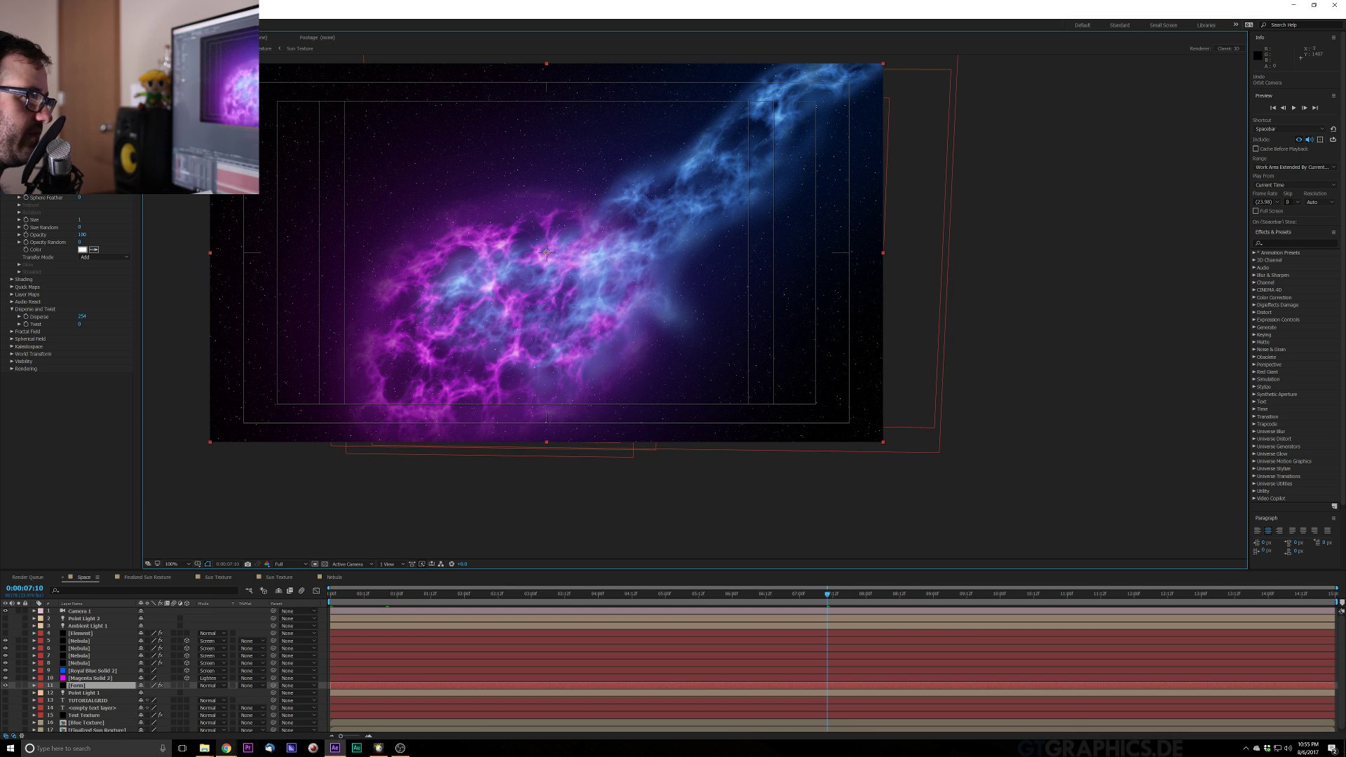
{"action": "mouse_move", "coordinate": [226, 749]}
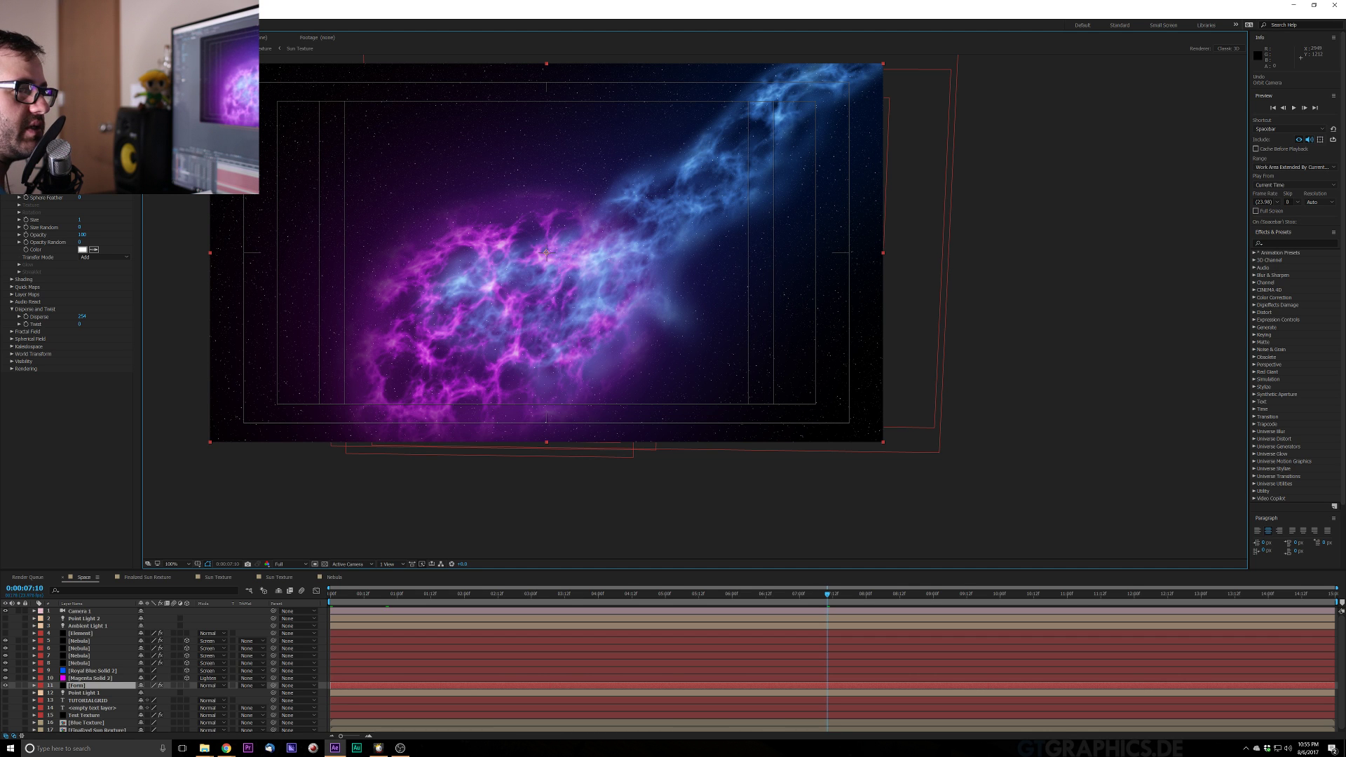
{"action": "key", "text": "alt+Tab"}
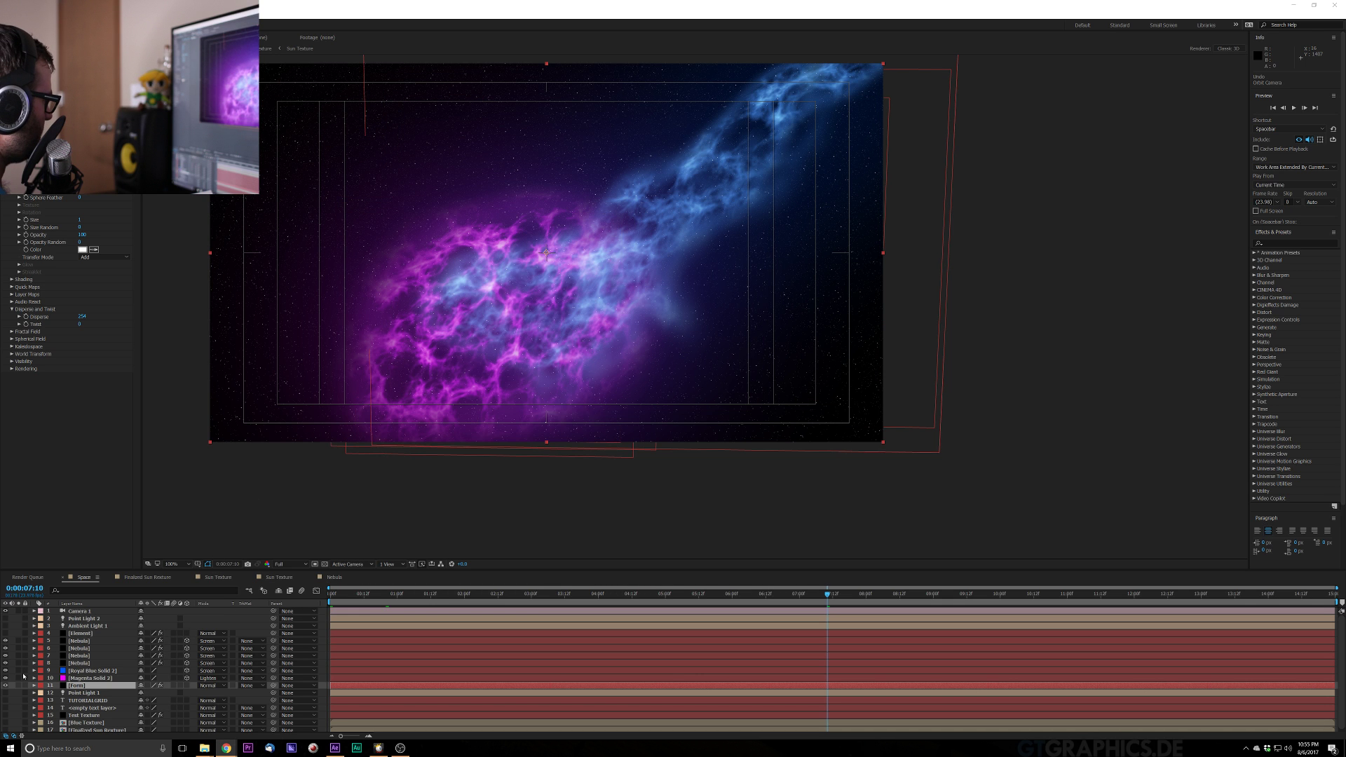
Make the Element layer visible and test a sideways camera move across the scene, restoring the original camera view
{"action": "left_click", "coordinate": [6, 633]}
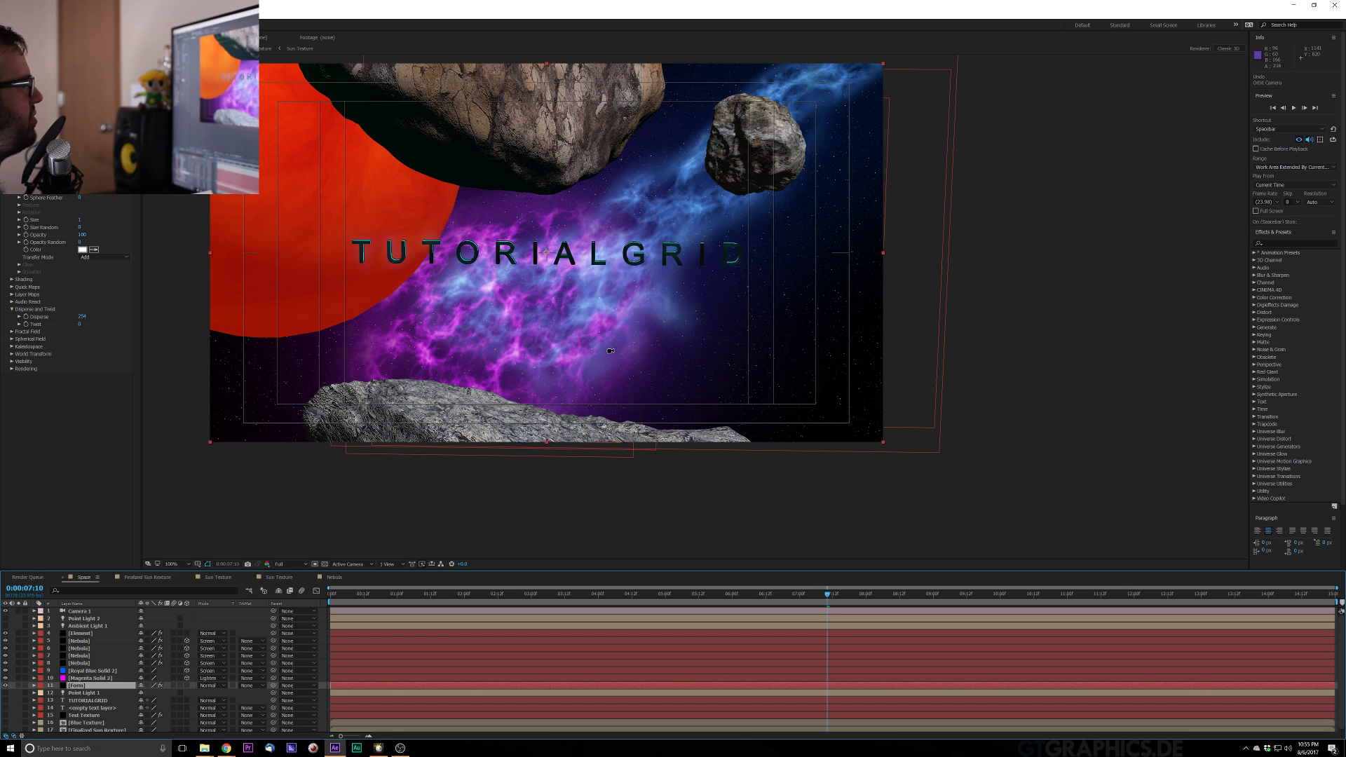
{"action": "left_click_drag", "start_coordinate": [597, 353], "coordinate": [566, 337]}
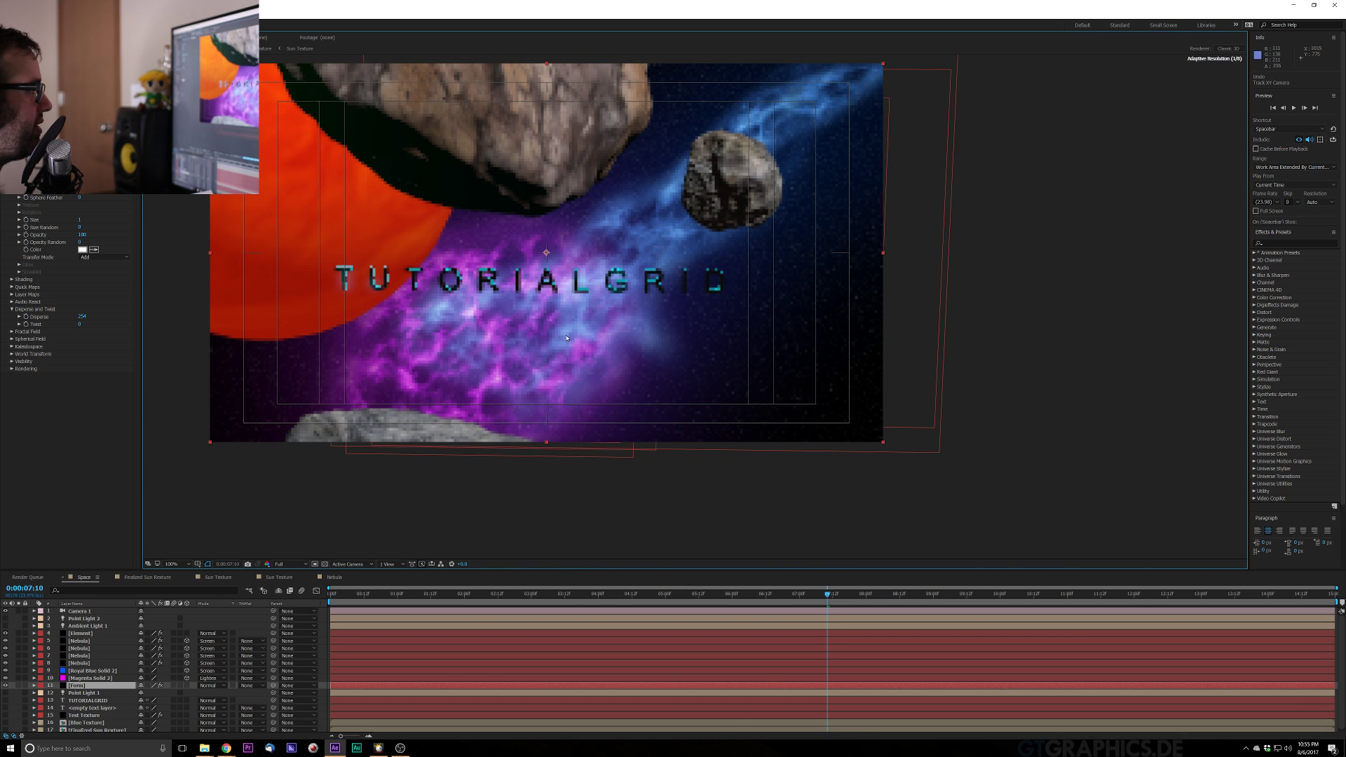
{"action": "left_click", "coordinate": [7, 25]}
{"action": "left_click", "coordinate": [170, 94]}
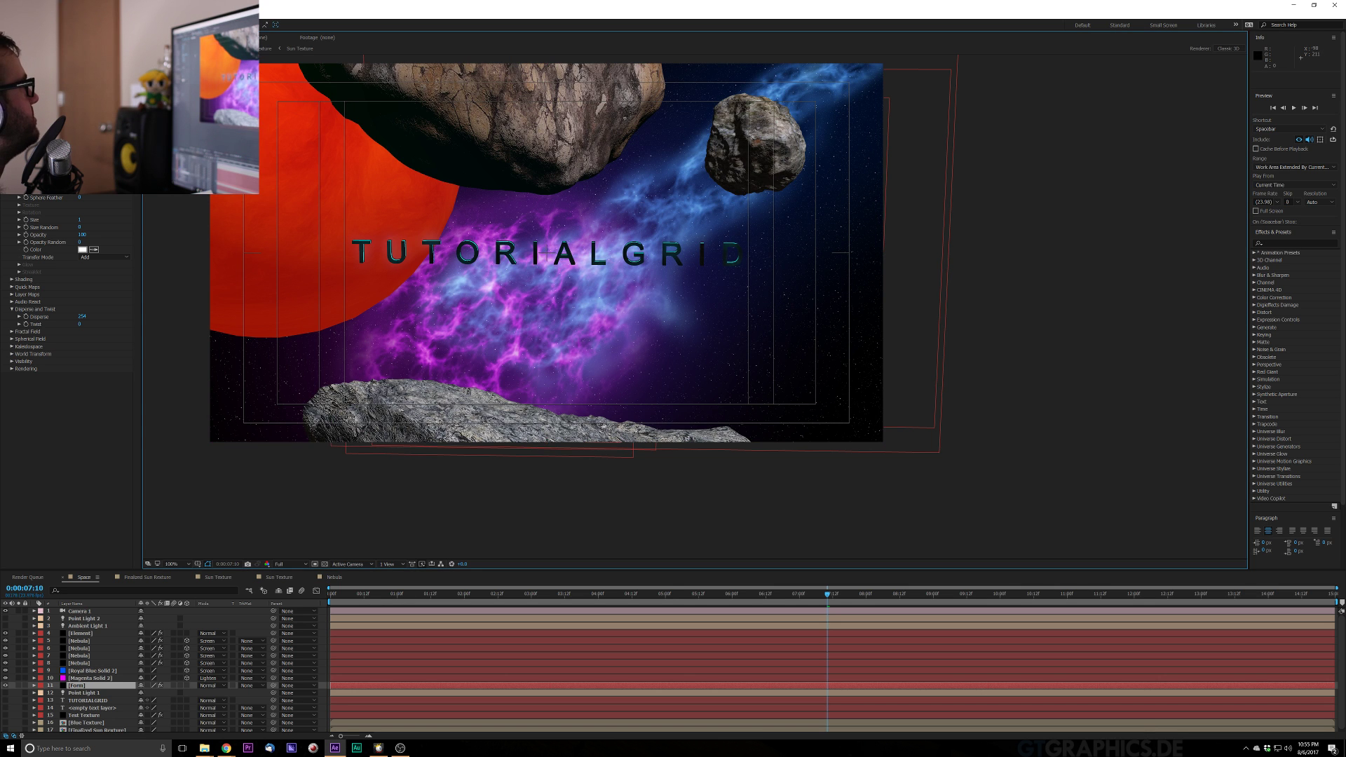
Turn on the Point Light 2 and Ambient Light 1 layers to light the Element models
{"action": "left_click_drag", "start_coordinate": [624, 118], "coordinate": [625, 136]}
{"action": "left_click_drag", "start_coordinate": [305, 171], "coordinate": [362, 208]}
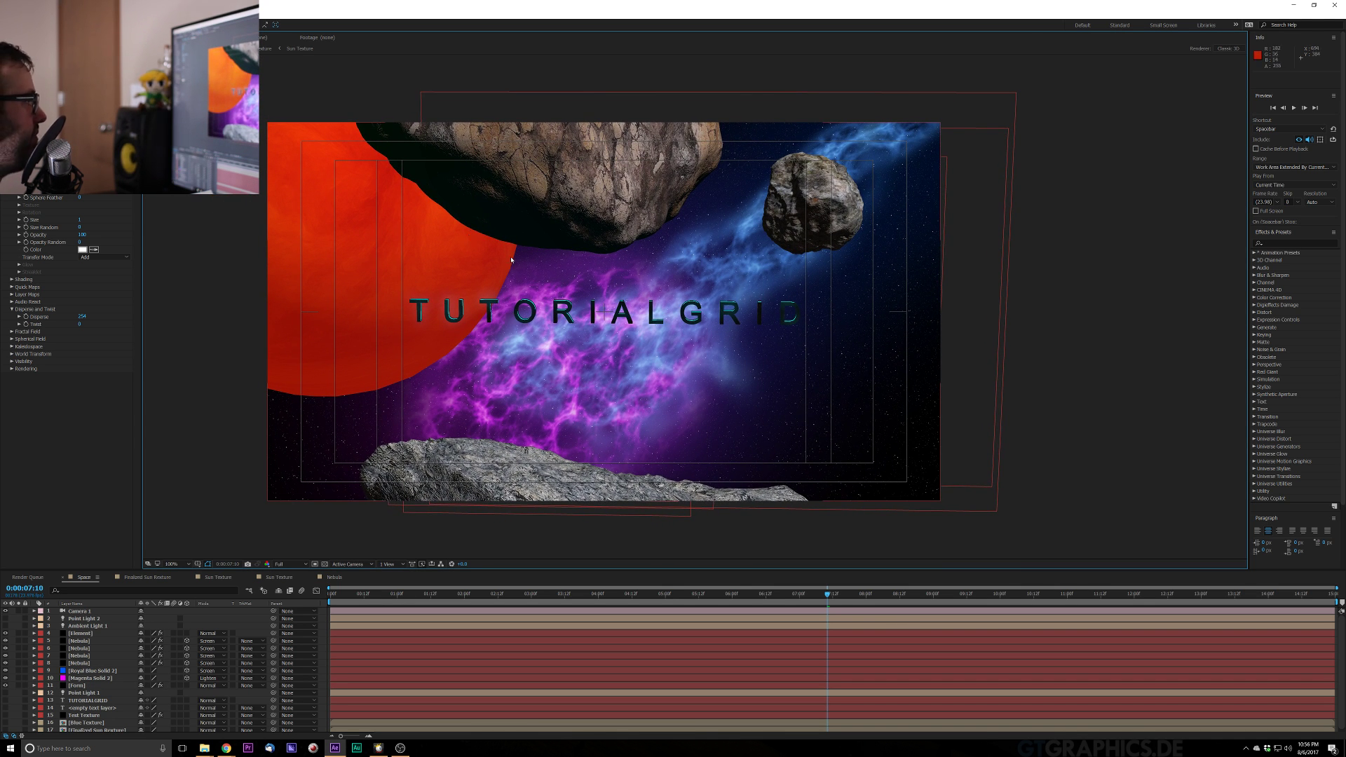
{"action": "left_click", "coordinate": [6, 626]}
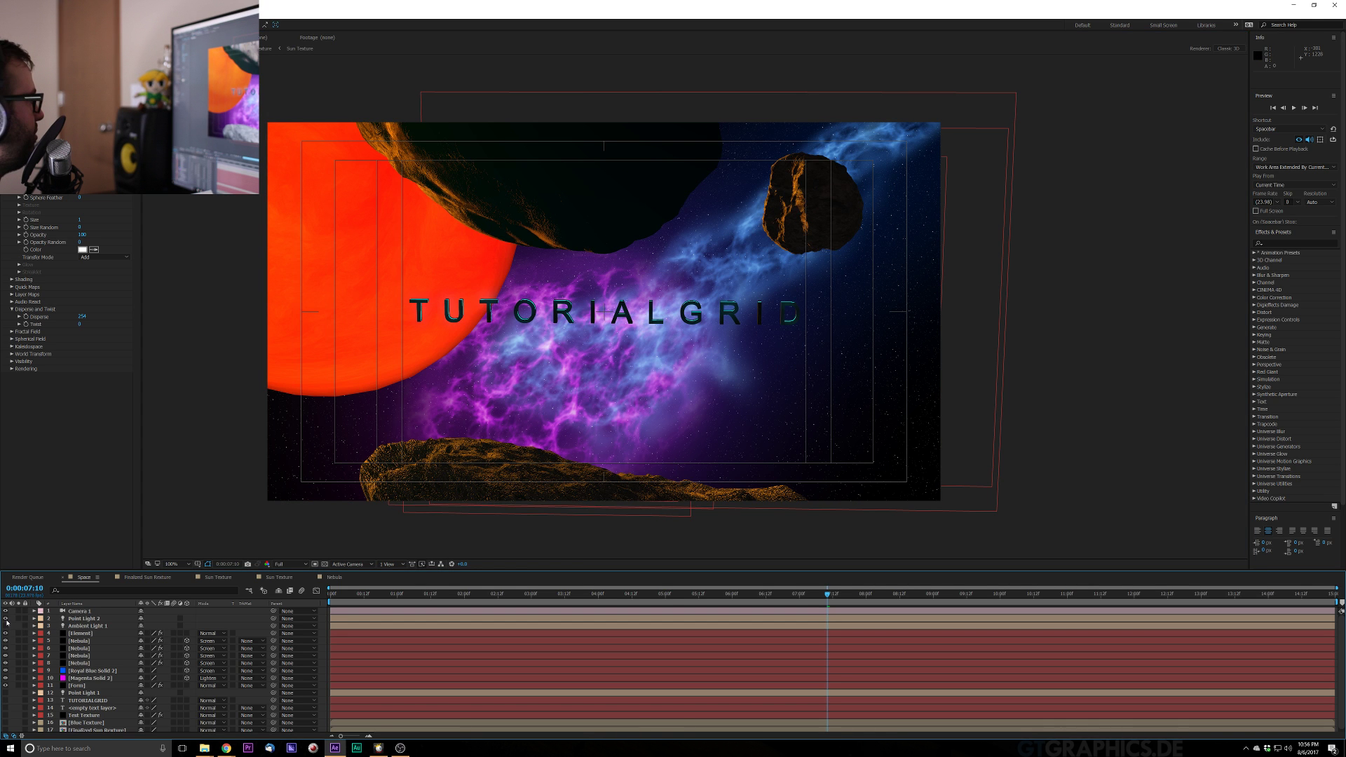
{"action": "left_click", "coordinate": [6, 626]}
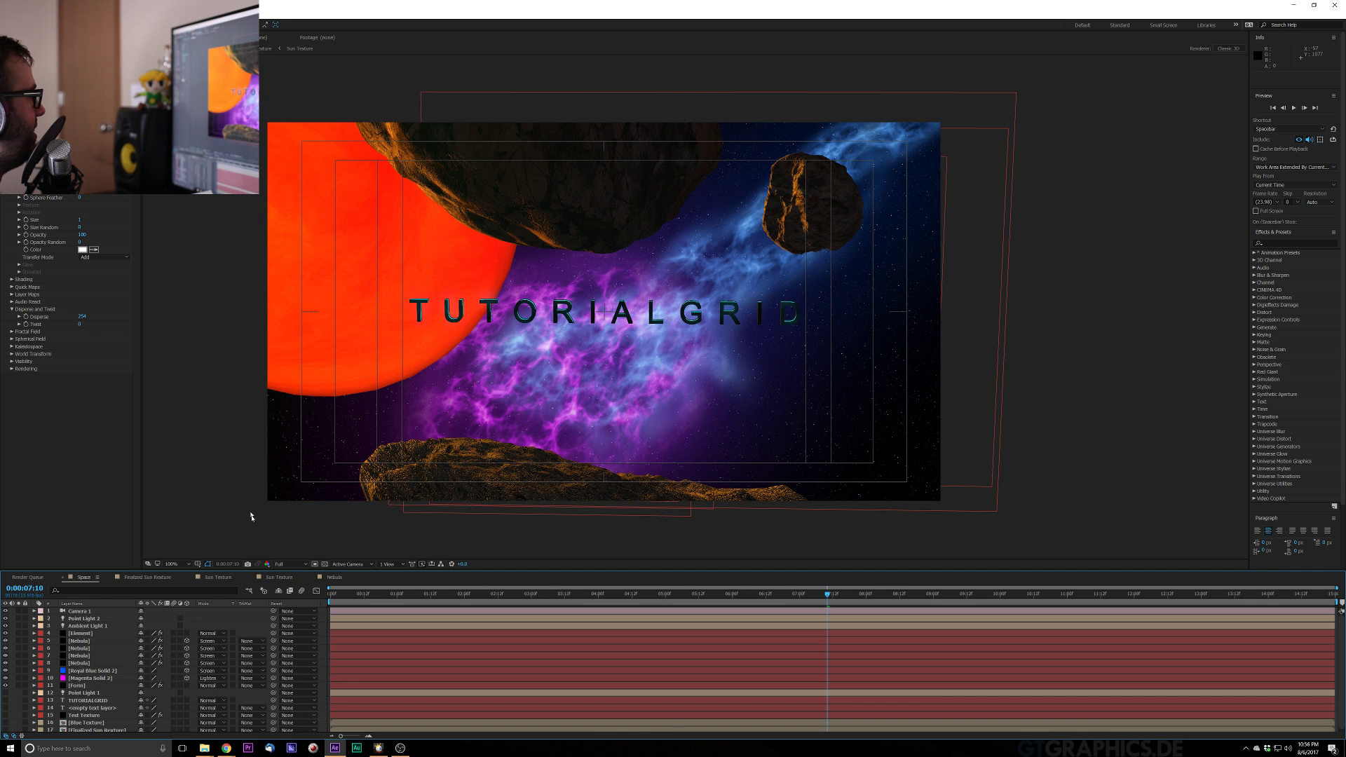
Return to the first frame, open the Element layer's scene setup, shift the orange sun sphere in the negative X direction and apply it
{"action": "key", "text": "Home"}
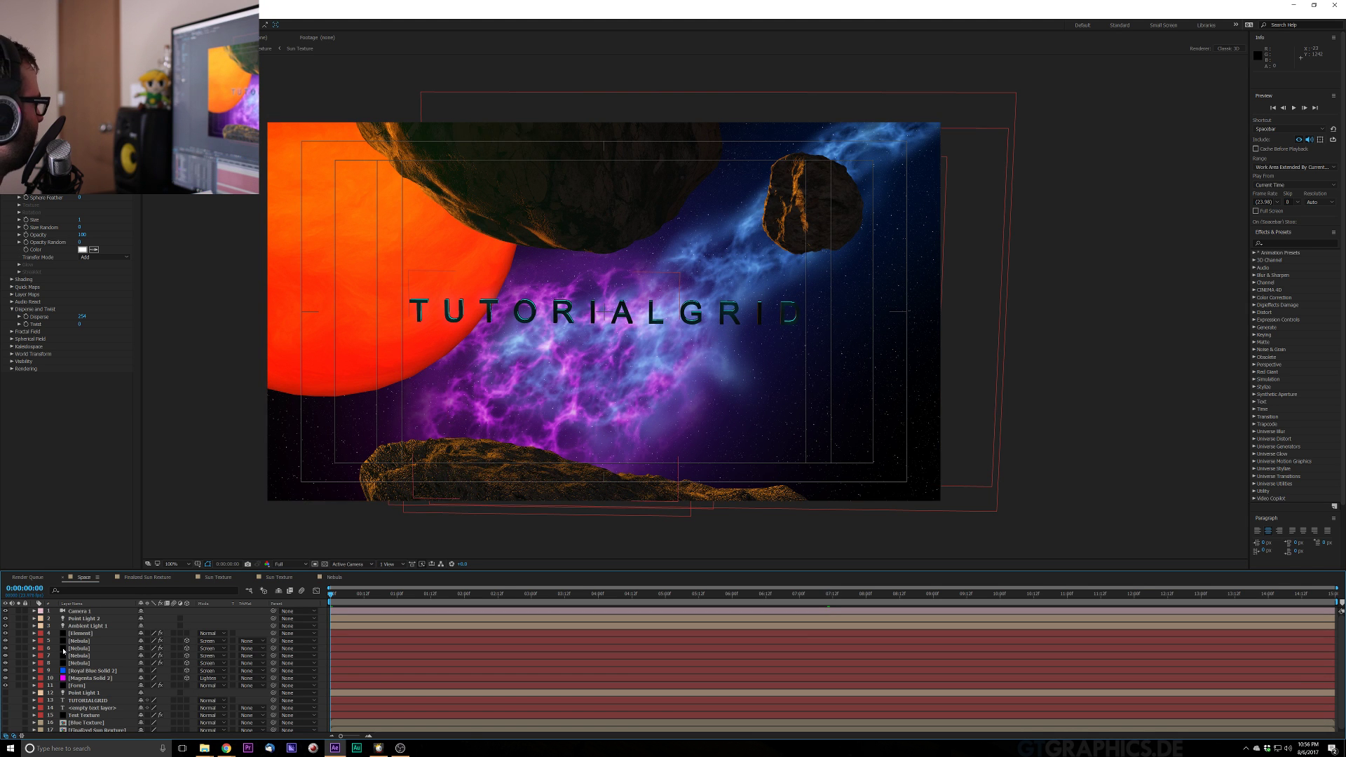
{"action": "left_click", "coordinate": [94, 634]}
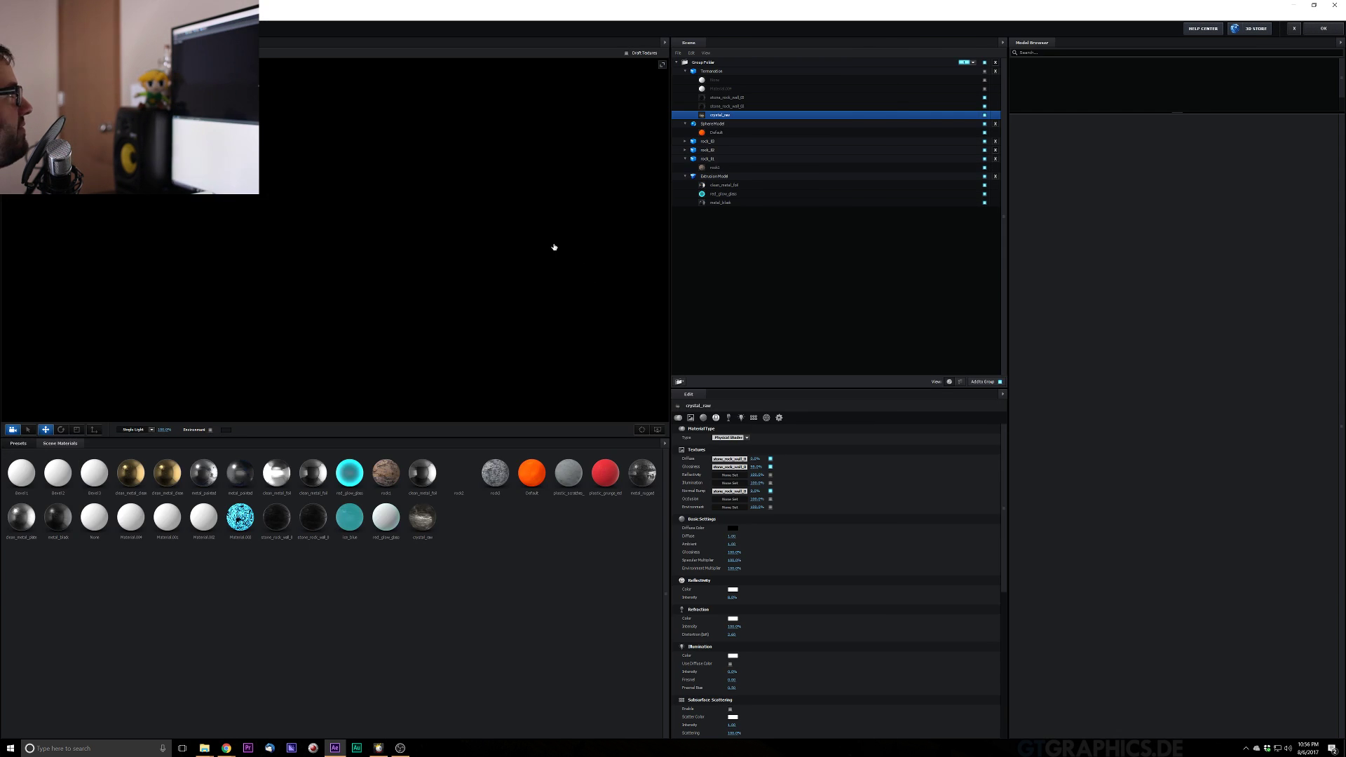
{"action": "left_click", "coordinate": [965, 132]}
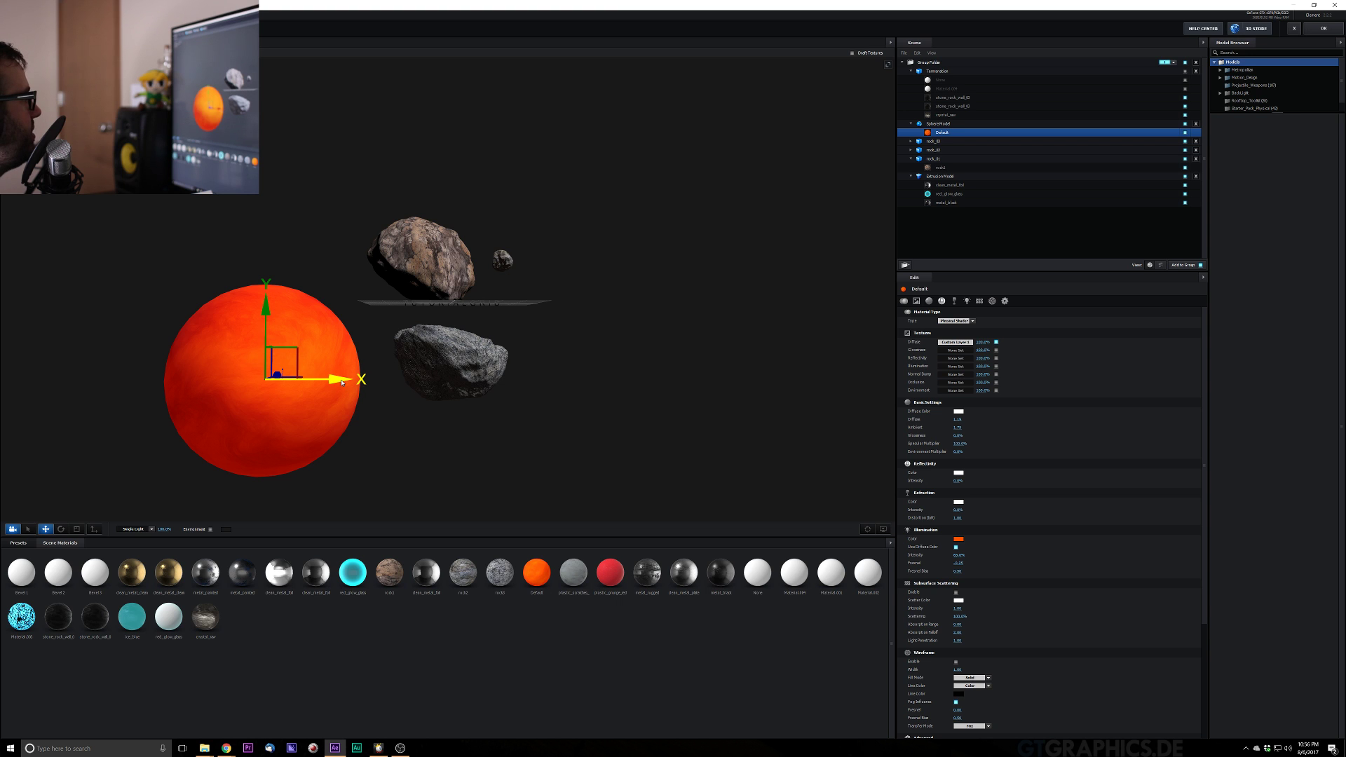
{"action": "left_click_drag", "start_coordinate": [342, 385], "coordinate": [324, 385]}
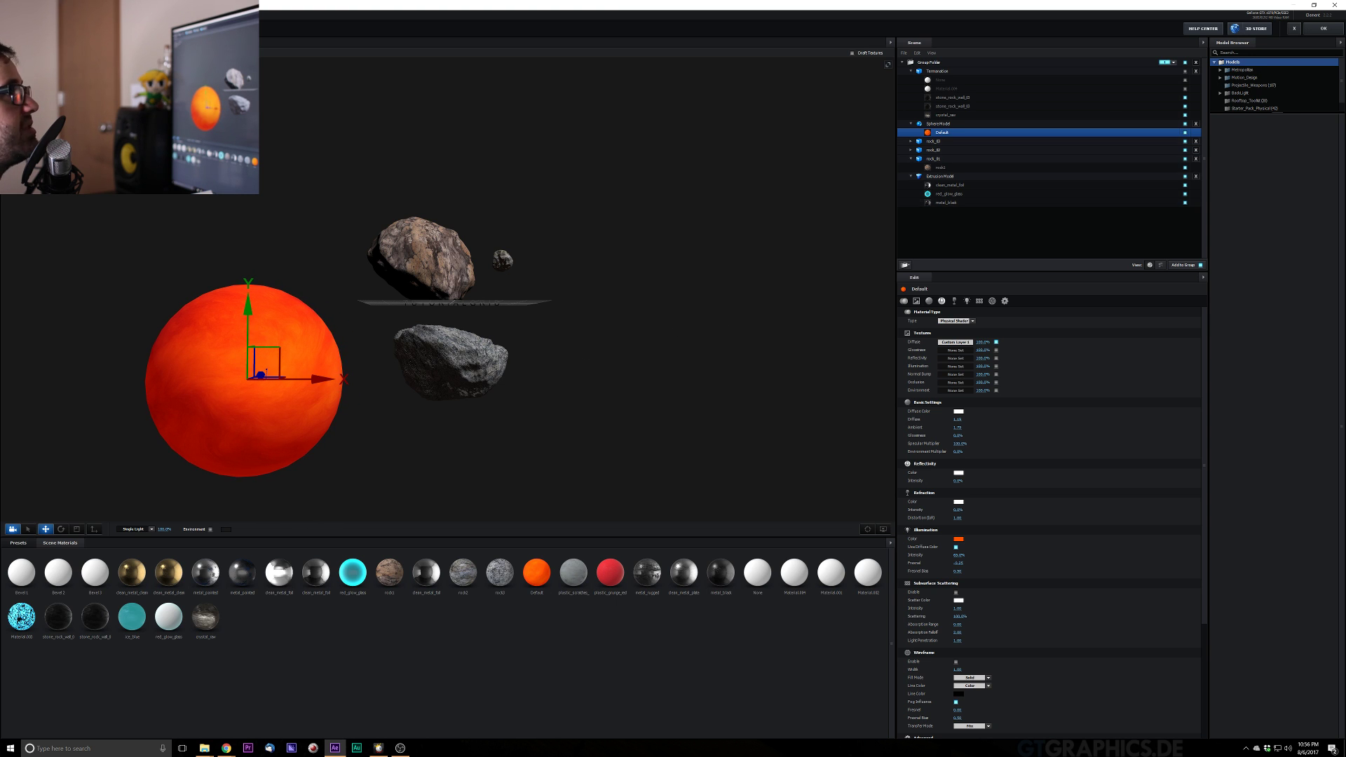
{"action": "left_click", "coordinate": [1324, 28]}
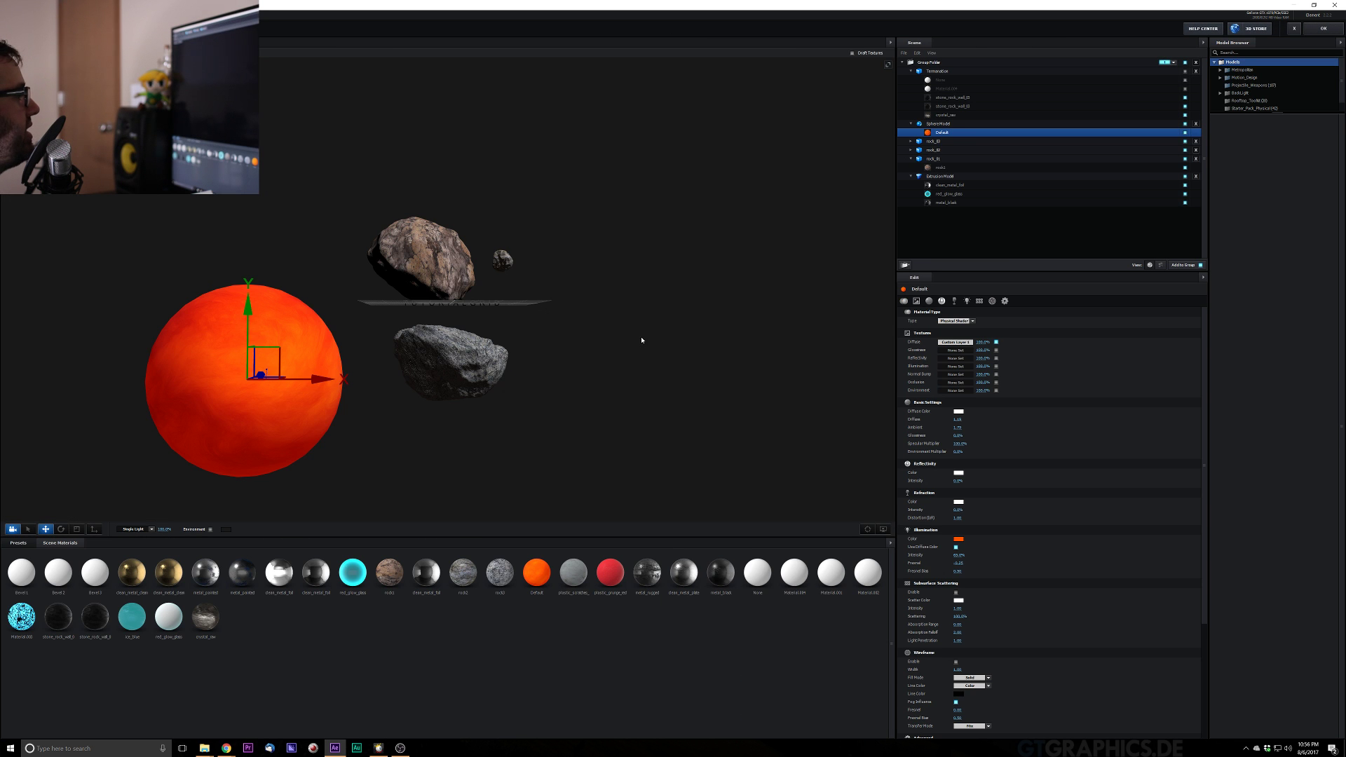
Move the sun sphere farther along negative X, away from the rocks, until only its edge remains in the composition frame
{"action": "left_click_drag", "start_coordinate": [313, 383], "coordinate": [269, 383]}
{"action": "left_click", "coordinate": [1321, 30]}
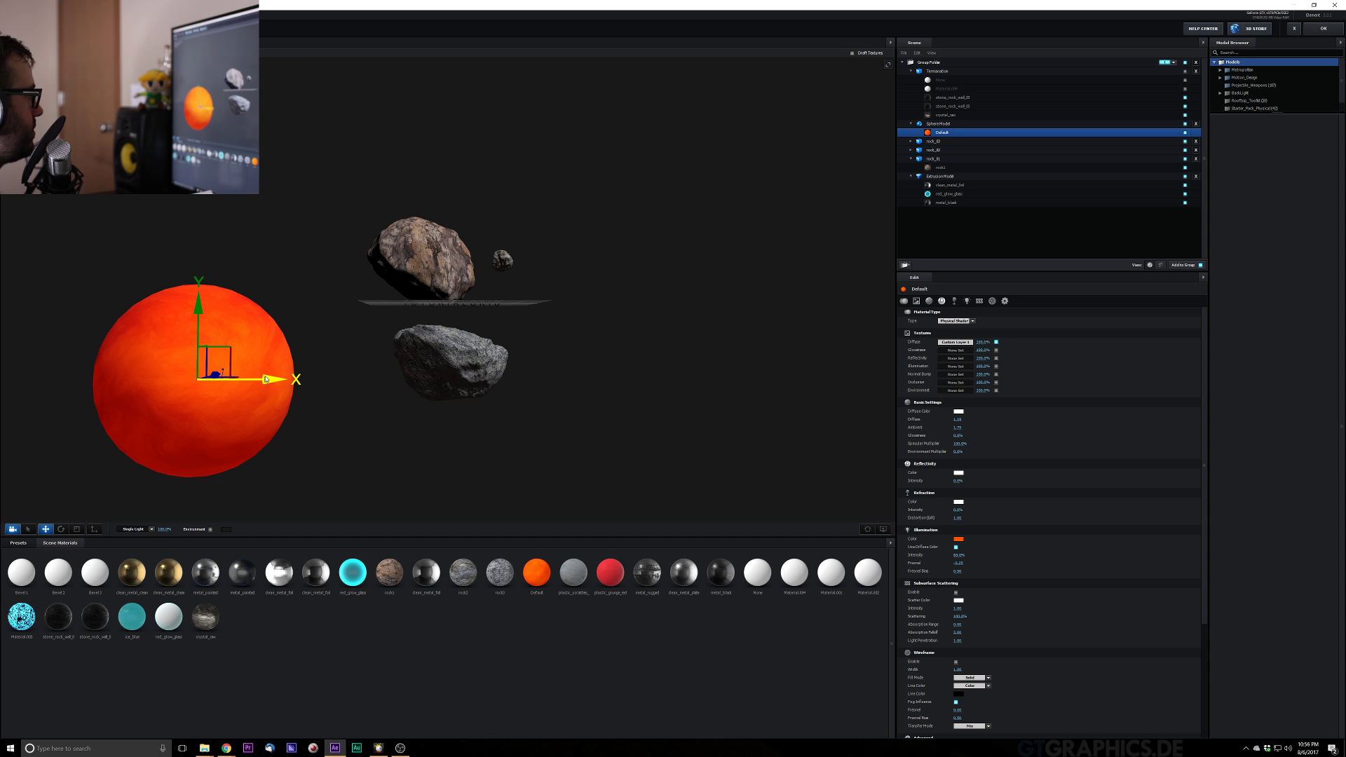
{"action": "left_click_drag", "start_coordinate": [272, 383], "coordinate": [242, 385]}
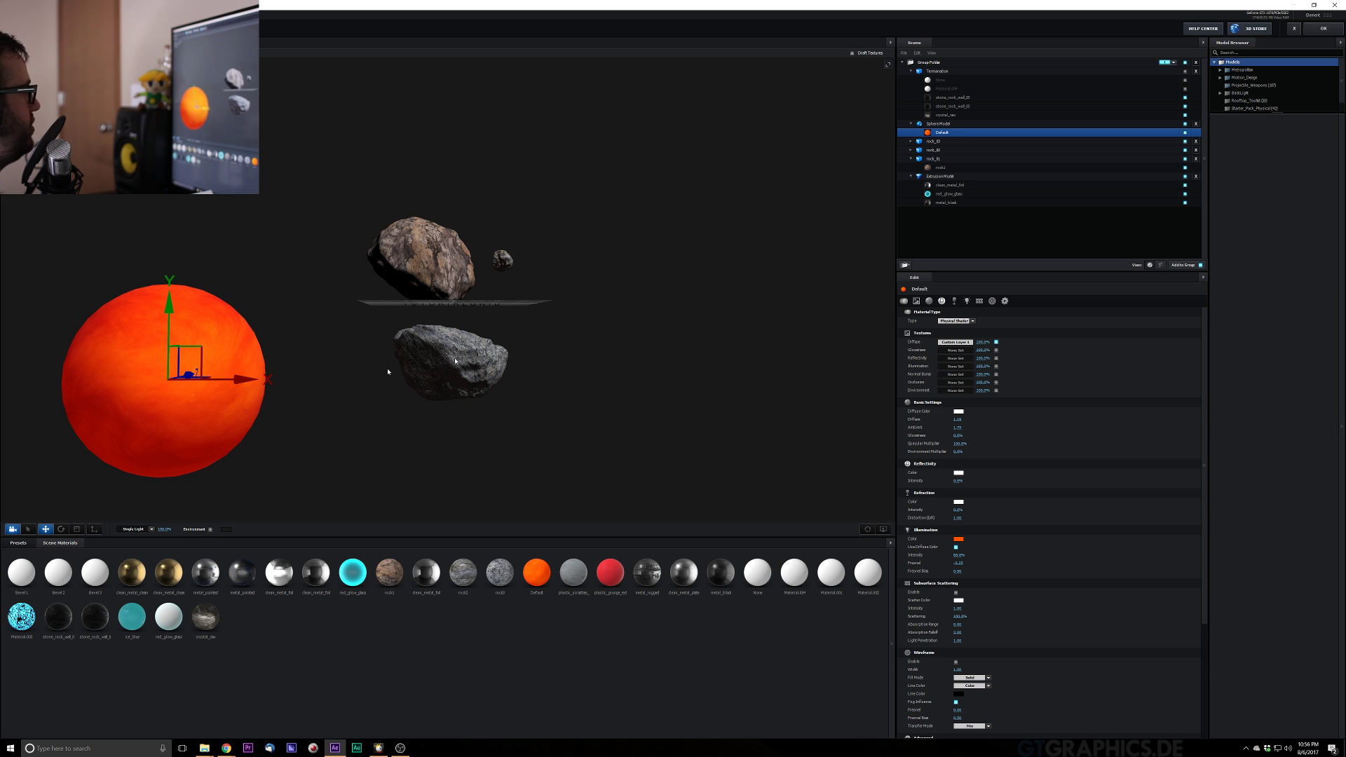
{"action": "left_click", "coordinate": [1324, 30]}
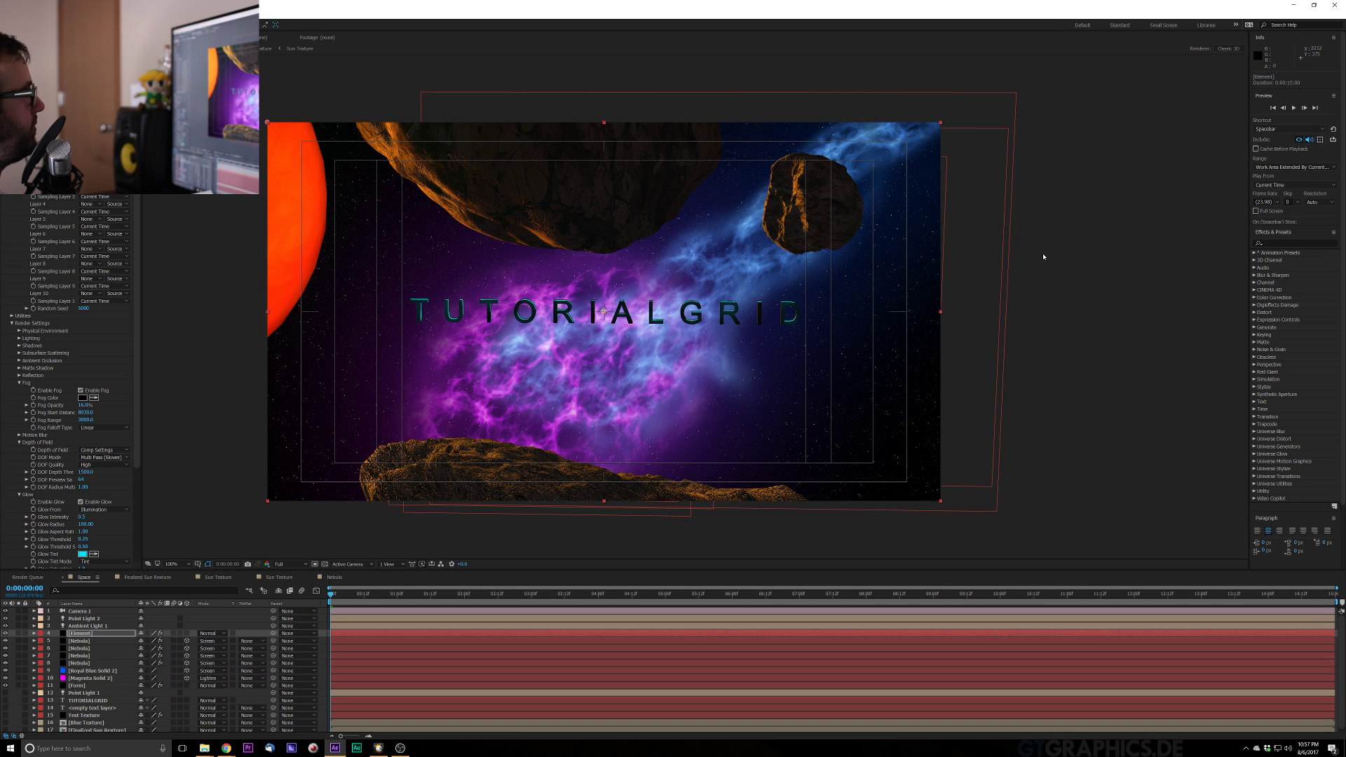
Turn on Point Light 1 in layer 12 to add a teal rim light to the rocks, and deselect the layers
{"action": "scroll", "coordinate": [397, 262], "scroll_direction": "down", "scroll_amount": 1}
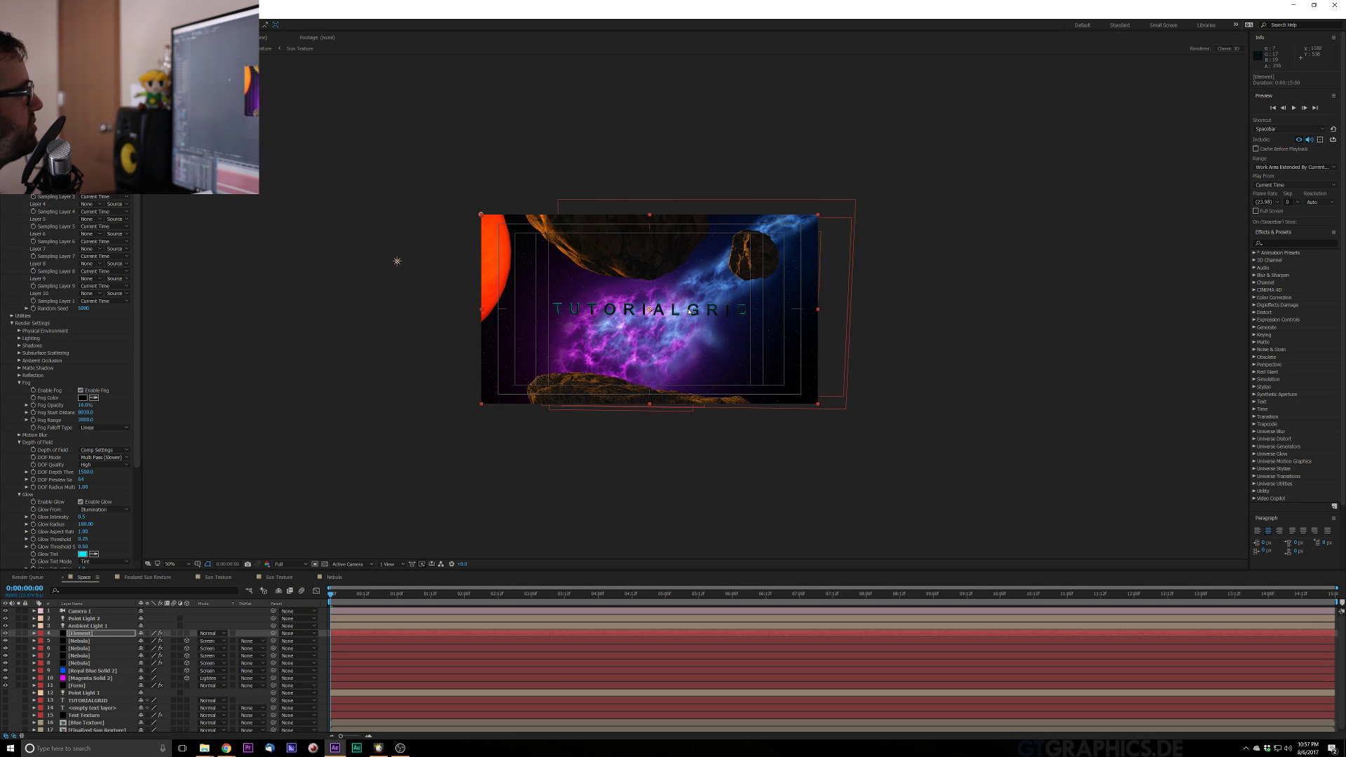
{"action": "scroll", "coordinate": [688, 312], "scroll_direction": "up", "scroll_amount": 1}
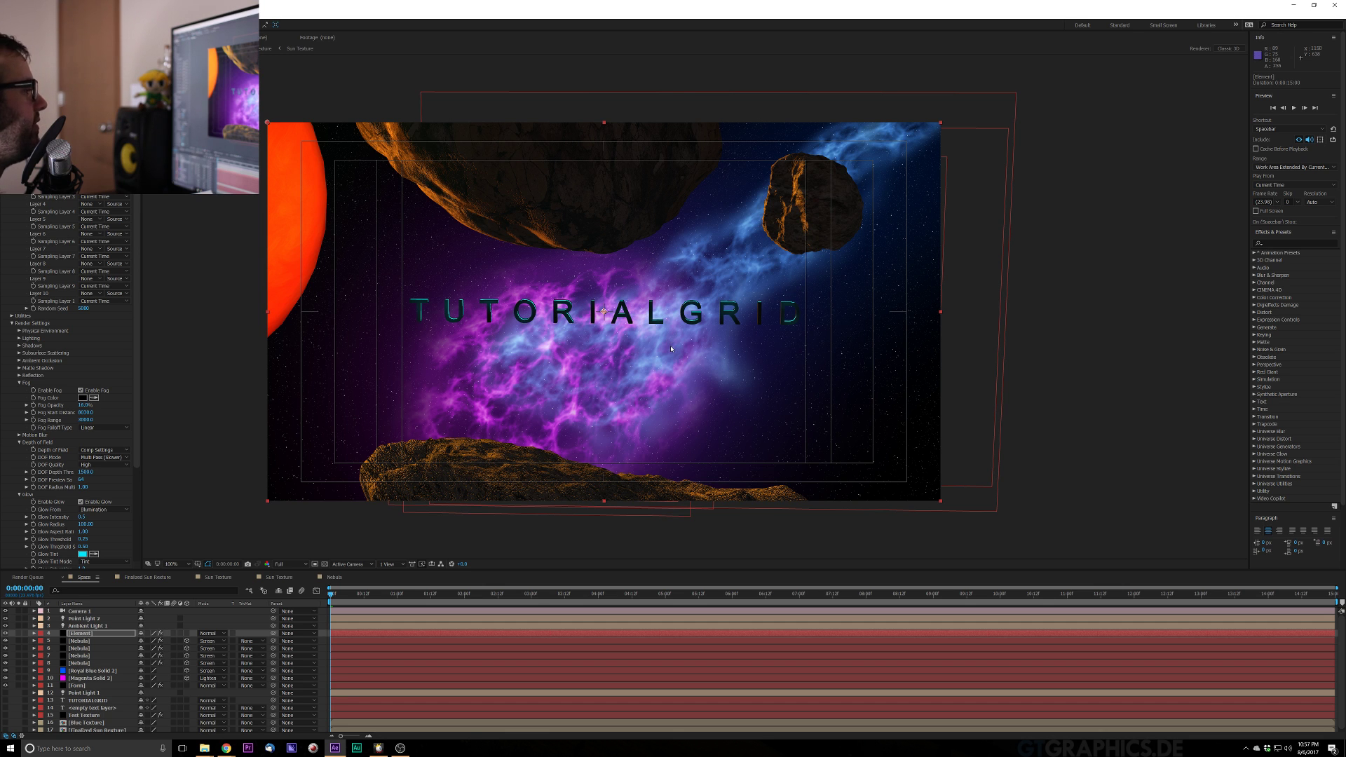
{"action": "left_click", "coordinate": [5, 693]}
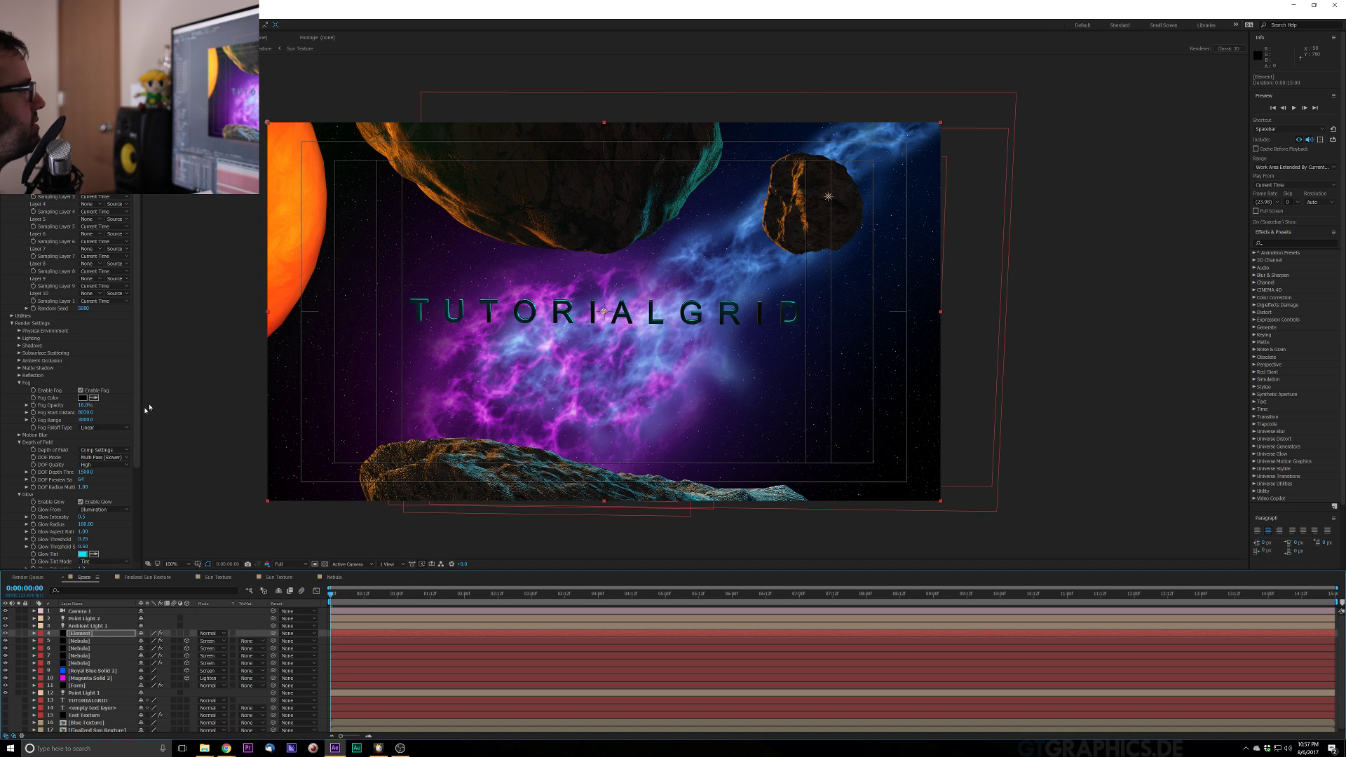
{"action": "left_click", "coordinate": [1022, 207]}
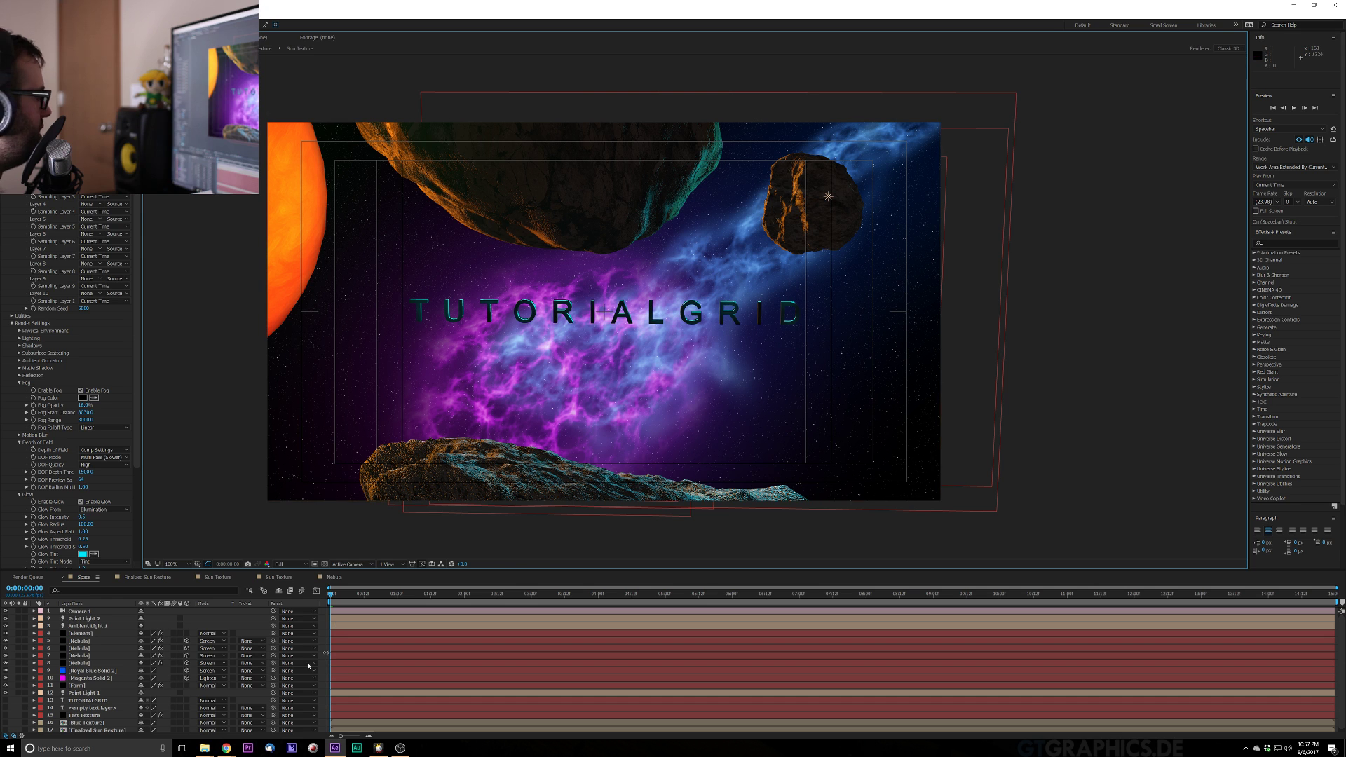
Apply the Starglow effect to the Form star layer
{"action": "left_click", "coordinate": [80, 685]}
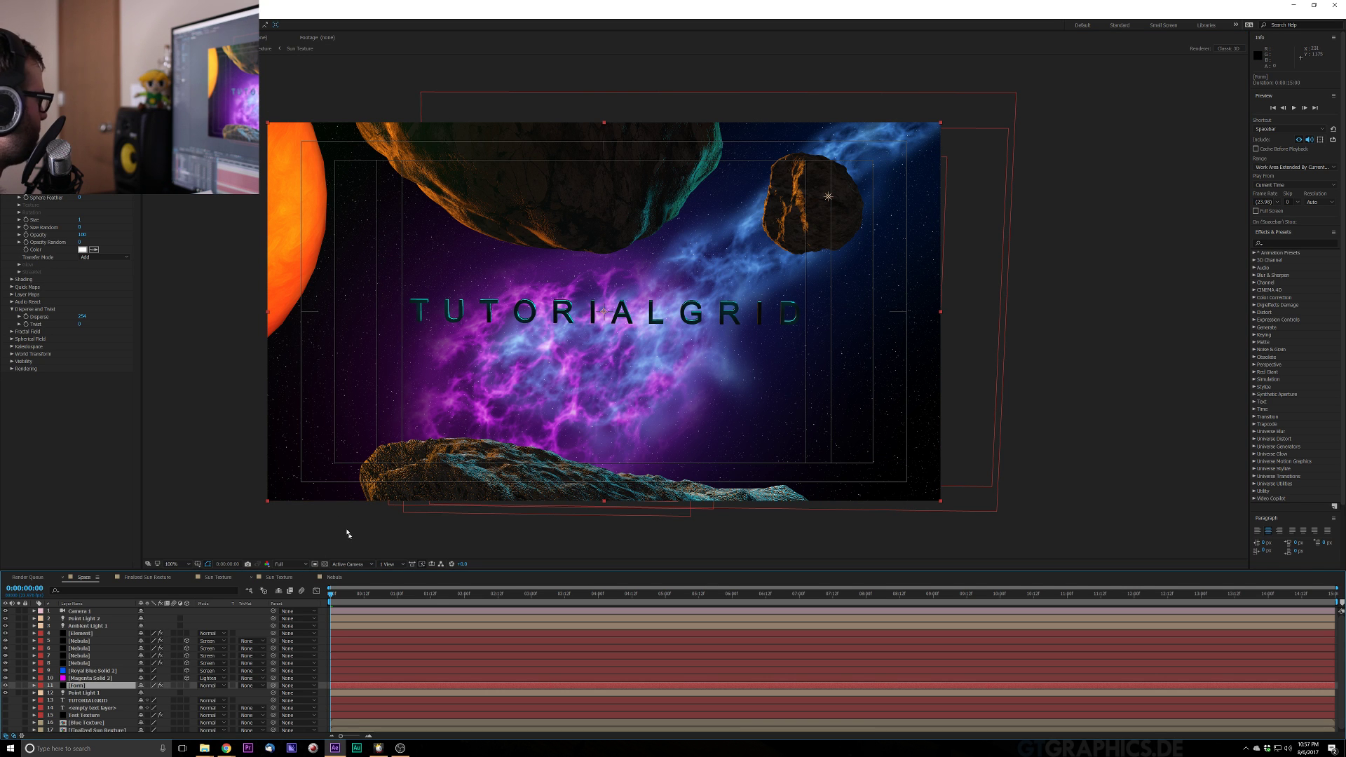
{"action": "key", "text": "ctrl+space"}
{"action": "type", "text": "sta"}
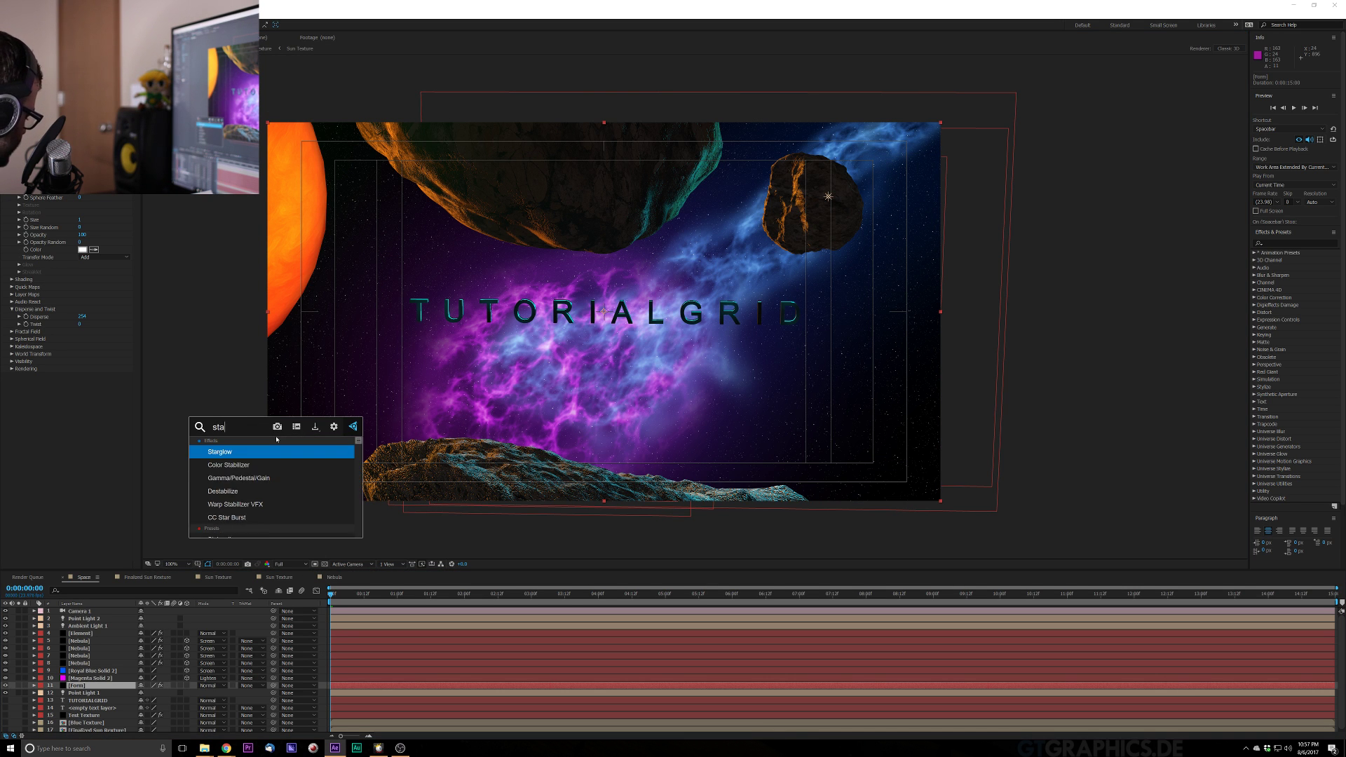
{"action": "type", "text": "rglow"}
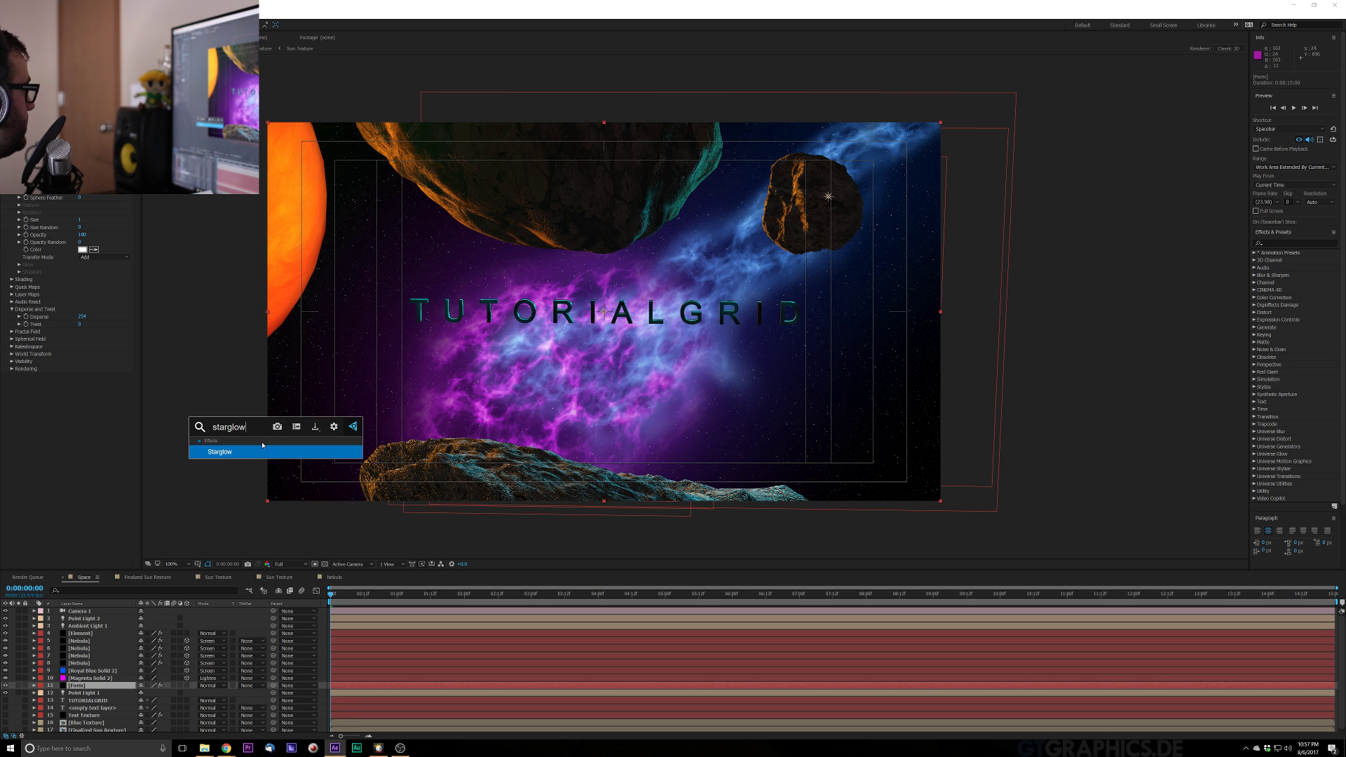
{"action": "left_click", "coordinate": [253, 456]}
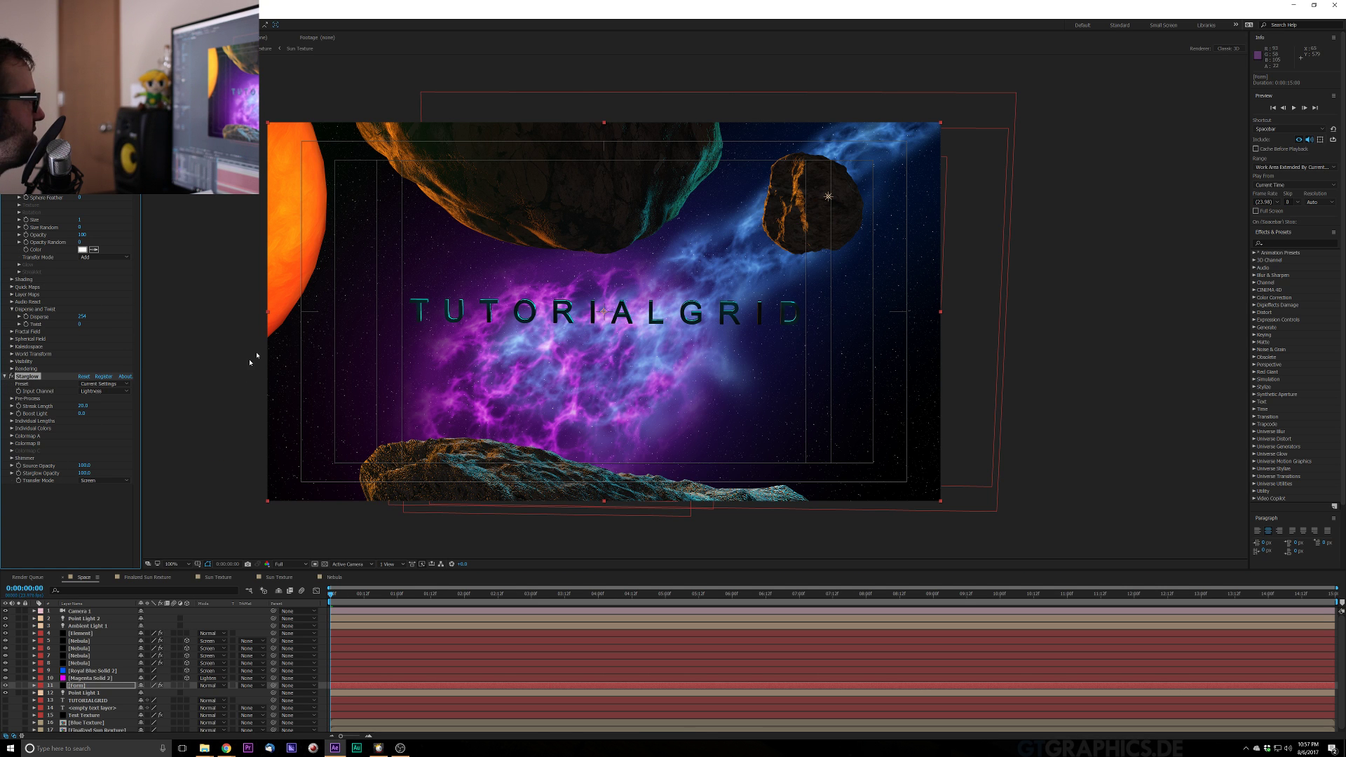
Hide every layer except the Form star layer and inspect the star streaks up close
{"action": "left_click_drag", "start_coordinate": [5, 678], "coordinate": [5, 611]}
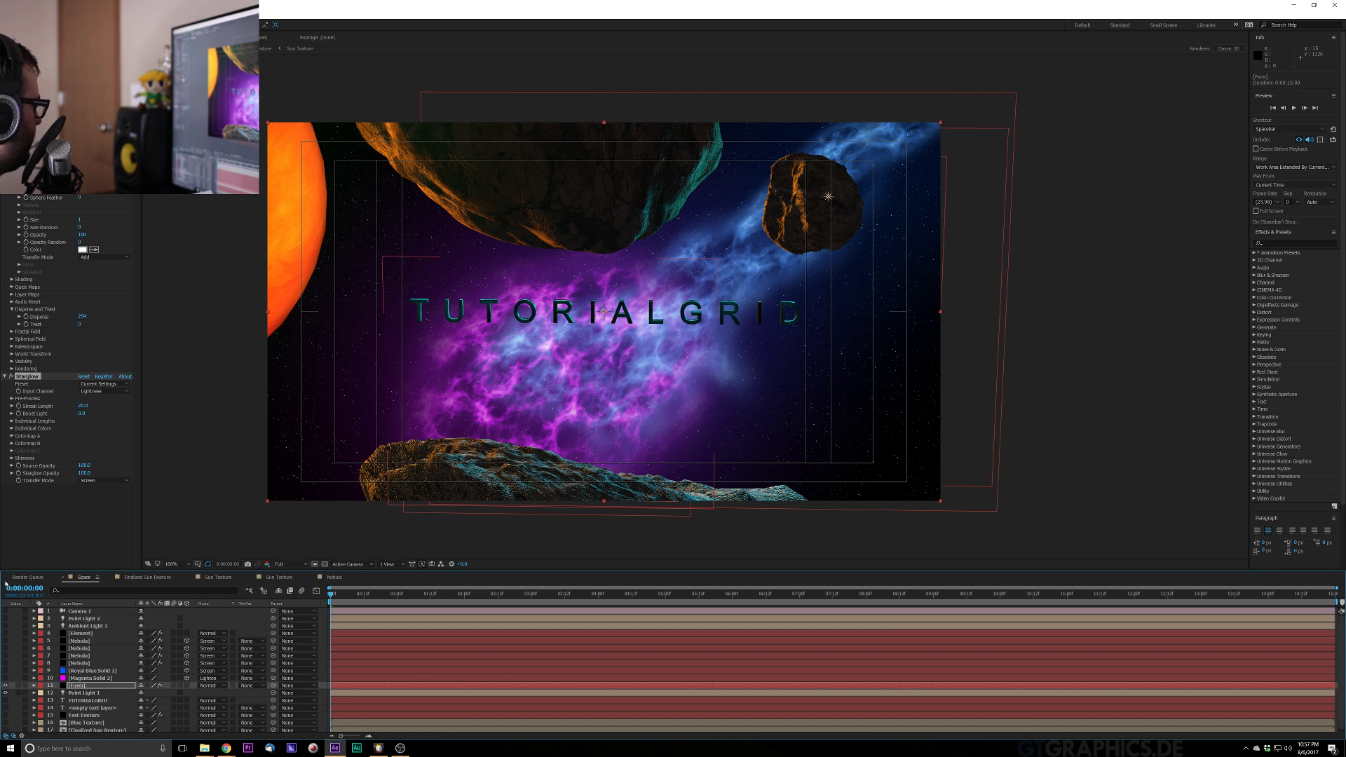
{"action": "left_click", "coordinate": [5, 692]}
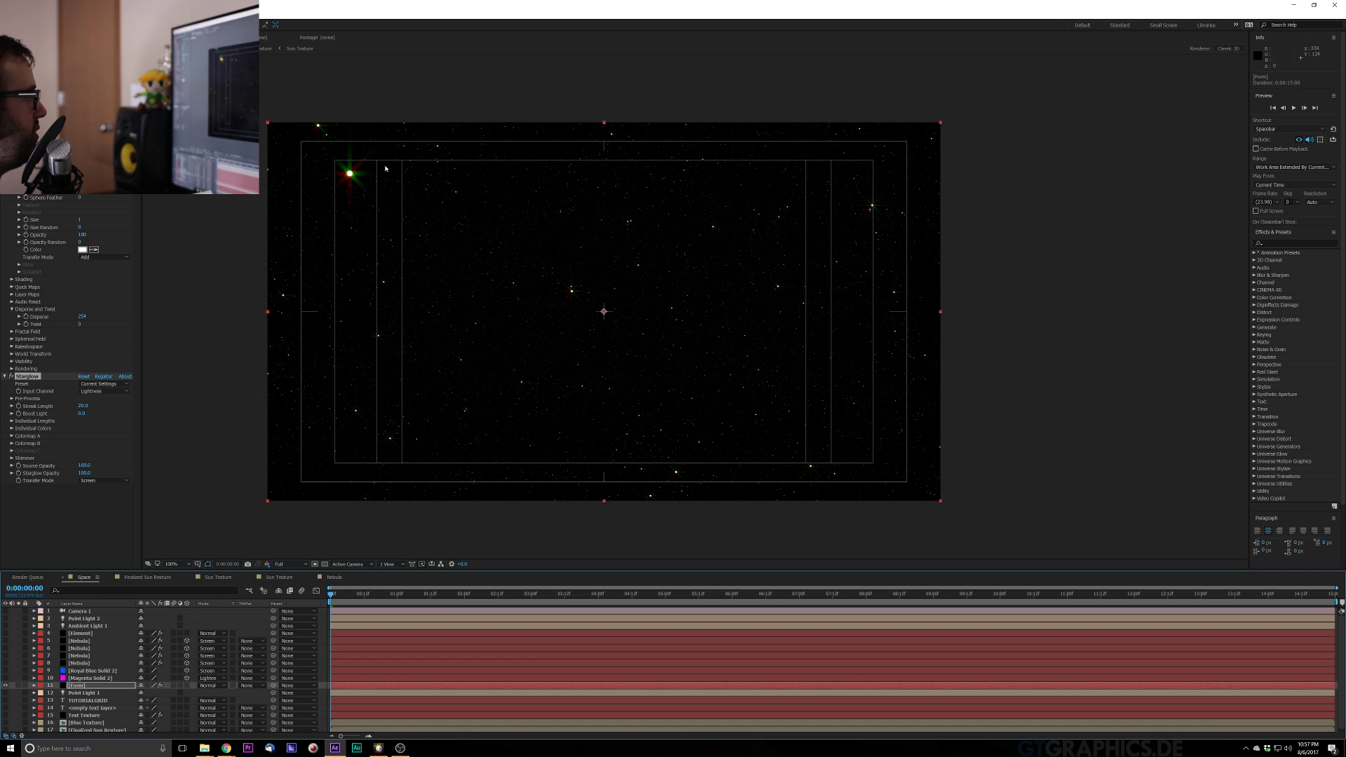
{"action": "key", "text": "period"}
{"action": "key", "text": "period"}
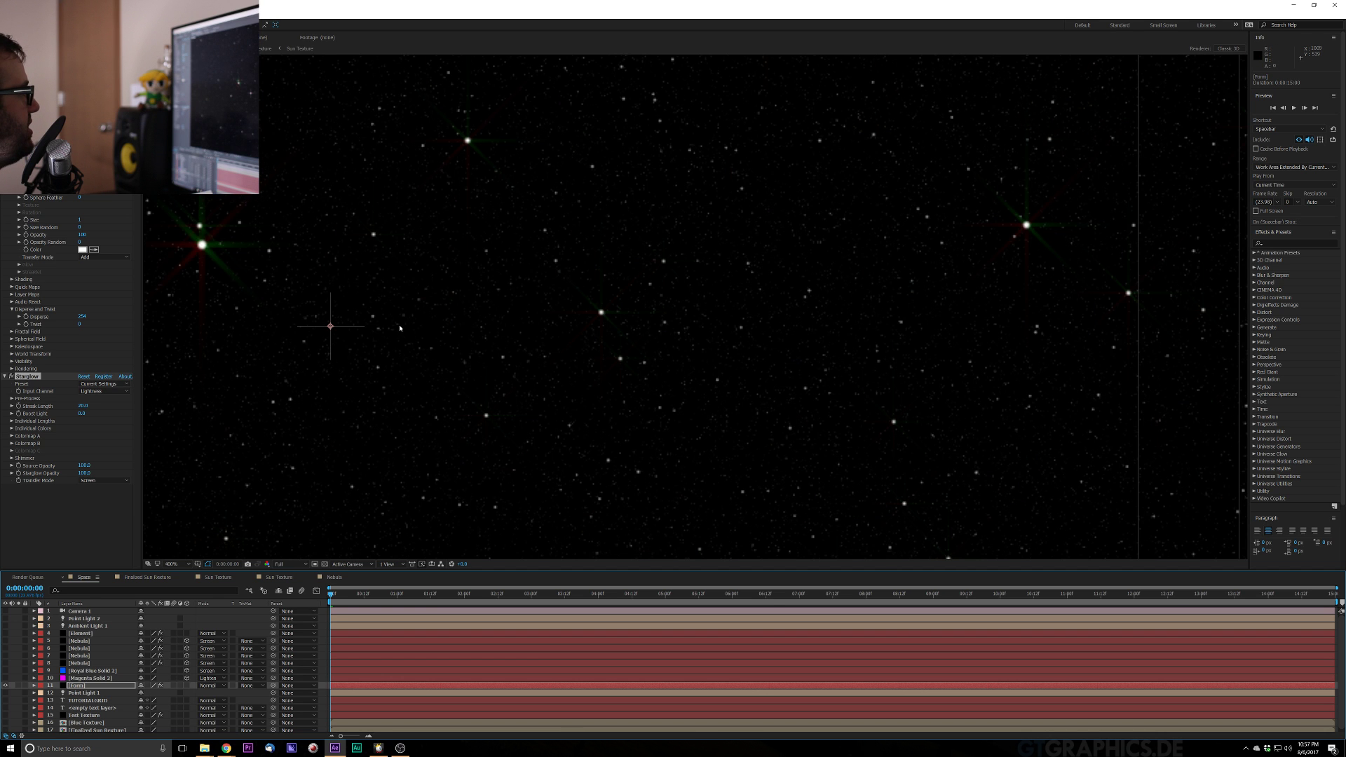
{"action": "key", "text": "comma"}
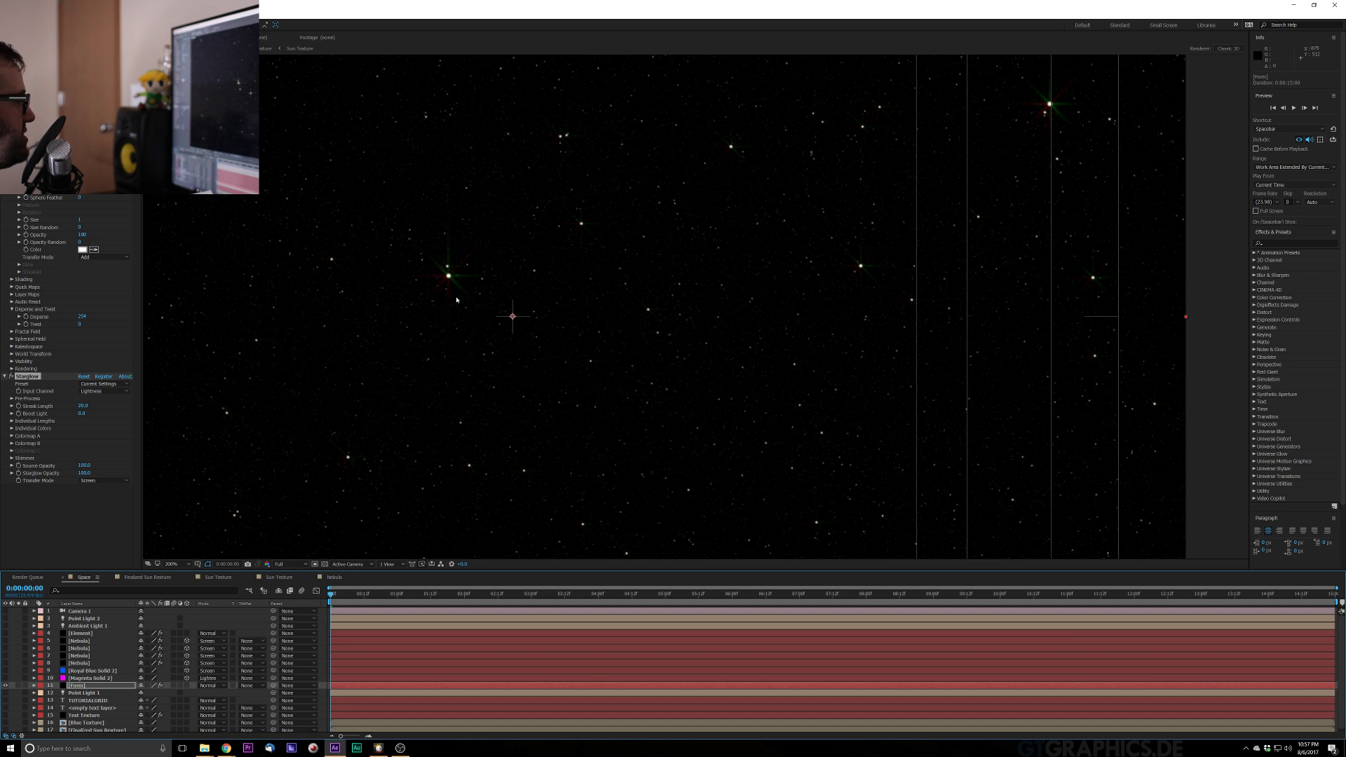
{"action": "key", "text": "comma"}
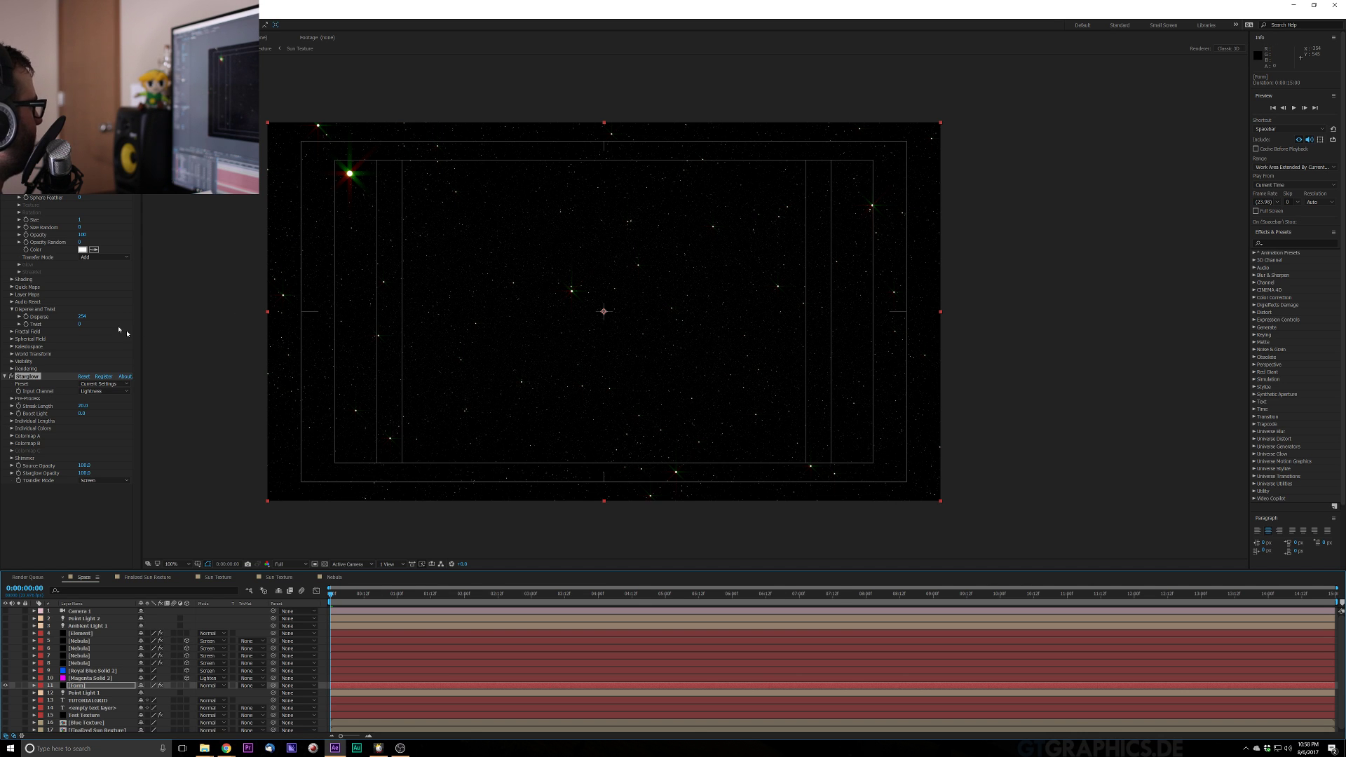
Set Starglow's individual streak lengths for Up, Down, Left and Right to 0.5
{"action": "left_click", "coordinate": [11, 421]}
{"action": "left_click", "coordinate": [82, 427]}
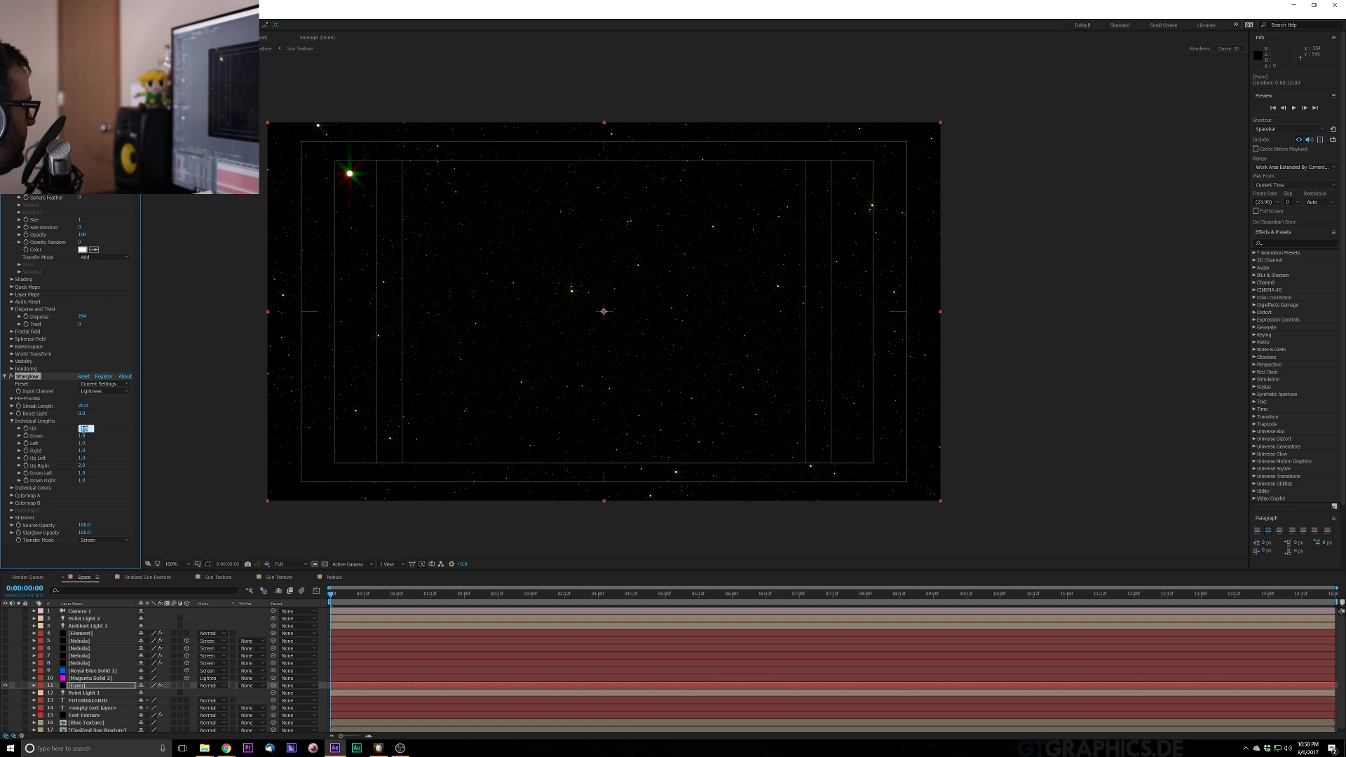
{"action": "type", "text": ".5"}
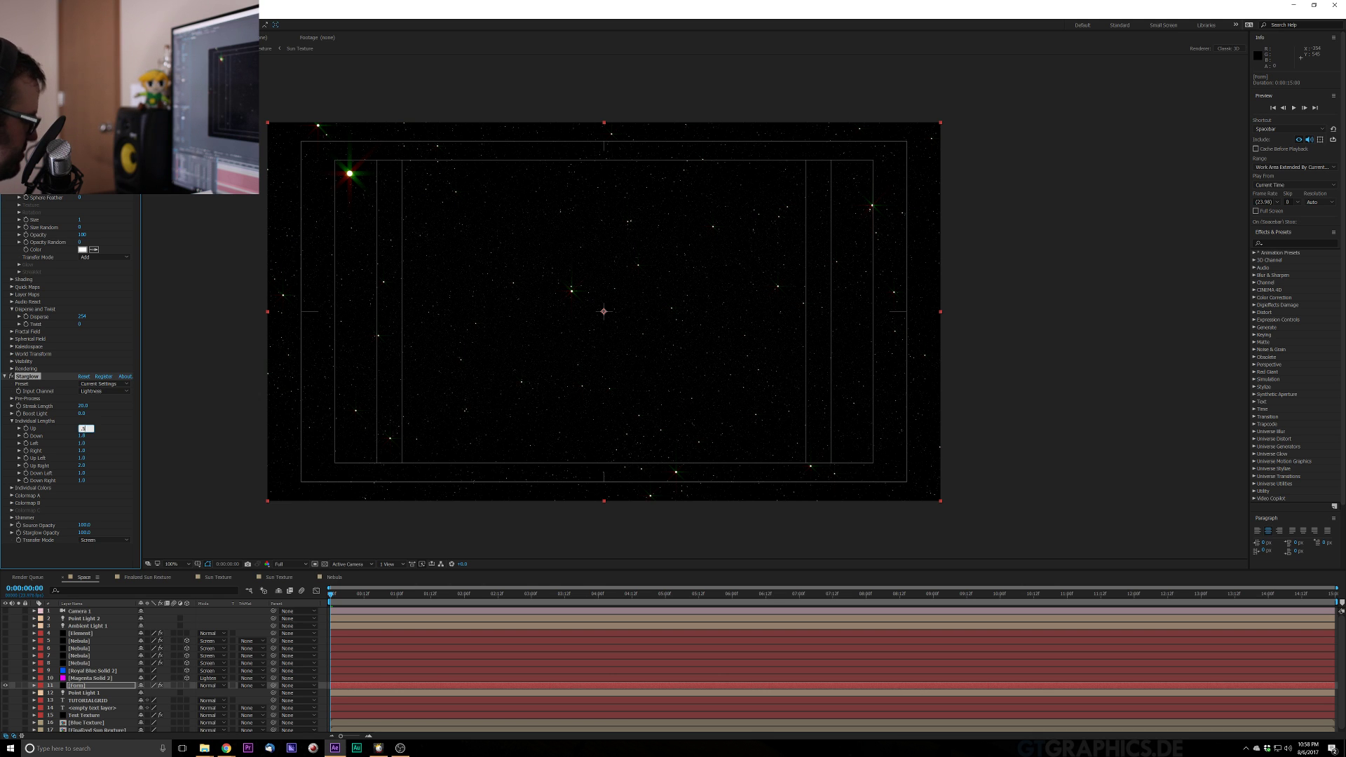
{"action": "left_click", "coordinate": [82, 436]}
{"action": "type", "text": ".5"}
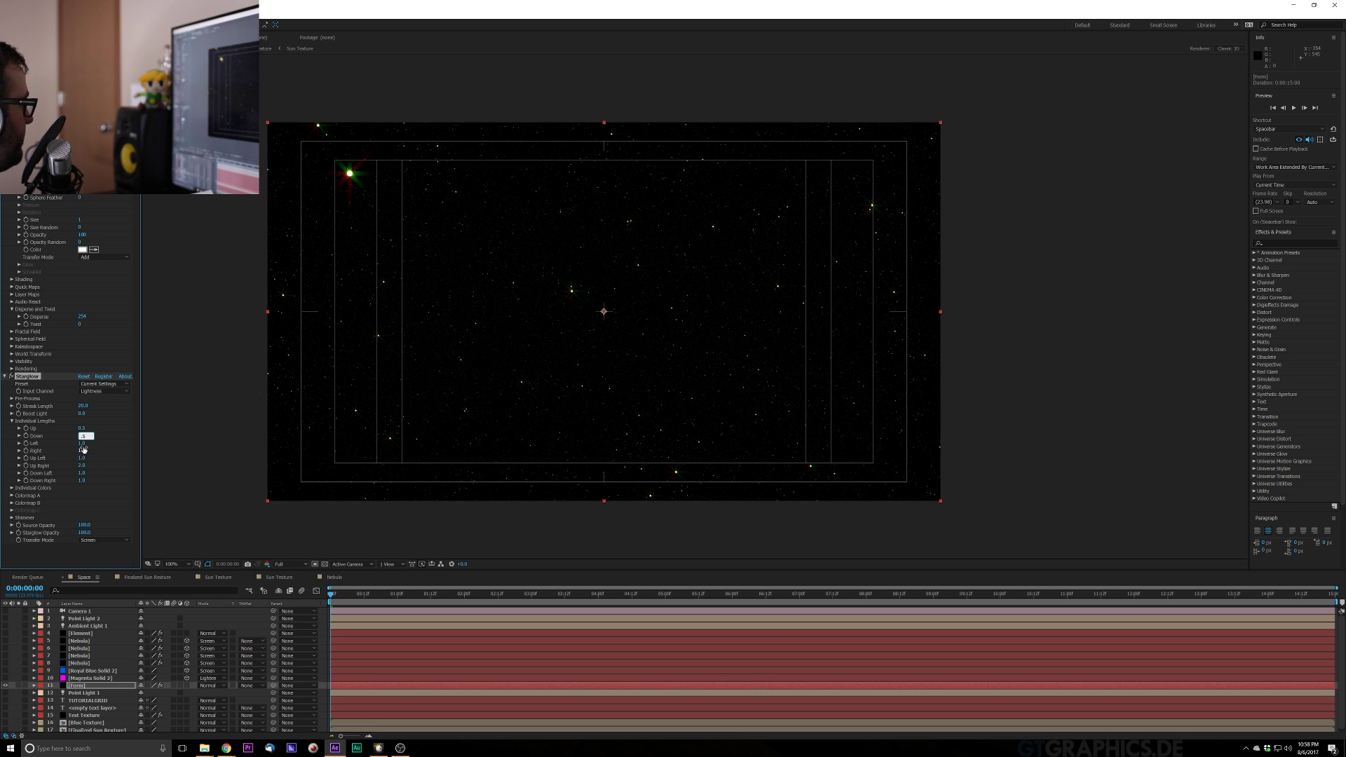
{"action": "left_click", "coordinate": [83, 444]}
{"action": "type", "text": ".05"}
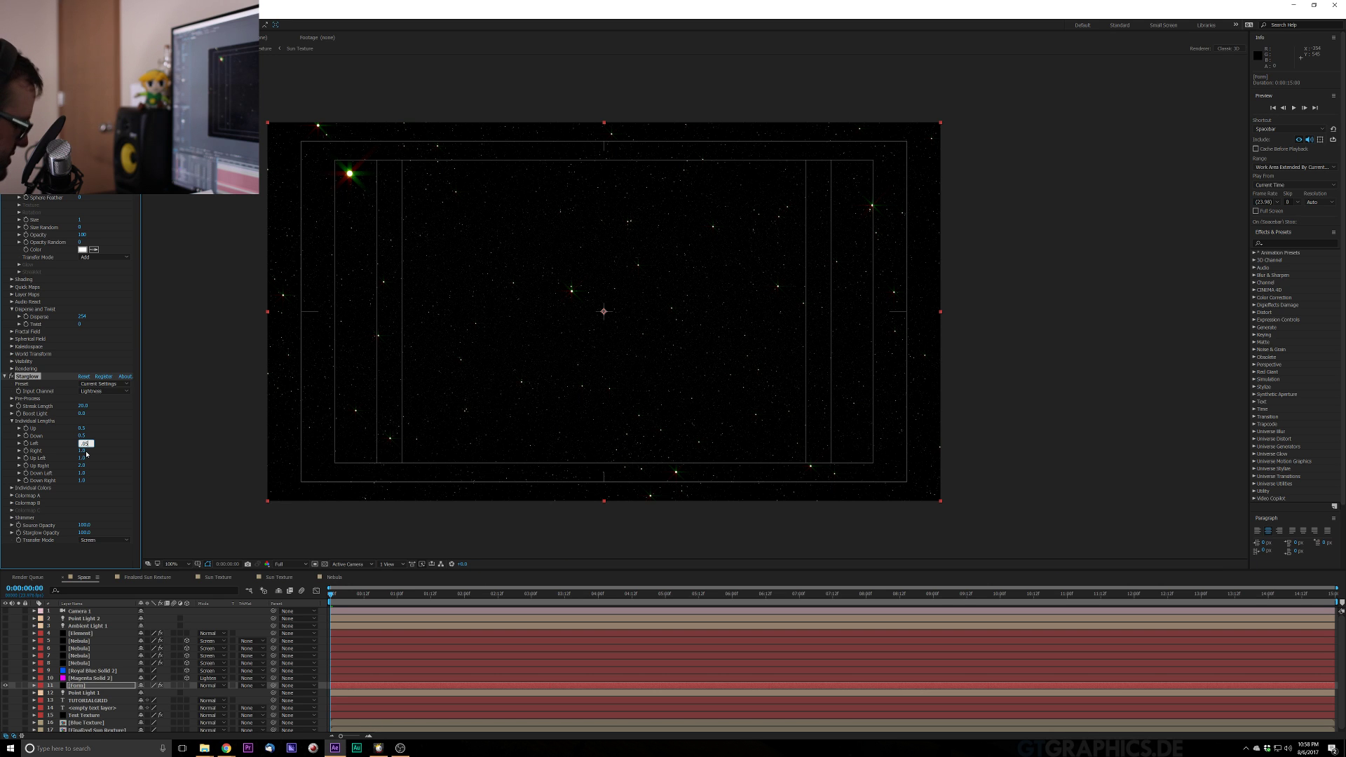
{"action": "left_click", "coordinate": [83, 451]}
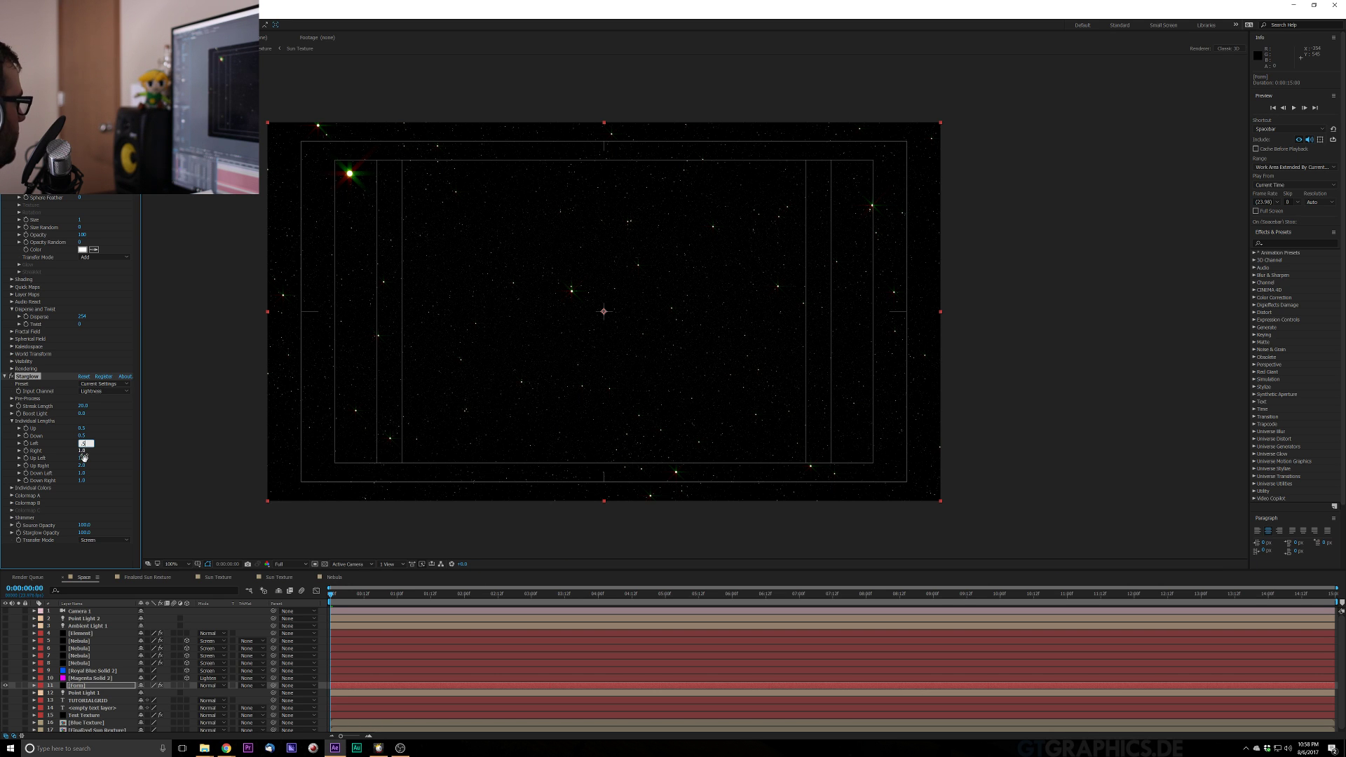
{"action": "type", "text": ".5"}
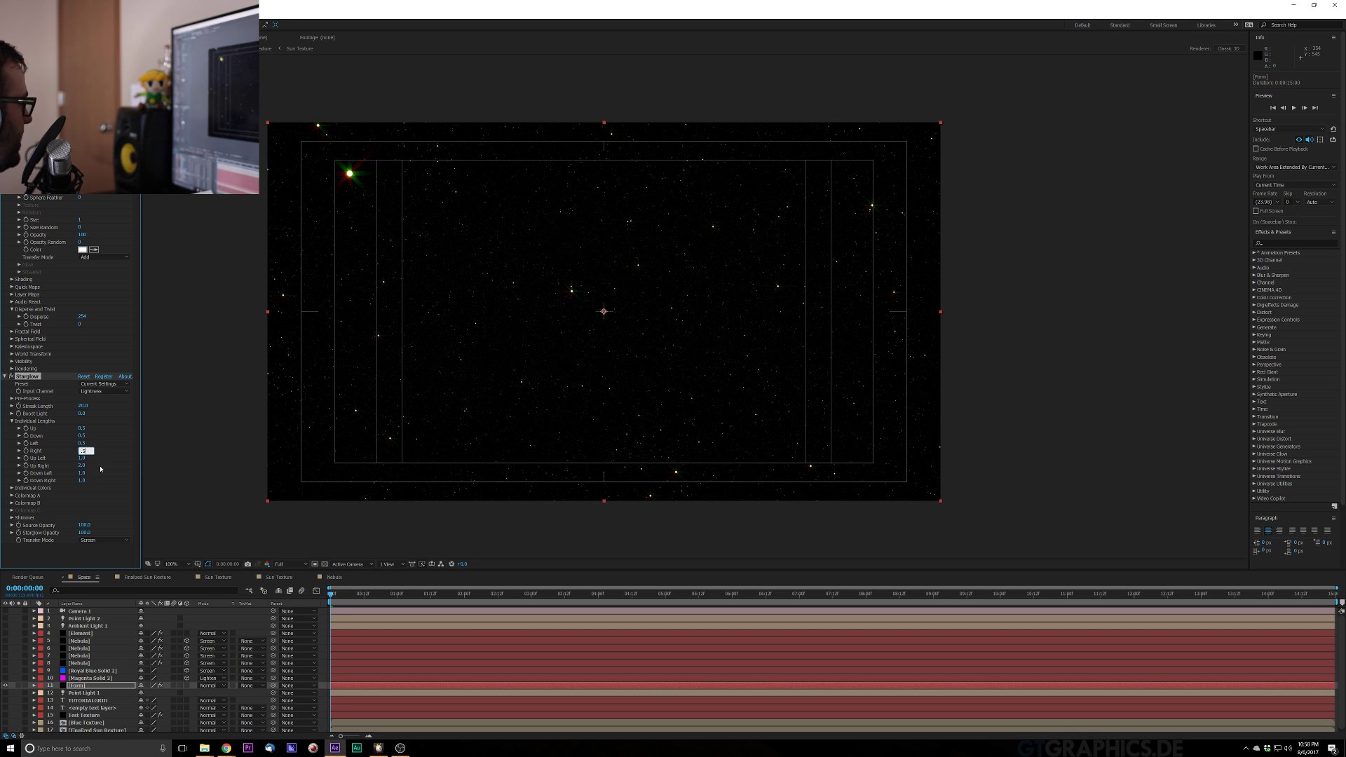
Set Starglow's diagonal streak lengths, Up Left, Up Right, Down Left and Down Right, to 0
{"action": "left_click", "coordinate": [82, 458]}
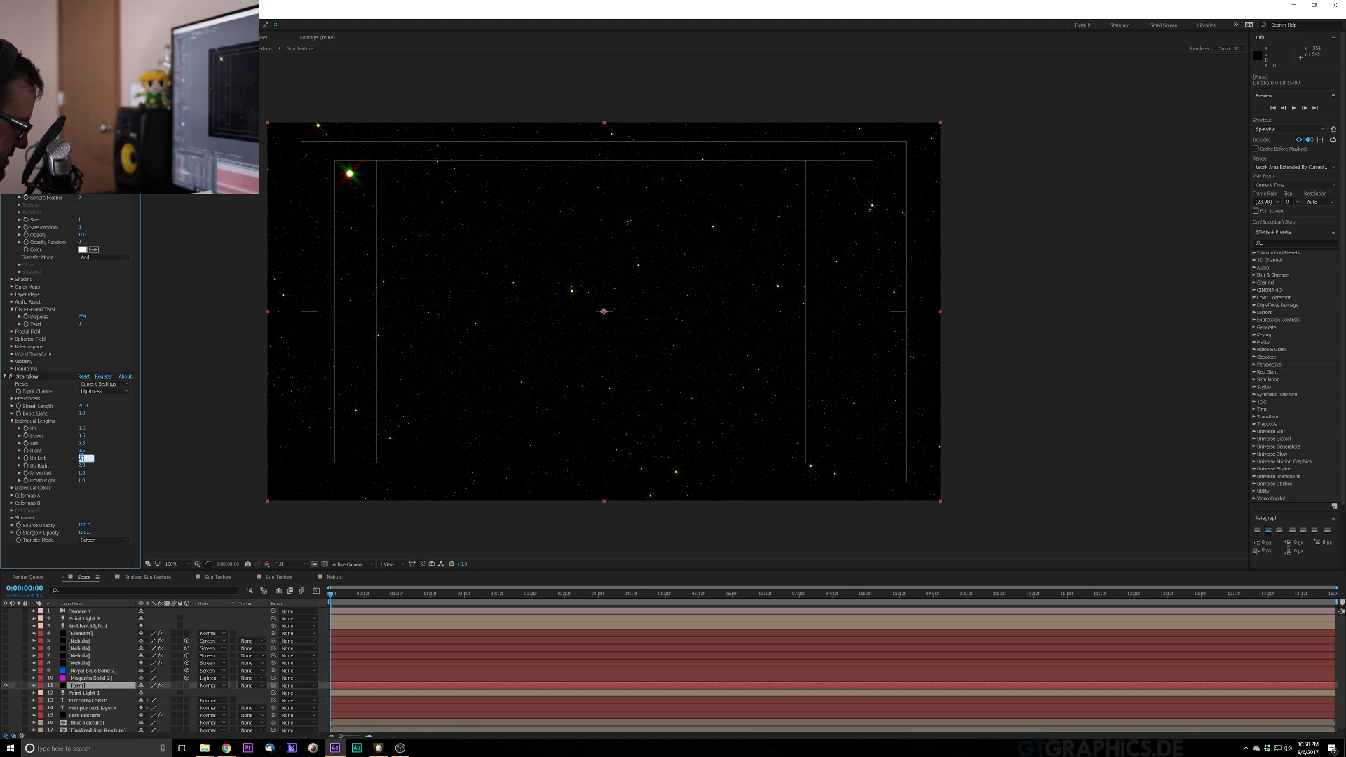
{"action": "type", "text": "0"}
{"action": "left_click", "coordinate": [82, 465]}
{"action": "type", "text": "0"}
{"action": "left_click", "coordinate": [83, 473]}
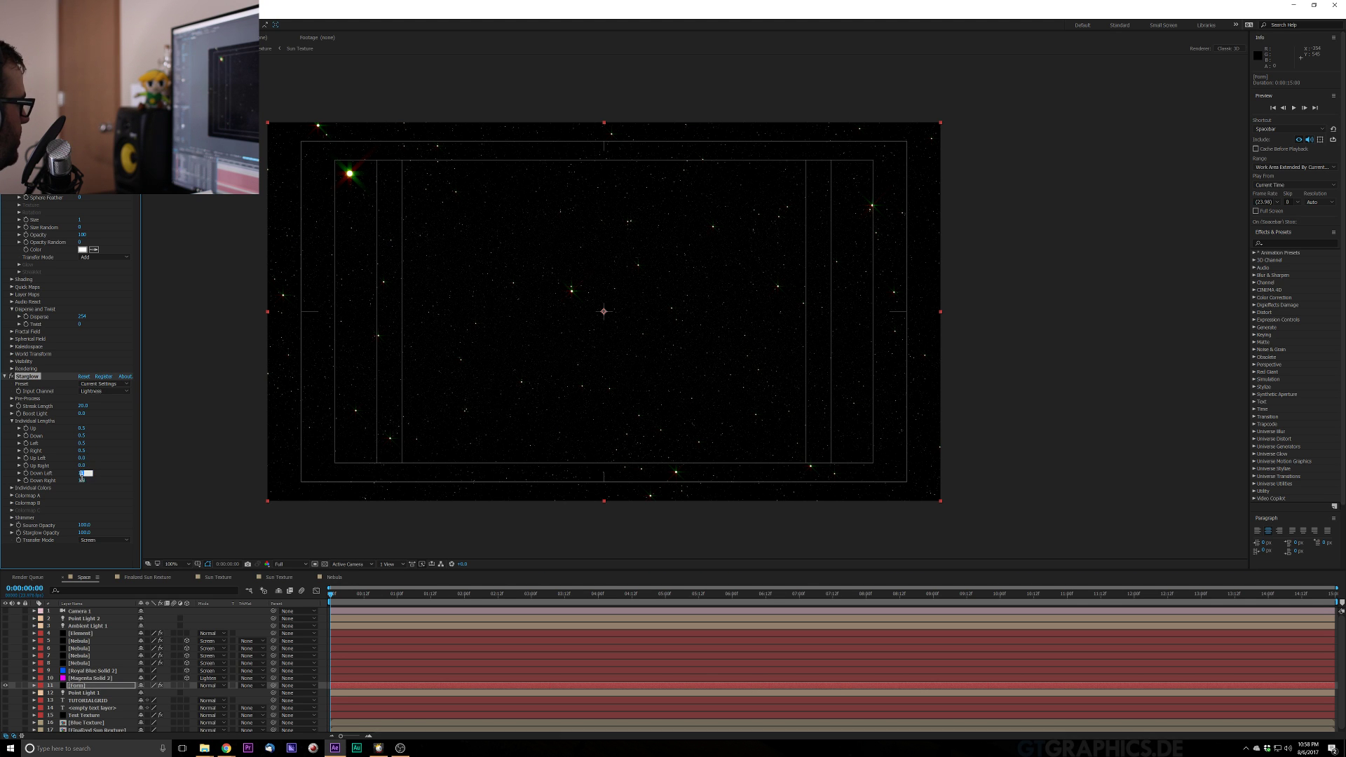
{"action": "type", "text": "0"}
{"action": "left_click", "coordinate": [122, 448]}
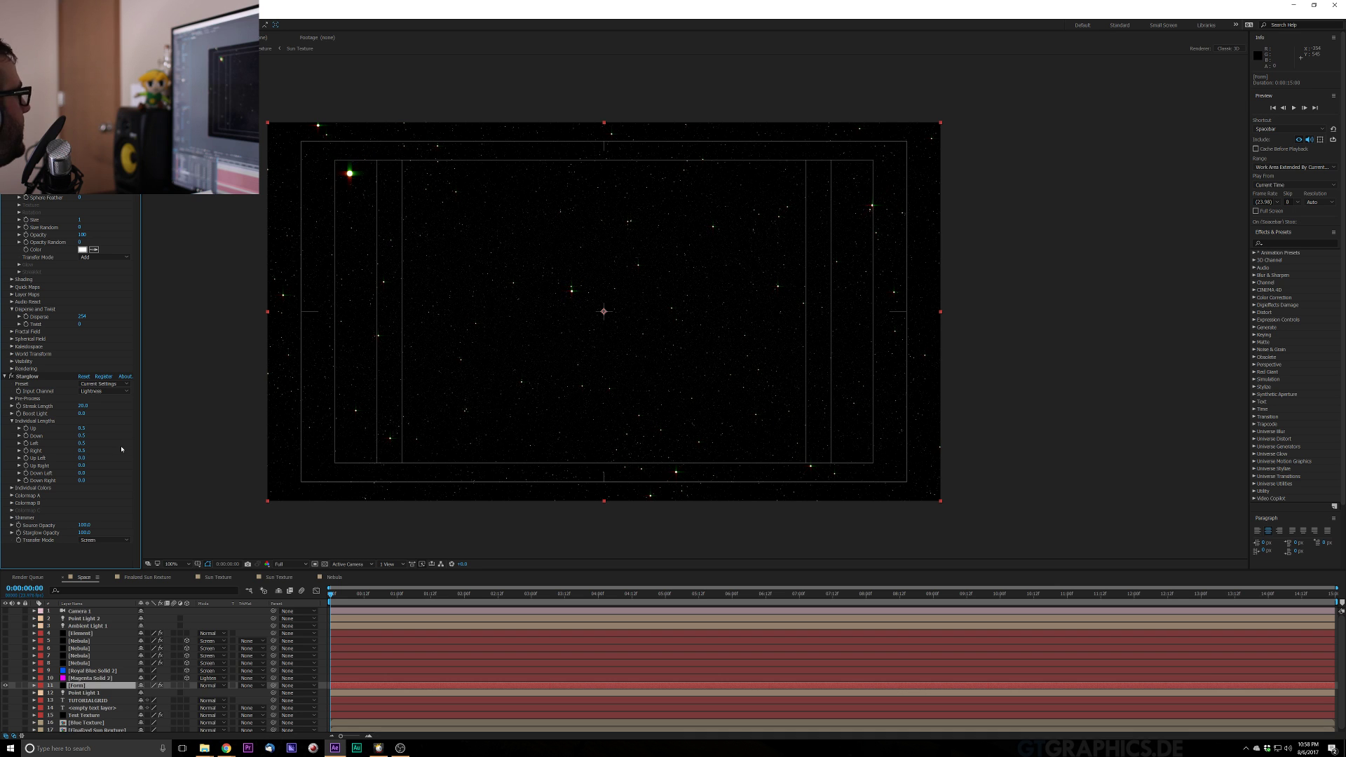
Set the preset of Starglow's Colormap A to Heaven
{"action": "scroll", "coordinate": [342, 200], "scroll_direction": "up", "scroll_amount": 1}
{"action": "left_click_drag", "start_coordinate": [323, 195], "coordinate": [350, 246]}
{"action": "scroll", "coordinate": [414, 293], "scroll_direction": "down", "scroll_amount": 1}
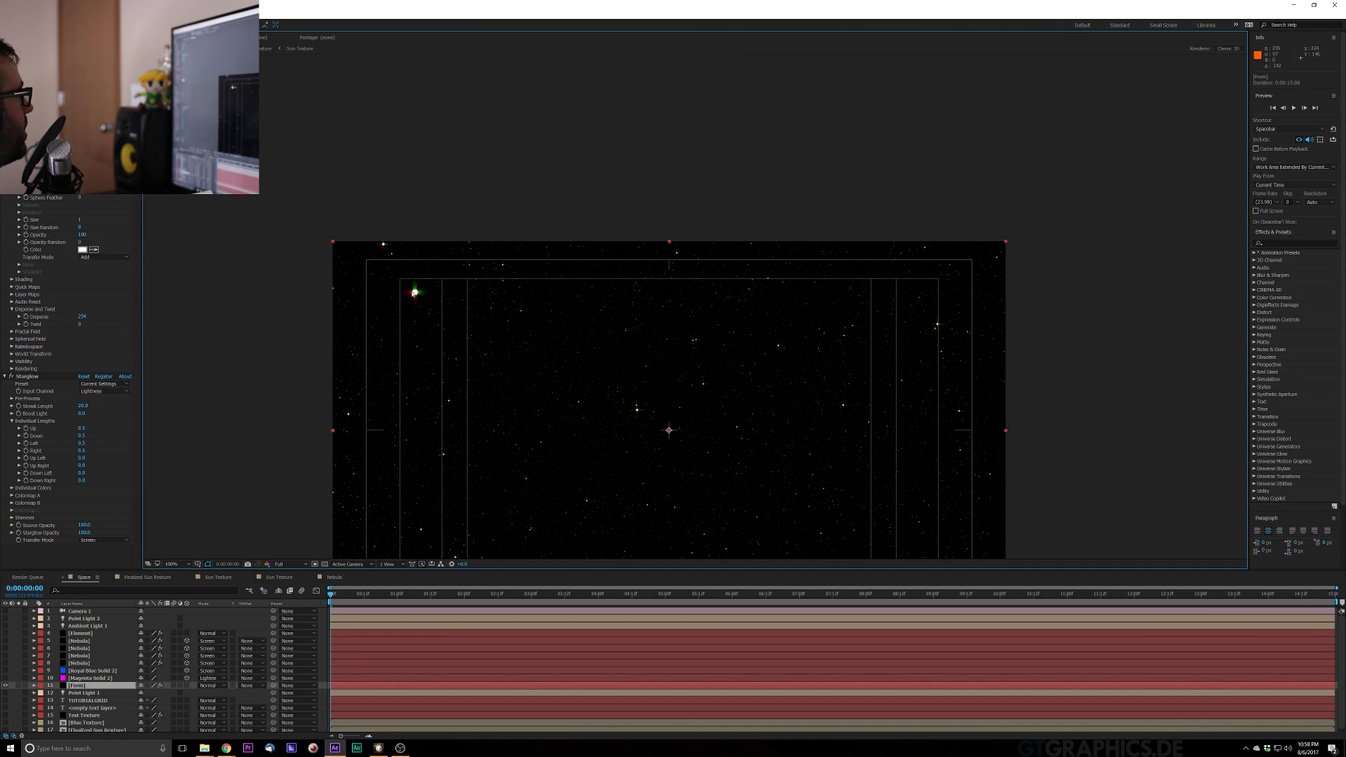
{"action": "left_click", "coordinate": [12, 495]}
{"action": "left_click", "coordinate": [105, 503]}
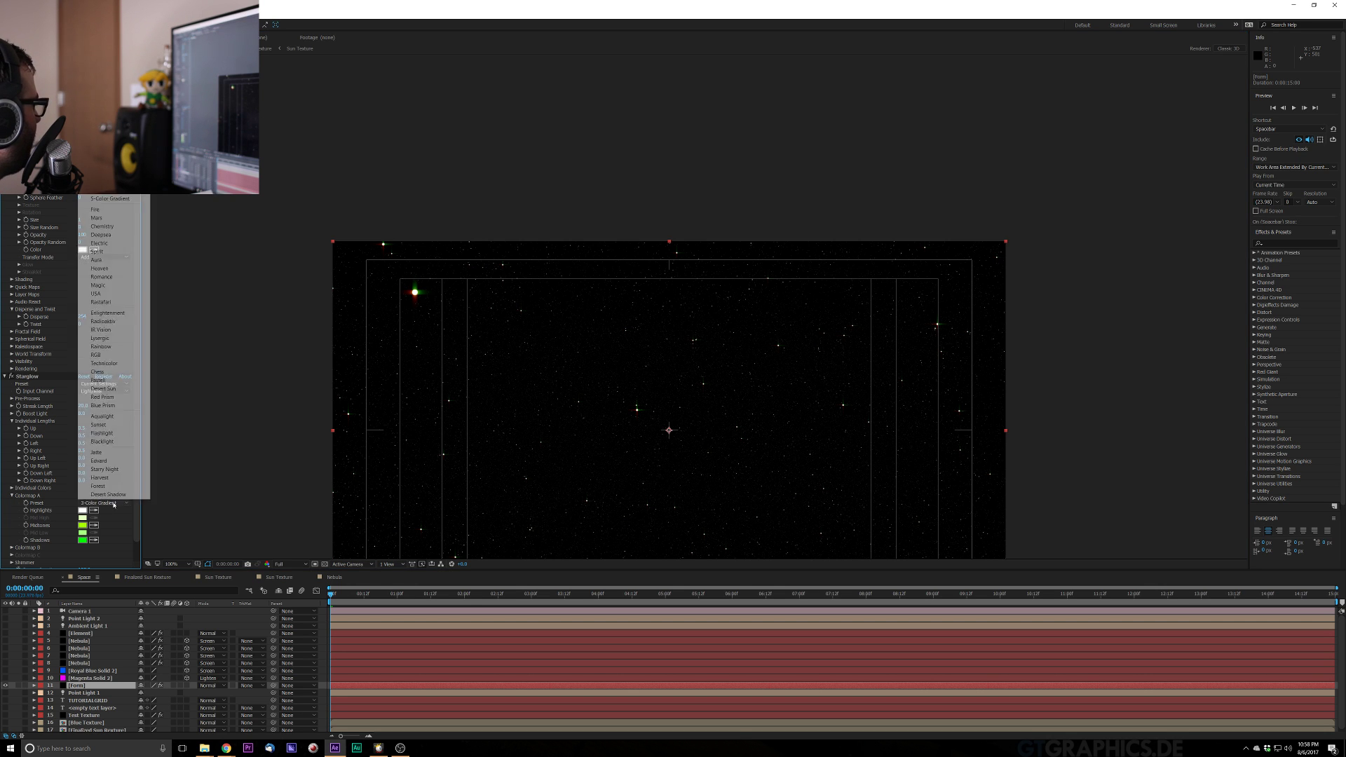
{"action": "left_click", "coordinate": [128, 269]}
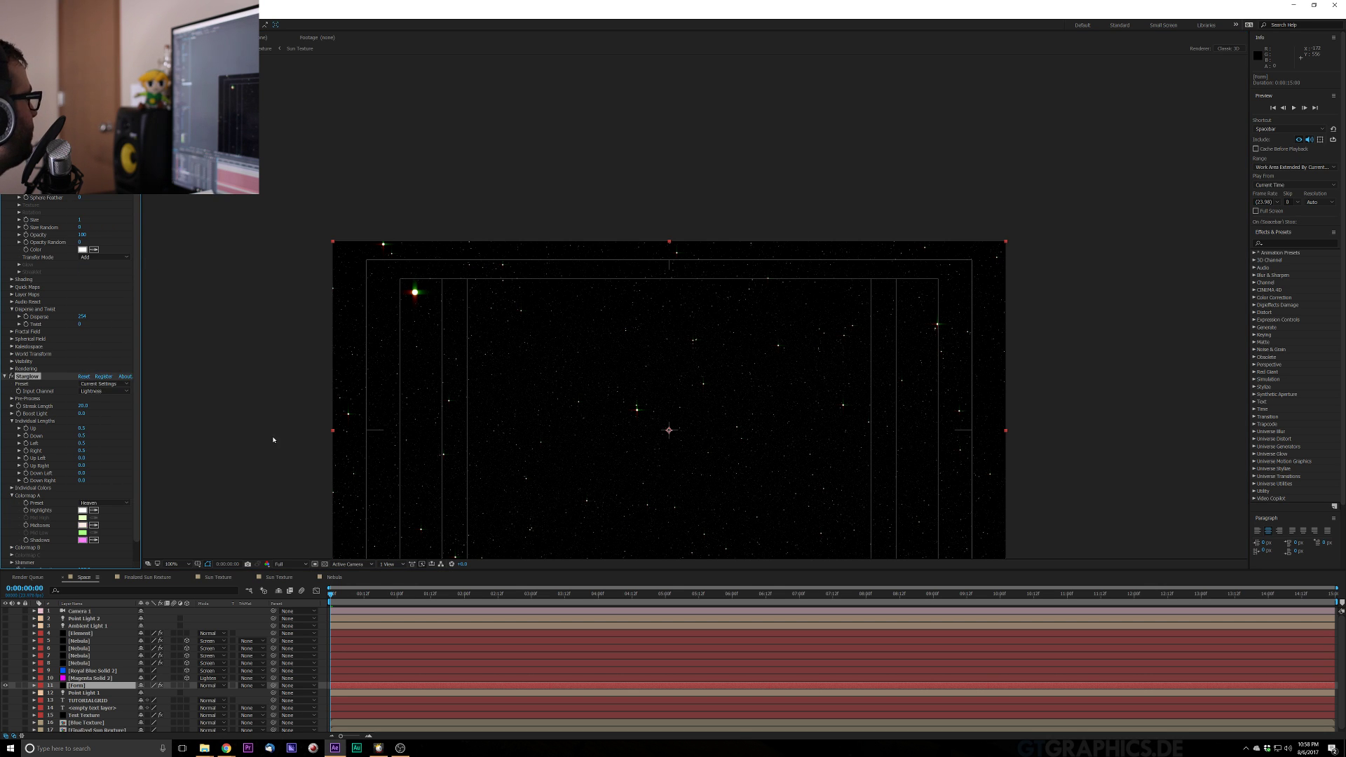
Set the preset of Starglow's Colormap B to Heaven
{"action": "scroll", "coordinate": [93, 494], "scroll_direction": "down", "scroll_amount": 1}
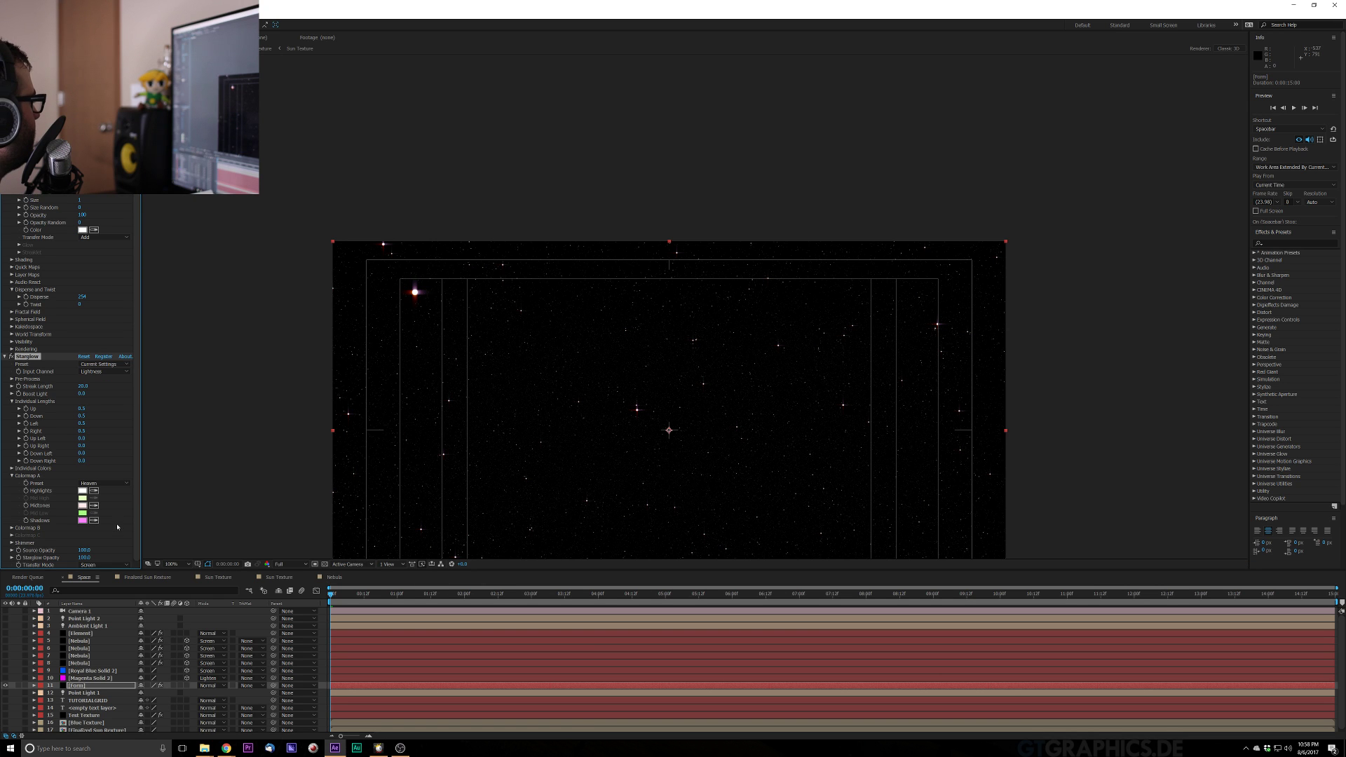
{"action": "left_click", "coordinate": [12, 528]}
{"action": "scroll", "coordinate": [42, 533], "scroll_direction": "down", "scroll_amount": 1}
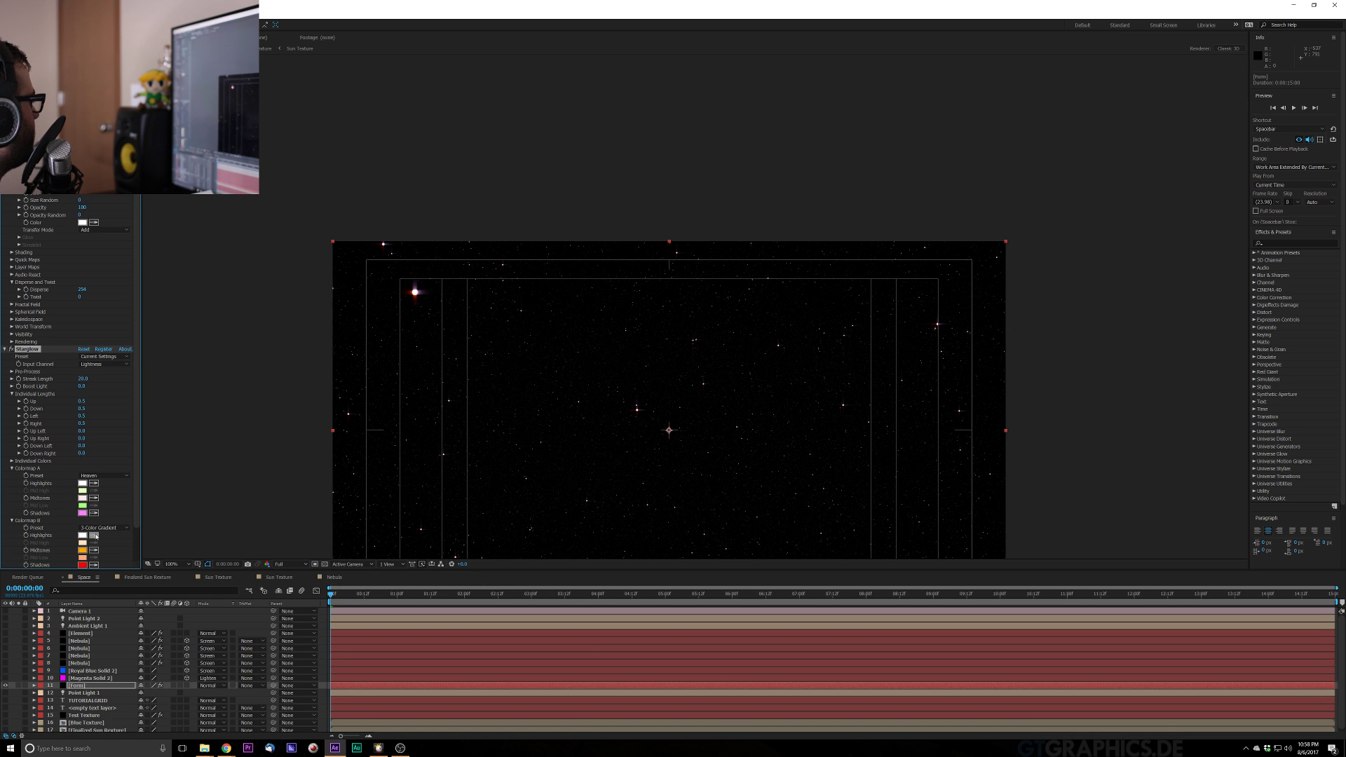
{"action": "left_click", "coordinate": [105, 528]}
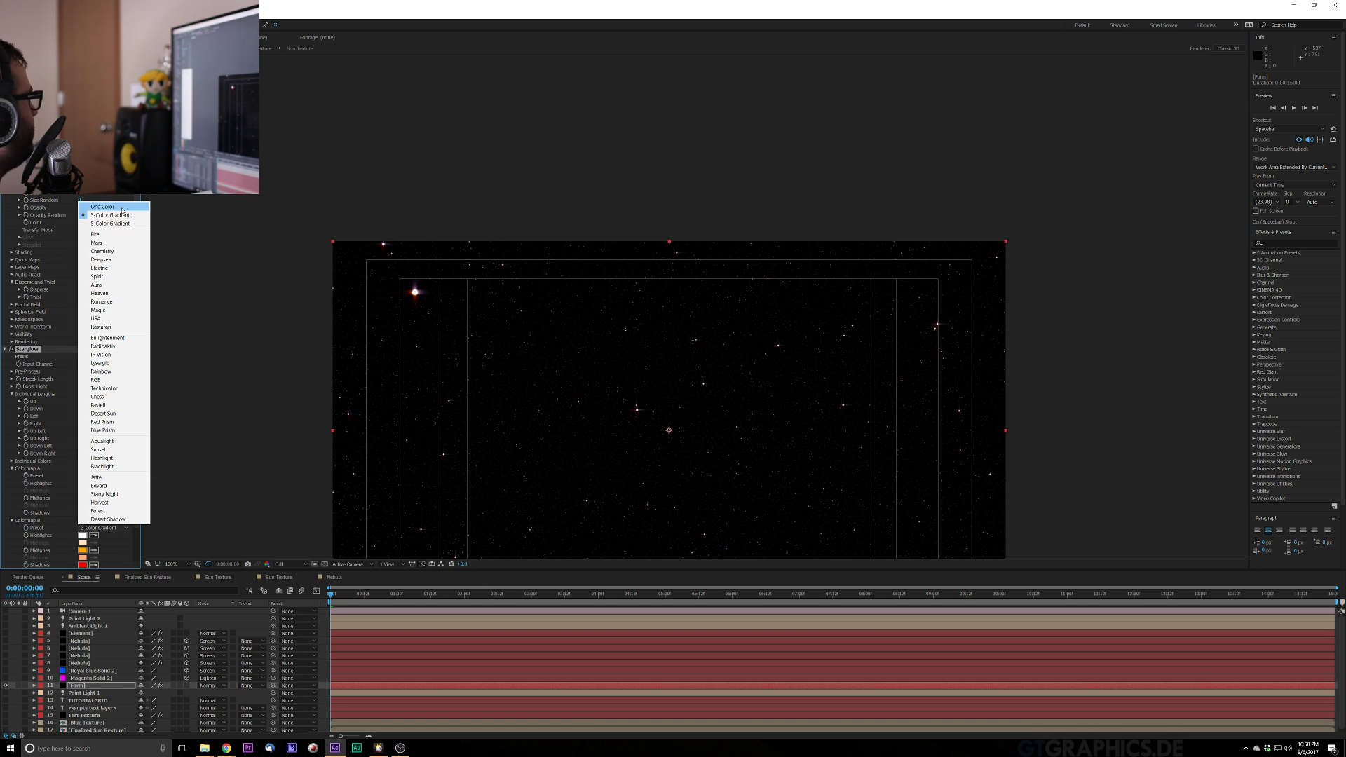
{"action": "left_click", "coordinate": [102, 293]}
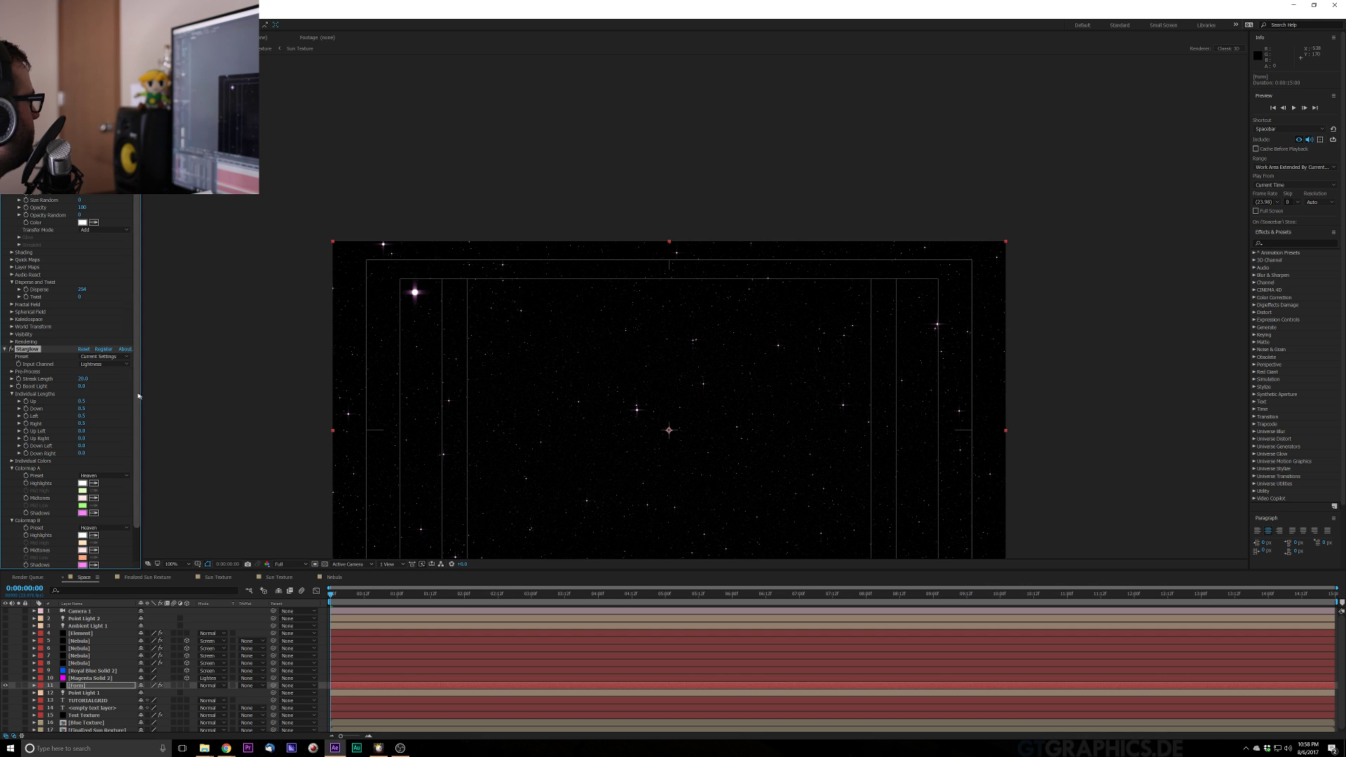
Increase Starglow's Streak Length to about 120 and Boost Light to about 11, and deselect the star layer
{"action": "left_click_drag", "start_coordinate": [83, 379], "coordinate": [137, 386]}
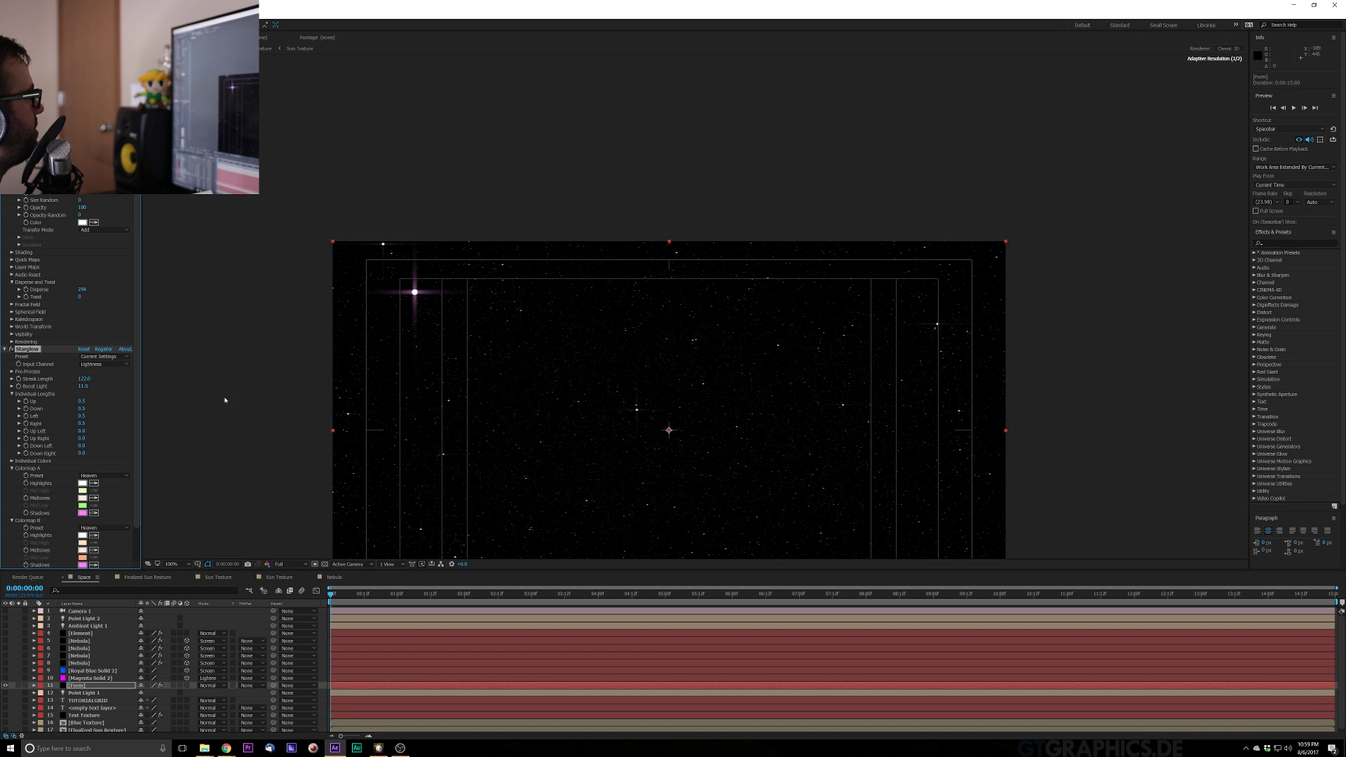
{"action": "left_click", "coordinate": [302, 464]}
{"action": "scroll", "coordinate": [512, 427], "scroll_direction": "down", "scroll_amount": 1}
{"action": "scroll", "coordinate": [515, 427], "scroll_direction": "up", "scroll_amount": 1}
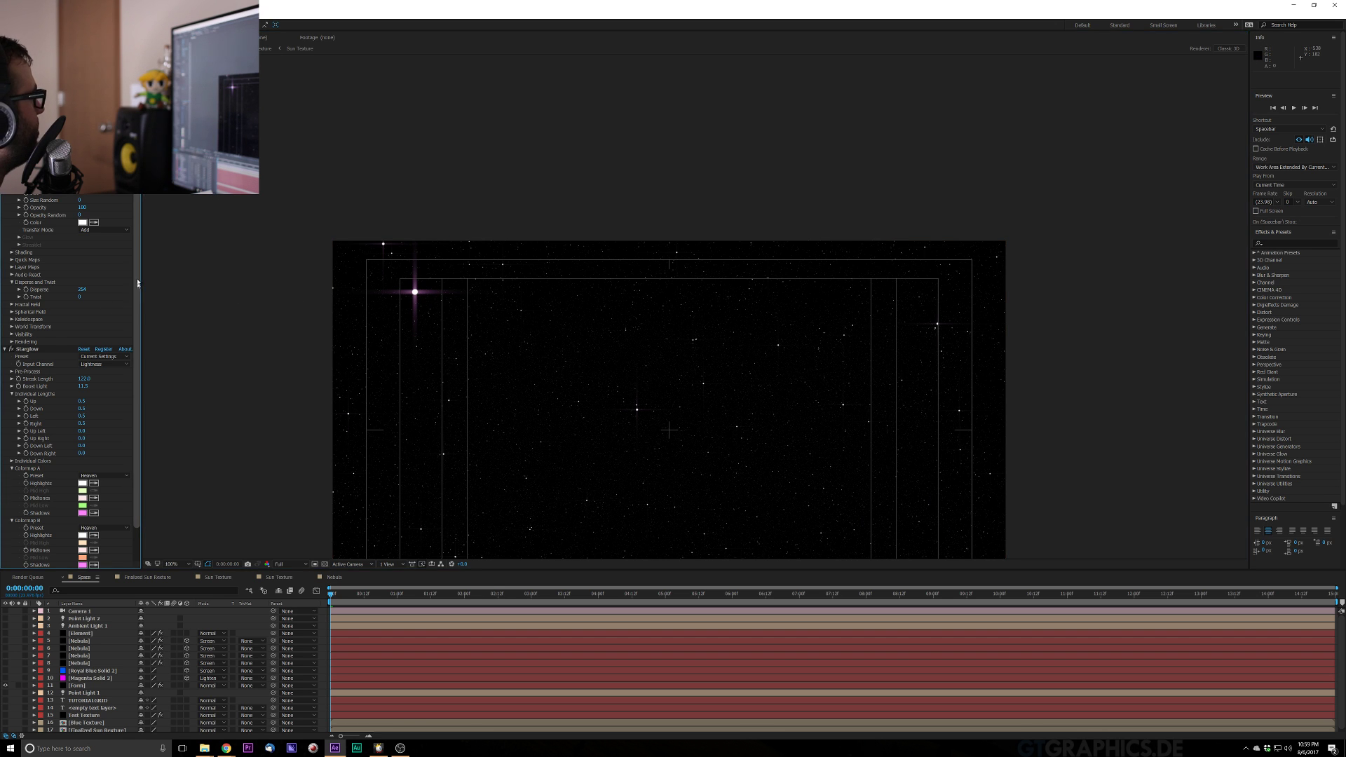
Adjust the Form effect's star field until the oversized bright star is gone from the frame
{"action": "scroll", "coordinate": [74, 391], "scroll_direction": "up", "scroll_amount": 1}
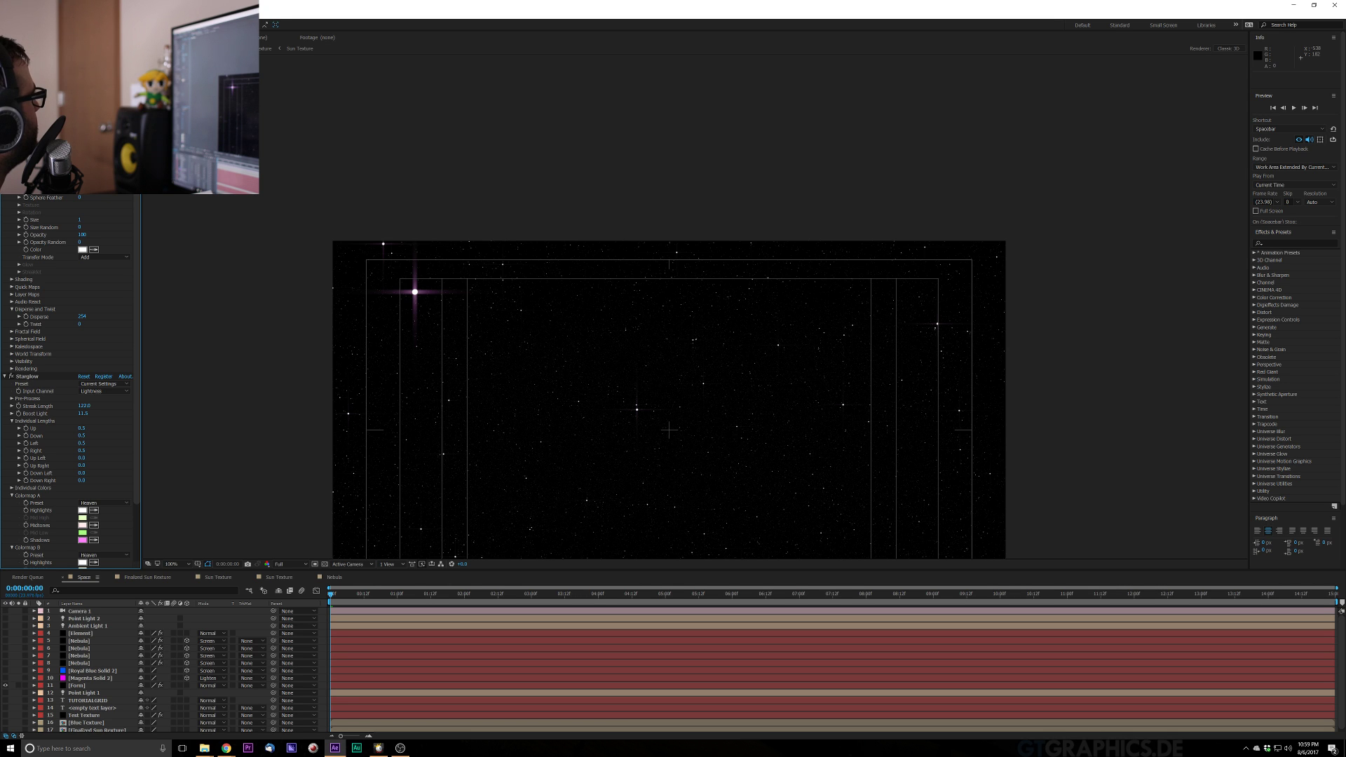
{"action": "left_click_drag", "start_coordinate": [82, 145], "coordinate": [141, 146]}
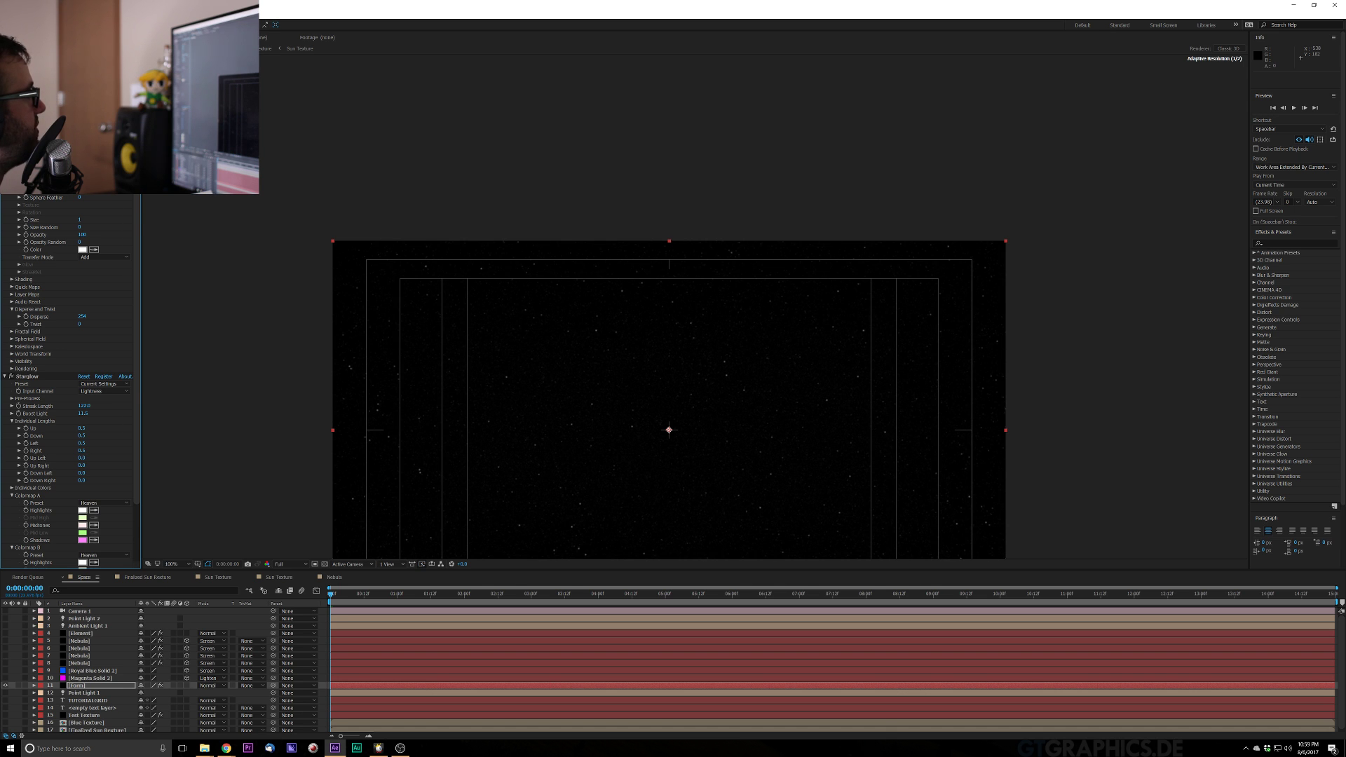
{"action": "key", "text": "period"}
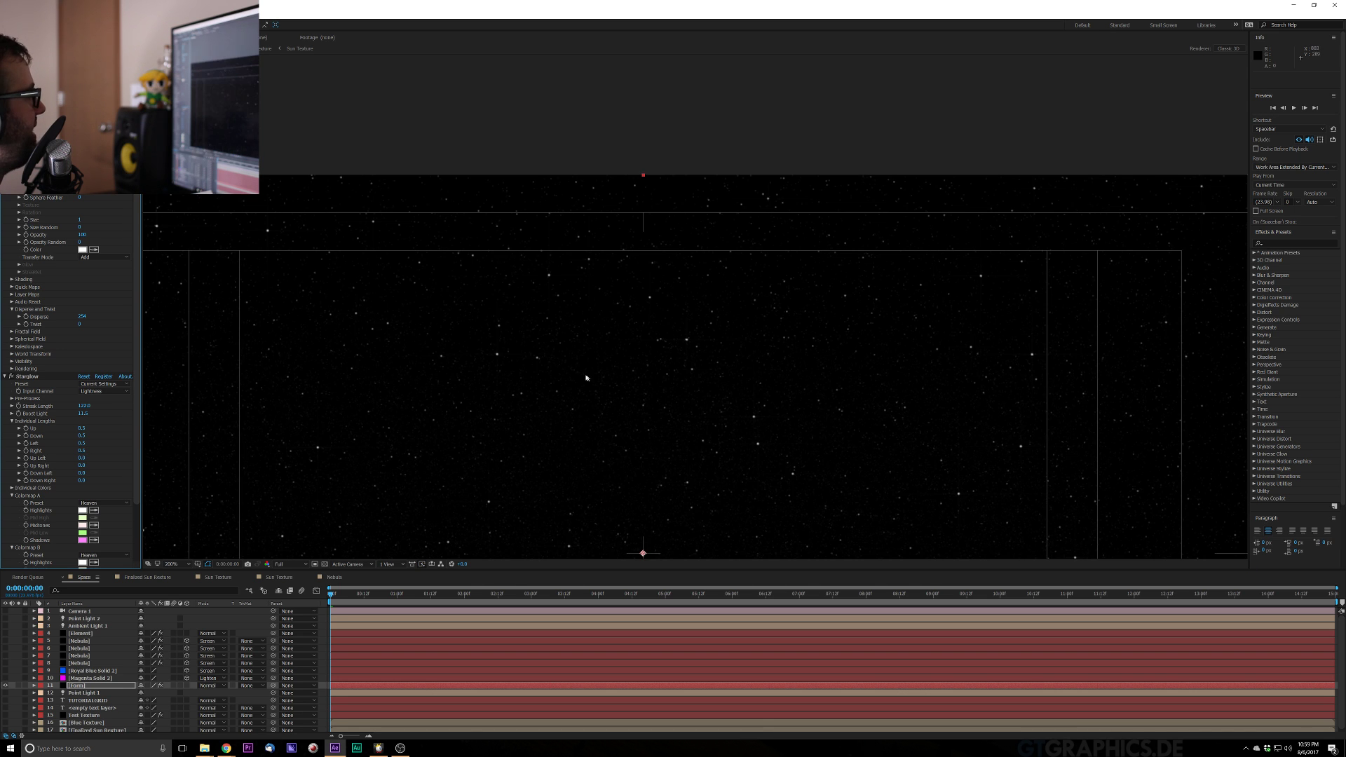
{"action": "scroll", "coordinate": [472, 384], "scroll_direction": "up", "scroll_amount": 1}
{"action": "scroll", "coordinate": [471, 383], "scroll_direction": "down", "scroll_amount": 1}
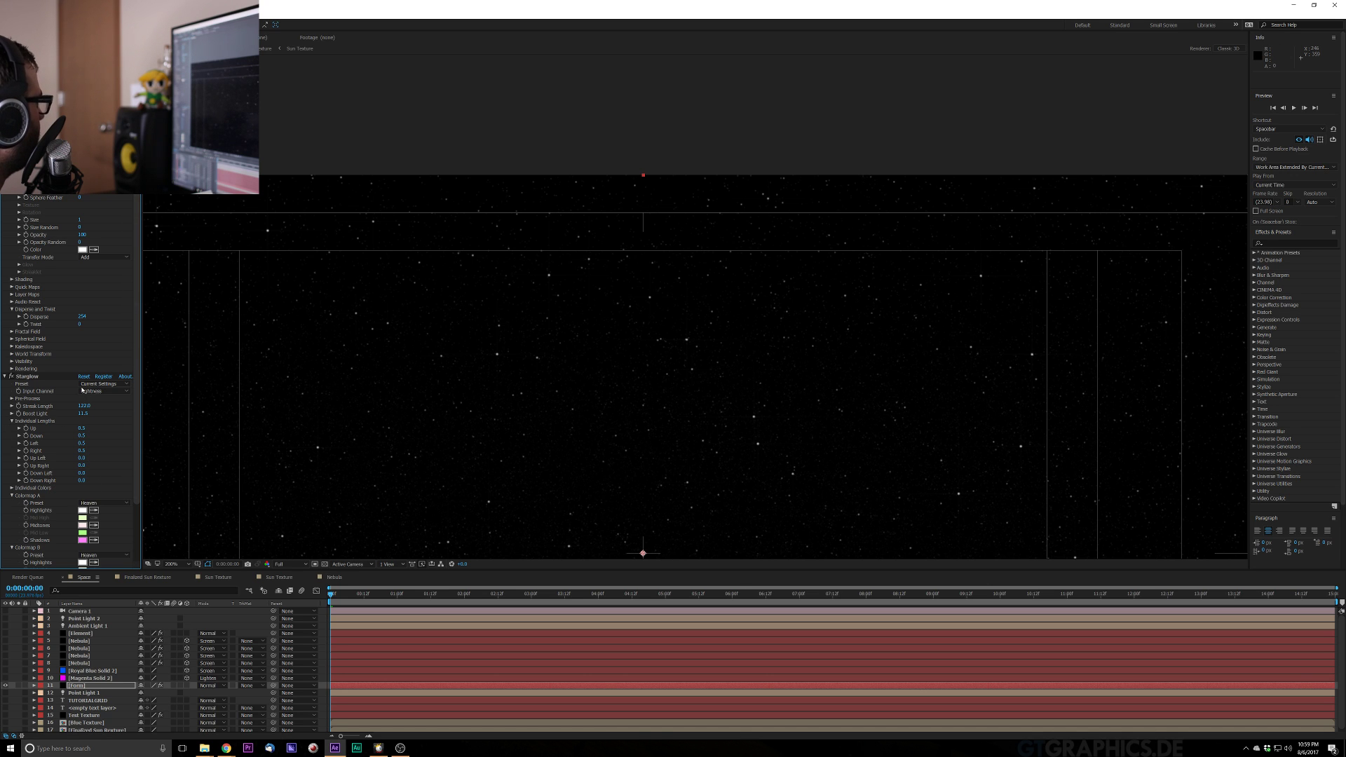
Lower Starglow's pre-process Threshold to 1 and raise Boost Light to about 90
{"action": "left_click", "coordinate": [11, 398]}
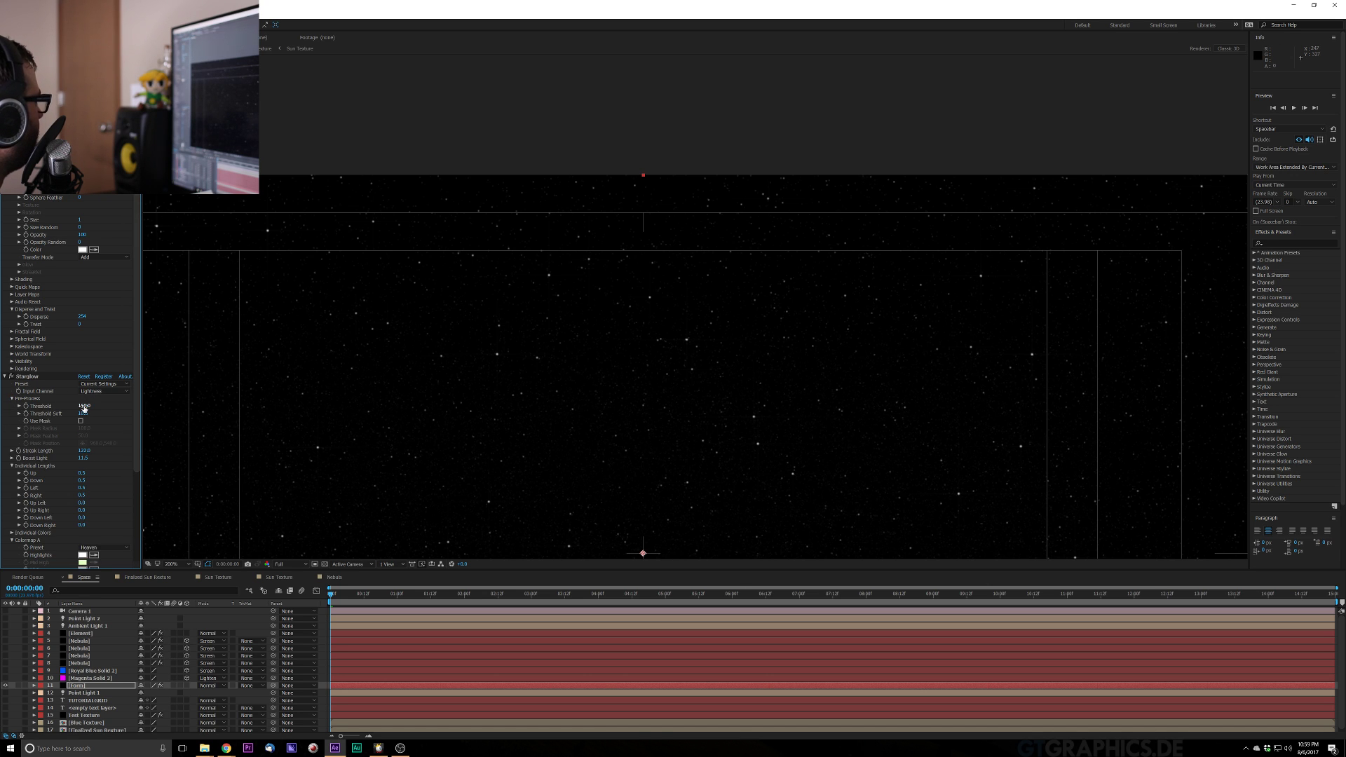
{"action": "left_click_drag", "start_coordinate": [73, 407], "coordinate": [68, 409]}
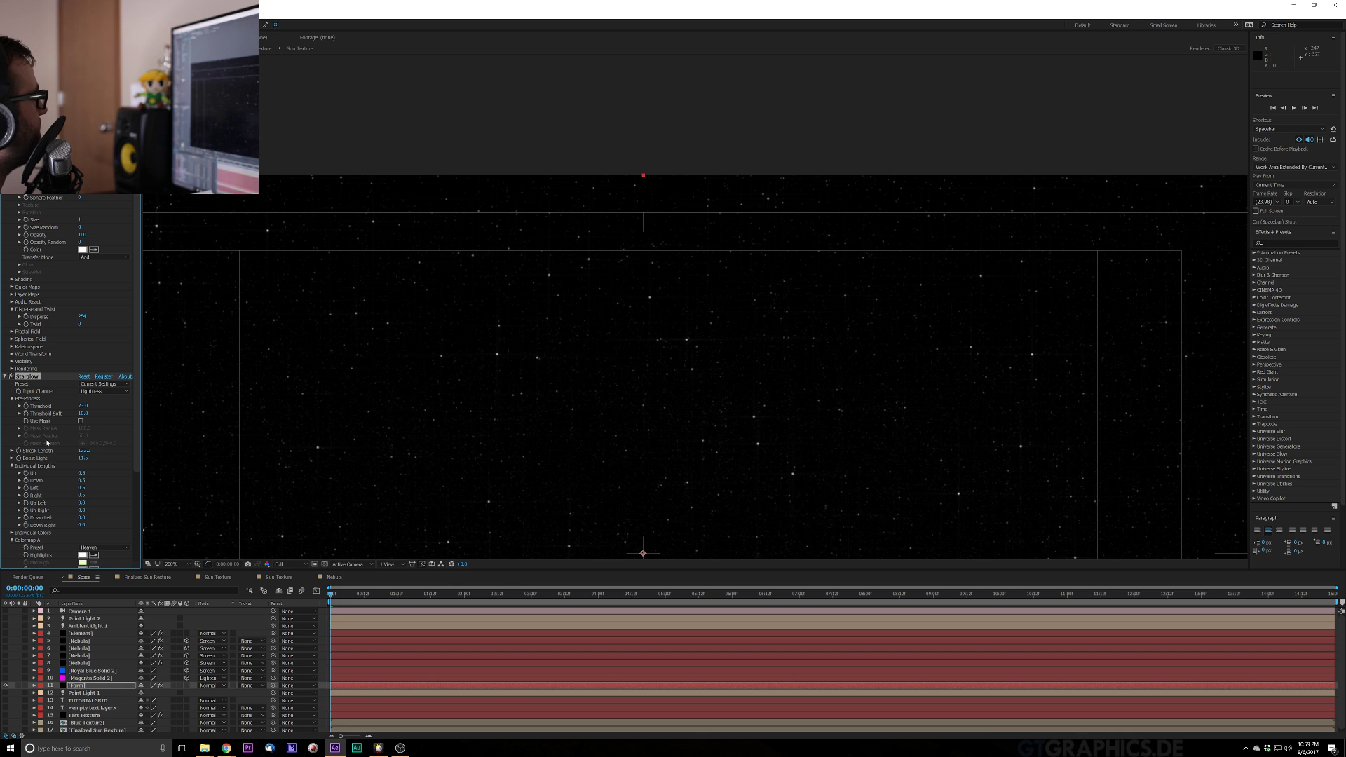
{"action": "left_click_drag", "start_coordinate": [82, 406], "coordinate": [74, 416]}
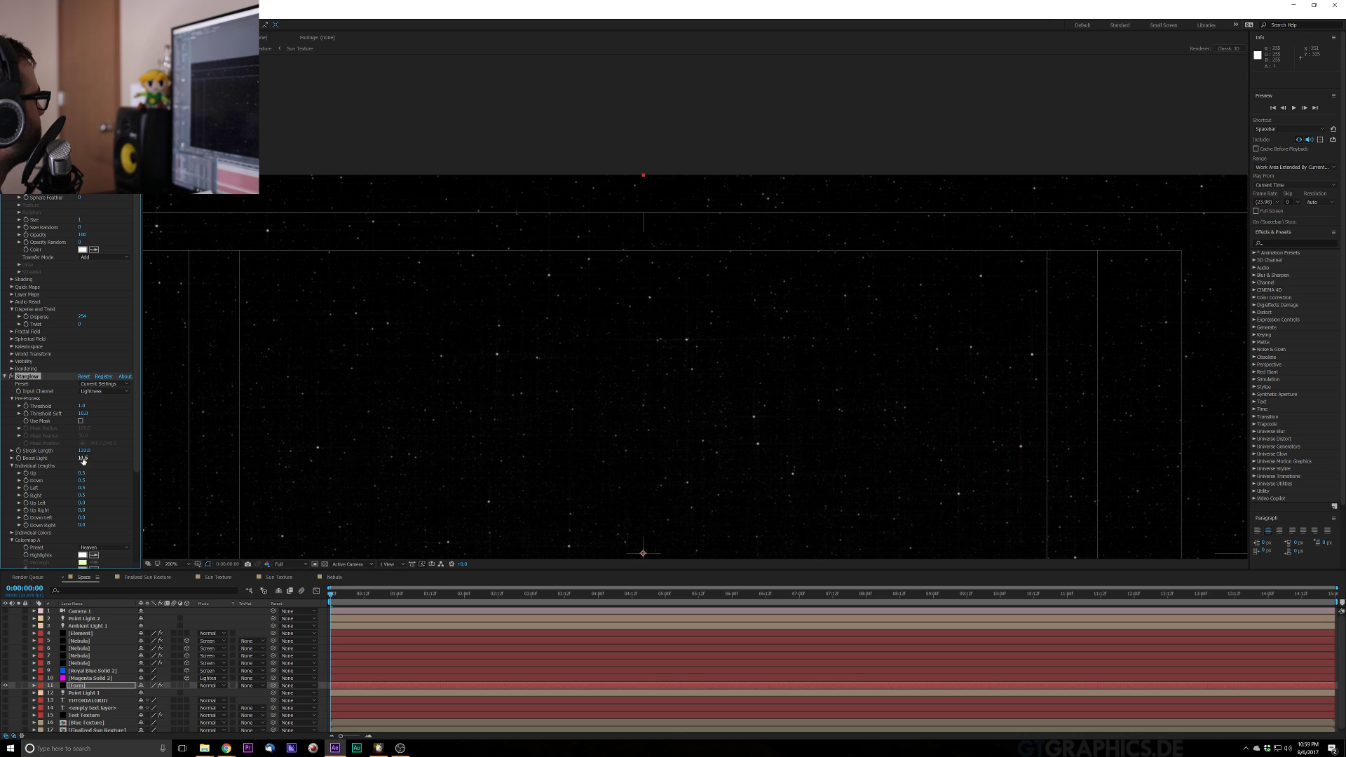
{"action": "left_click_drag", "start_coordinate": [83, 458], "coordinate": [193, 457]}
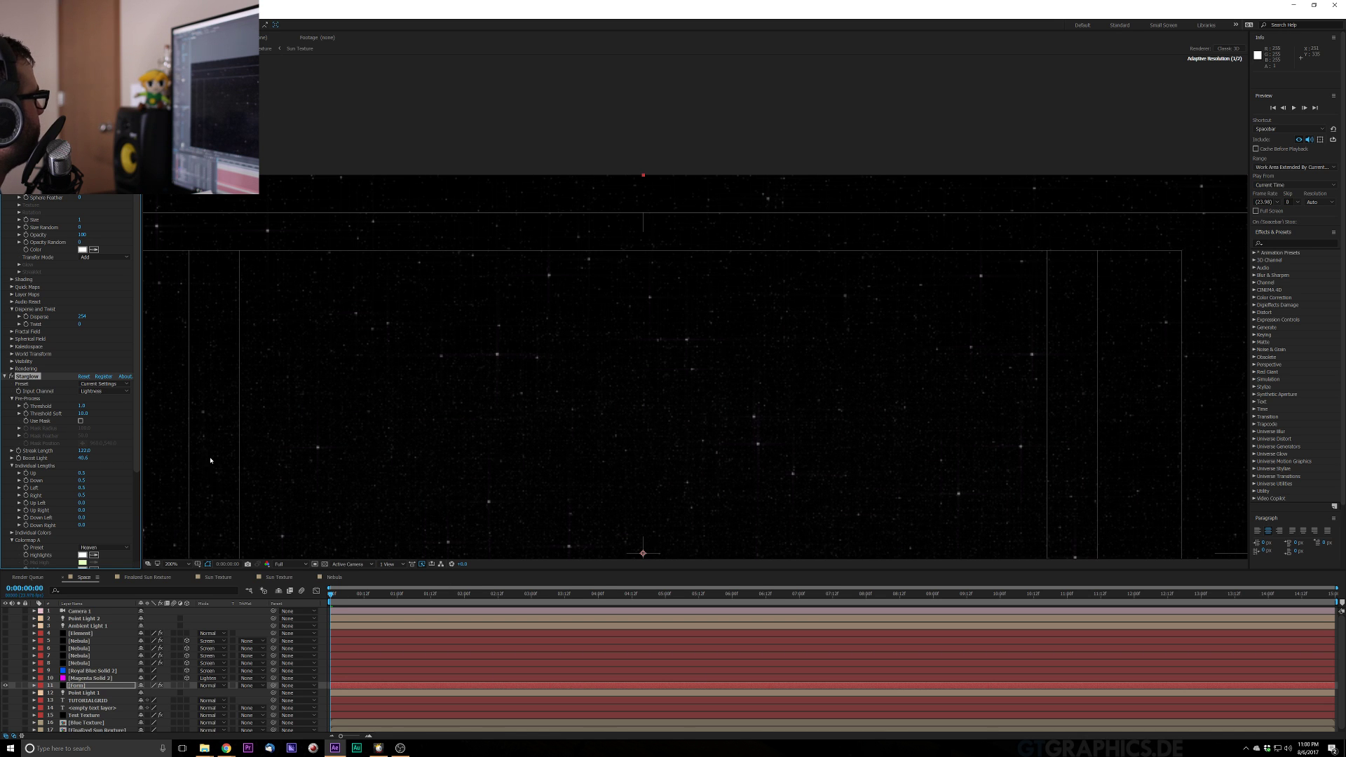
{"action": "key", "text": "comma"}
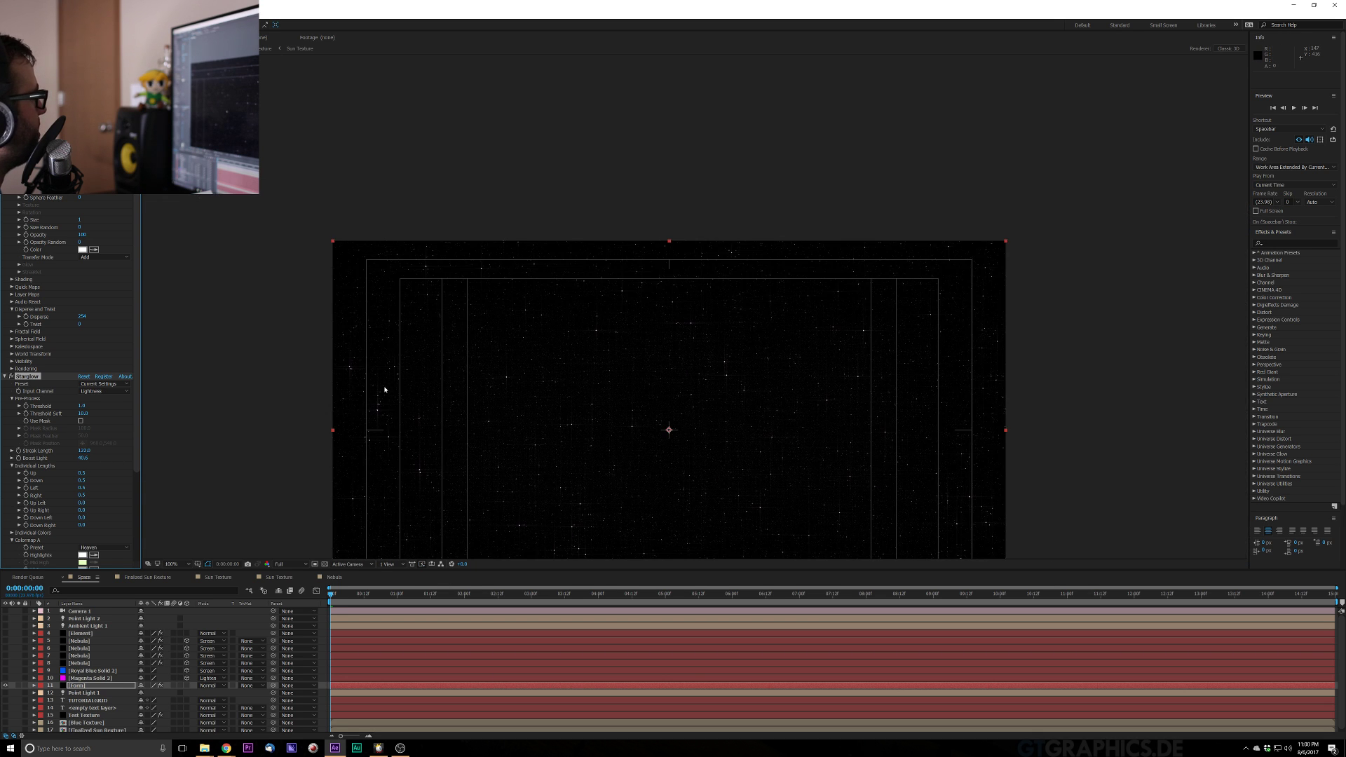
Try a Starglow Threshold of 5 on the stars and raise it to 10
{"action": "key", "text": "period"}
{"action": "left_click", "coordinate": [83, 406]}
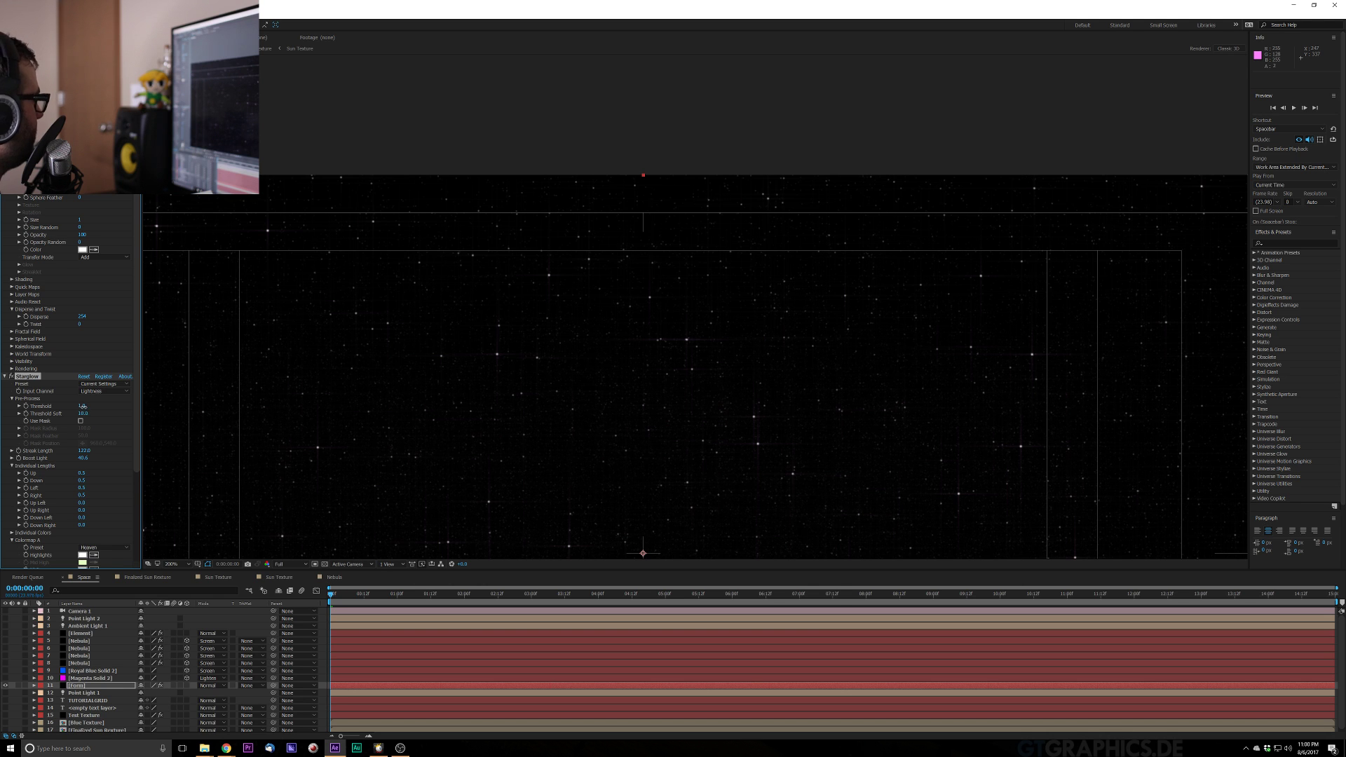
{"action": "type", "text": "5"}
{"action": "key", "text": "Return"}
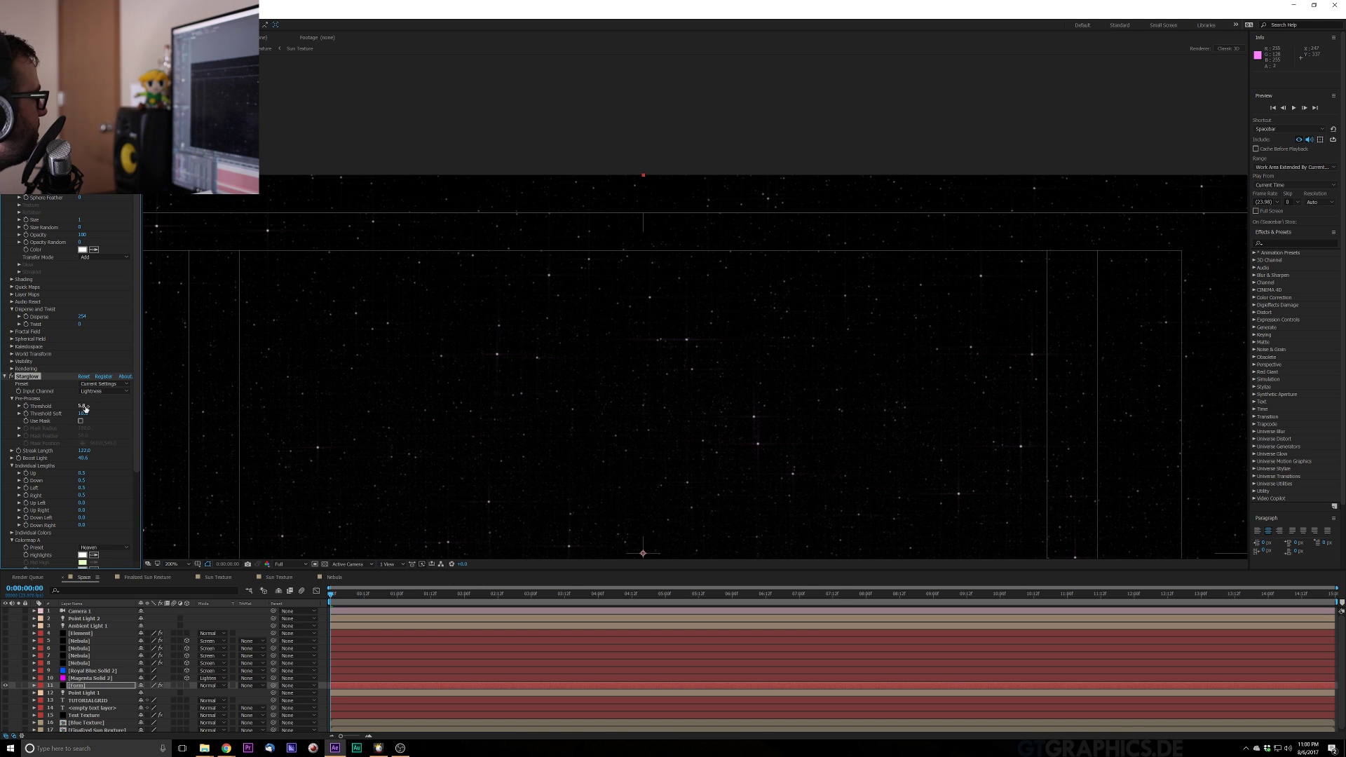
{"action": "left_click", "coordinate": [81, 406]}
{"action": "type", "text": "10"}
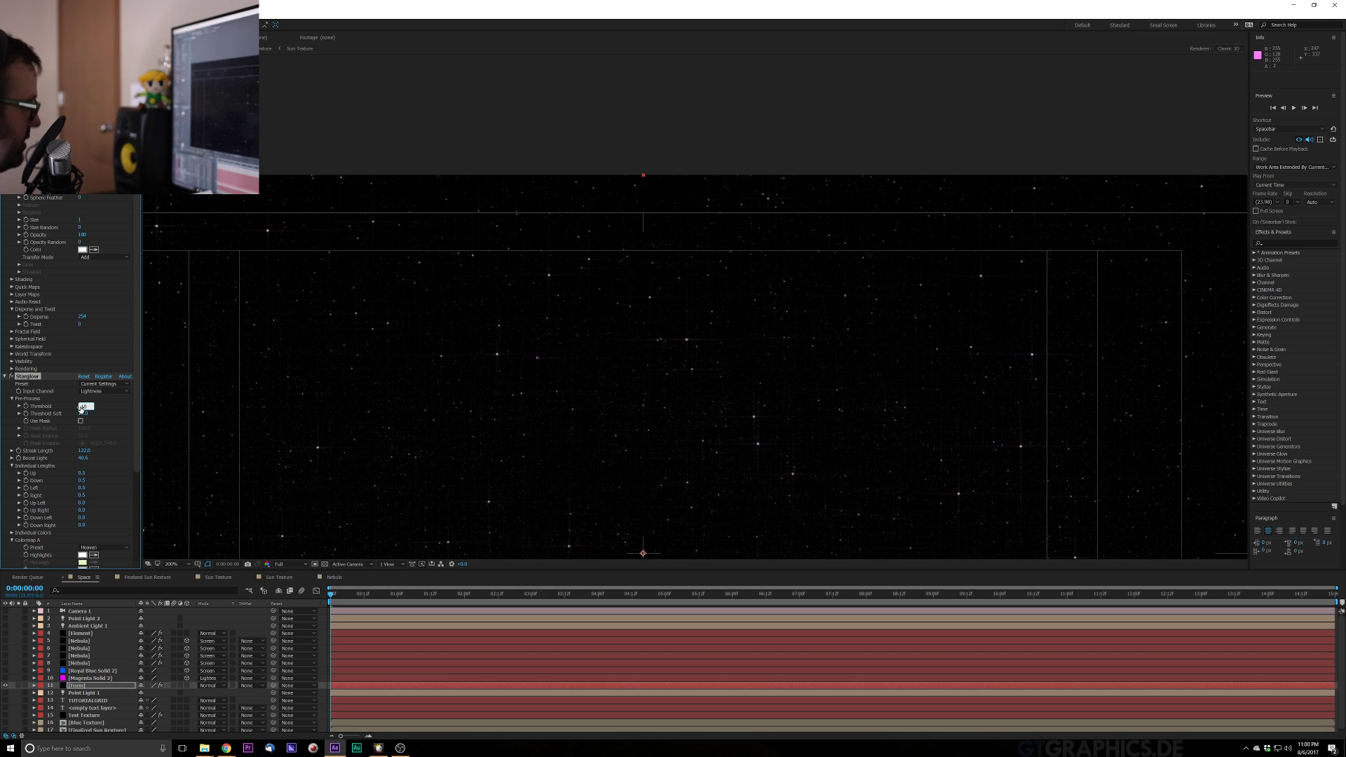
Raise Starglow's pre-process Threshold on the star layer and examine the star field zoomed out and up close
{"action": "key", "text": "Return"}
{"action": "mouse_move", "coordinate": [87, 405]}
{"action": "left_mouse_down"}
{"action": "mouse_move", "coordinate": [99, 408]}
{"action": "mouse_move", "coordinate": [82, 409]}
{"action": "left_mouse_up"}
{"action": "left_click", "coordinate": [307, 431]}
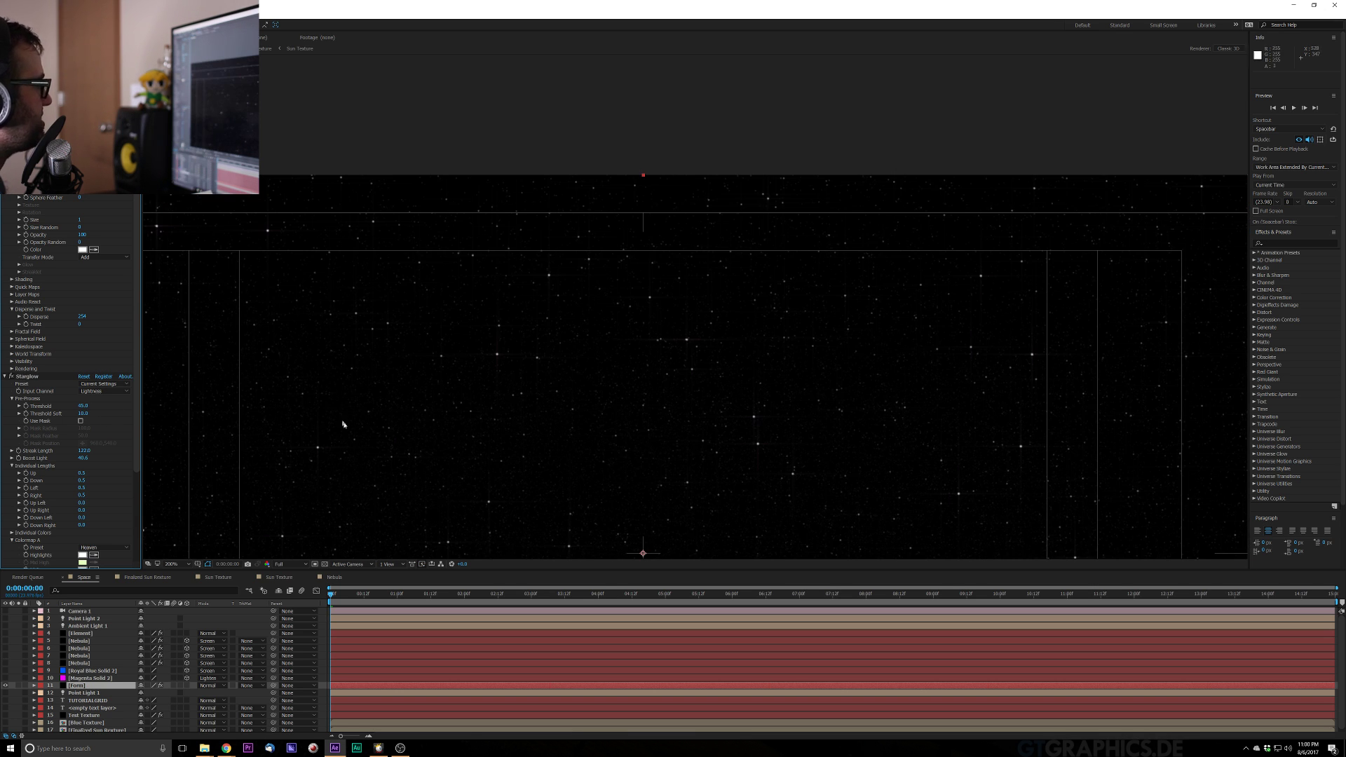
{"action": "left_click_drag", "start_coordinate": [344, 424], "coordinate": [251, 359]}
{"action": "scroll", "coordinate": [472, 441], "scroll_direction": "down", "scroll_amount": 1}
{"action": "left_click_drag", "start_coordinate": [514, 391], "coordinate": [427, 385]}
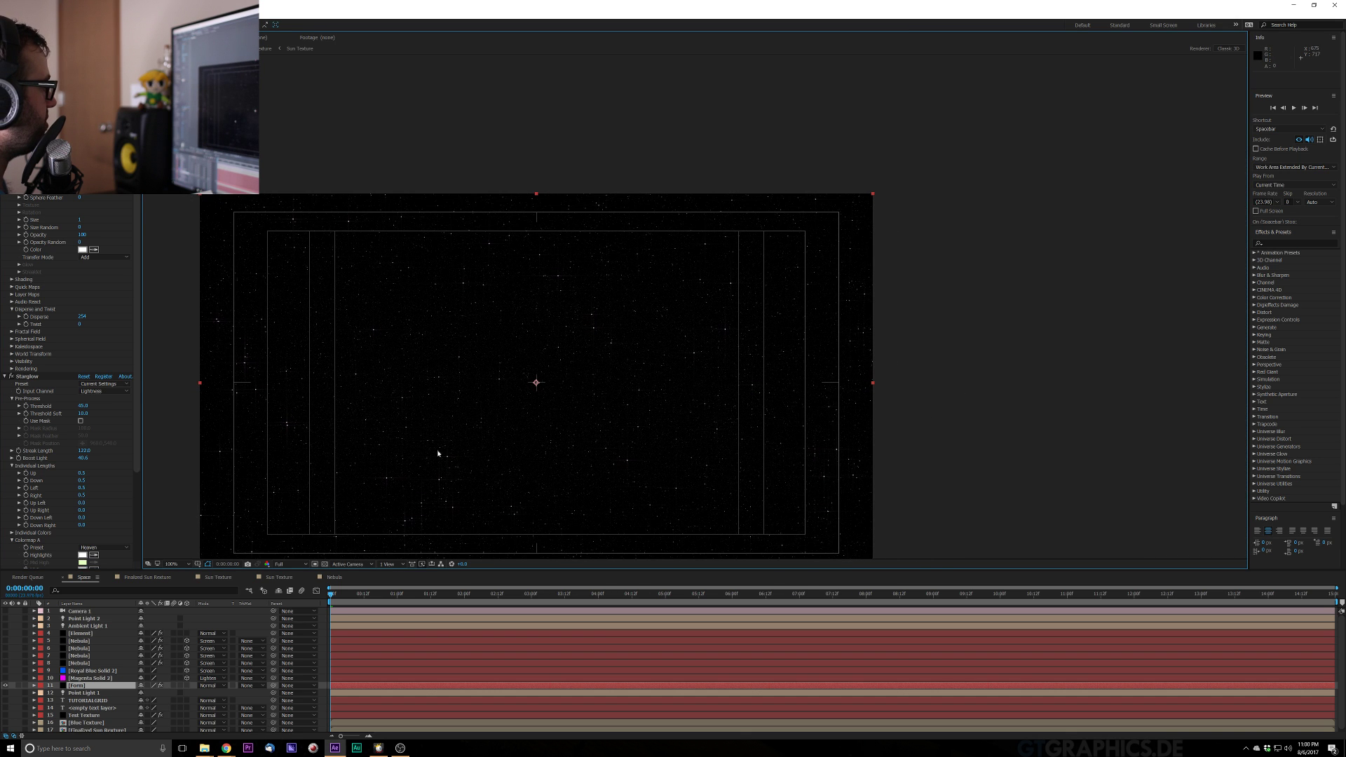
{"action": "key", "text": "period"}
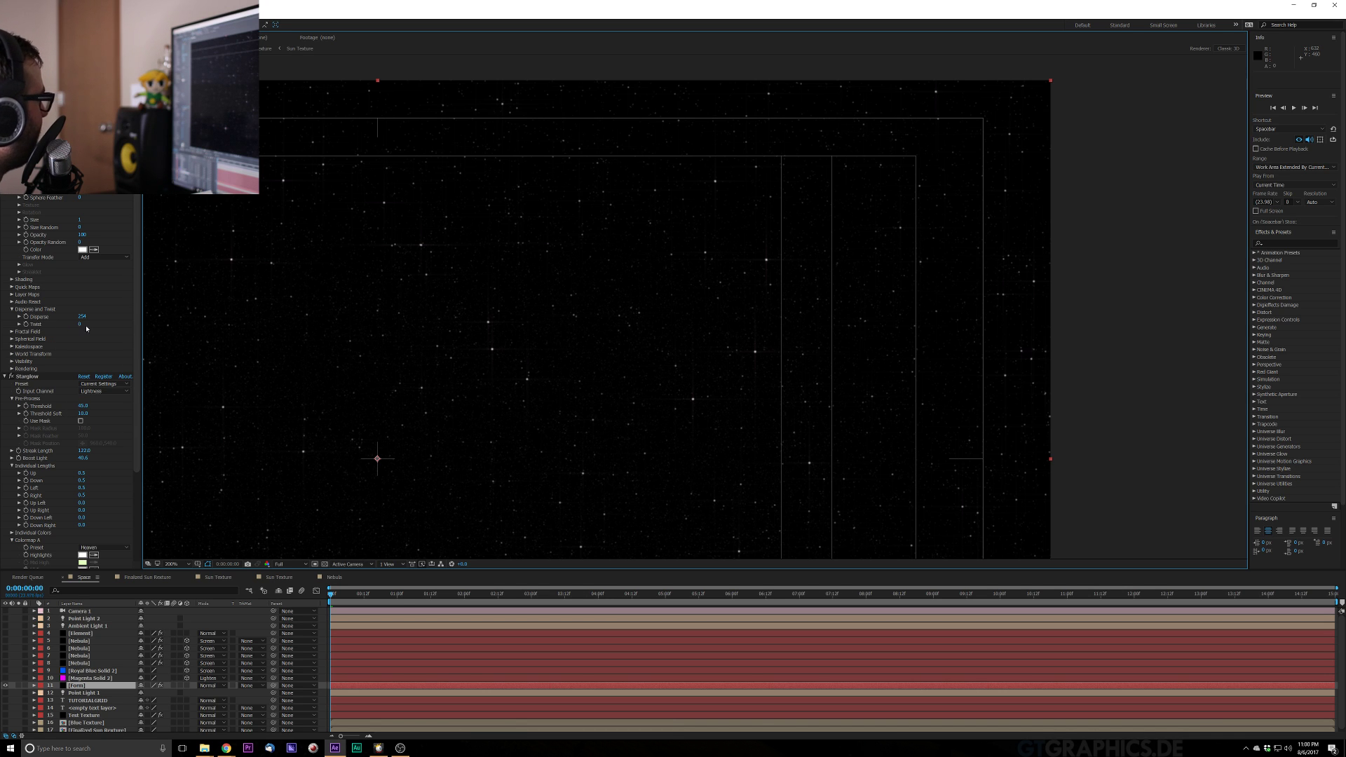
Shorten Starglow's Streak Length to about 12 and raise the pre-process Threshold slightly
{"action": "left_click_drag", "start_coordinate": [83, 451], "coordinate": [48, 455]}
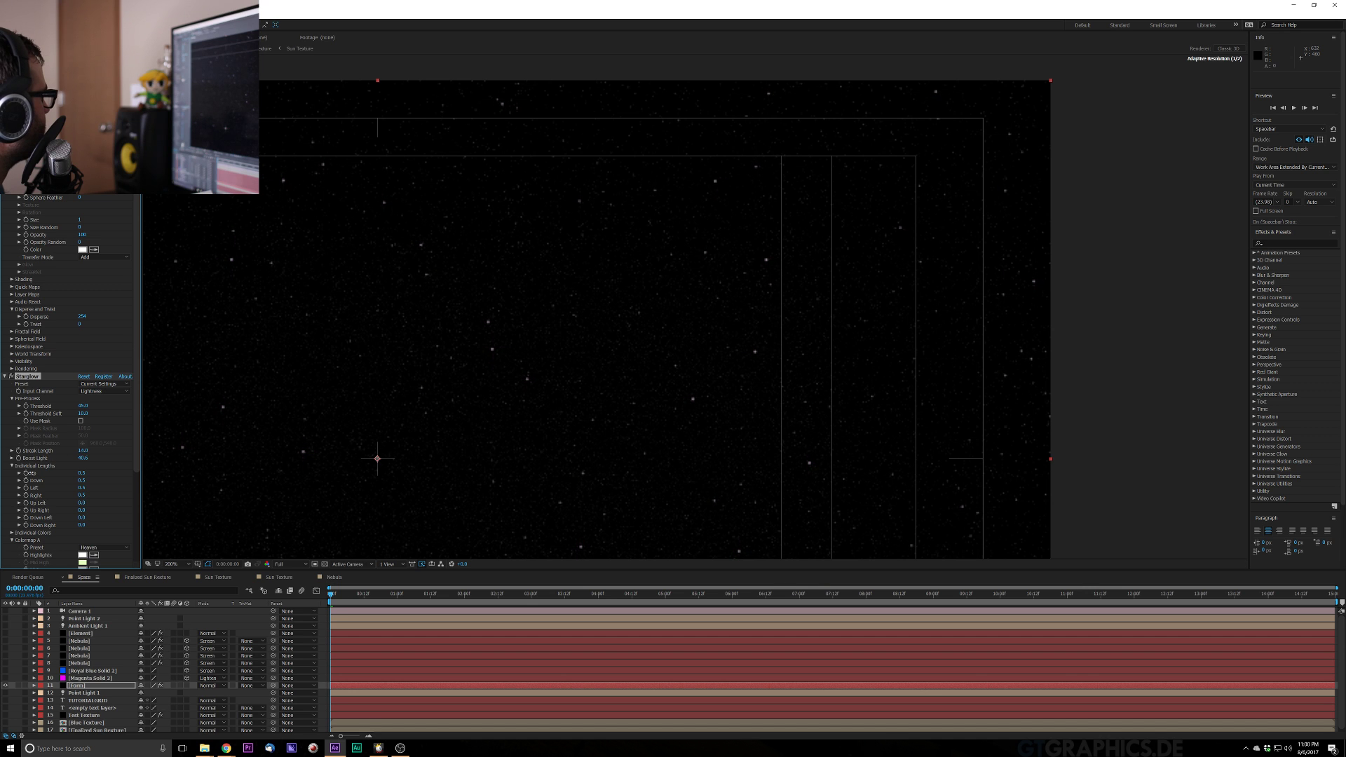
{"action": "left_click_drag", "start_coordinate": [28, 474], "coordinate": [26, 474]}
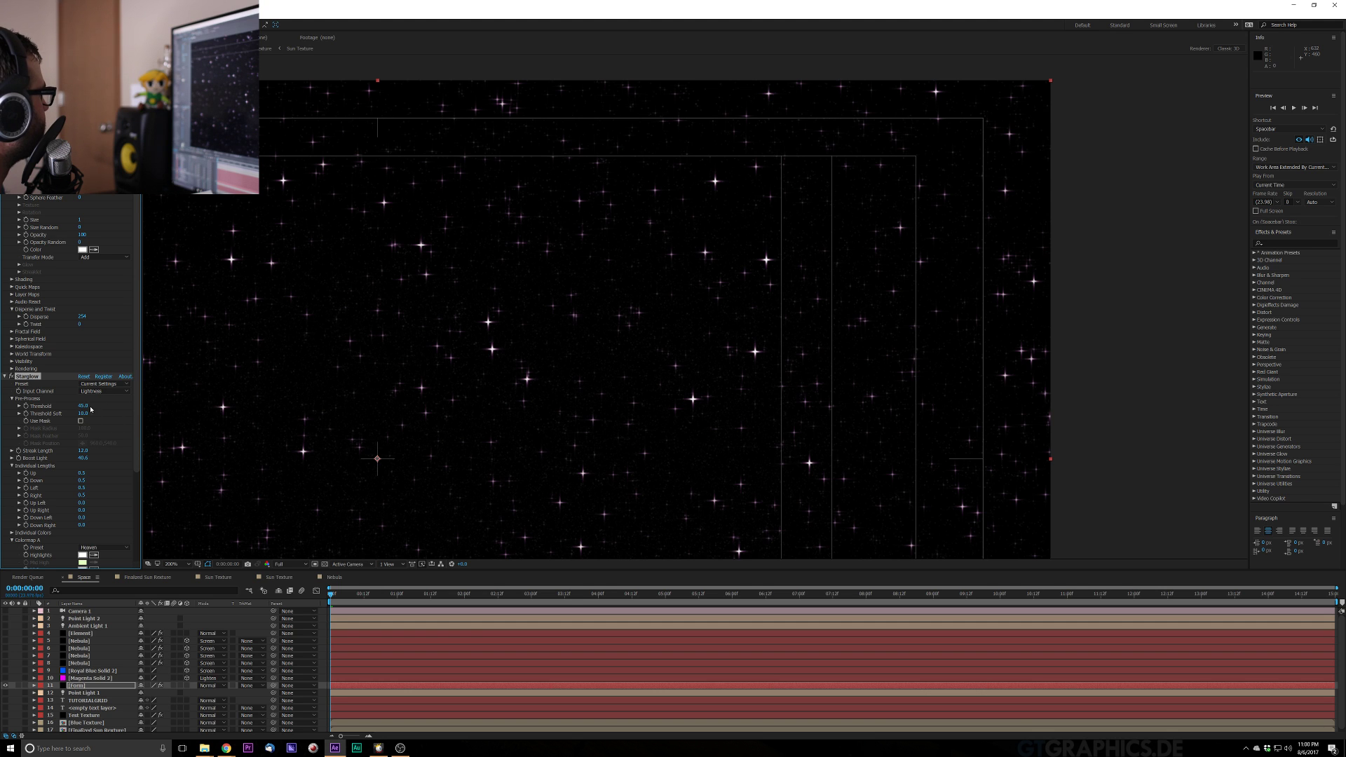
{"action": "mouse_move", "coordinate": [90, 408]}
{"action": "left_mouse_down"}
{"action": "mouse_move", "coordinate": [71, 411]}
{"action": "mouse_move", "coordinate": [100, 405]}
{"action": "left_mouse_up"}
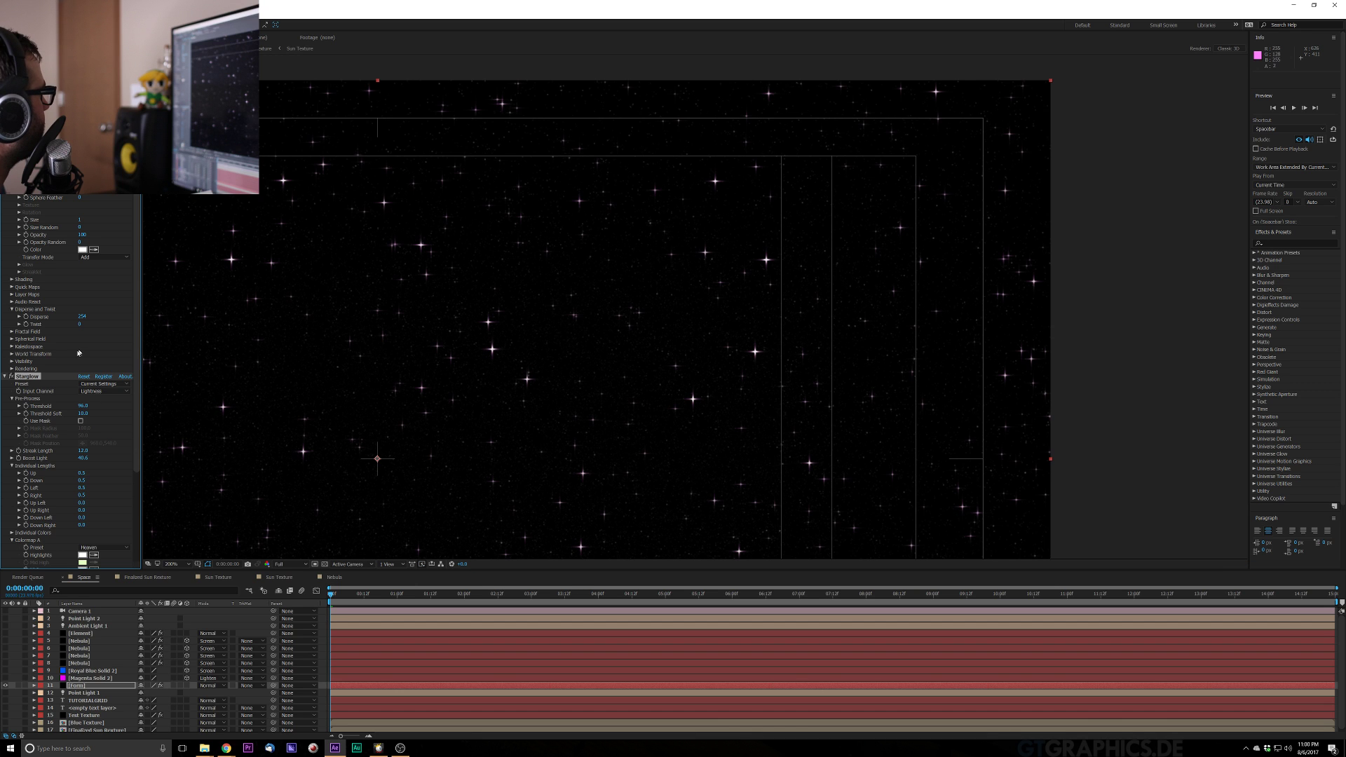
Lower Starglow's Boost Light until the glow is very faint and set Streak Length to about 14
{"action": "left_click_drag", "start_coordinate": [84, 460], "coordinate": [64, 466]}
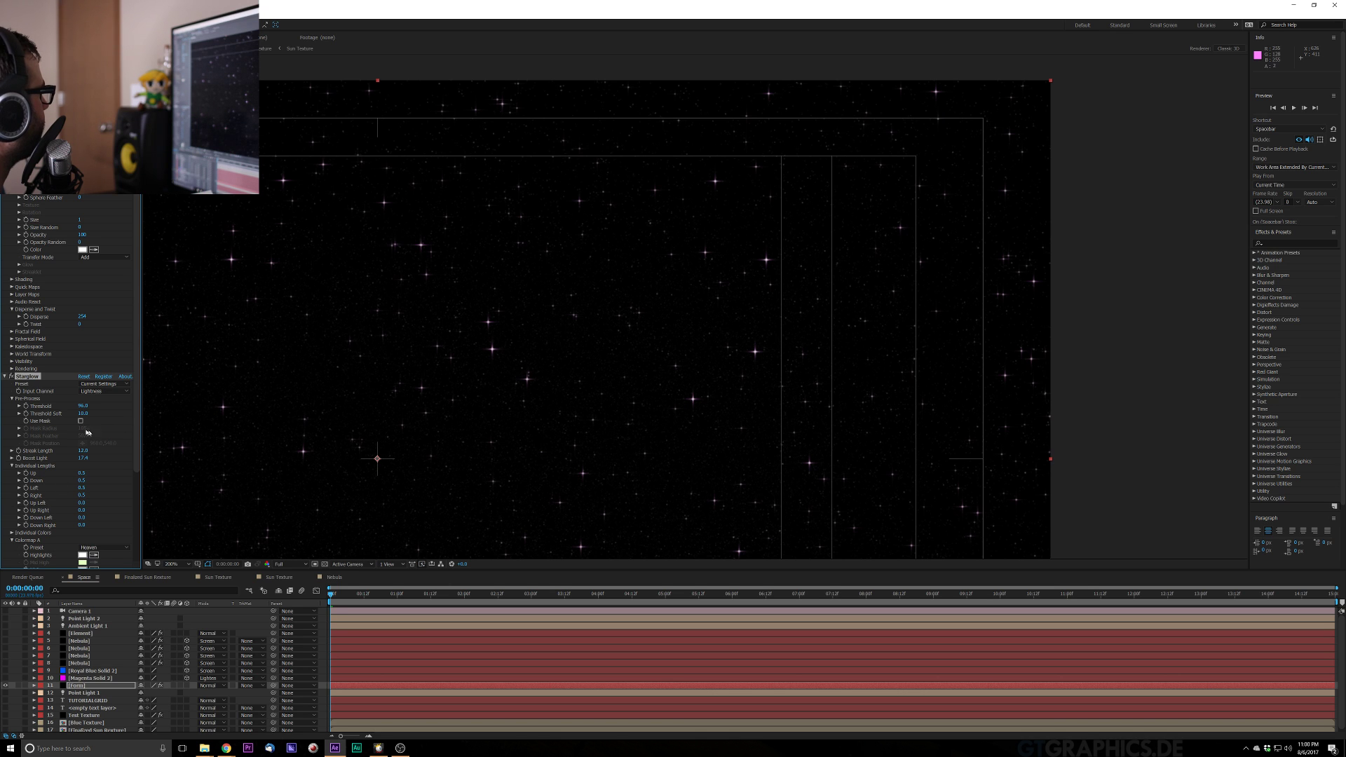
{"action": "left_click_drag", "start_coordinate": [82, 459], "coordinate": [68, 472]}
{"action": "left_click_drag", "start_coordinate": [82, 460], "coordinate": [75, 463]}
{"action": "left_click_drag", "start_coordinate": [88, 450], "coordinate": [86, 450]}
Make the hidden layers visible again and inspect the stars around the asteroids, title and sun up close
{"action": "key", "text": "comma"}
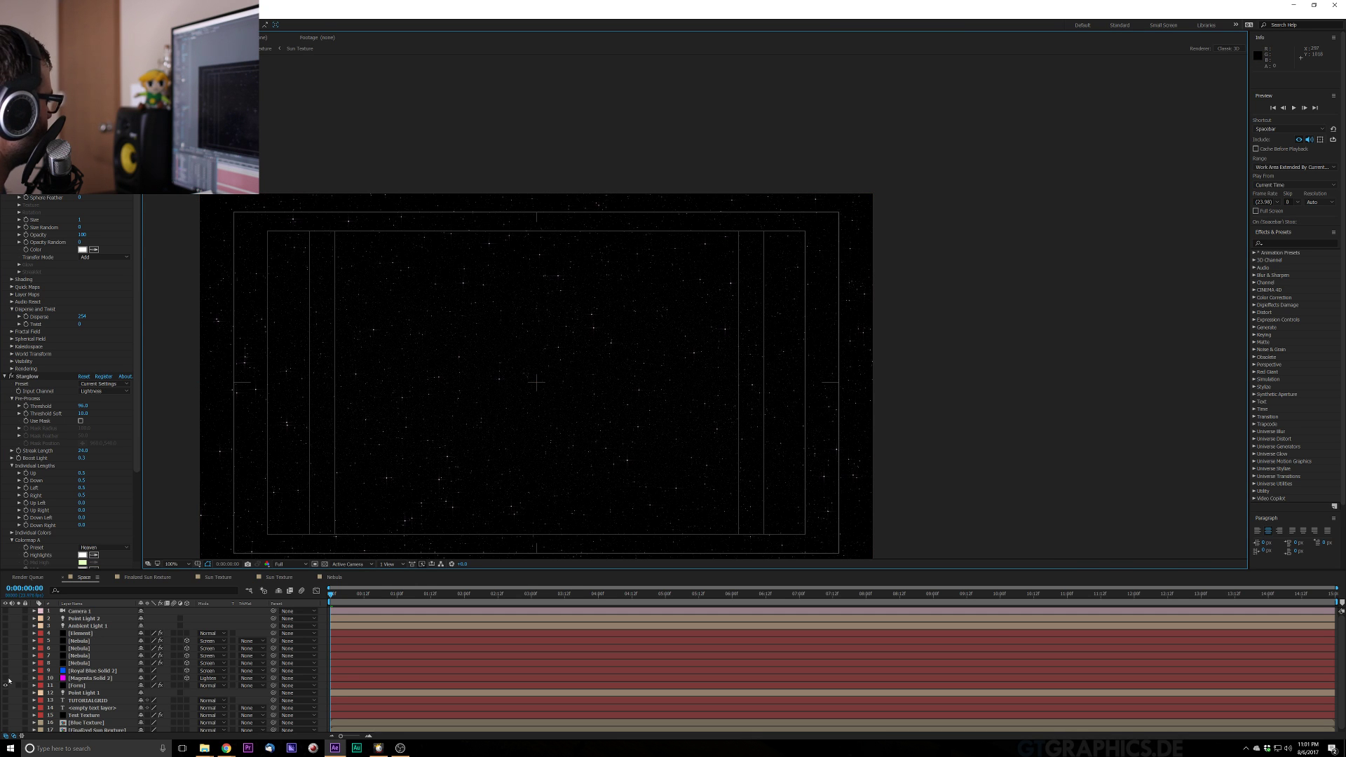
{"action": "left_click_drag", "start_coordinate": [8, 680], "coordinate": [6, 653]}
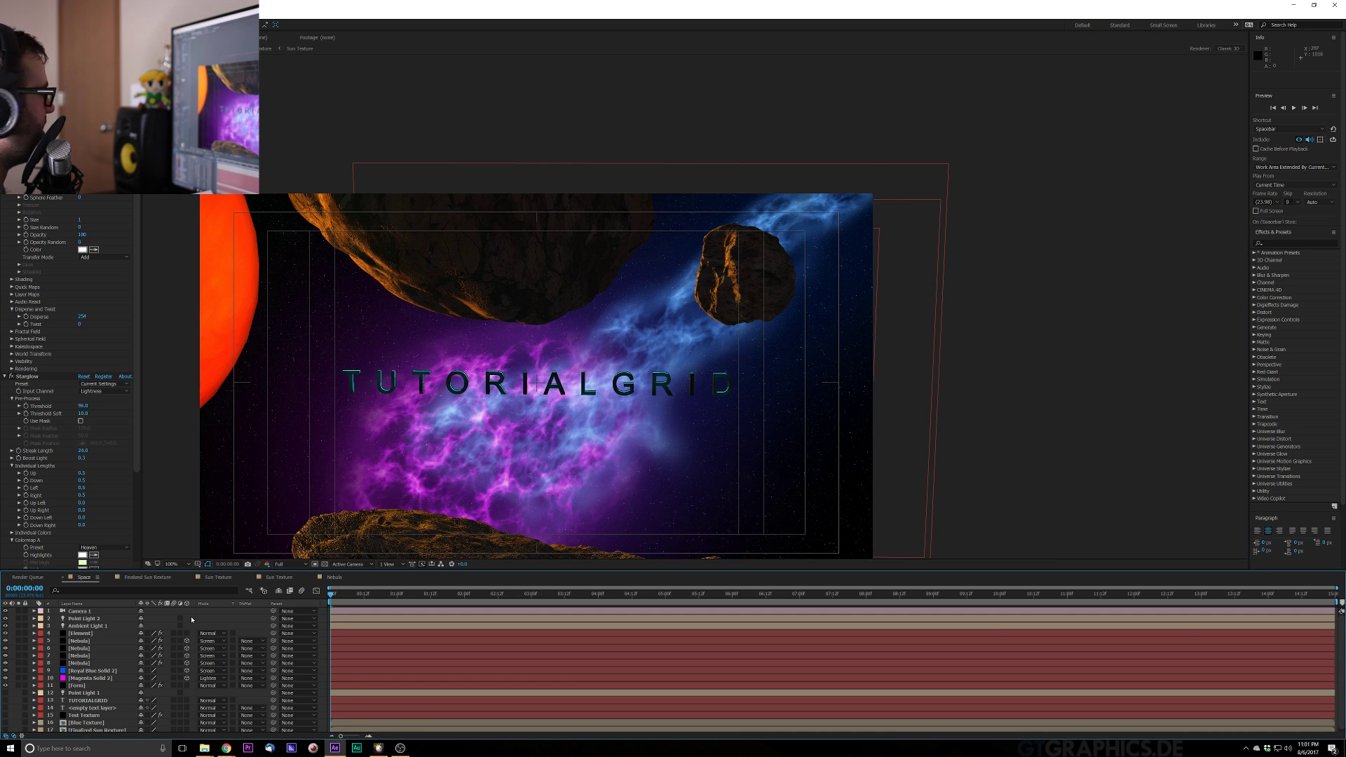
{"action": "key", "text": "period"}
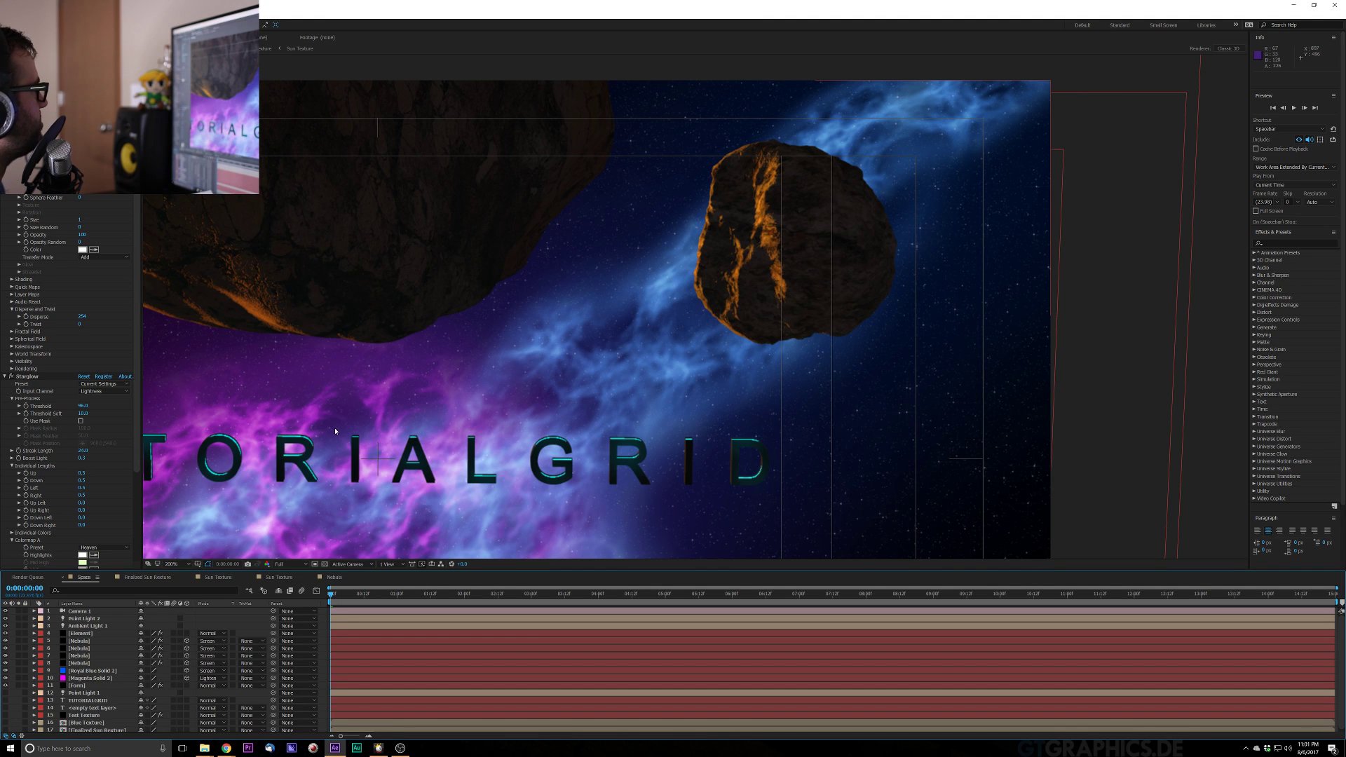
{"action": "left_click_drag", "start_coordinate": [397, 392], "coordinate": [653, 359]}
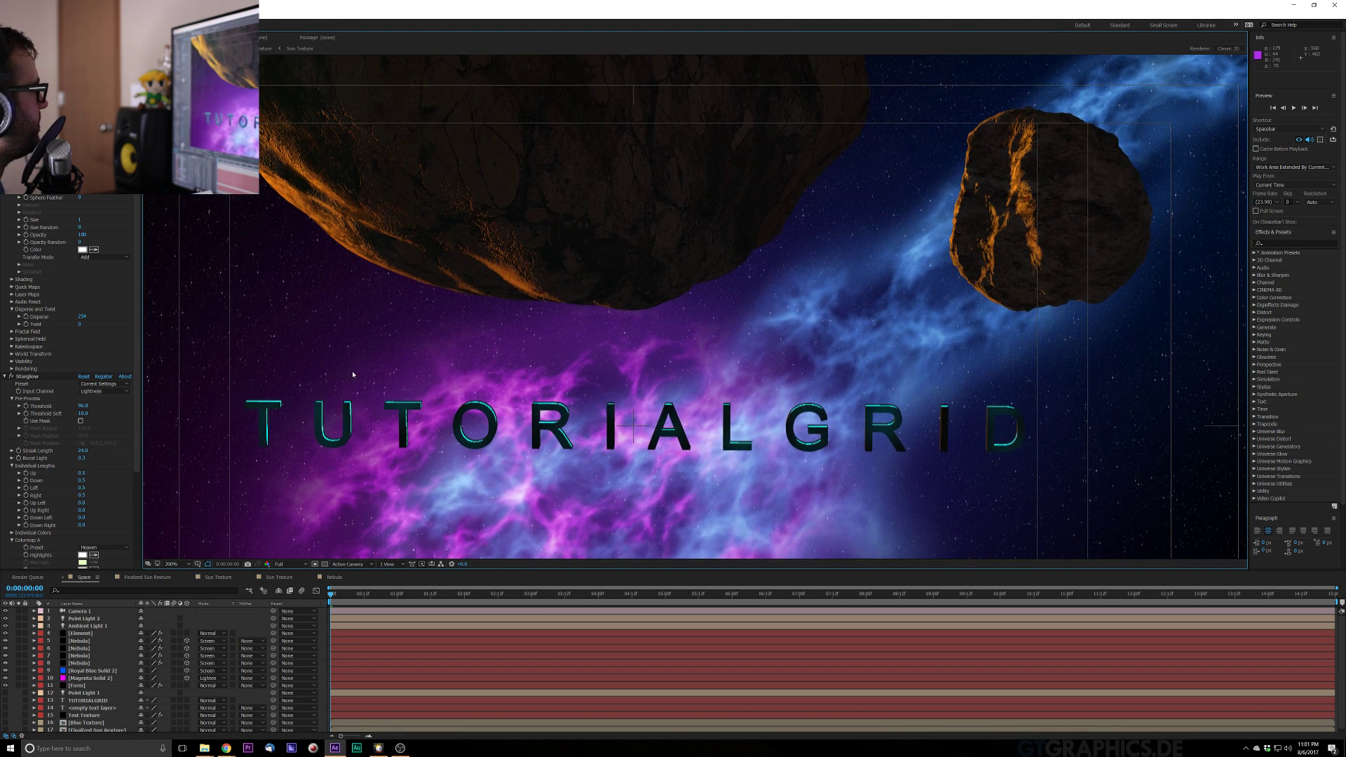
{"action": "left_click_drag", "start_coordinate": [369, 370], "coordinate": [522, 390]}
{"action": "left_click_drag", "start_coordinate": [332, 306], "coordinate": [430, 307]}
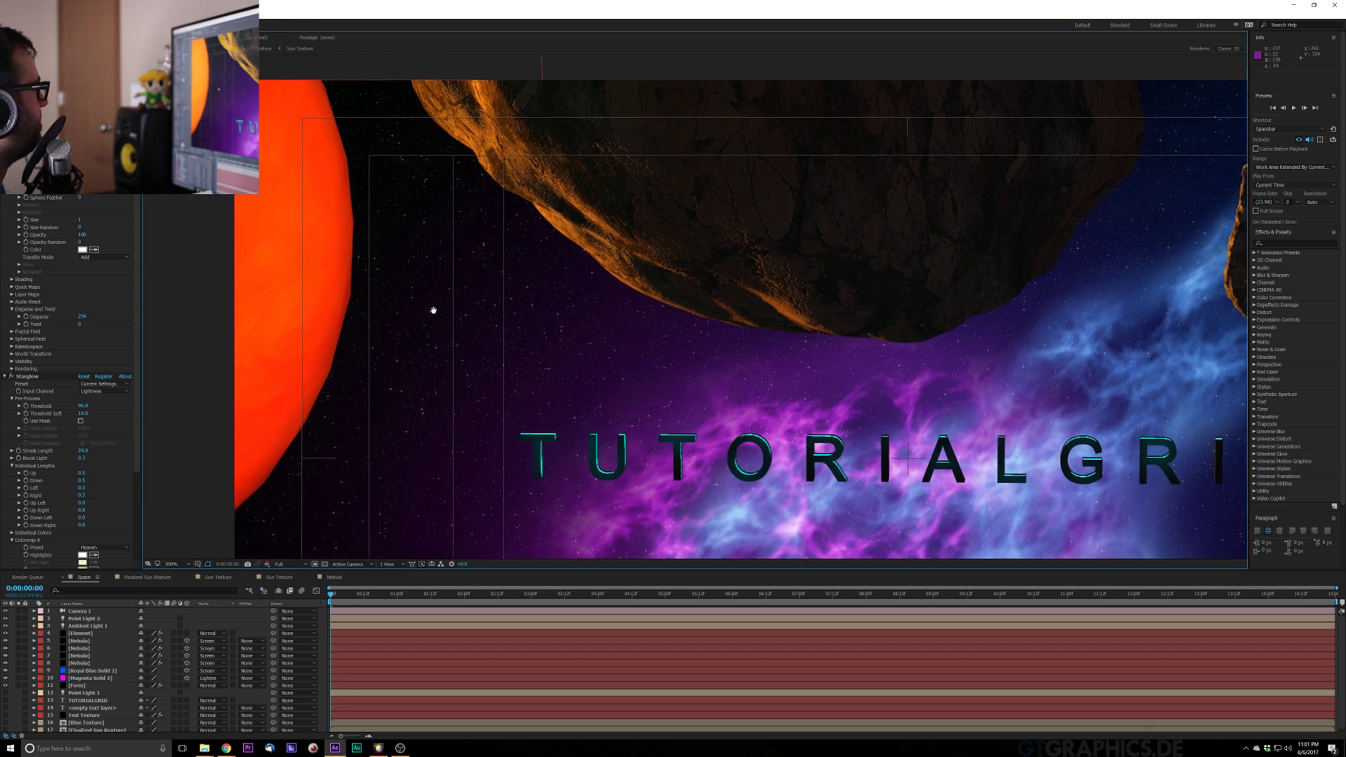
{"action": "key", "text": "comma"}
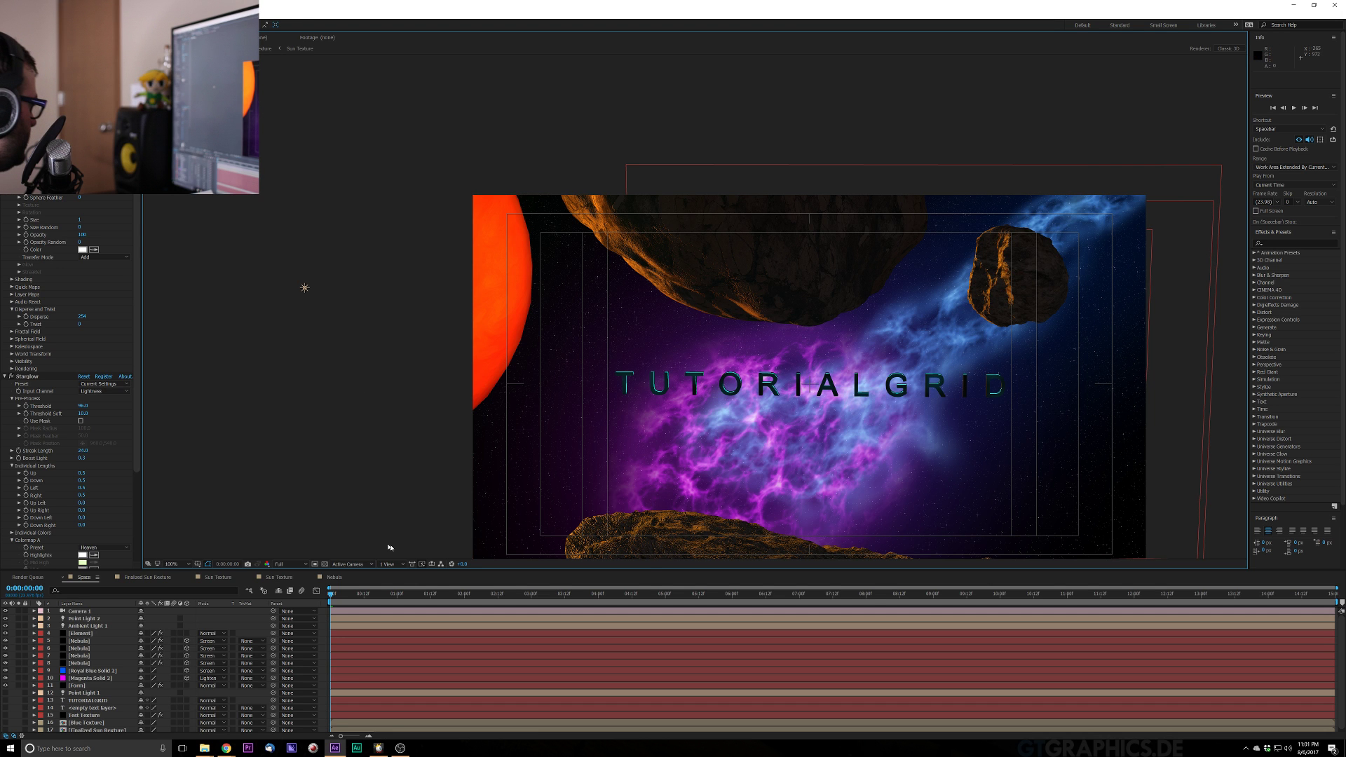
Add a new adjustment layer above all other layers in the Space composition
{"action": "left_click", "coordinate": [69, 14]}
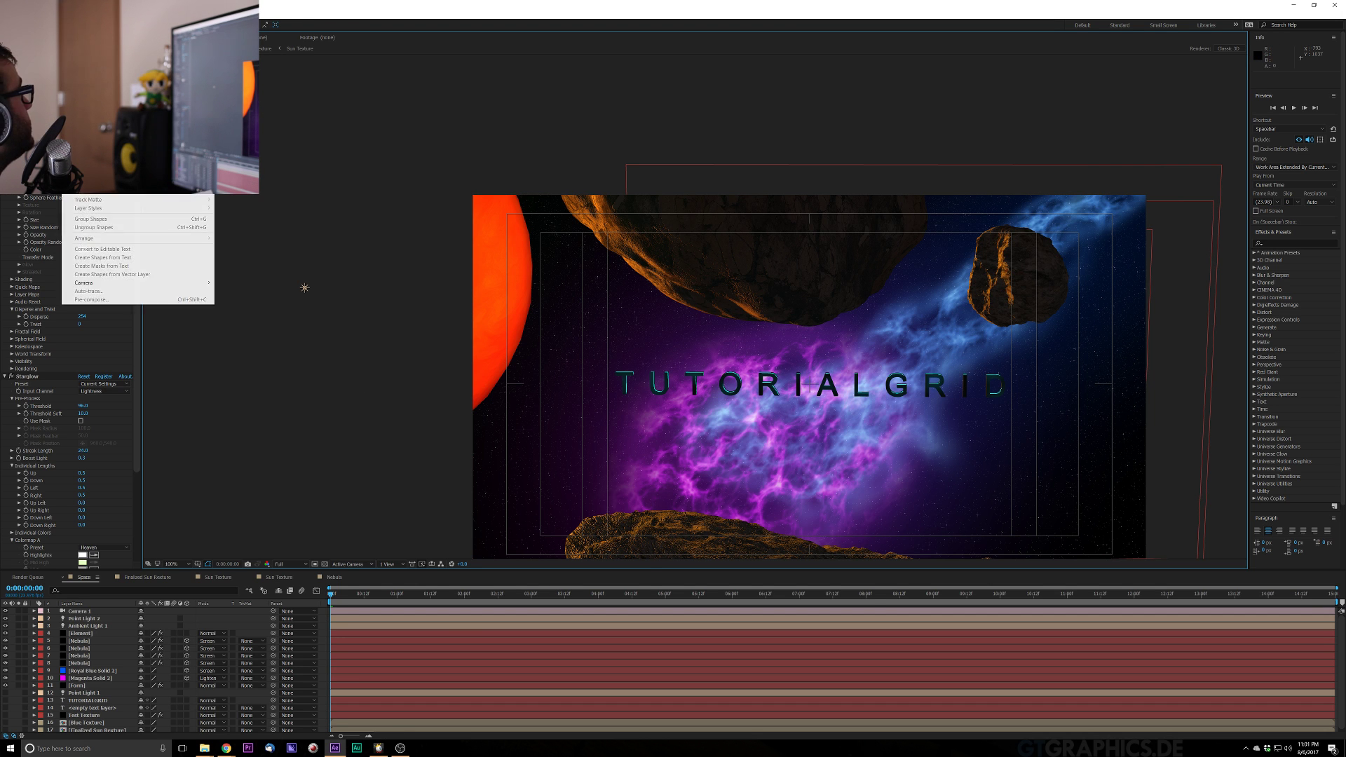
{"action": "mouse_move", "coordinate": [134, 14]}
{"action": "mouse_move", "coordinate": [70, 14]}
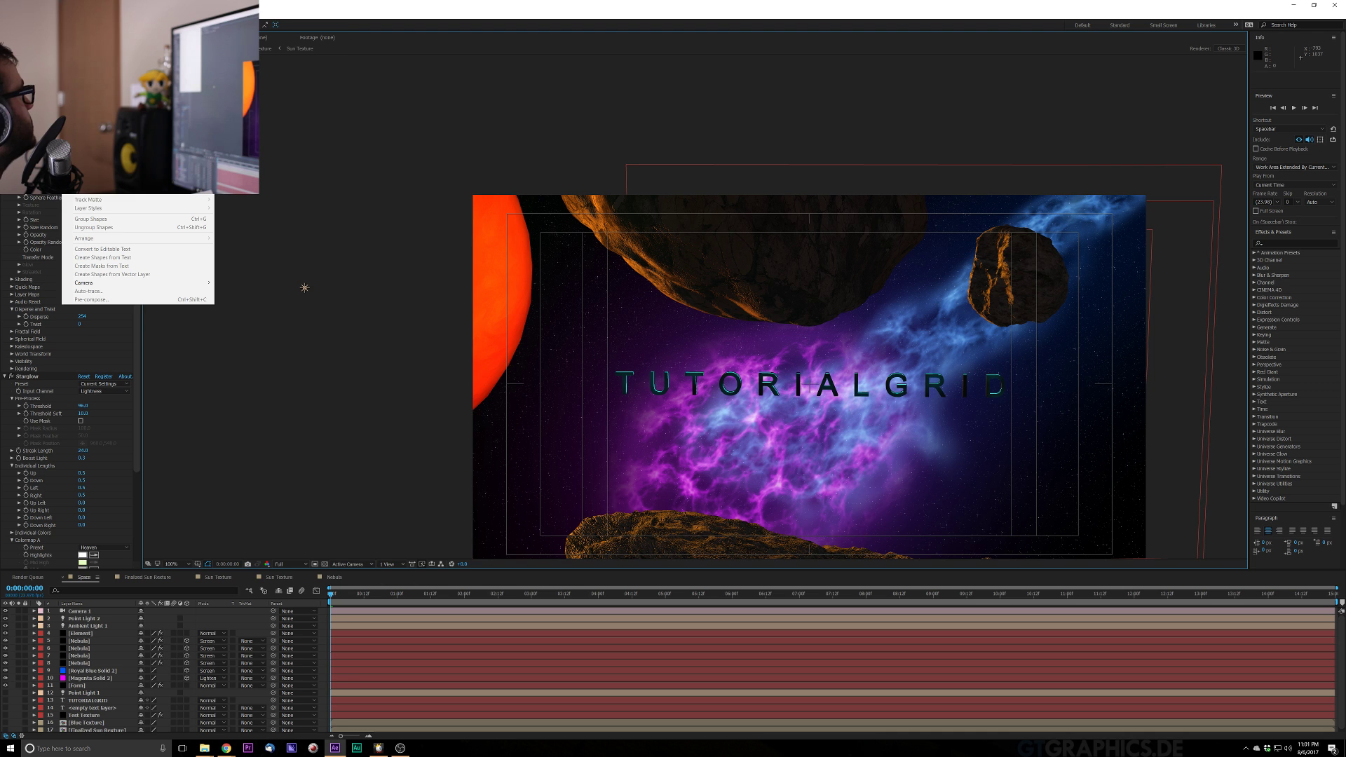
{"action": "mouse_move", "coordinate": [210, 22]}
{"action": "left_click", "coordinate": [261, 58]}
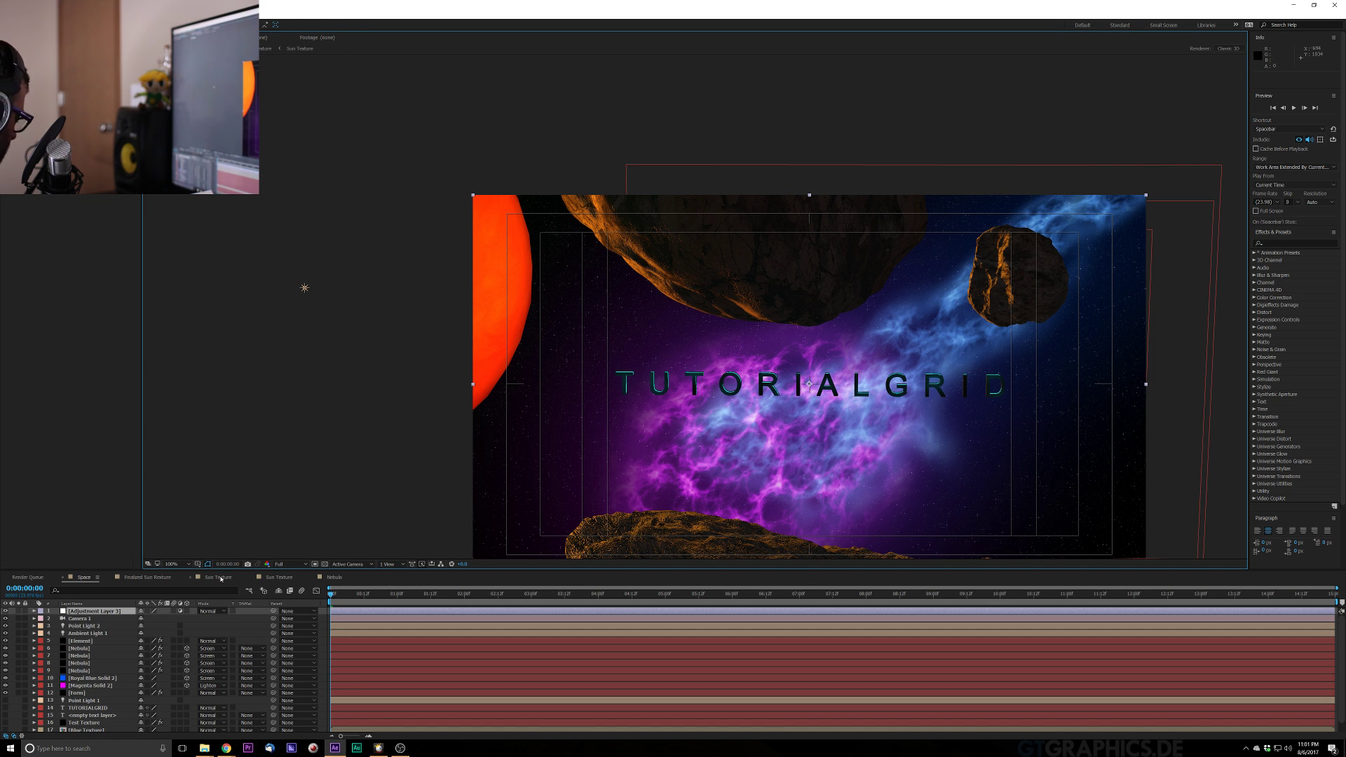
Try the Heat Distortion effect on the adjustment layer and remove it
{"action": "key", "text": "ctrl+space"}
{"action": "type", "text": "heat"}
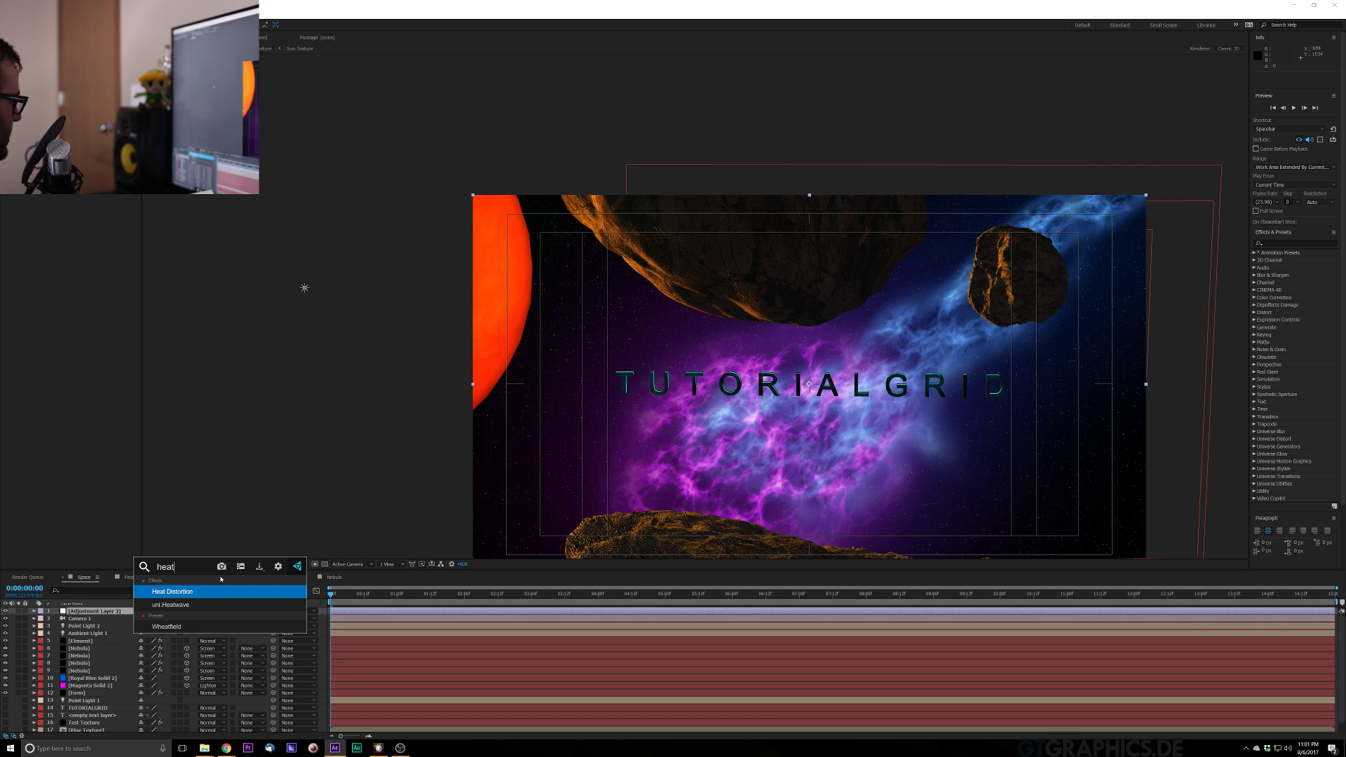
{"action": "key", "text": "Return"}
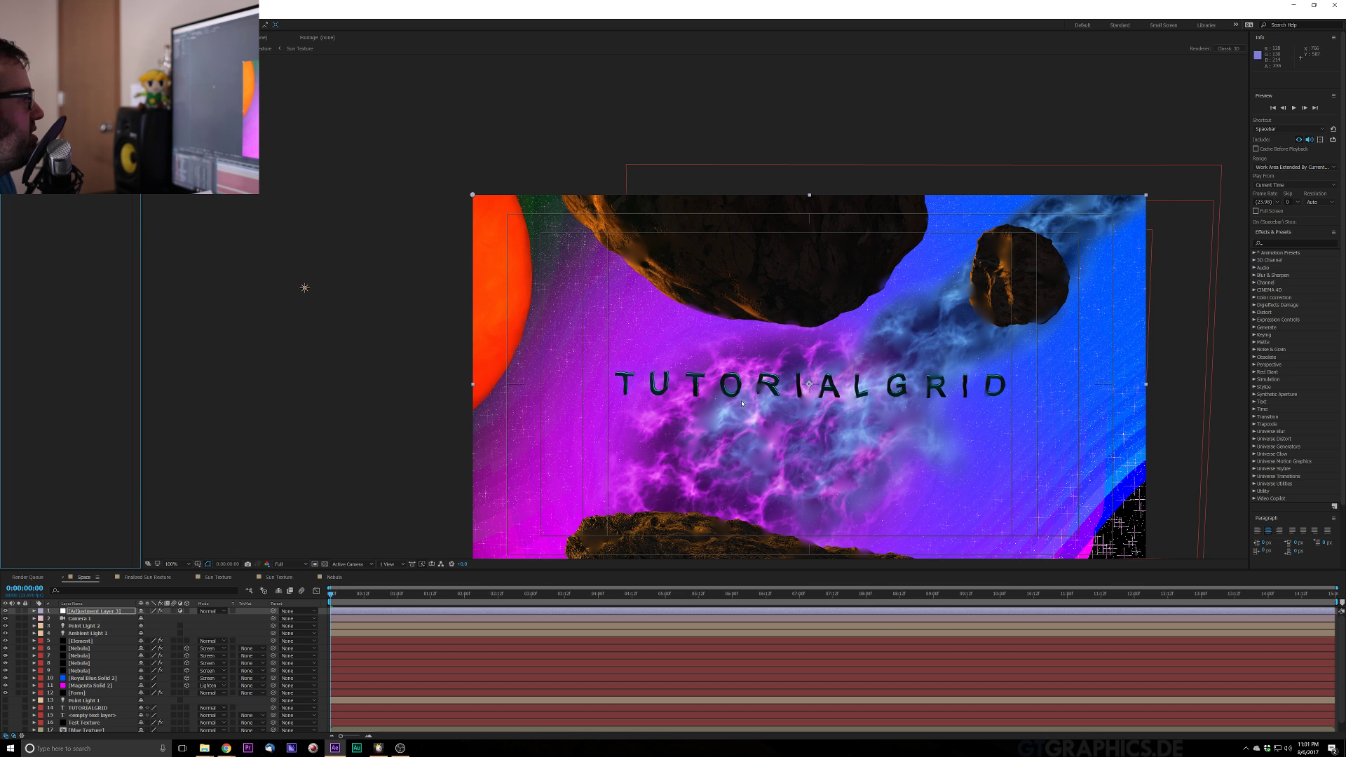
{"action": "key", "text": "period"}
{"action": "key", "text": "comma"}
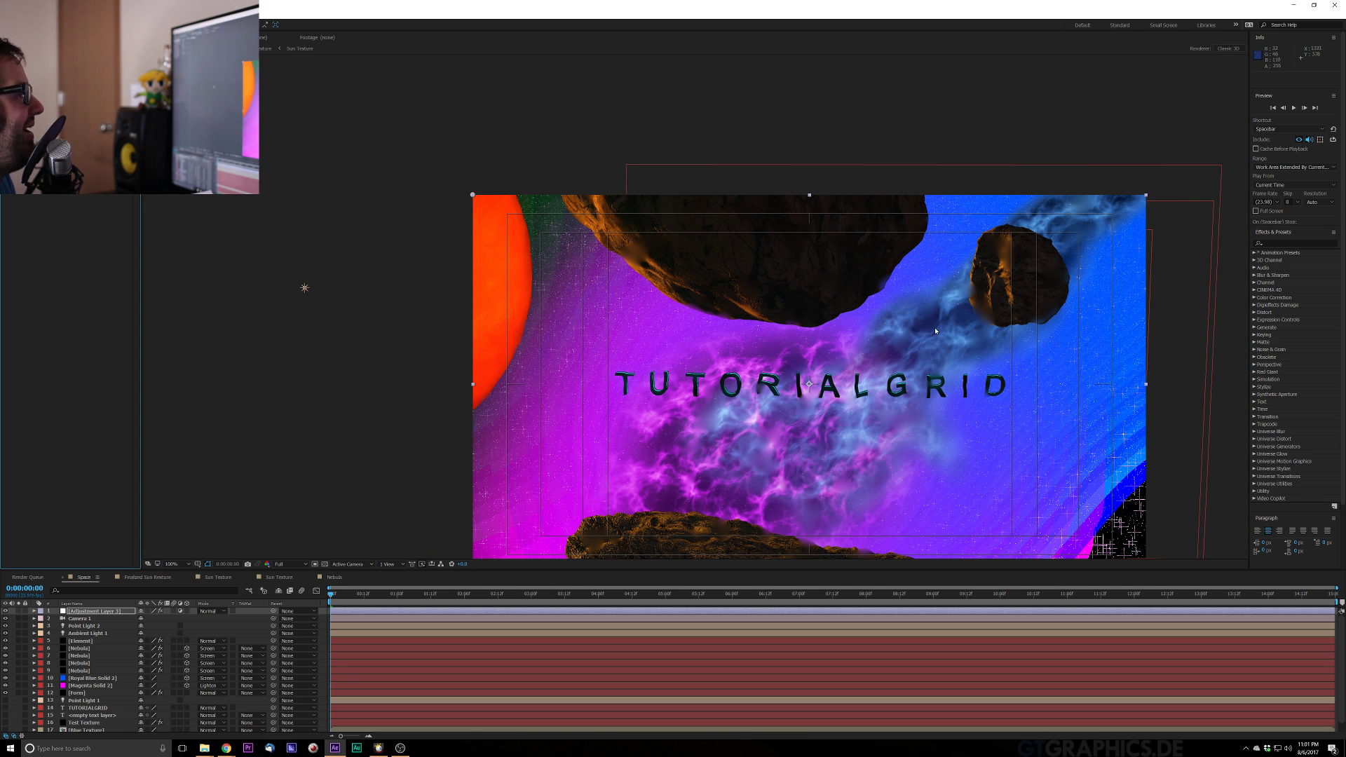
{"action": "key", "text": "comma"}
{"action": "key", "text": "period"}
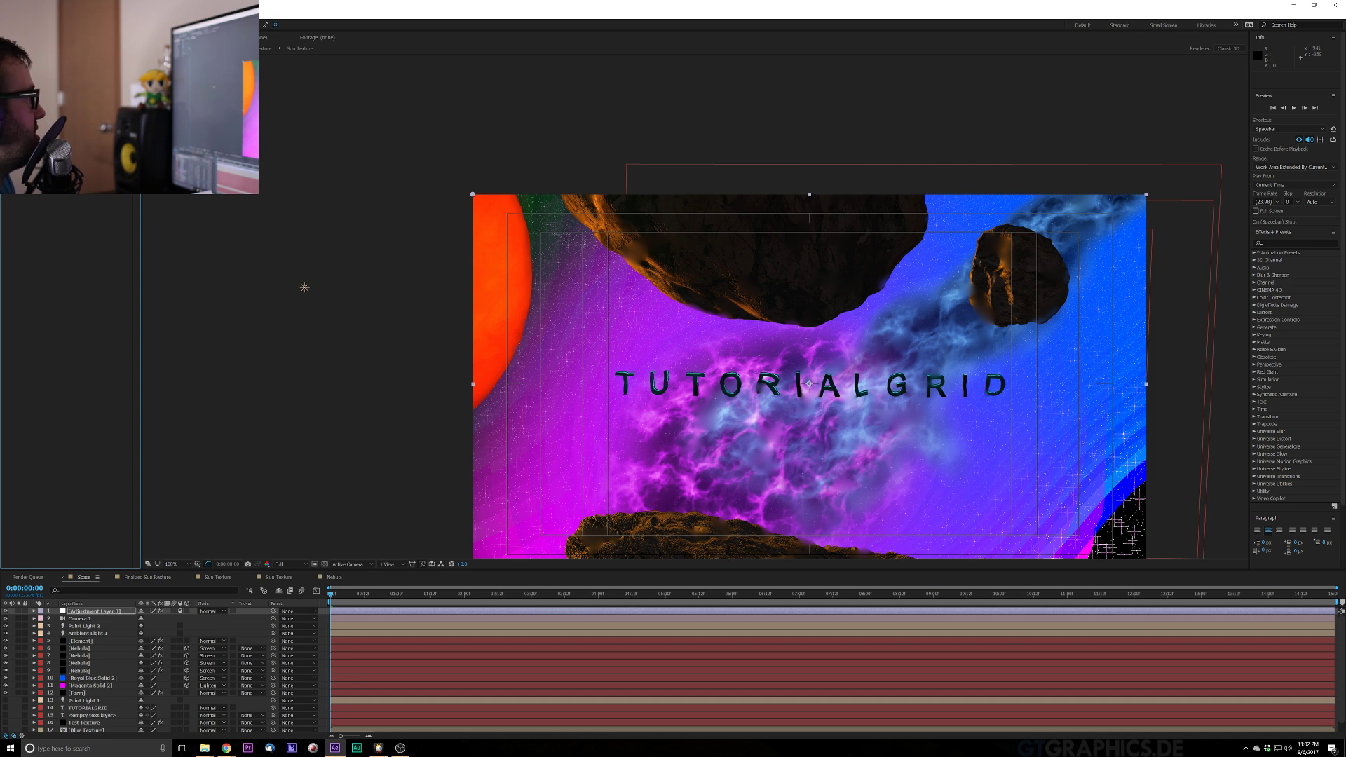
{"action": "left_click", "coordinate": [160, 611]}
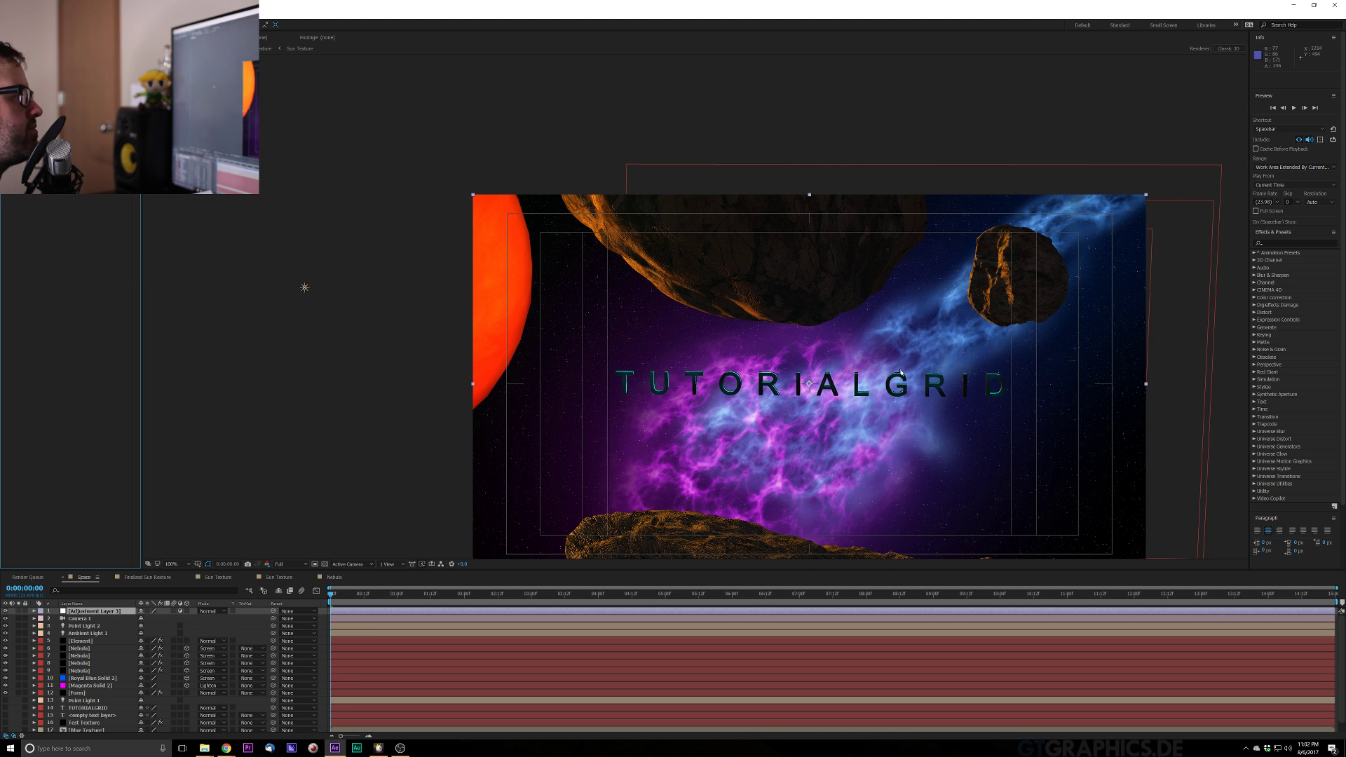
Move the camera closer to the title at the start of the timeline so the letters extend beyond the frame
{"action": "left_click_drag", "start_coordinate": [839, 387], "coordinate": [649, 375]}
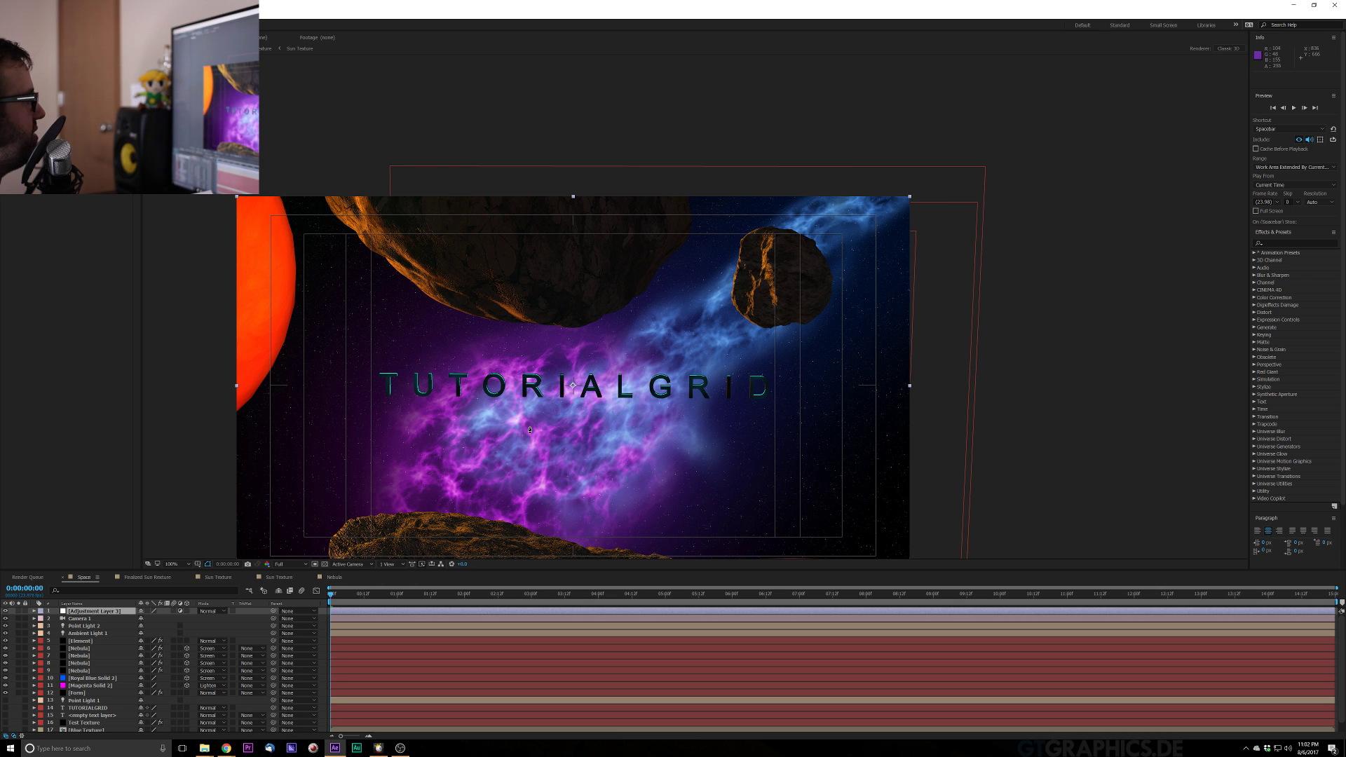
{"action": "left_click_drag", "start_coordinate": [530, 429], "coordinate": [508, 60]}
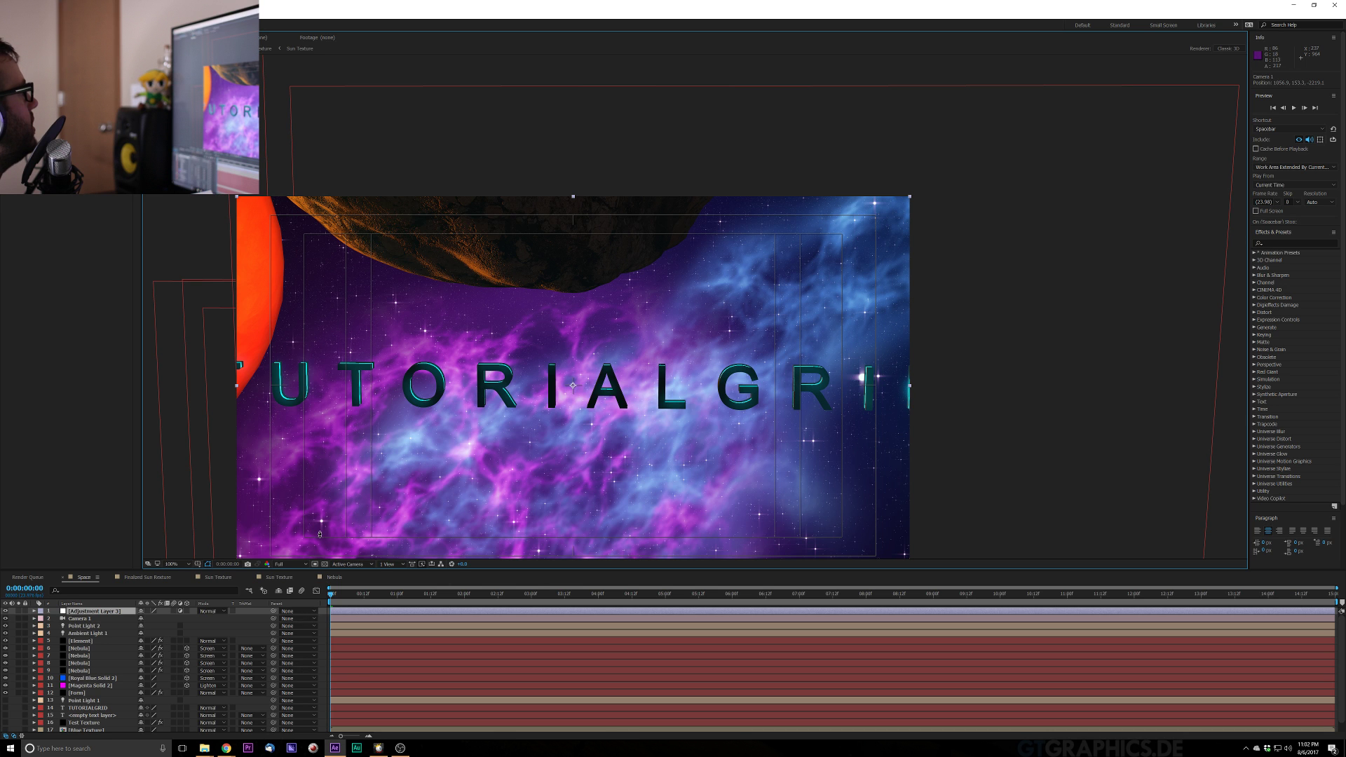
Set the composition's preview resolution to Quarter and play it back from the first frame
{"action": "key", "text": "space"}
{"action": "left_click", "coordinate": [289, 563]}
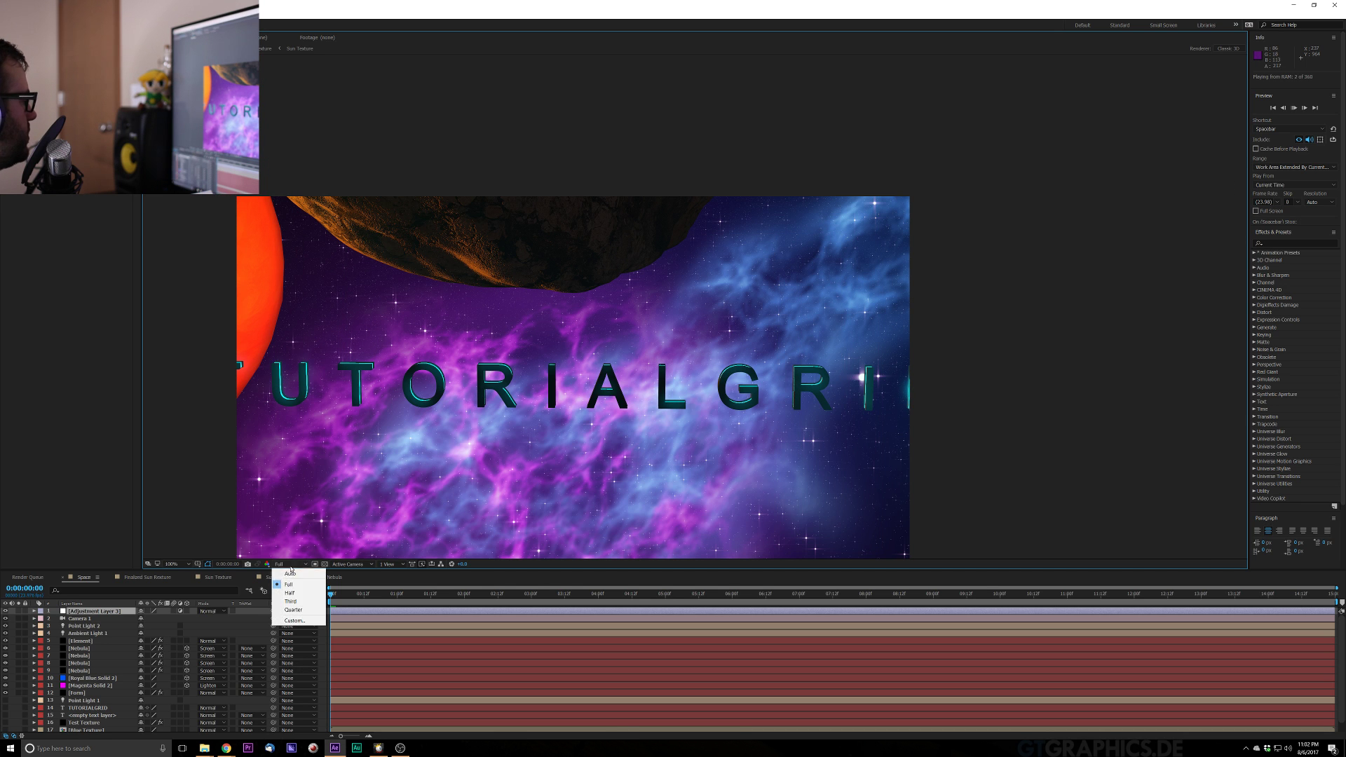
{"action": "left_click", "coordinate": [326, 603]}
{"action": "key", "text": "space"}
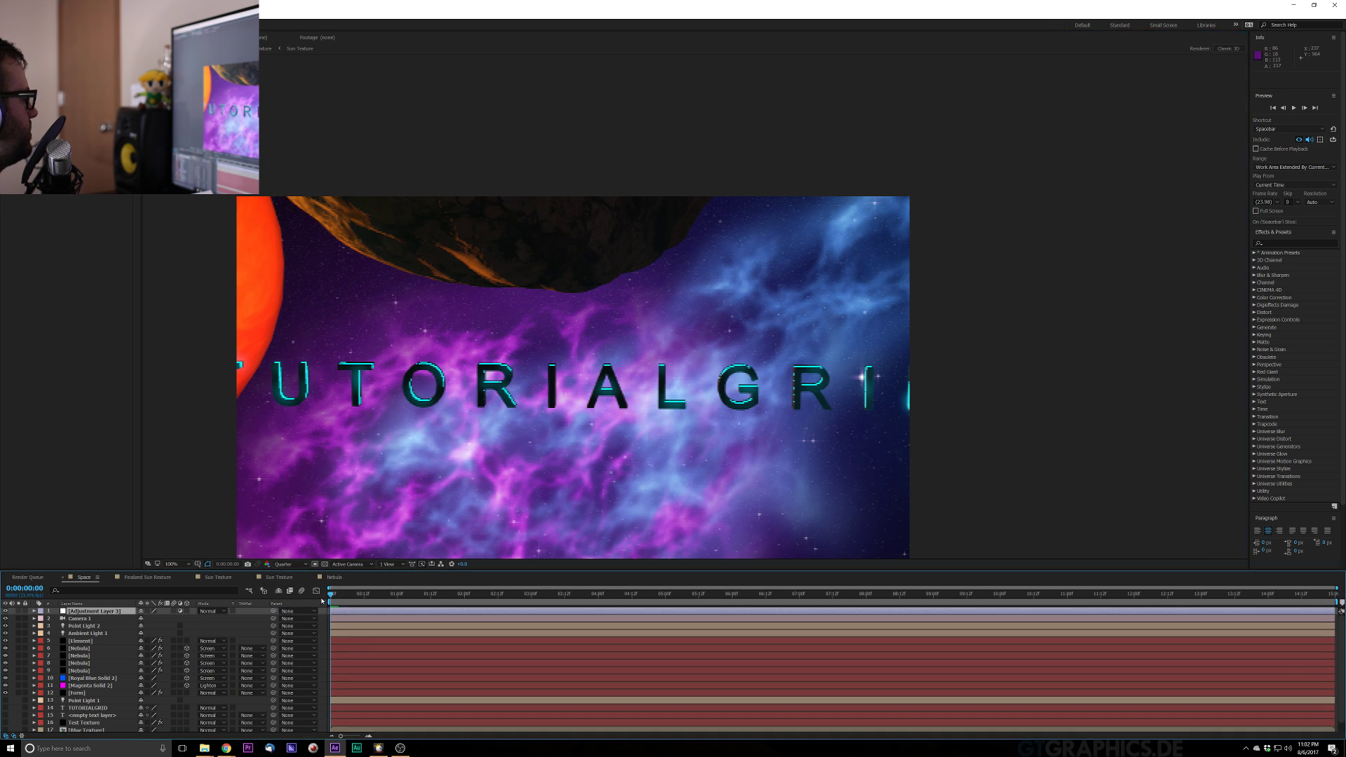
{"action": "scroll", "coordinate": [397, 413], "scroll_direction": "down", "scroll_amount": 2}
{"action": "key", "text": "space"}
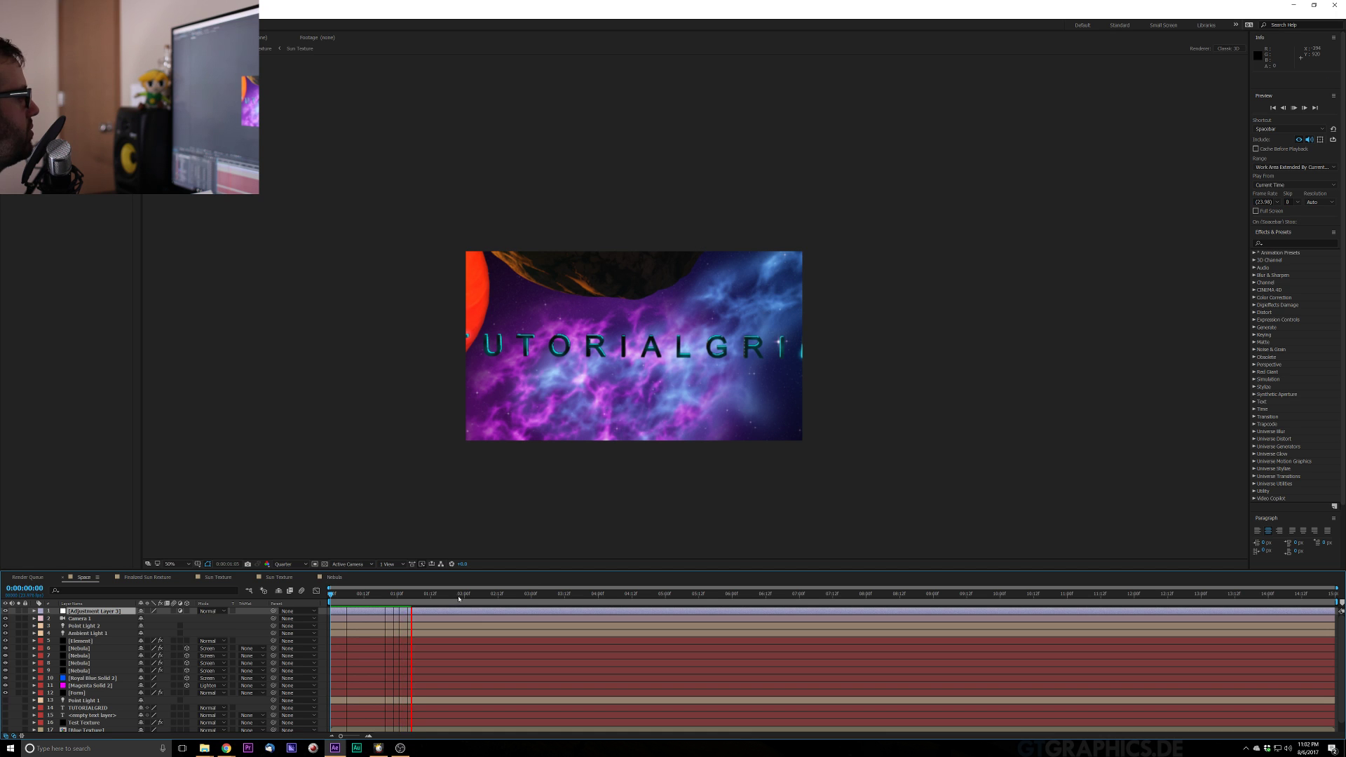
{"action": "left_click_drag", "start_coordinate": [460, 597], "coordinate": [1034, 596]}
{"action": "key", "text": "Home"}
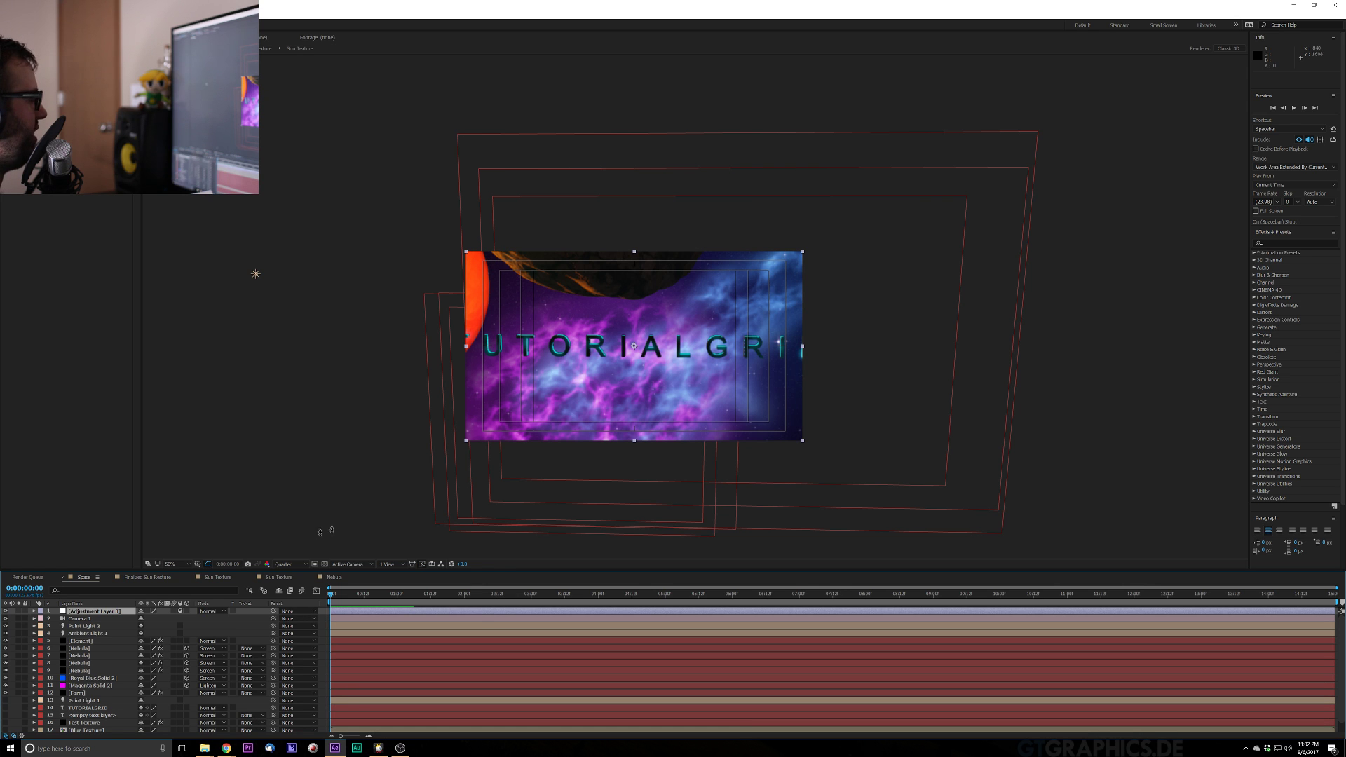
{"action": "key", "text": "space"}
{"action": "key", "text": "space"}
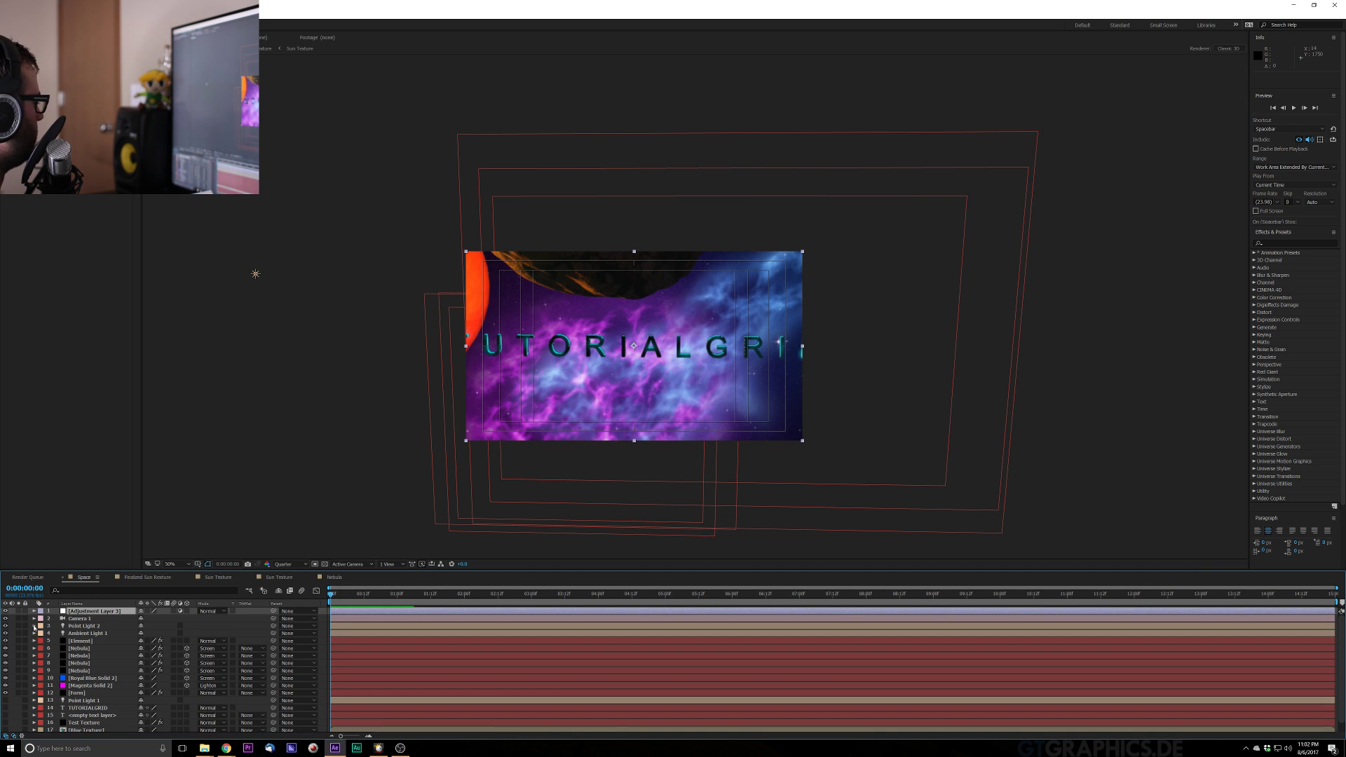
Reveal Camera 1's Transform properties and keyframe its Position at 0:00:14:23, pulled back until the whole title is in frame
{"action": "left_click", "coordinate": [35, 619]}
{"action": "left_click", "coordinate": [34, 619]}
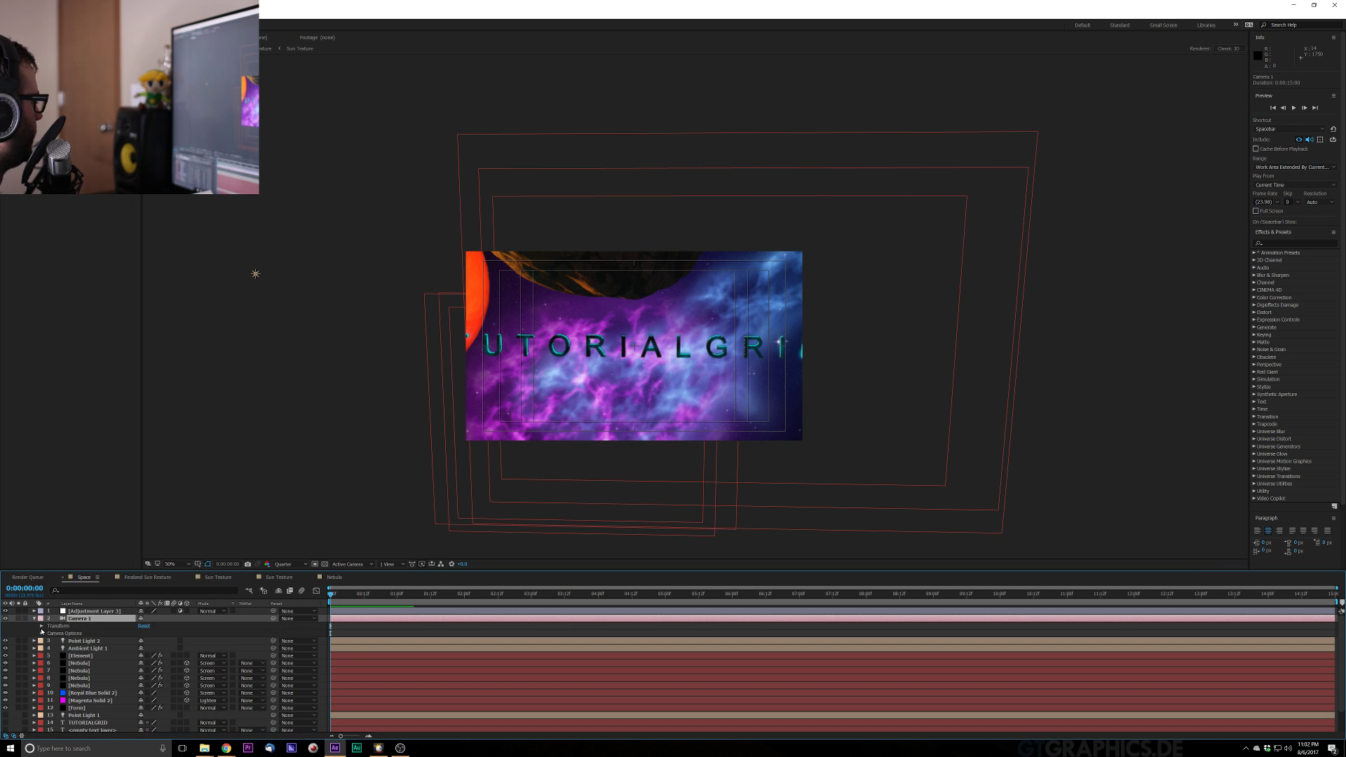
{"action": "left_click", "coordinate": [41, 627]}
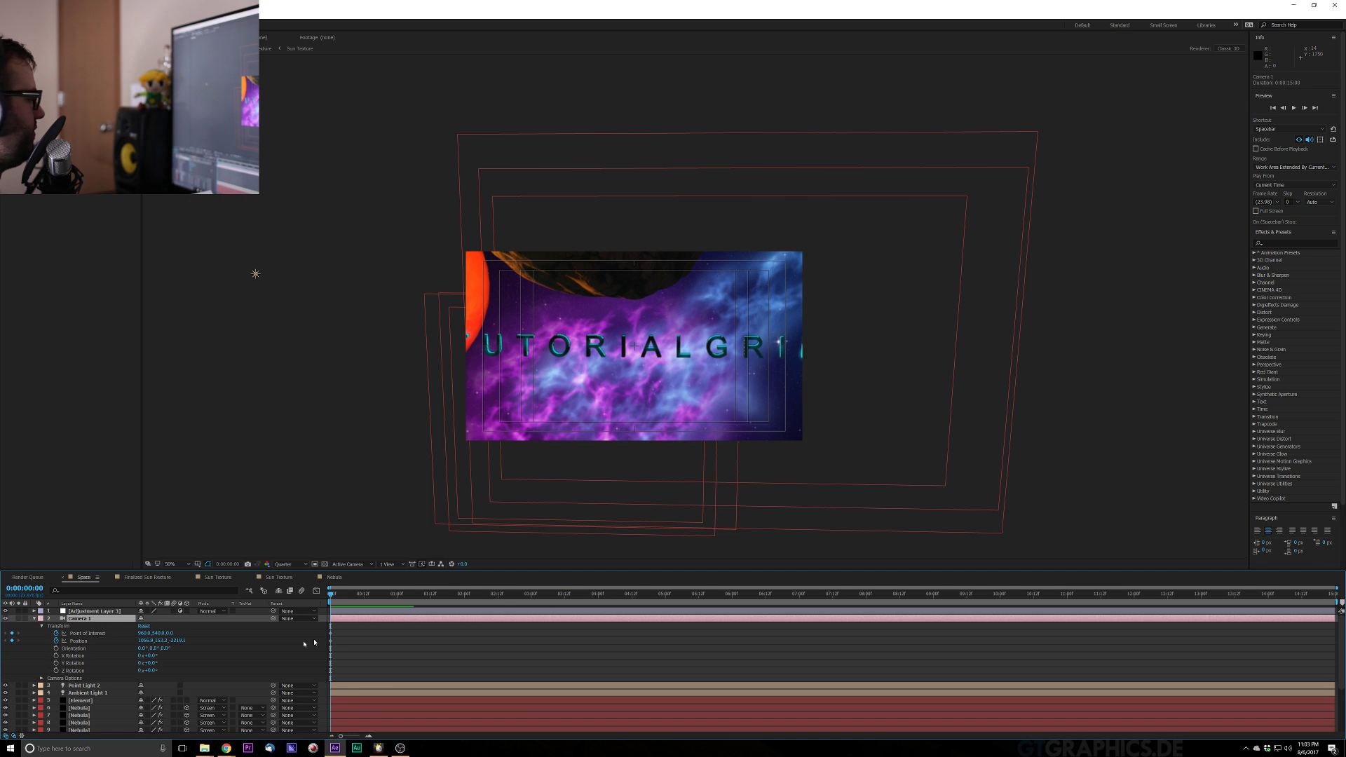
{"action": "left_click", "coordinate": [1332, 596]}
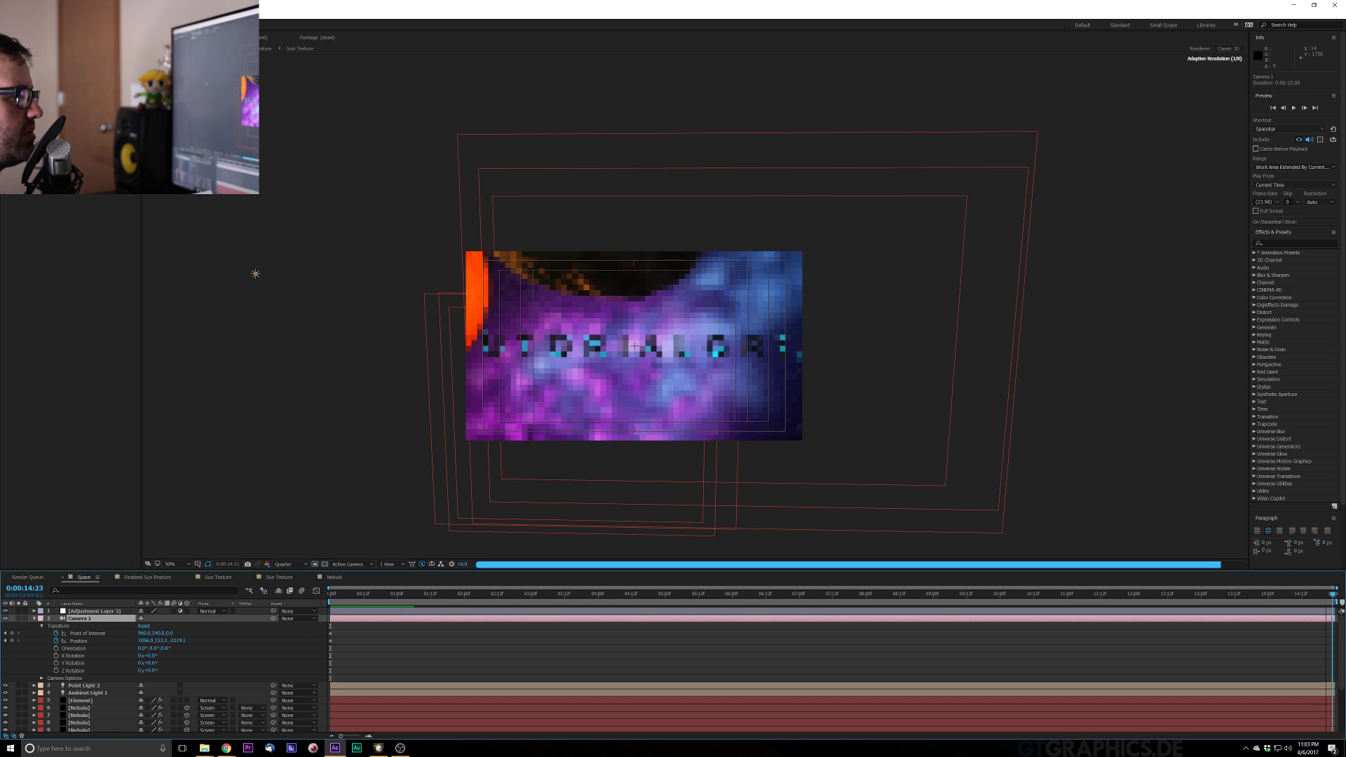
{"action": "left_click_drag", "start_coordinate": [684, 379], "coordinate": [698, 594]}
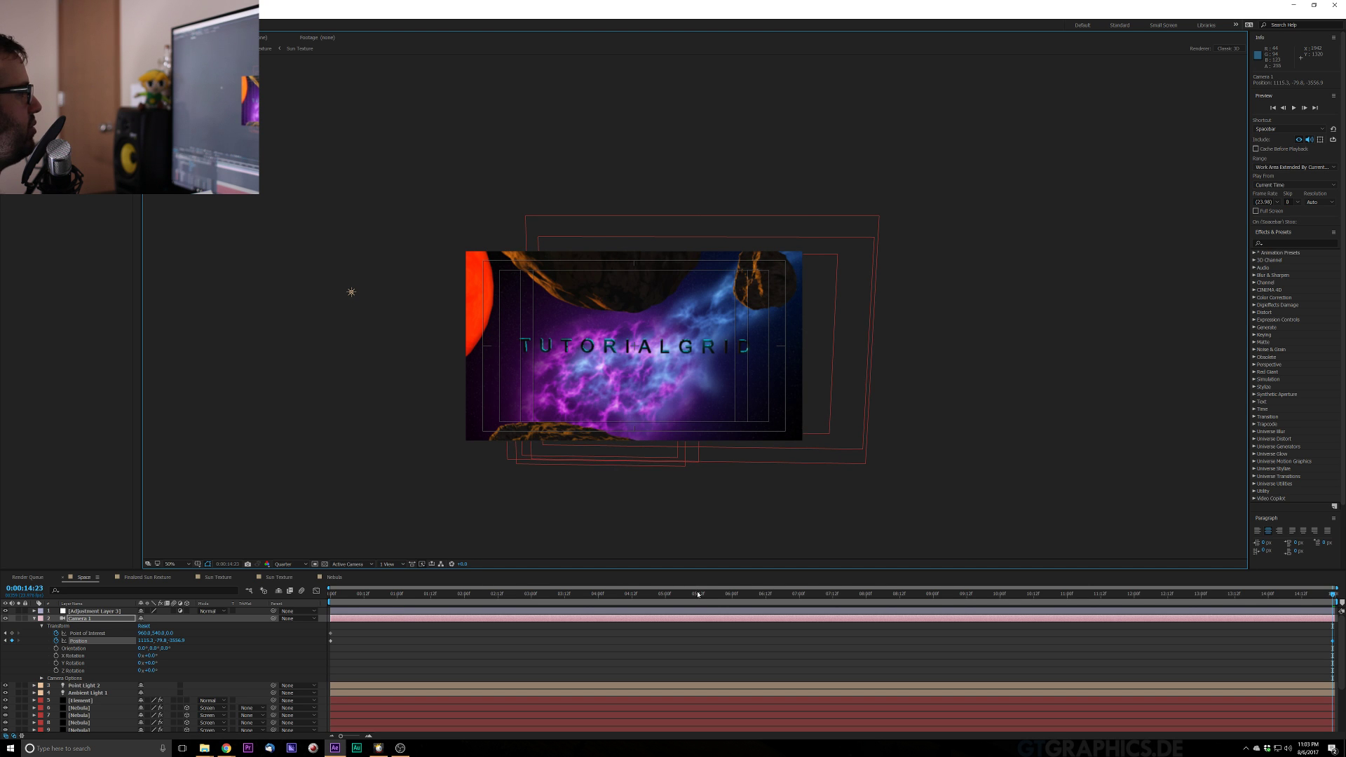
{"action": "scroll", "coordinate": [600, 378], "scroll_direction": "up", "scroll_amount": 1}
{"action": "scroll", "coordinate": [600, 337], "scroll_direction": "down", "scroll_amount": 1}
{"action": "scroll", "coordinate": [600, 331], "scroll_direction": "up", "scroll_amount": 1}
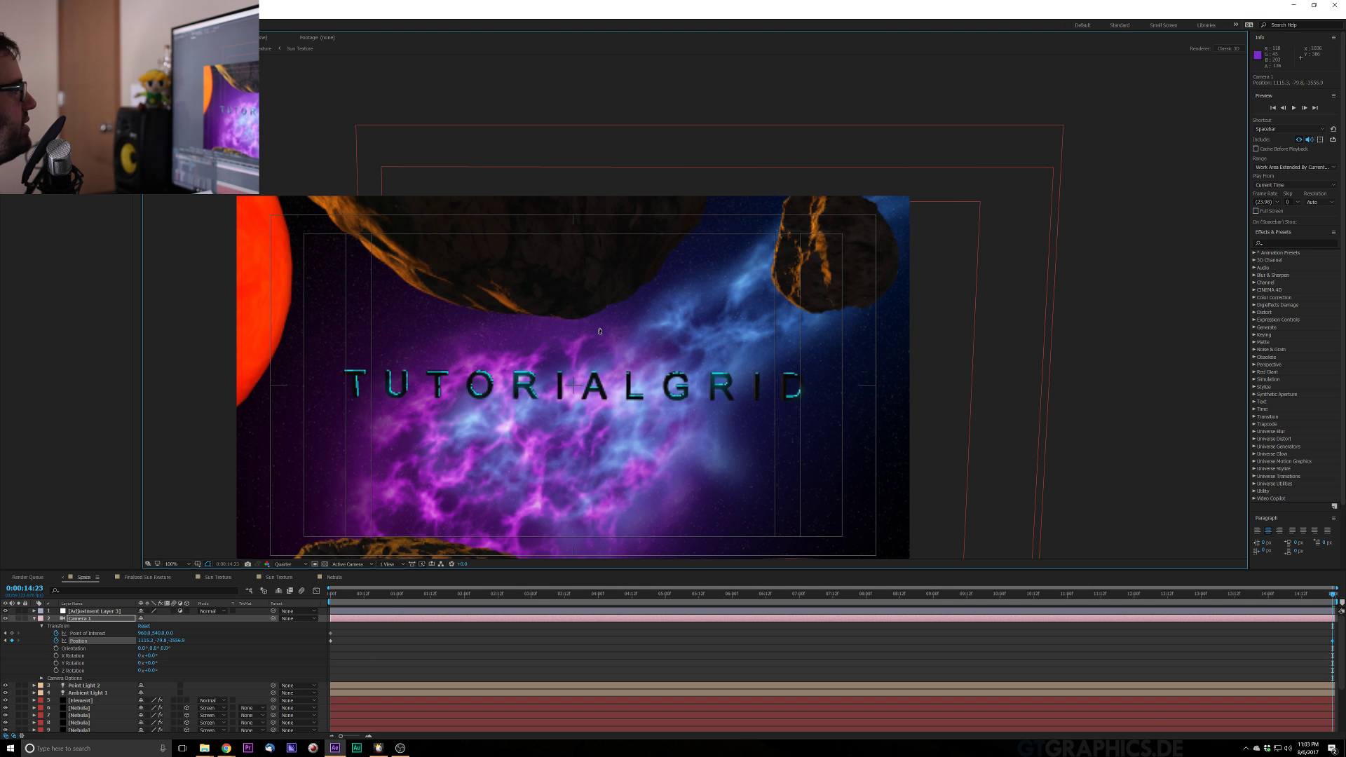
Preview the camera's pull-back from the beginning of the timeline and return to the first frame
{"action": "left_click", "coordinate": [329, 598]}
{"action": "key", "text": "space"}
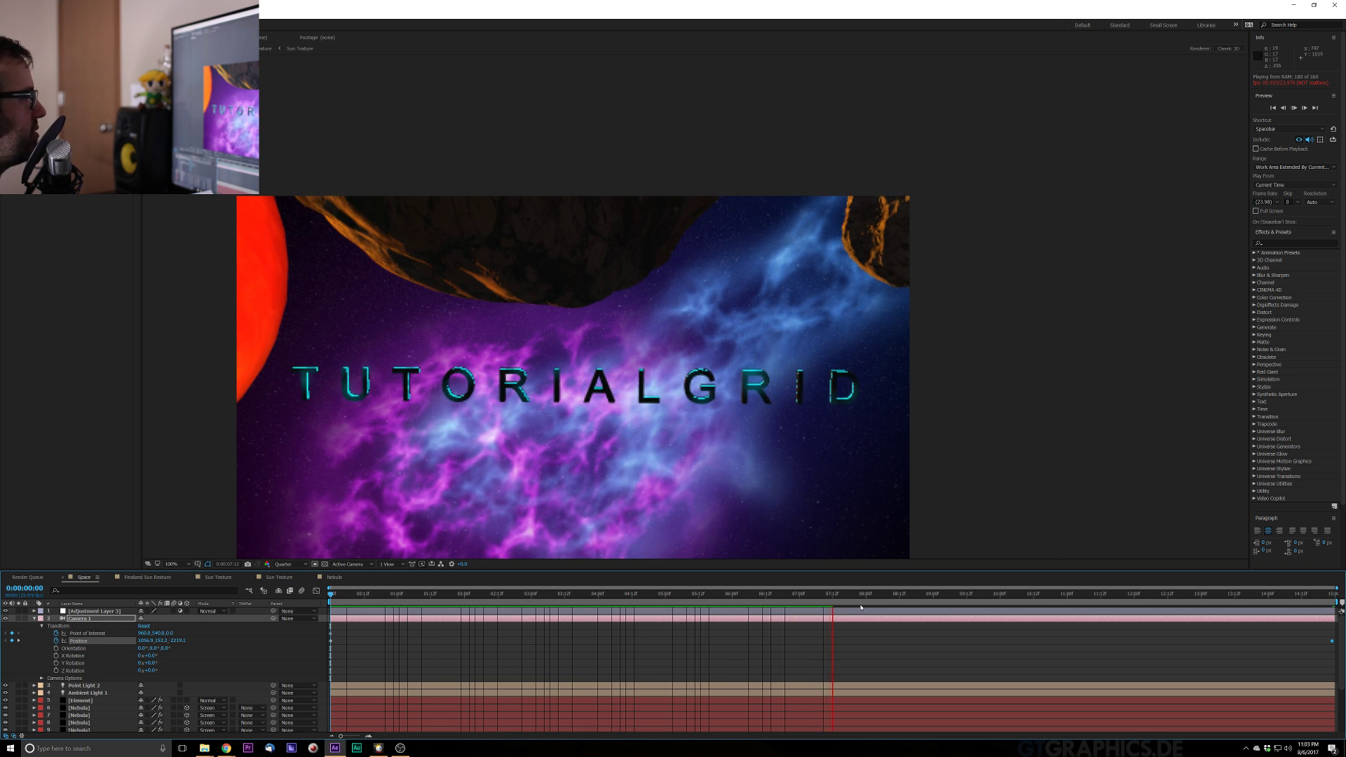
{"action": "key", "text": "space"}
{"action": "left_click_drag", "start_coordinate": [691, 604], "coordinate": [322, 634]}
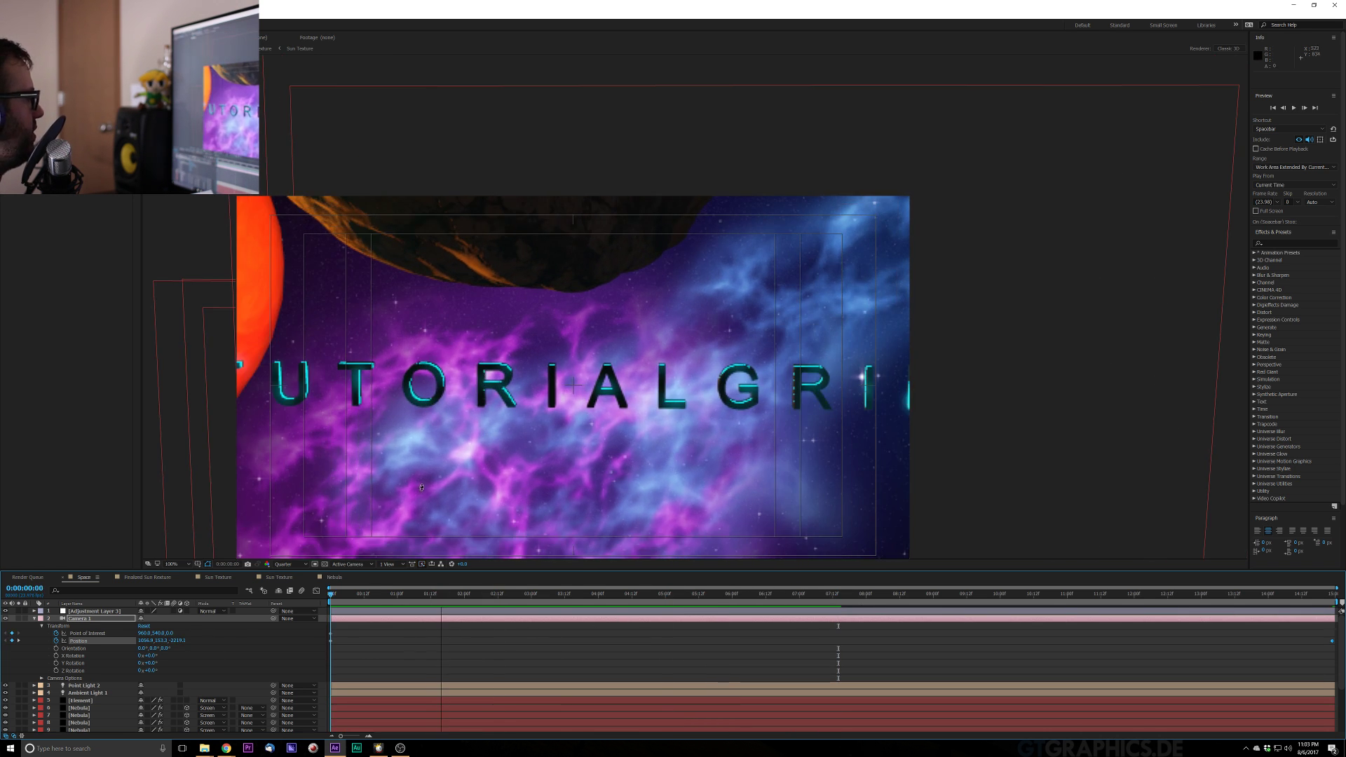
Preview the camera's pull-back from the first frame to 0:00:02:19
{"action": "scroll", "coordinate": [469, 491], "scroll_direction": "down", "scroll_amount": 1}
{"action": "key", "text": "space"}
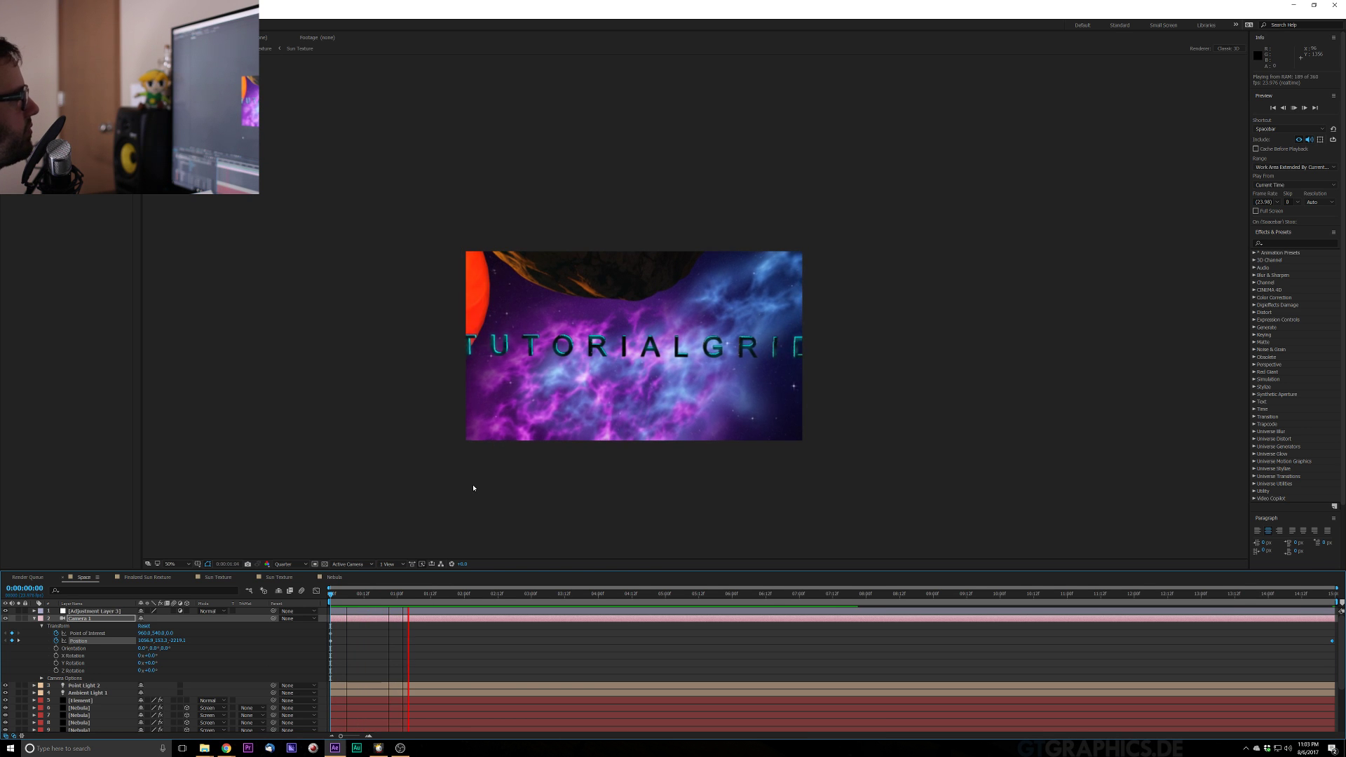
{"action": "key", "text": "space"}
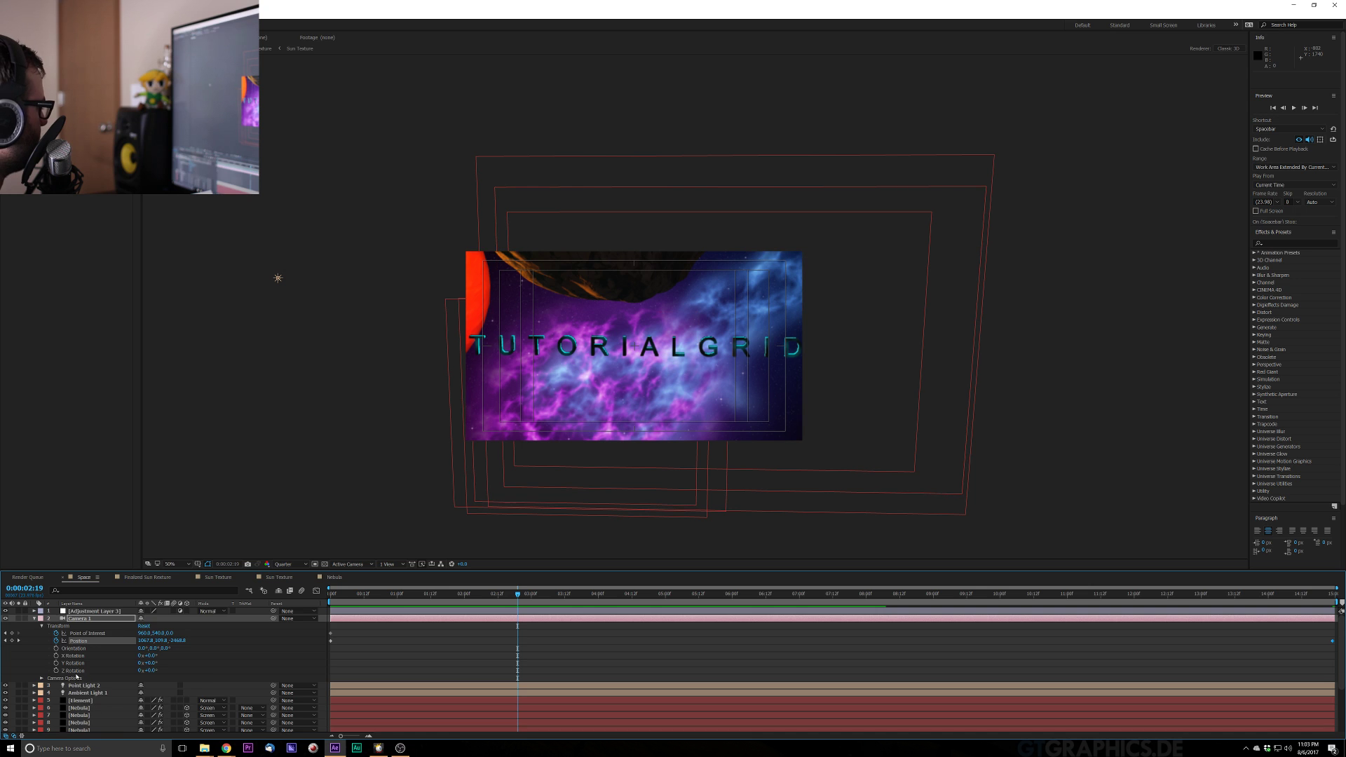
Adjust the Form layer's Disperse amount and preview the star particles from 0:00:02:19 to 0:00:04:12
{"action": "scroll", "coordinate": [99, 709], "scroll_direction": "down", "scroll_amount": 3}
{"action": "left_click", "coordinate": [77, 683]}
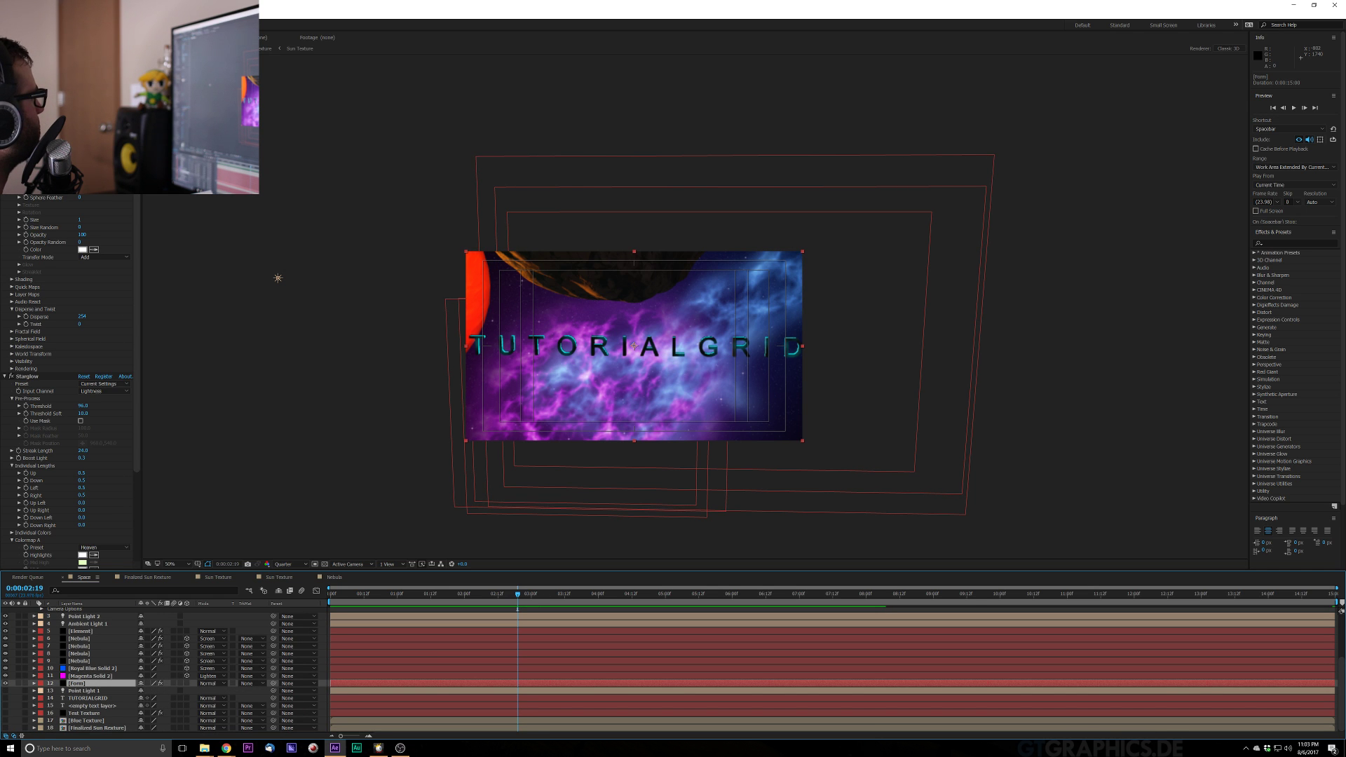
{"action": "left_click_drag", "start_coordinate": [82, 317], "coordinate": [85, 317]}
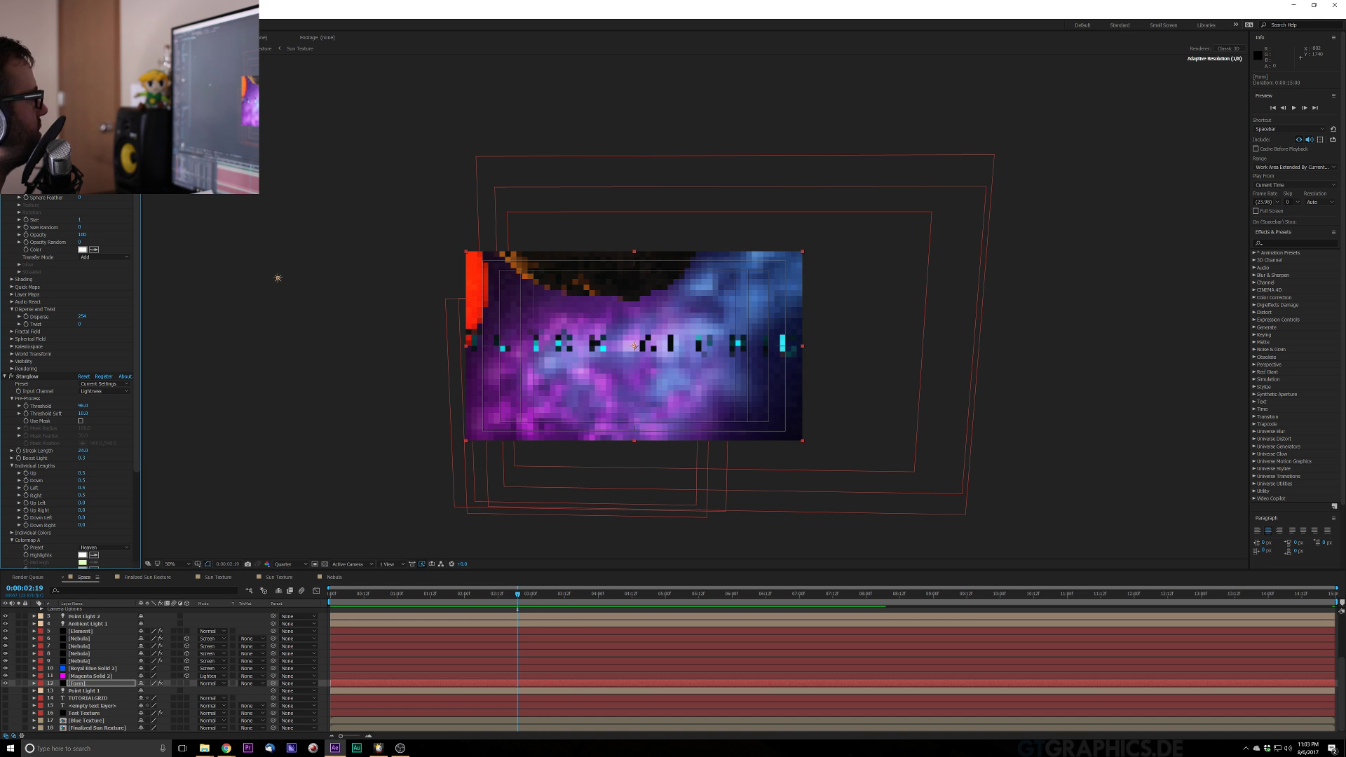
{"action": "key", "text": "period"}
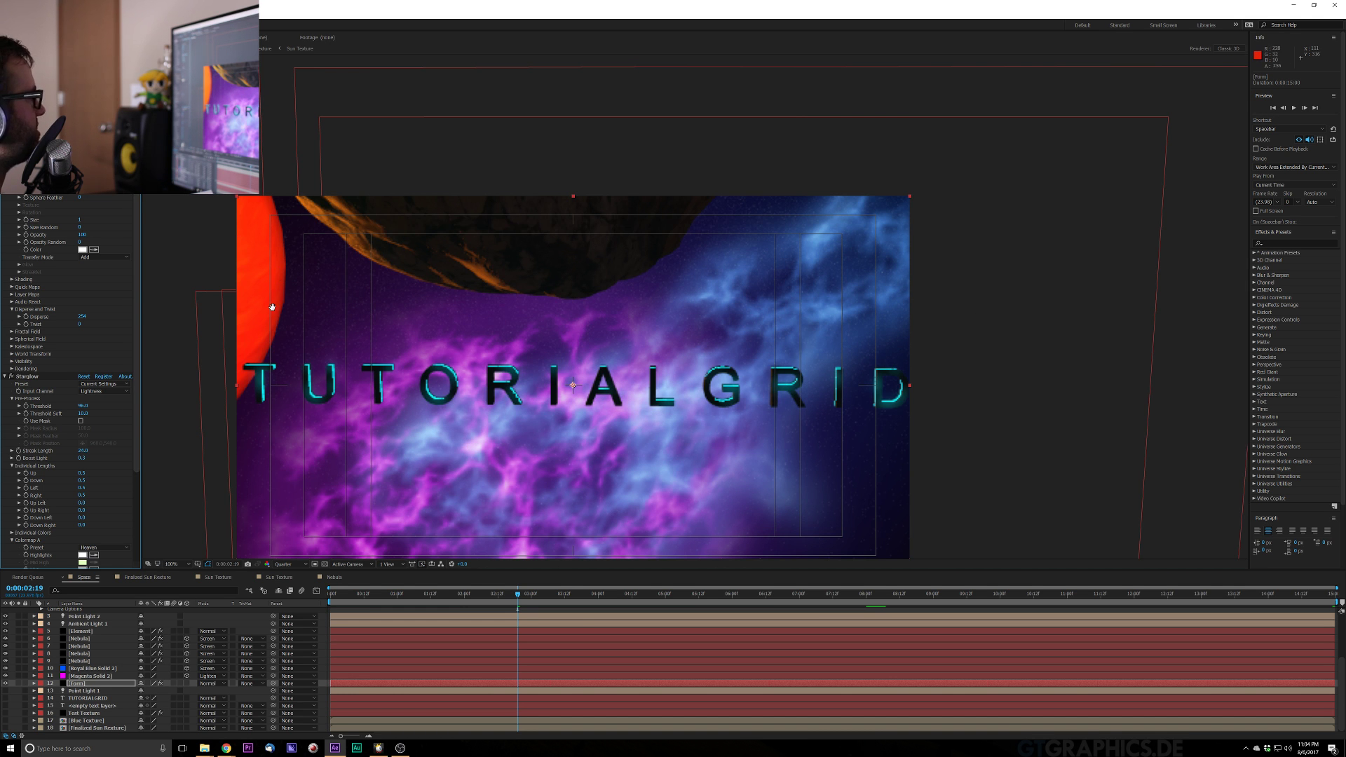
{"action": "key", "text": "space"}
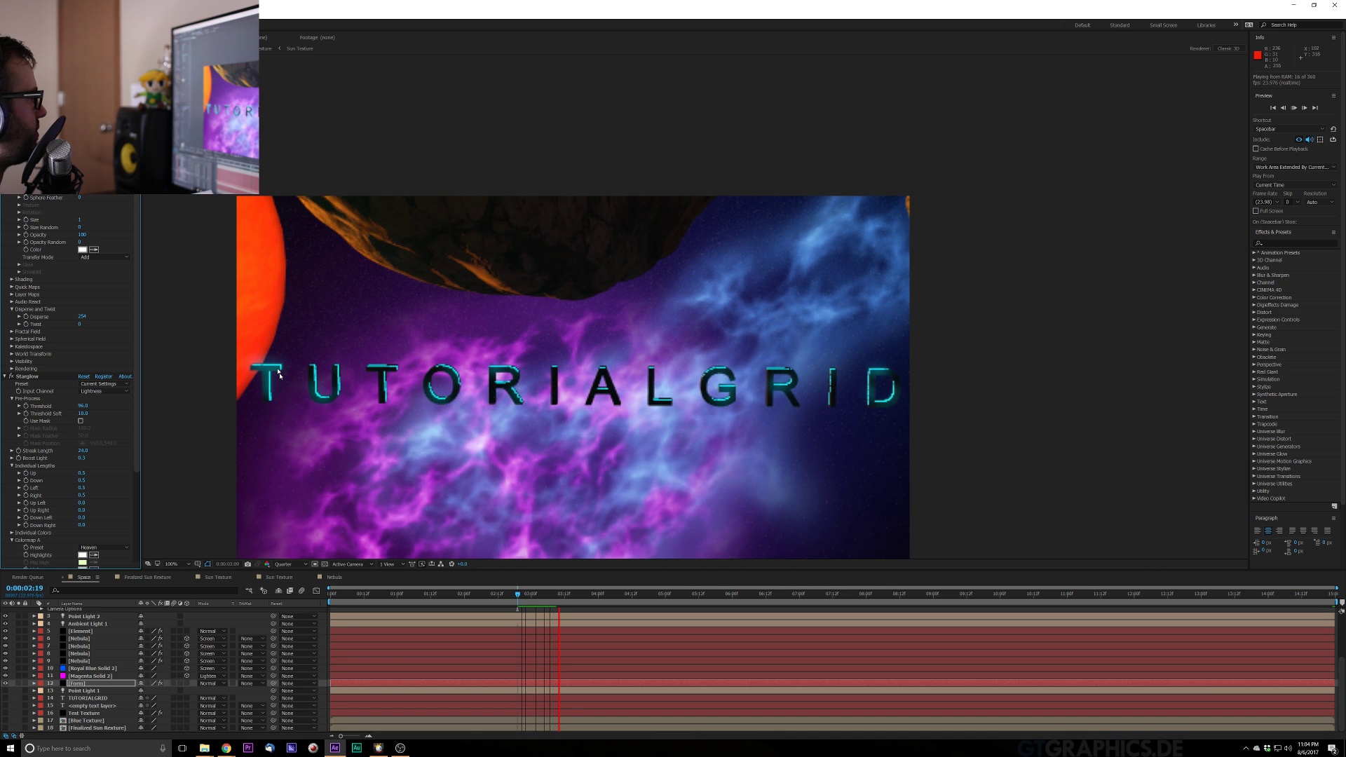
{"action": "key", "text": "space"}
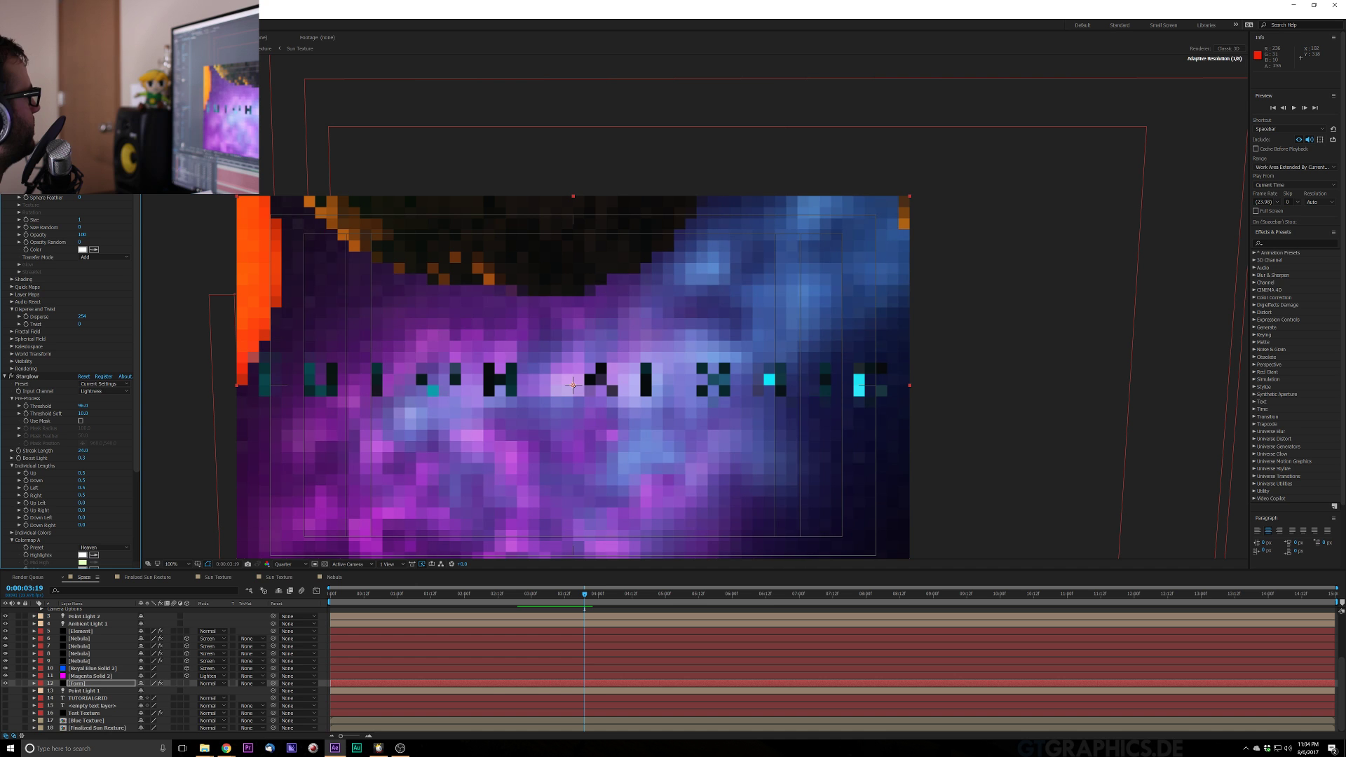
{"action": "key", "text": "space"}
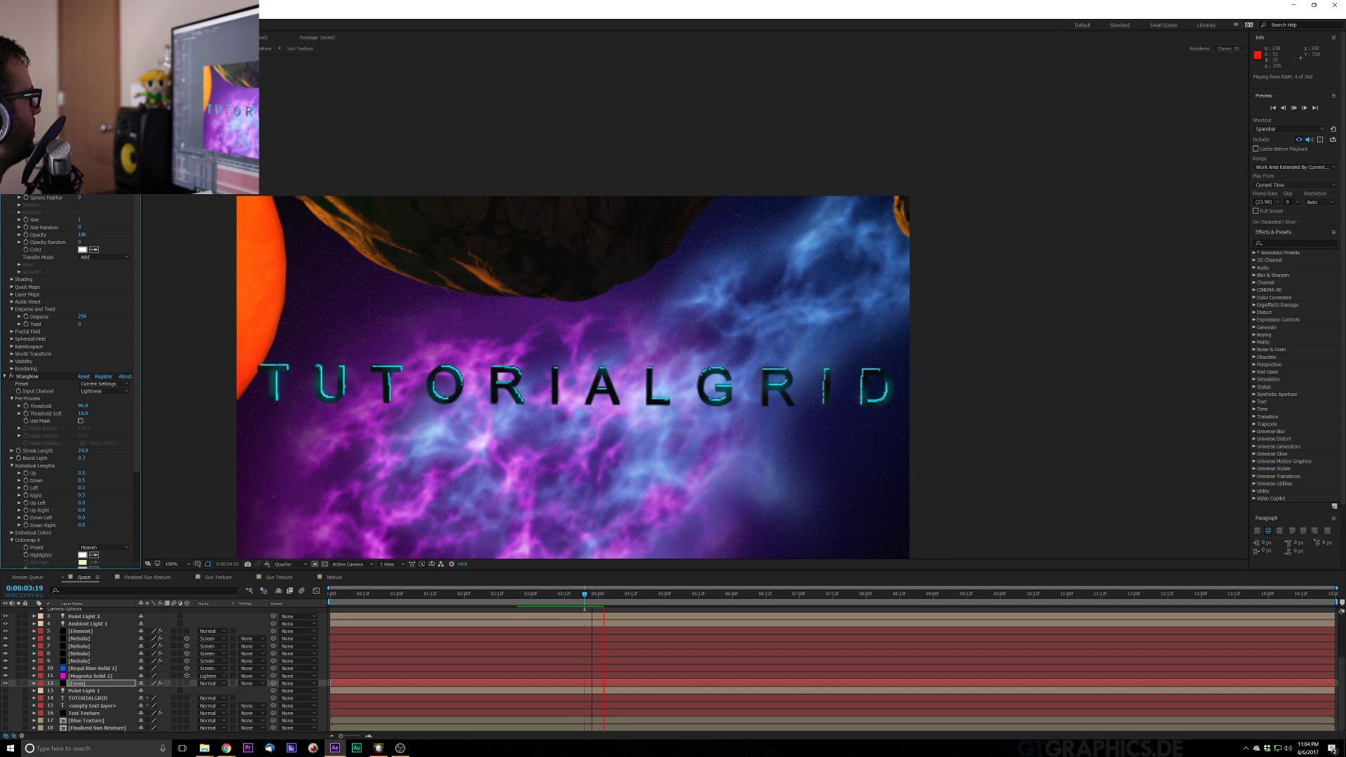
{"action": "key", "text": "space"}
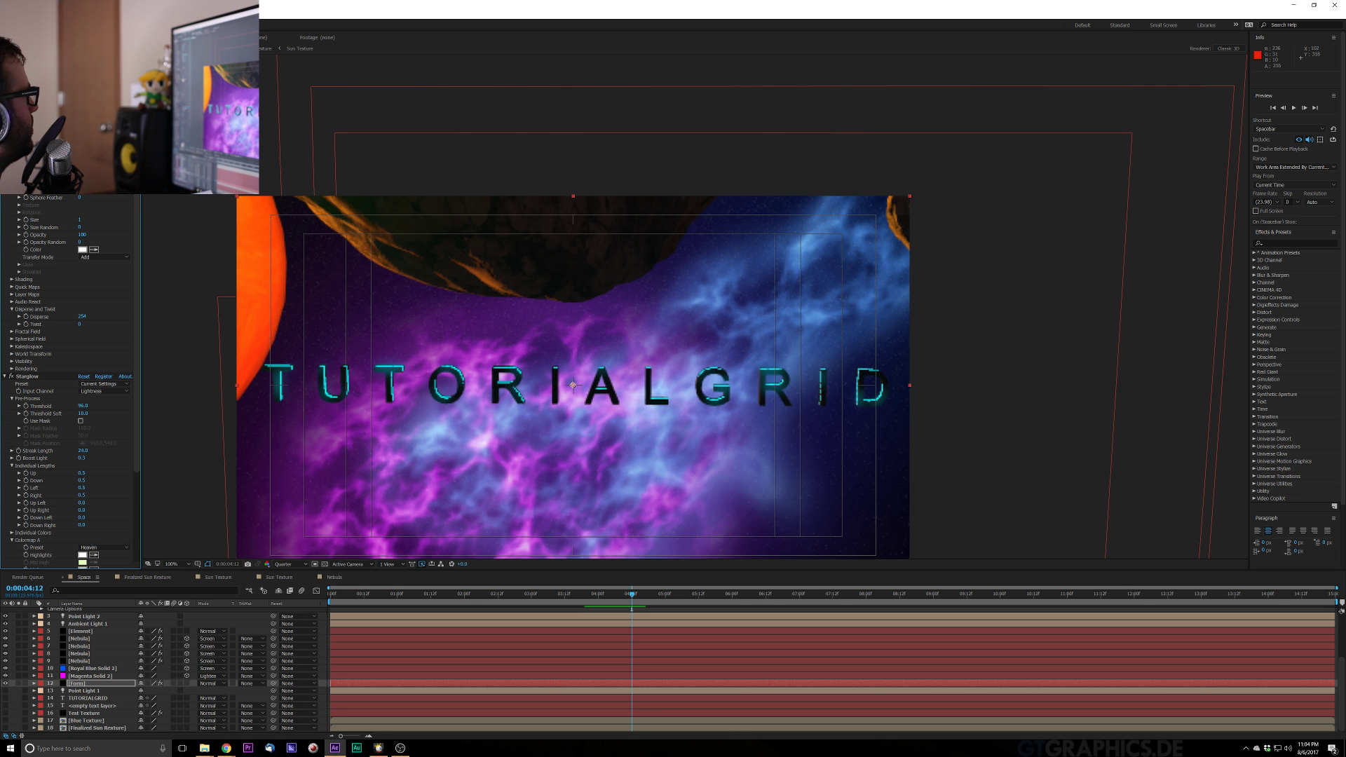
Raise the Form layer's Disperse amount further and preview the animation up to 0:00:11:15
{"action": "left_click_drag", "start_coordinate": [82, 317], "coordinate": [89, 317]}
{"action": "key", "text": "space"}
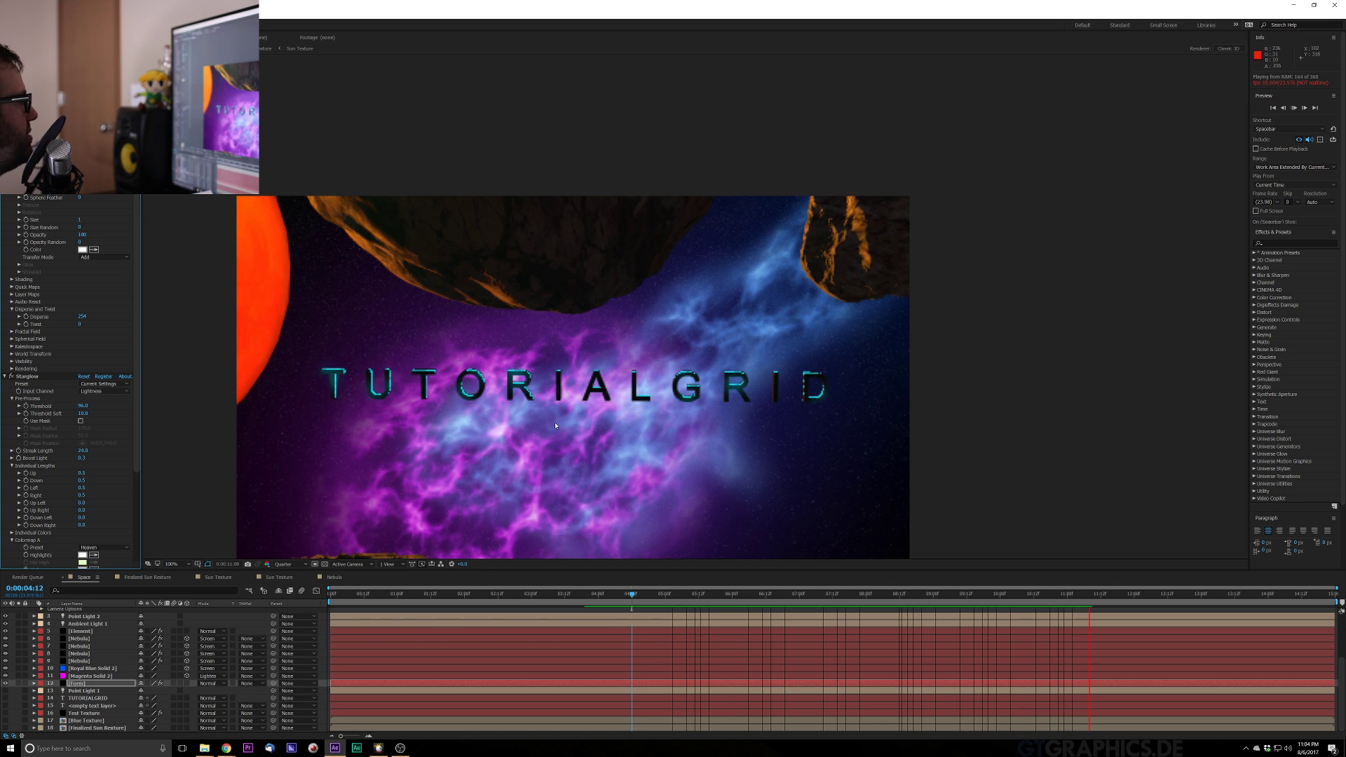
{"action": "key", "text": "space"}
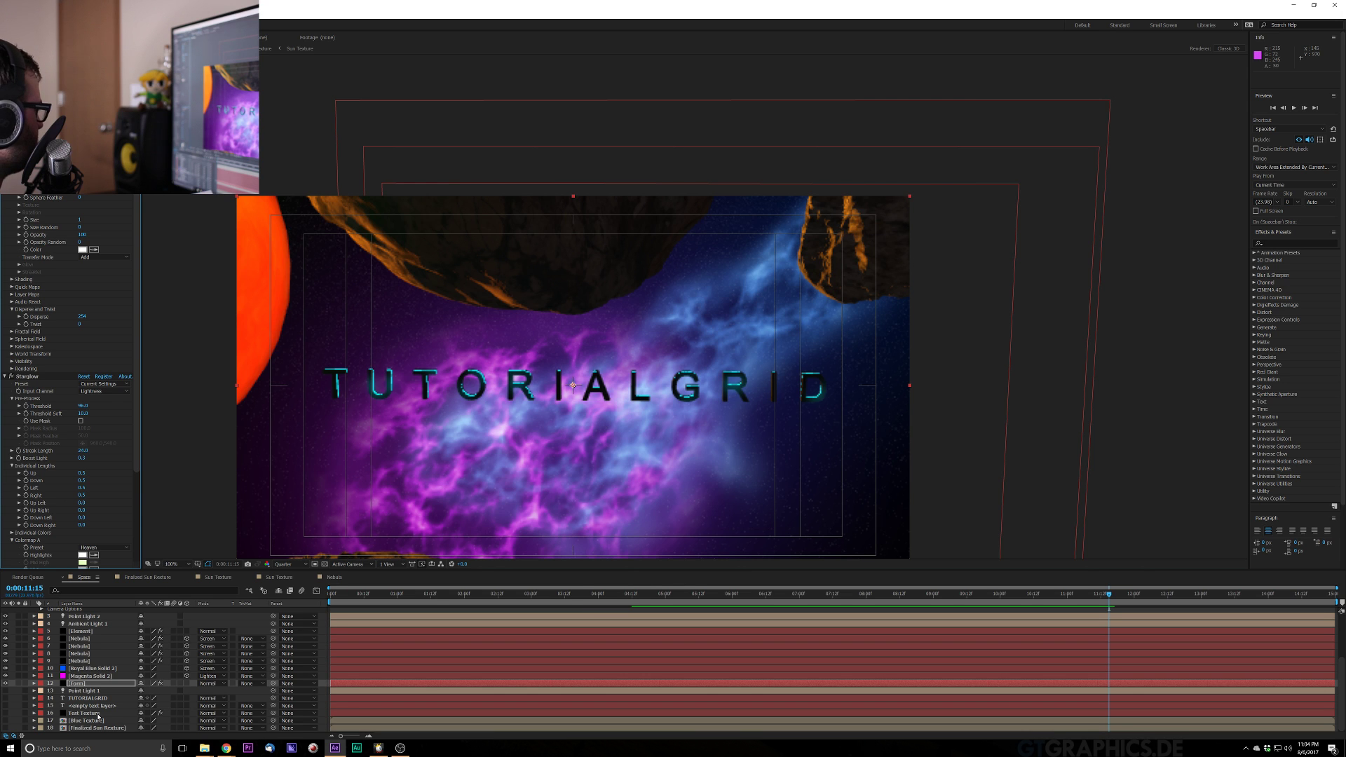
Open the scene setup of the Element layer and hide the SphereModel sun
{"action": "scroll", "coordinate": [111, 642], "scroll_direction": "up", "scroll_amount": 1}
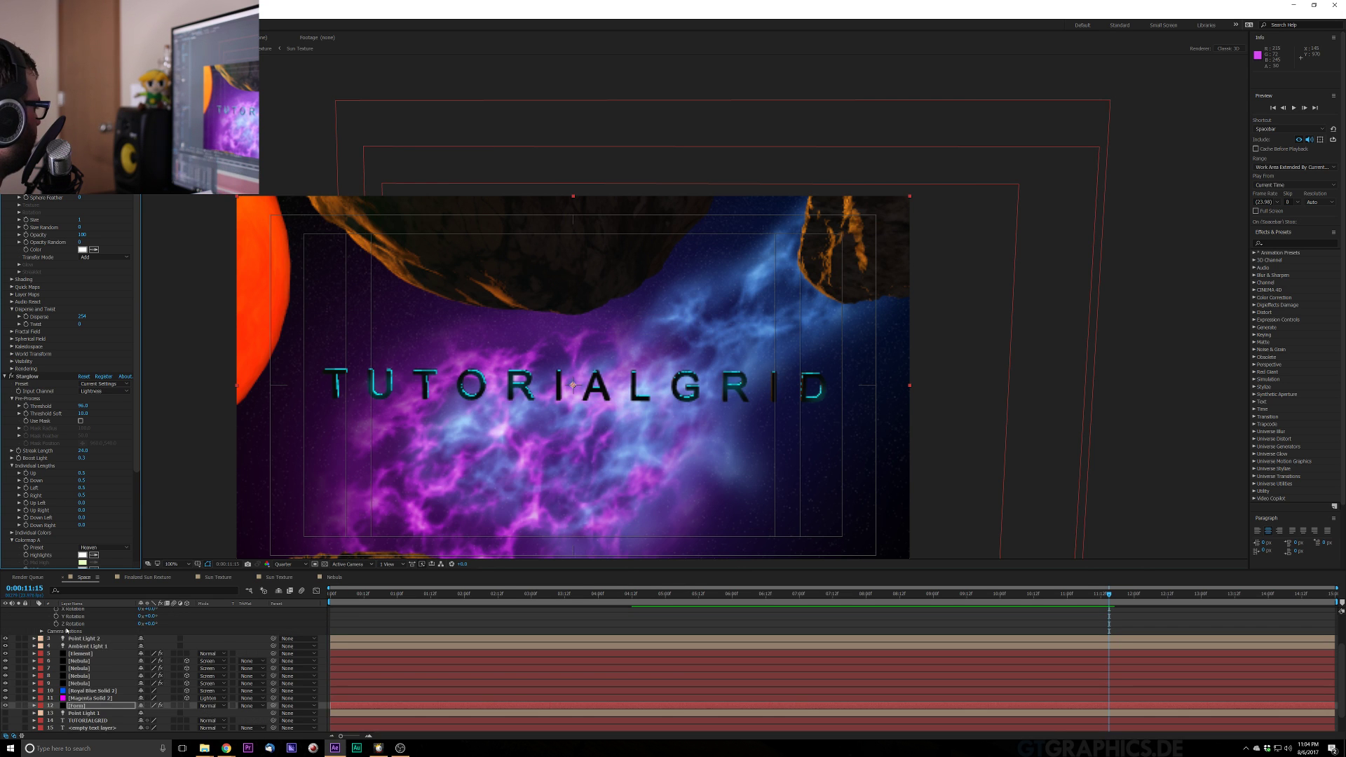
{"action": "left_click", "coordinate": [89, 657]}
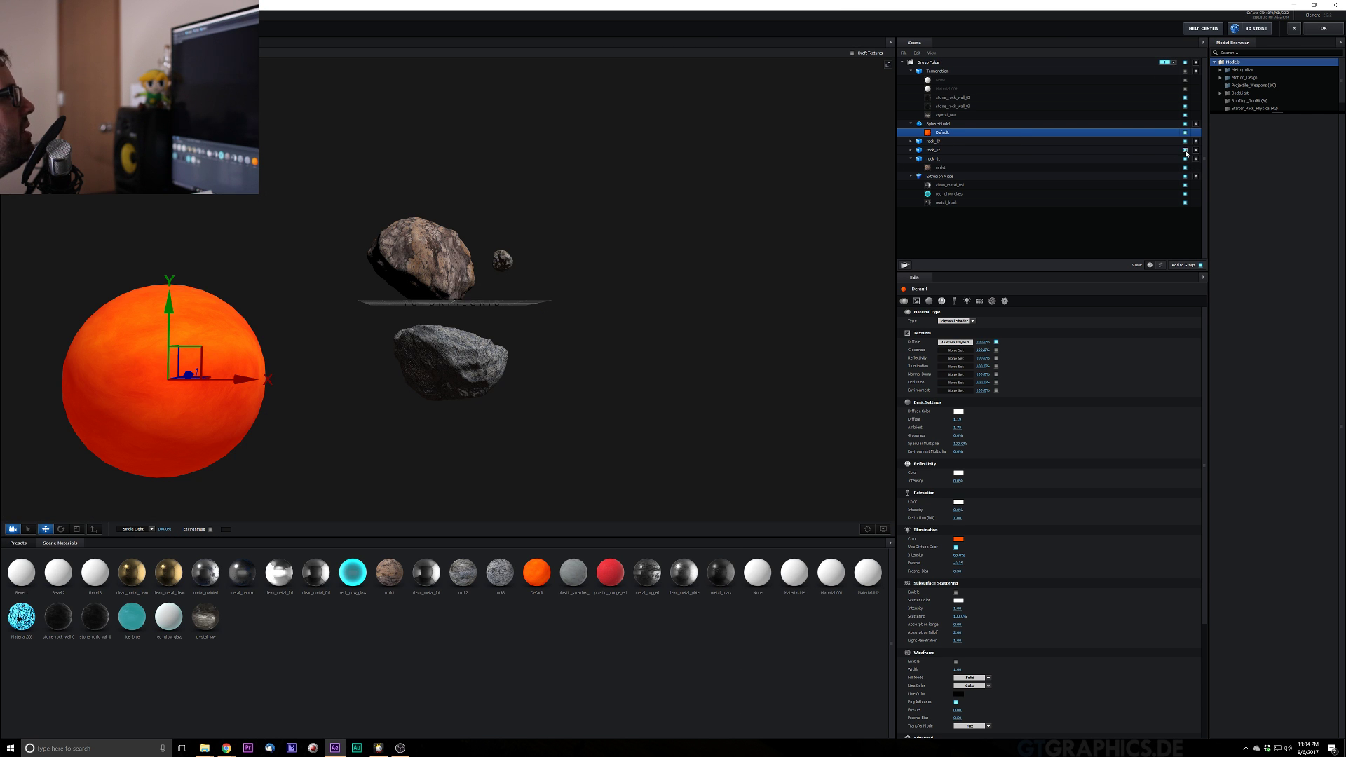
{"action": "left_click", "coordinate": [1184, 125]}
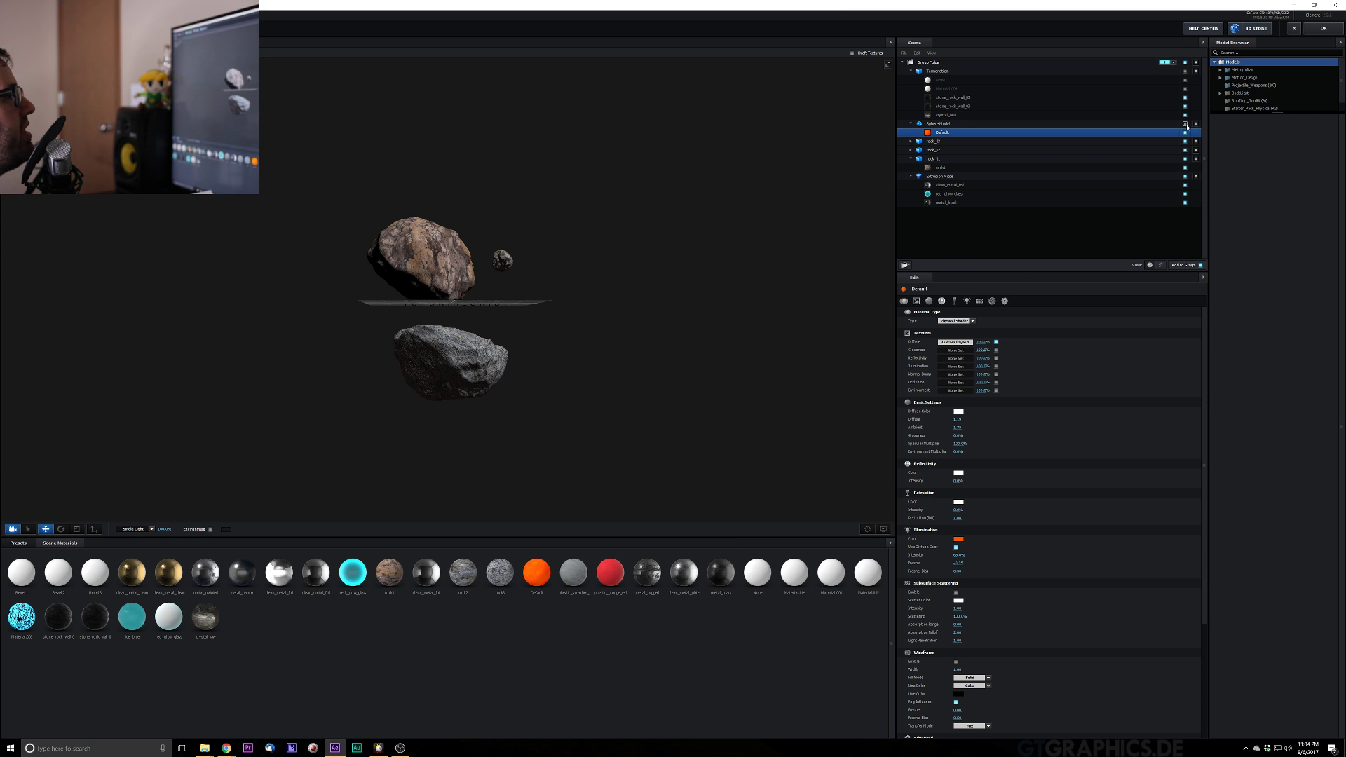
{"action": "mouse_move", "coordinate": [596, 253]}
{"action": "left_mouse_down"}
{"action": "mouse_move", "coordinate": [589, 288]}
{"action": "mouse_move", "coordinate": [583, 268]}
{"action": "left_mouse_up"}
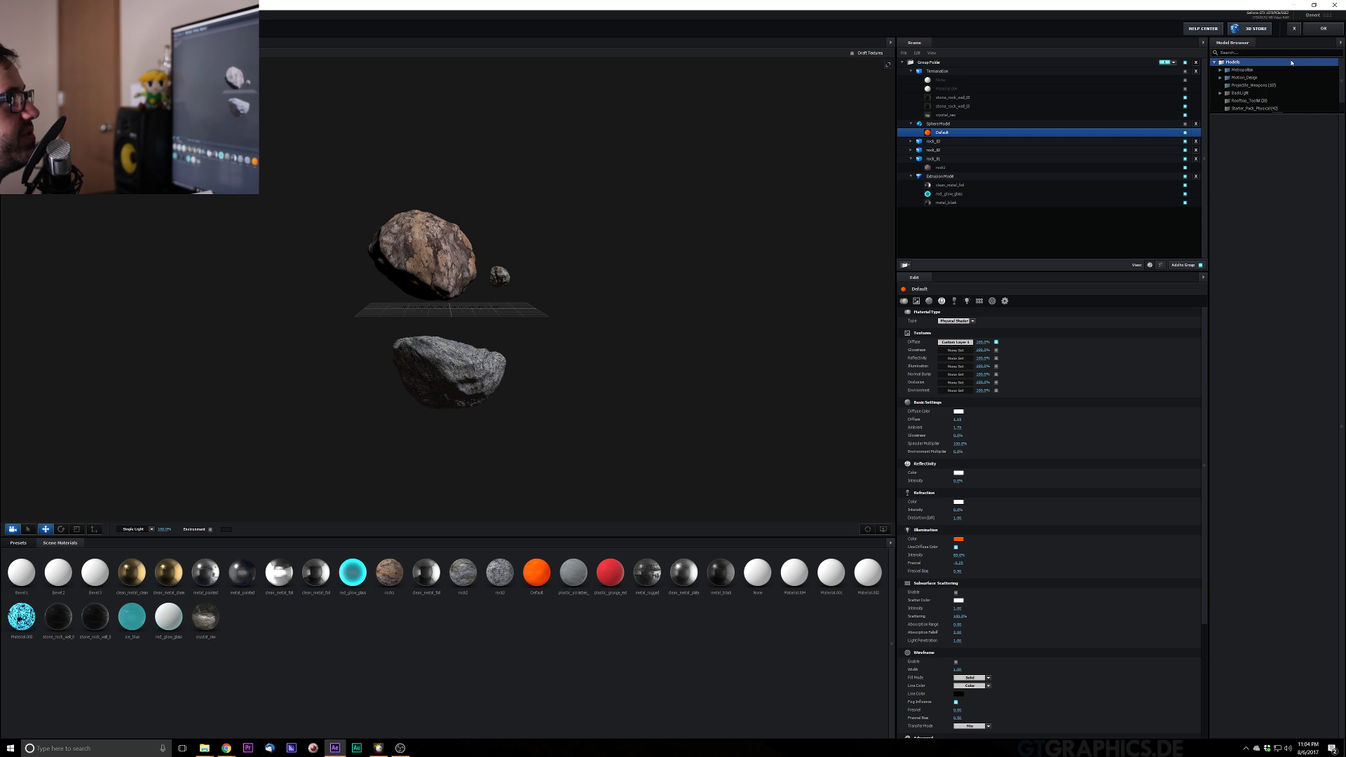
Browse the model library to Starter_Pack_Physical and add the dead_planet model to the scene
{"action": "double_click", "coordinate": [1242, 69]}
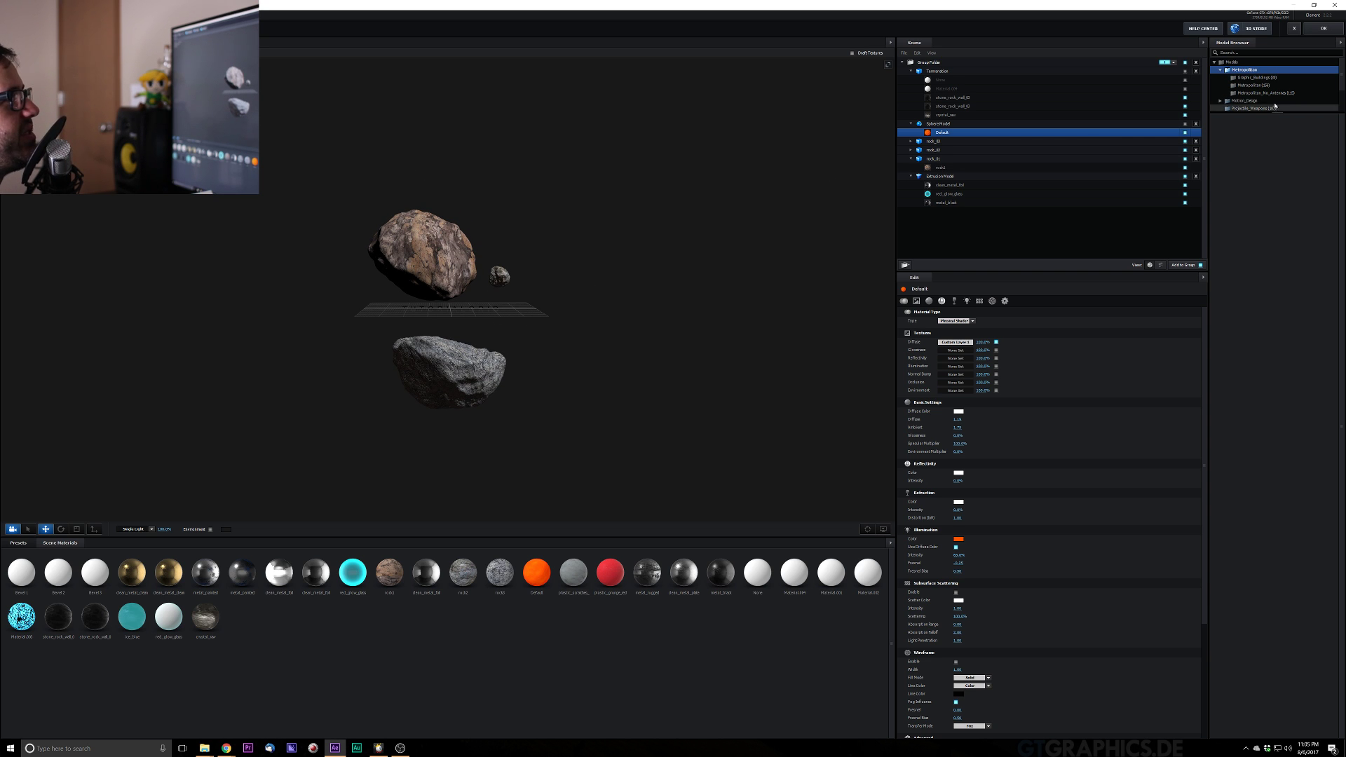
{"action": "scroll", "coordinate": [1253, 78], "scroll_direction": "down", "scroll_amount": 1}
{"action": "double_click", "coordinate": [1252, 77]}
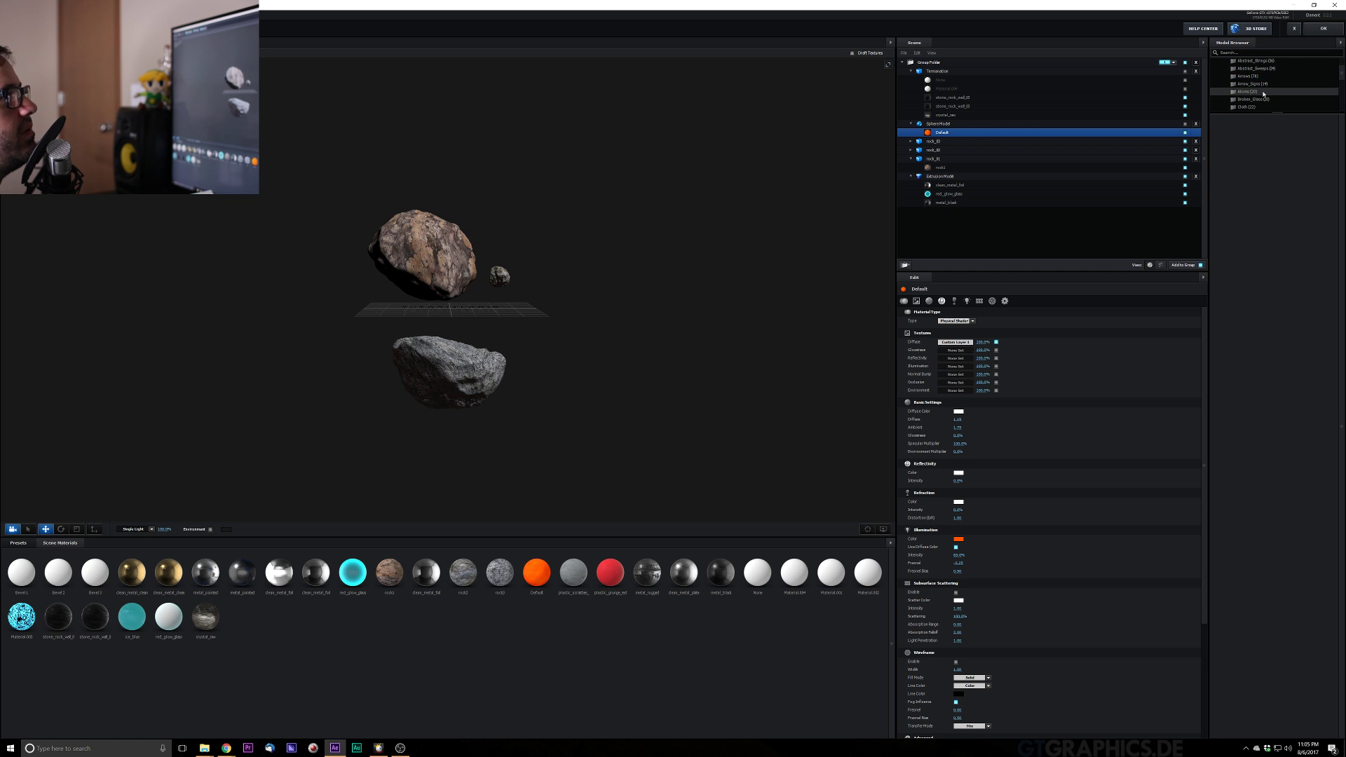
{"action": "scroll", "coordinate": [1265, 87], "scroll_direction": "down", "scroll_amount": 3}
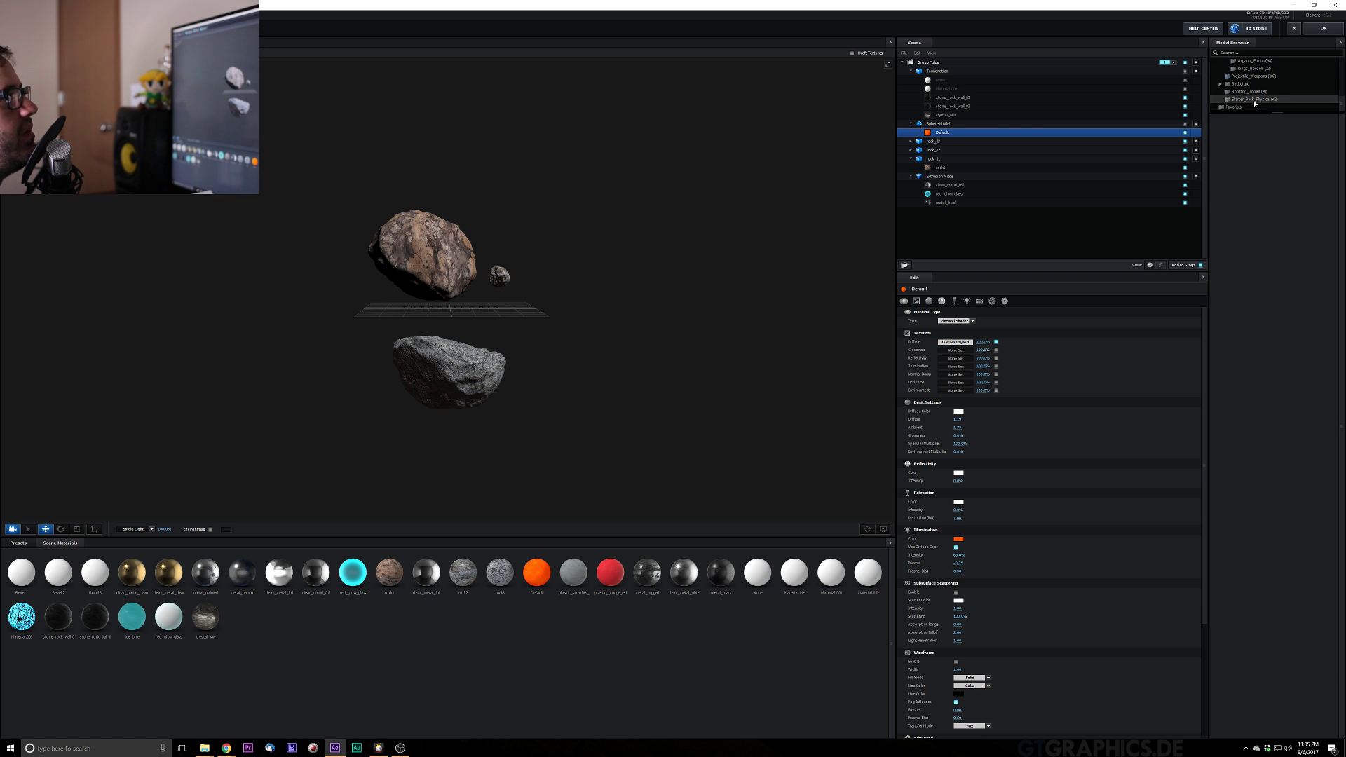
{"action": "left_click", "coordinate": [1280, 100]}
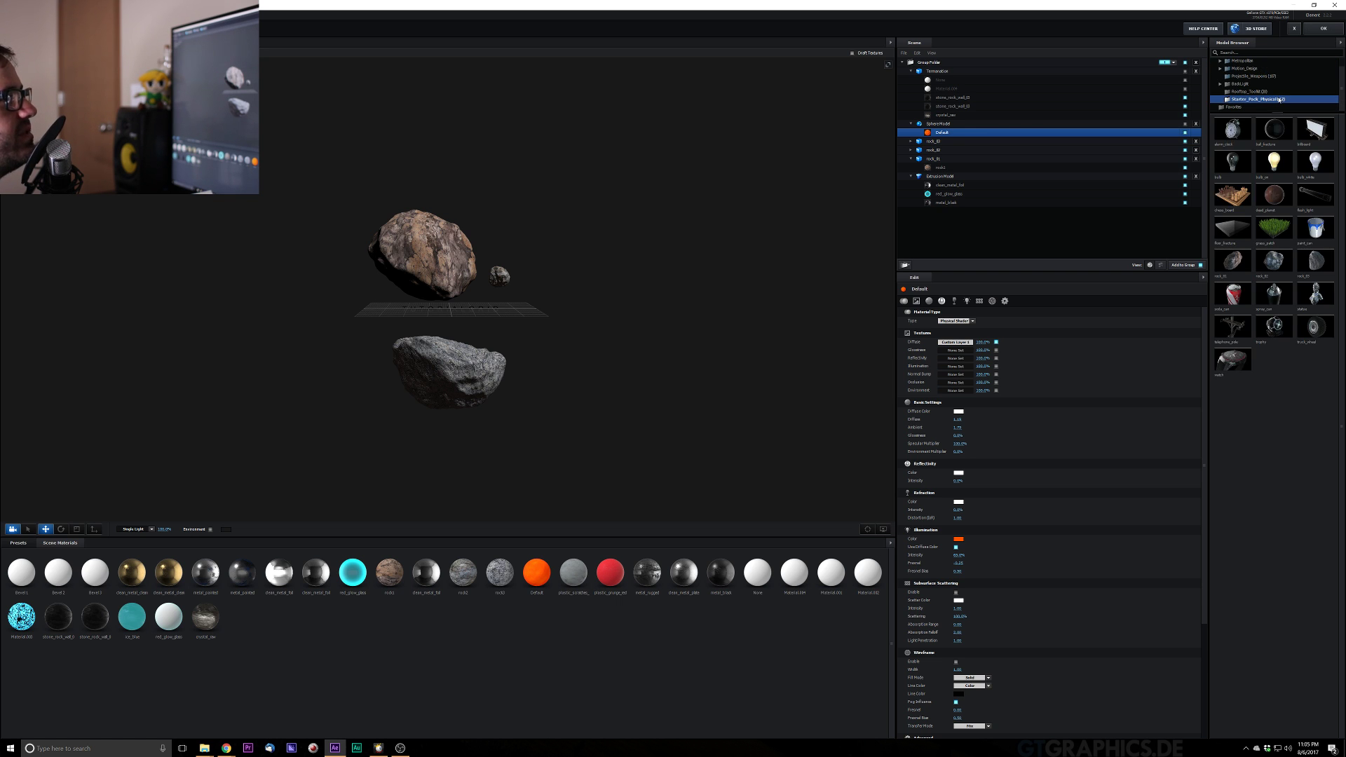
{"action": "double_click", "coordinate": [1275, 200]}
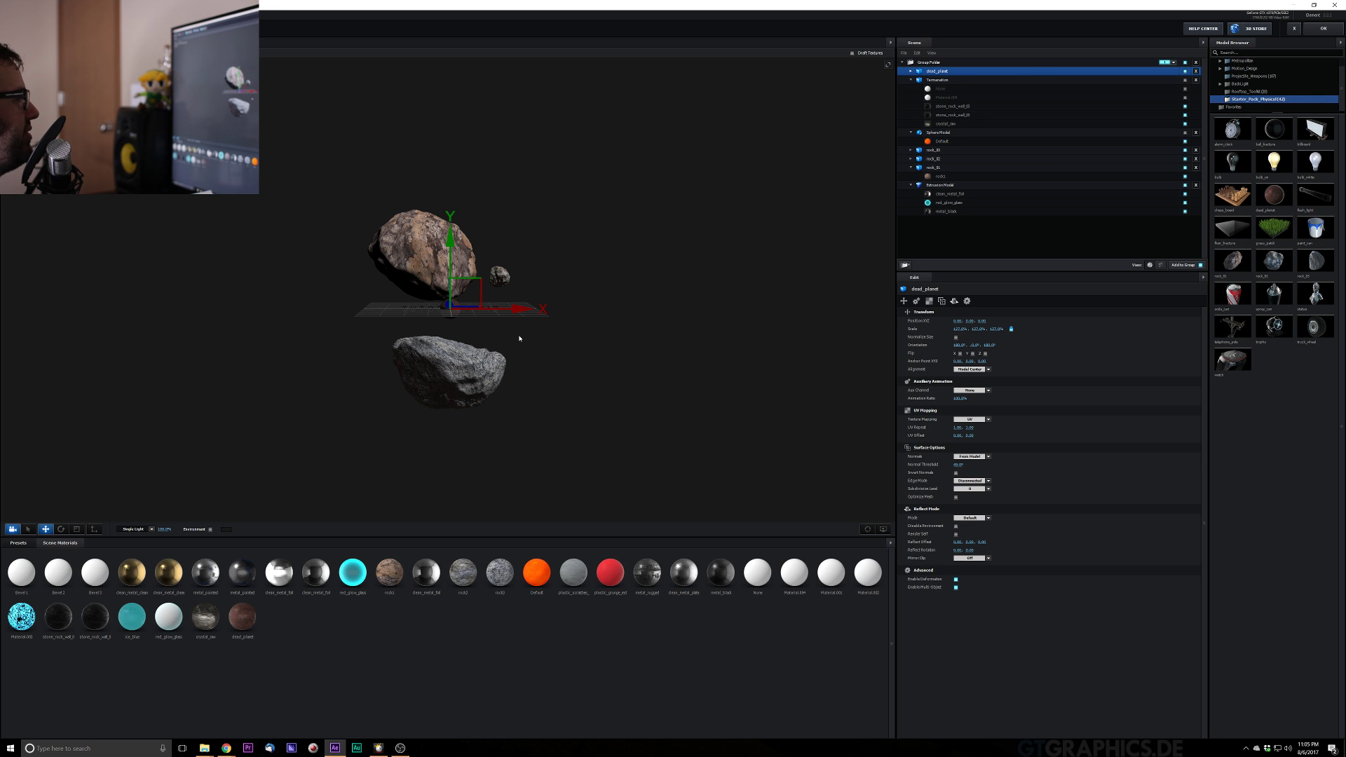
{"action": "scroll", "coordinate": [519, 338], "scroll_direction": "up", "scroll_amount": 5}
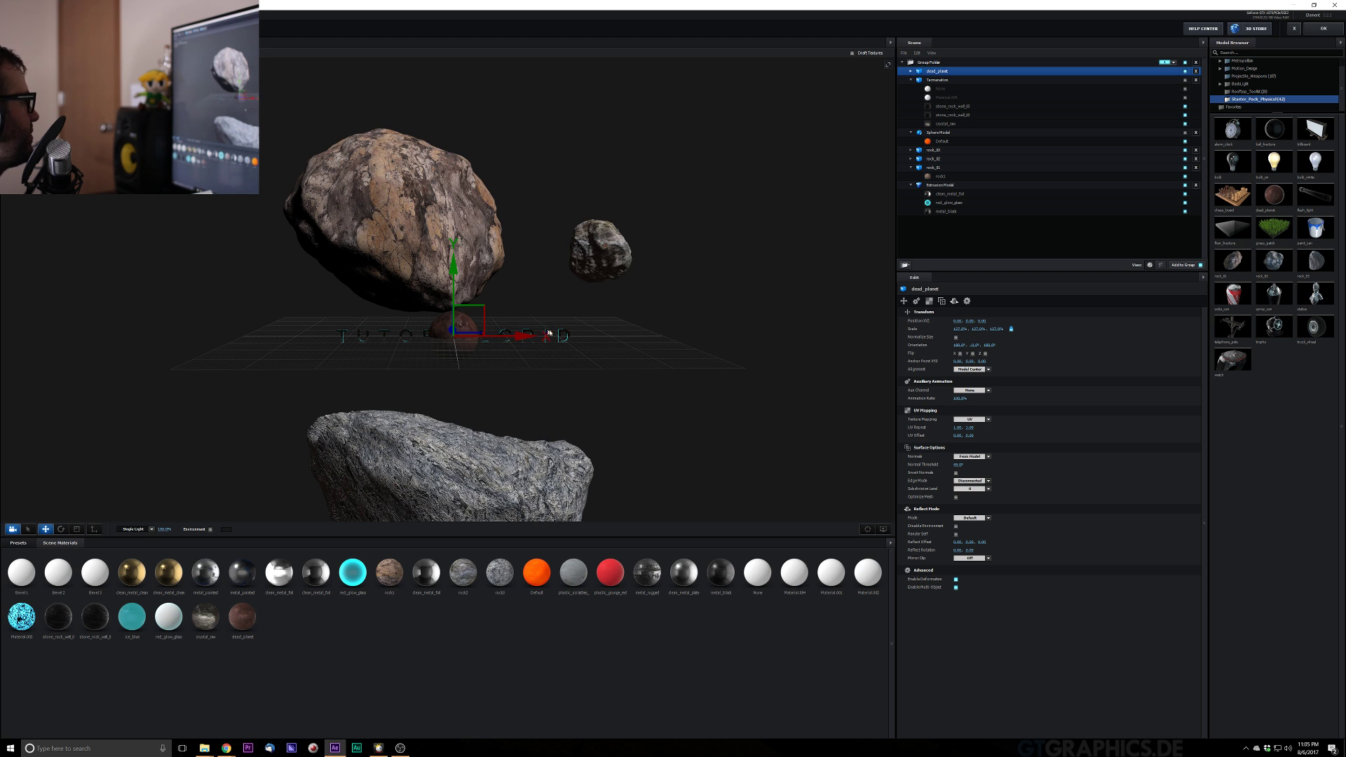
{"action": "left_click_drag", "start_coordinate": [550, 334], "coordinate": [605, 378]}
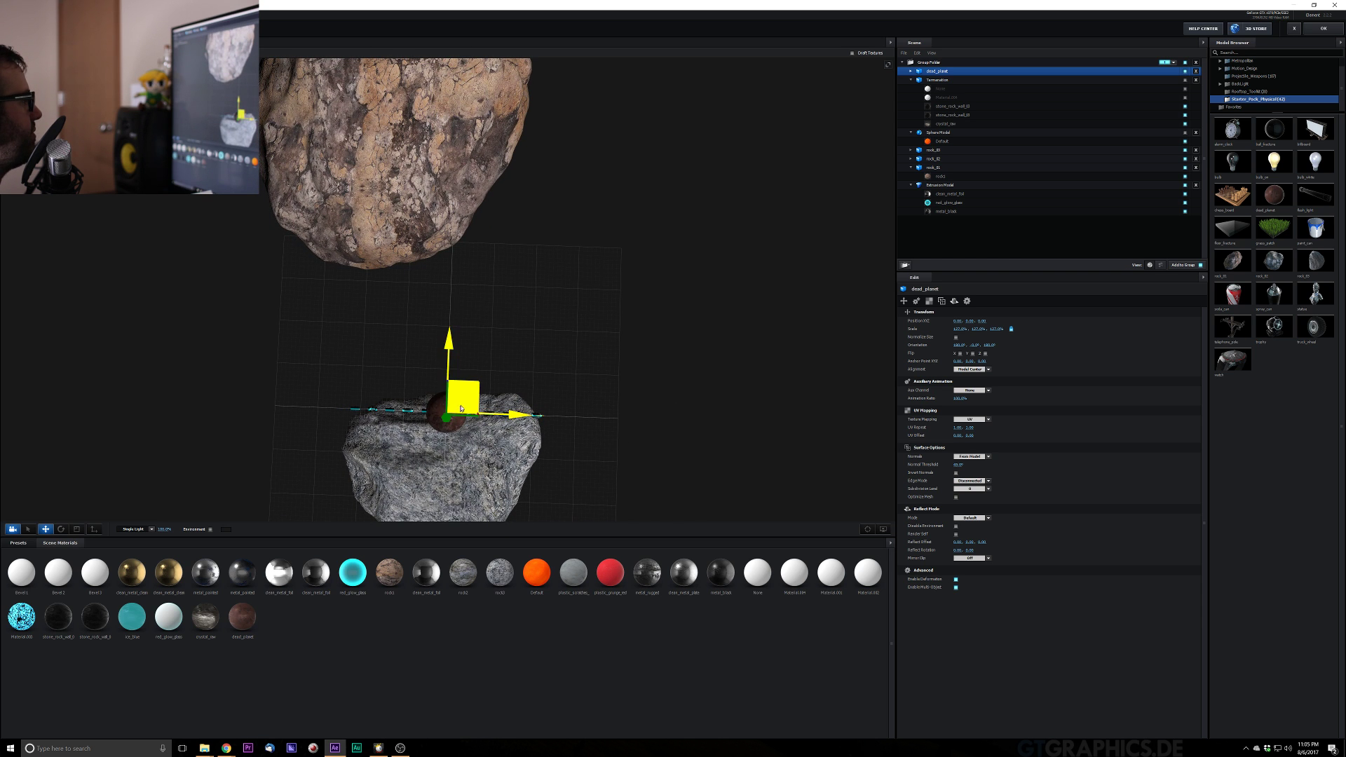
{"action": "left_click_drag", "start_coordinate": [467, 401], "coordinate": [614, 319]}
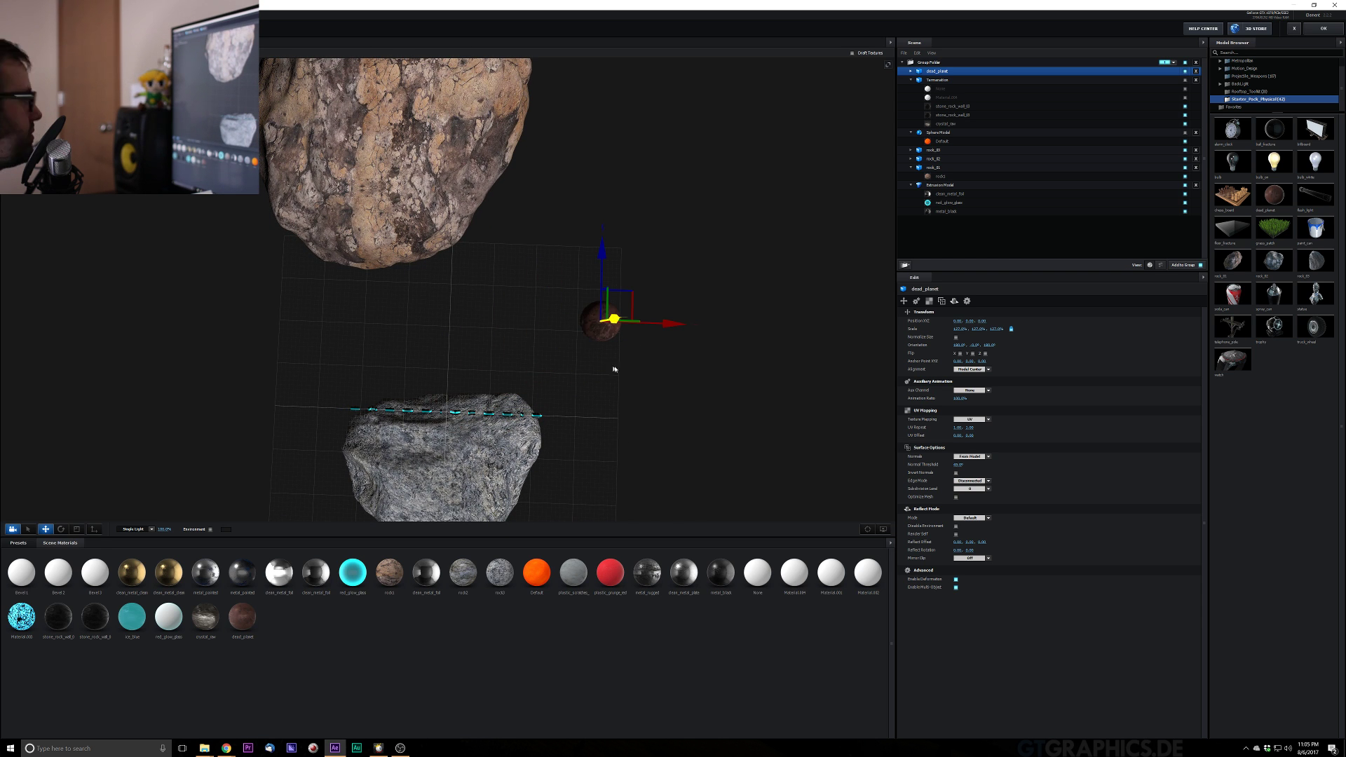
{"action": "key", "text": "ctrl+z"}
Scale the dead_planet model up uniformly until it is far larger than the rocks
{"action": "left_click", "coordinate": [77, 529]}
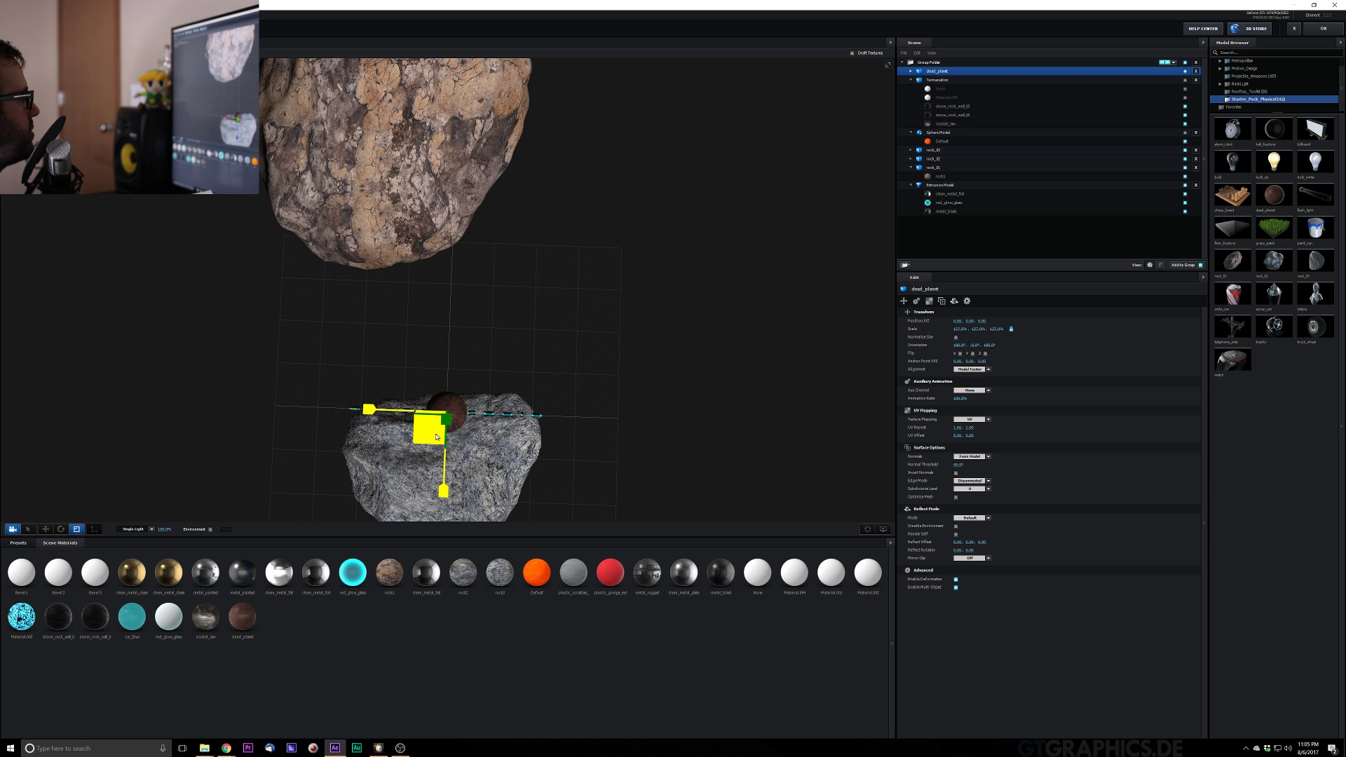
{"action": "left_click_drag", "start_coordinate": [429, 430], "coordinate": [225, 488]}
{"action": "left_click_drag", "start_coordinate": [781, 392], "coordinate": [781, 343]}
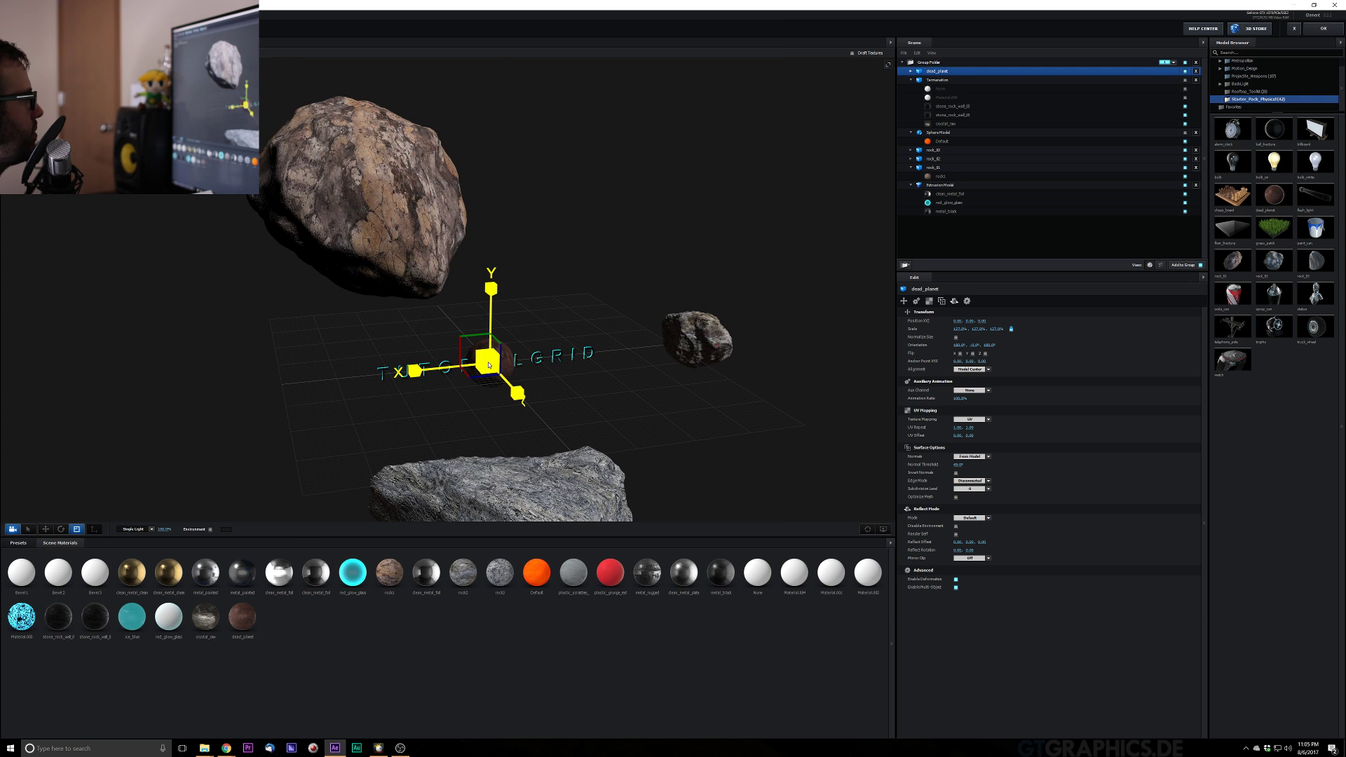
{"action": "left_click_drag", "start_coordinate": [488, 362], "coordinate": [681, 324]}
{"action": "scroll", "coordinate": [577, 397], "scroll_direction": "down", "scroll_amount": 5}
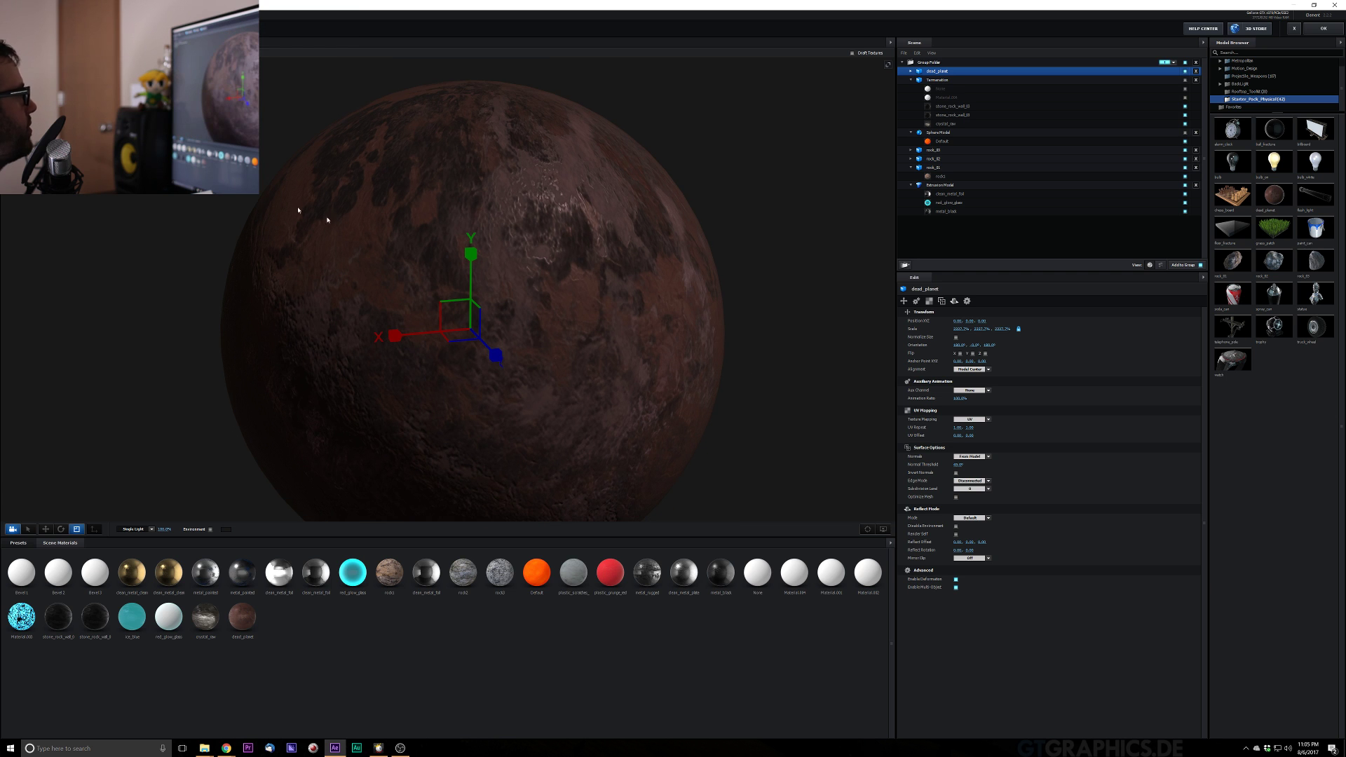
Move dead_planet along X and far back along Z behind the rocks, and apply the scene changes
{"action": "left_click", "coordinate": [46, 528]}
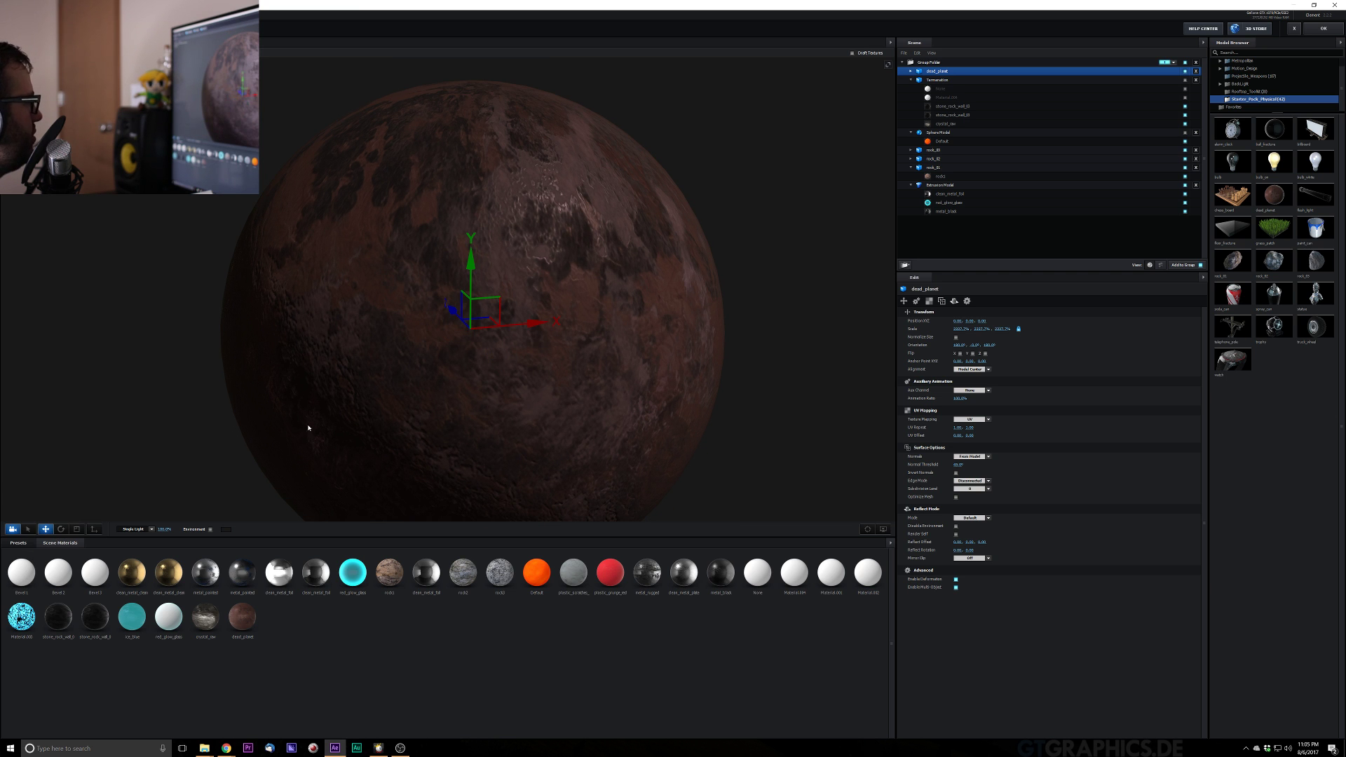
{"action": "left_click_drag", "start_coordinate": [555, 338], "coordinate": [802, 350]}
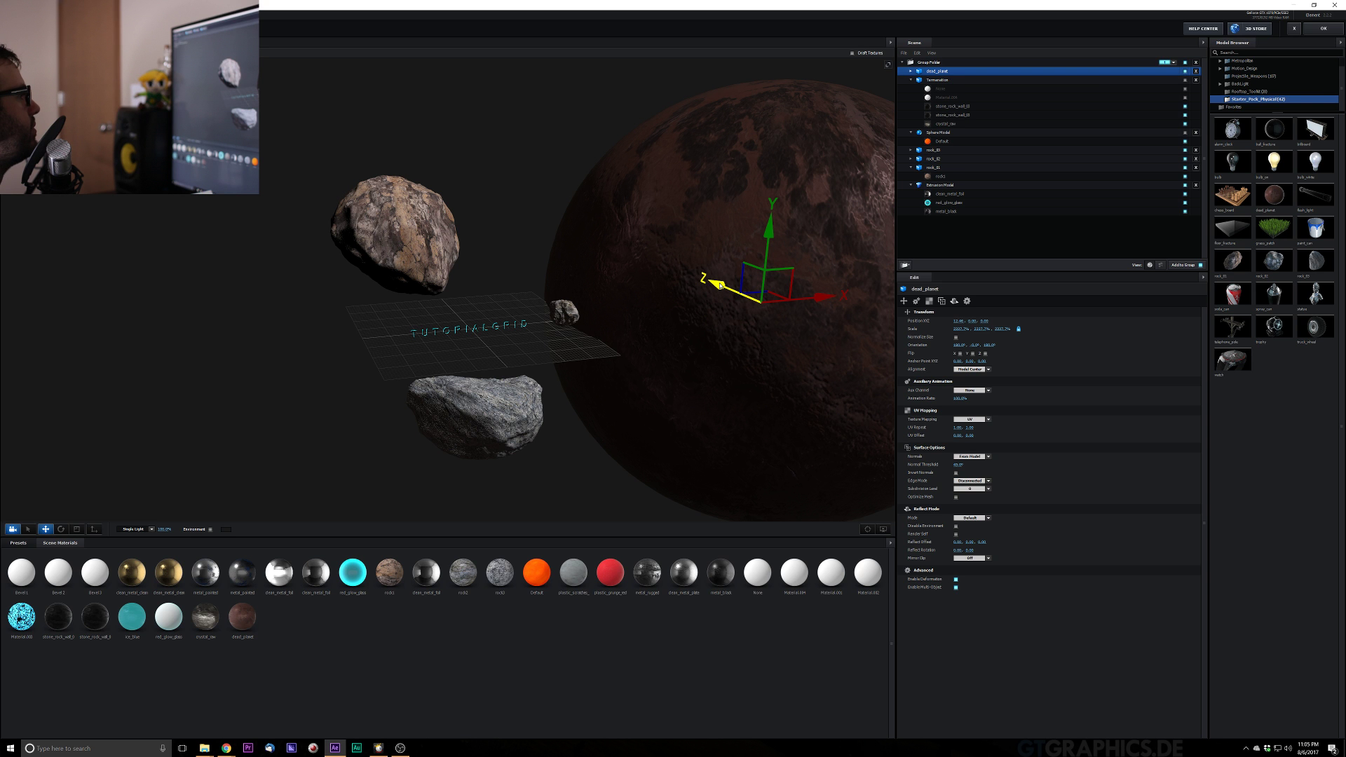
{"action": "left_click_drag", "start_coordinate": [720, 284], "coordinate": [404, 298]}
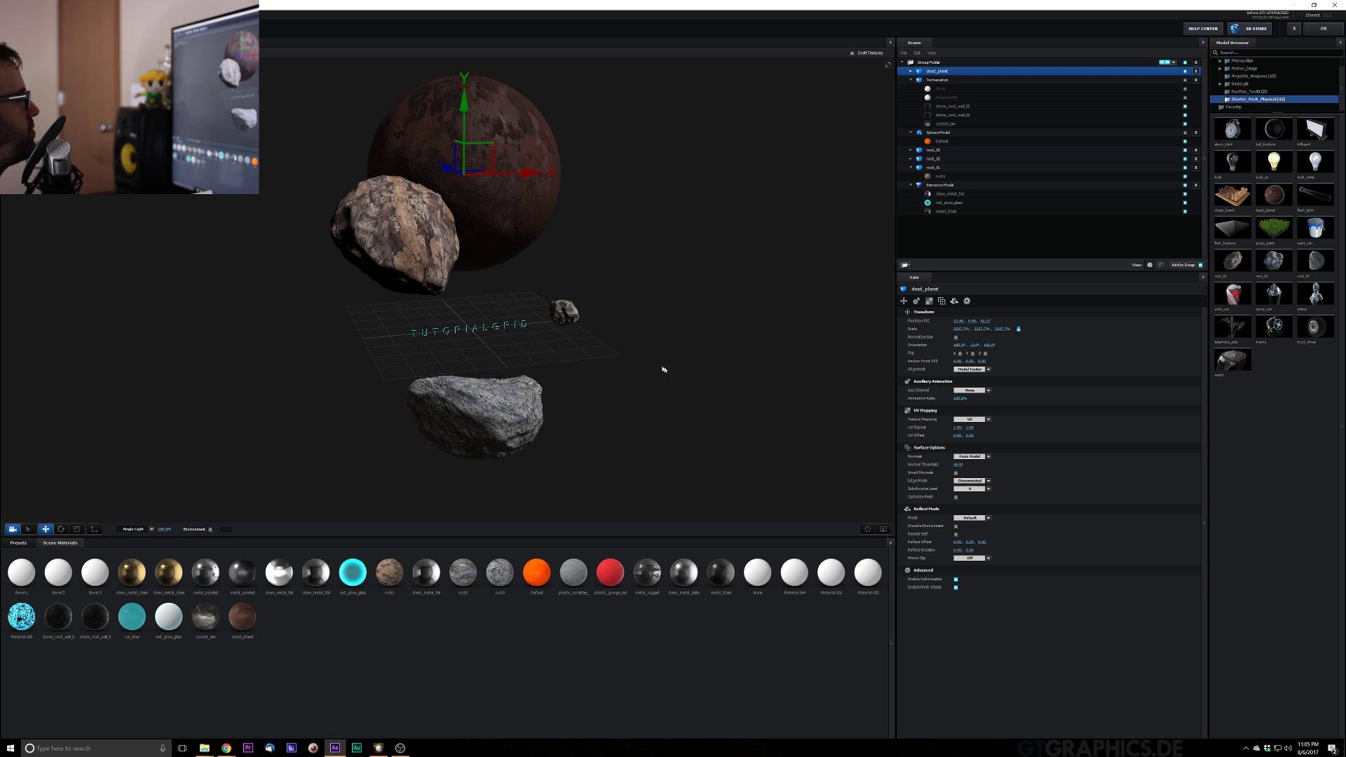
{"action": "left_click", "coordinate": [1324, 28]}
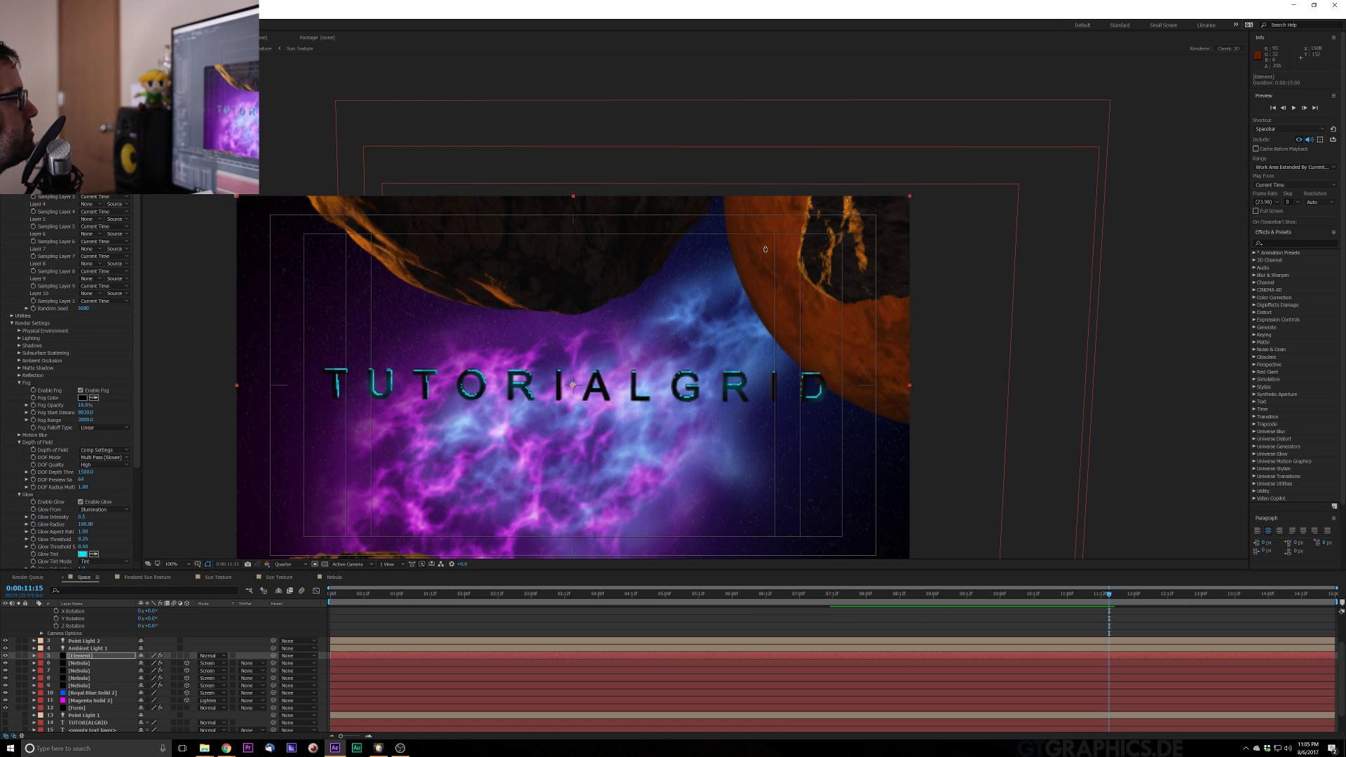
Reveal the light options of Point Light 2 and change its color to a saturated magenta
{"action": "scroll", "coordinate": [157, 672], "scroll_direction": "up", "scroll_amount": 3}
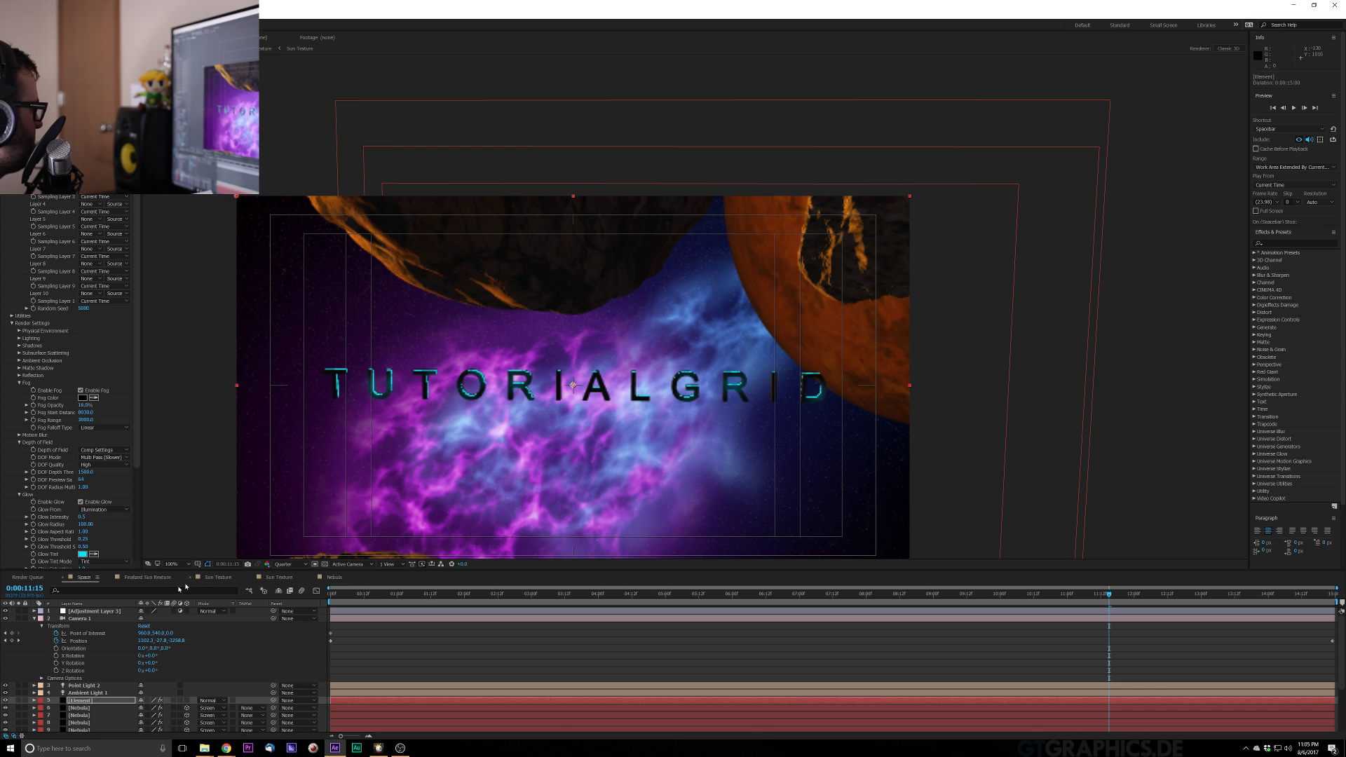
{"action": "left_click", "coordinate": [85, 686]}
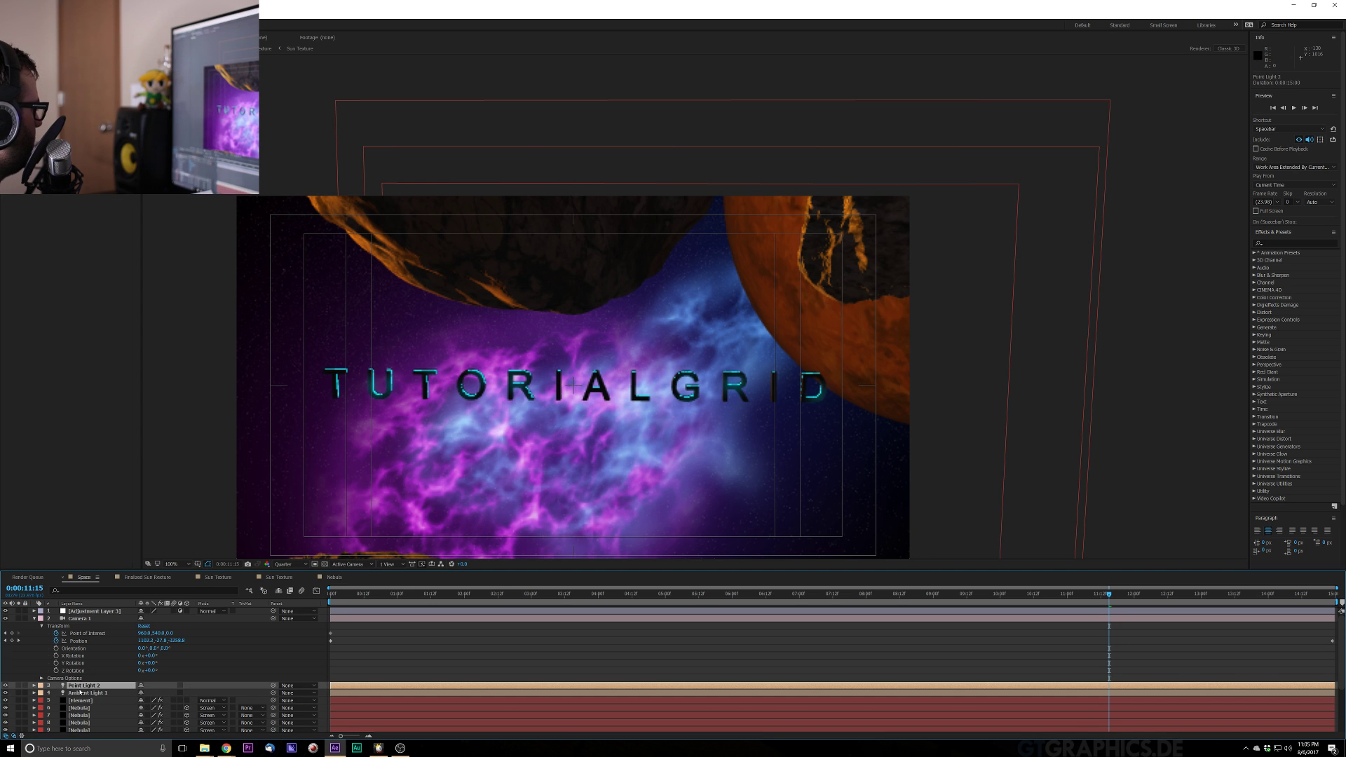
{"action": "left_click", "coordinate": [34, 686]}
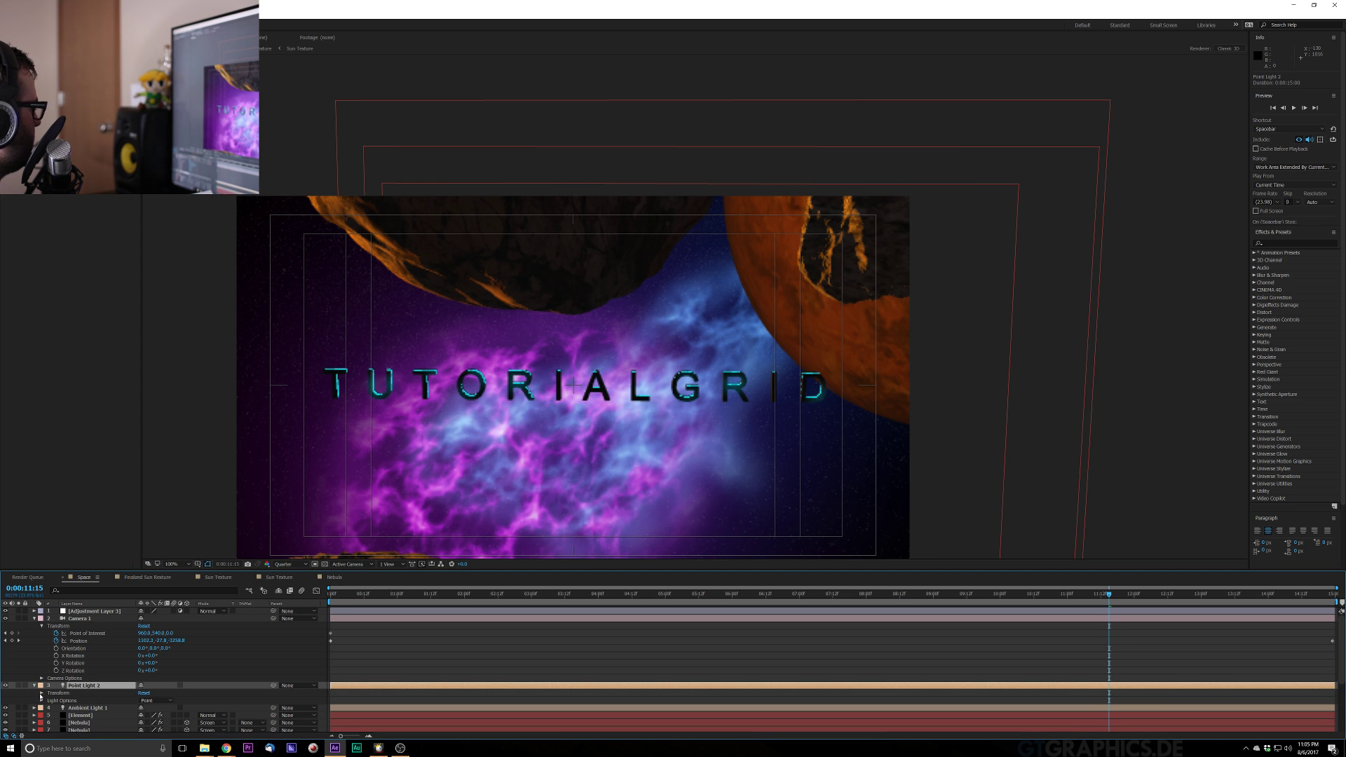
{"action": "left_click", "coordinate": [42, 694]}
{"action": "left_click", "coordinate": [42, 709]}
{"action": "scroll", "coordinate": [41, 708], "scroll_direction": "down", "scroll_amount": 2}
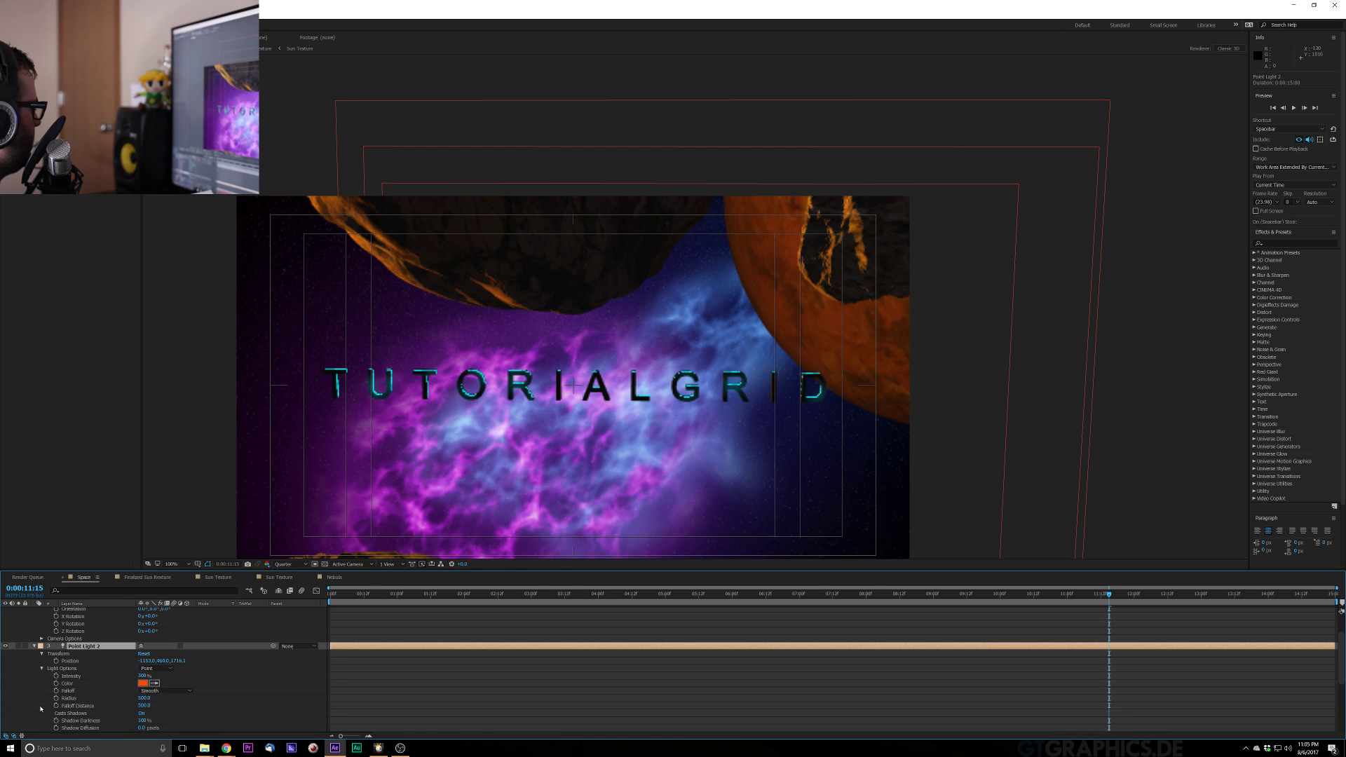
{"action": "left_click", "coordinate": [143, 683]}
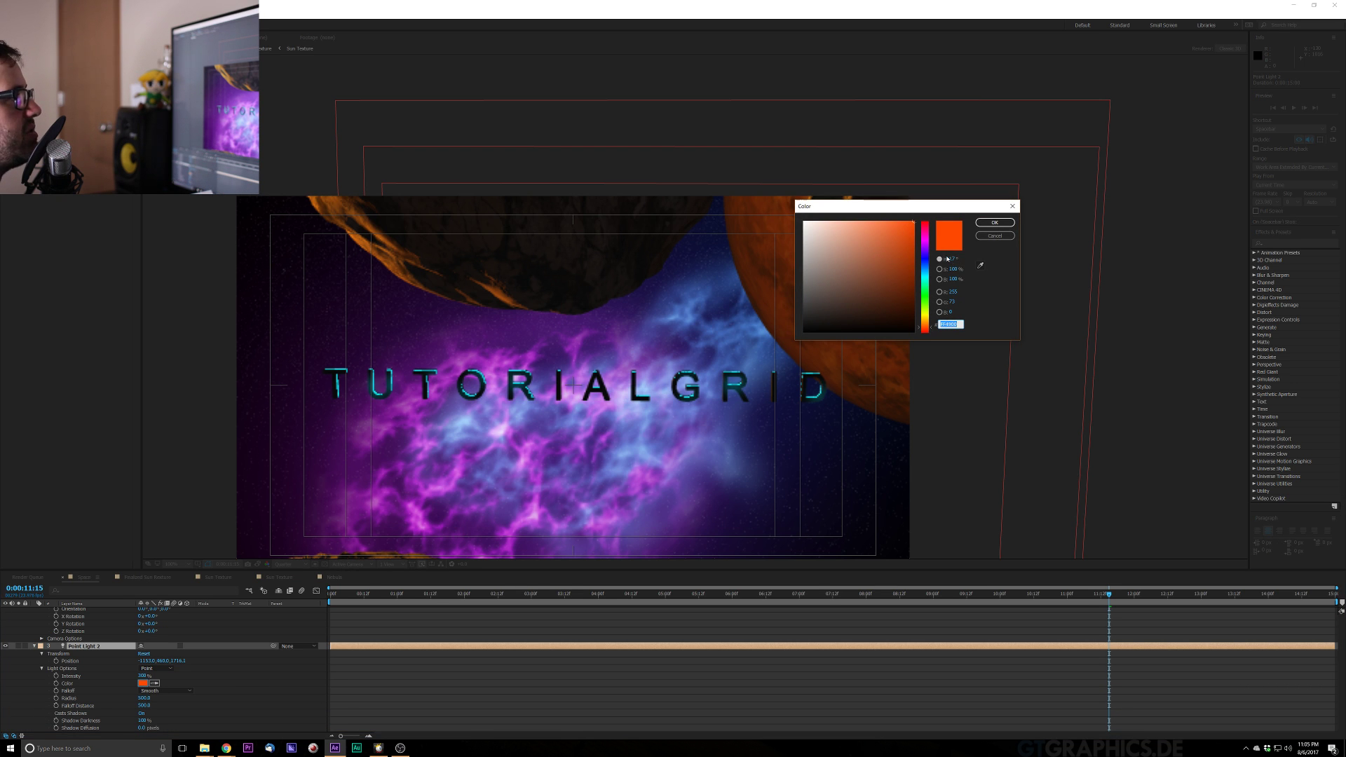
{"action": "left_click_drag", "start_coordinate": [930, 264], "coordinate": [931, 235]}
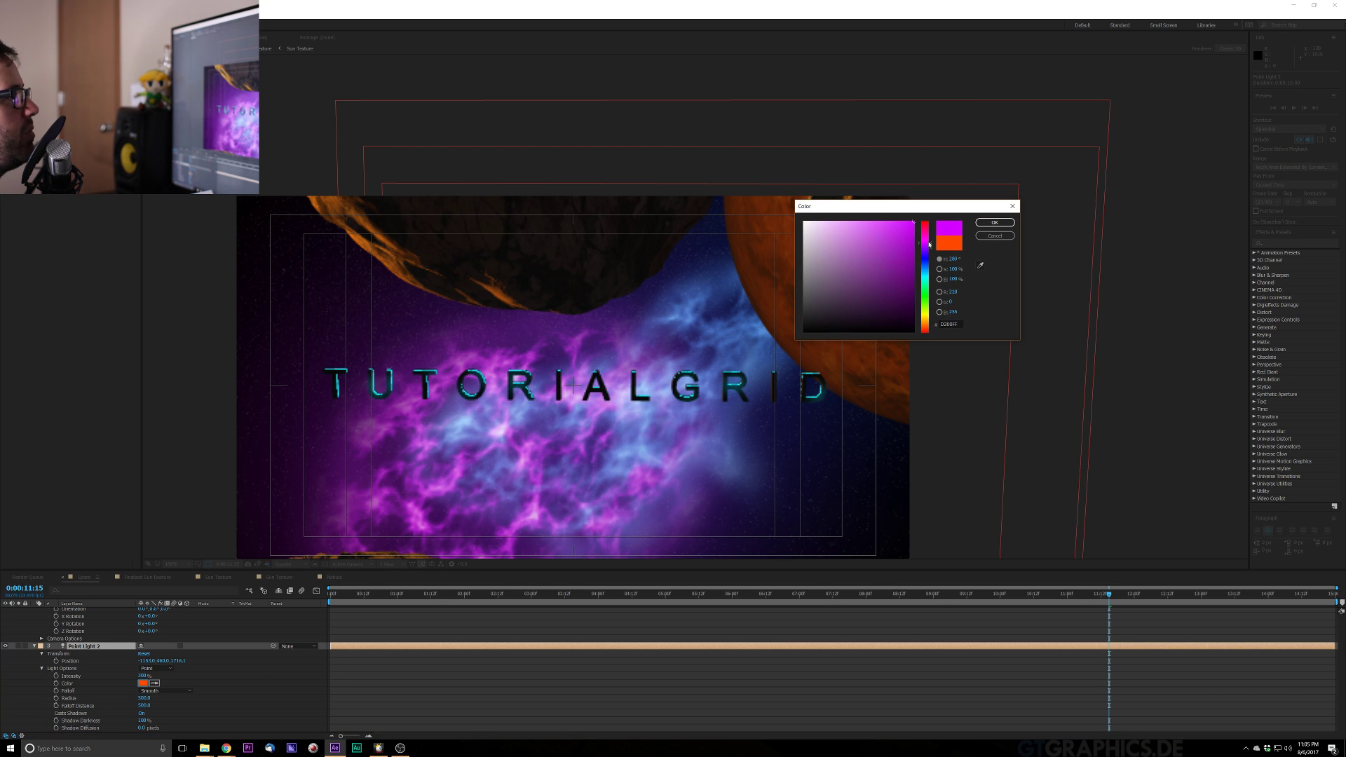
{"action": "left_click", "coordinate": [995, 222]}
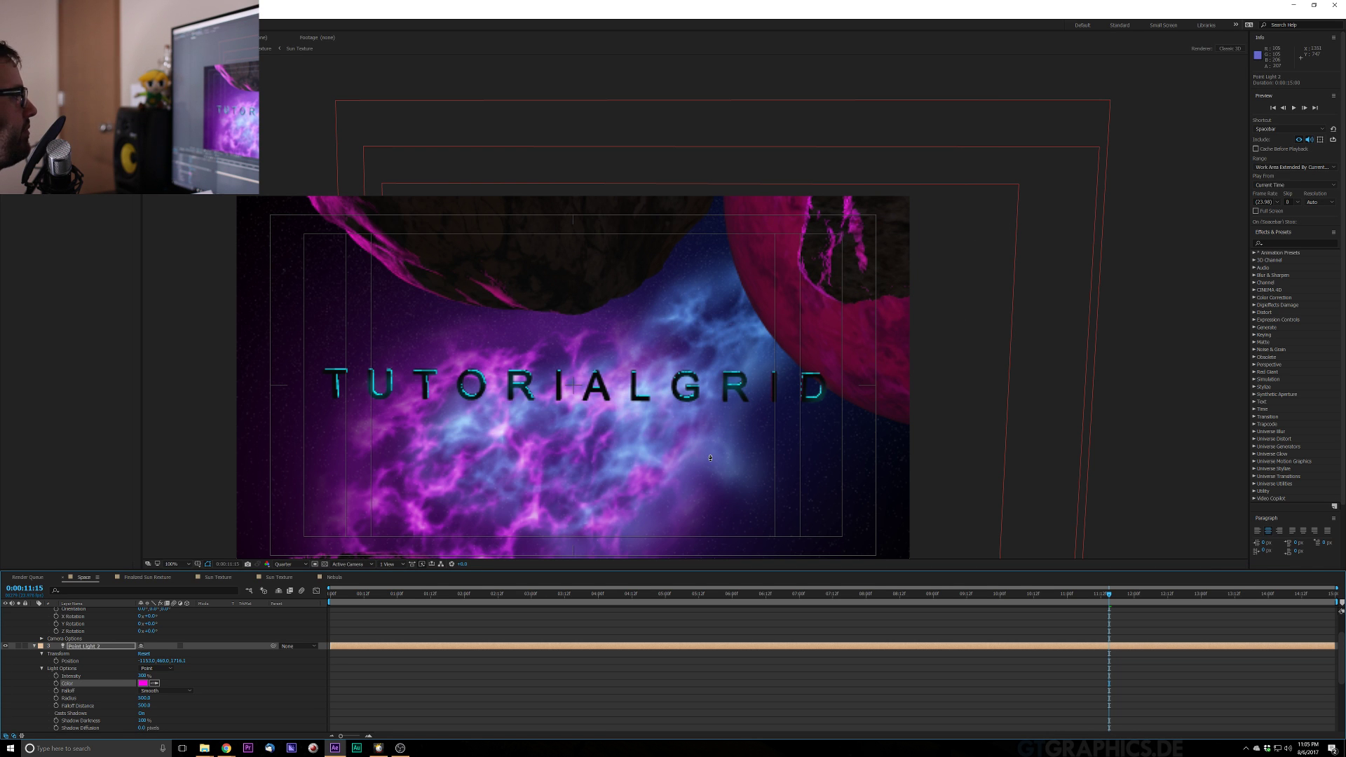
Soften the color of Point Light 2 to a pale pink and shift it to a light violet
{"action": "left_click", "coordinate": [143, 683]}
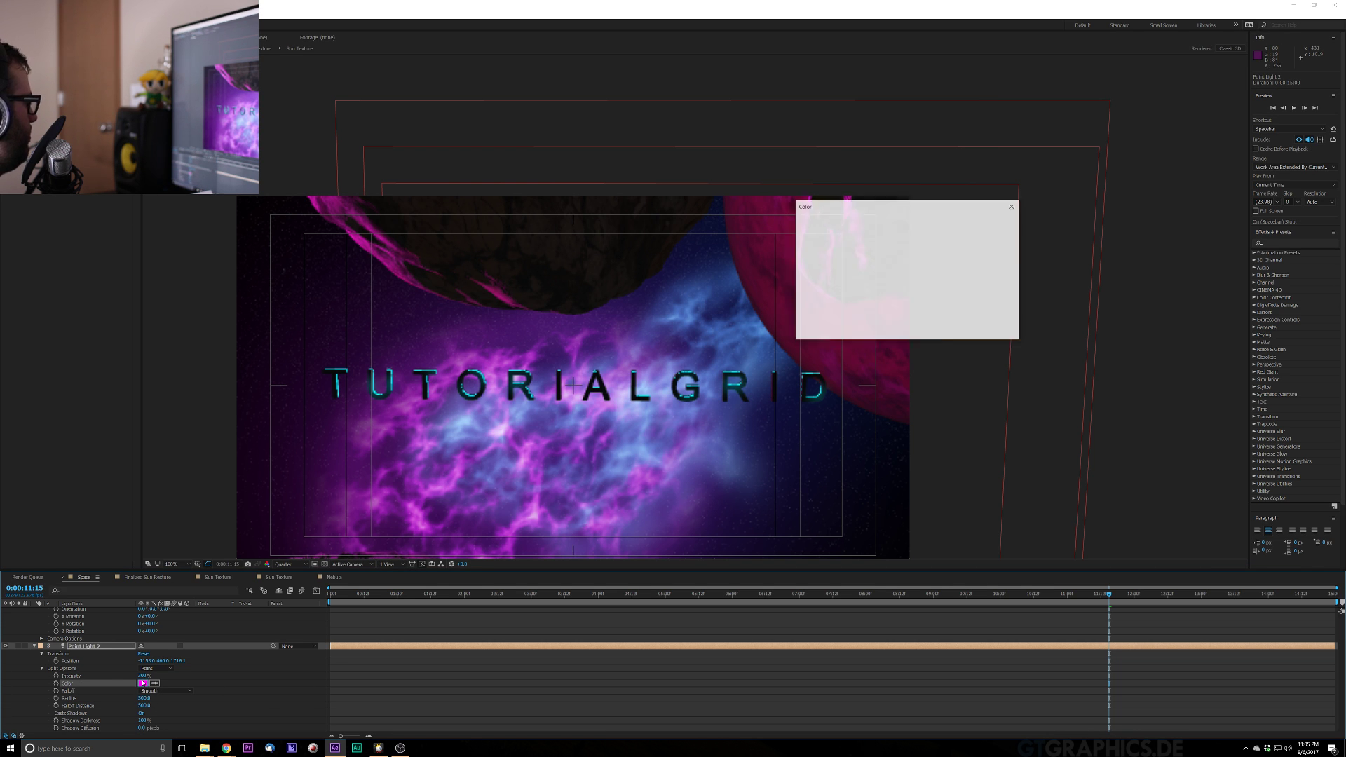
{"action": "left_click_drag", "start_coordinate": [861, 223], "coordinate": [851, 213]}
{"action": "left_click", "coordinate": [995, 222]}
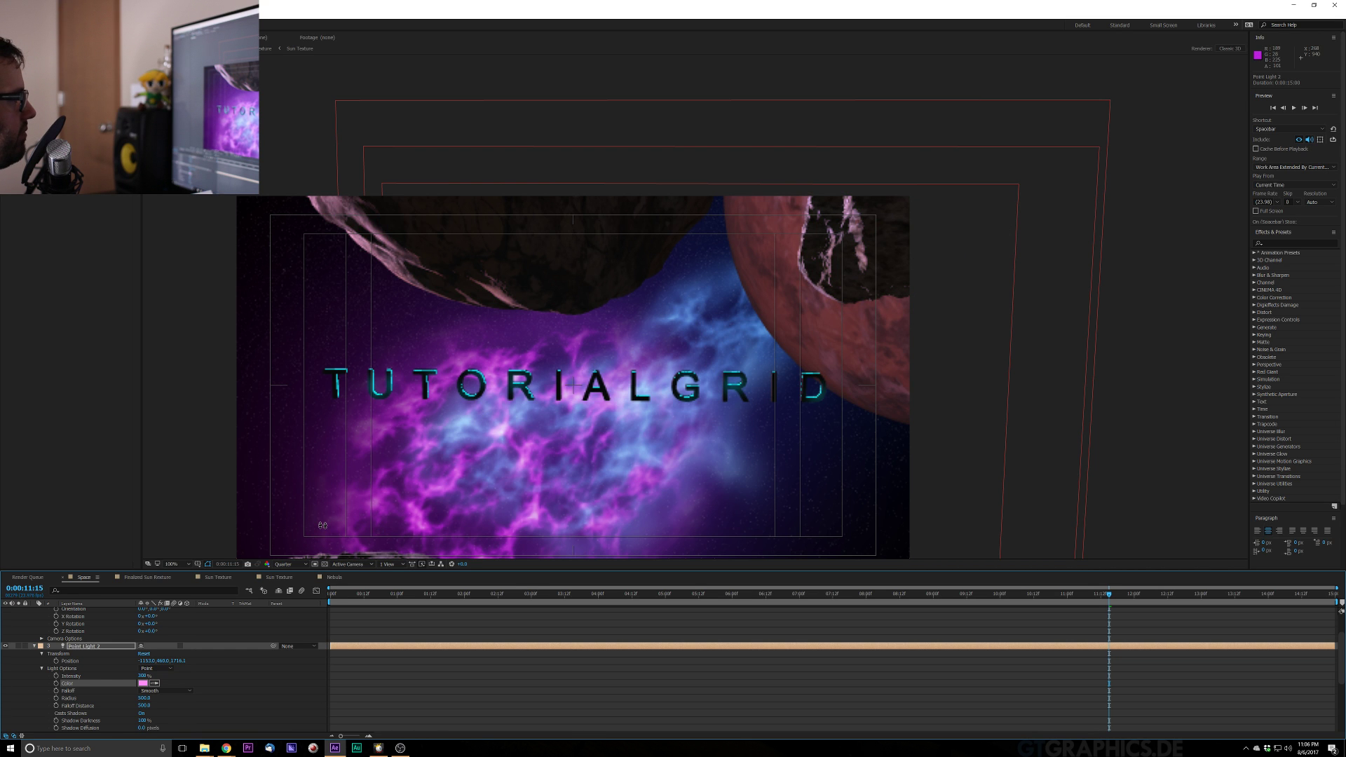
{"action": "left_click", "coordinate": [143, 682]}
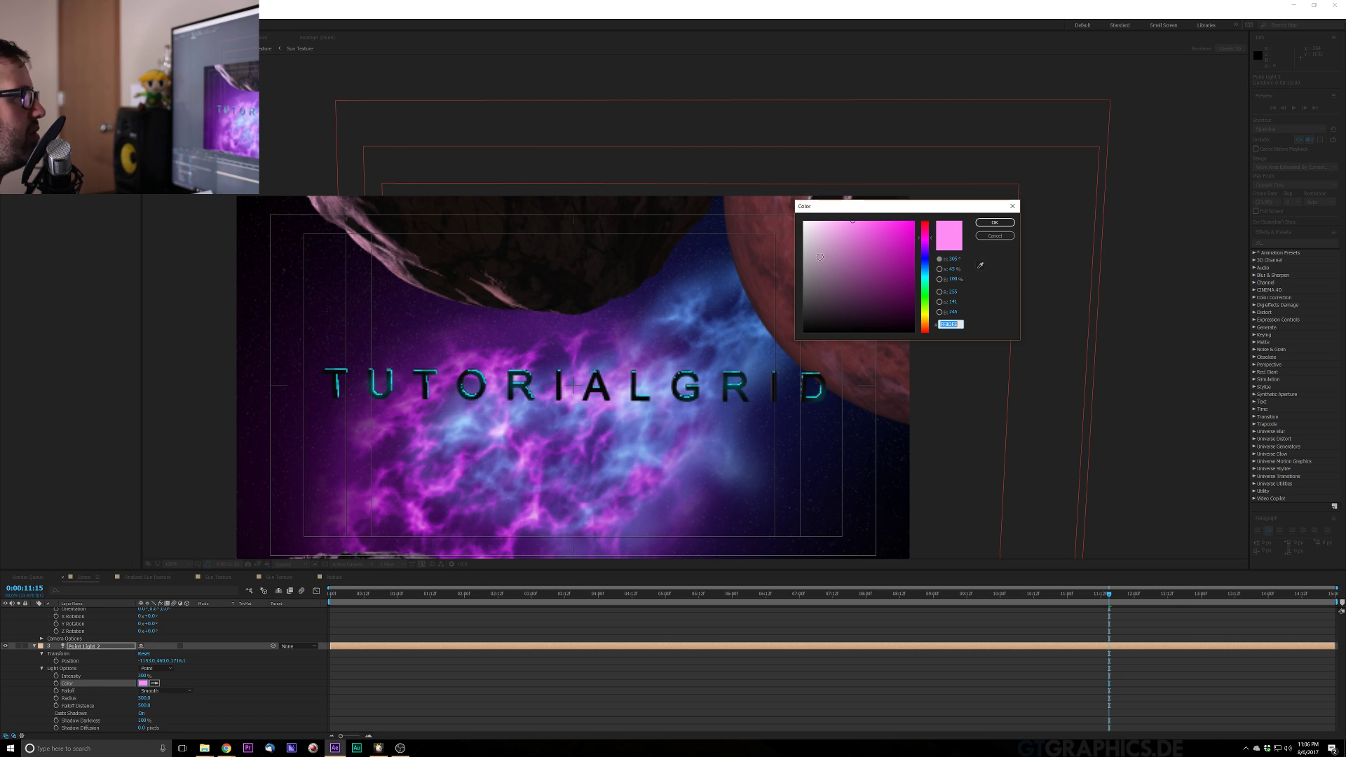
{"action": "left_click", "coordinate": [855, 221]}
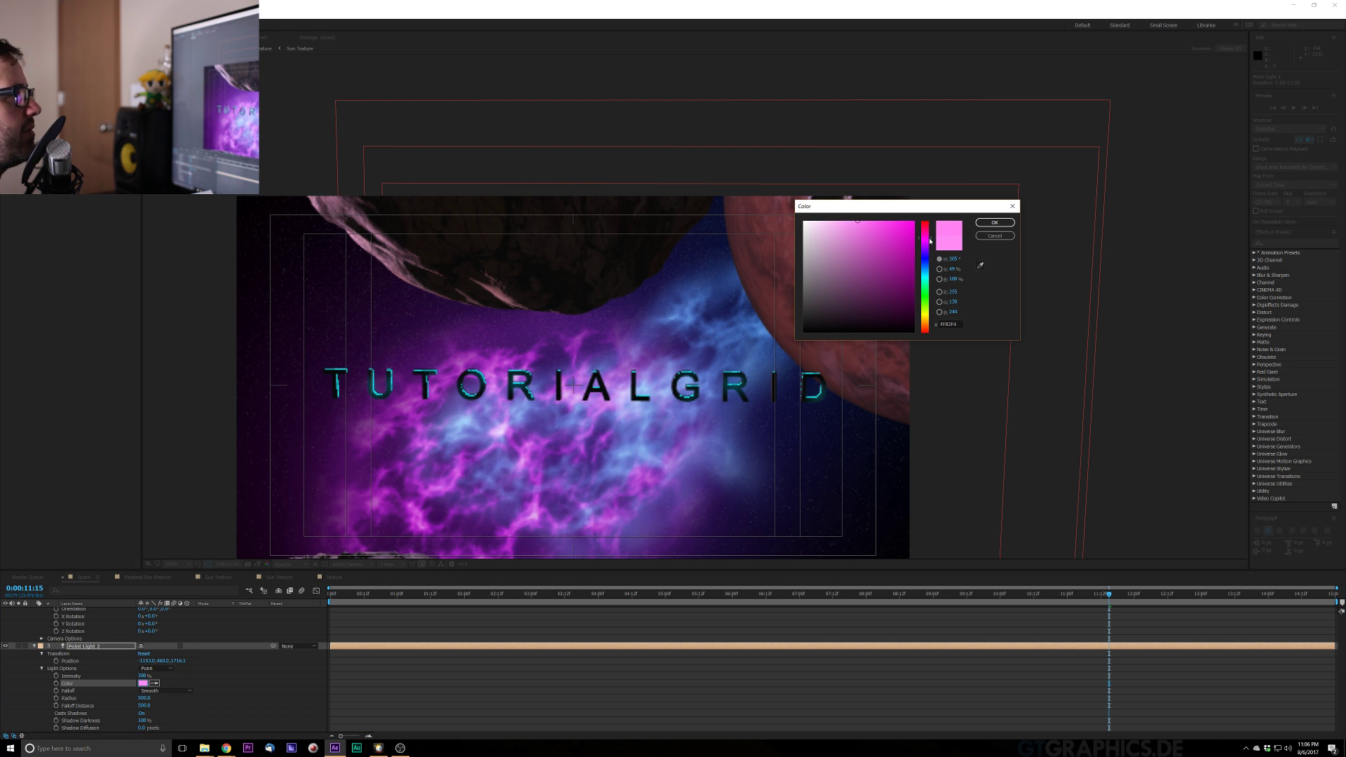
{"action": "left_click_drag", "start_coordinate": [857, 217], "coordinate": [865, 219]}
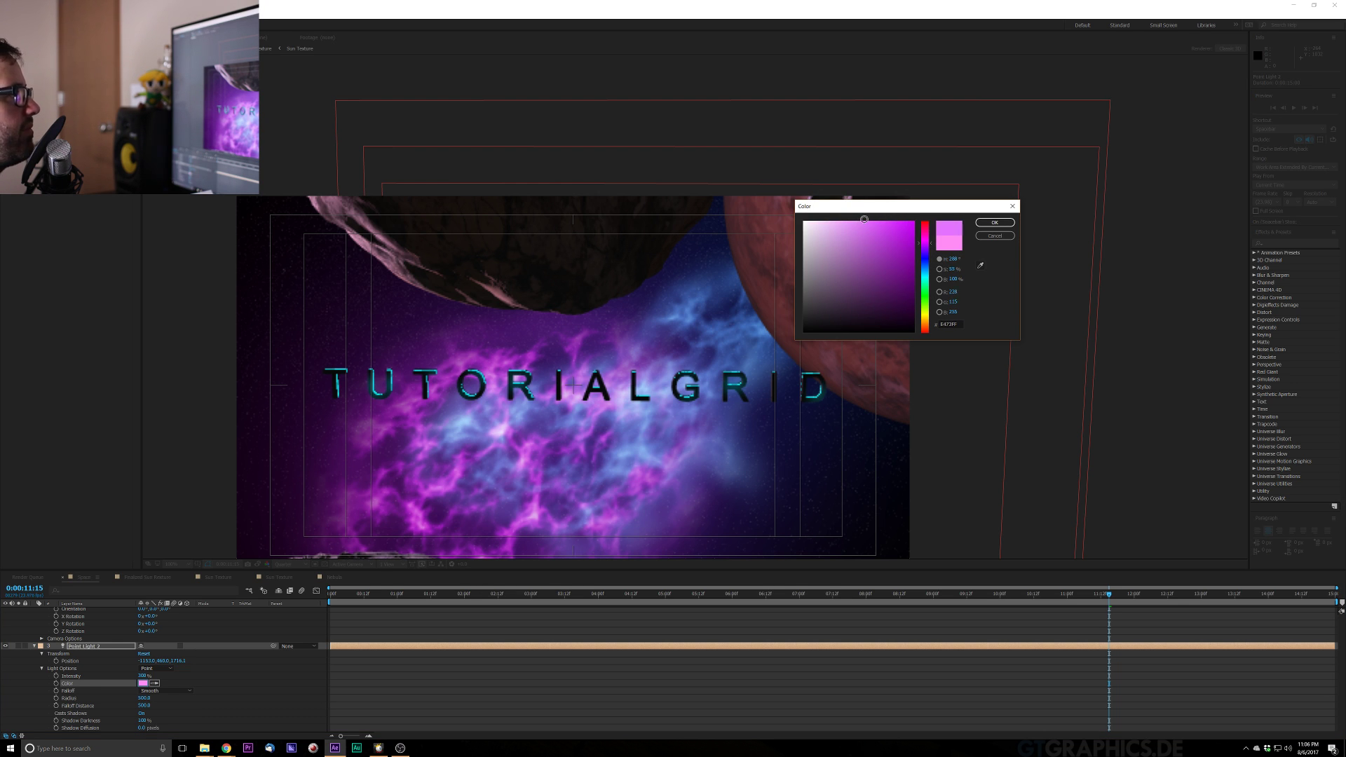
{"action": "left_click", "coordinate": [995, 222]}
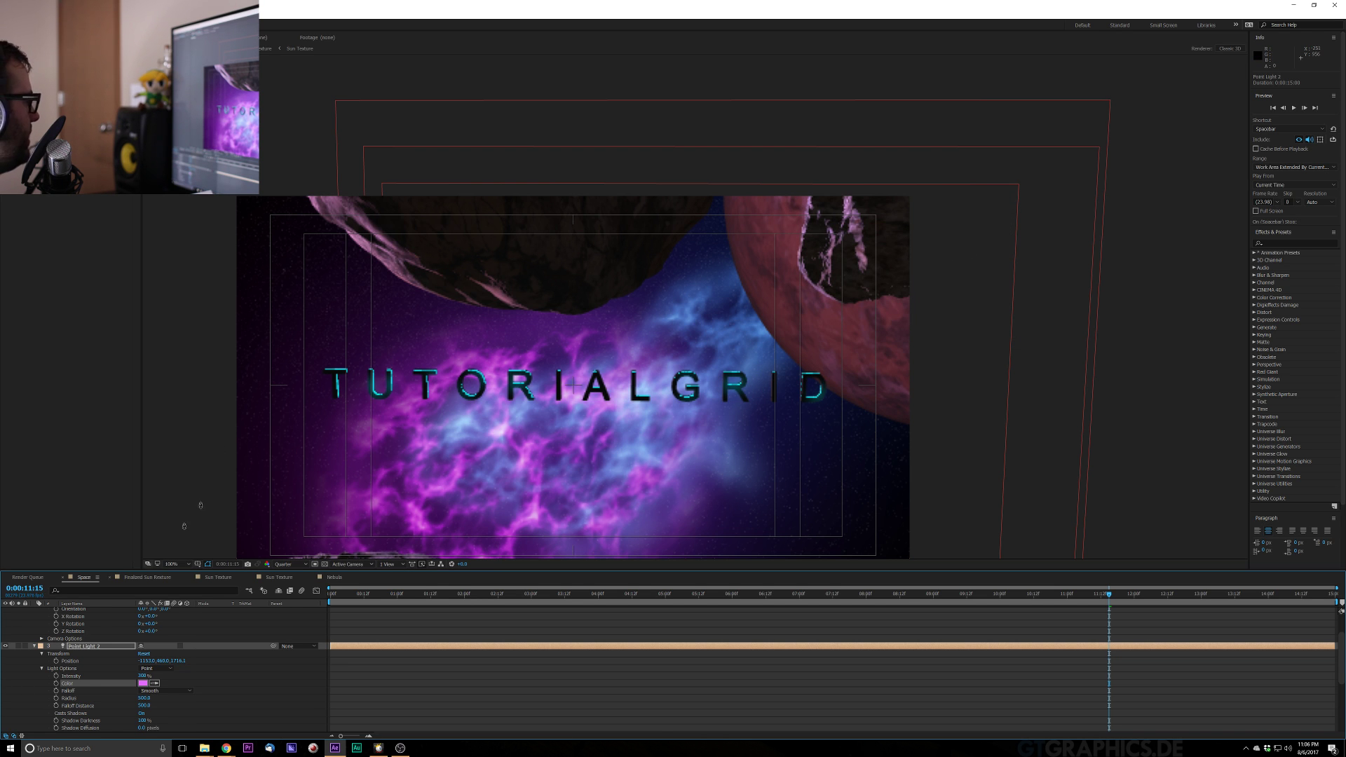
Open the Element scene setup, move dead_planet farther back, scale it up uniformly, and apply the scene changes
{"action": "scroll", "coordinate": [106, 668], "scroll_direction": "up", "scroll_amount": 2}
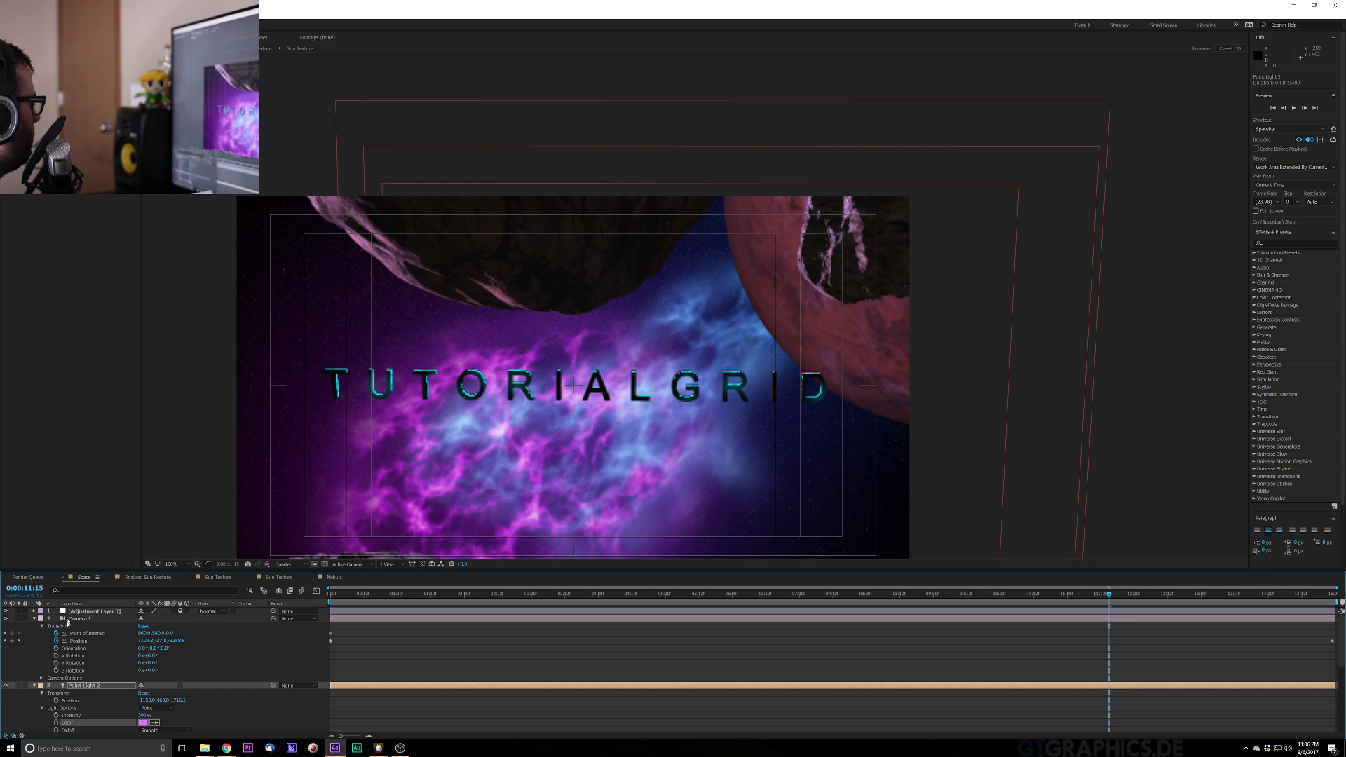
{"action": "scroll", "coordinate": [112, 673], "scroll_direction": "down", "scroll_amount": 8}
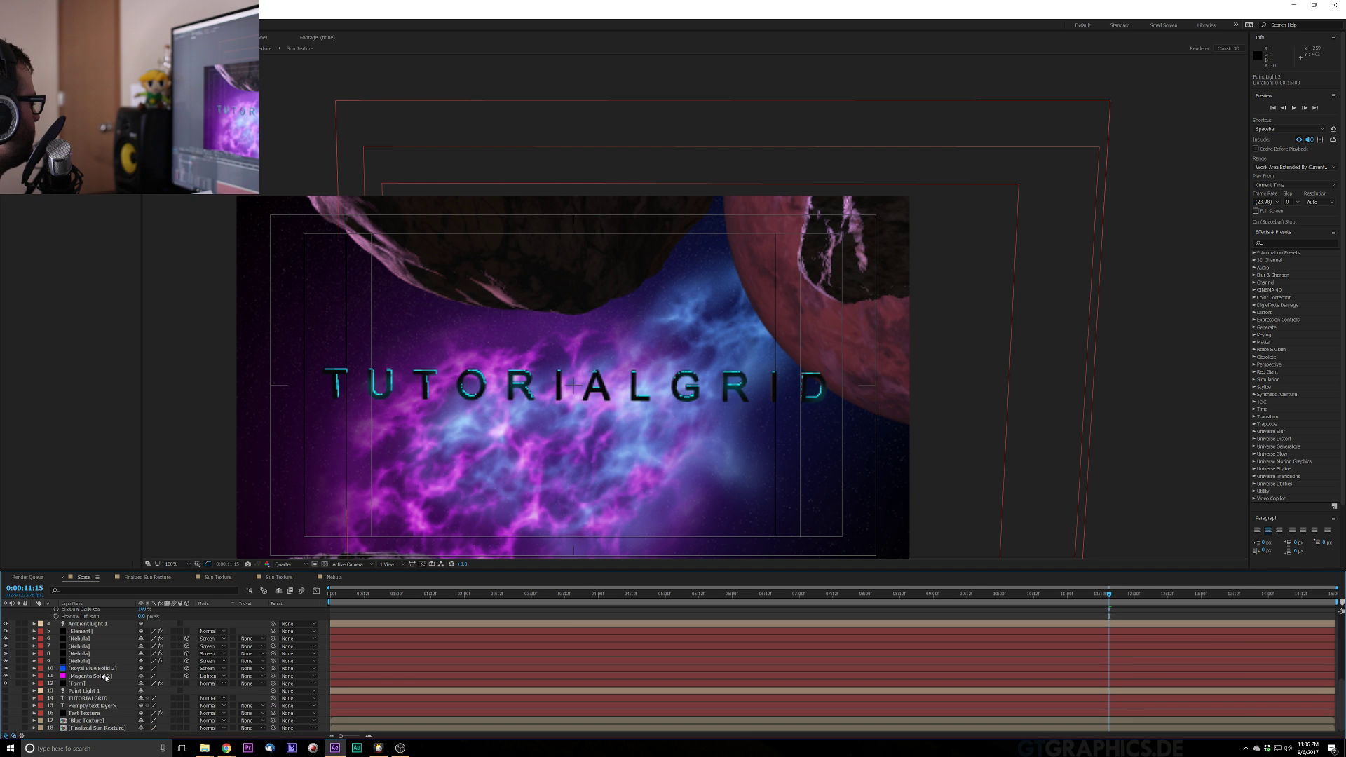
{"action": "left_click", "coordinate": [80, 631]}
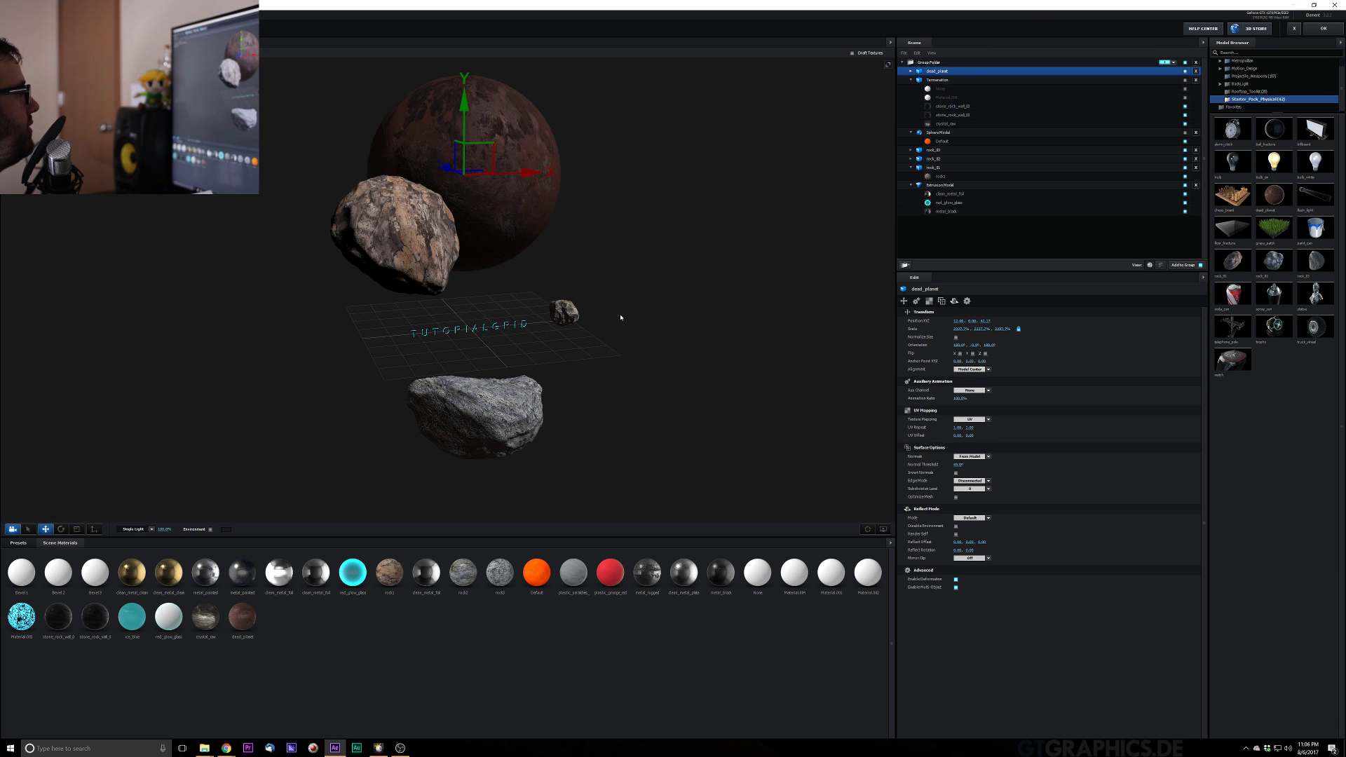
{"action": "left_click_drag", "start_coordinate": [620, 318], "coordinate": [438, 395]}
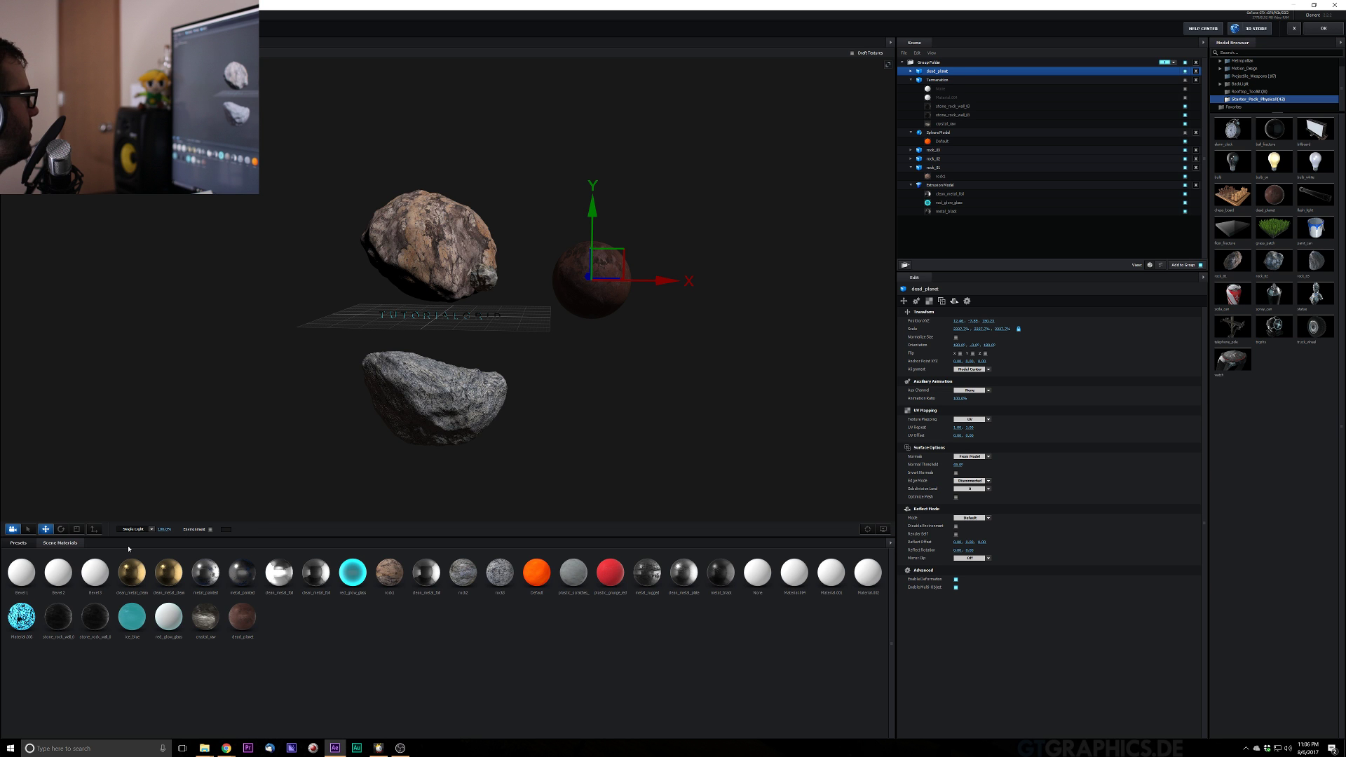
{"action": "mouse_move", "coordinate": [729, 319]}
{"action": "left_mouse_down"}
{"action": "mouse_move", "coordinate": [760, 315]}
{"action": "mouse_move", "coordinate": [733, 295]}
{"action": "left_mouse_up"}
{"action": "key", "text": "r"}
{"action": "left_click_drag", "start_coordinate": [550, 162], "coordinate": [610, 140]}
{"action": "left_click", "coordinate": [1324, 28]}
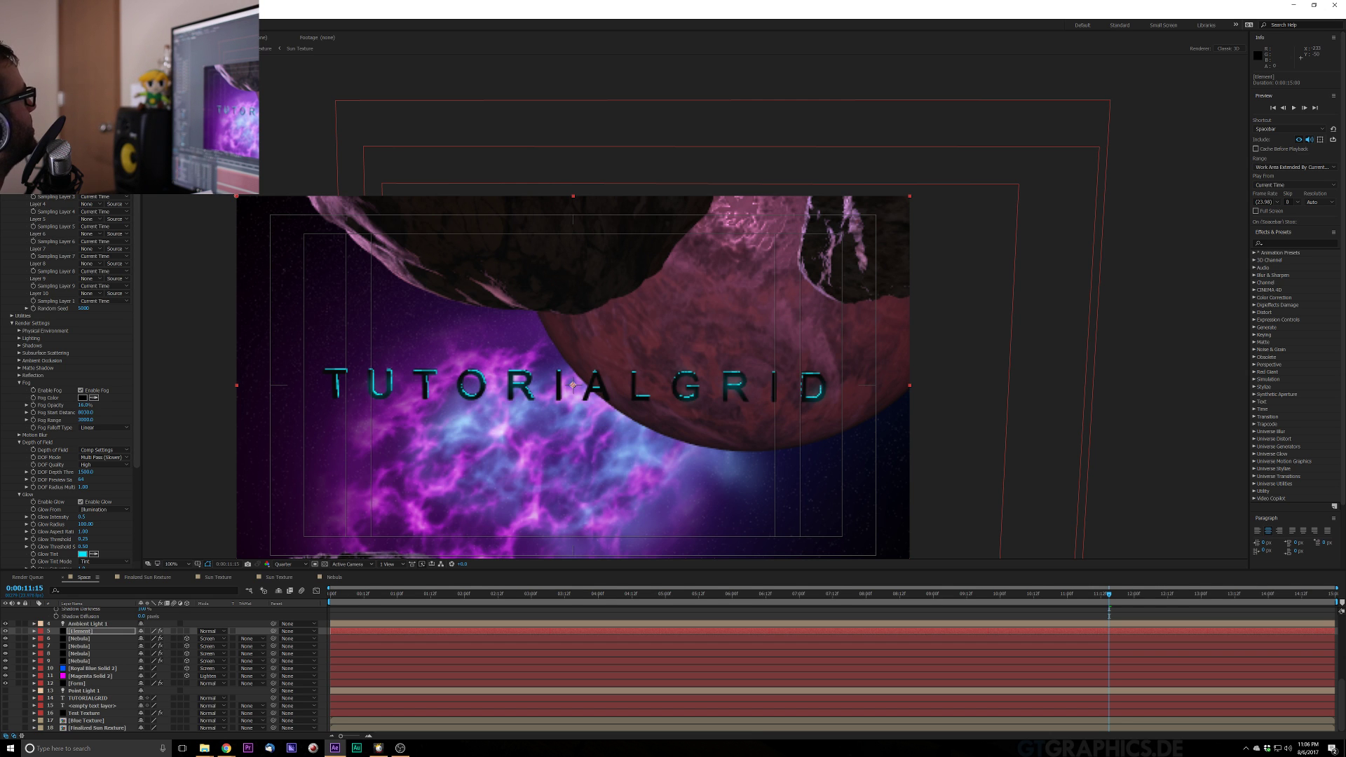
Reopen the Element scene setup, lower dead_planet along Y until it sits behind the title, and apply the change
{"action": "left_click", "coordinate": [101, 90]}
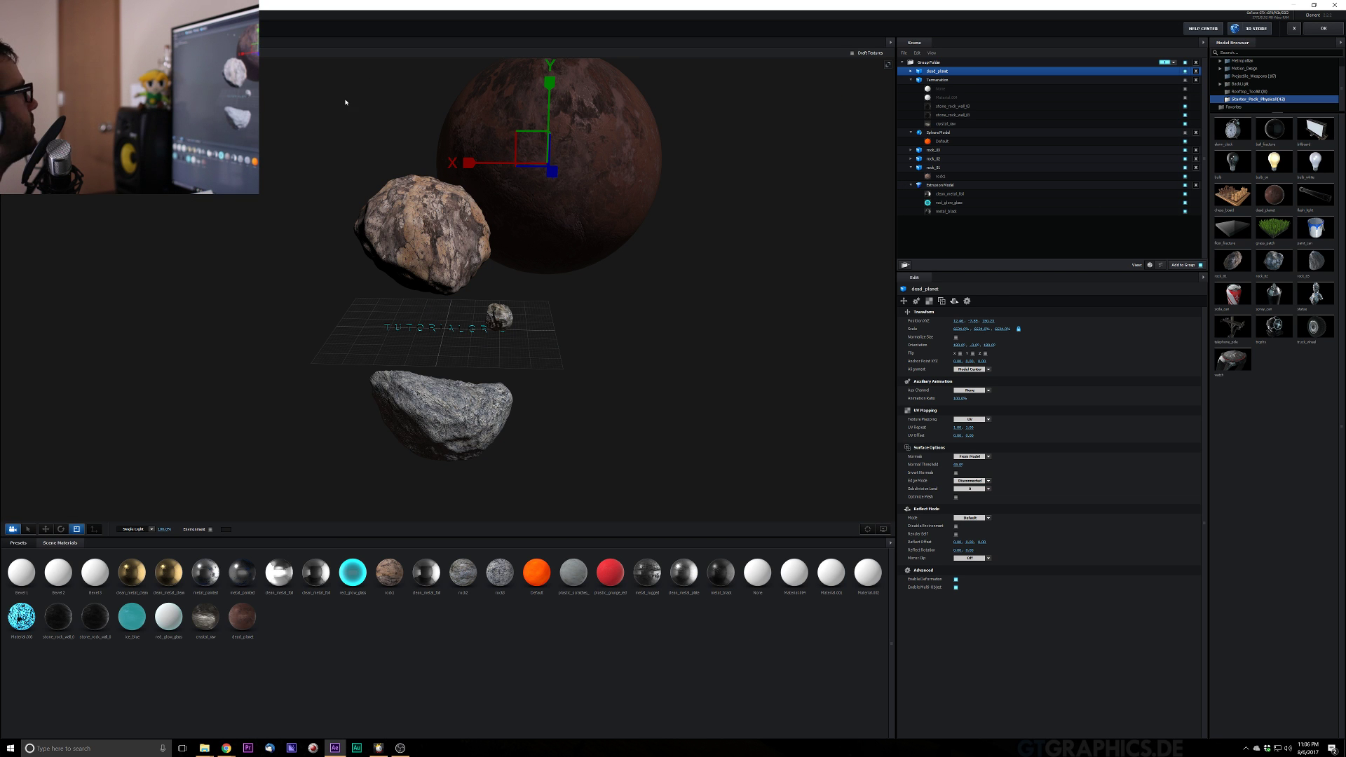
{"action": "left_click", "coordinate": [45, 530]}
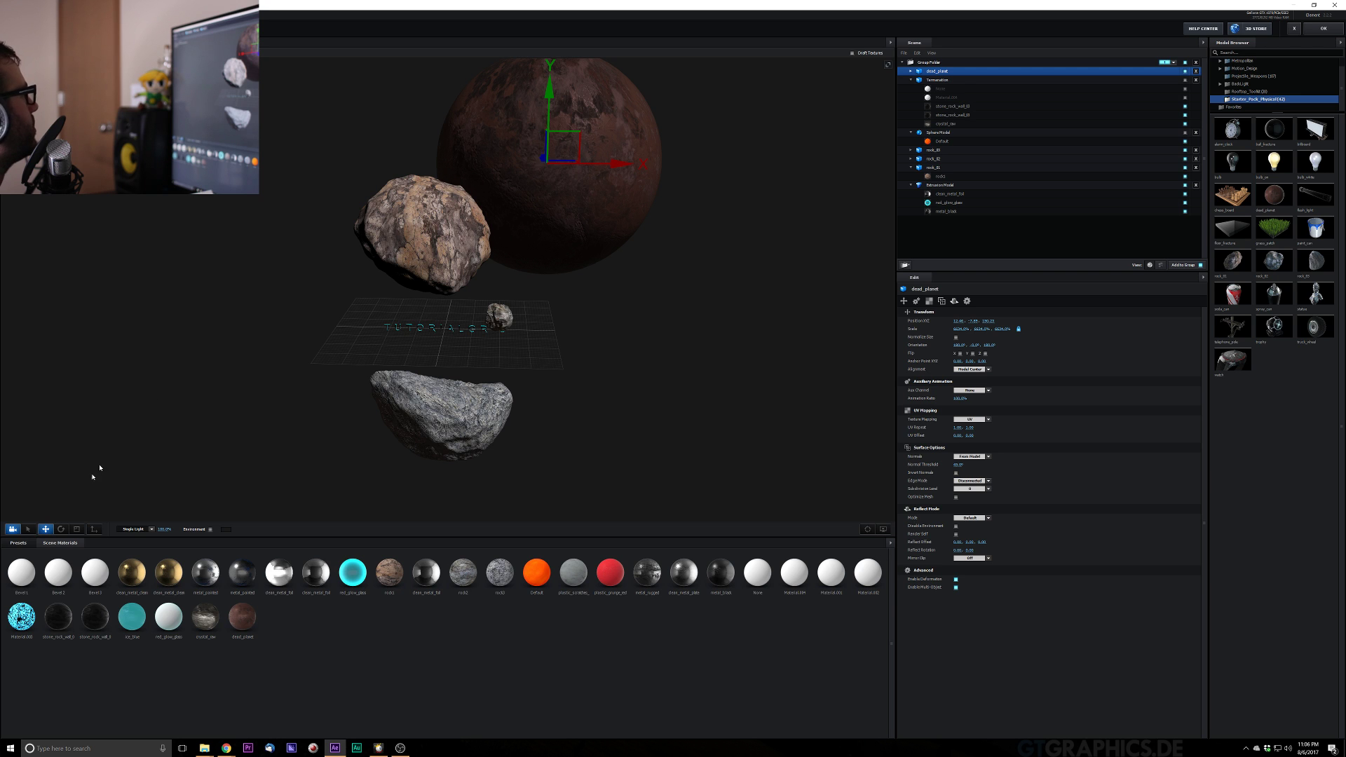
{"action": "left_click_drag", "start_coordinate": [553, 97], "coordinate": [558, 203]}
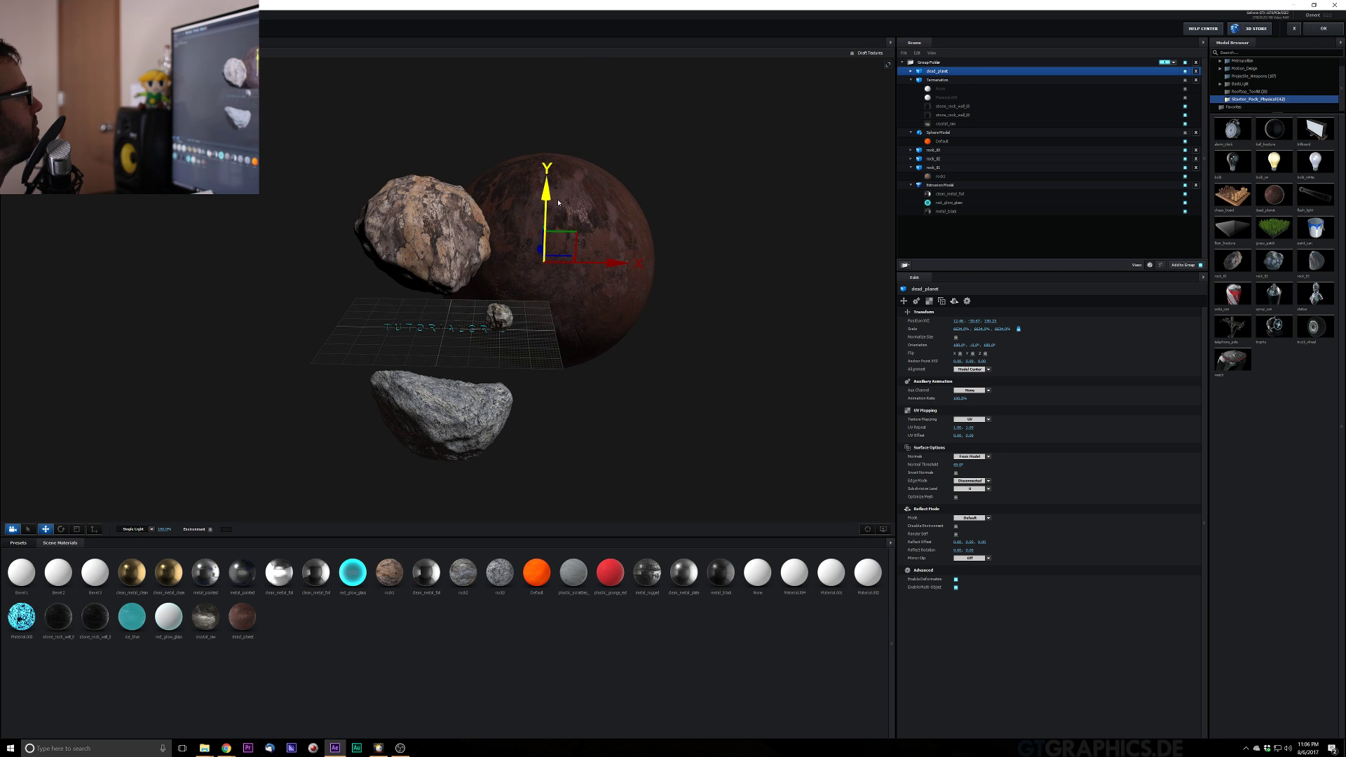
{"action": "left_click", "coordinate": [1319, 29]}
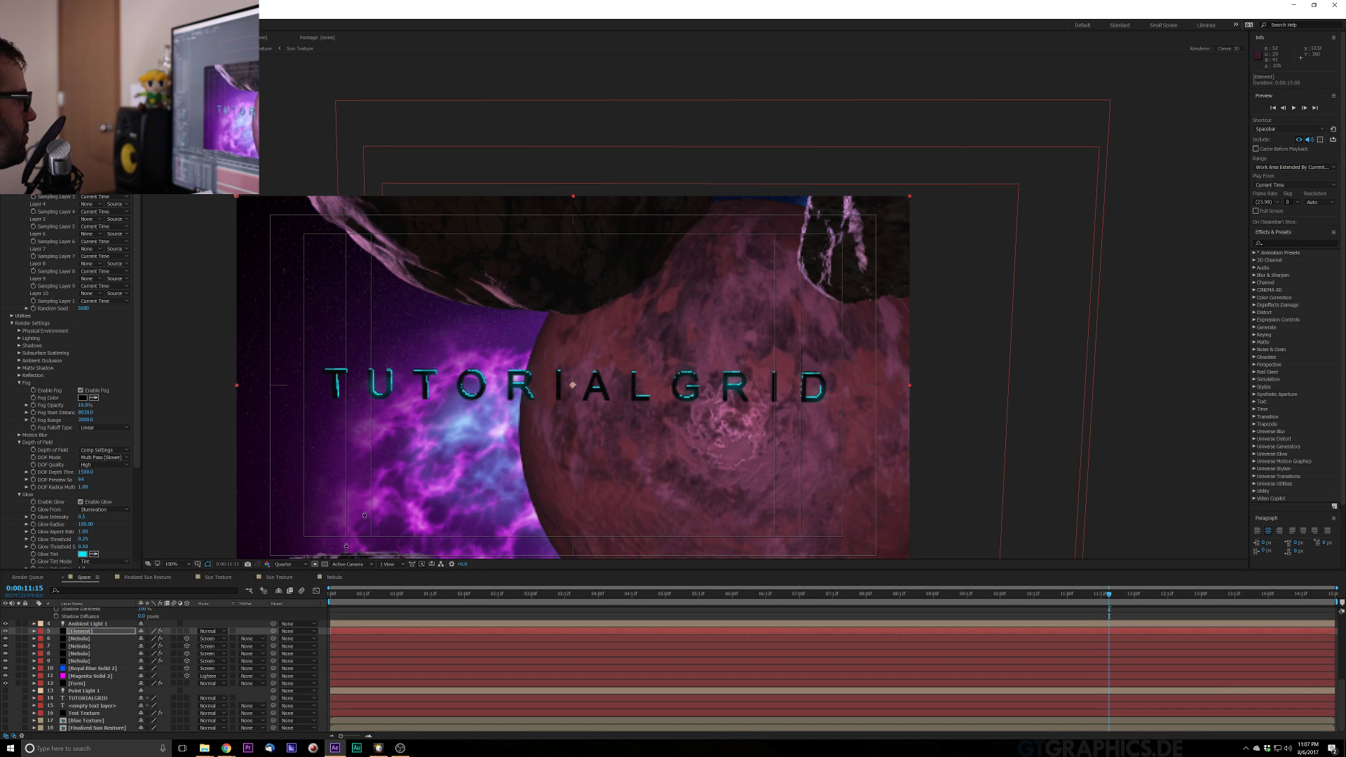
Try a slightly different camera angle at the first frame and preview the animation
{"action": "left_click", "coordinate": [333, 597]}
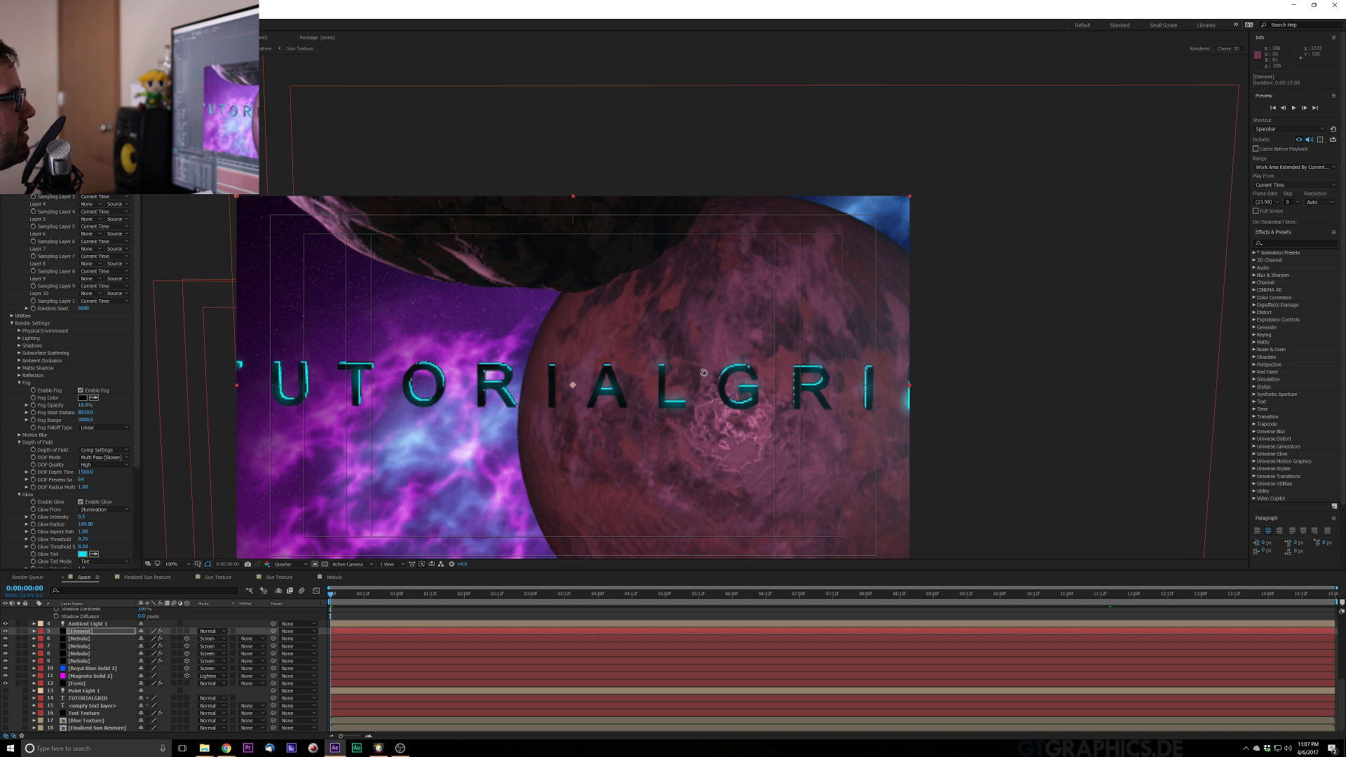
{"action": "left_click_drag", "start_coordinate": [704, 373], "coordinate": [692, 360]}
{"action": "key", "text": "space"}
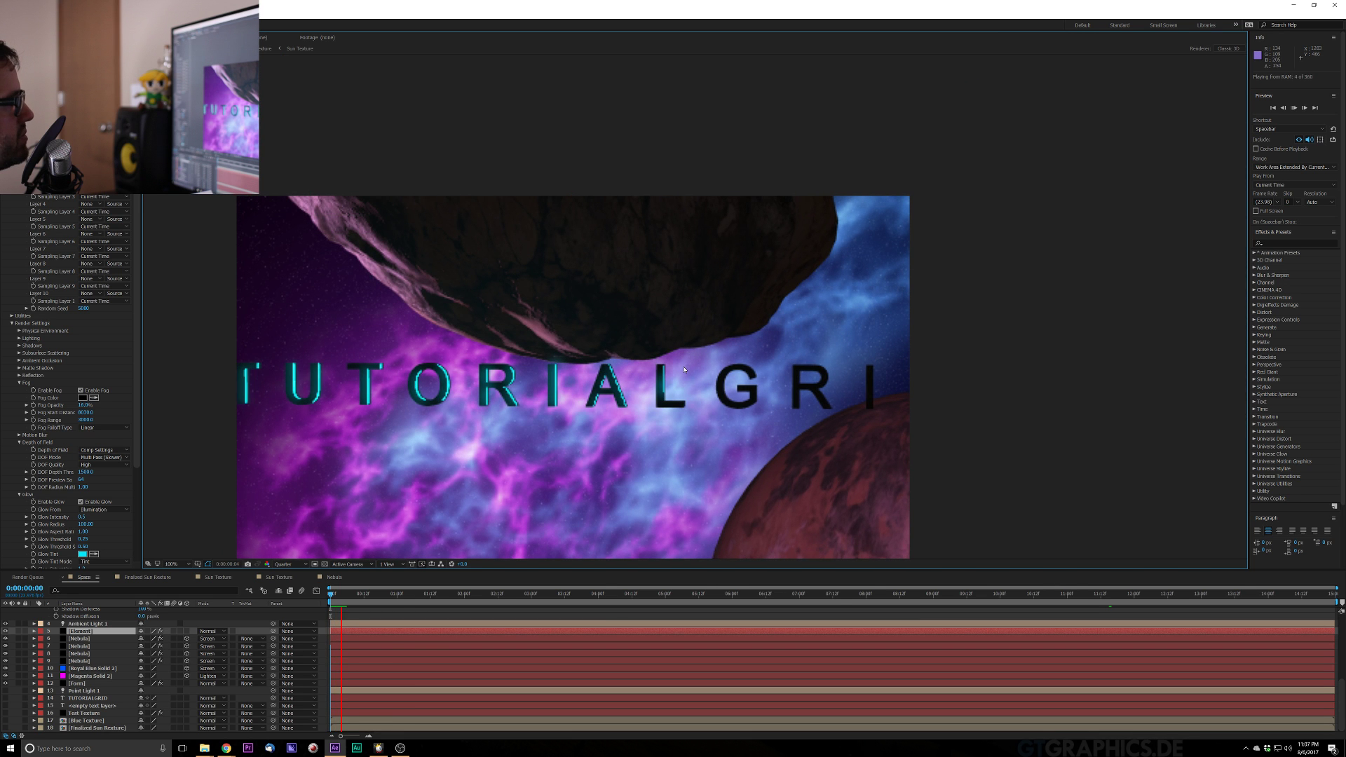
{"action": "key", "text": "space"}
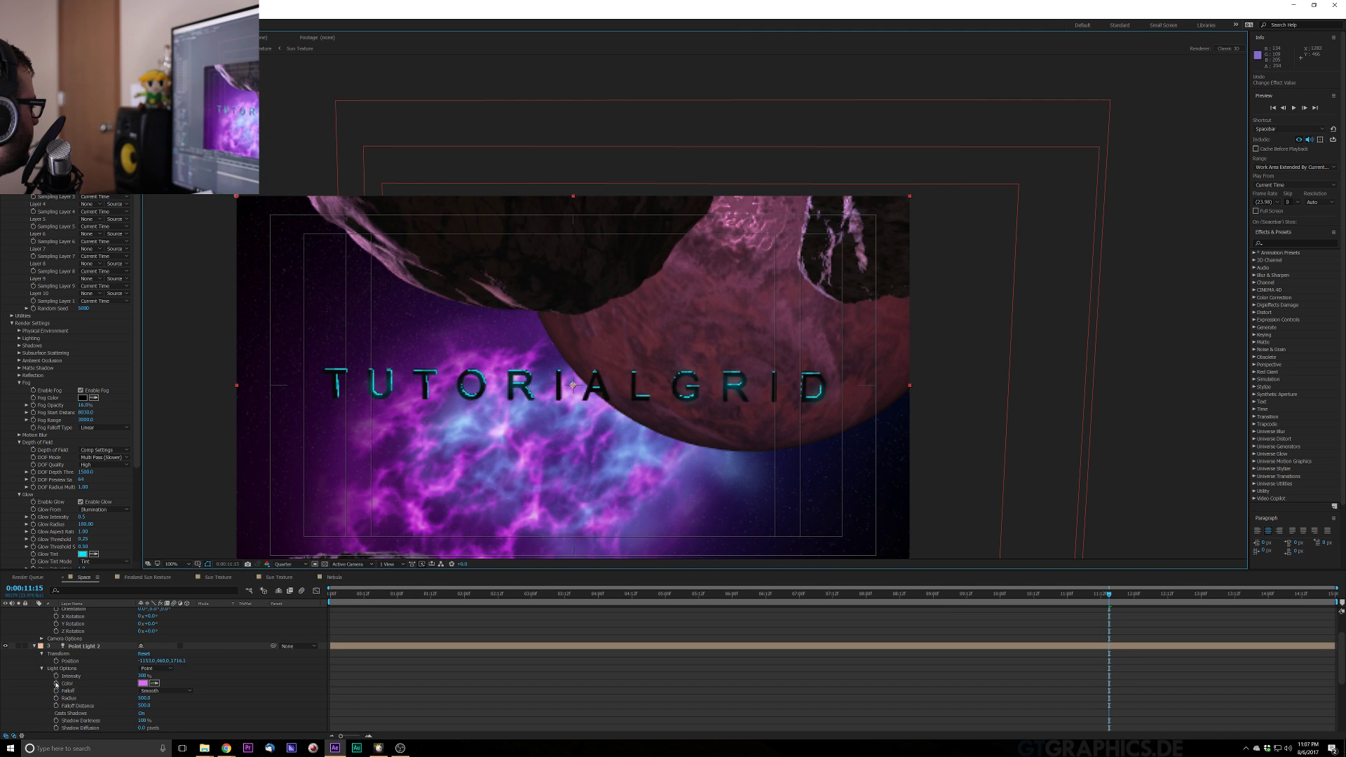
Orbit Camera 1 at the first frame to a low, tilted view of the title and preview the animation
{"action": "scroll", "coordinate": [59, 678], "scroll_direction": "up", "scroll_amount": 2}
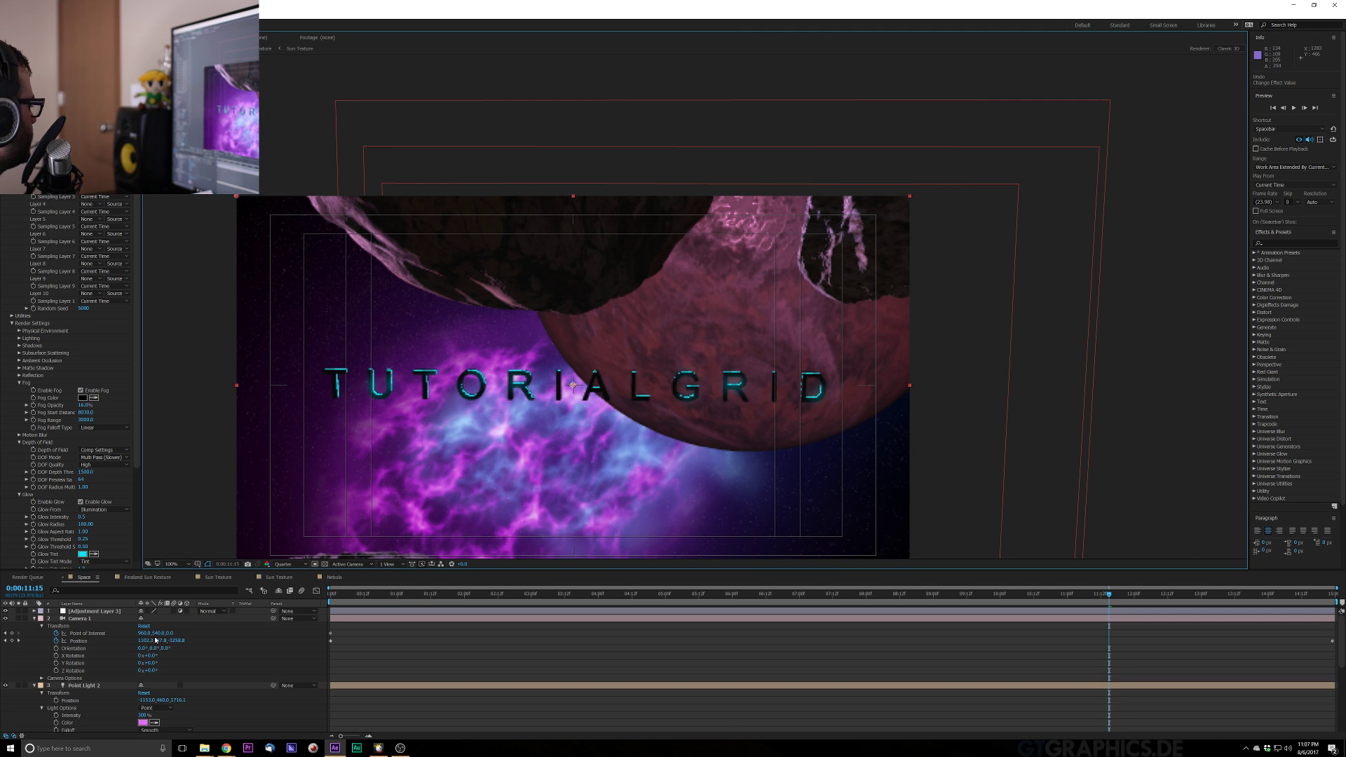
{"action": "left_click_drag", "start_coordinate": [335, 597], "coordinate": [299, 621]}
{"action": "left_click_drag", "start_coordinate": [576, 477], "coordinate": [528, 426]}
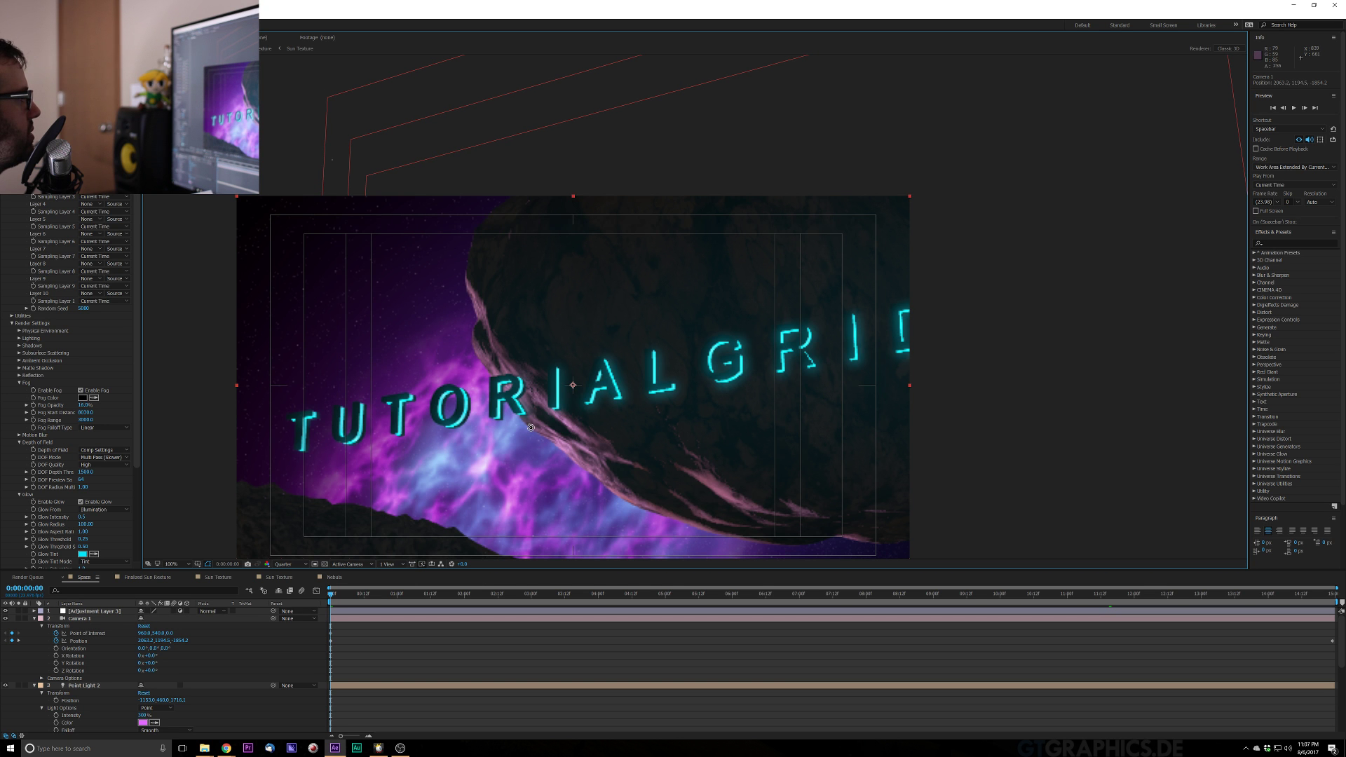
{"action": "key", "text": "space"}
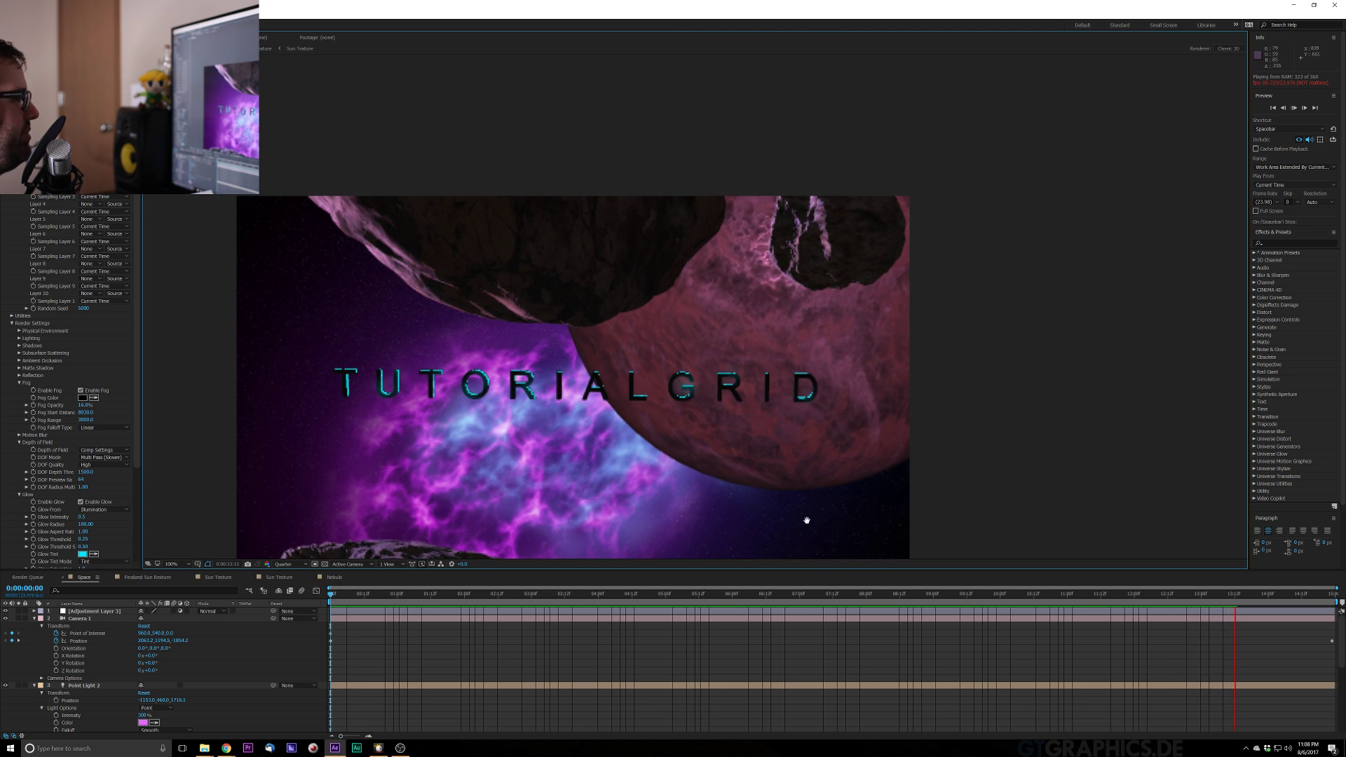
{"action": "key", "text": "space"}
Go to the last frame, lower dead_planet along Y in the Element scene setup, and apply the change
{"action": "left_click_drag", "start_coordinate": [1252, 595], "coordinate": [1341, 596]}
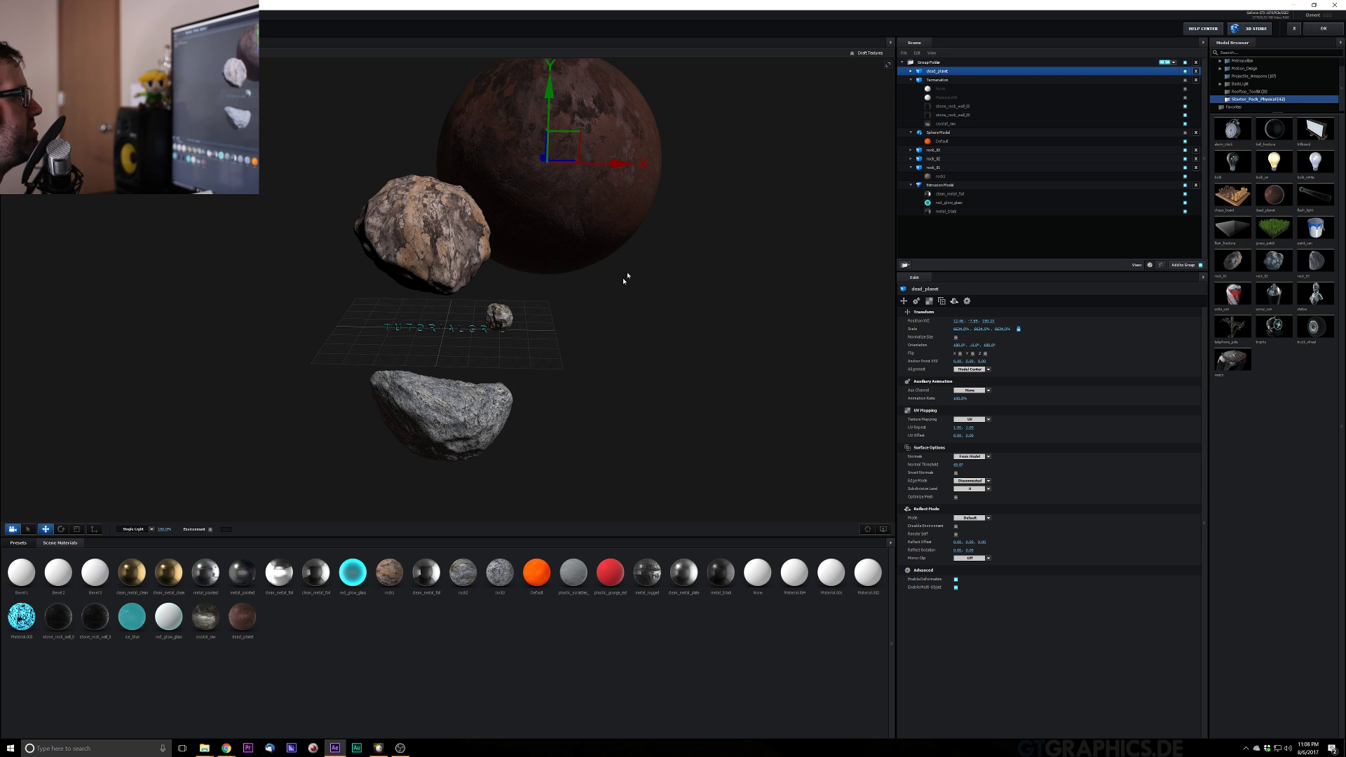
{"action": "left_click_drag", "start_coordinate": [627, 275], "coordinate": [617, 286]}
{"action": "left_click_drag", "start_coordinate": [540, 203], "coordinate": [538, 332]}
{"action": "left_click", "coordinate": [1312, 28]}
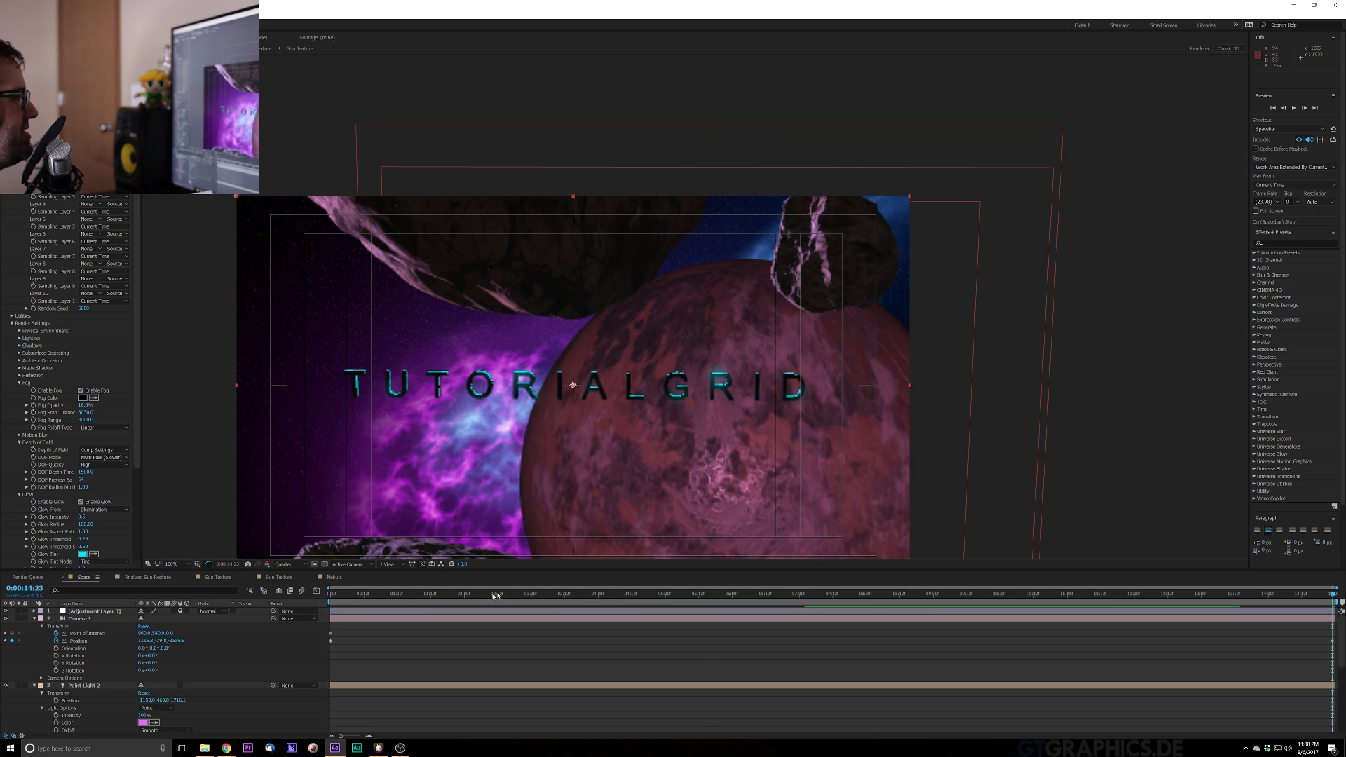
Preview the composition from the first frame to check the camera move with the repositioned planet
{"action": "left_click", "coordinate": [327, 603]}
{"action": "key", "text": "space"}
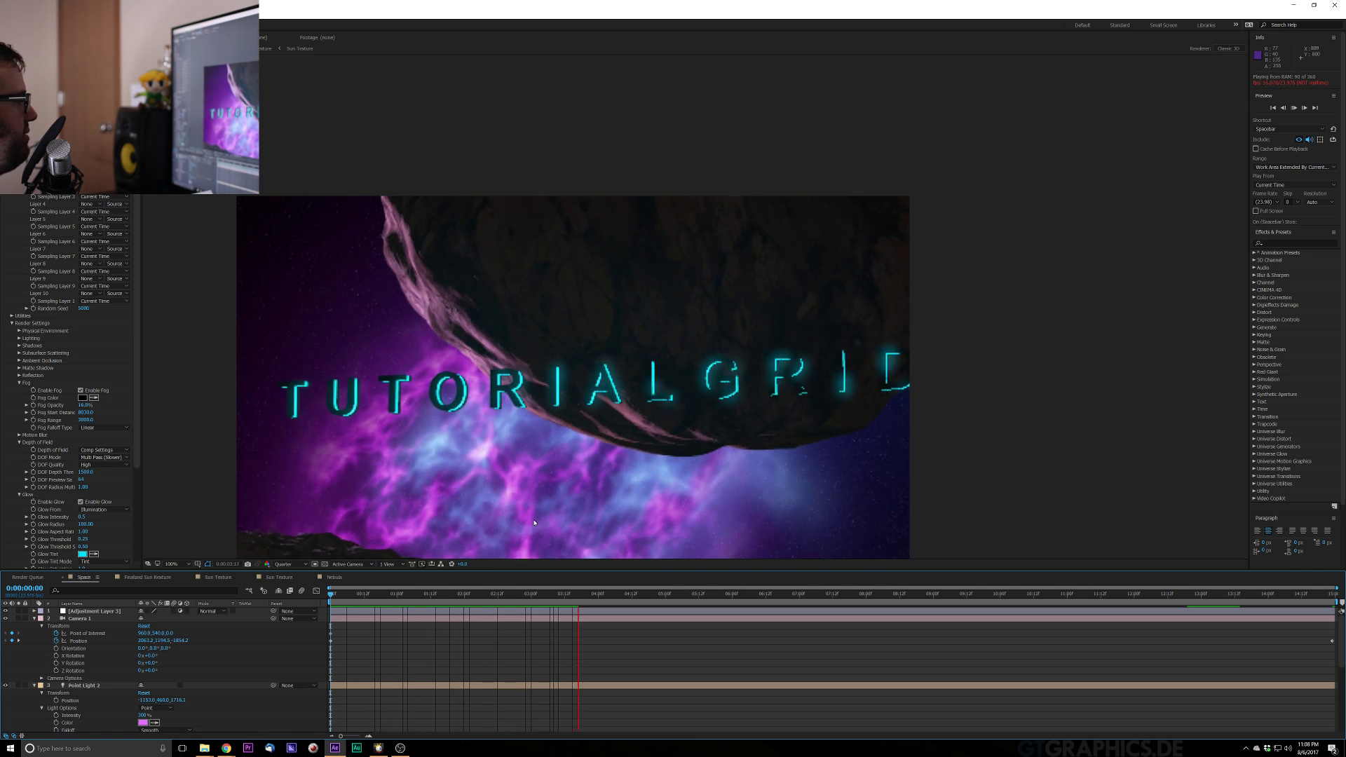
{"action": "key", "text": "space"}
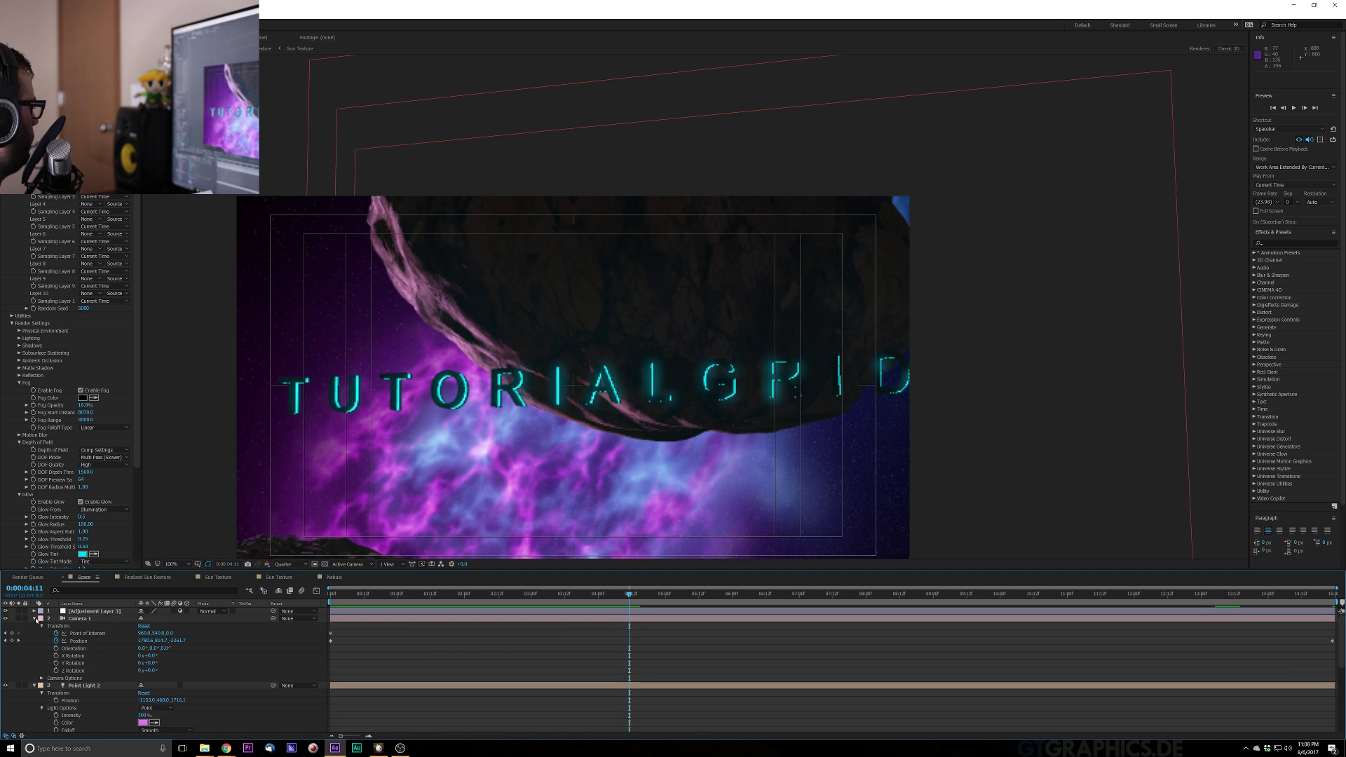
Collapse the open layer properties, select the four Nebula layers and both colored solids, and push them farther back along Z with their Position
{"action": "left_click", "coordinate": [34, 619]}
{"action": "left_click", "coordinate": [36, 627]}
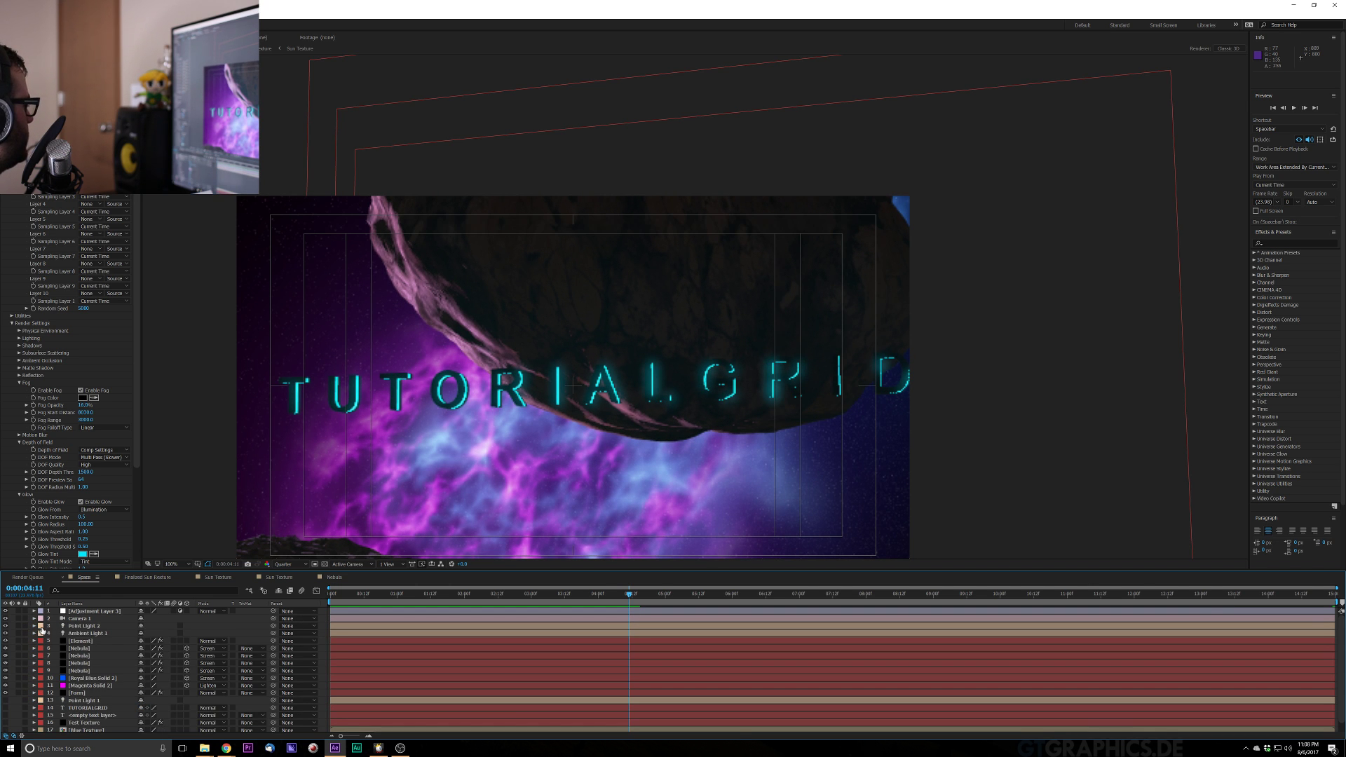
{"action": "left_click", "coordinate": [79, 648]}
{"action": "right_click", "coordinate": [95, 651]}
{"action": "left_click", "coordinate": [94, 652]}
{"action": "left_click", "coordinate": [93, 664]}
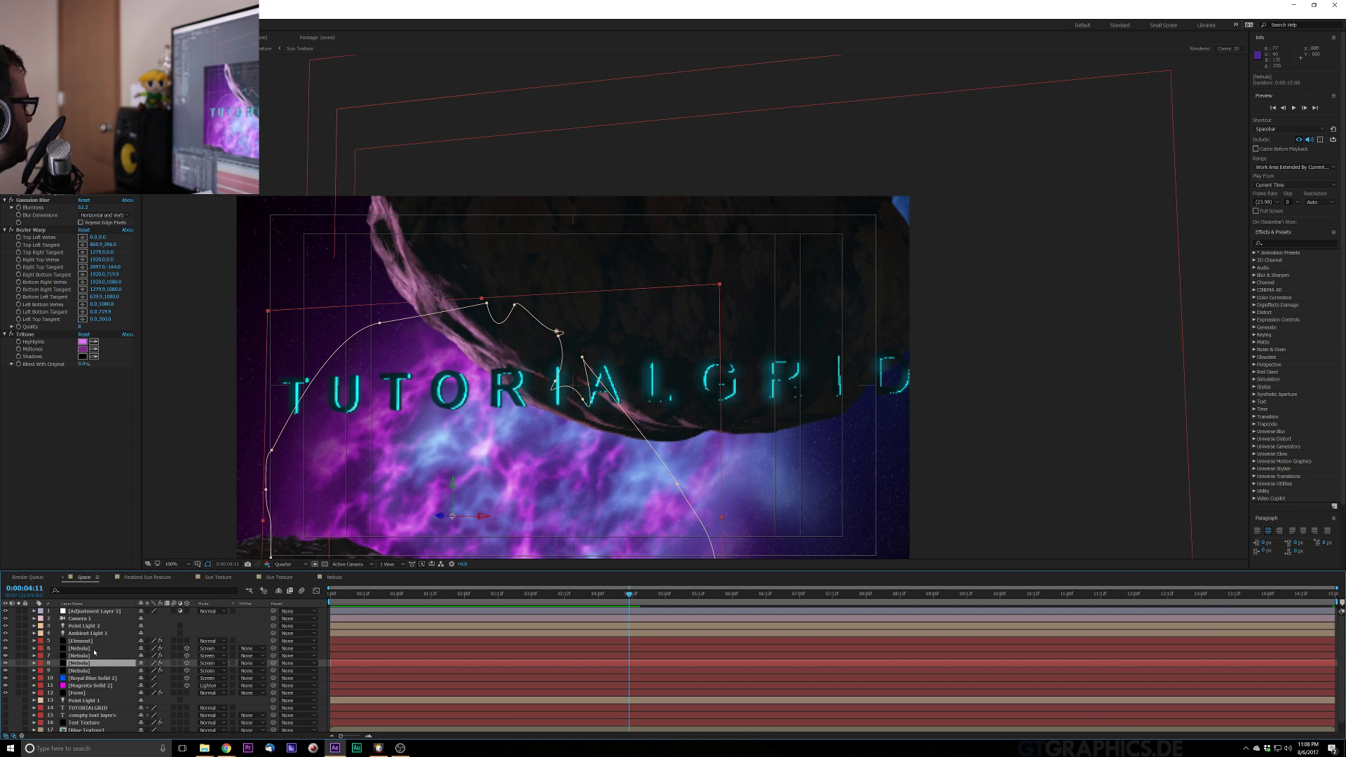
{"action": "left_click", "coordinate": [92, 650]}
{"action": "left_click", "coordinate": [92, 687], "text": "shift"}
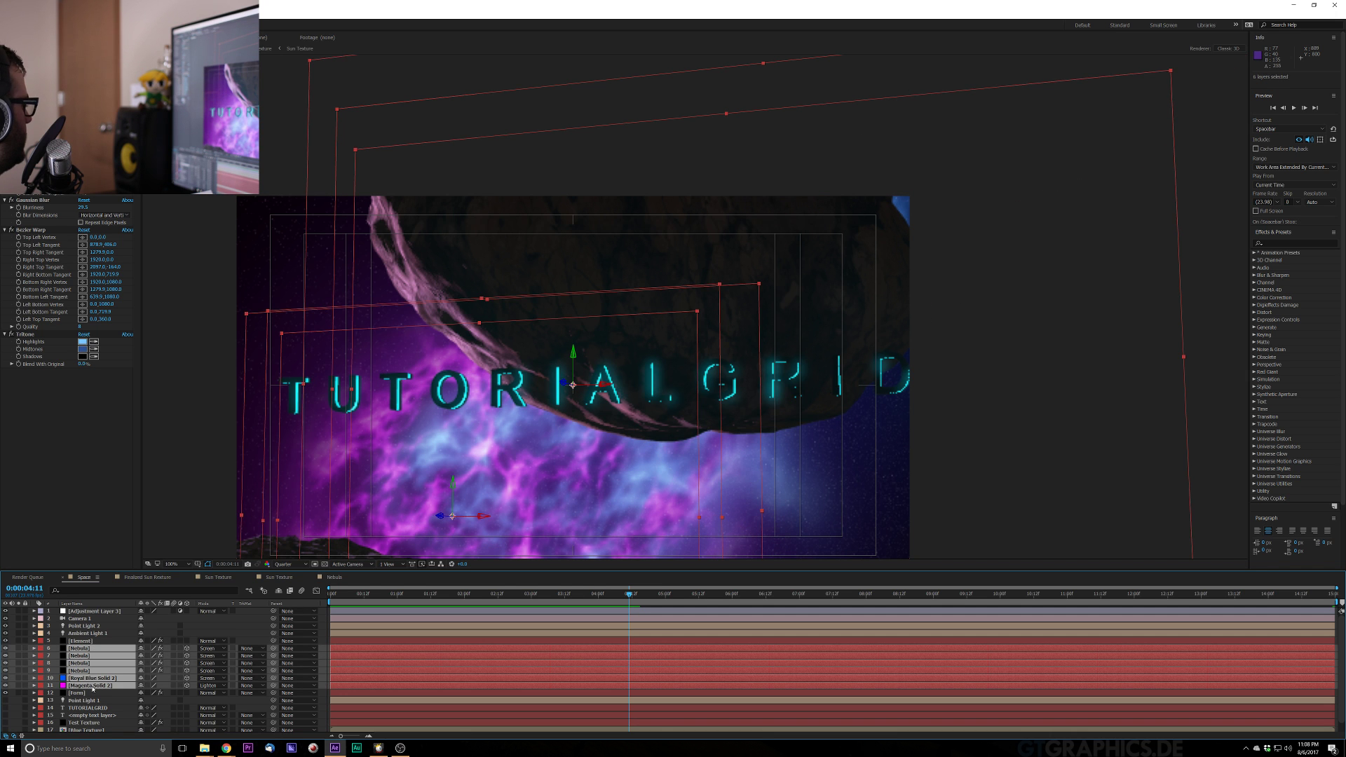
{"action": "key", "text": "p"}
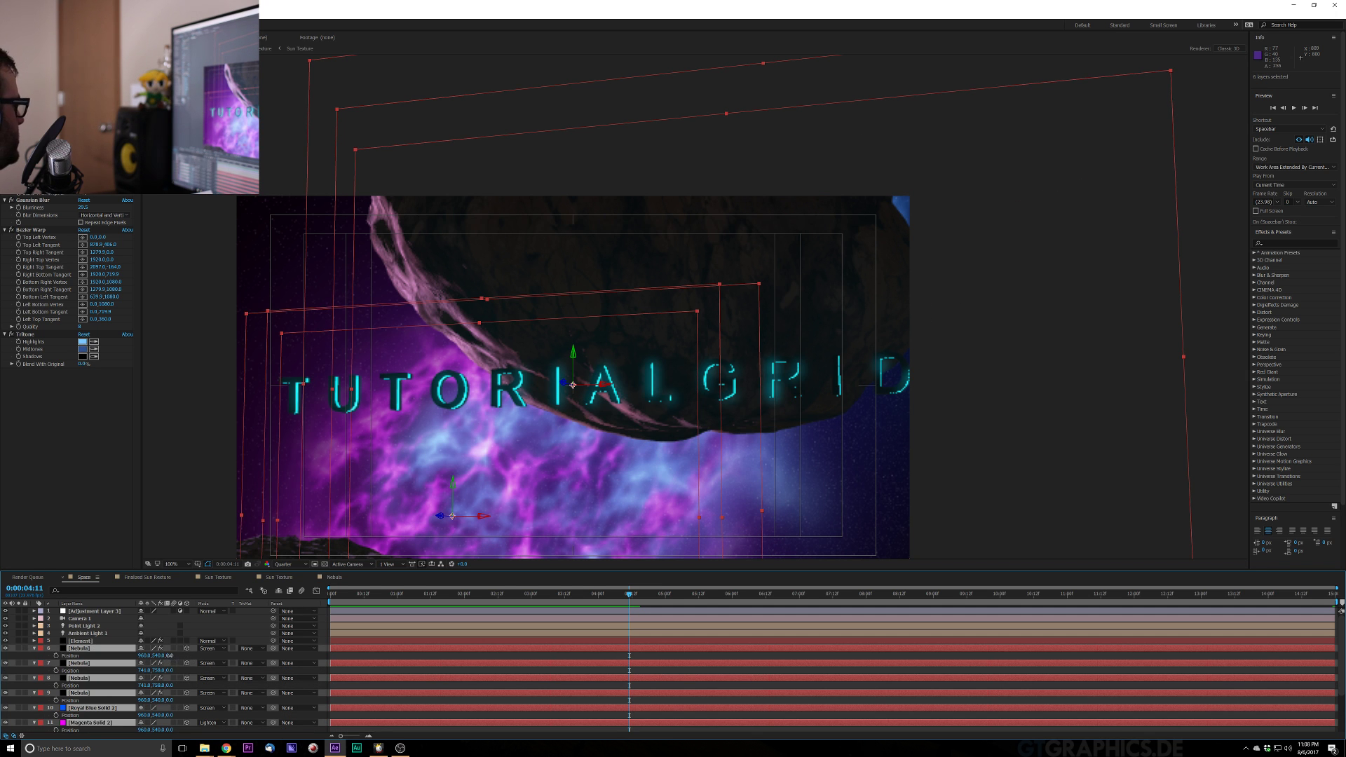
{"action": "left_click_drag", "start_coordinate": [169, 656], "coordinate": [491, 671]}
Preview the animation with the repositioned nebula, checking how it frames the title at the start and near 0:00:11:14
{"action": "key", "text": "space"}
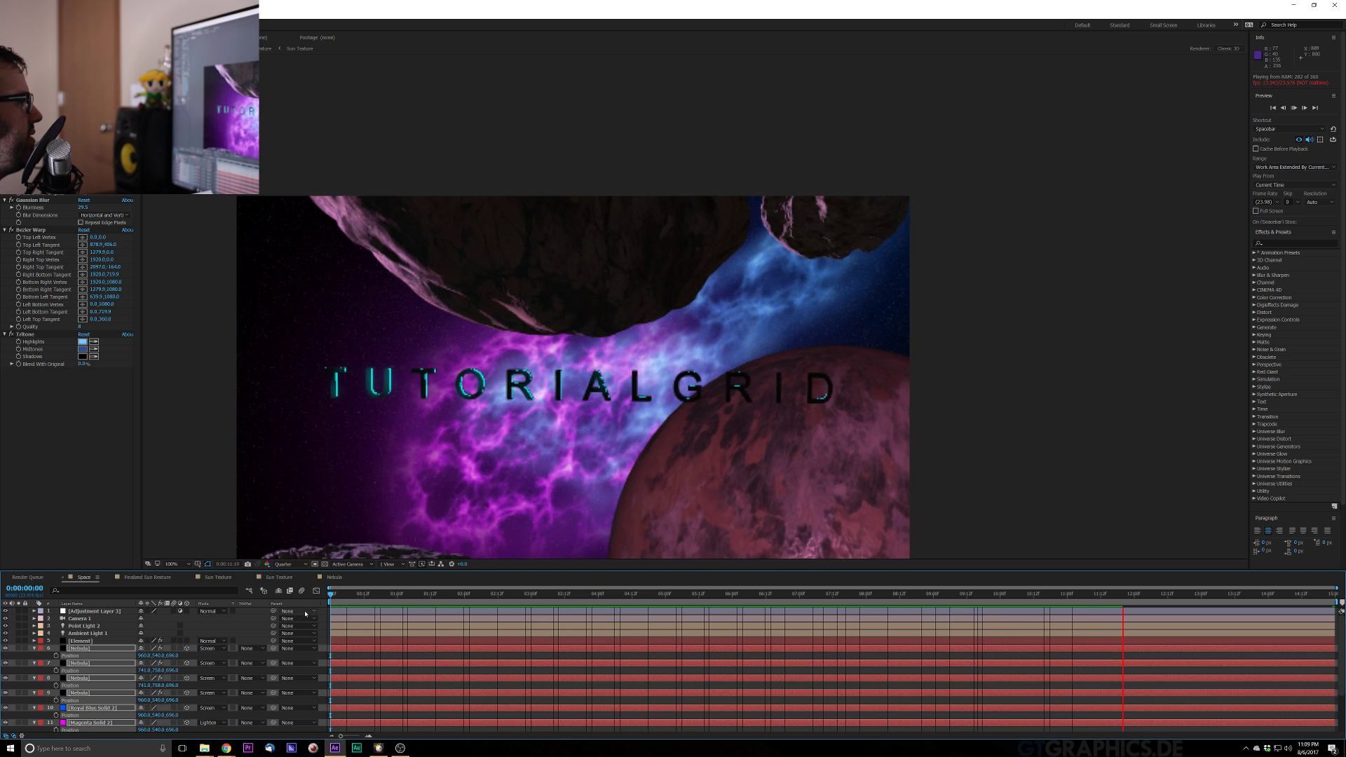
{"action": "key", "text": "space"}
{"action": "scroll", "coordinate": [433, 488], "scroll_direction": "down", "scroll_amount": 1}
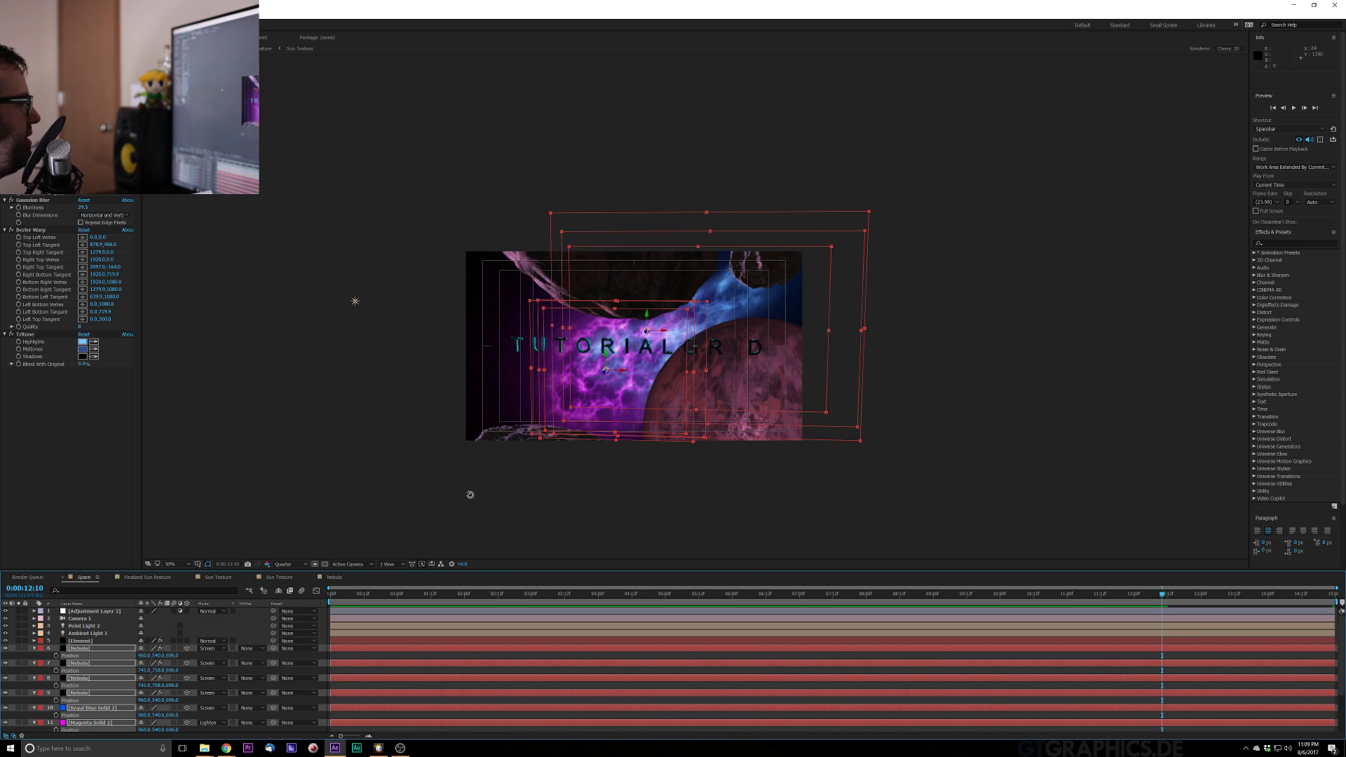
{"action": "key", "text": "space"}
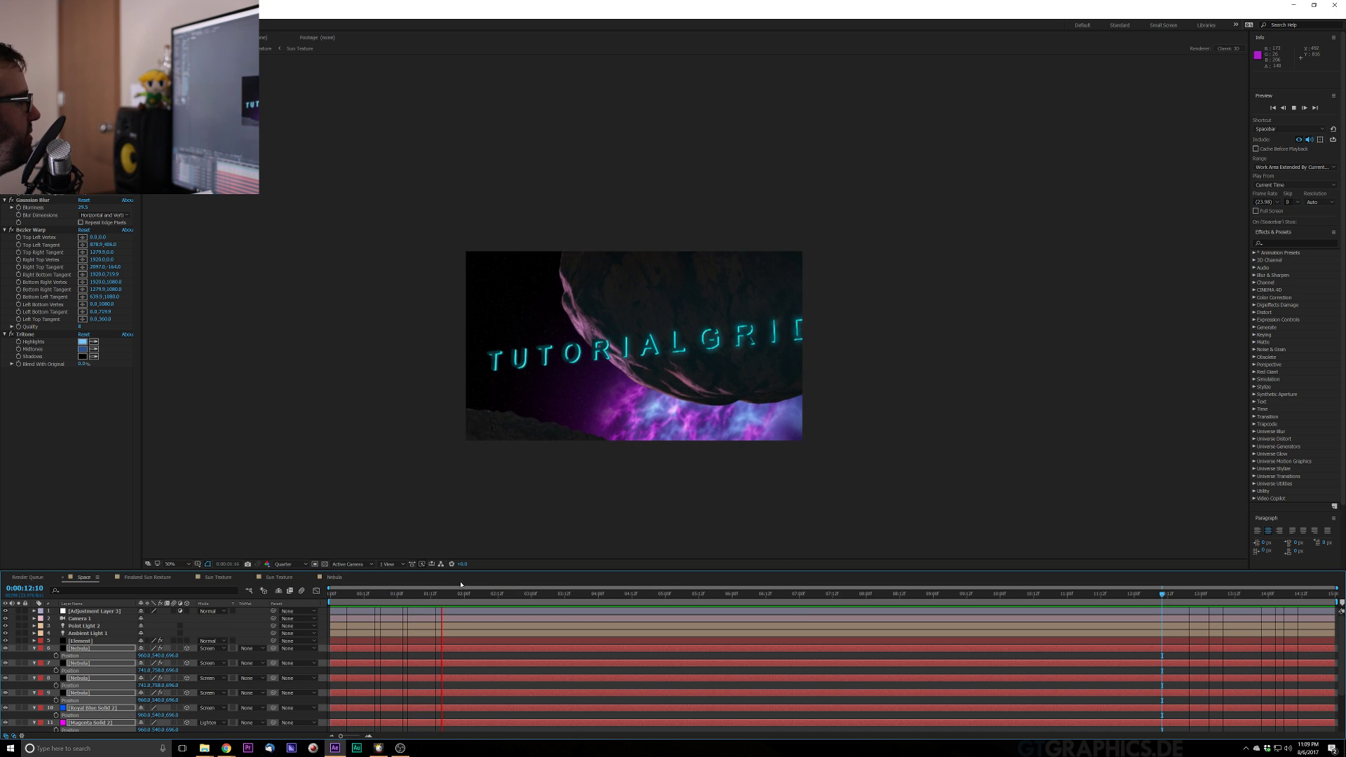
{"action": "key", "text": "space"}
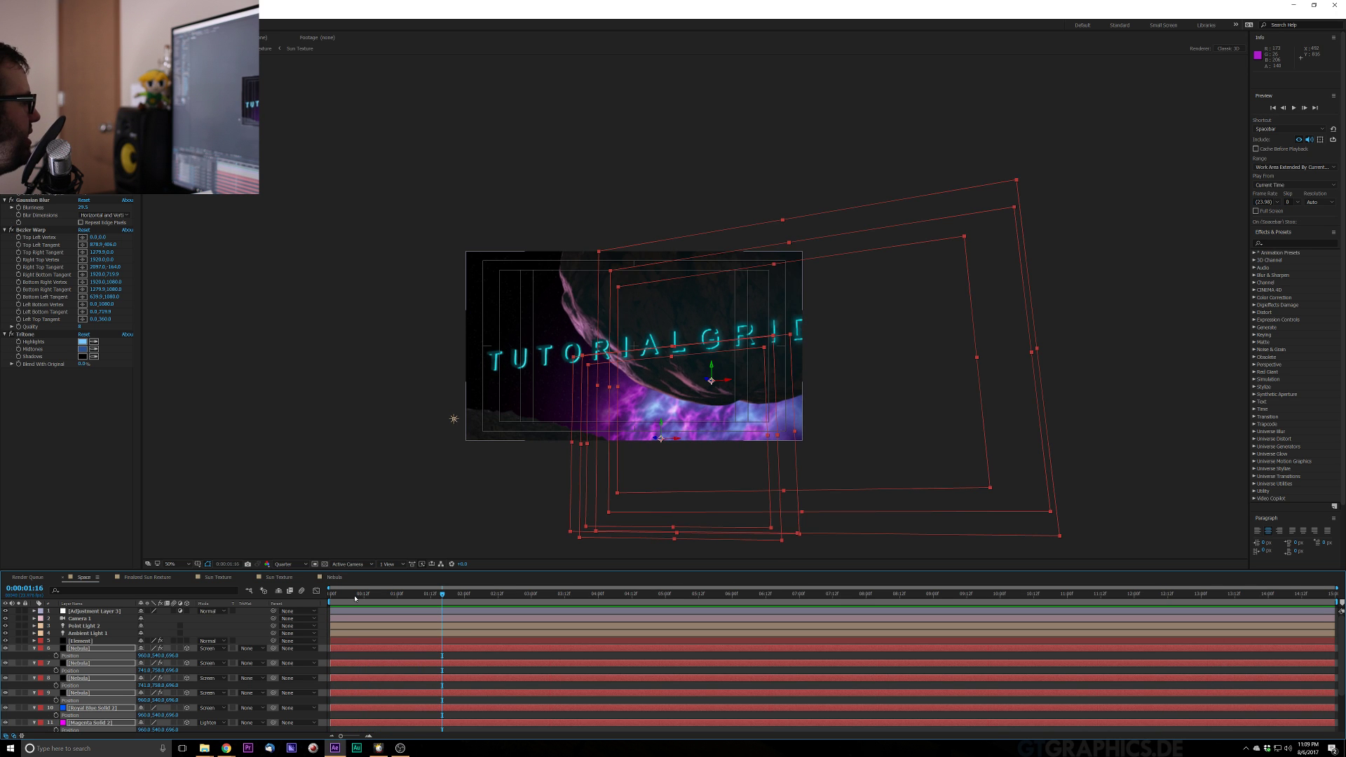
{"action": "left_click_drag", "start_coordinate": [354, 599], "coordinate": [570, 659]}
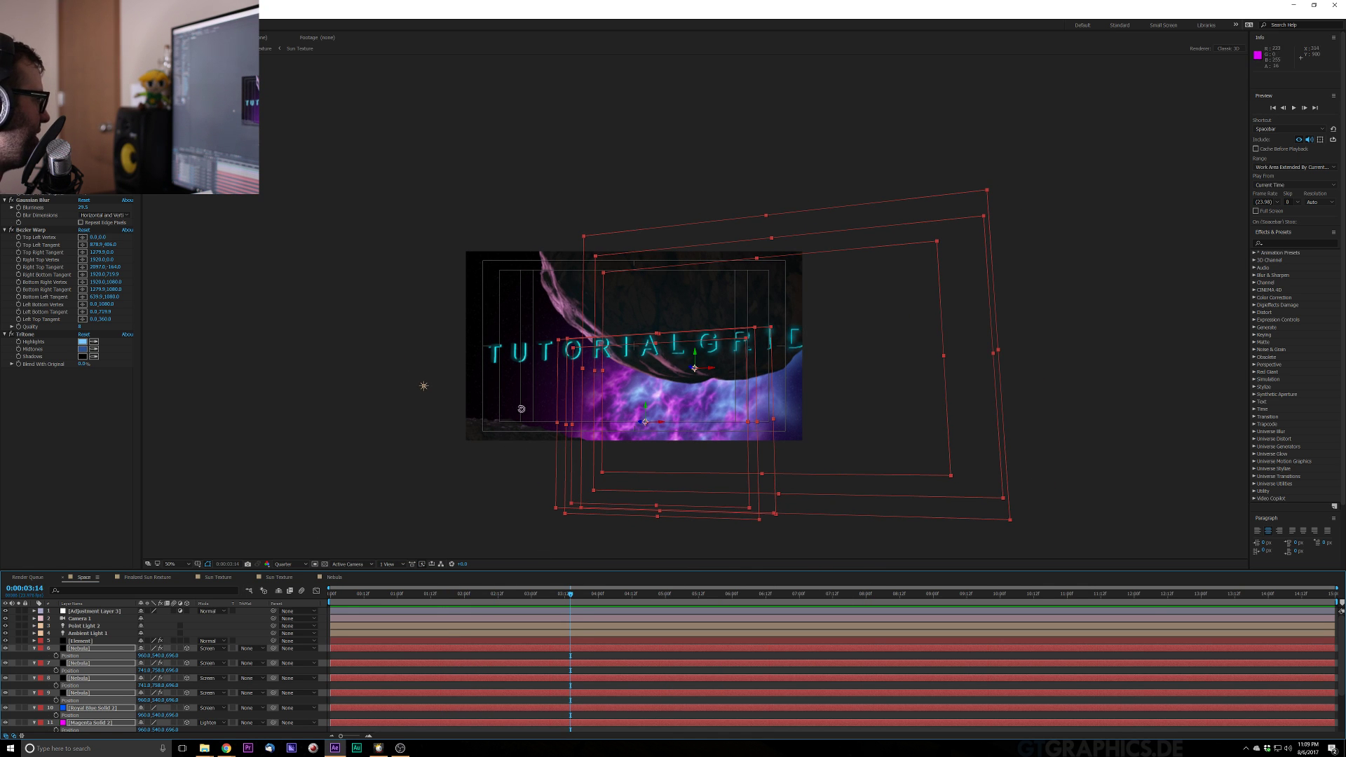
{"action": "left_click_drag", "start_coordinate": [361, 596], "coordinate": [1106, 566]}
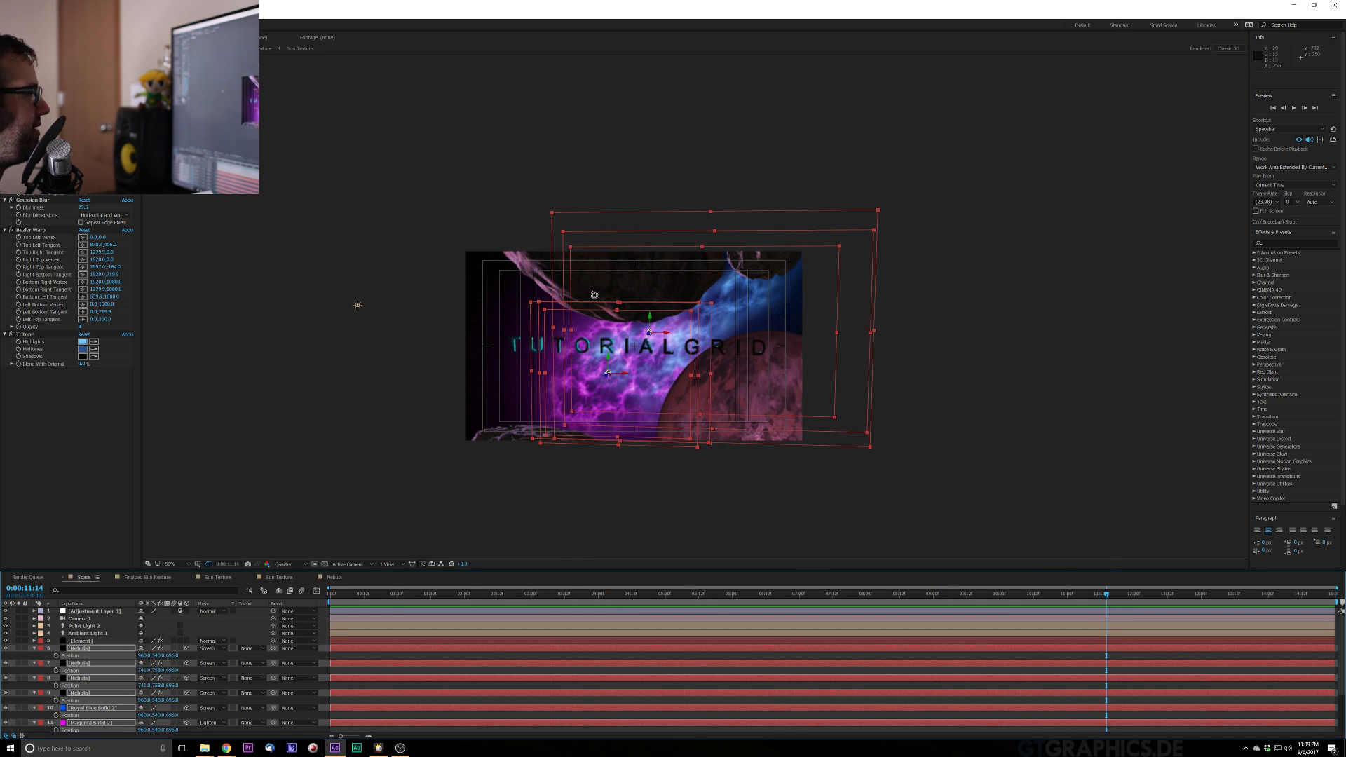
Open the Element layer's scene setup and hide the dead_planet model and all three rock models
{"action": "left_click", "coordinate": [105, 626]}
{"action": "left_click", "coordinate": [92, 641]}
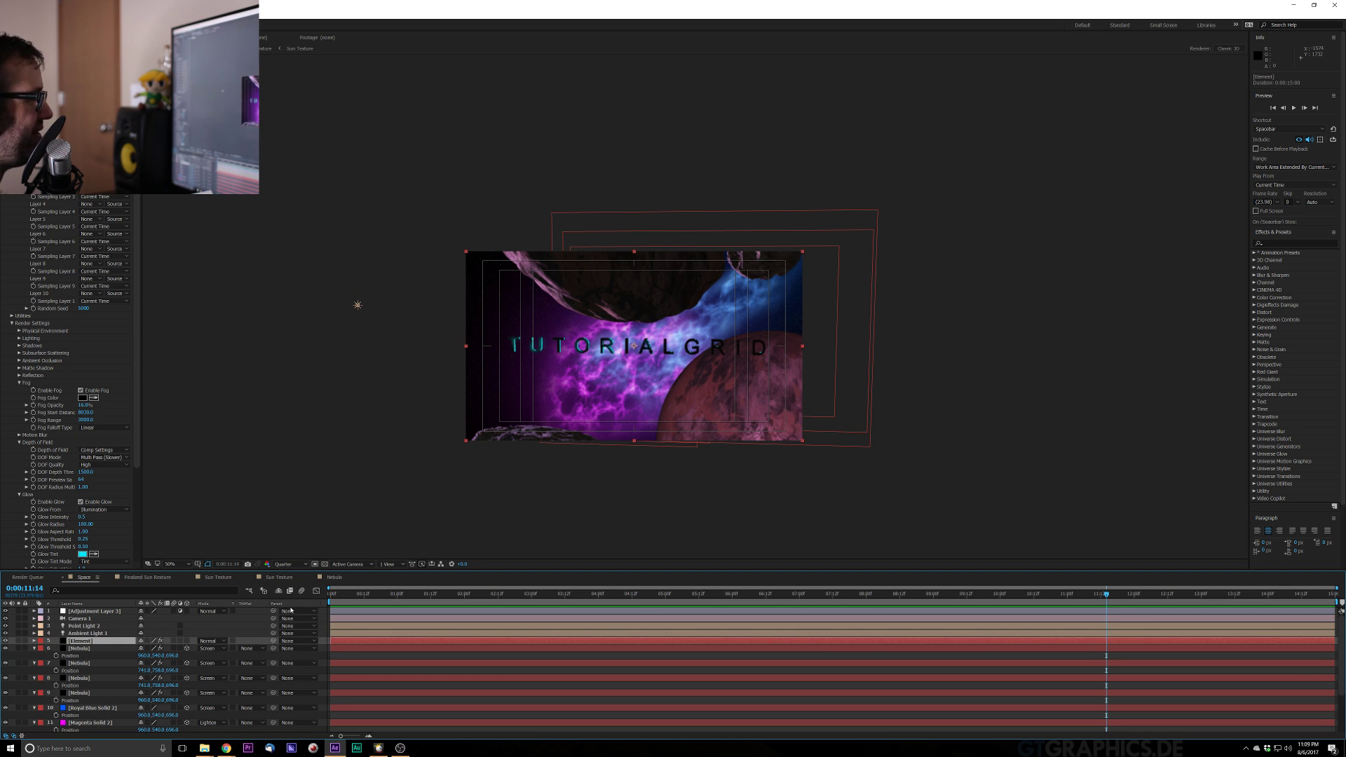
{"action": "key", "text": "period"}
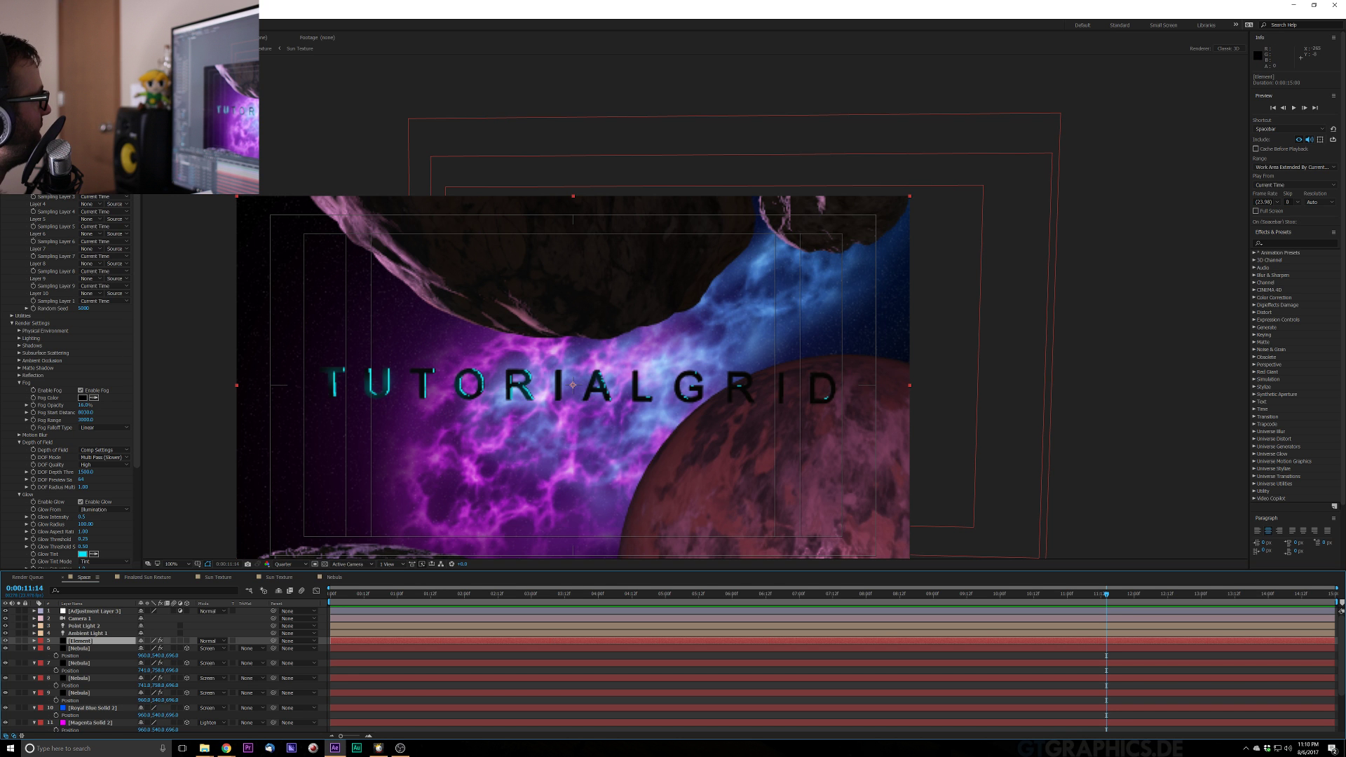
{"action": "left_click", "coordinate": [84, 169]}
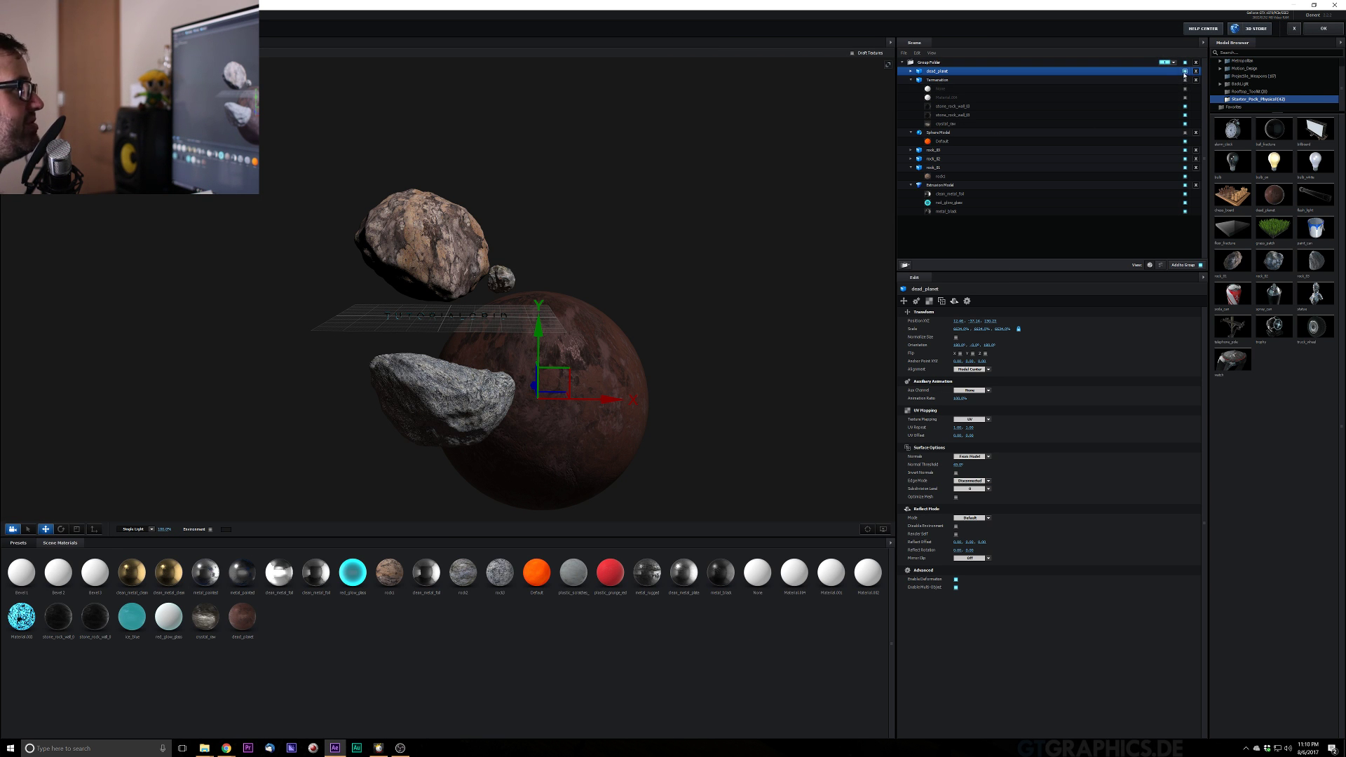
{"action": "left_click", "coordinate": [1185, 71]}
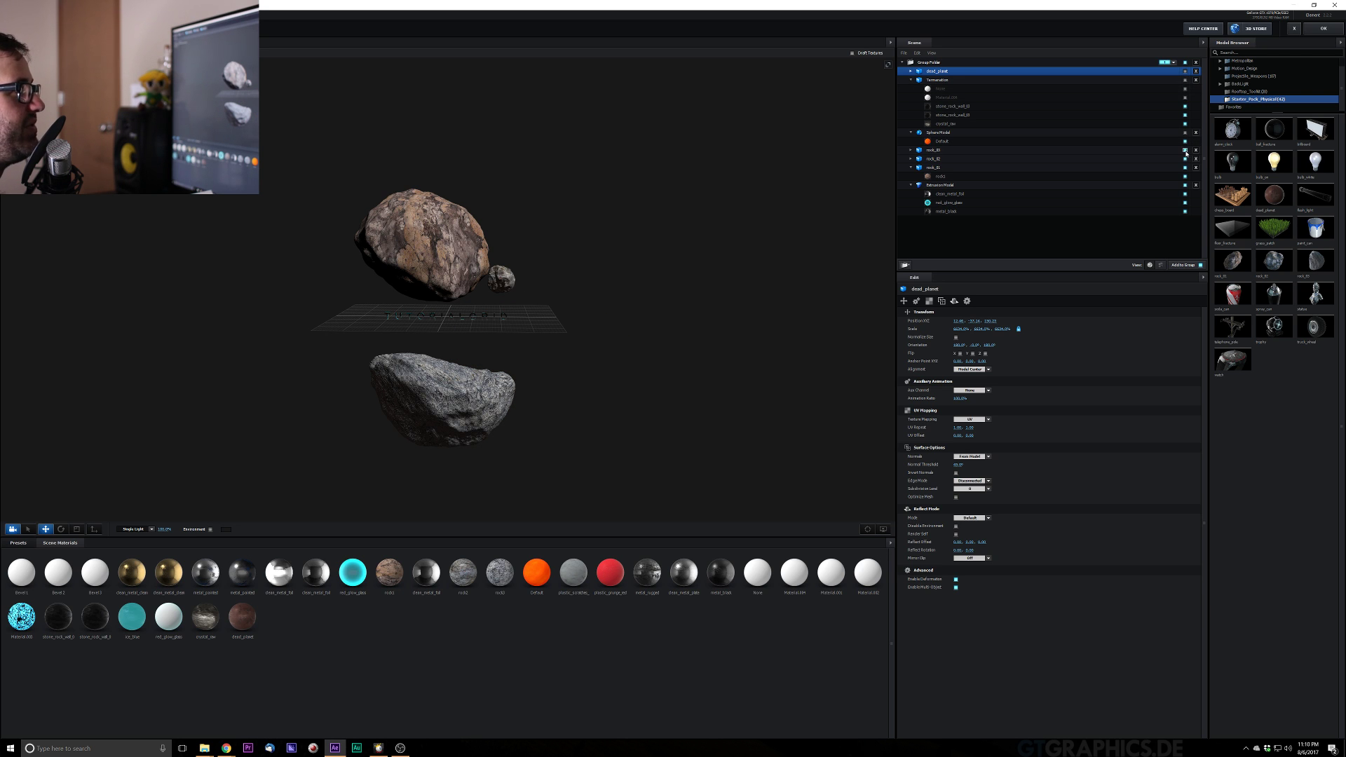
{"action": "left_click", "coordinate": [1185, 159]}
{"action": "left_click", "coordinate": [1181, 168]}
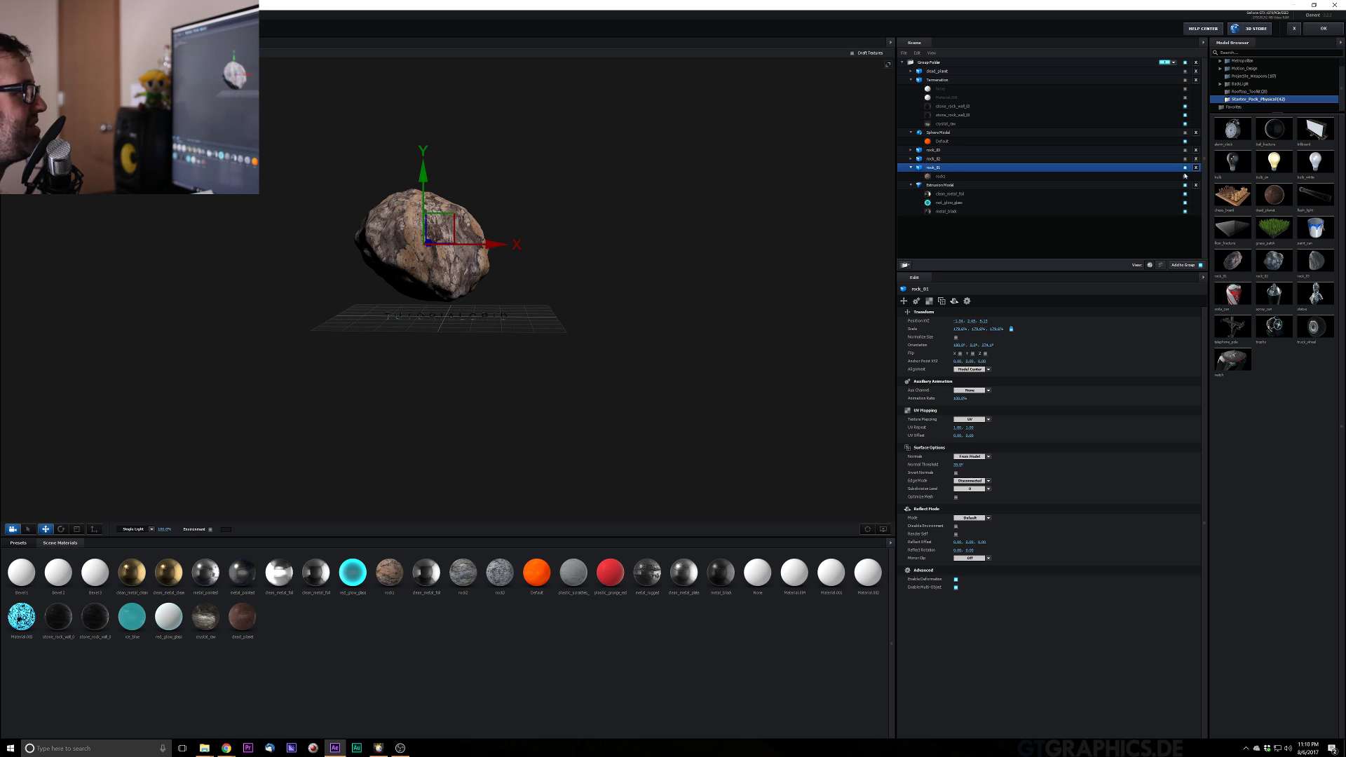
{"action": "left_click", "coordinate": [1185, 168]}
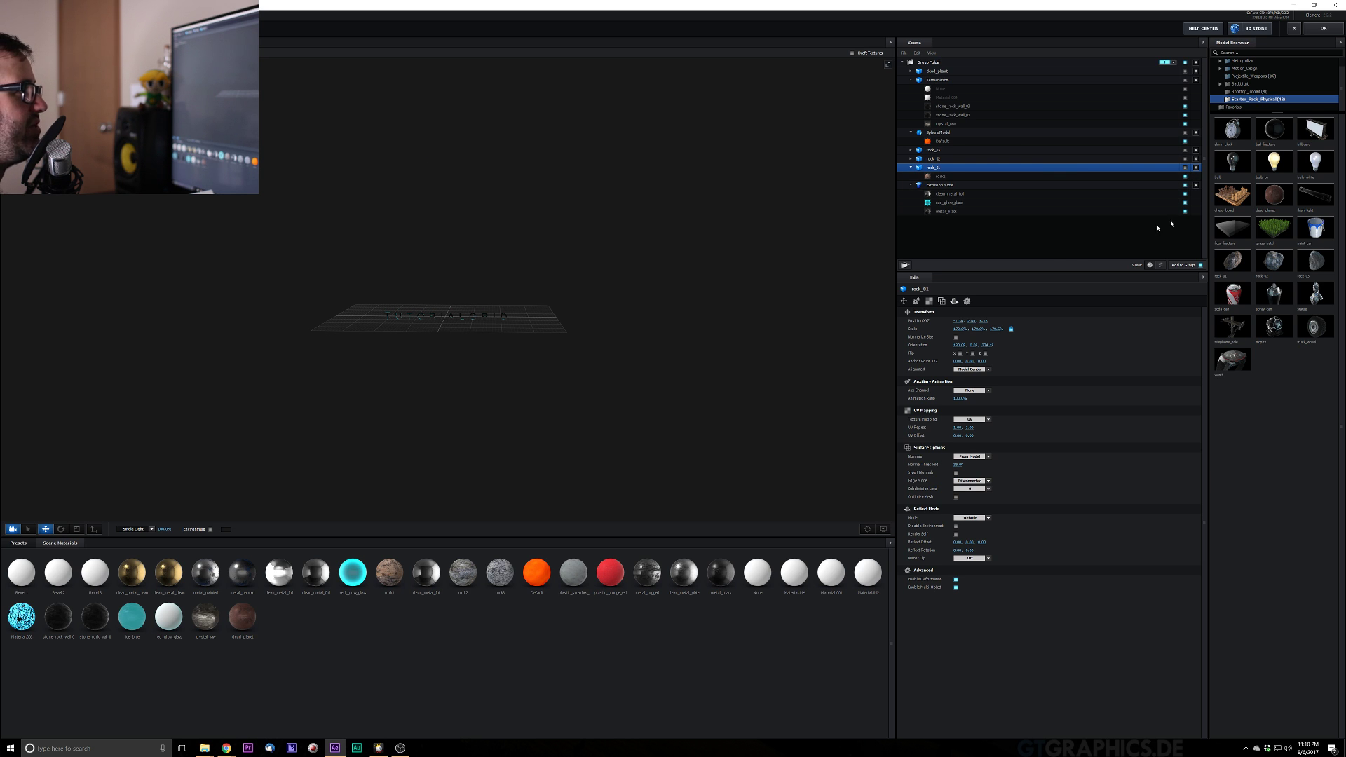
Examine the extruded TUTORIALGRID text from the front in the scene setup and apply the scene changes
{"action": "left_click_drag", "start_coordinate": [778, 298], "coordinate": [498, 382]}
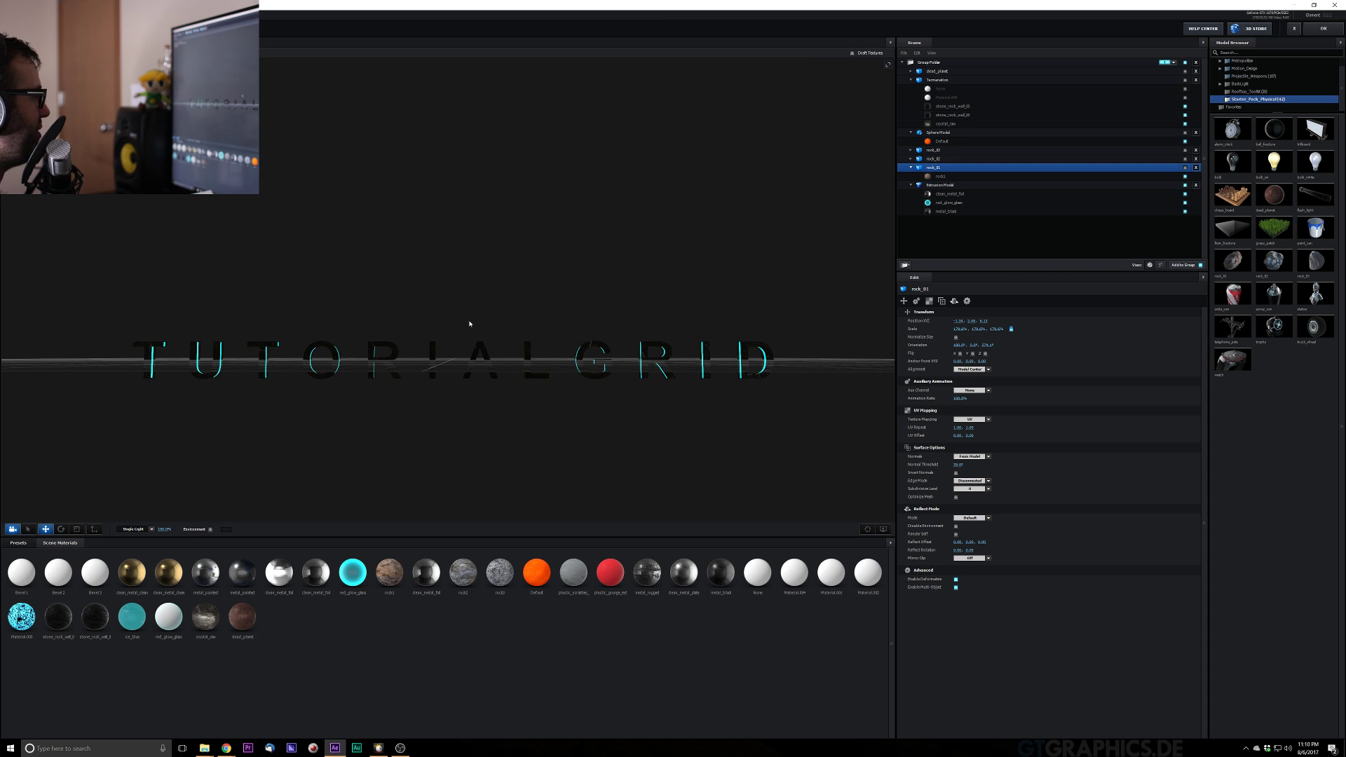
{"action": "left_click_drag", "start_coordinate": [470, 323], "coordinate": [471, 323]}
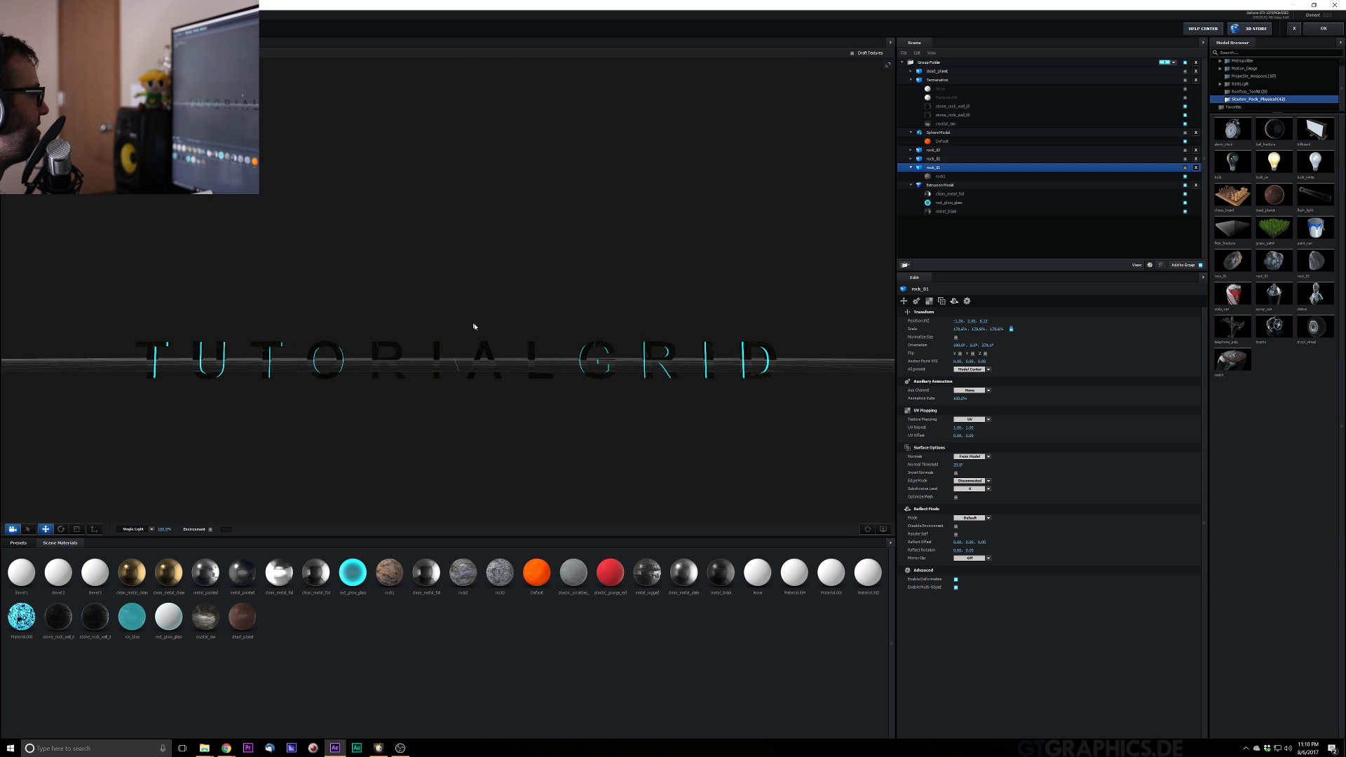
{"action": "left_click_drag", "start_coordinate": [510, 270], "coordinate": [463, 306]}
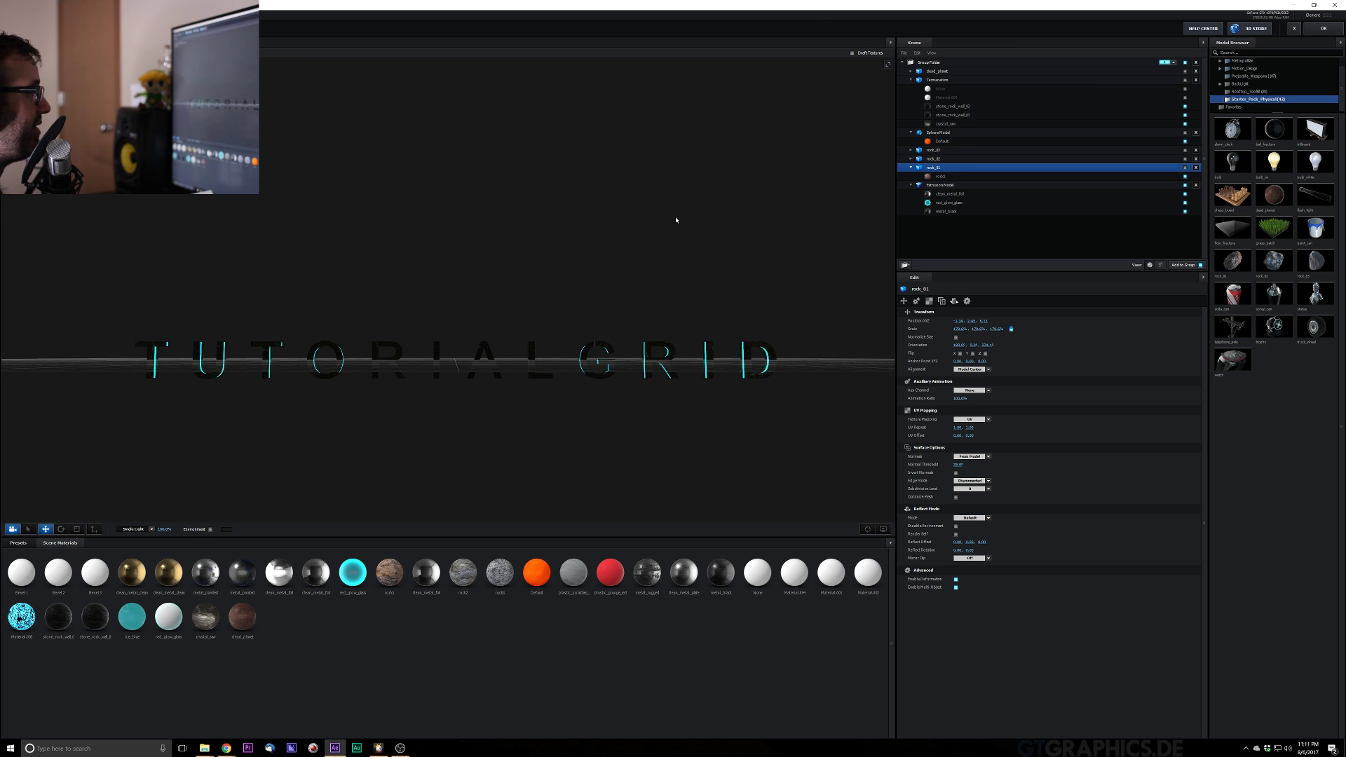
{"action": "left_click", "coordinate": [1328, 31]}
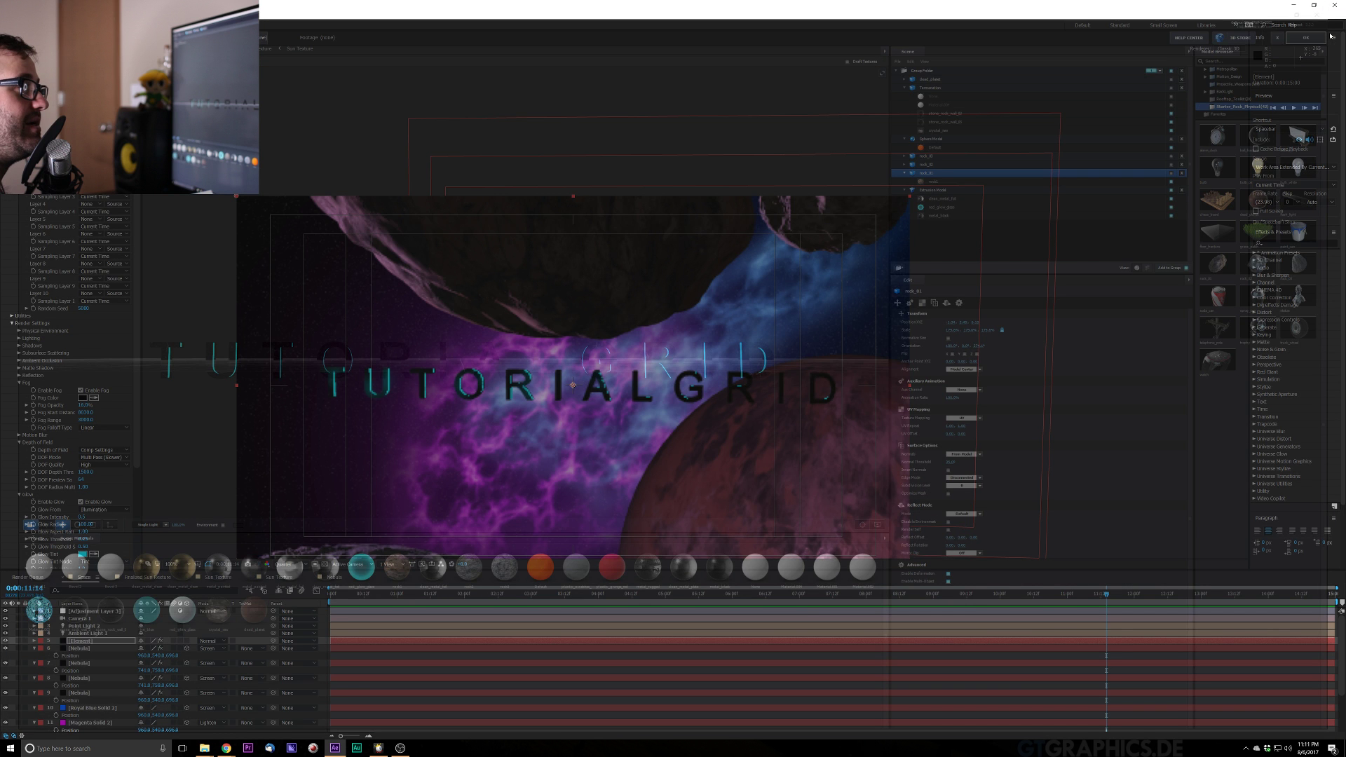
Adjust the Camera 1 view slightly at 0:00:11:14 and preview the title against the nebula from there
{"action": "key", "text": "comma"}
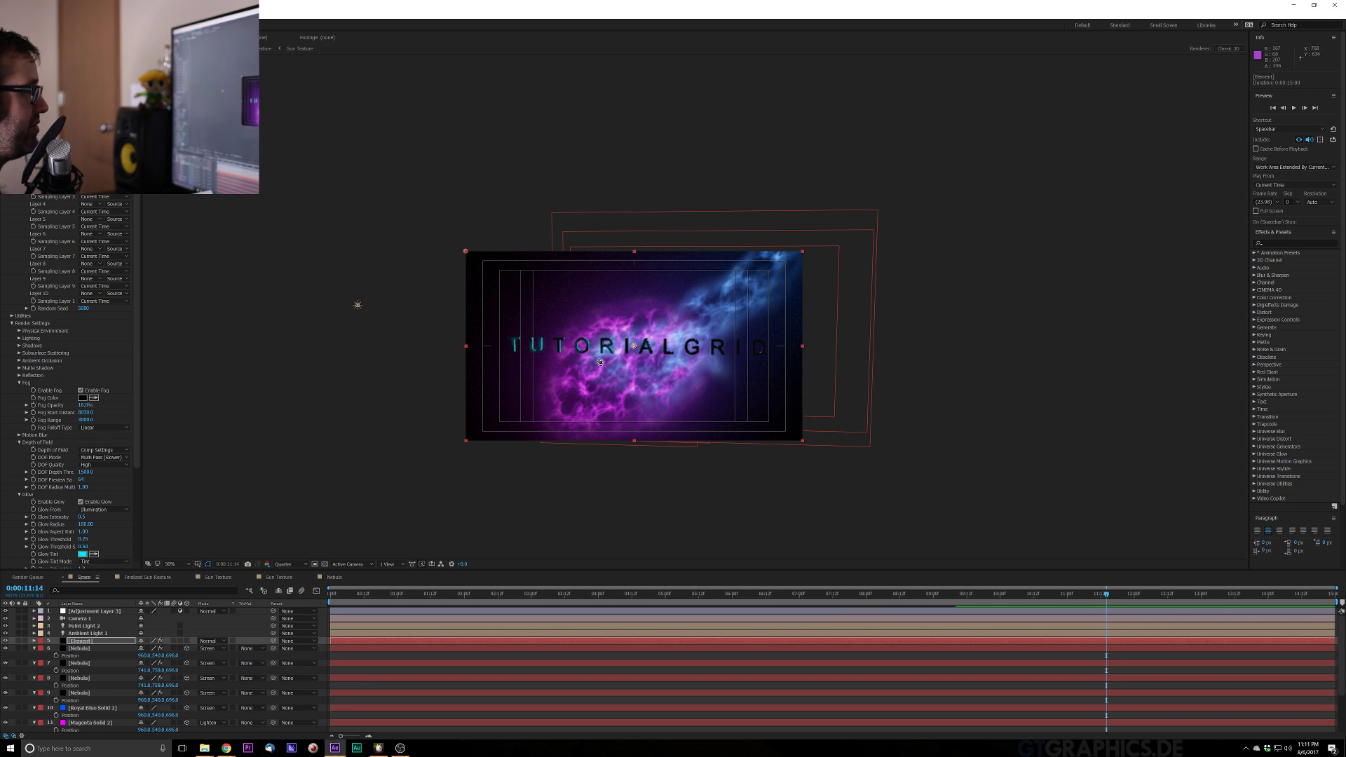
{"action": "scroll", "coordinate": [669, 338], "scroll_direction": "up", "scroll_amount": 1}
{"action": "left_click_drag", "start_coordinate": [669, 337], "coordinate": [622, 324]}
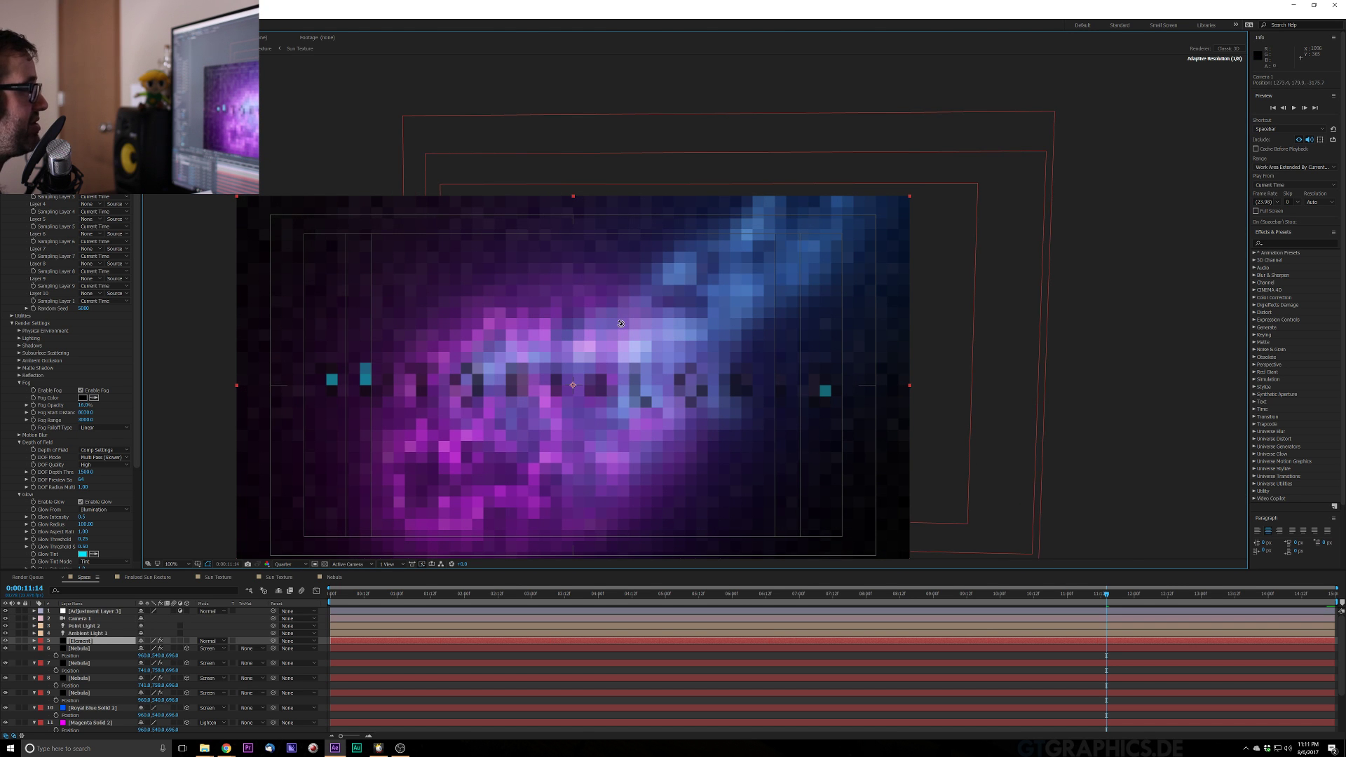
{"action": "key", "text": "space"}
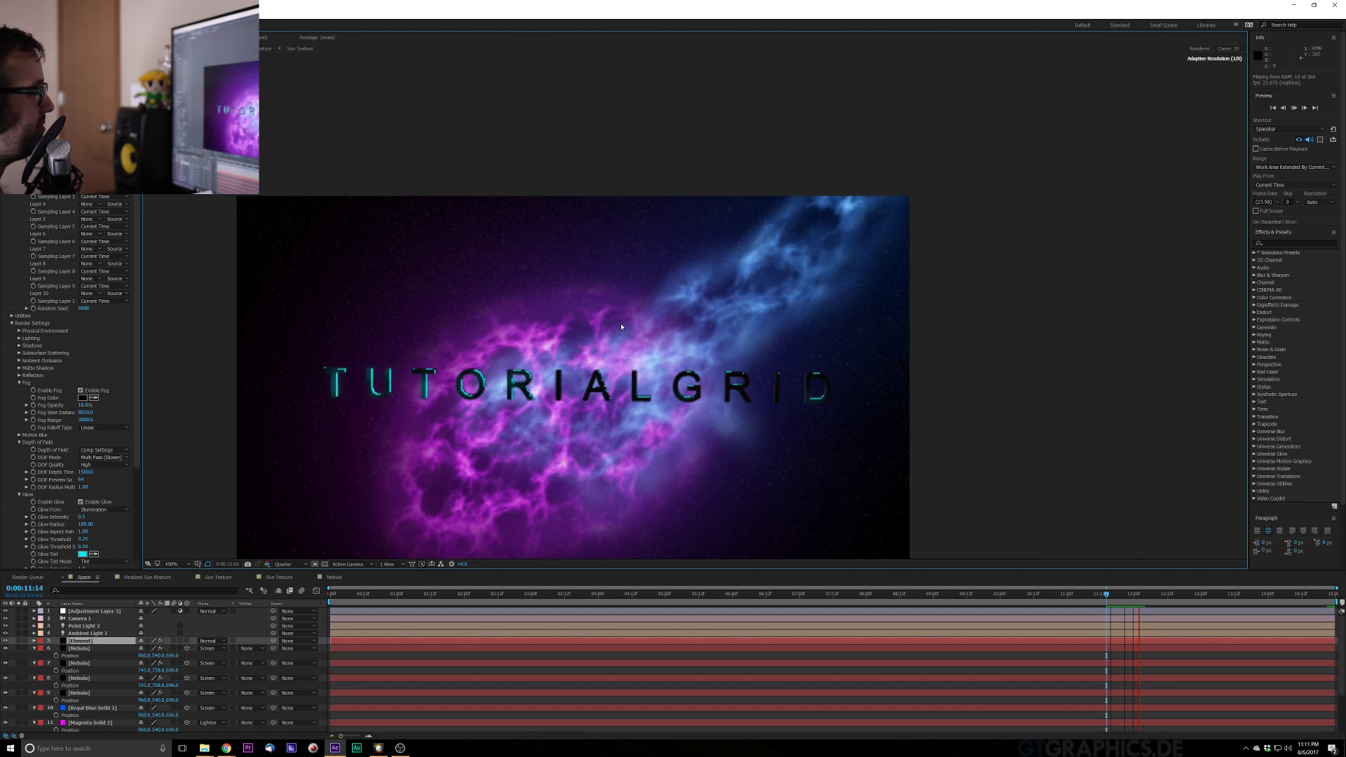
{"action": "key", "text": "space"}
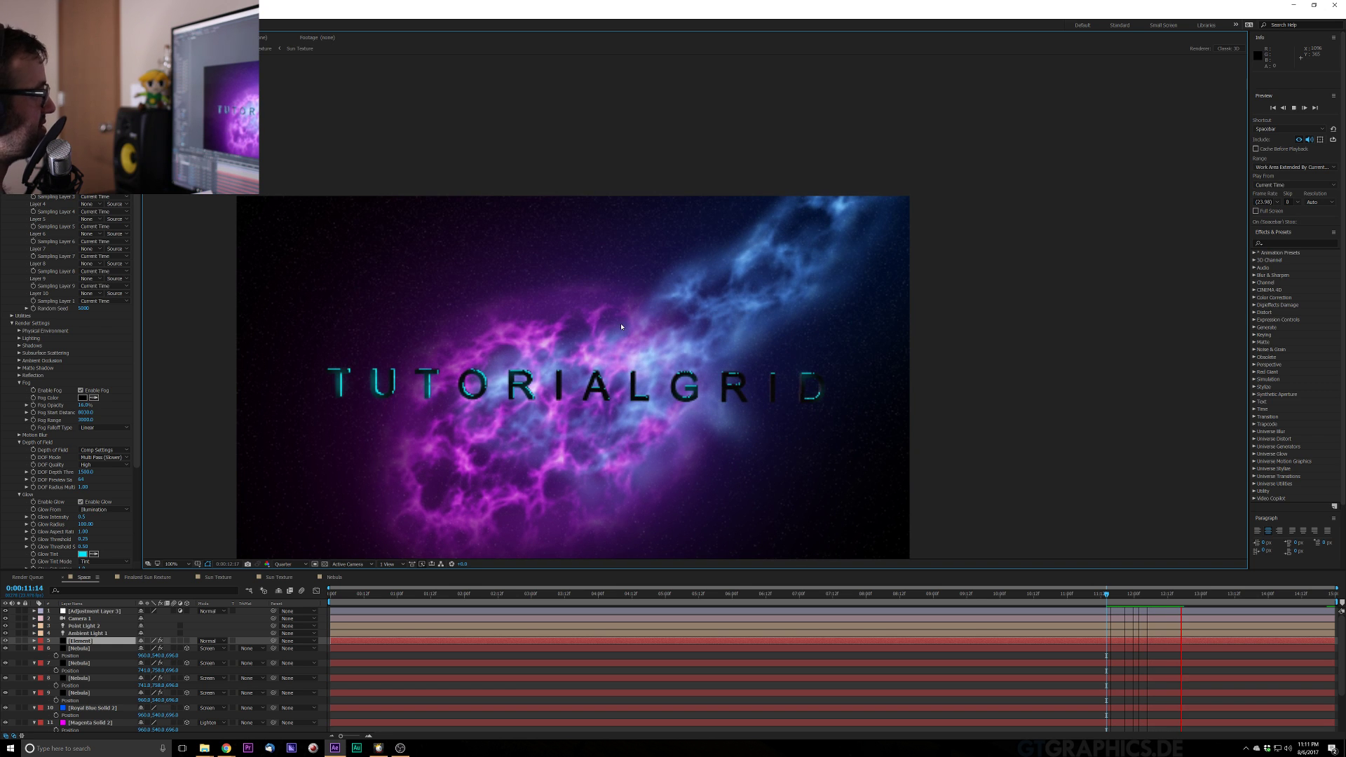